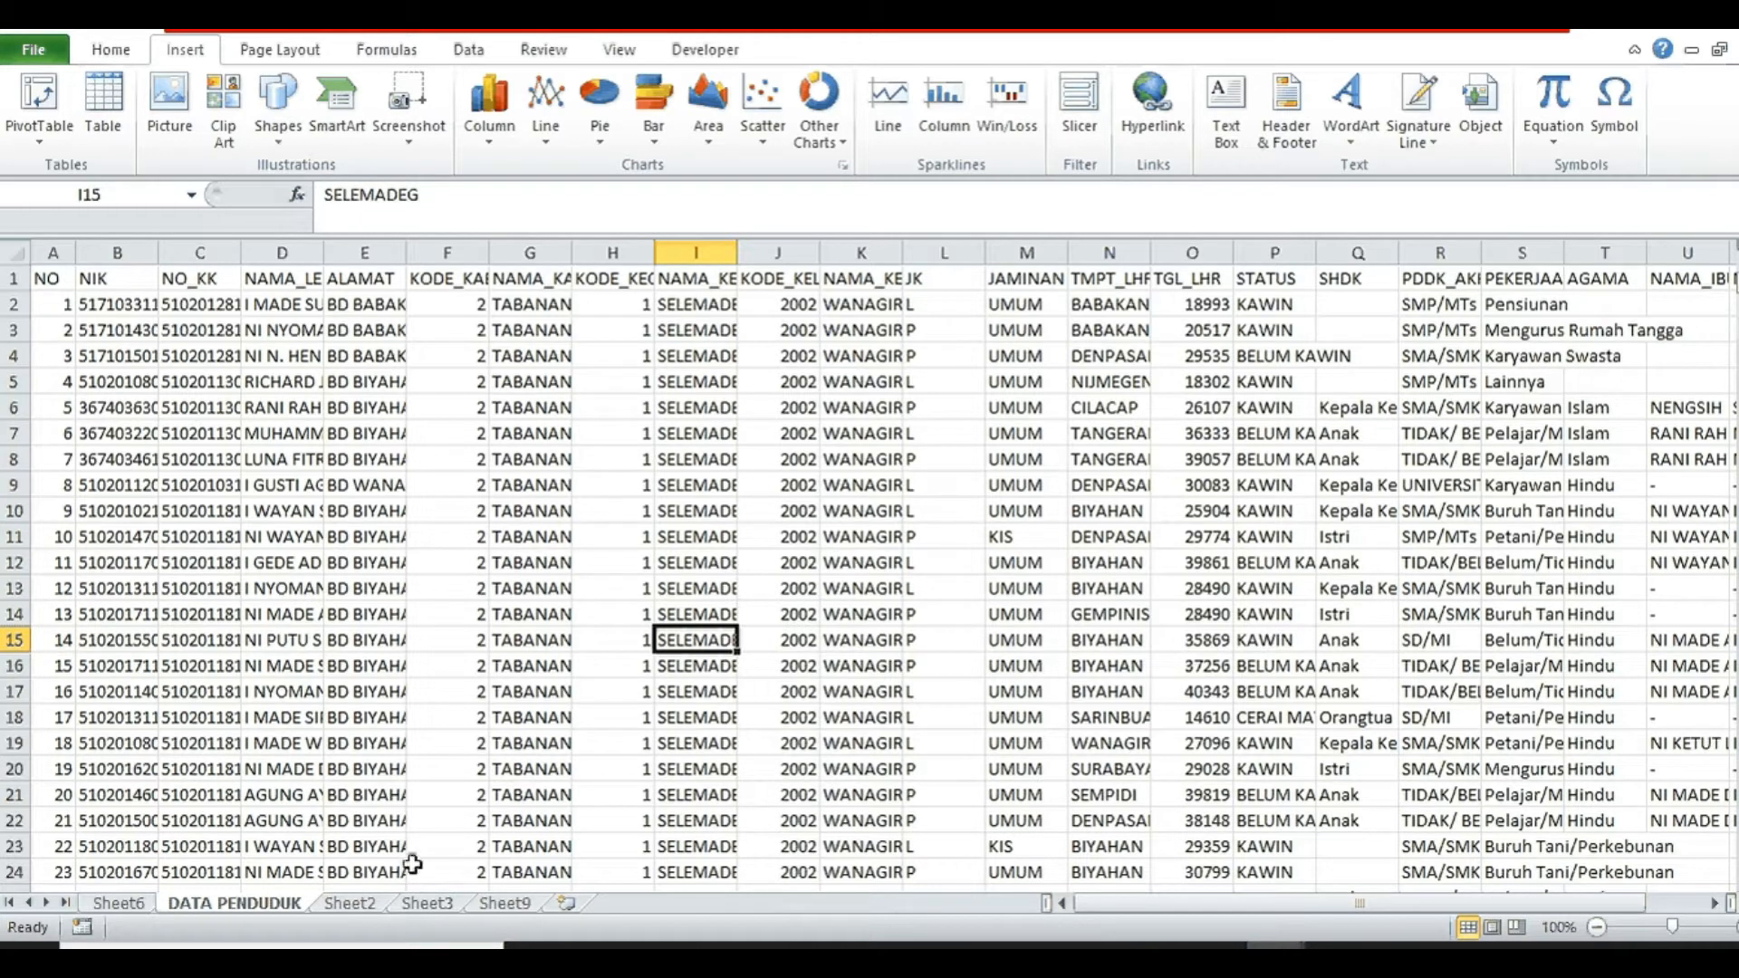
- Review the blank report layouts on Sheet2 and Sheet3 and the resident records on the DATA PENDUDUK sheet
left_click(350, 904)
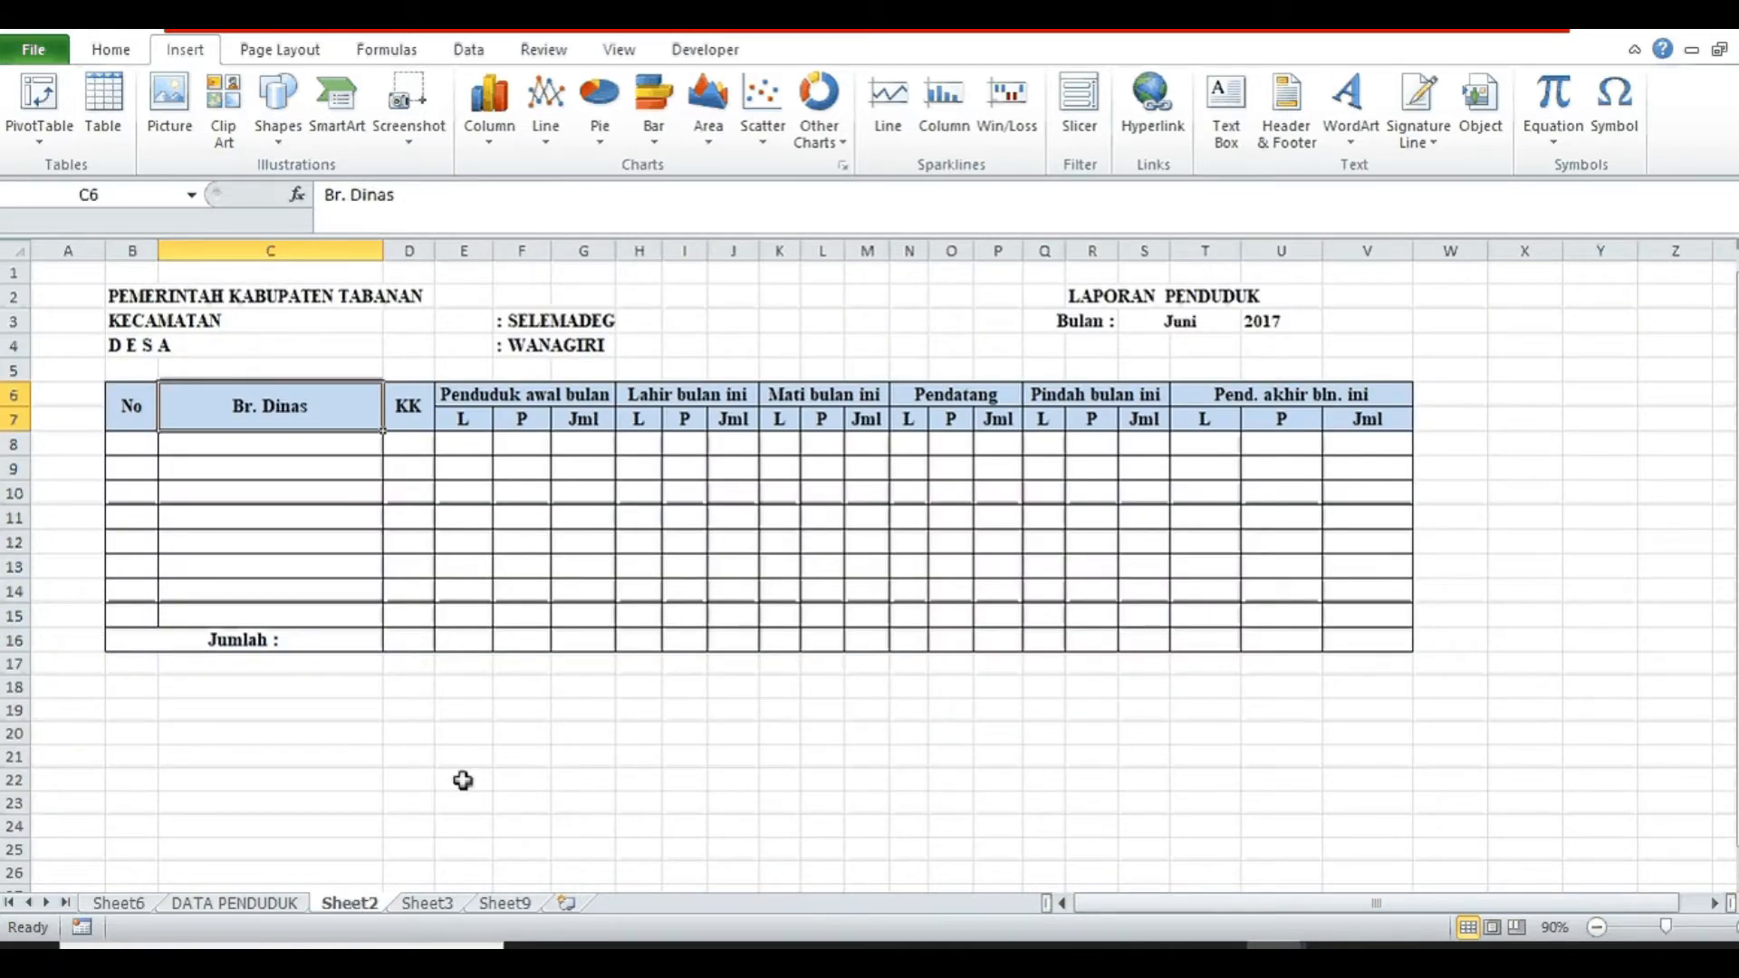
left_click(567, 397)
left_click(675, 399)
left_click(815, 399)
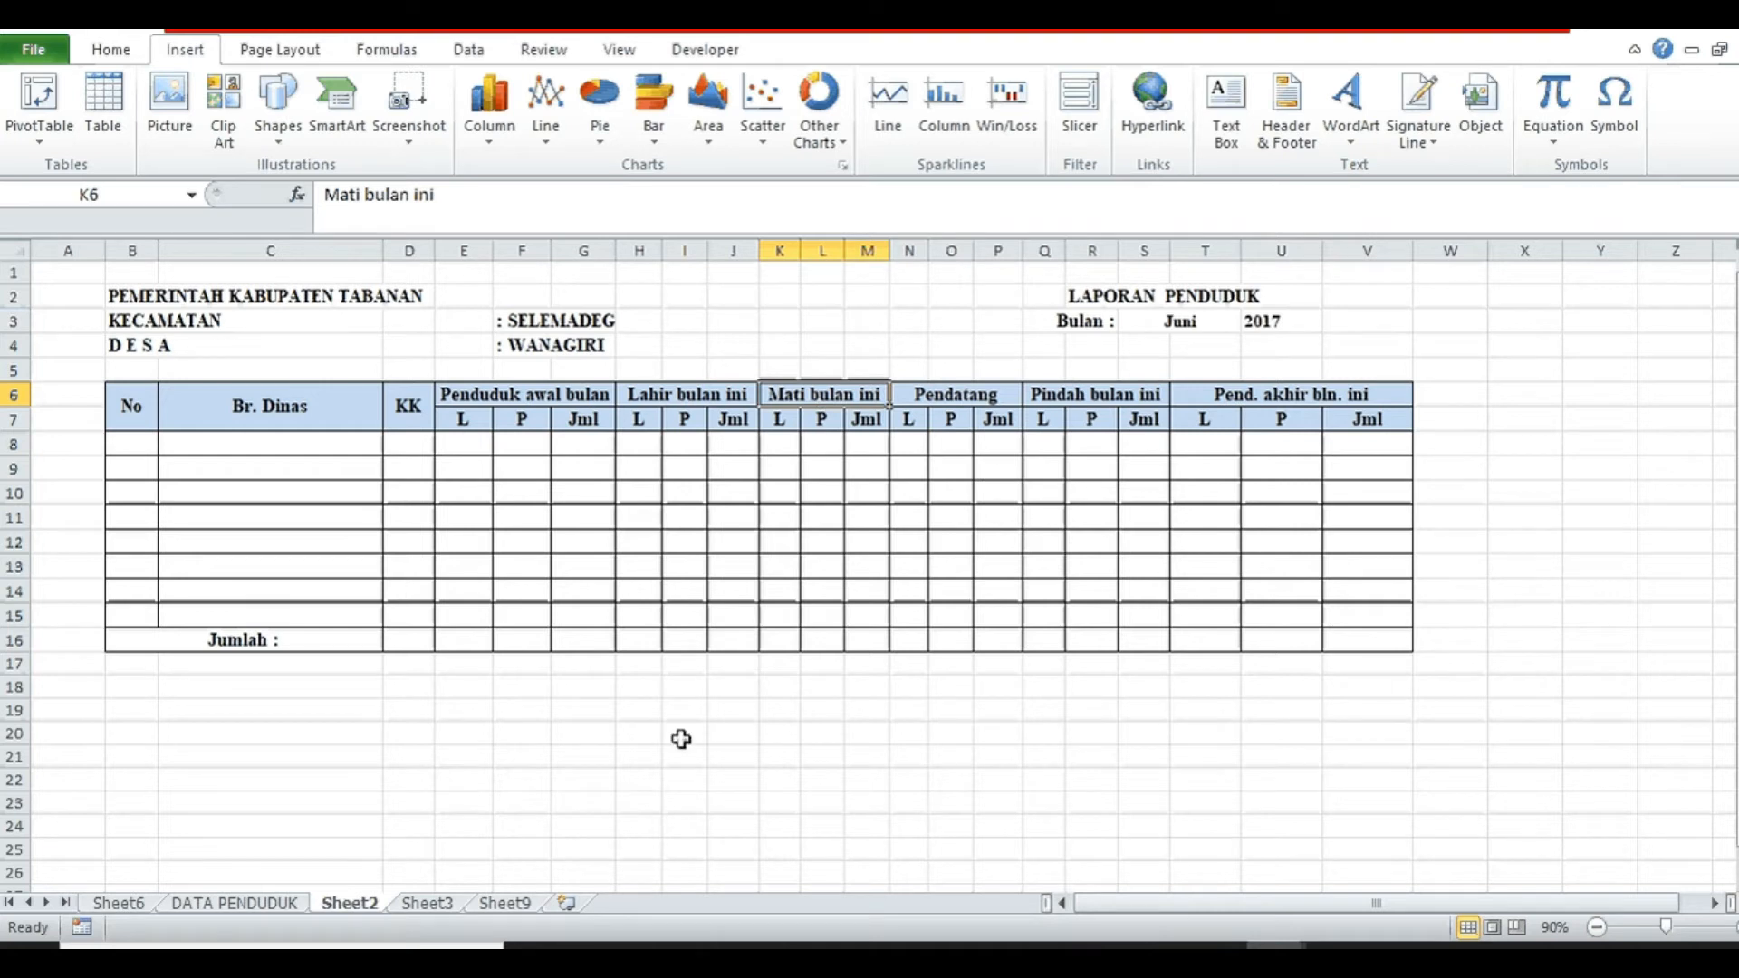
left_click(428, 903)
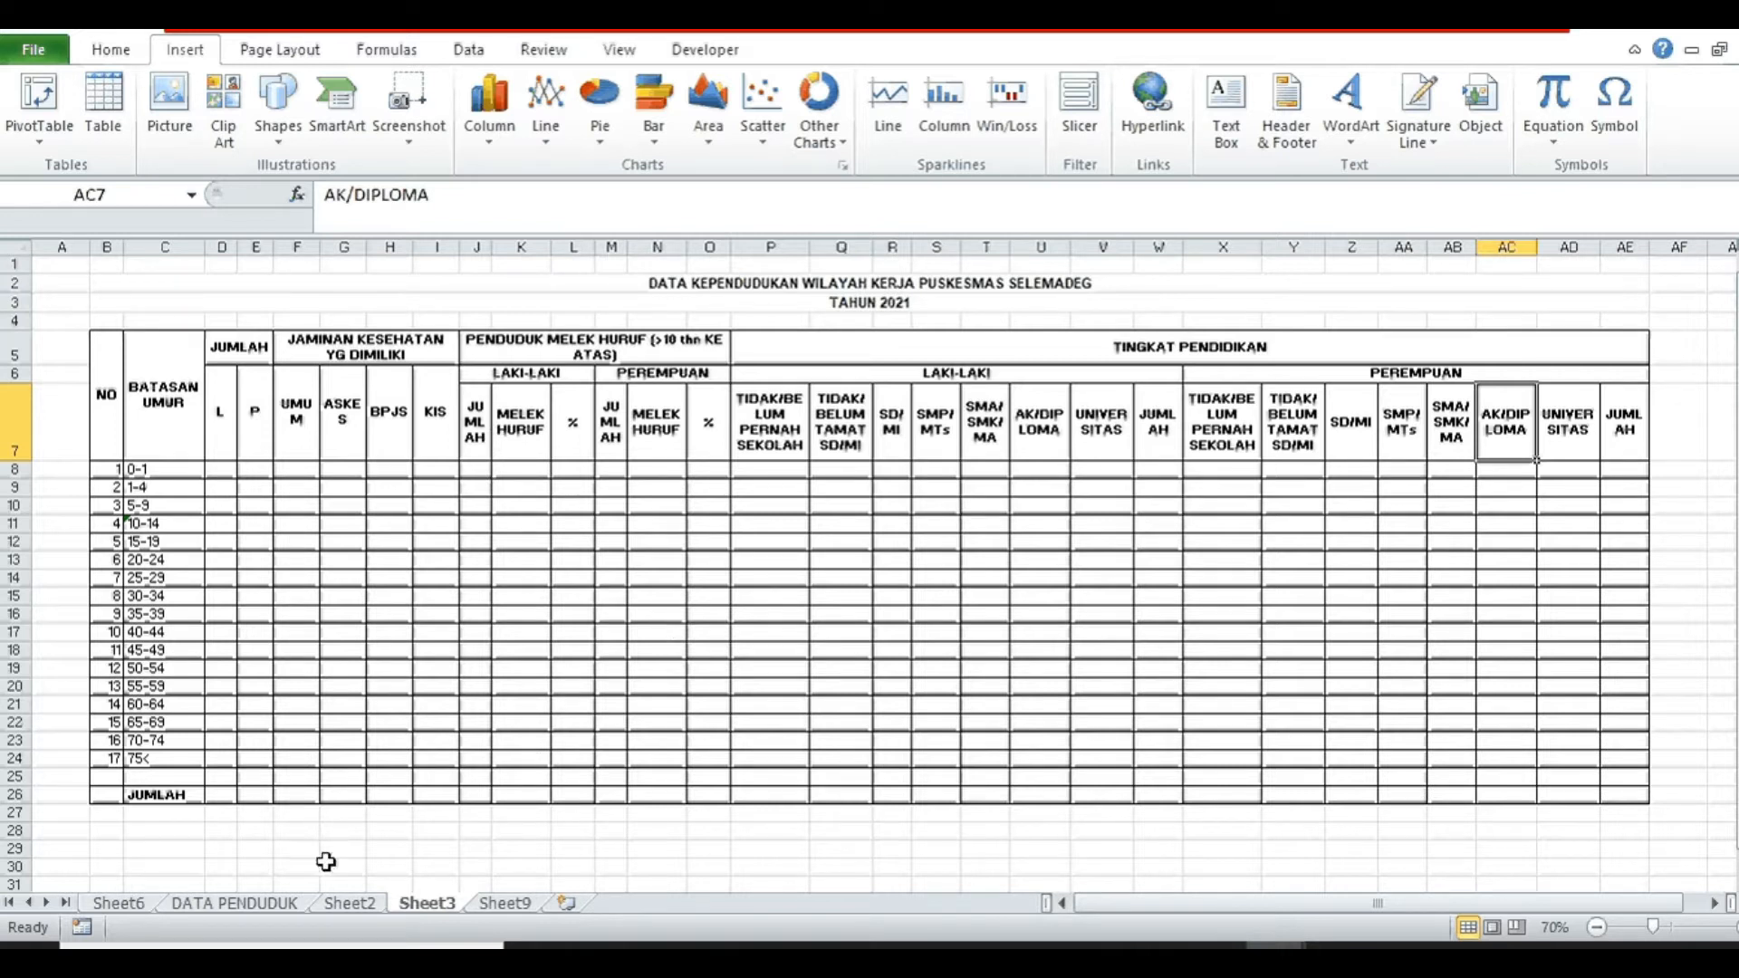
left_click(235, 903)
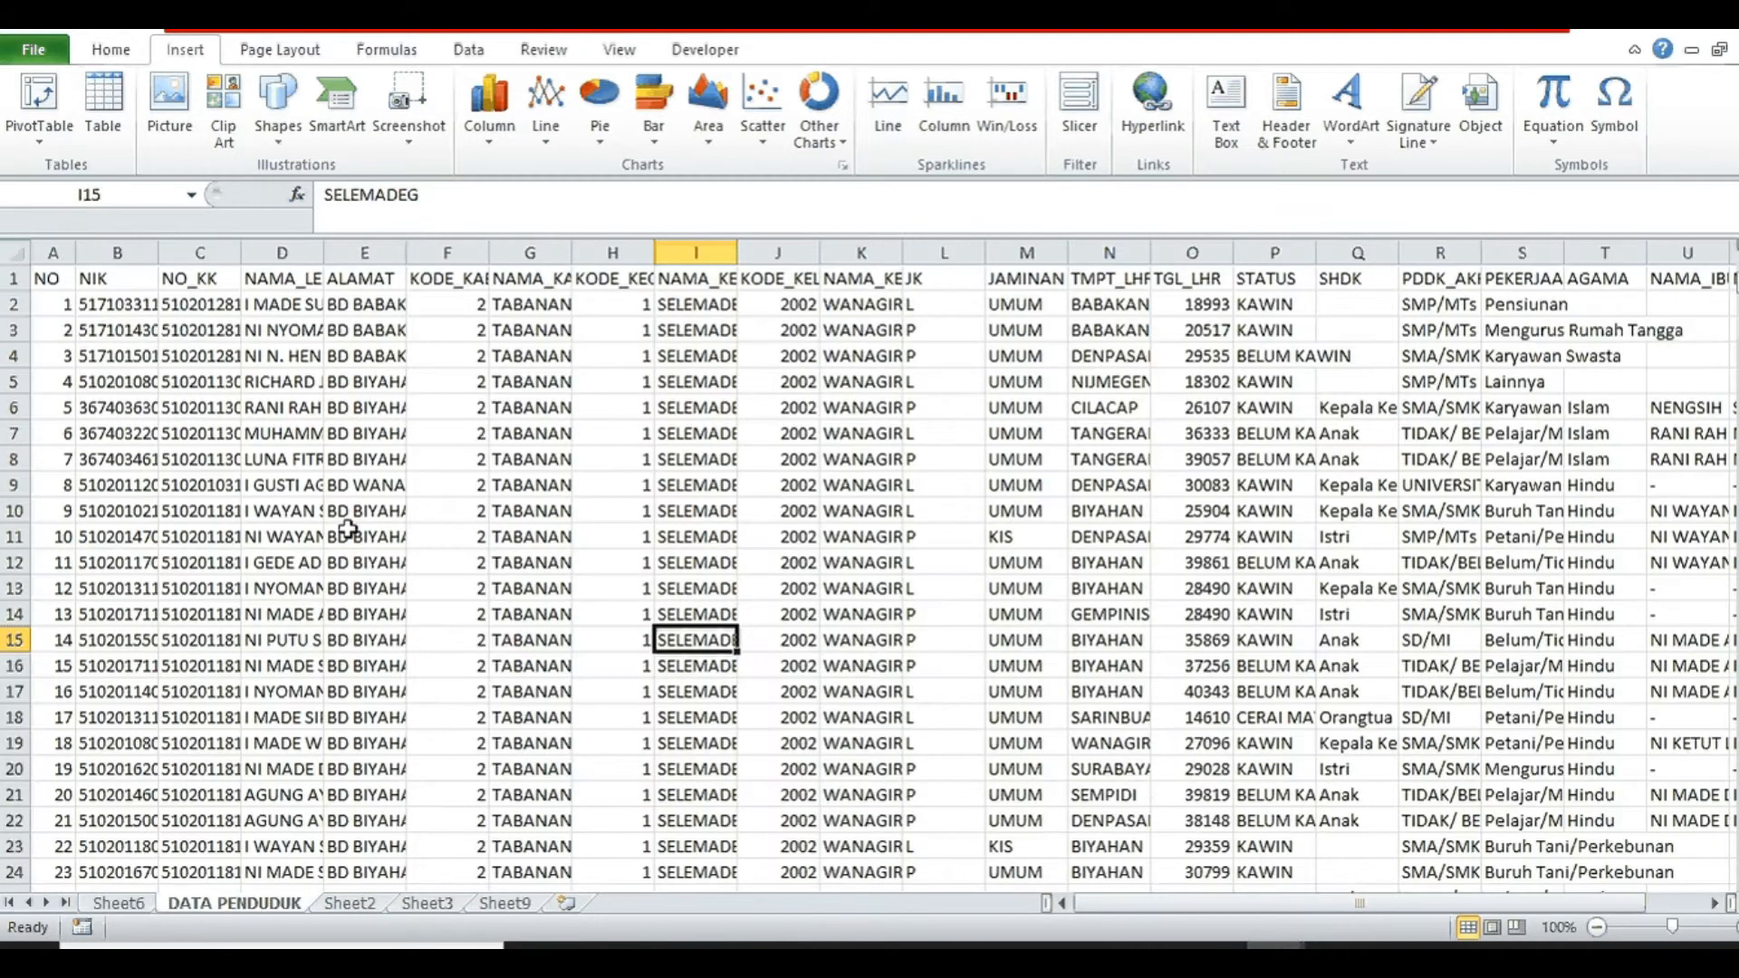
left_click_drag(1737, 285, 1738, 286)
- Compare the DATA PENDUDUK records with the Br. Dinas and KK columns of the Sheet2 population report
left_click(354, 901)
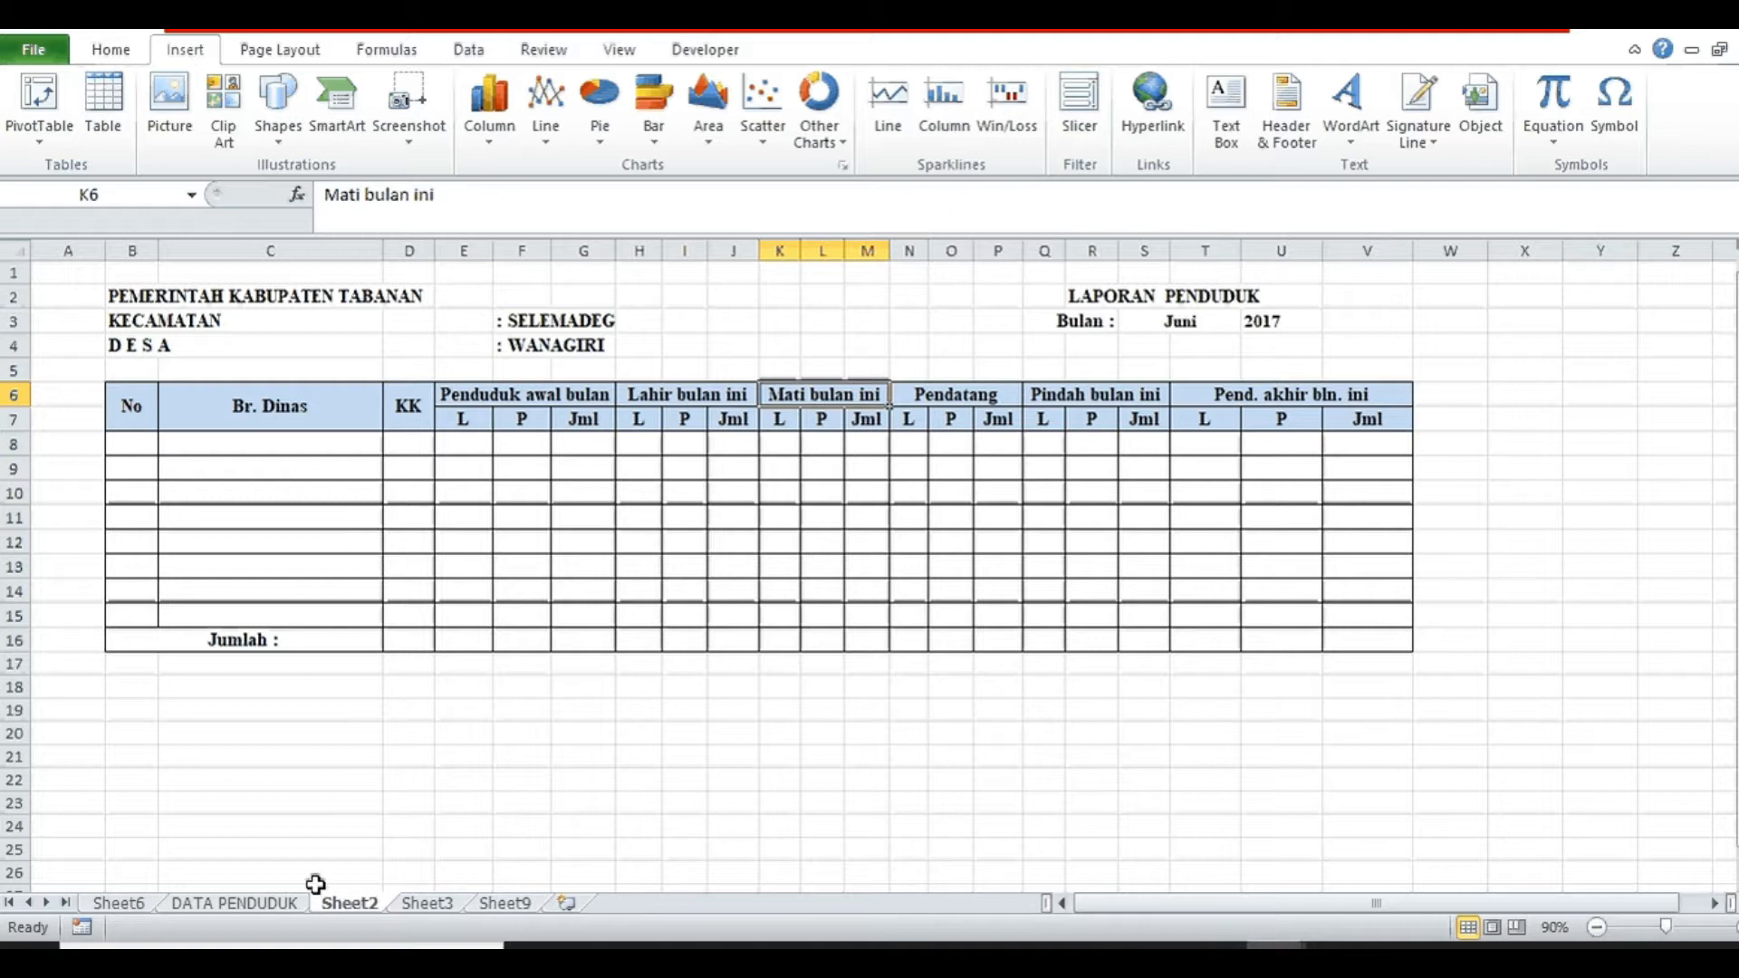
left_click(270, 904)
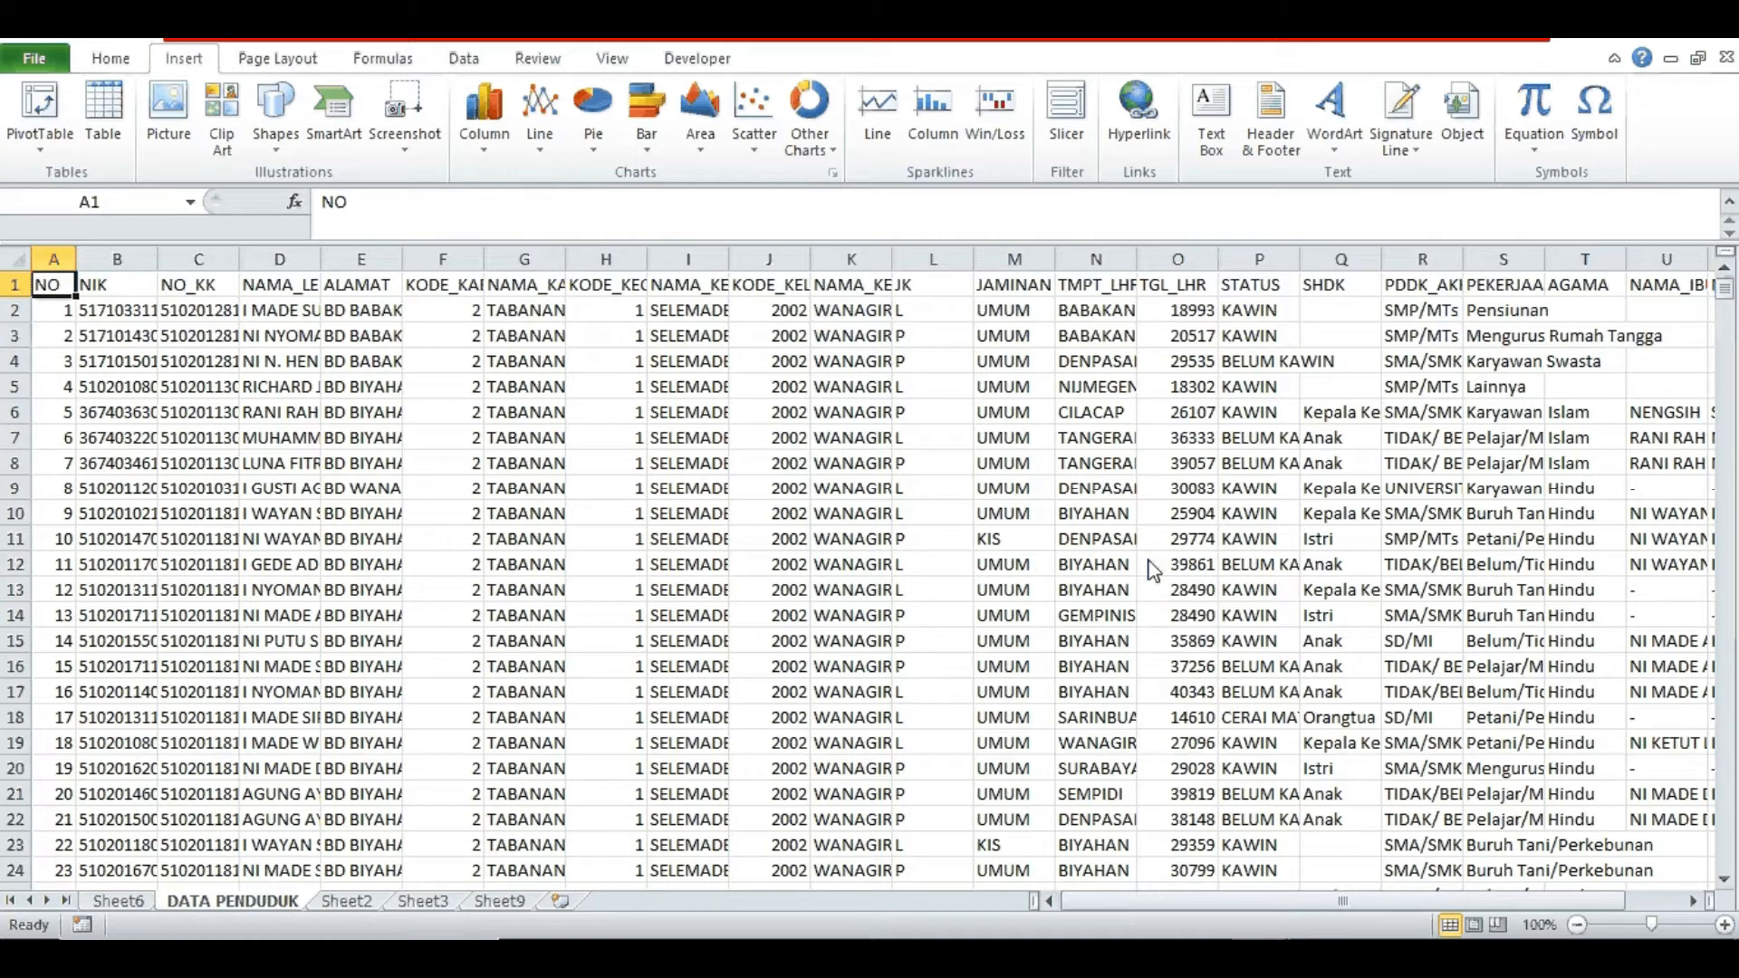
mouse_move(1724, 292)
left_mouse_down()
mouse_move(1733, 876)
mouse_move(1733, 294)
left_mouse_up()
left_click(348, 902)
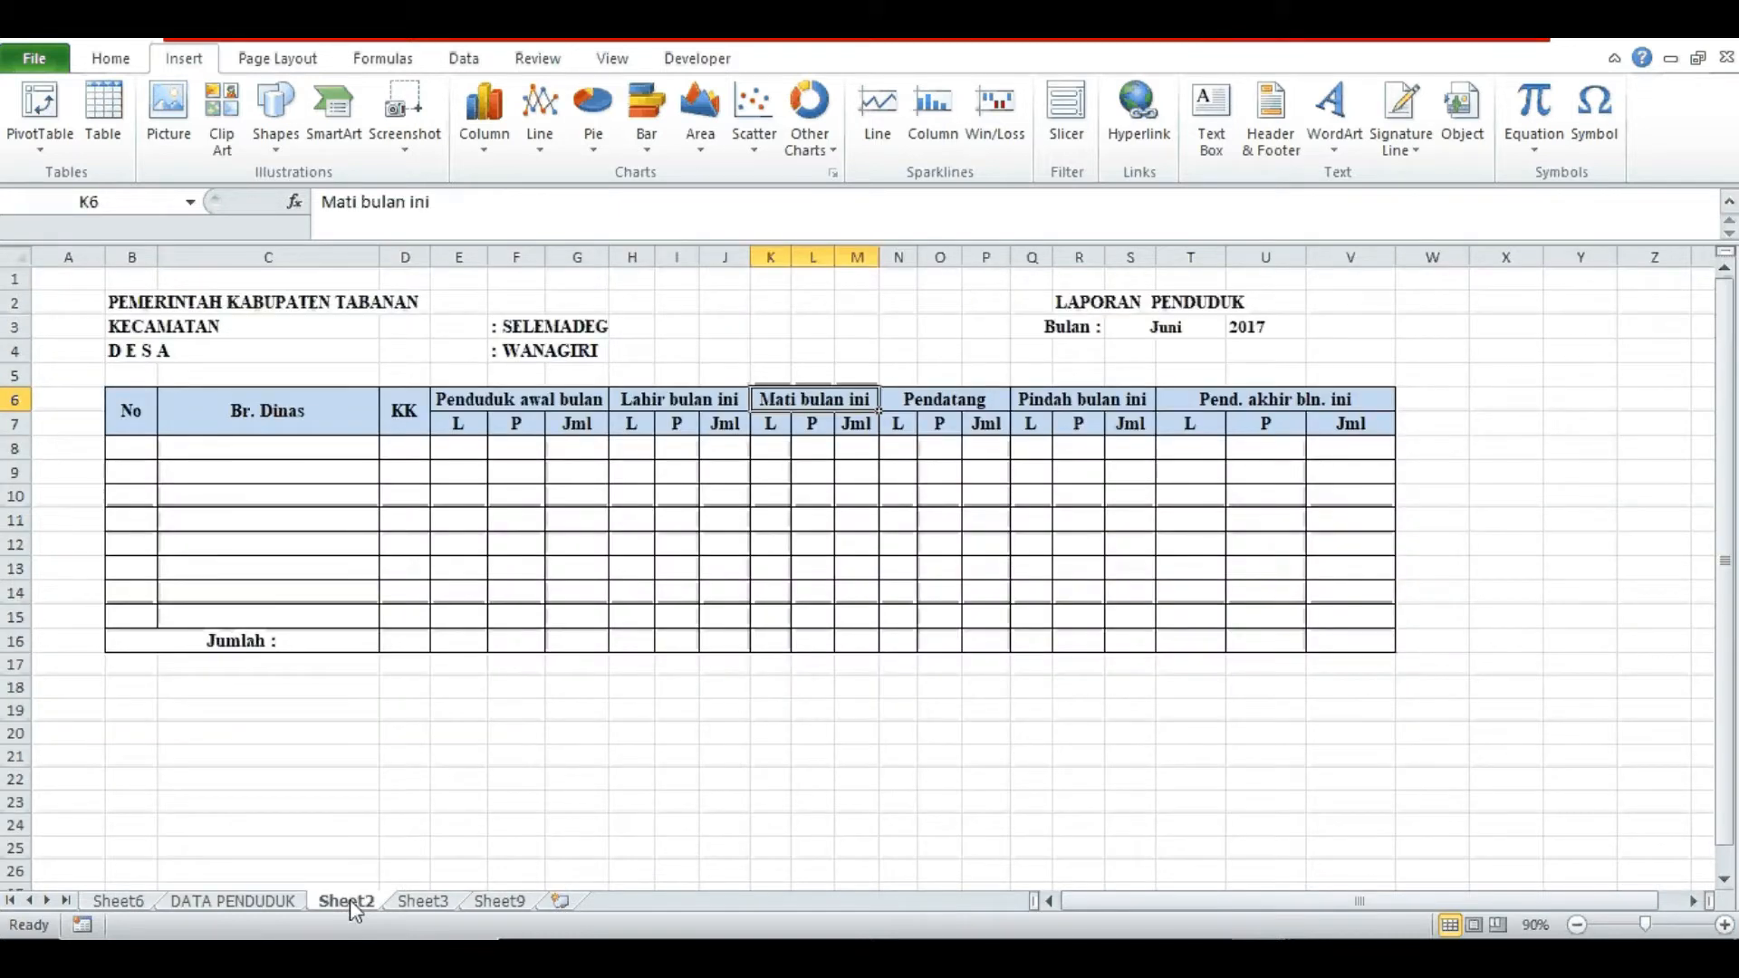
left_click(423, 762)
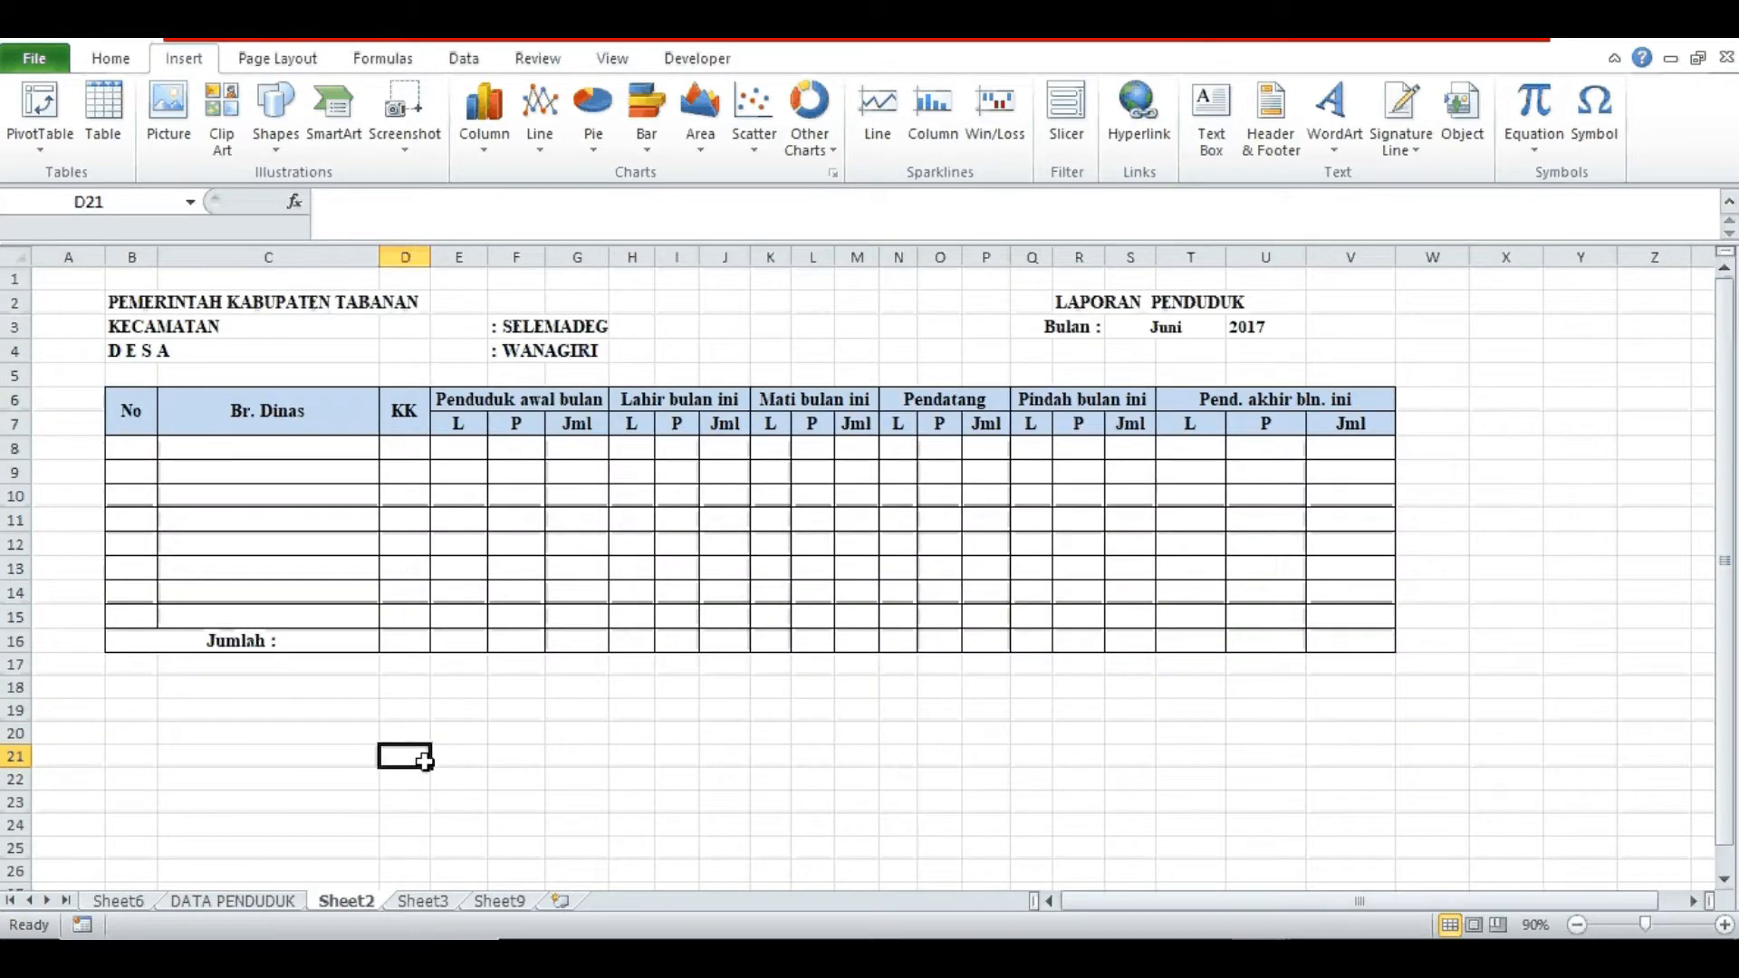
left_click(266, 416)
mouse_move(267, 416)
left_mouse_down()
mouse_move(371, 567)
mouse_move(374, 616)
left_mouse_up()
left_click_drag(406, 418, 299, 541)
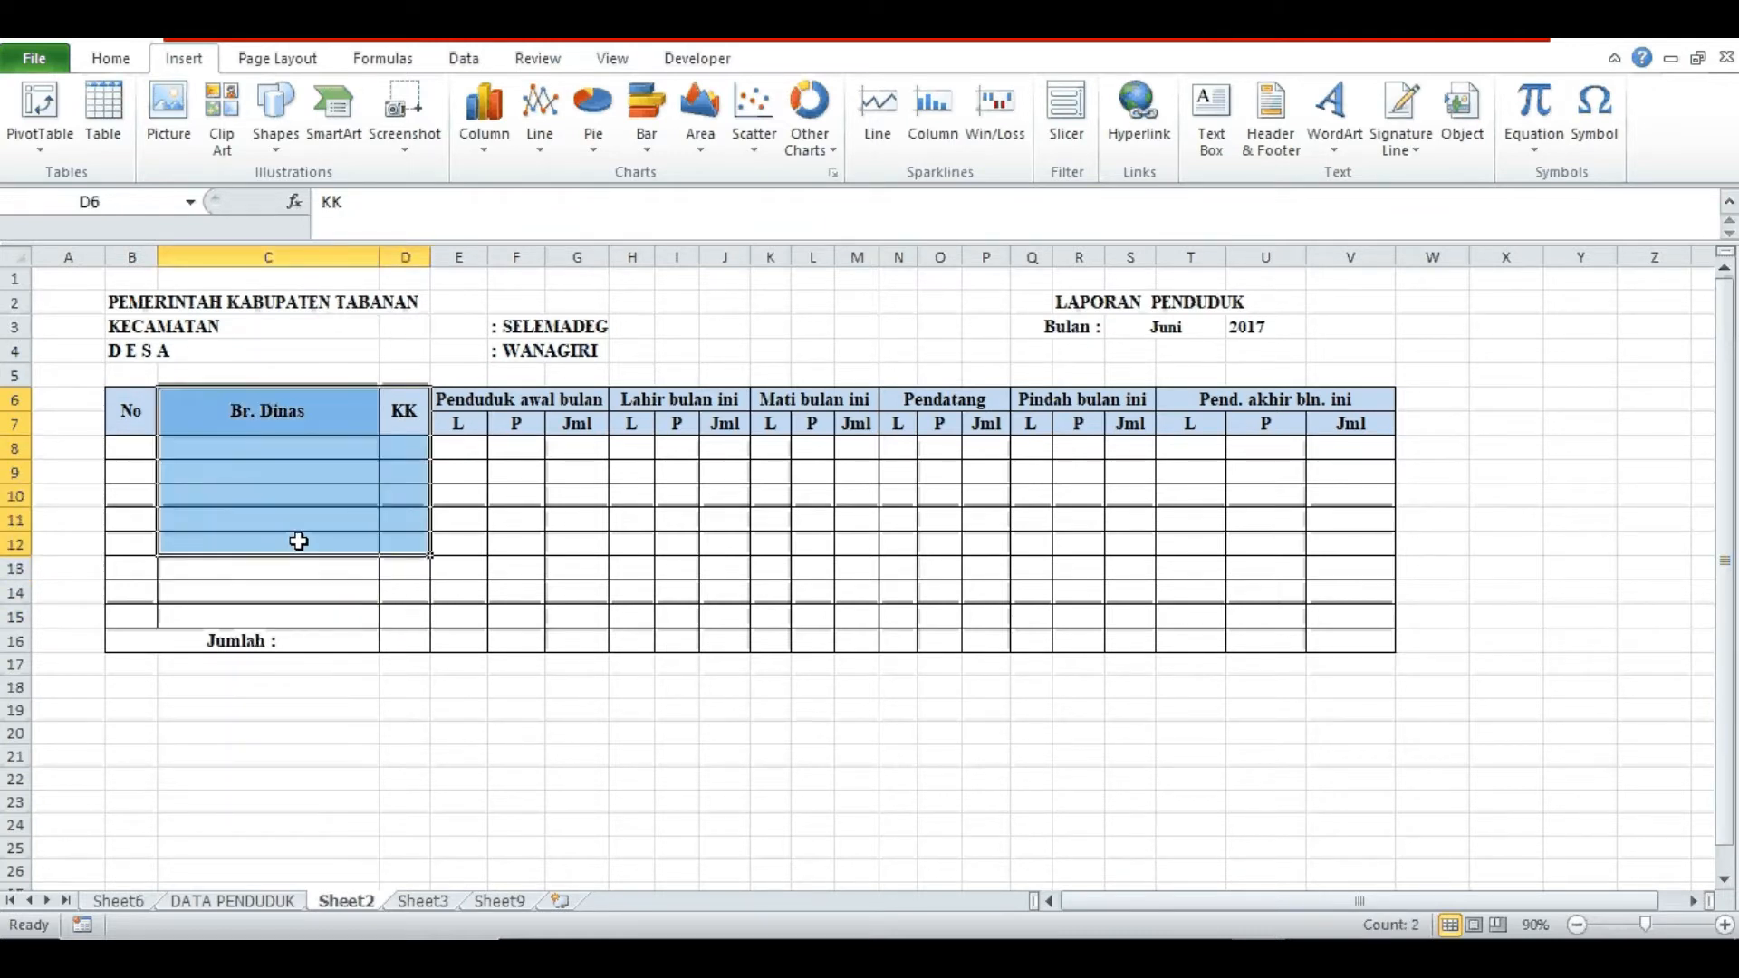
- Convert the resident data in A1:V2806 on the DATA PENDUDUK sheet into a table with headers
left_click(261, 903)
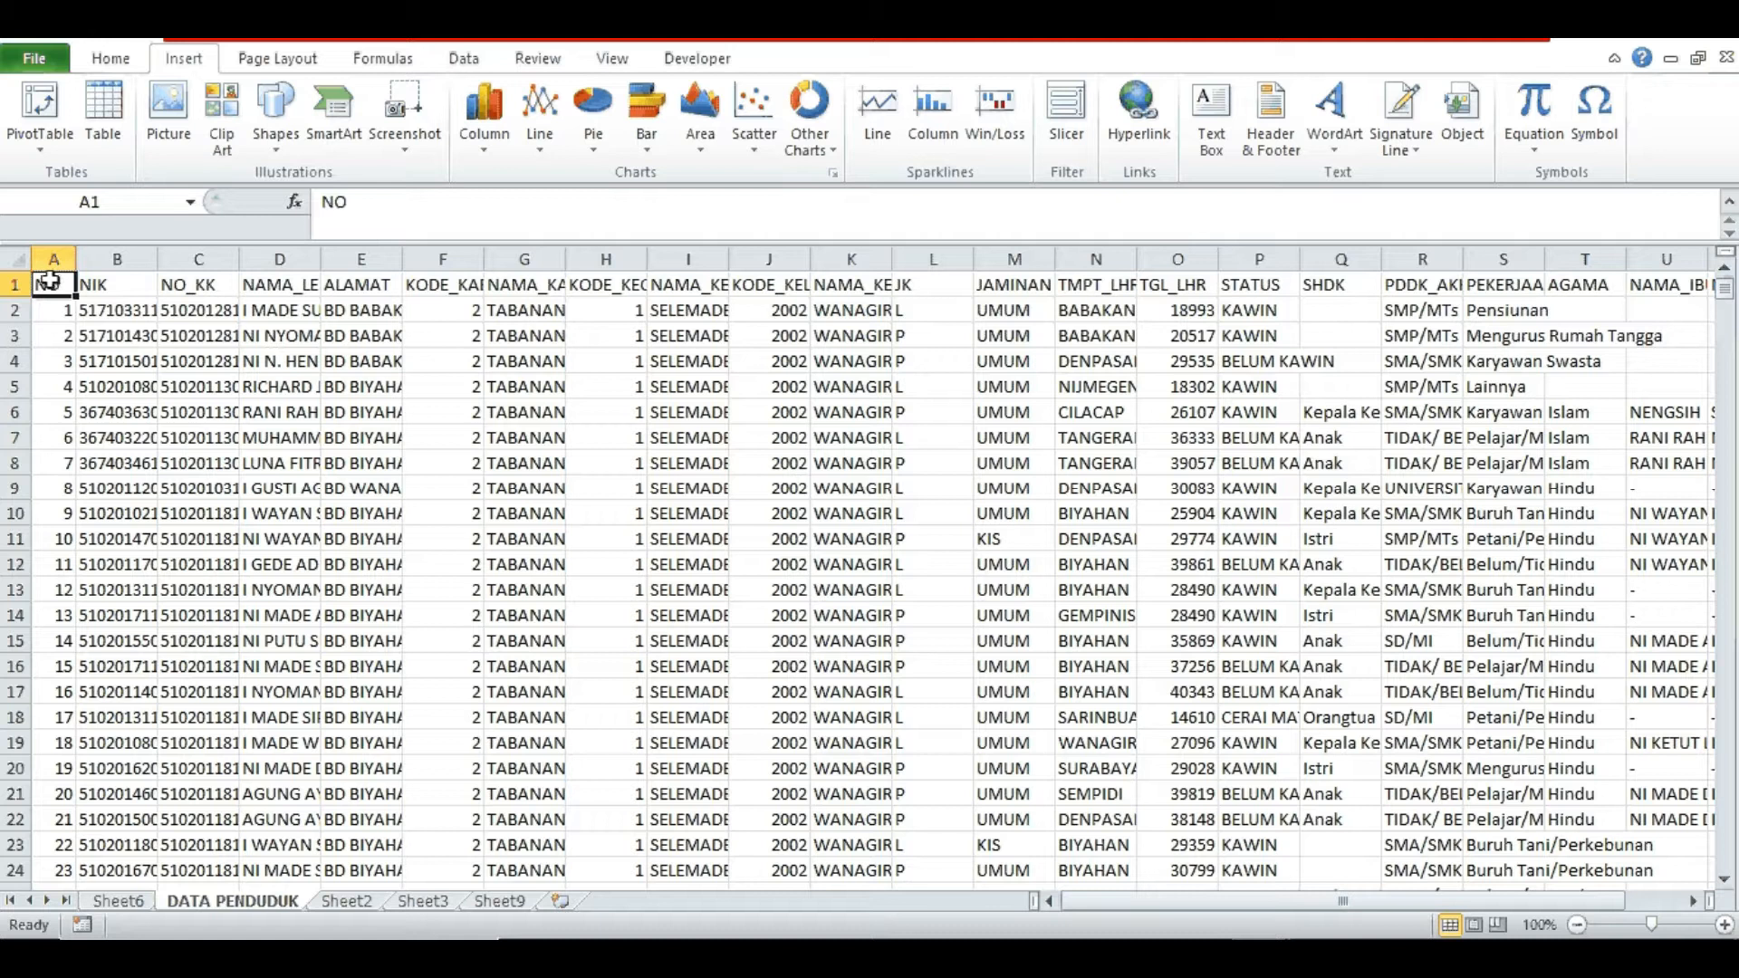
left_click_drag(1166, 900, 1231, 899)
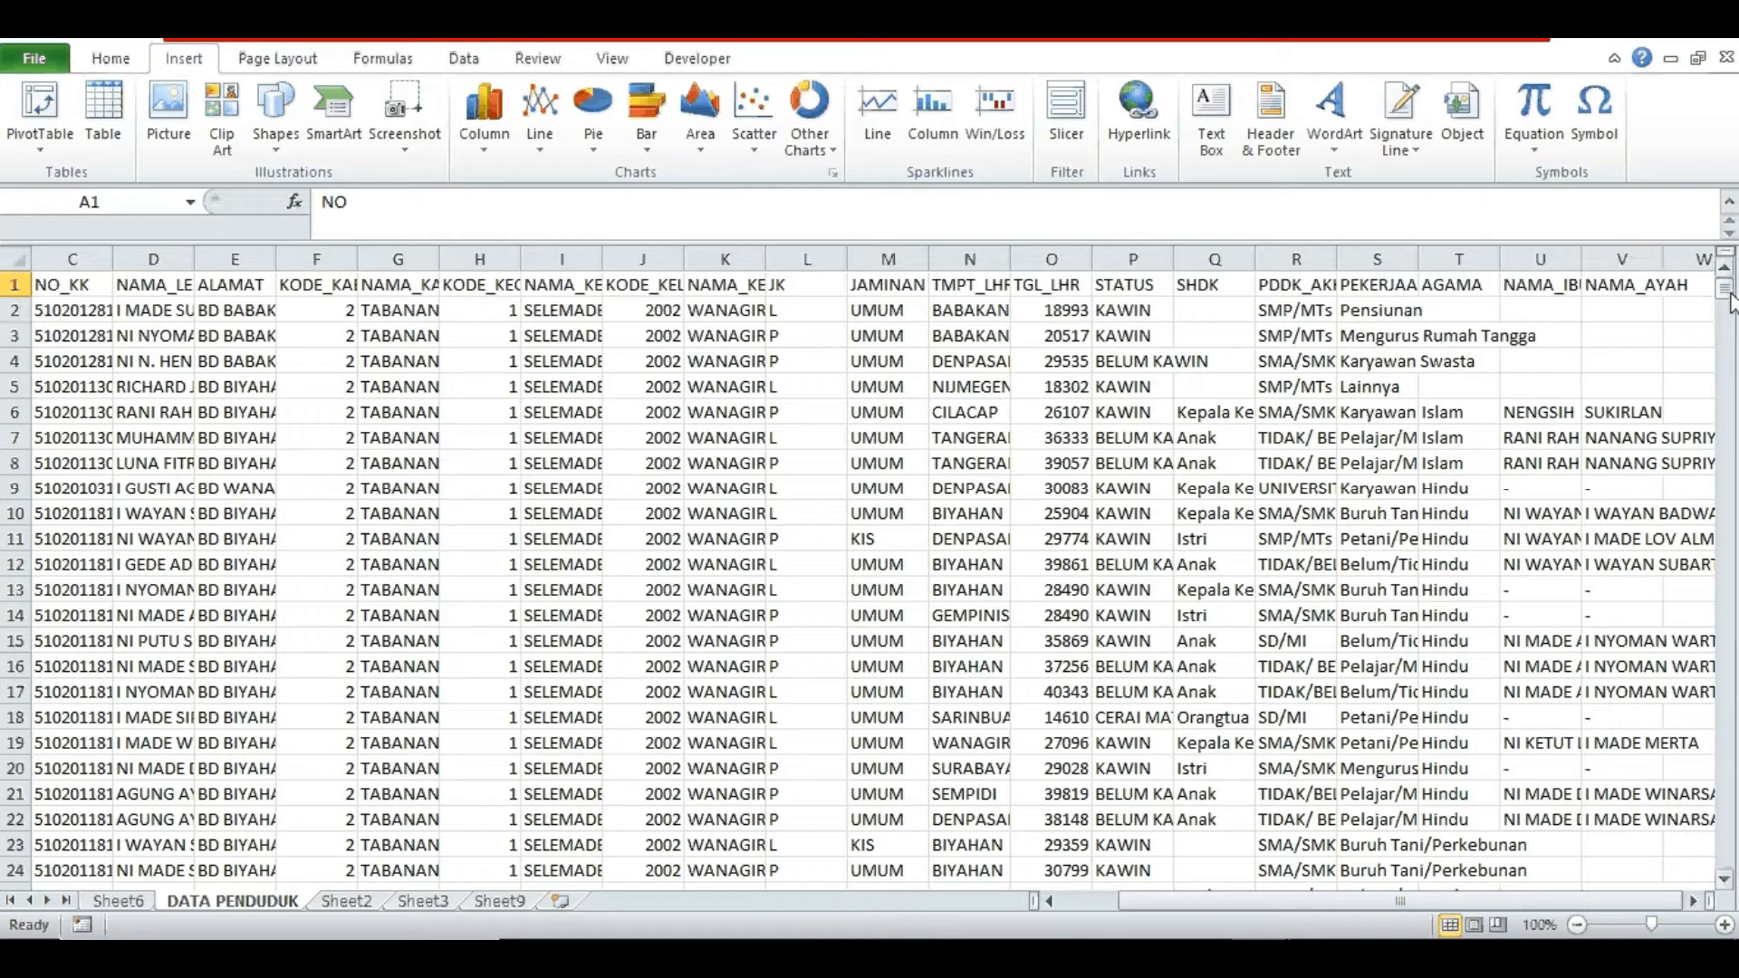
left_click_drag(1730, 303, 1726, 857)
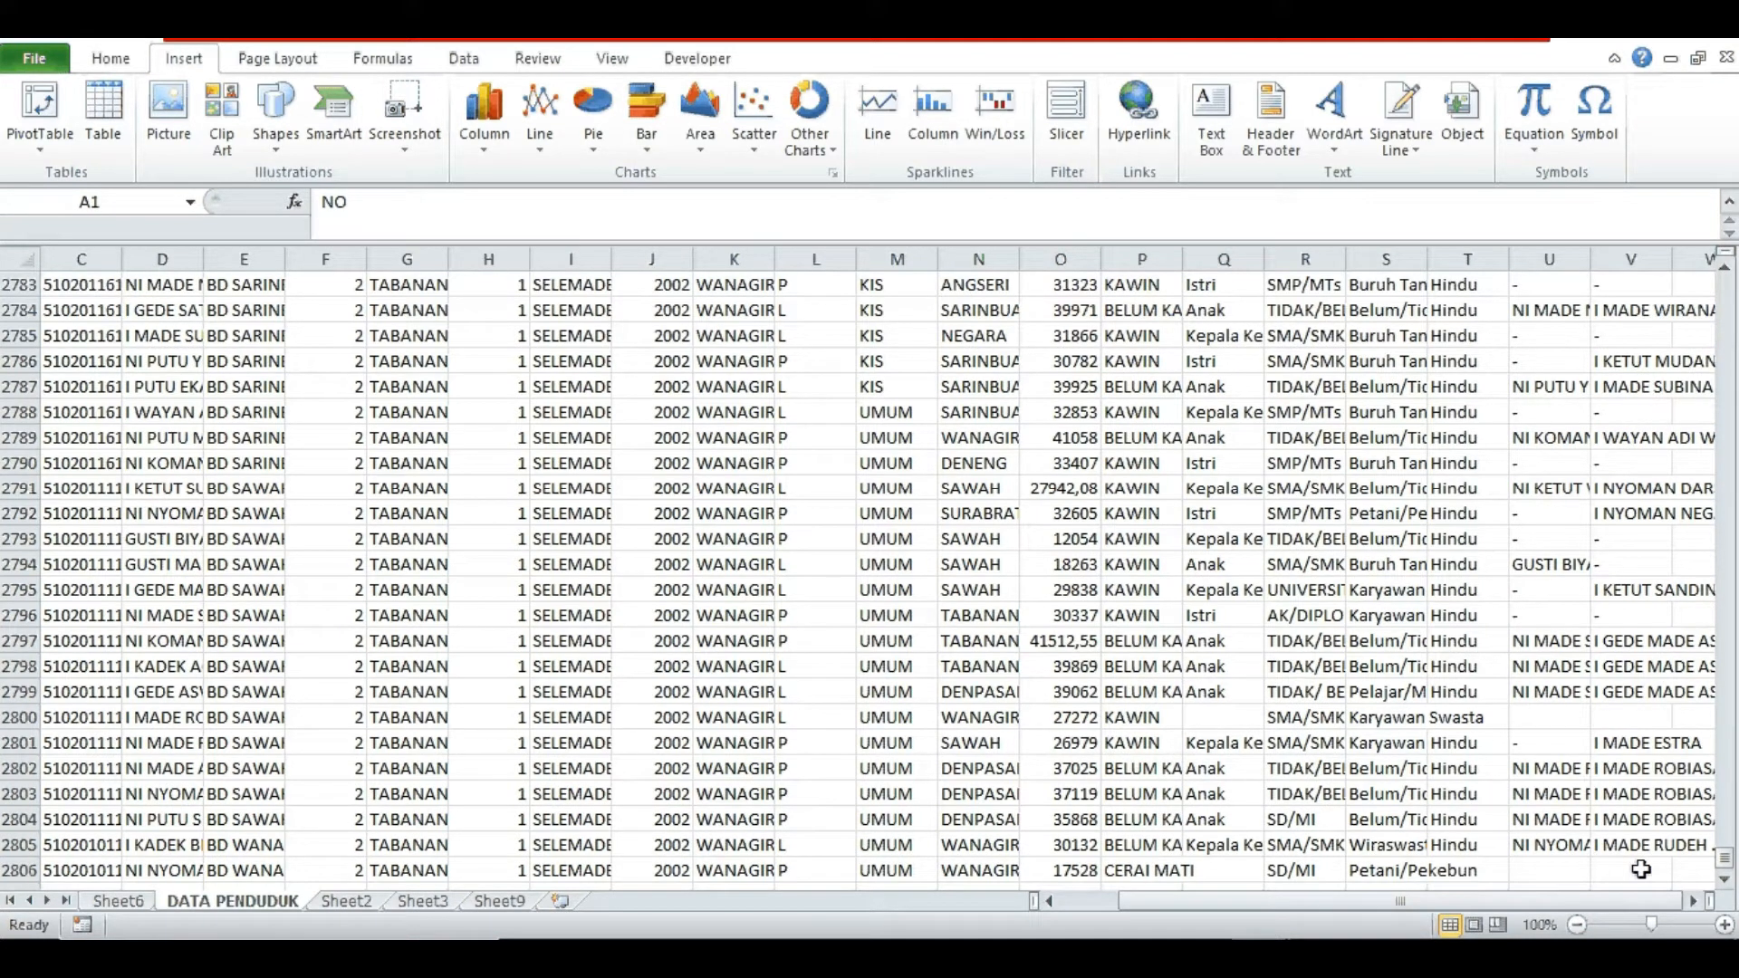
left_click(1641, 870, "shift")
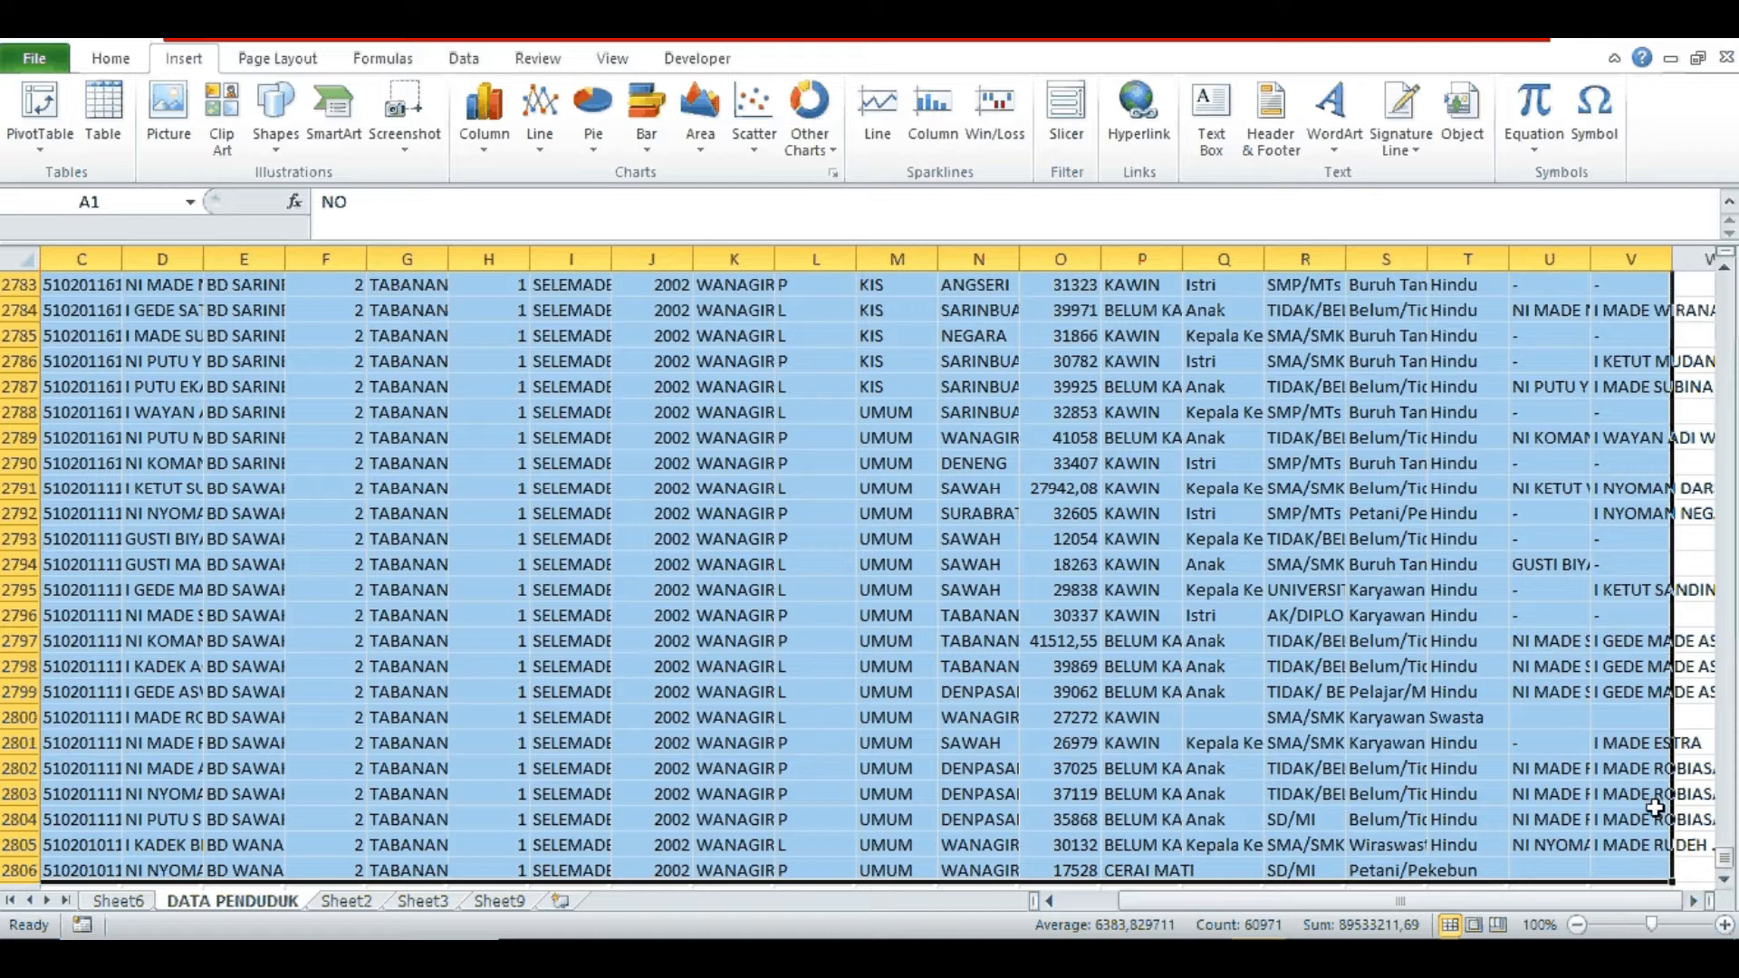
left_click_drag(1723, 856, 1732, 262)
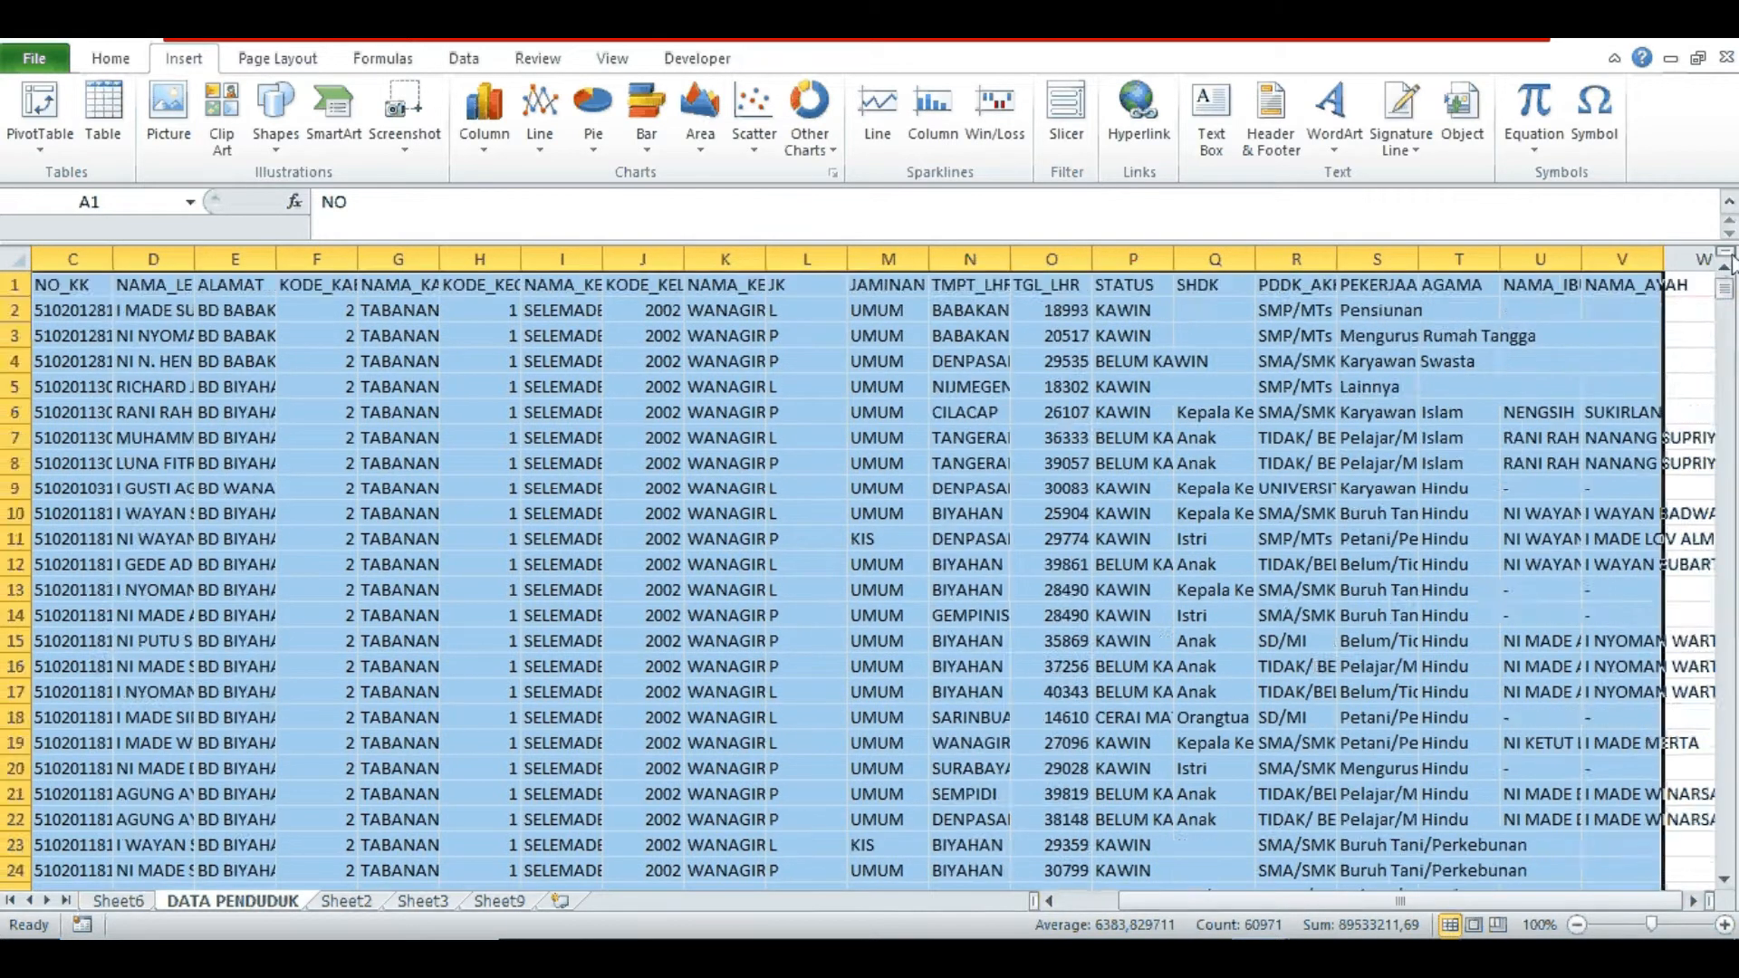
left_click_drag(1190, 906, 1112, 906)
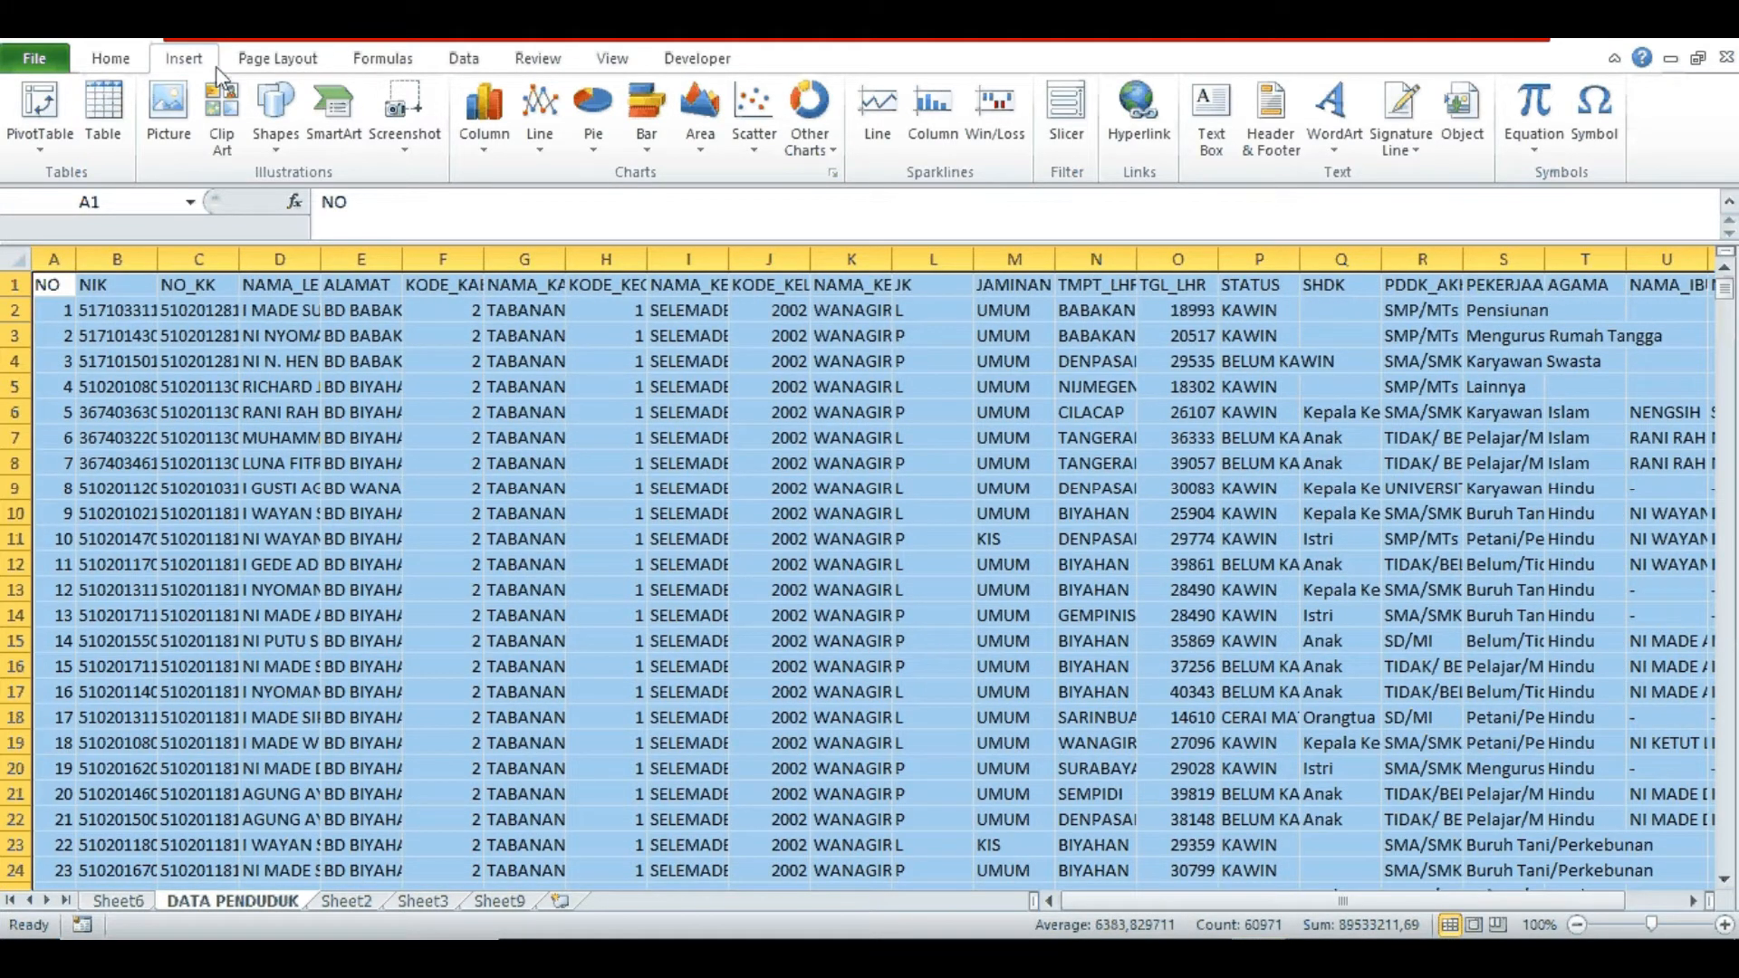
left_click(102, 116)
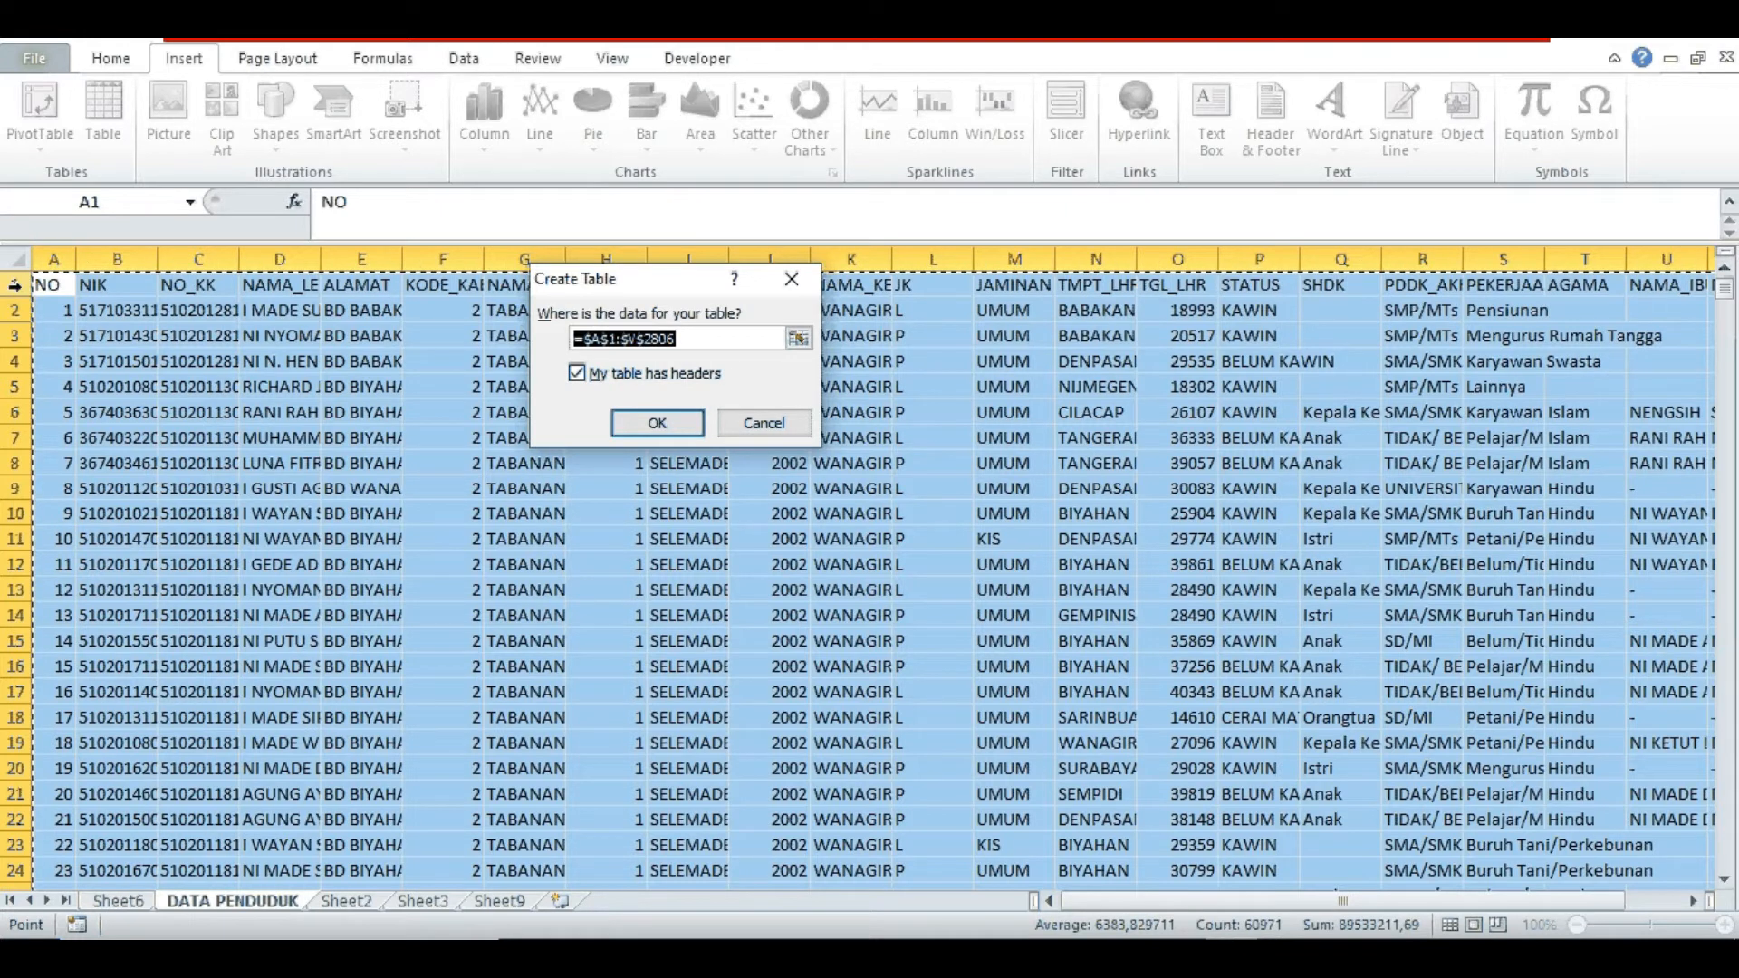
left_click(640, 425)
left_click(582, 414)
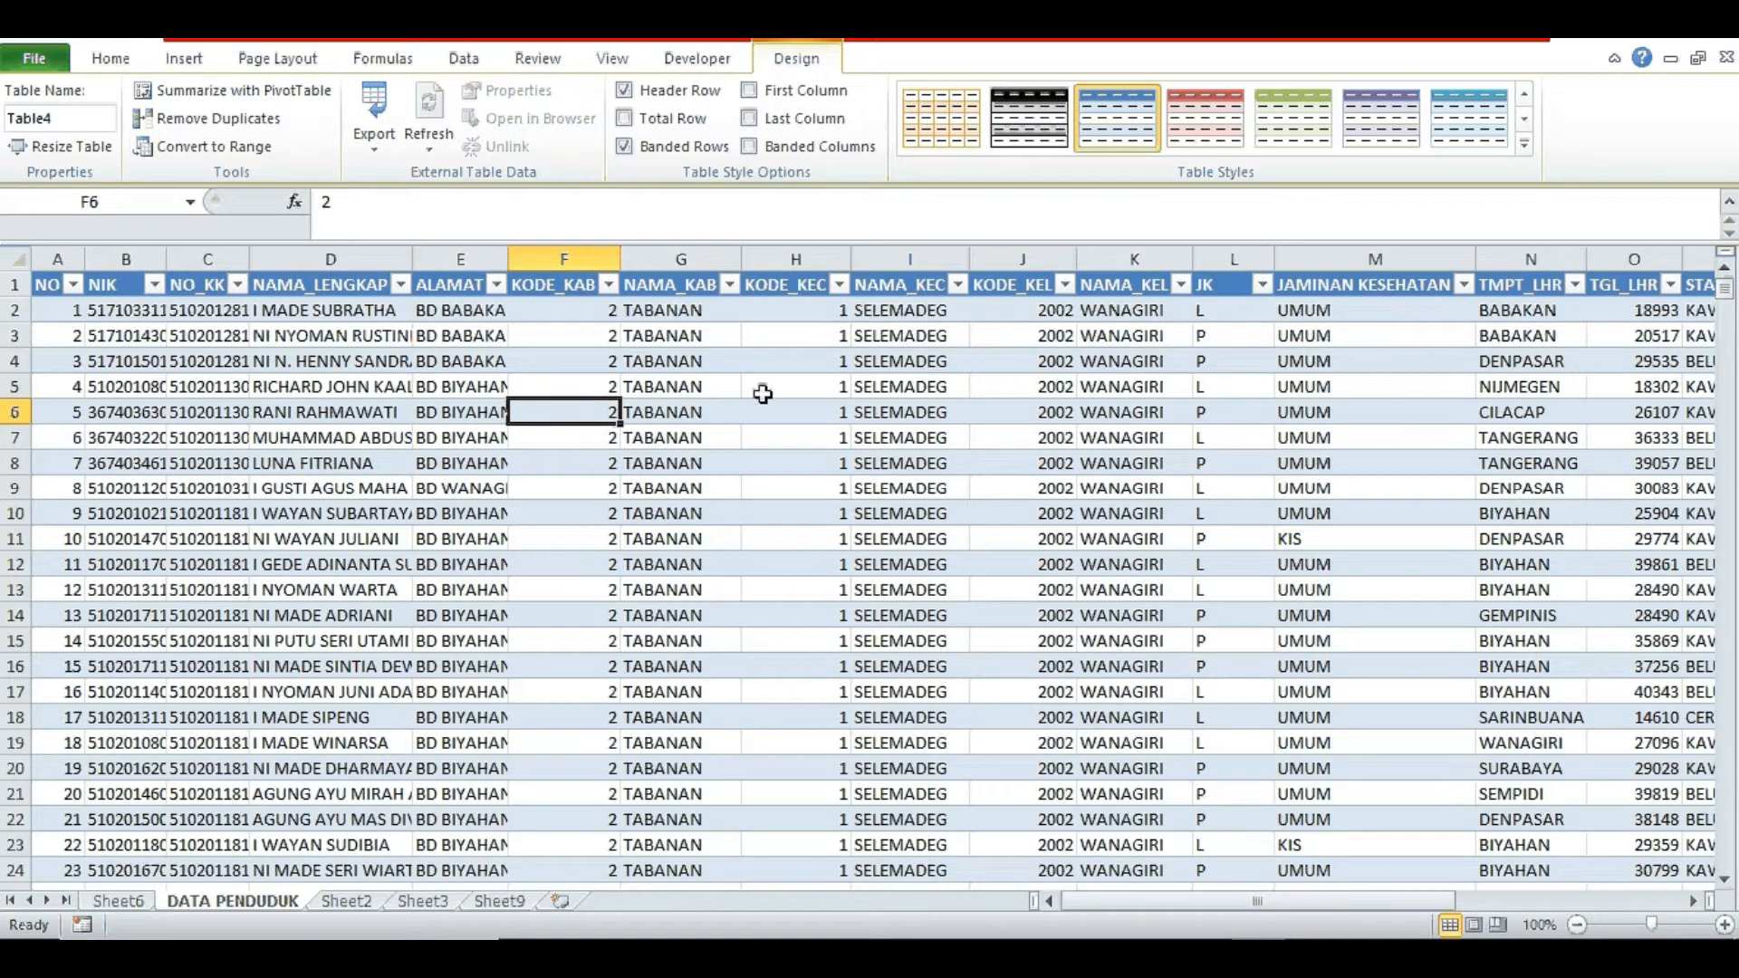
- Name the new resident data table dtpddk
left_click(96, 118)
type("tabel")
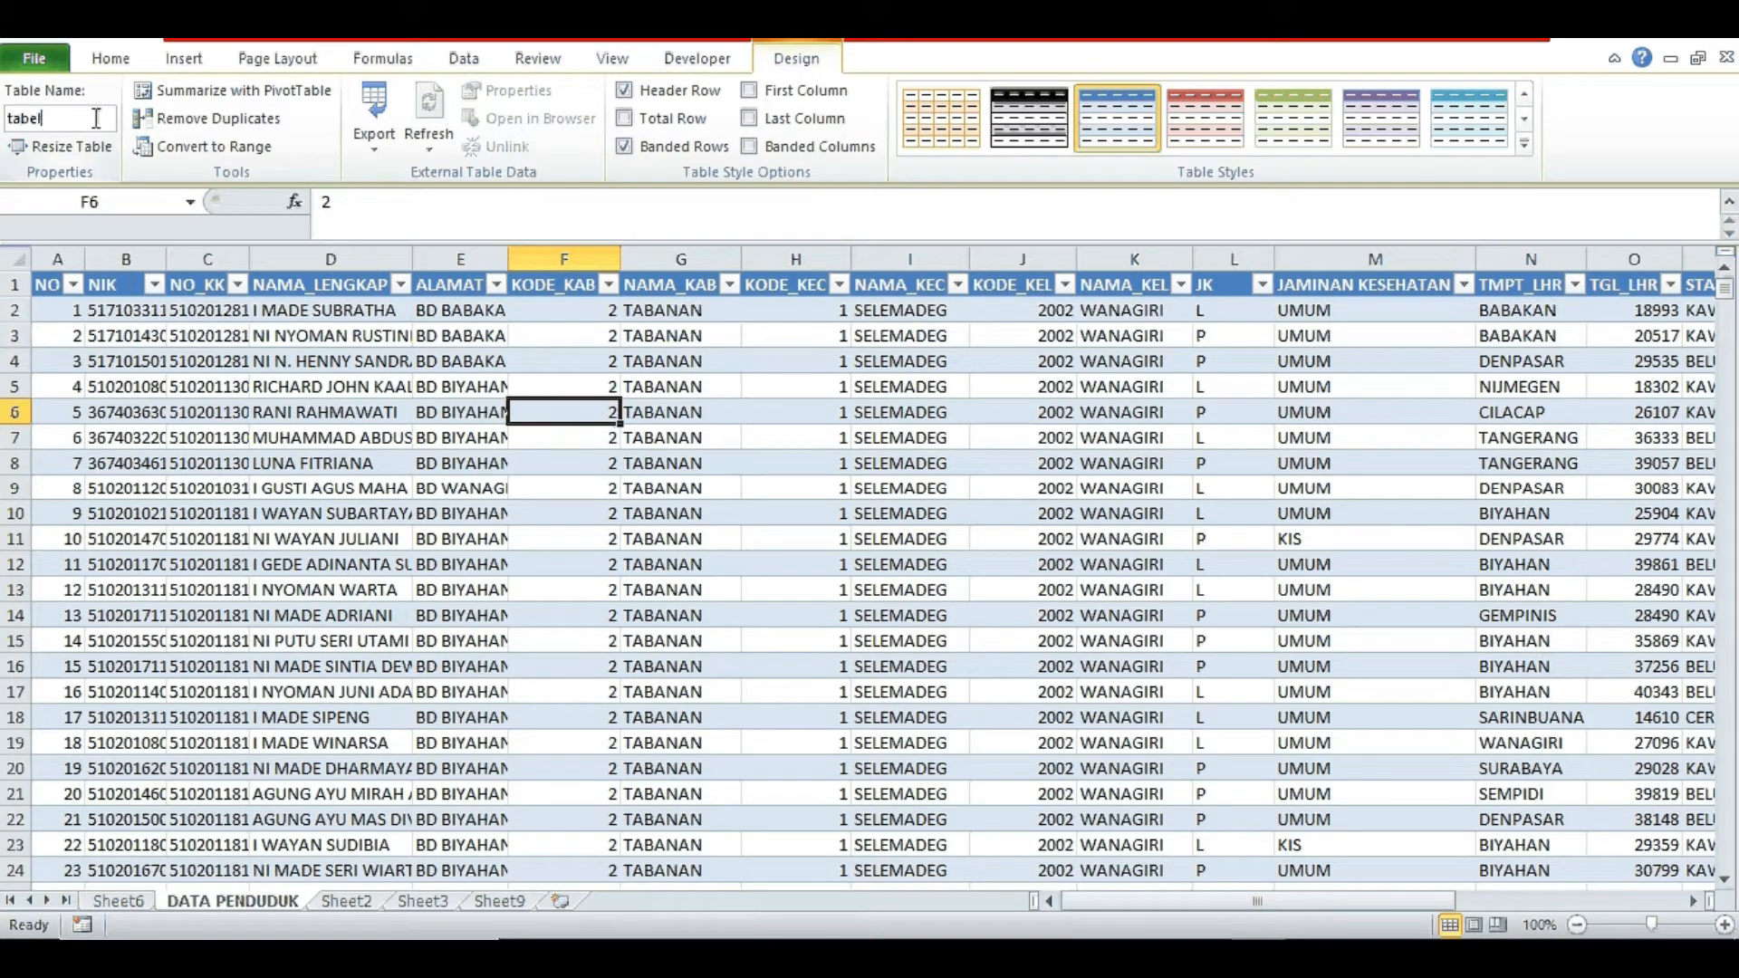
key("BackSpace")
key("BackSpace")
key("BackSpace")
key("BackSpace")
key("BackSpace")
type("dtpddk")
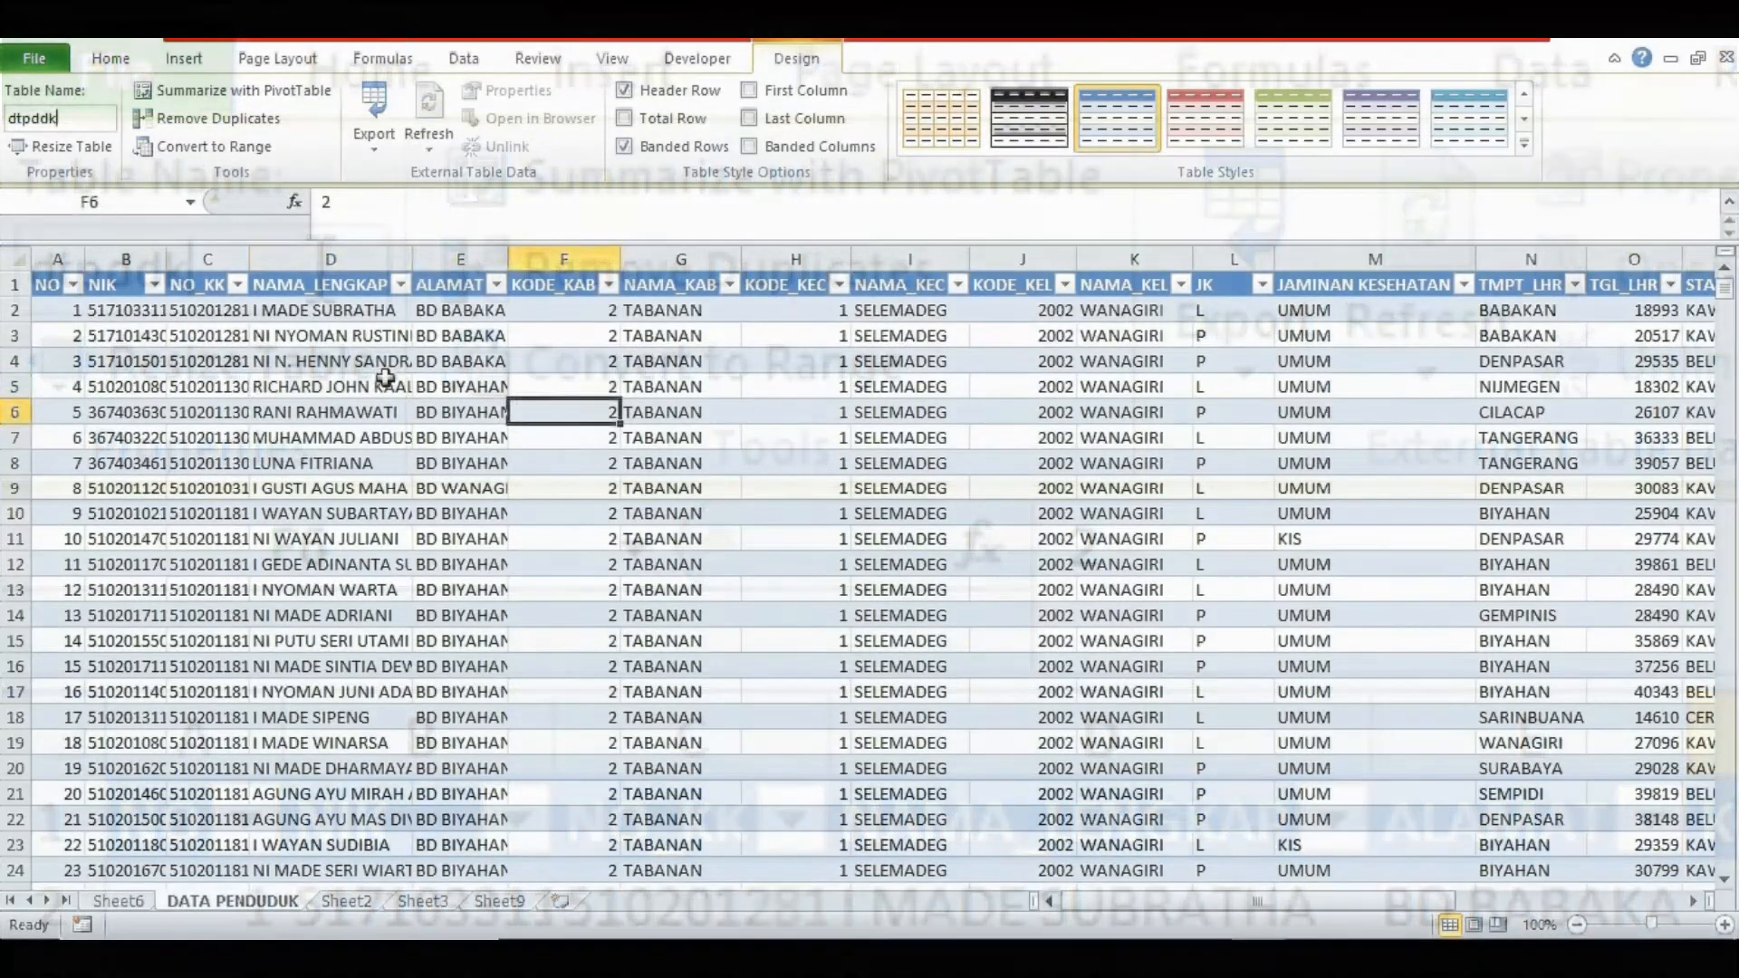
left_click(385, 386)
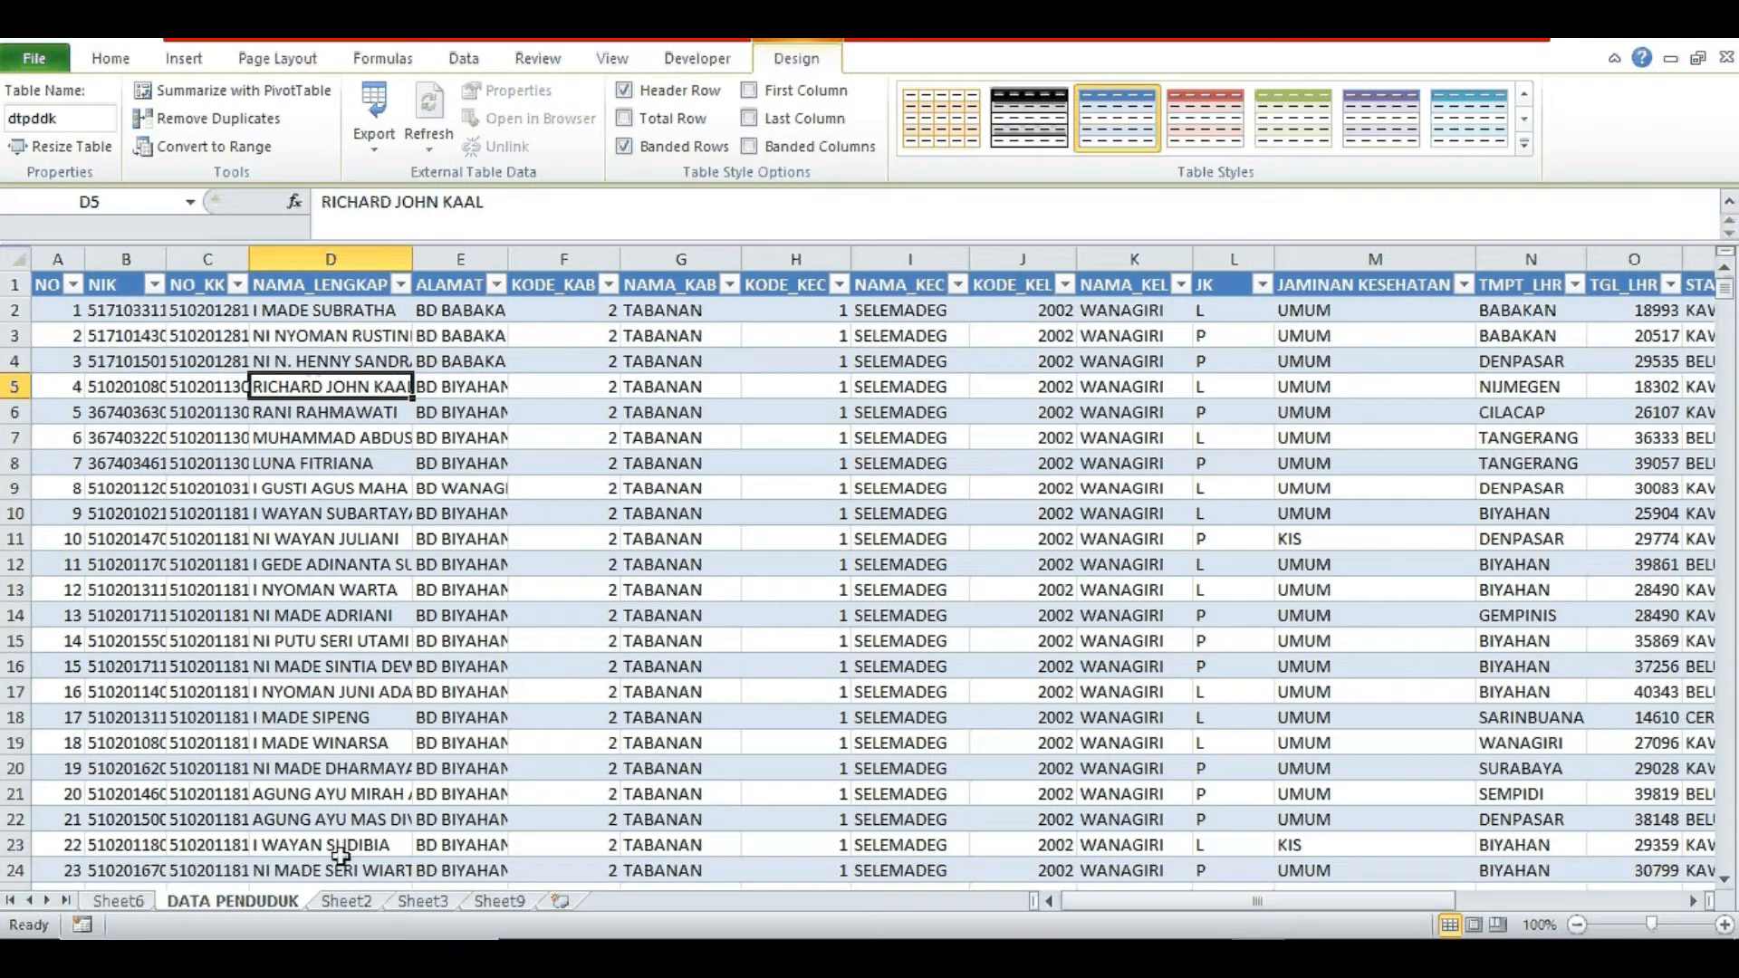
- Examine which DATA PENDUDUK column matches Br. Dinas in the Sheet2 report, and inspect the filter values of the ALAMAT column
left_click(334, 903)
left_click(540, 615)
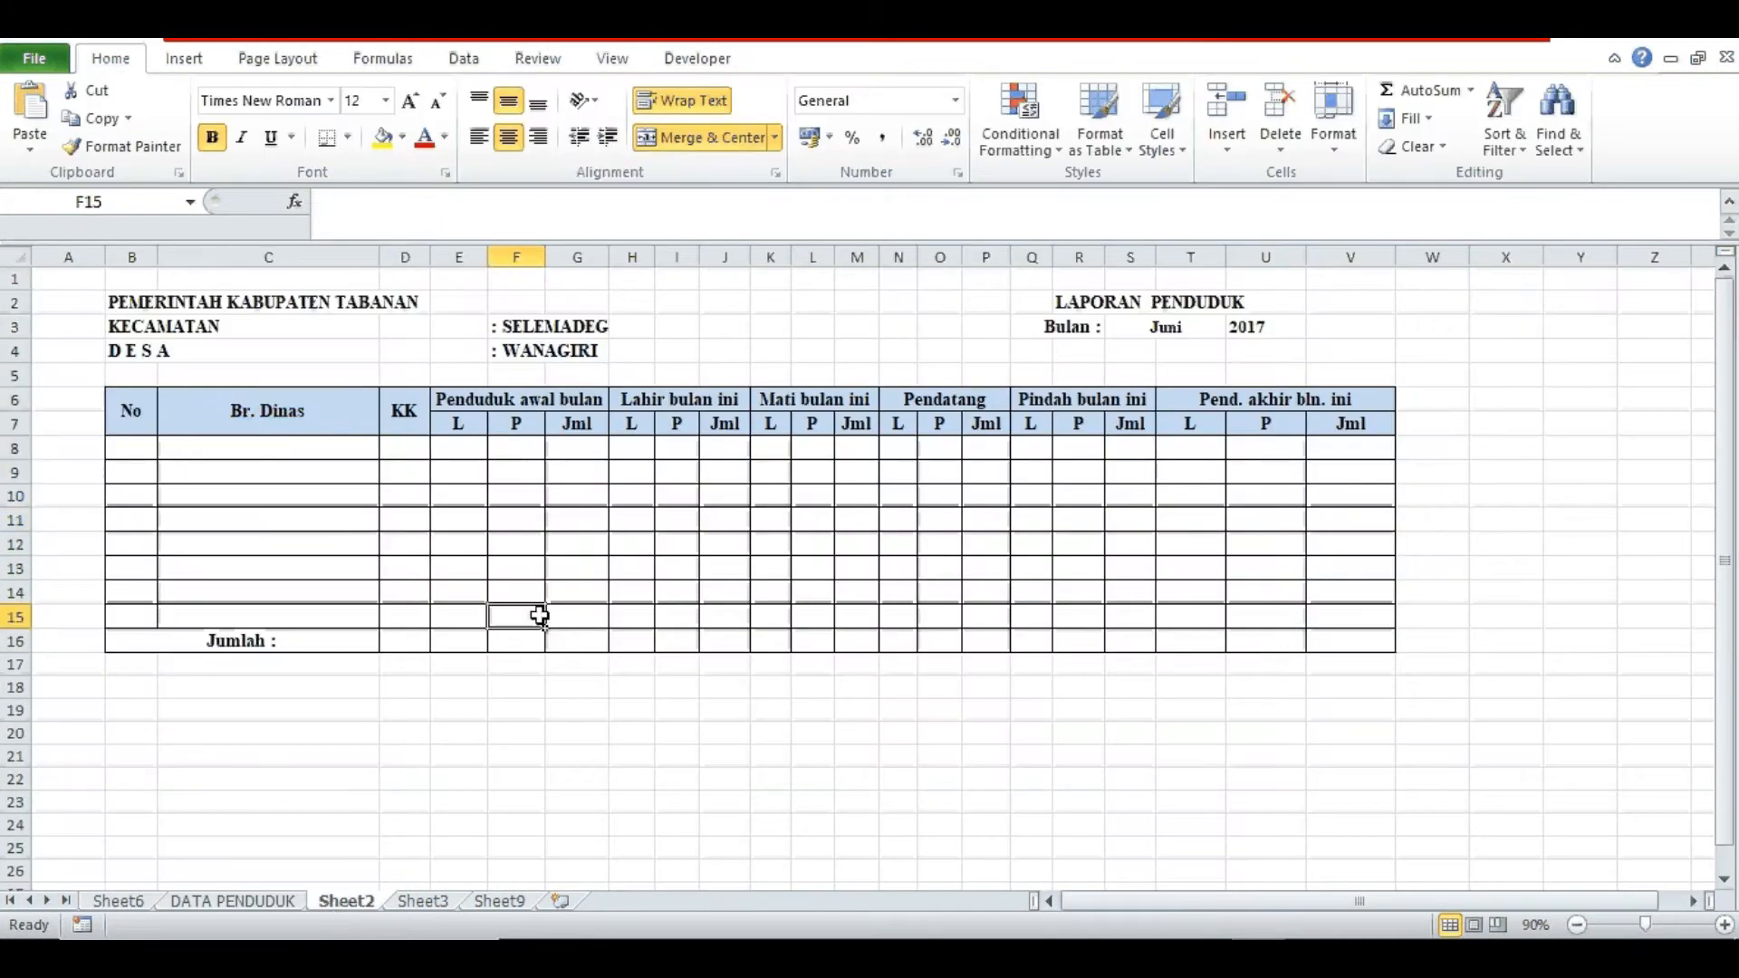
left_click(296, 426)
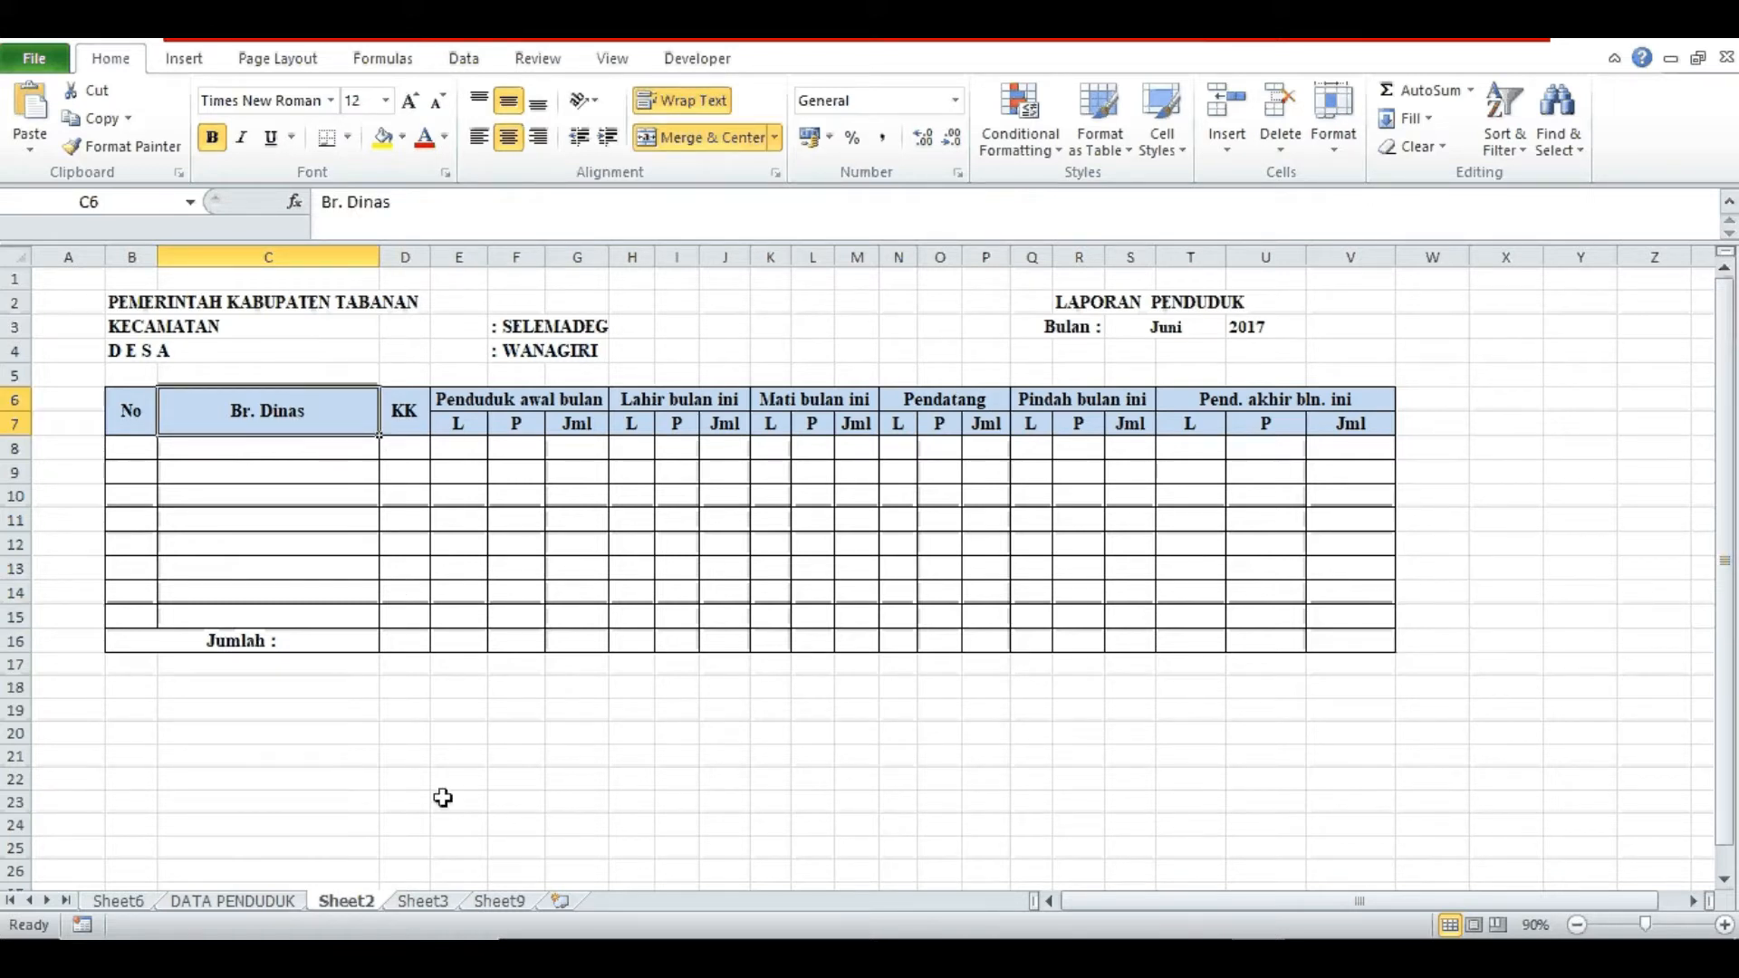
left_click(252, 901)
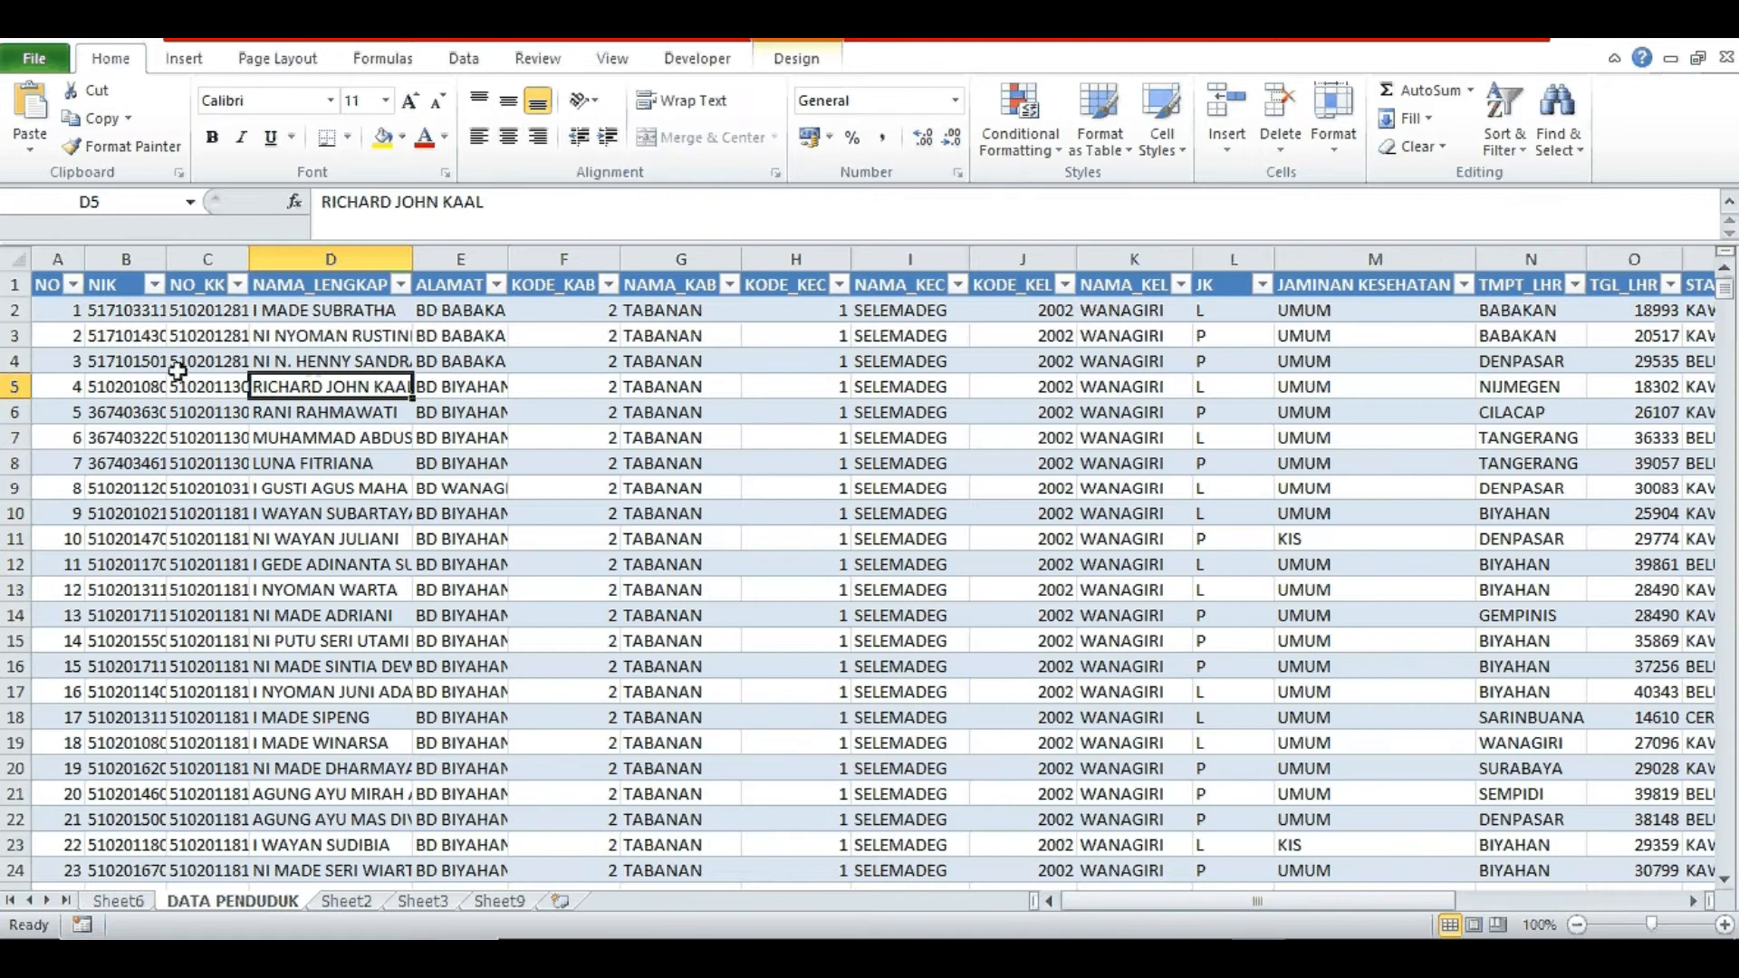
left_click(155, 342)
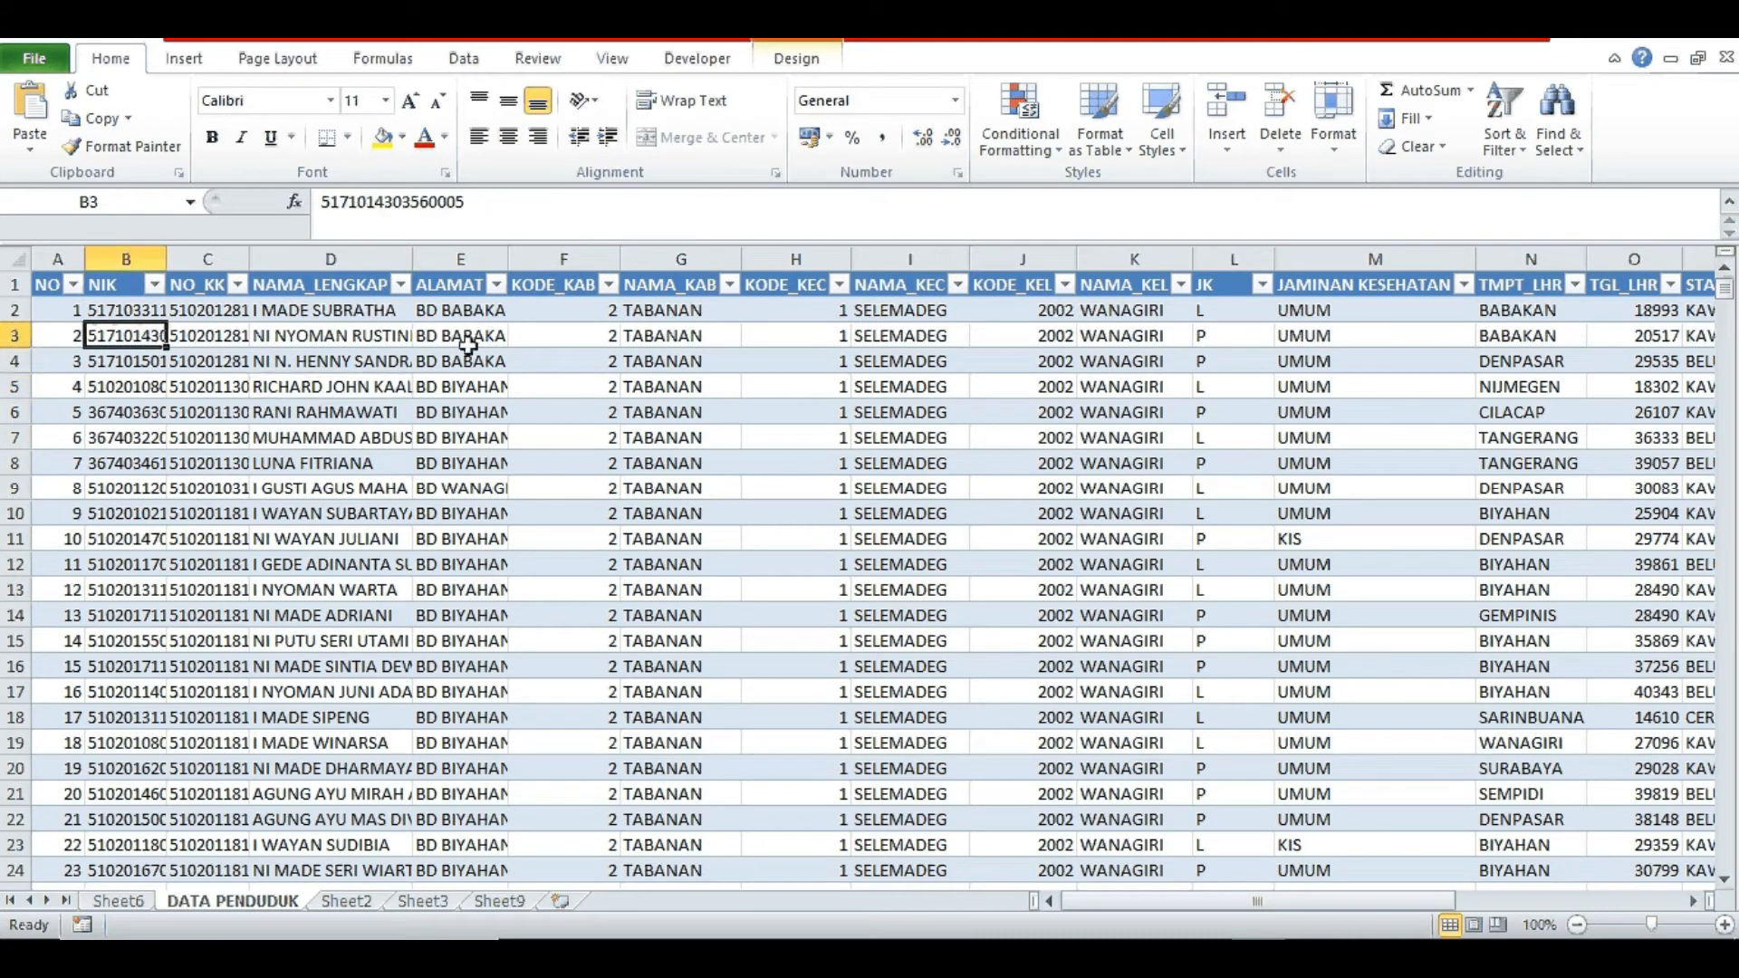
left_click(335, 284)
key("Right")
key("Right")
key("Right")
key("Right")
key("Right")
key("Right")
key("Right")
key("Right")
key("Left")
key("Left")
key("Left")
key("Left")
key("Left")
key("Left")
key("Left")
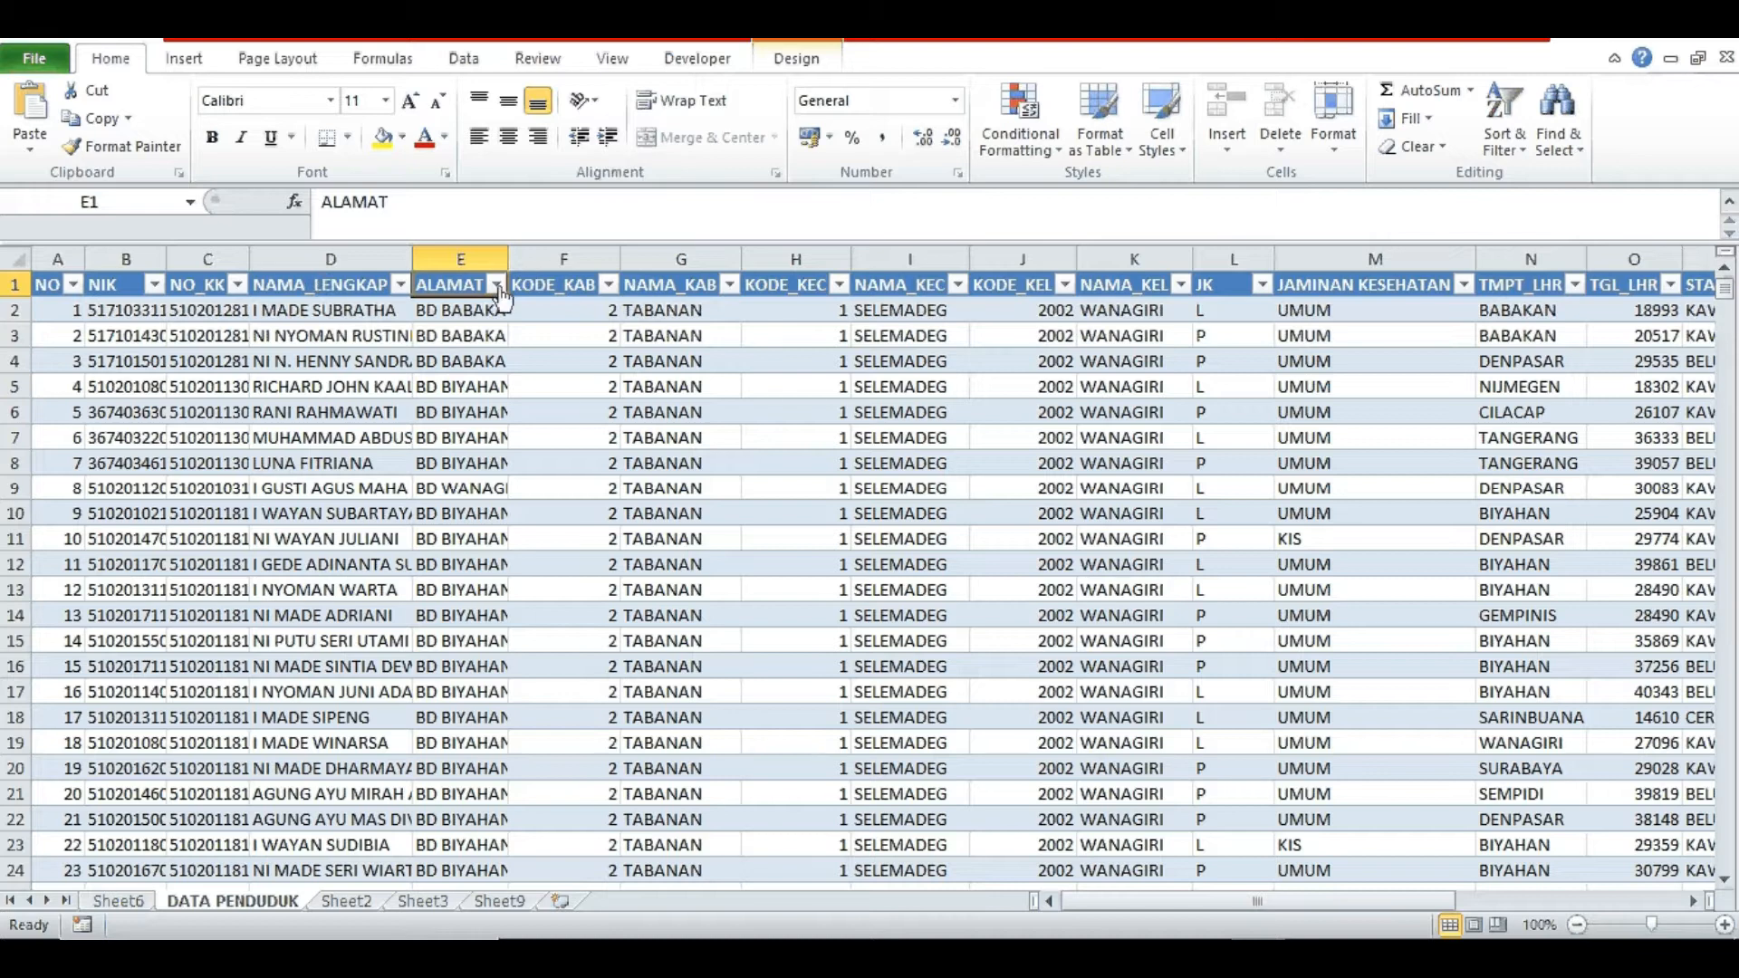
left_click(496, 286)
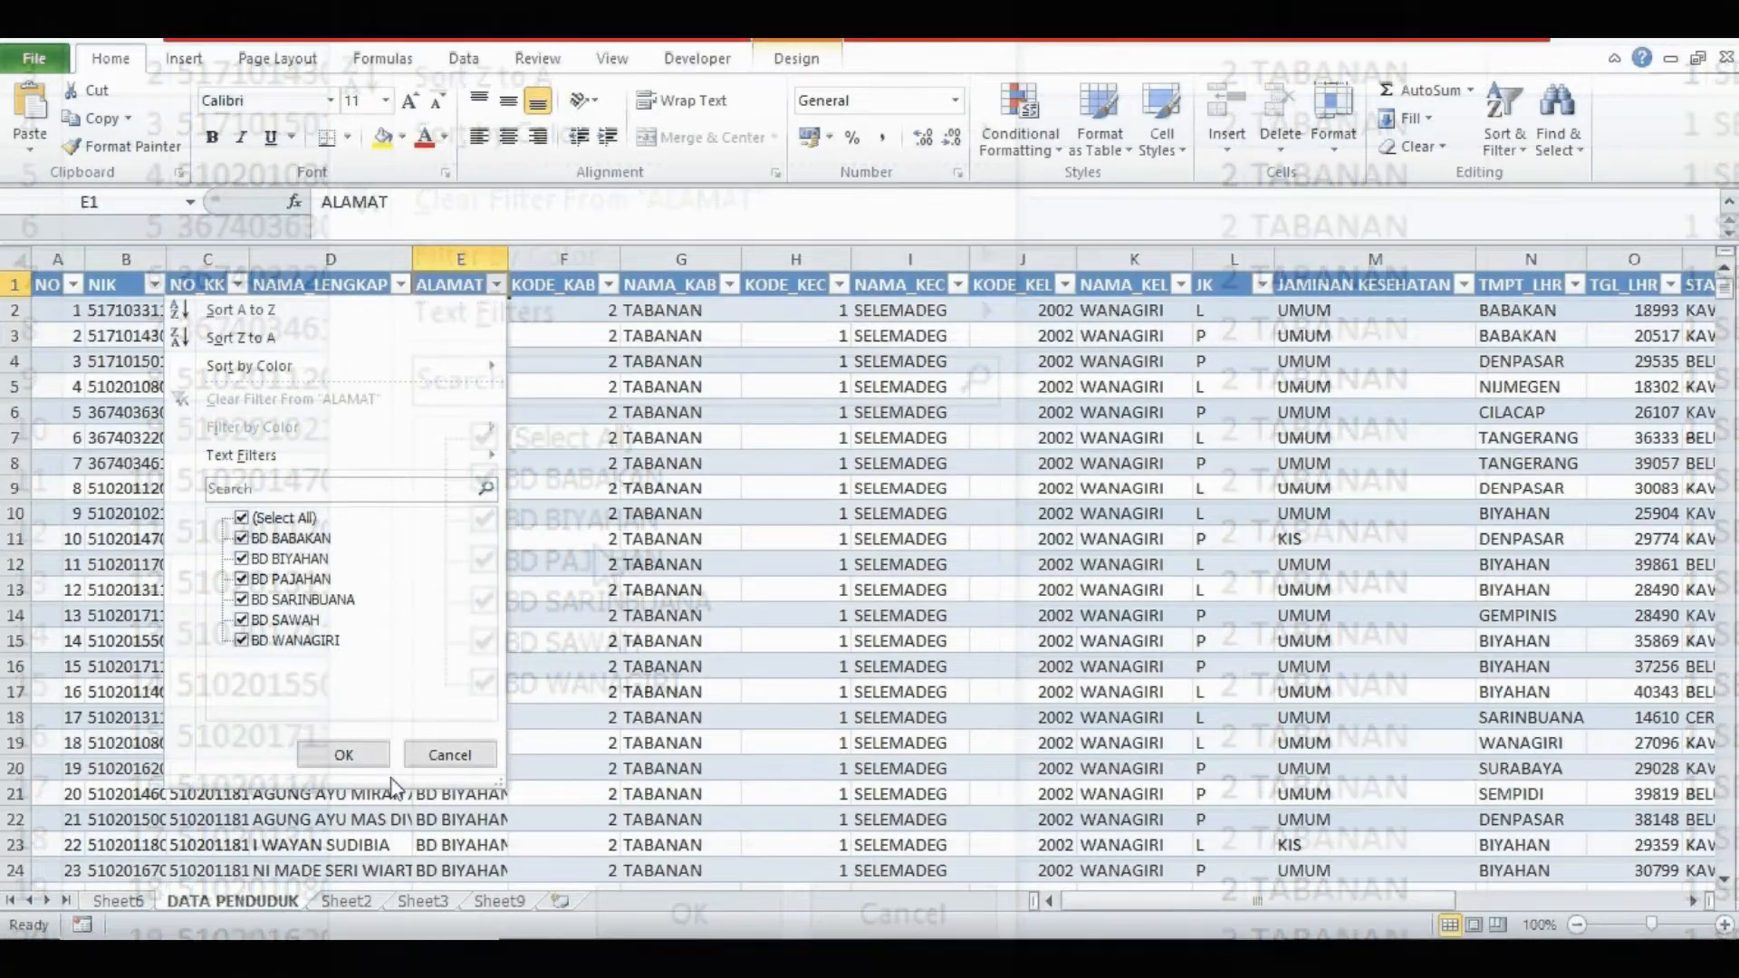
left_click(459, 765)
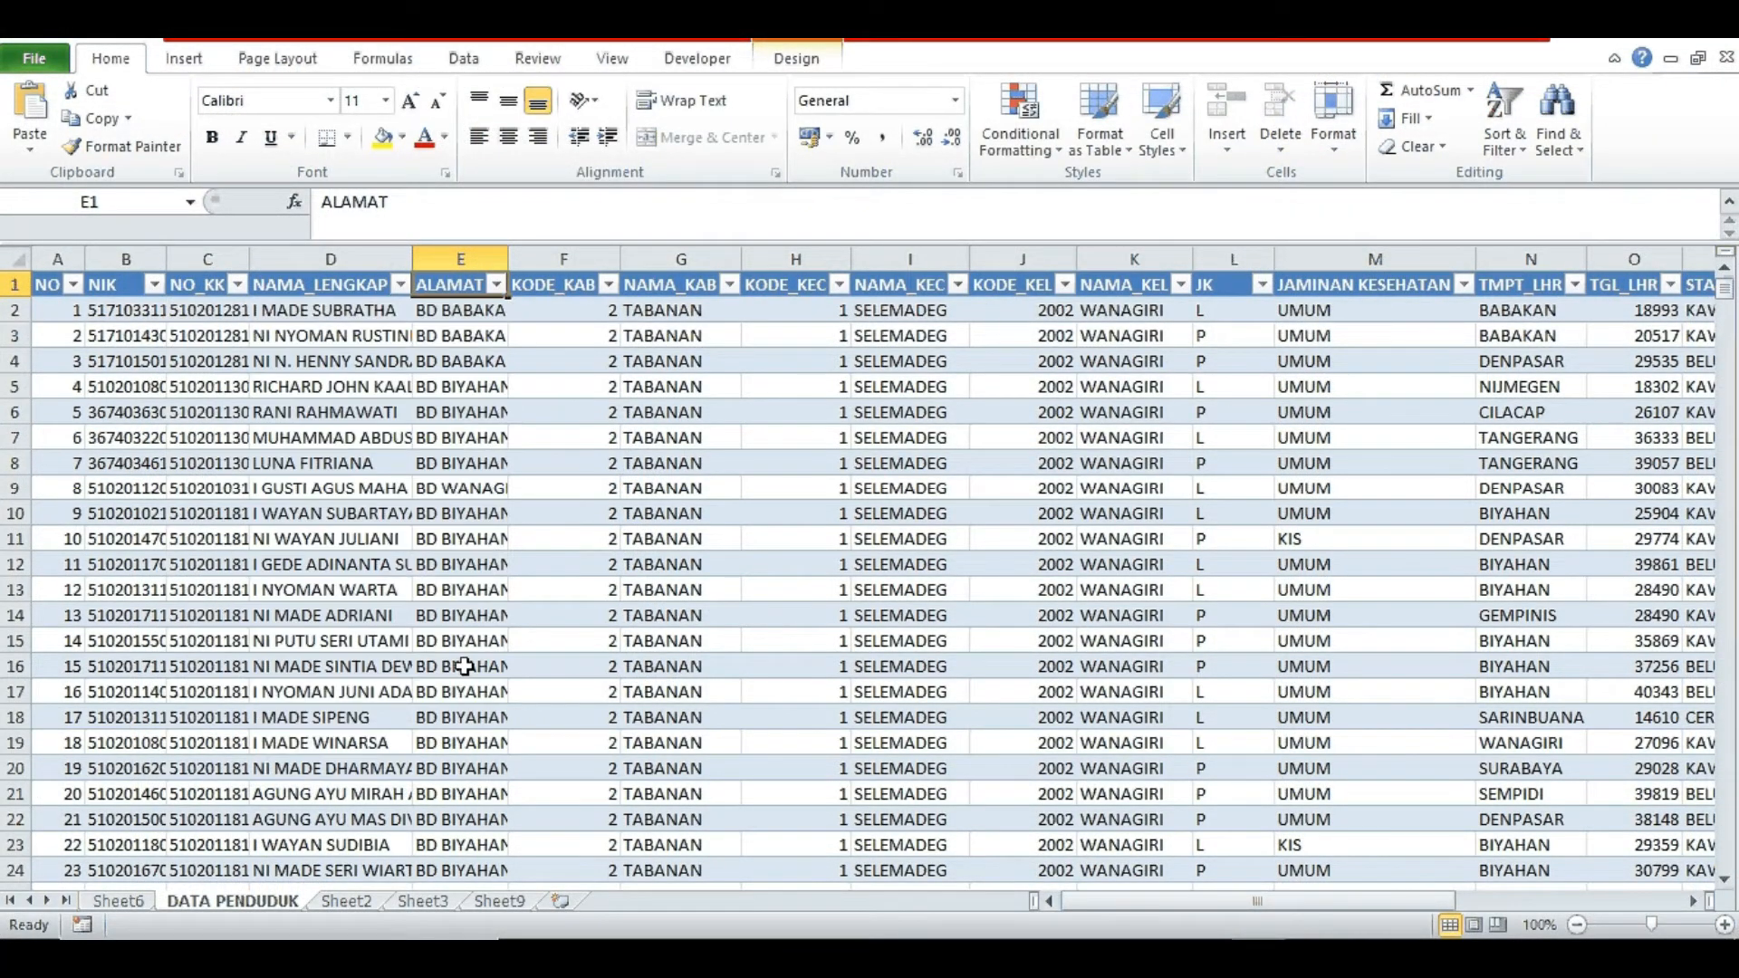
left_click(332, 337)
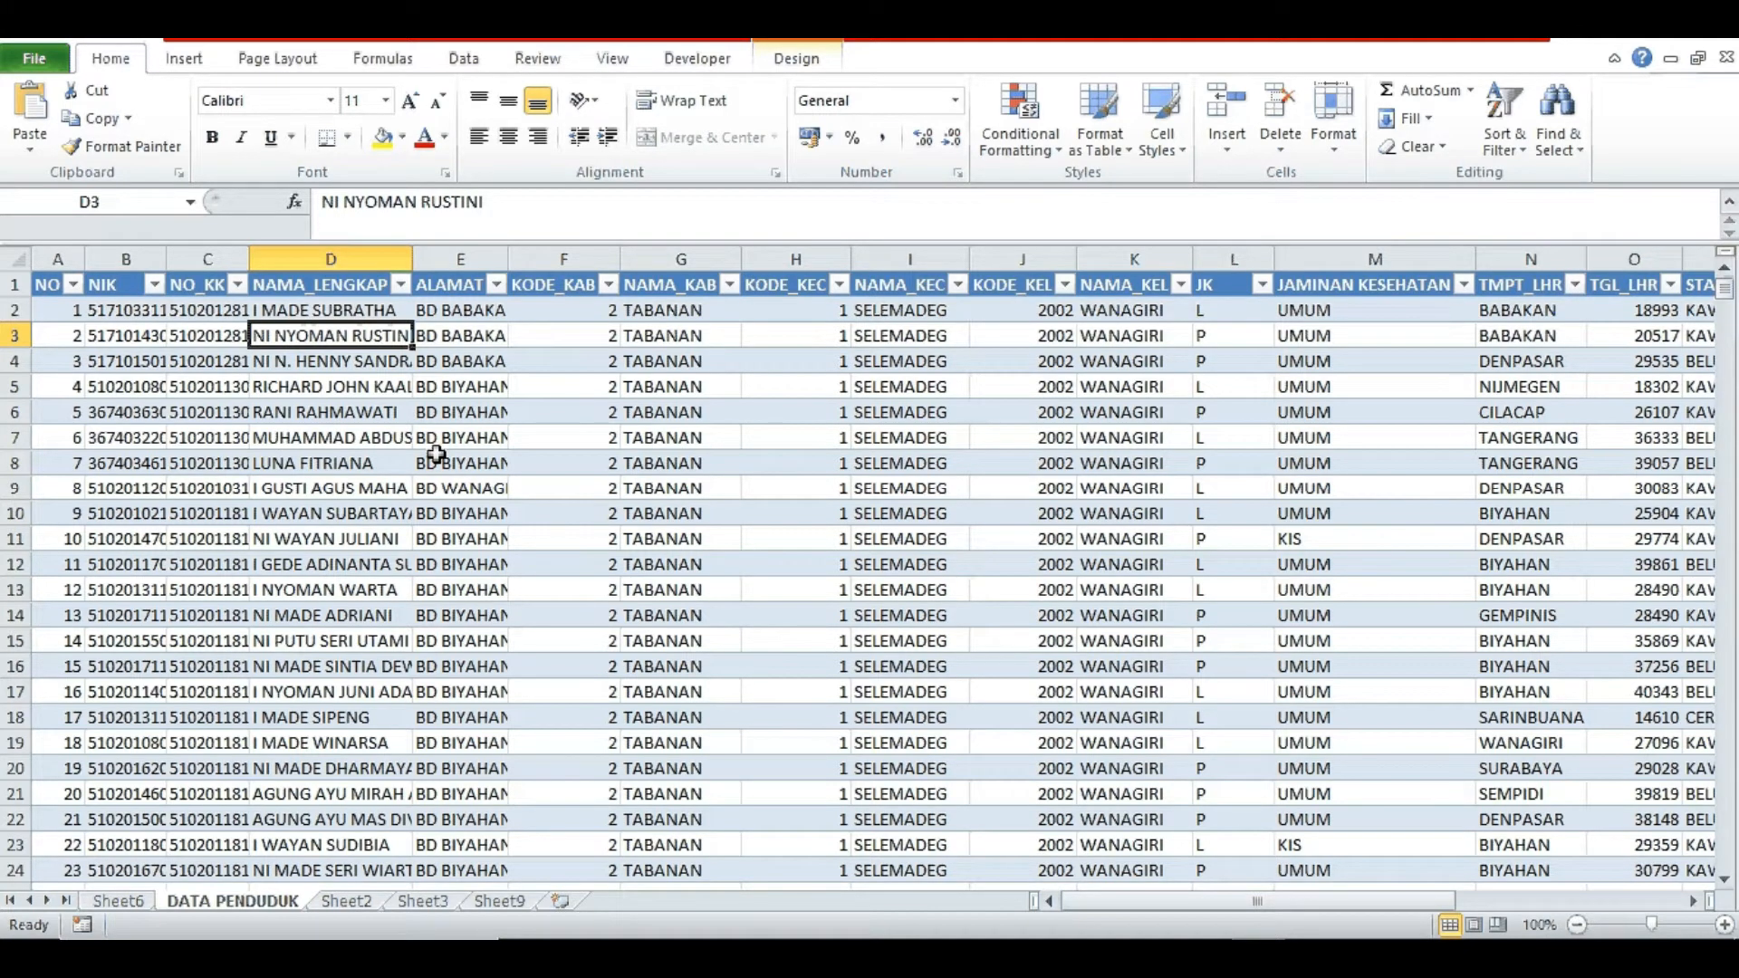
left_click(191, 60)
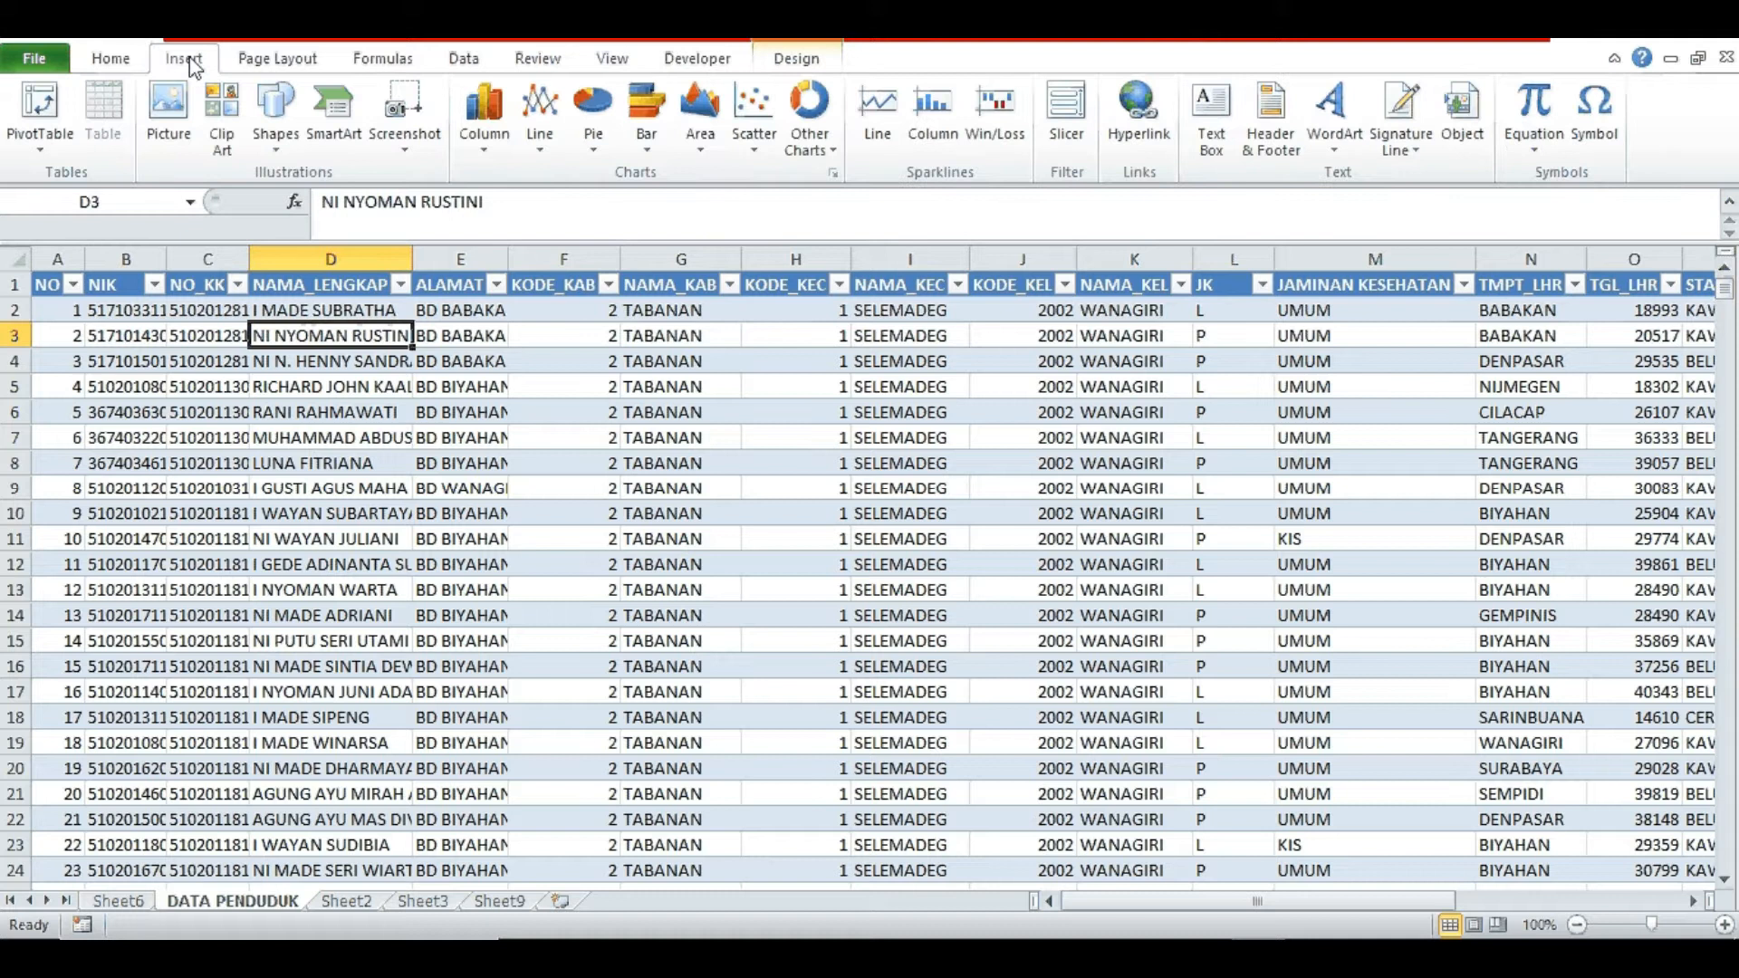
left_click(38, 106)
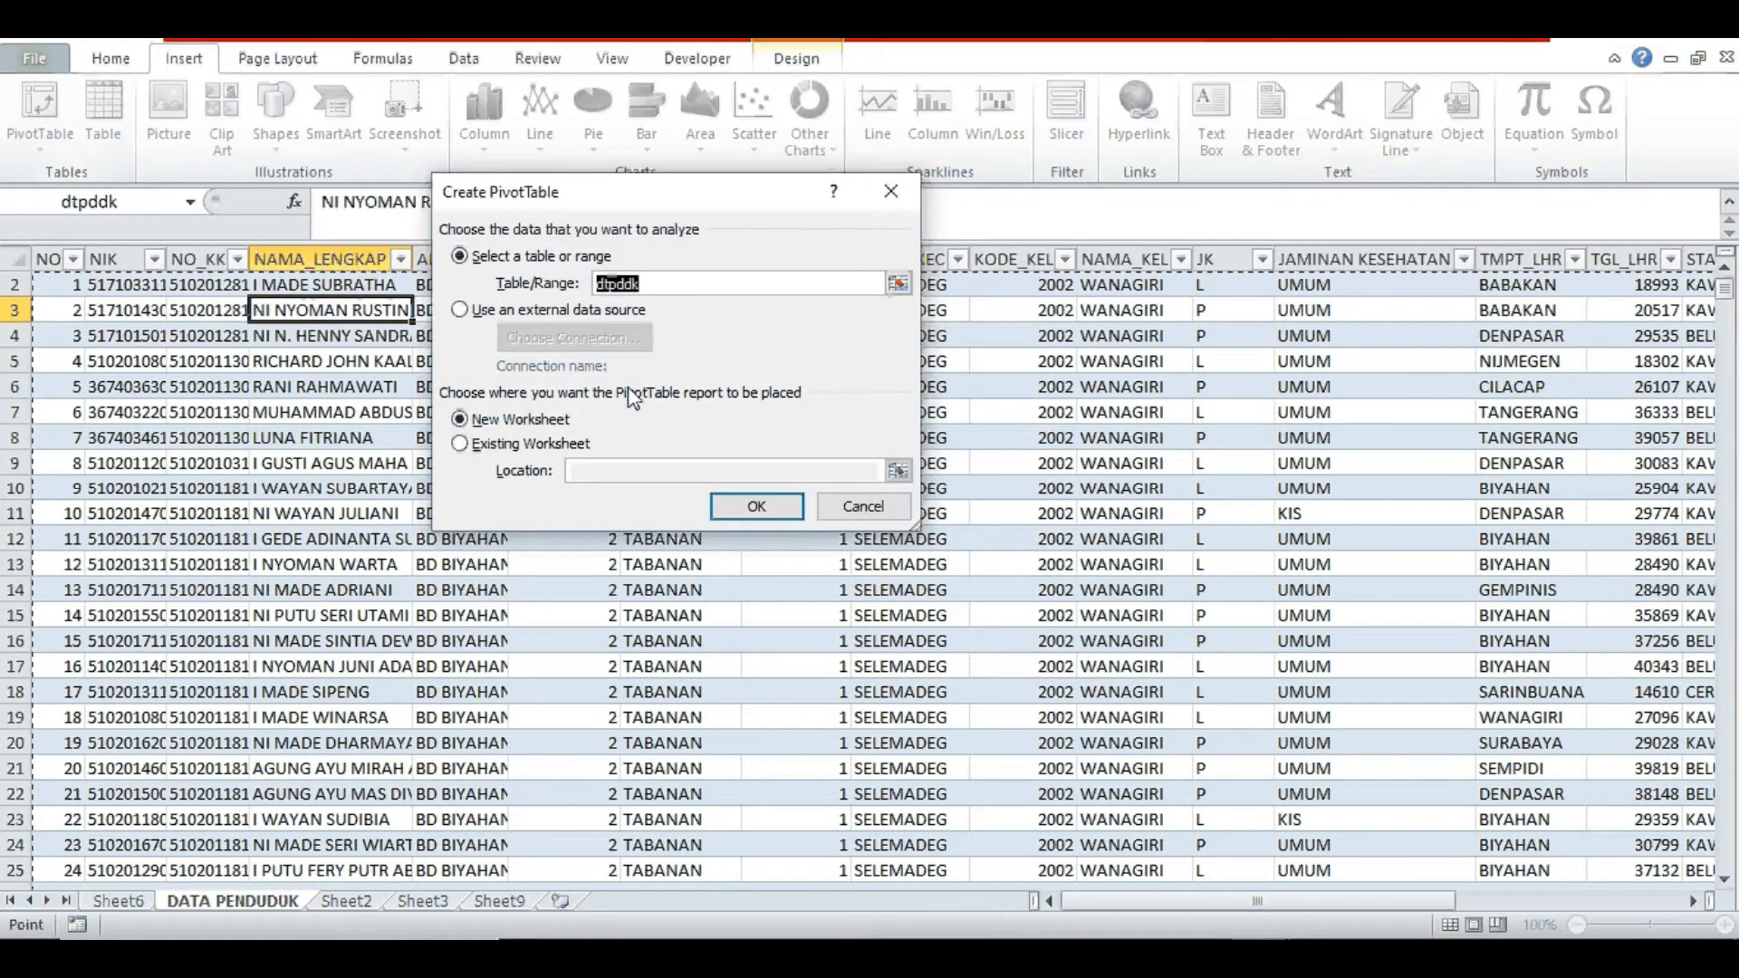
left_click(863, 505)
left_click(379, 436)
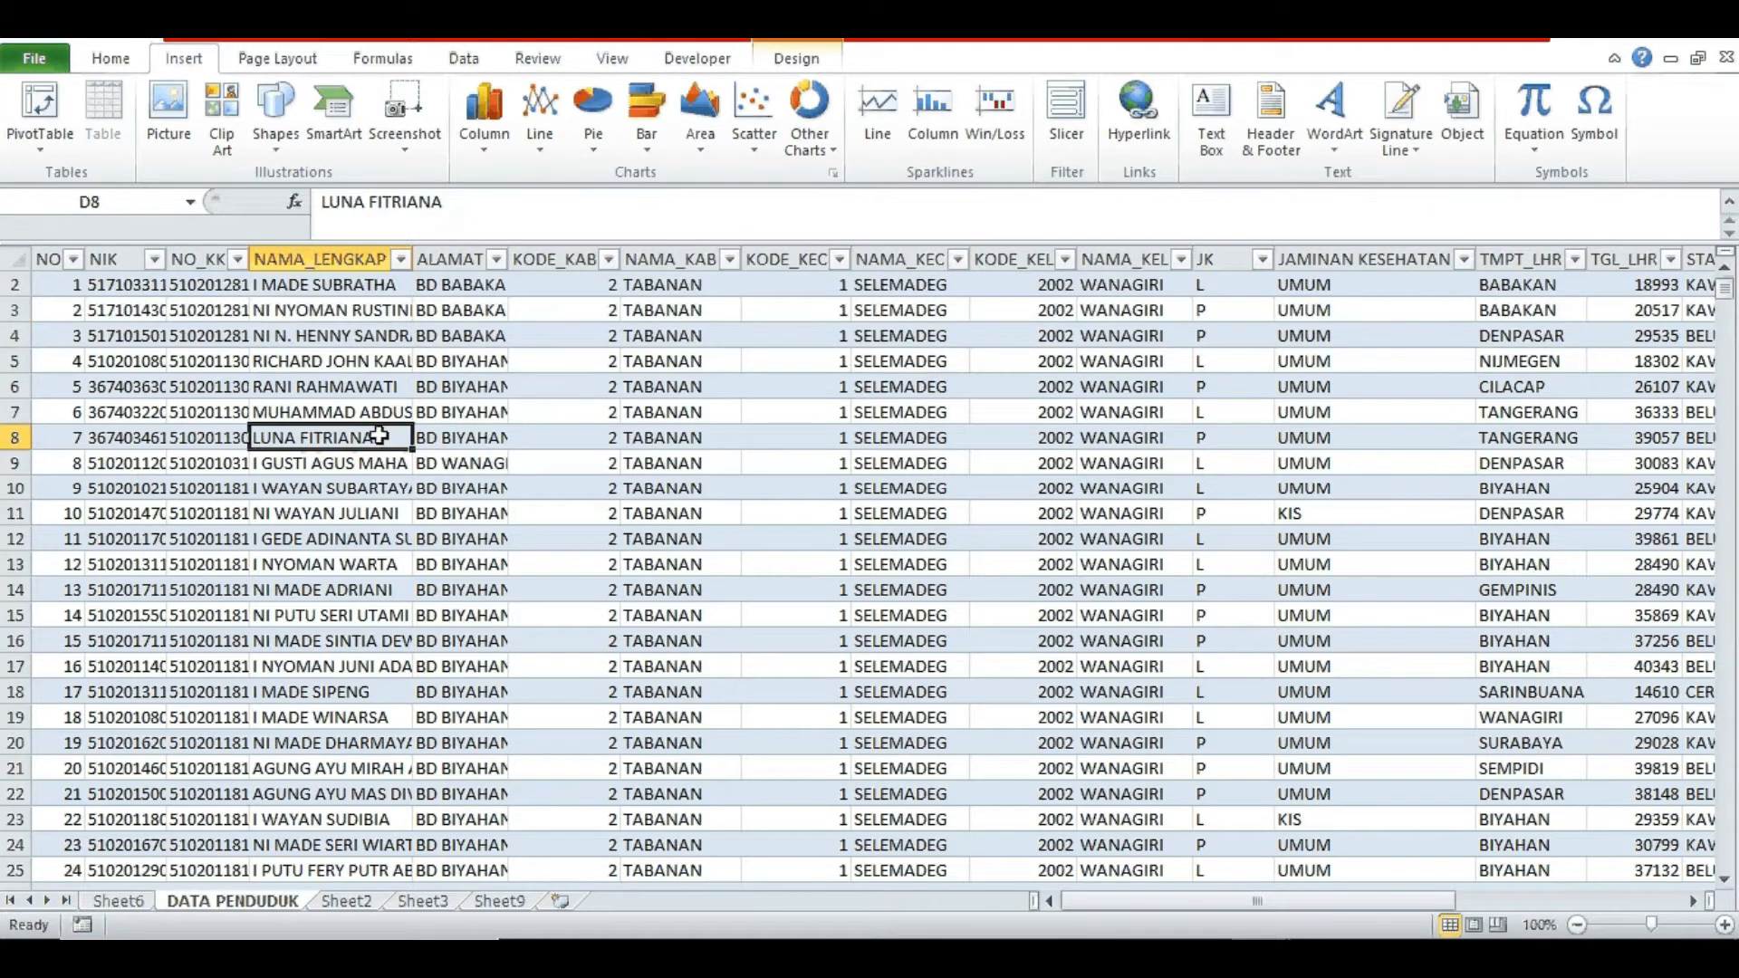
- Create a PivotTable from the dtpddk table on a new worksheet
left_click(939, 416)
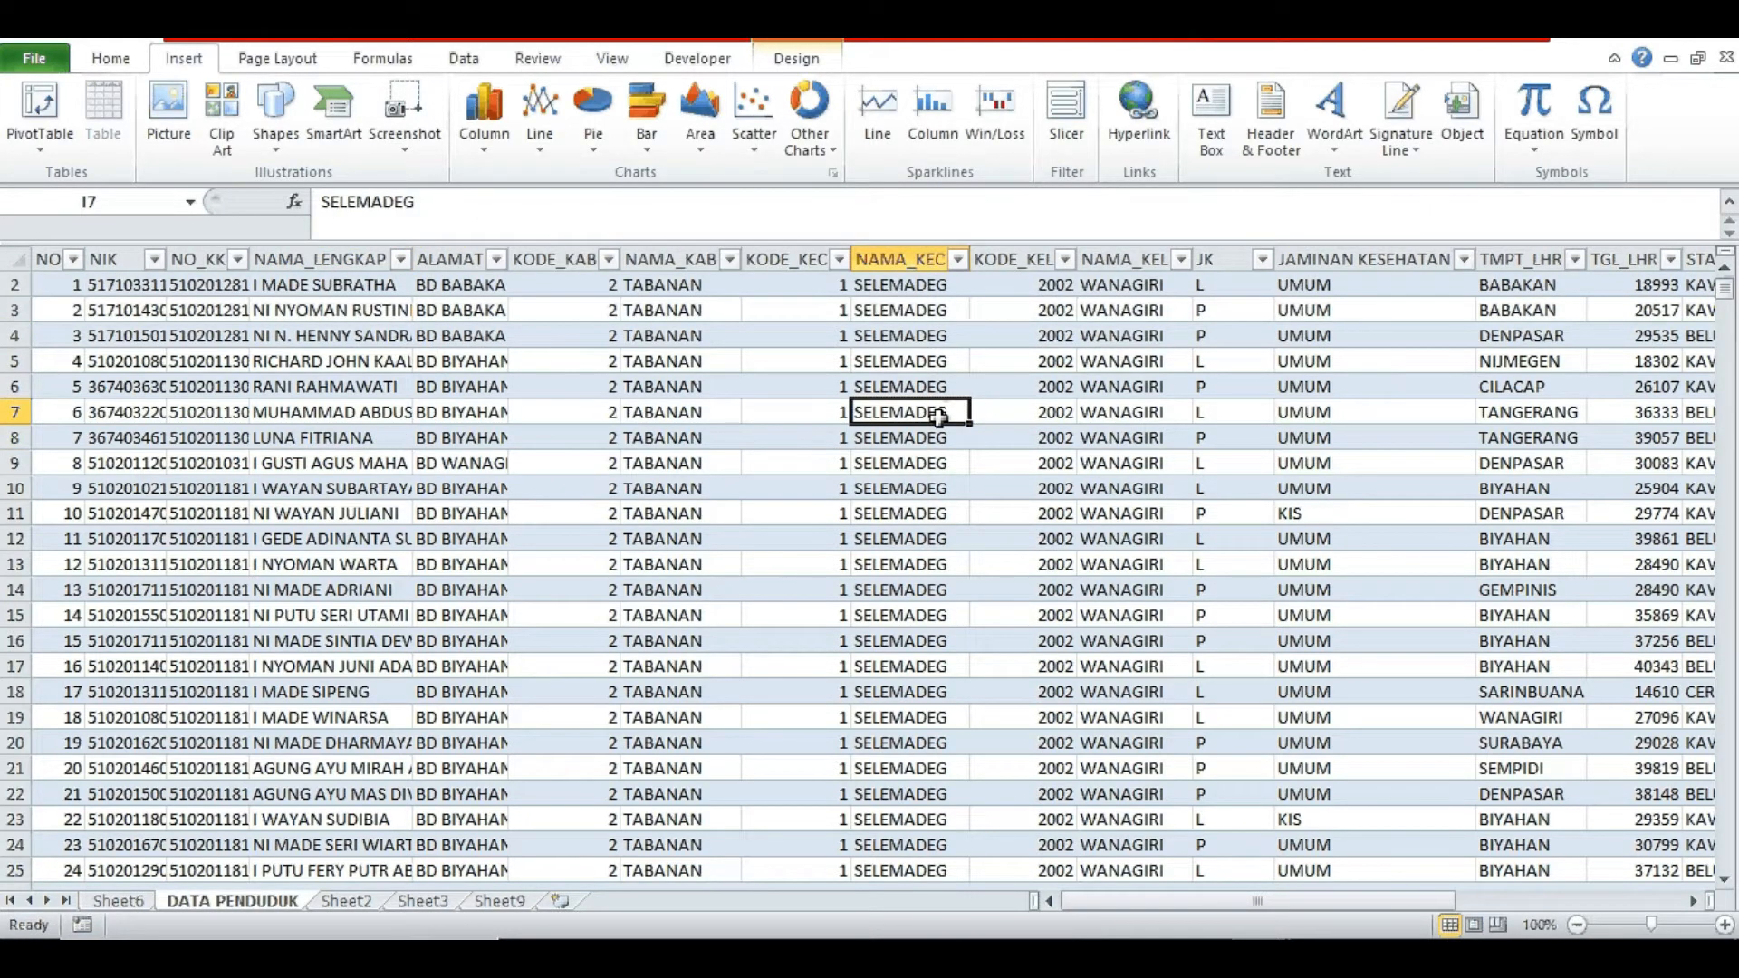
key("Up")
key("Up")
key("Up")
key("Up")
key("Up")
key("Up")
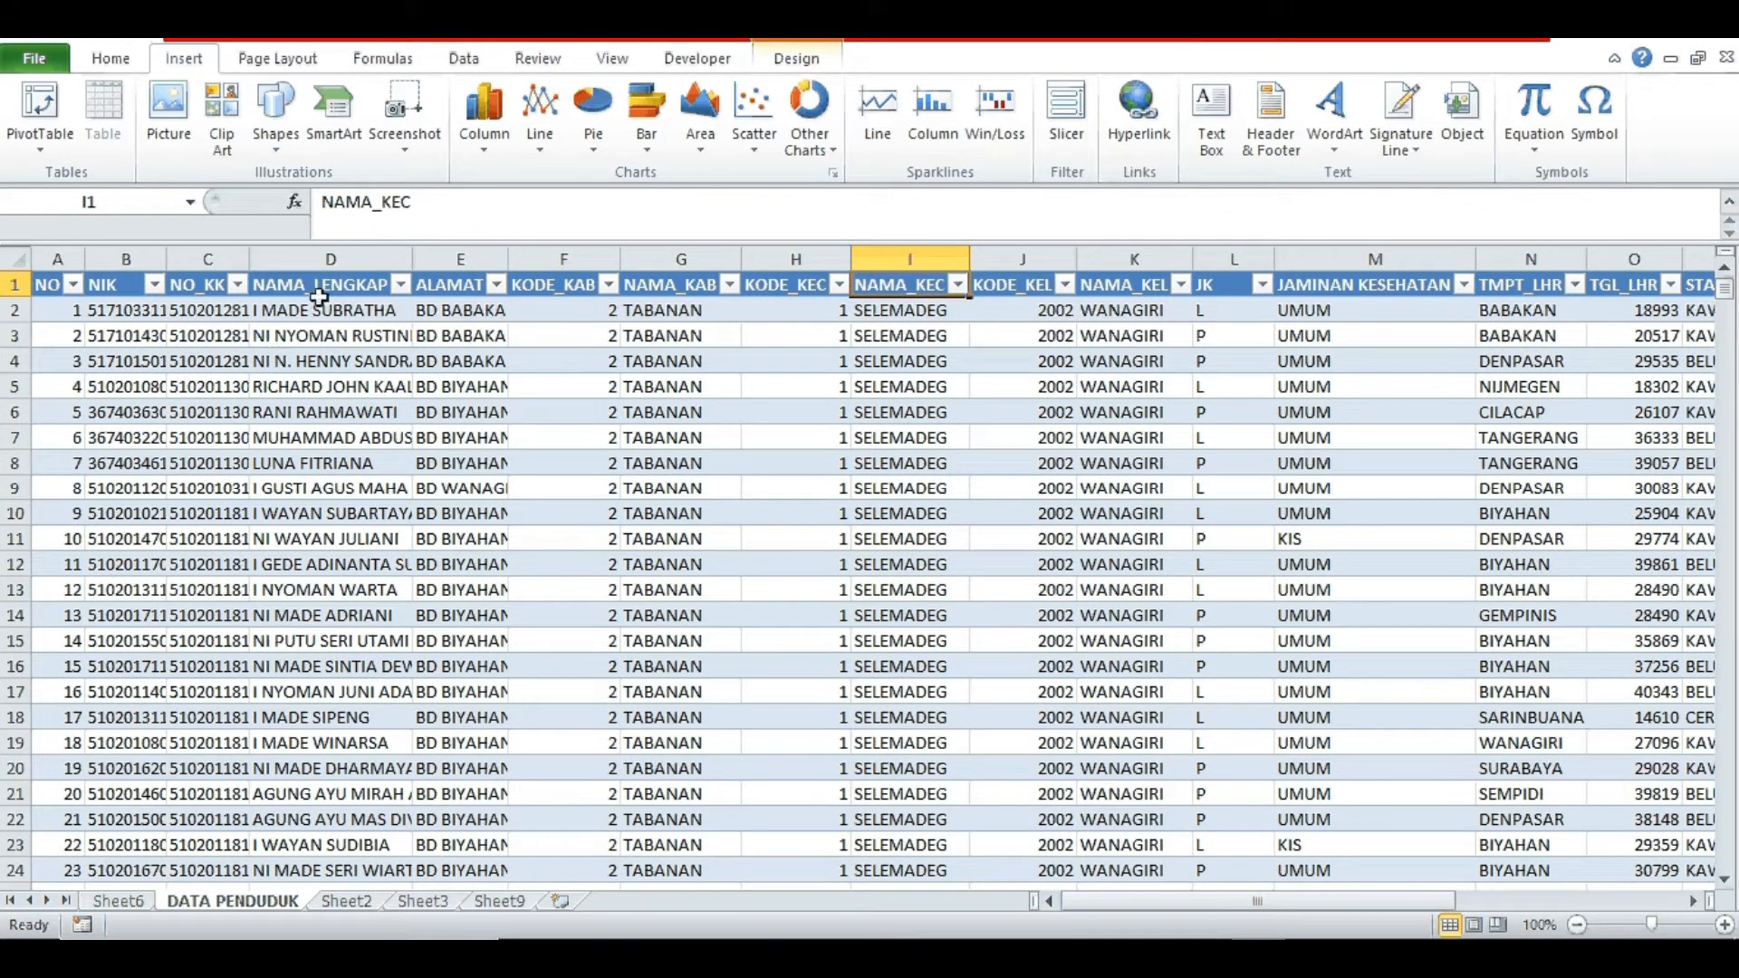
left_click(318, 292)
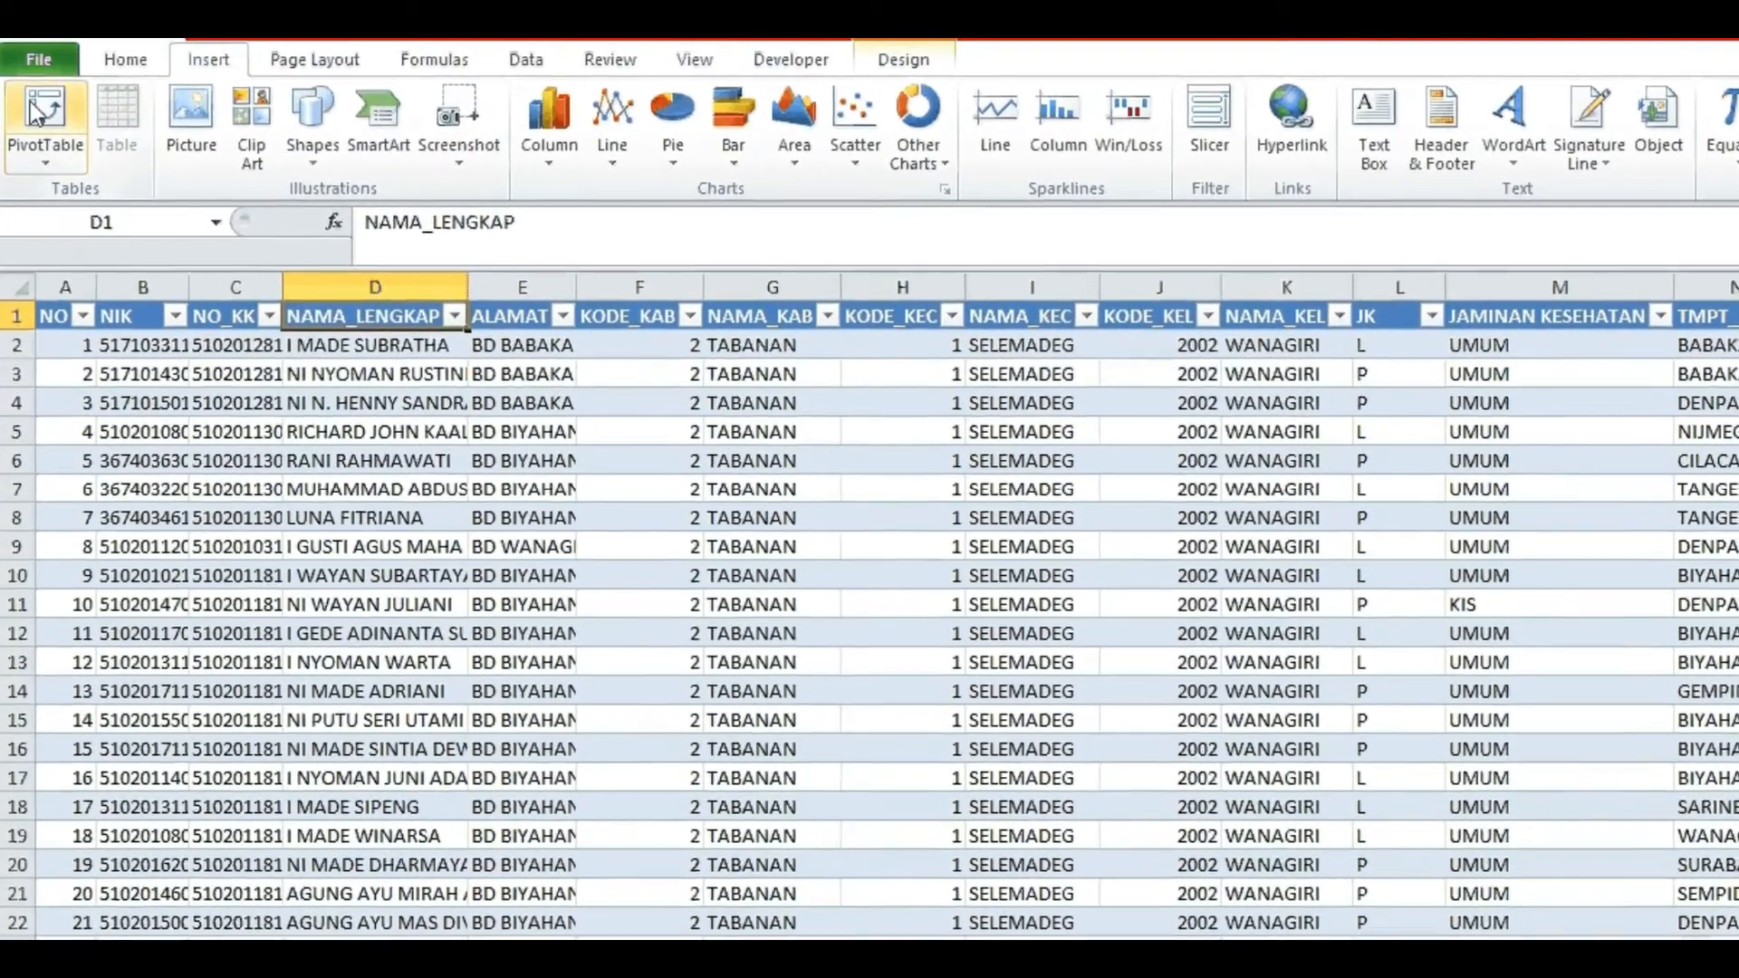
left_click(36, 112)
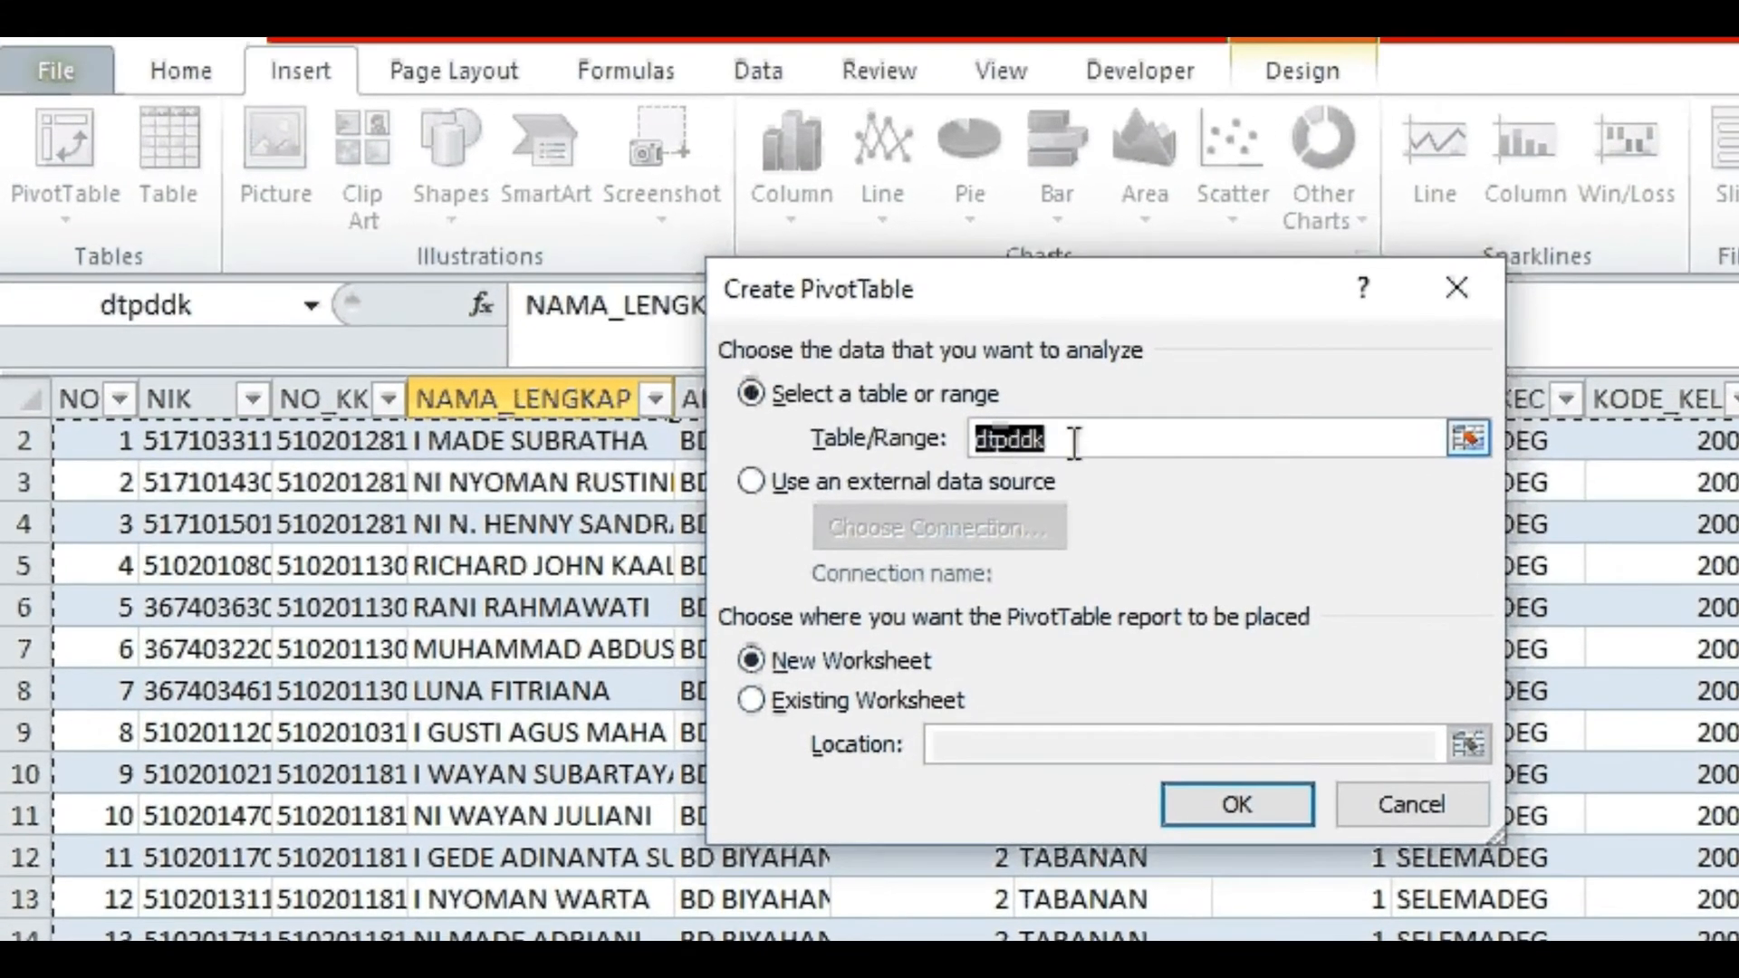
left_click(1075, 443)
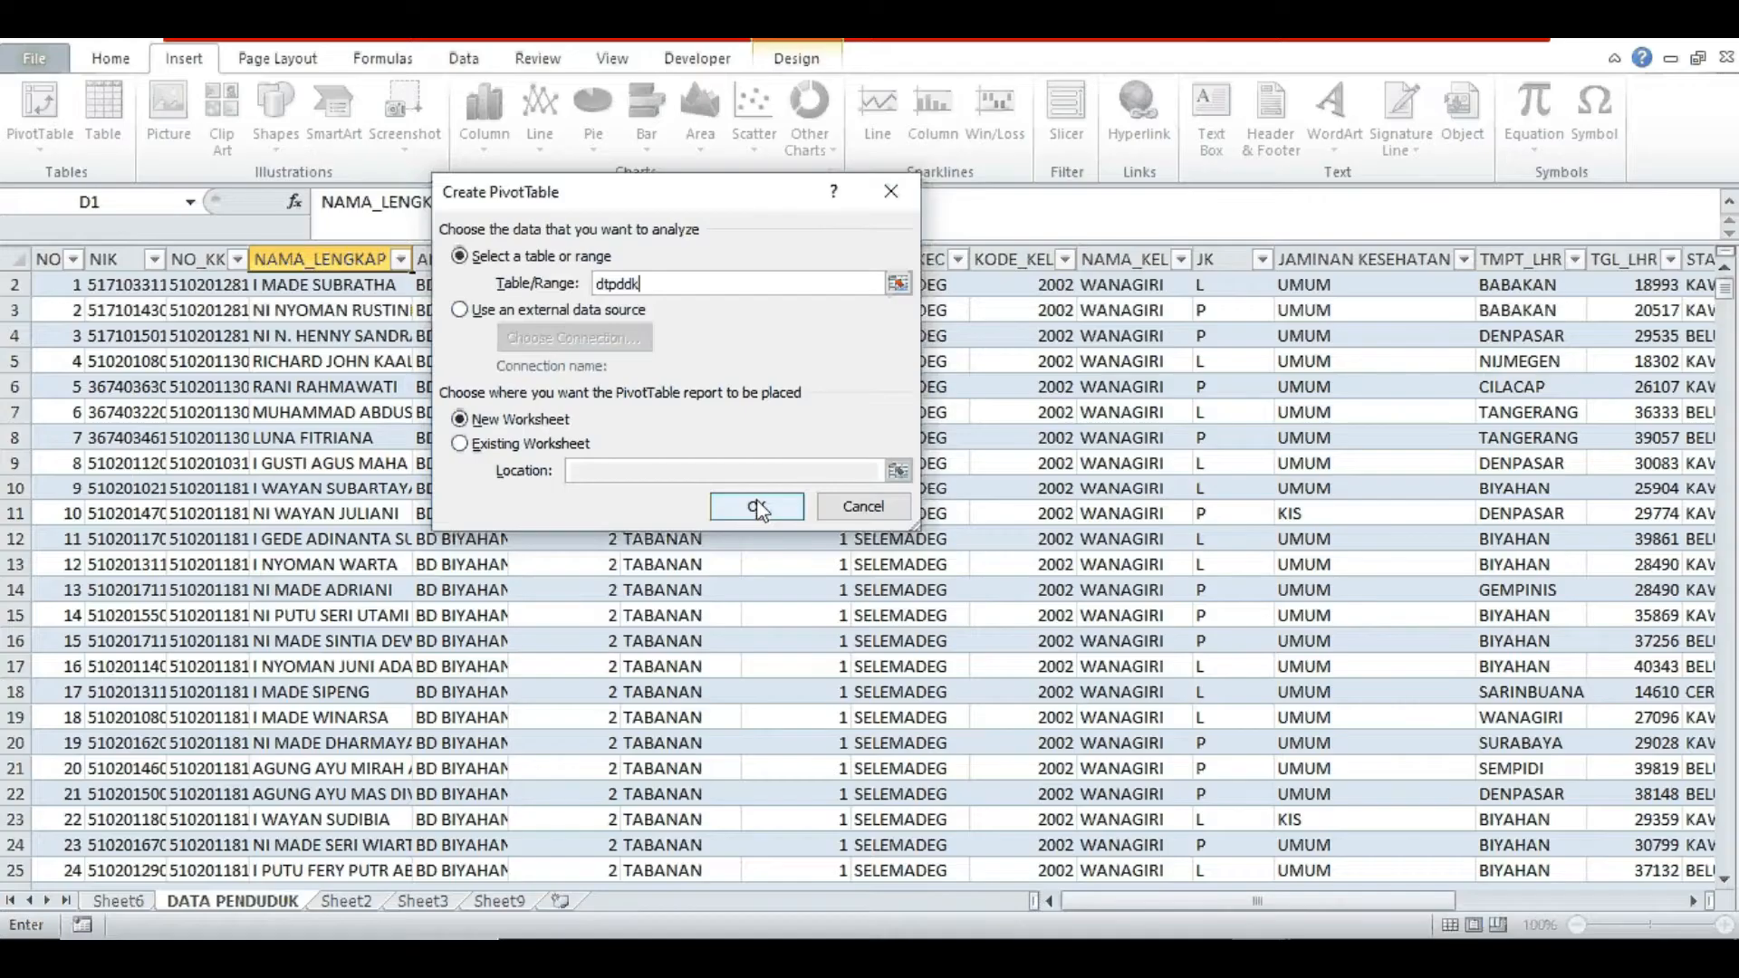
left_click(758, 509)
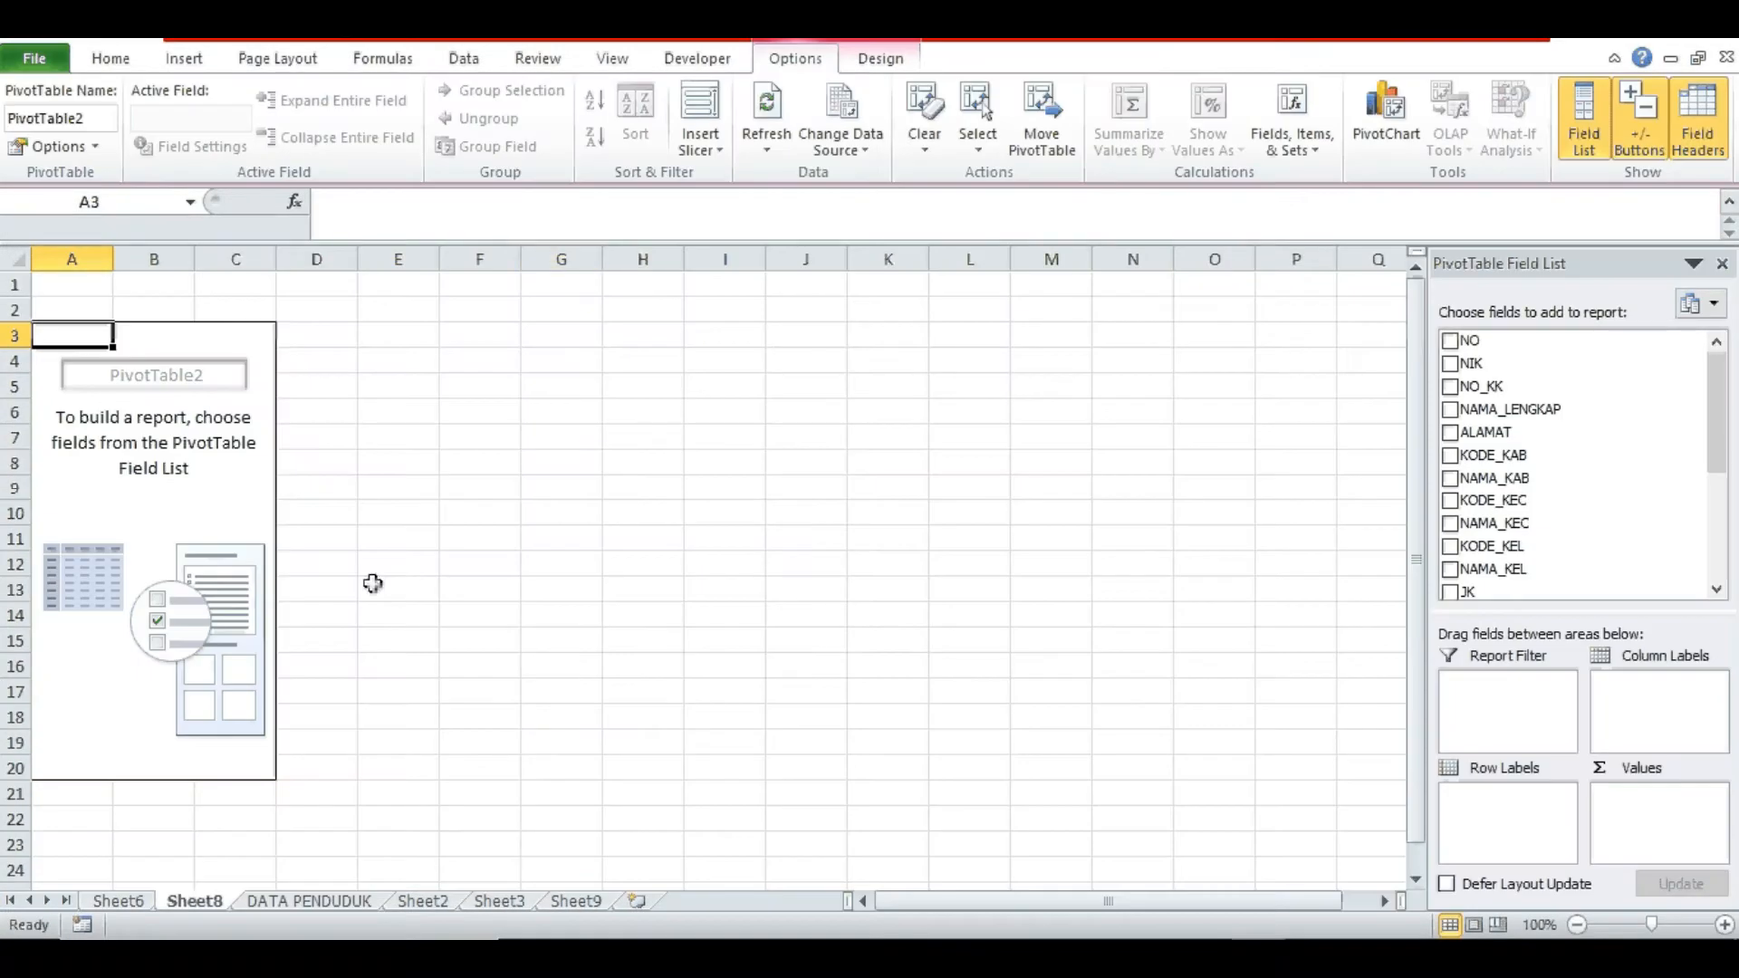
- Check the Sheet2 report layout and add the ALAMAT field to the new PivotTable's row labels on Sheet8
left_click(144, 483)
left_click(133, 458)
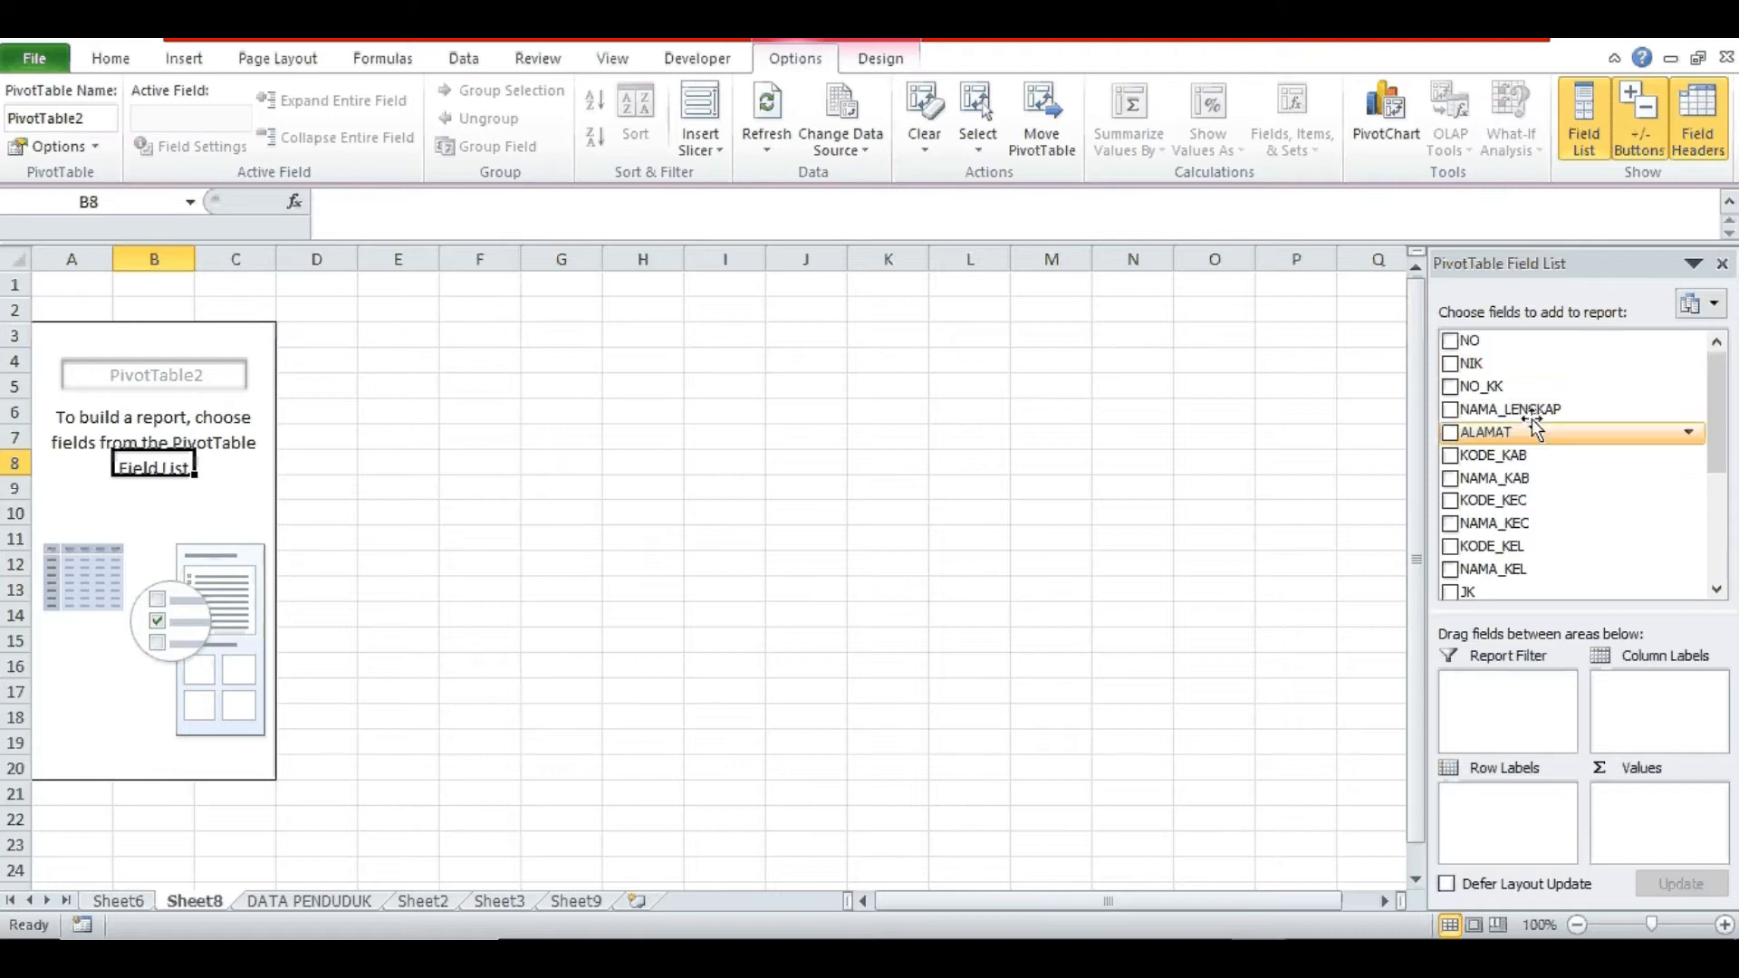
left_click(421, 904)
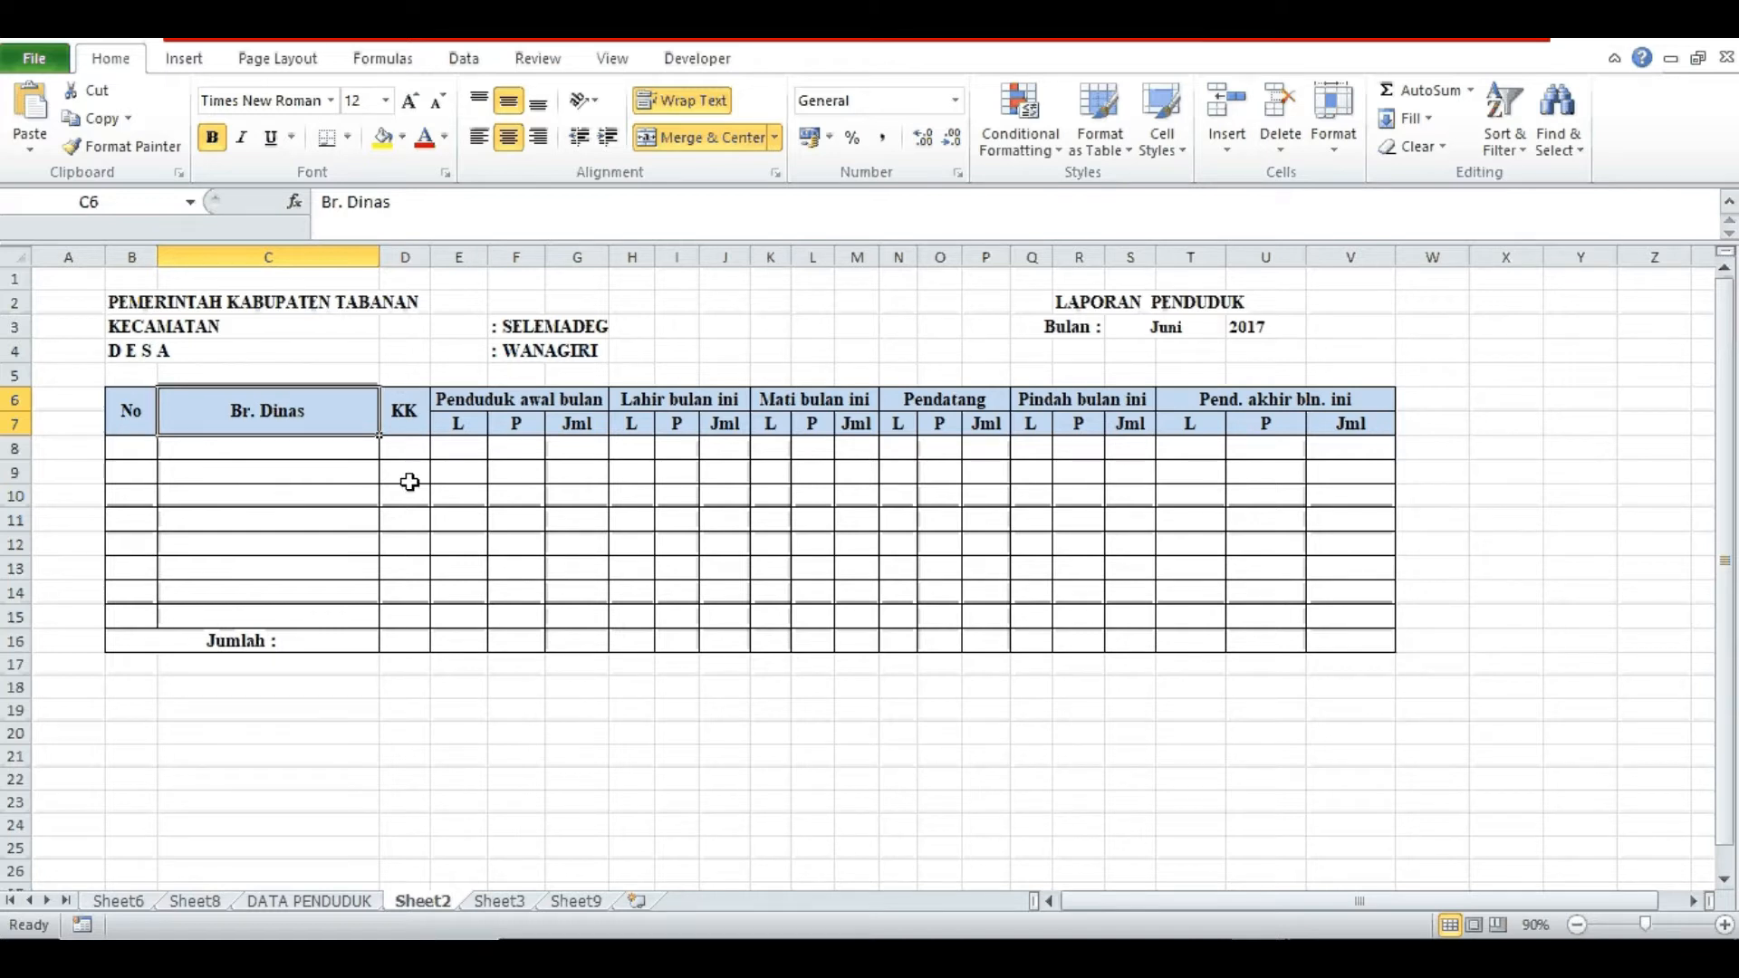
left_click(195, 902)
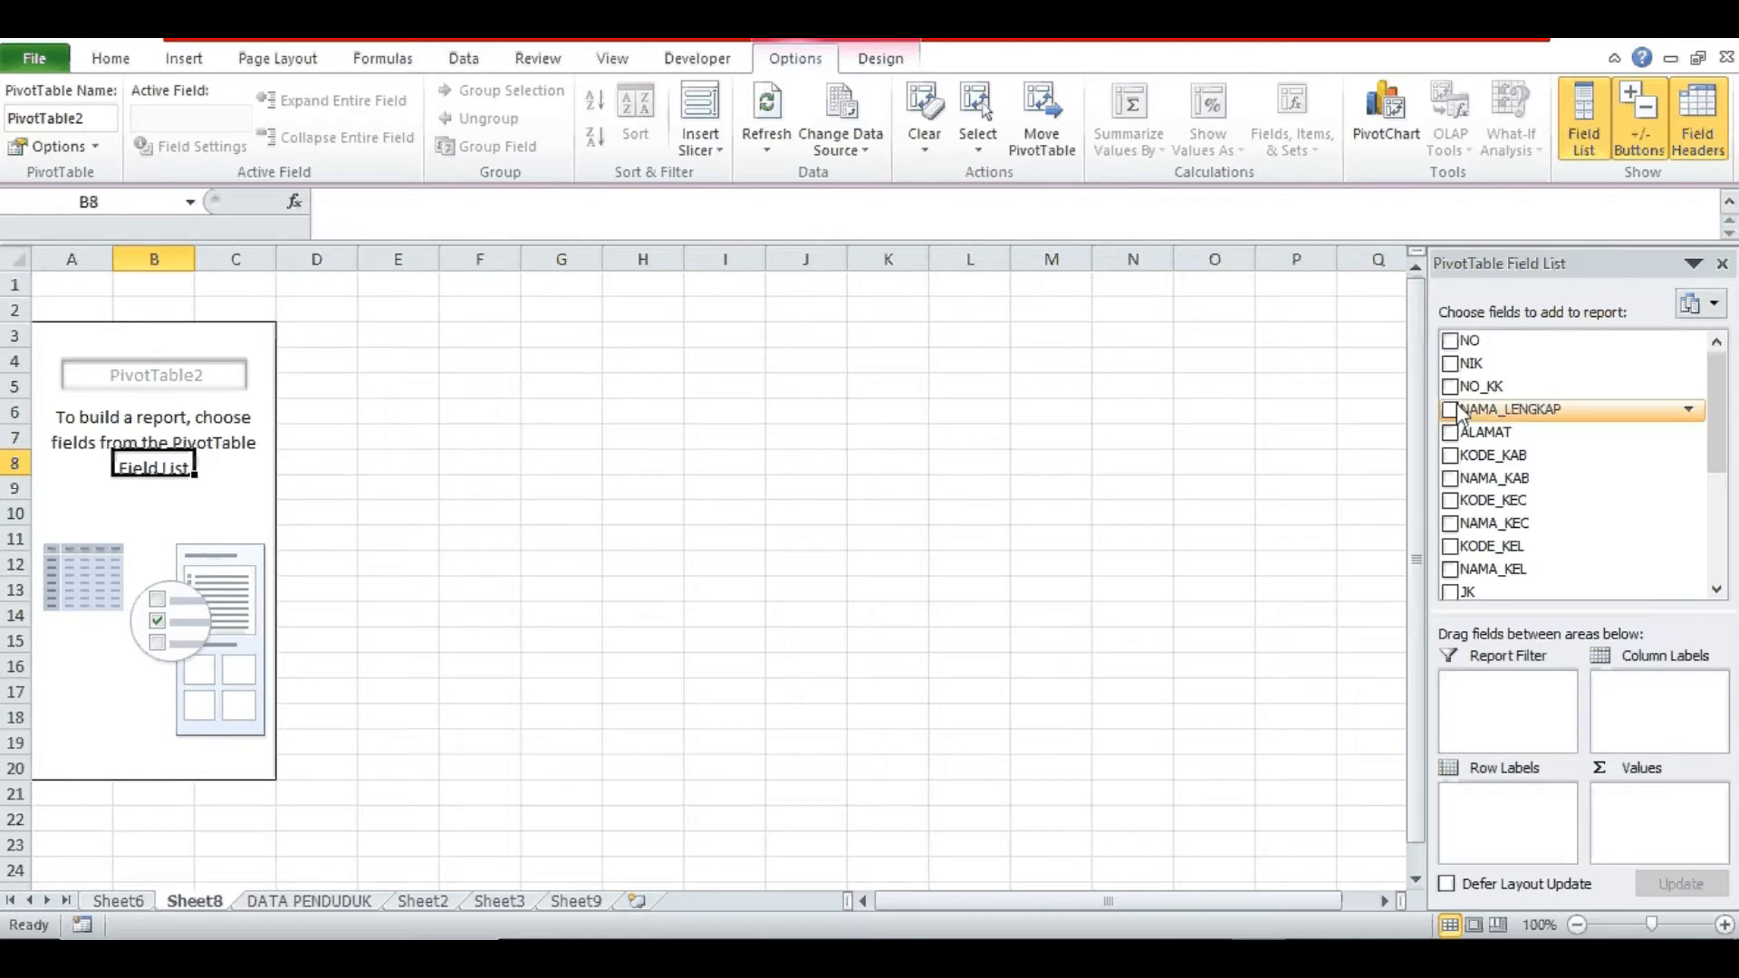
left_click(1450, 433)
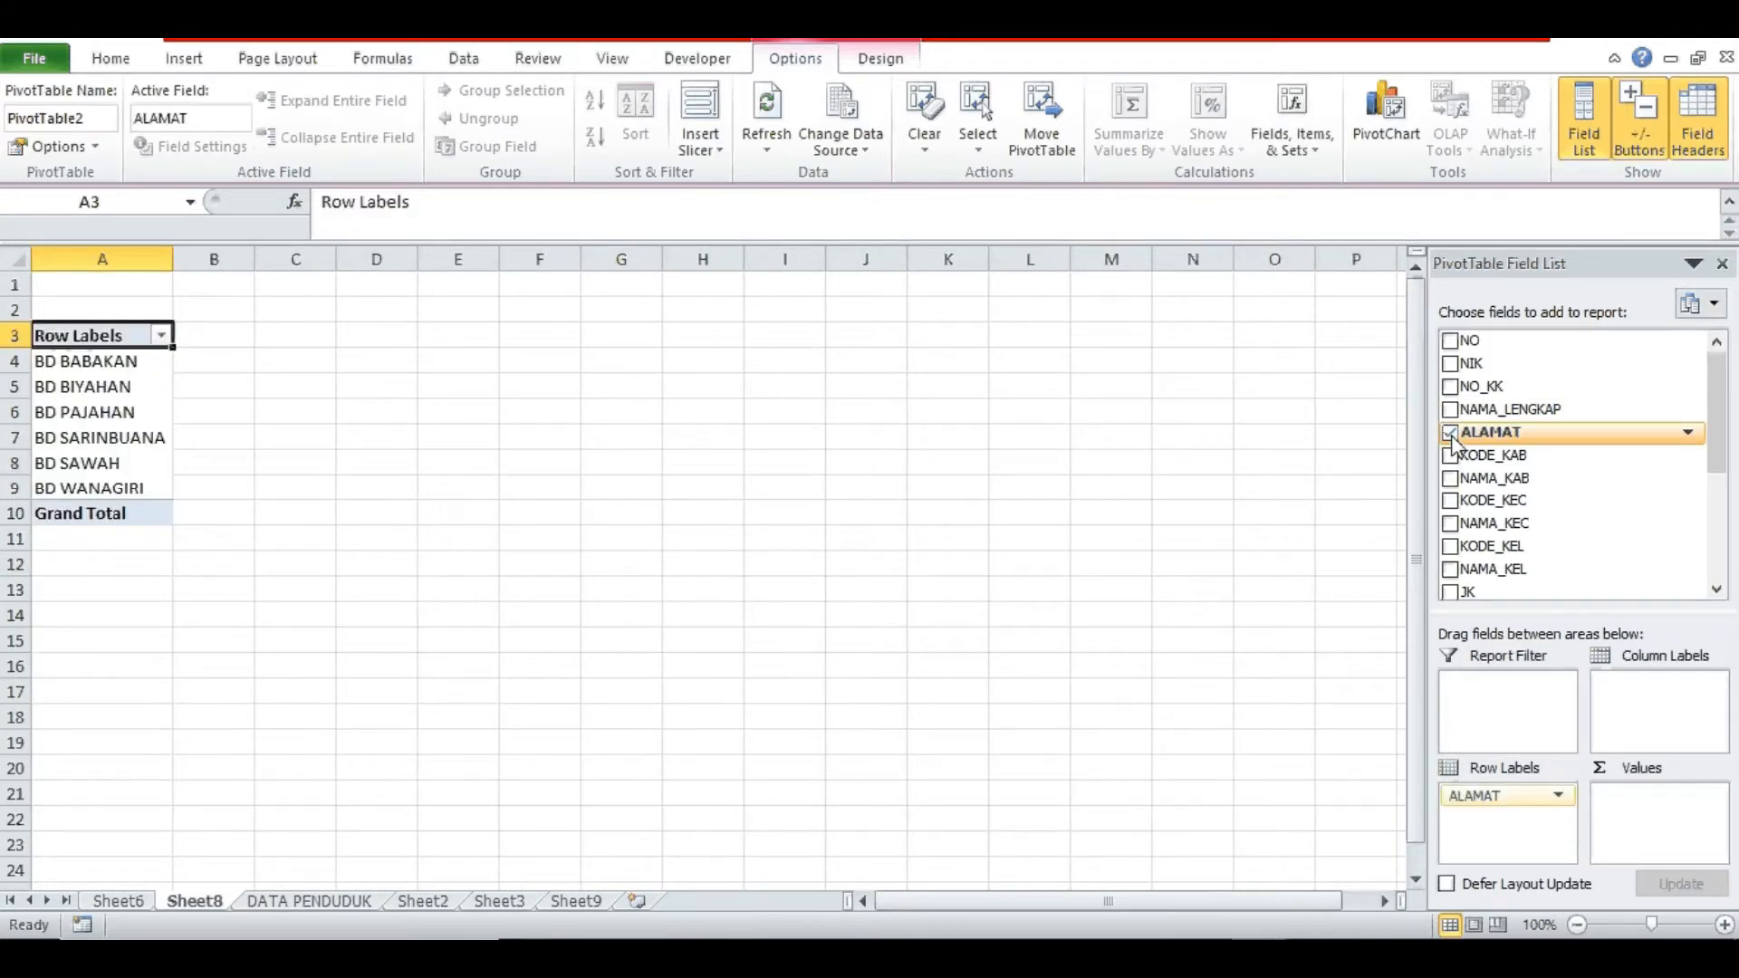
- Review the ALAMAT names listed in the PivotTable rows against the Br. Dinas column of the Sheet2 report
left_click(681, 515)
left_click(105, 359)
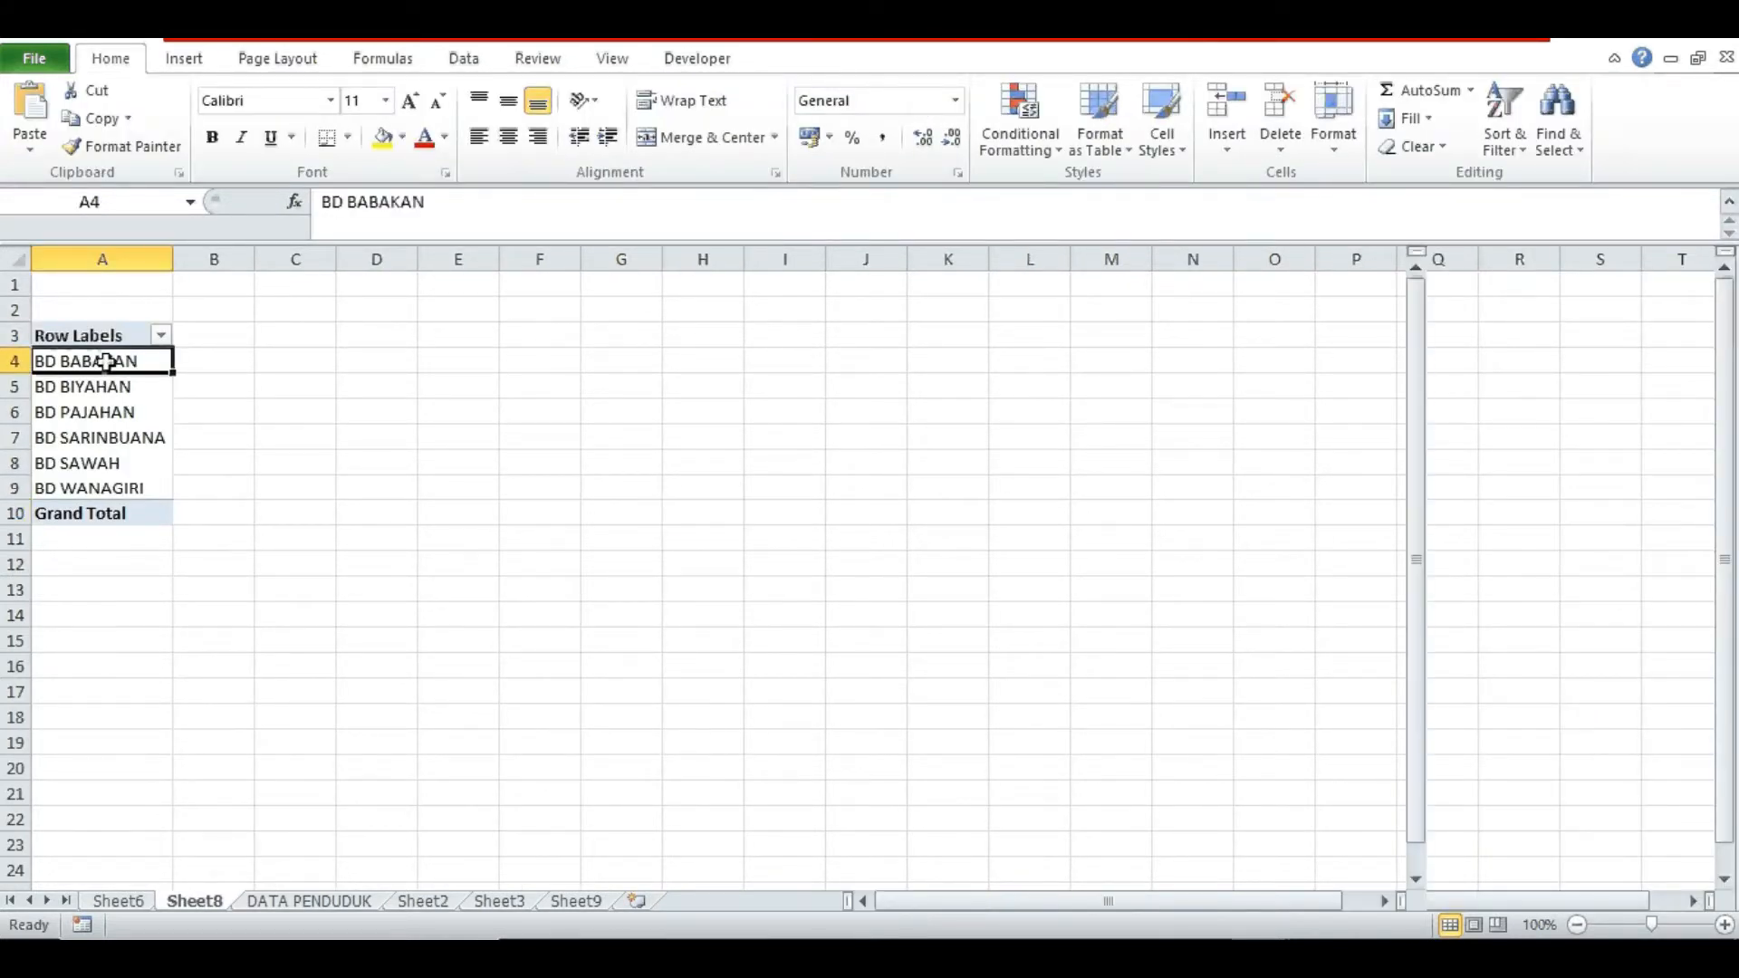
key("Down")
key("Down")
key("Down")
key("Down")
key("Down")
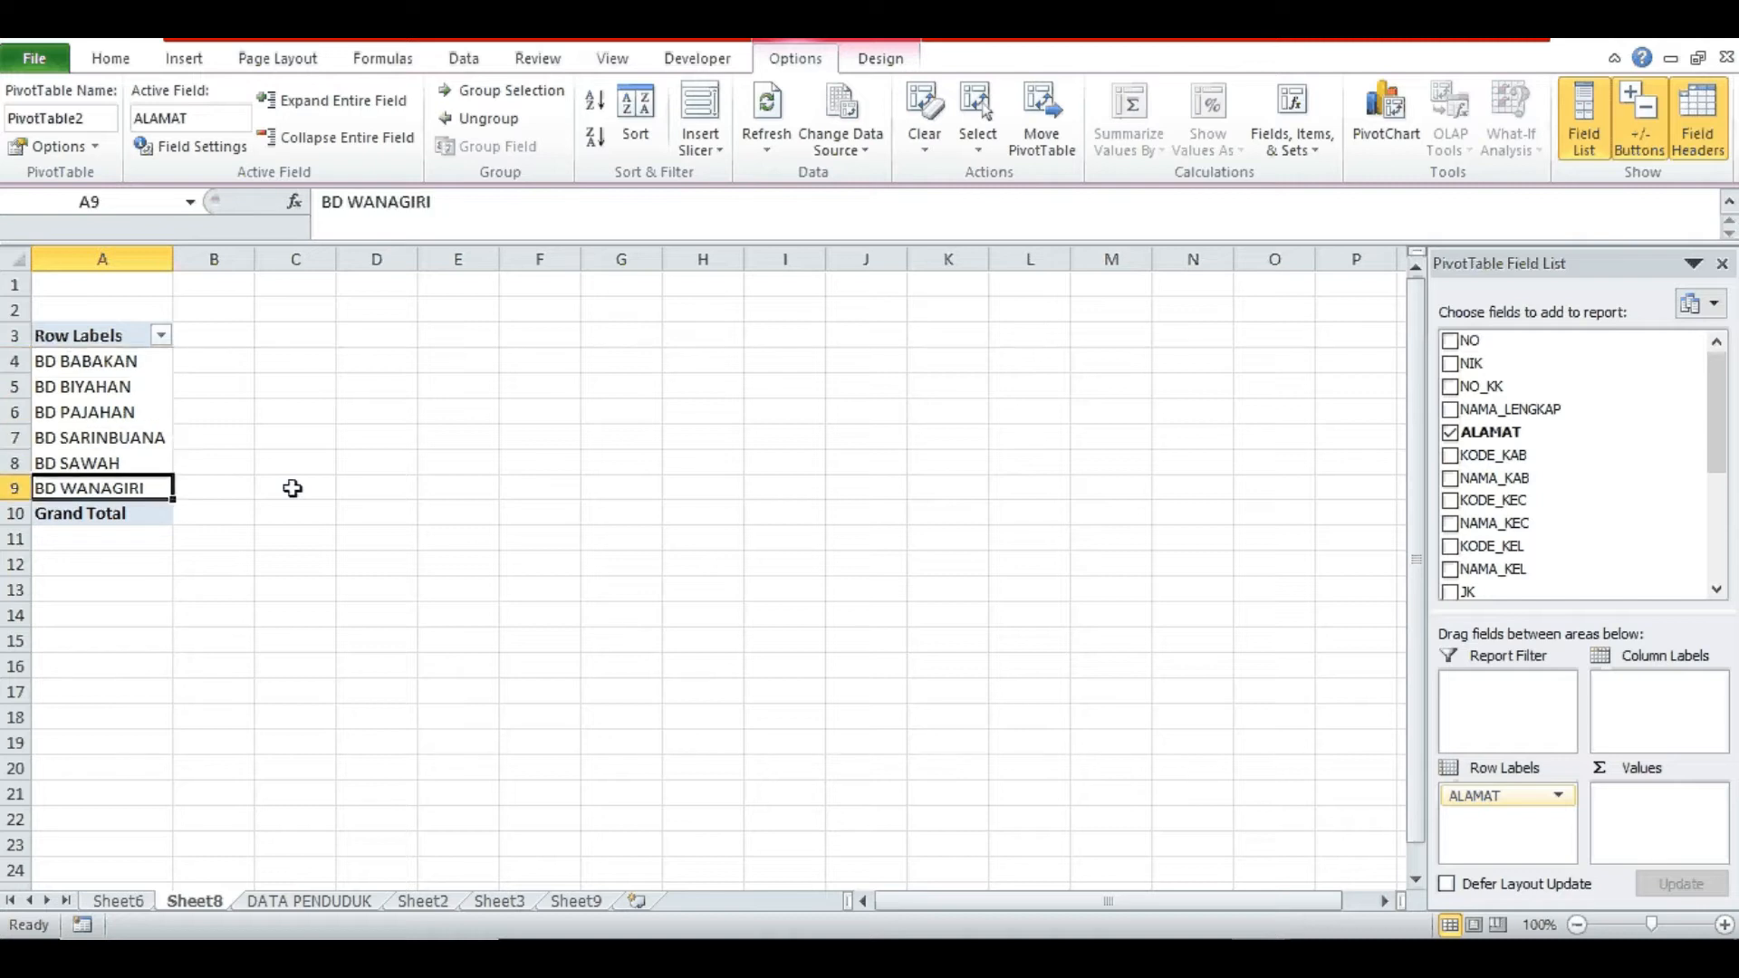
key("Up")
key("Up")
key("Up")
key("Up")
key("Up")
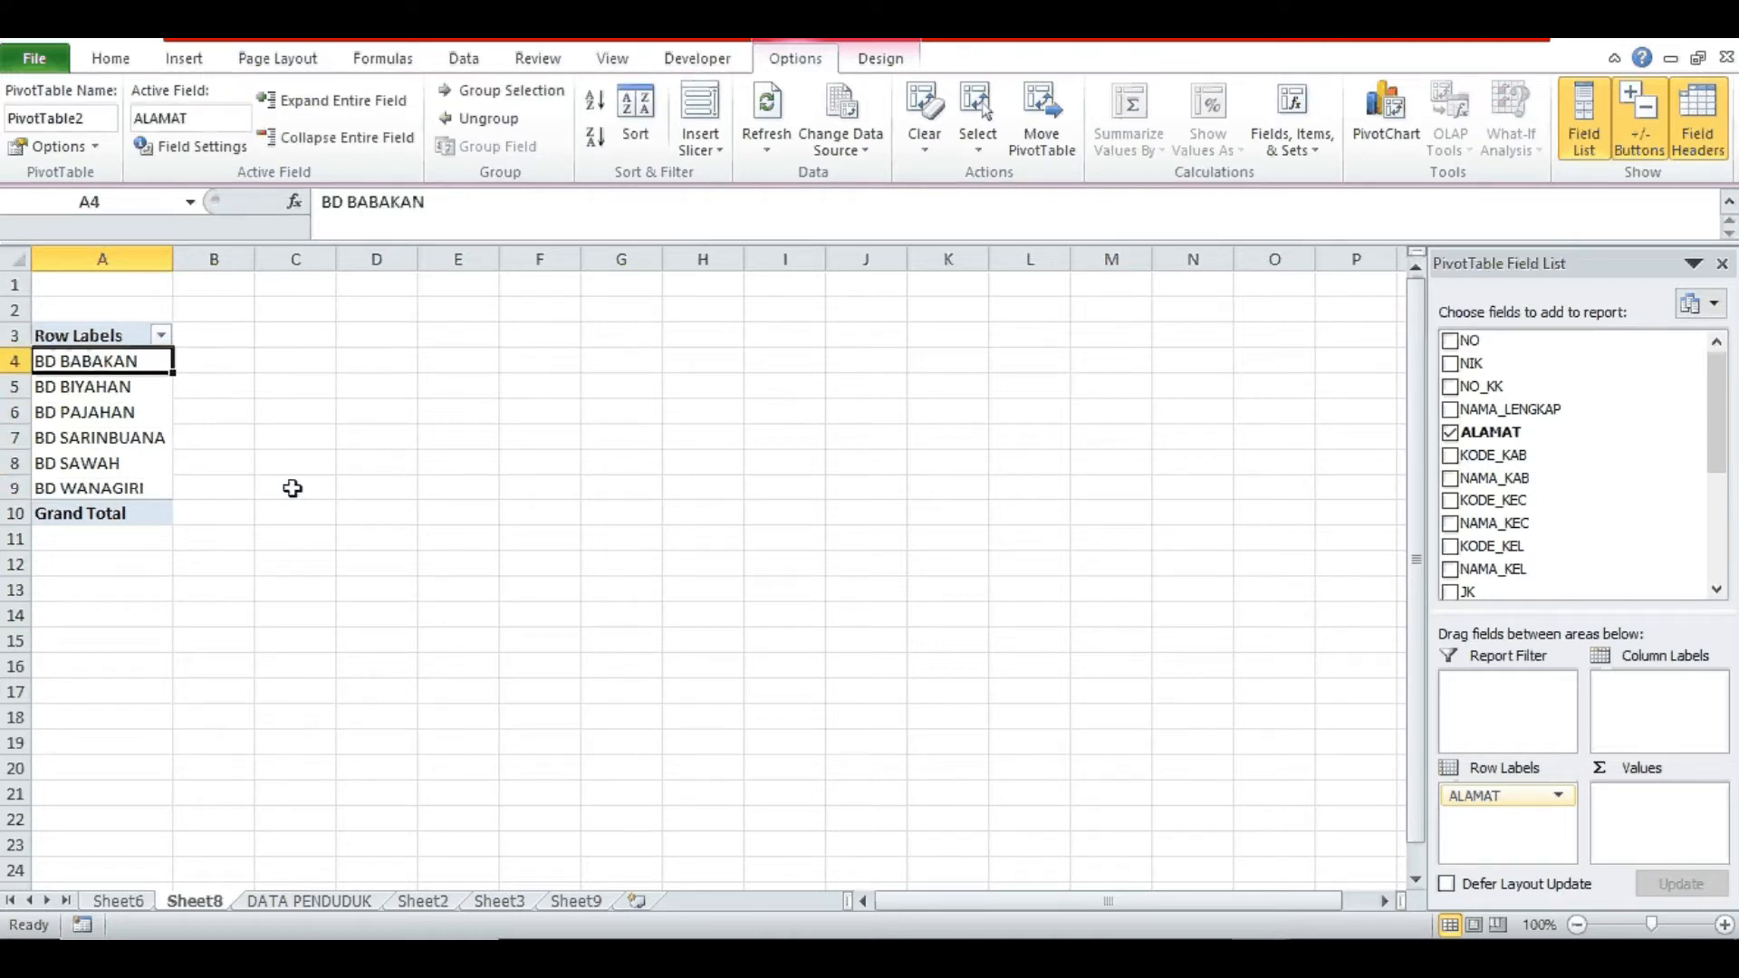
key("Down")
key("Down")
key("Down")
key("Down")
key("Down")
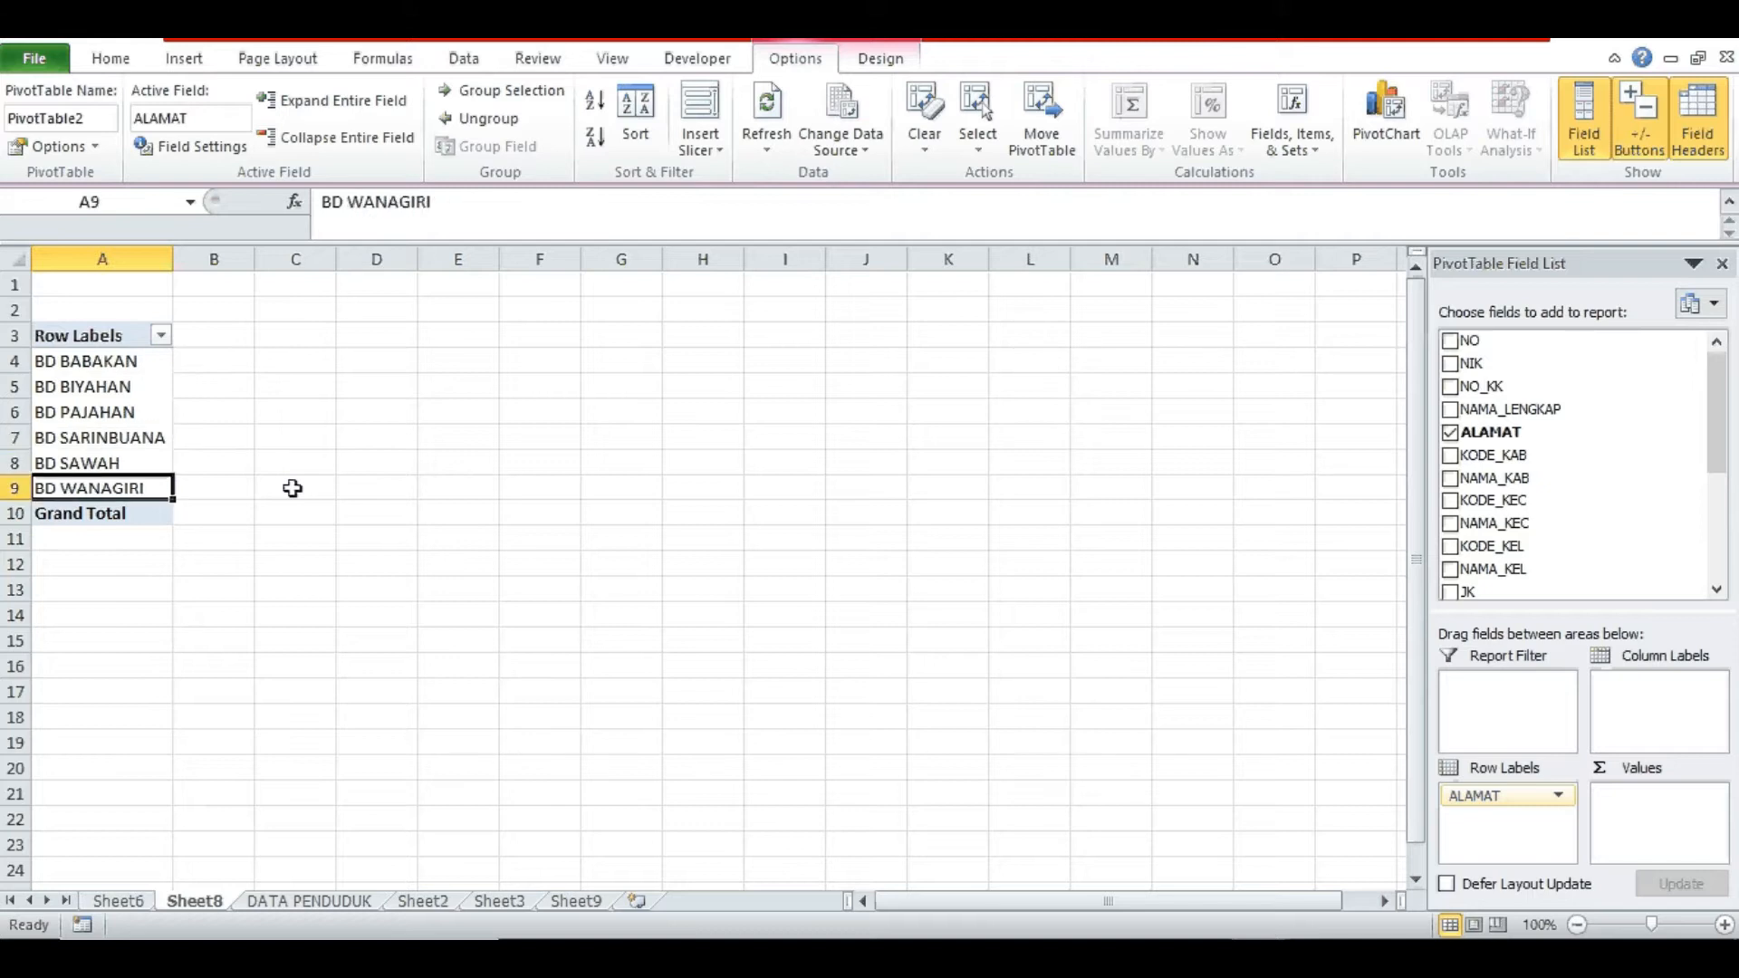
left_click(419, 901)
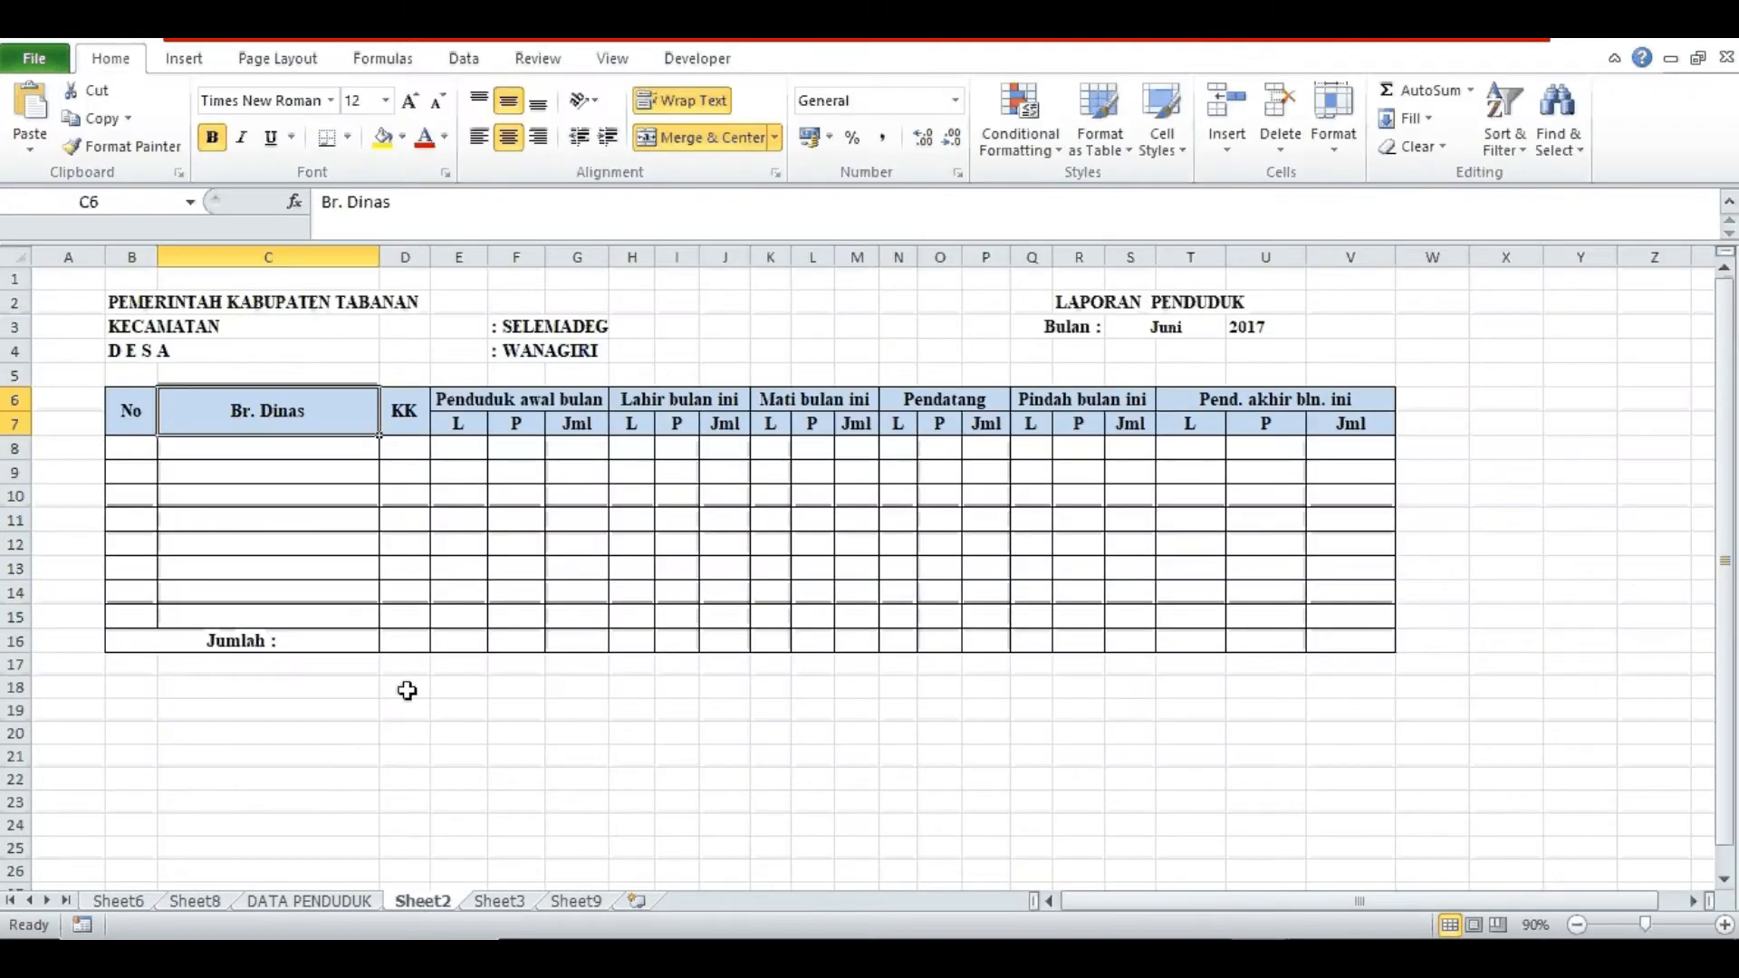
left_click(198, 906)
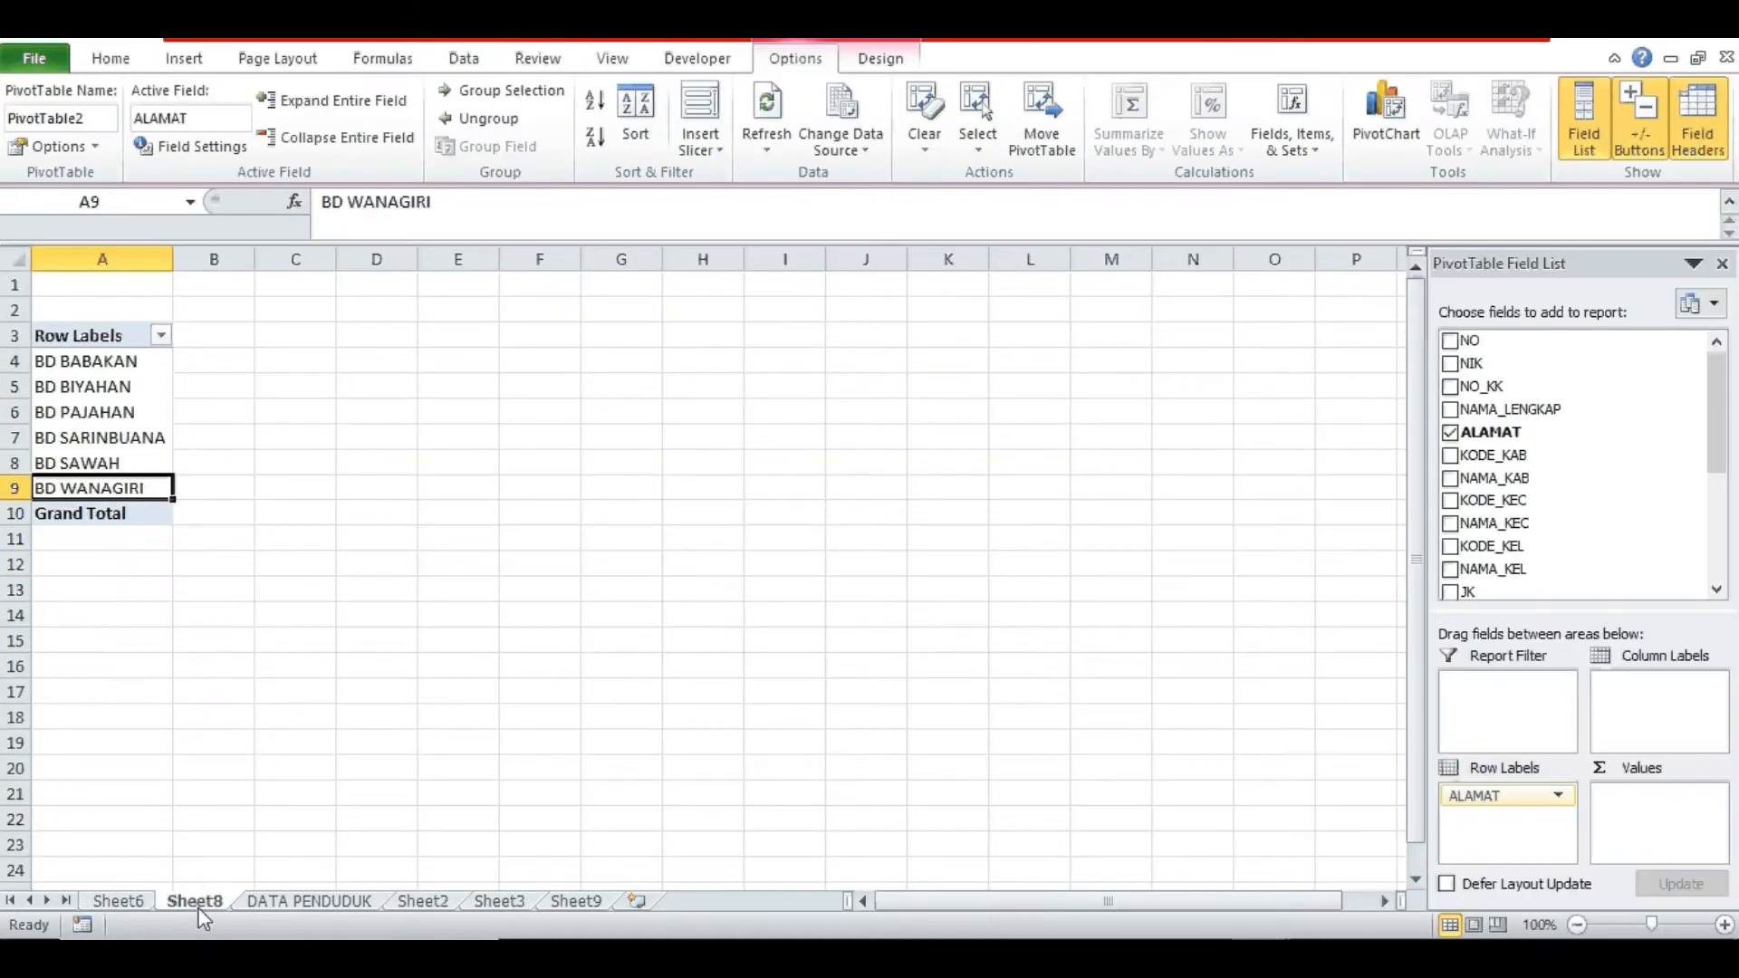
left_click(146, 438)
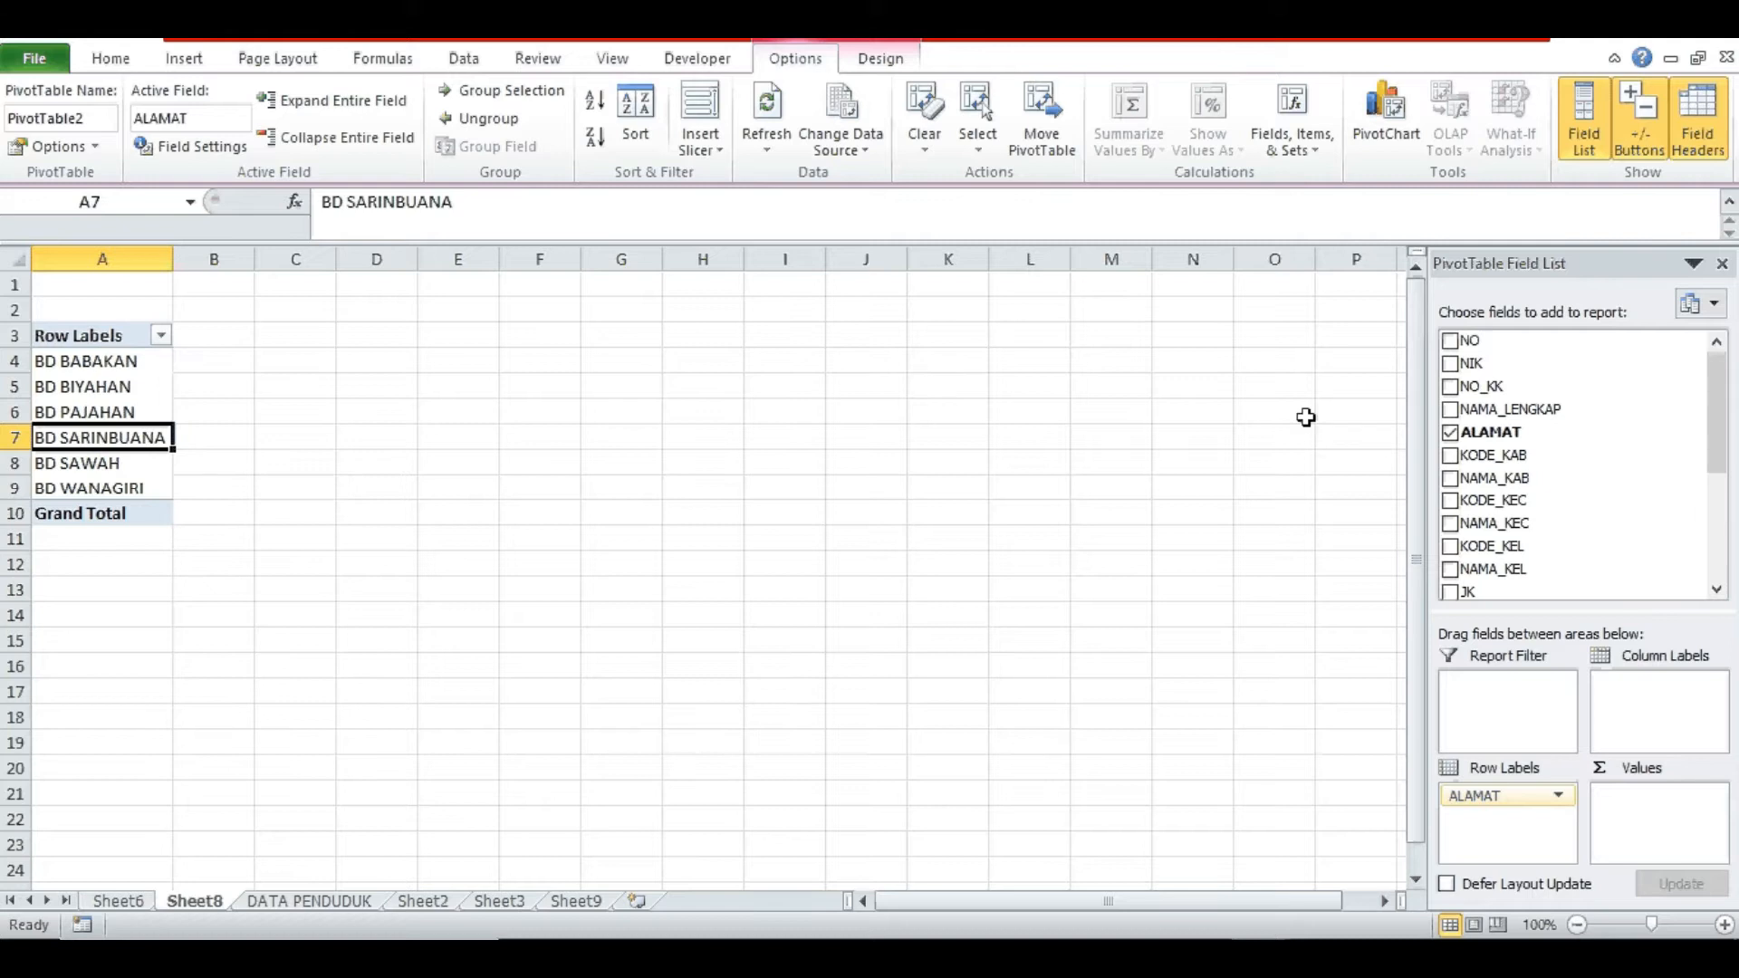
- Check the KK column of the Sheet2 report and look through the DATA PENDUDUK columns for a matching field
left_click(423, 901)
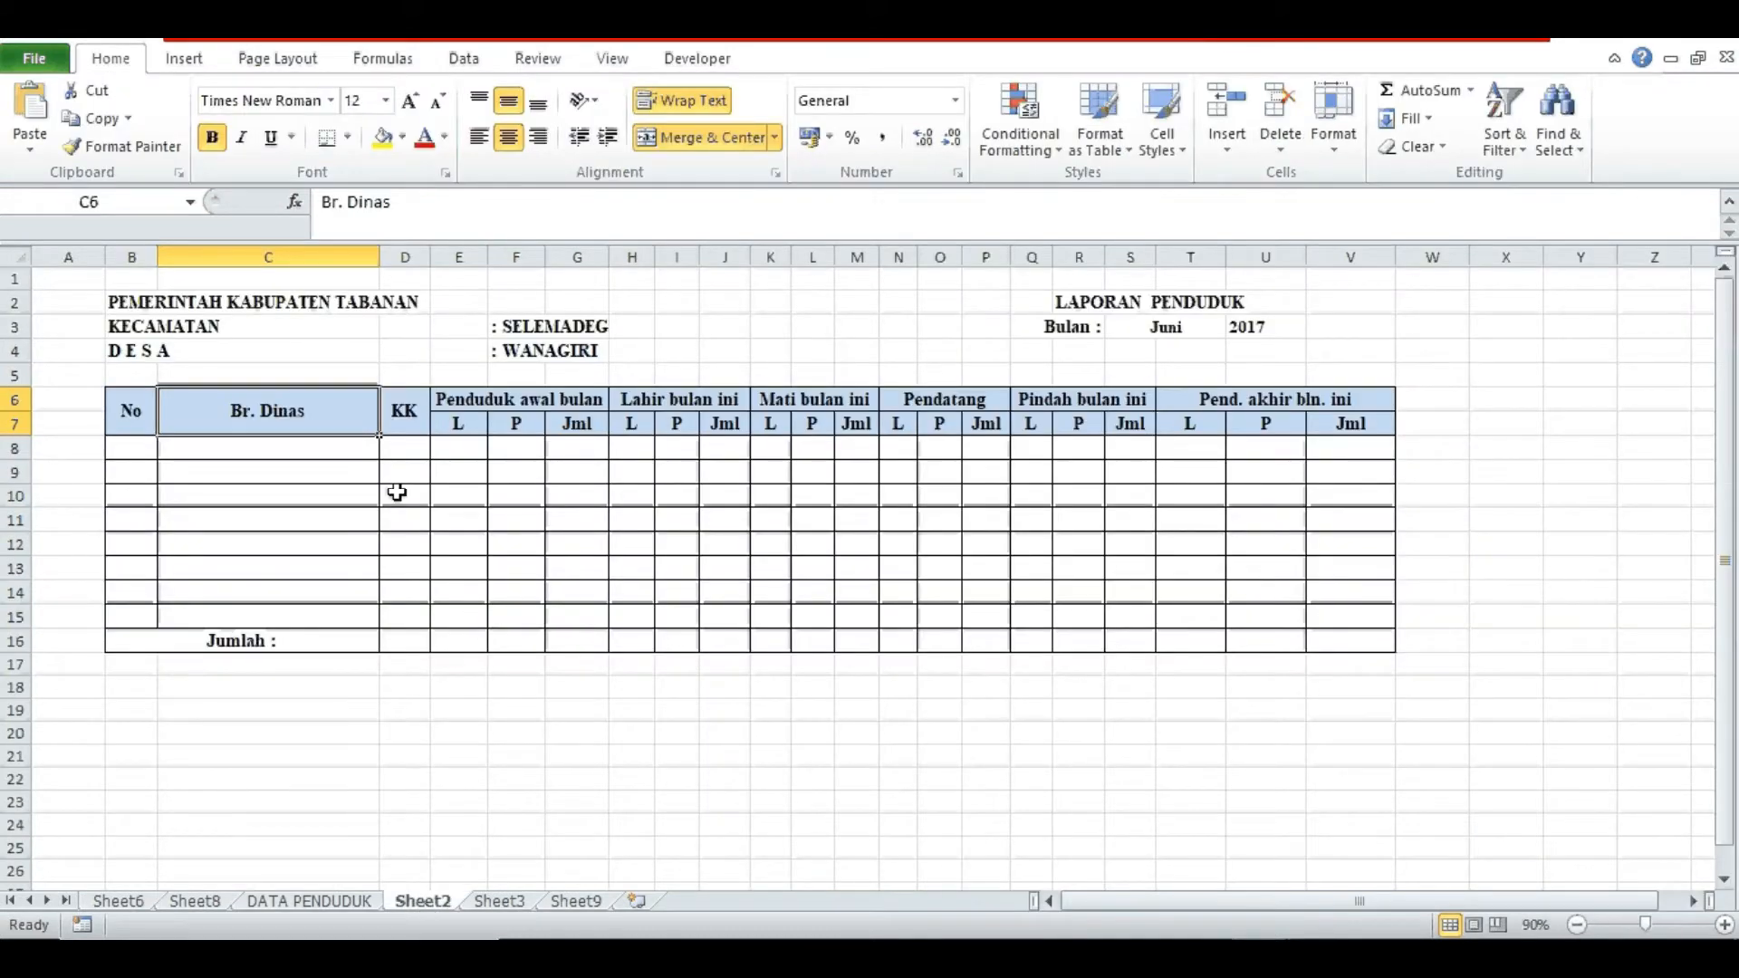
left_click(309, 901)
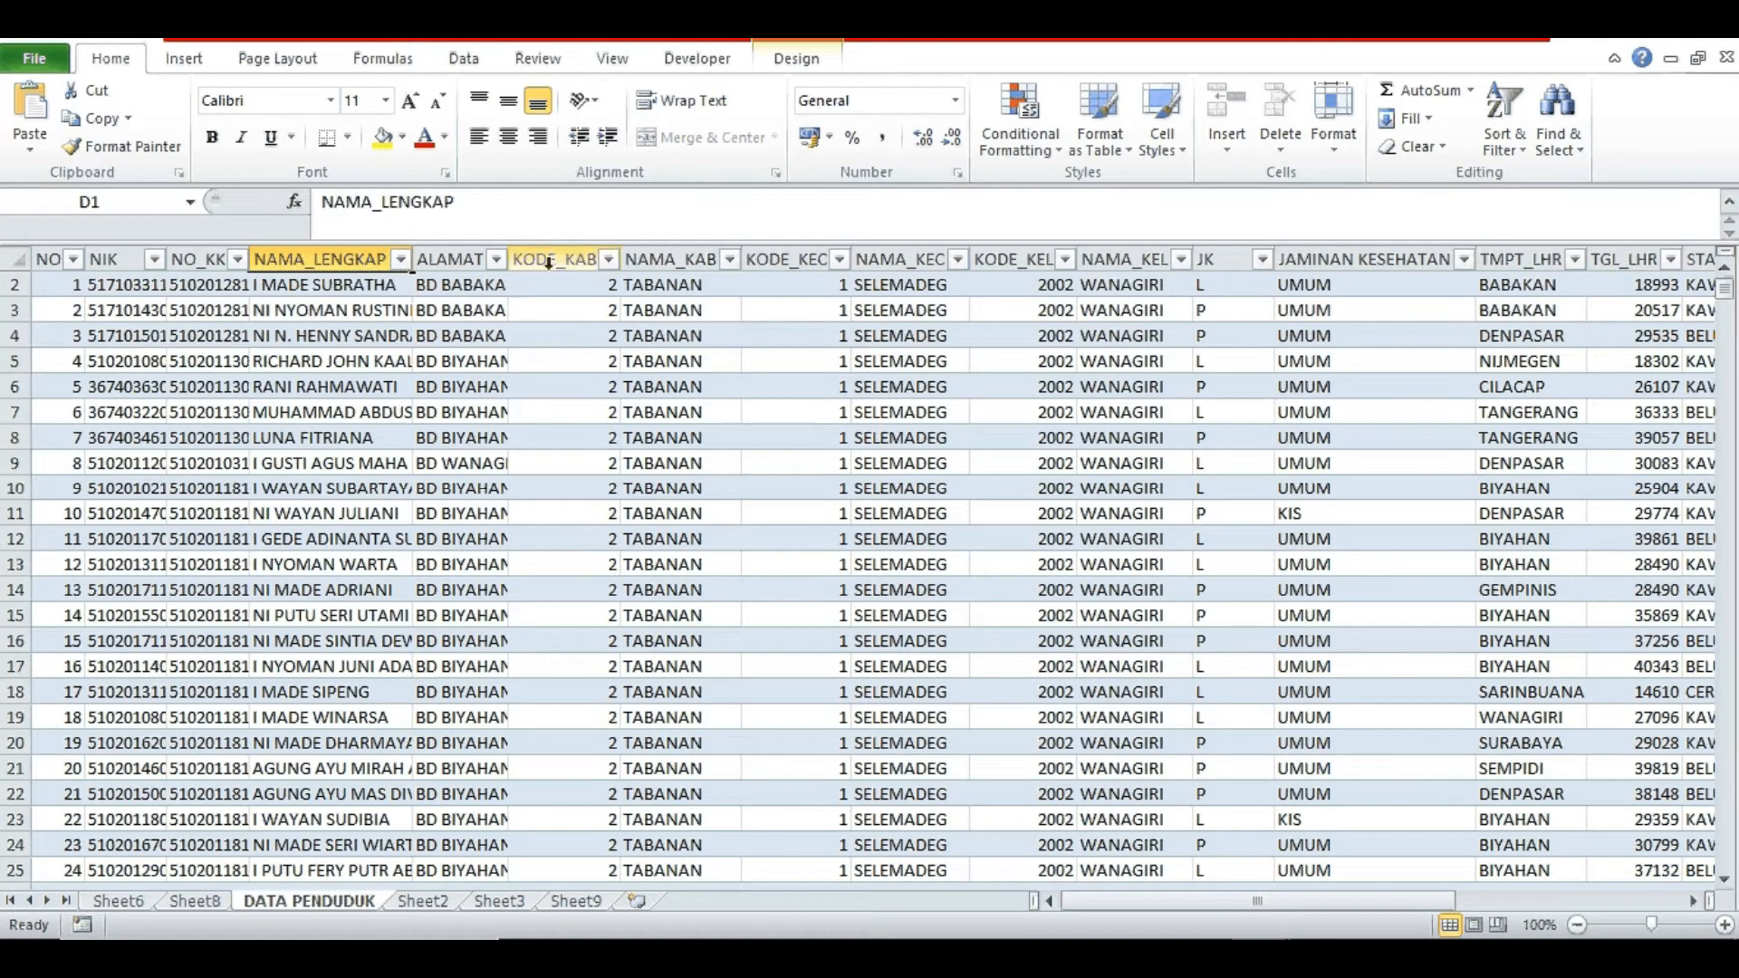
left_click(548, 299)
key("Right")
key("Right")
key("Right")
key("Right")
key("Right")
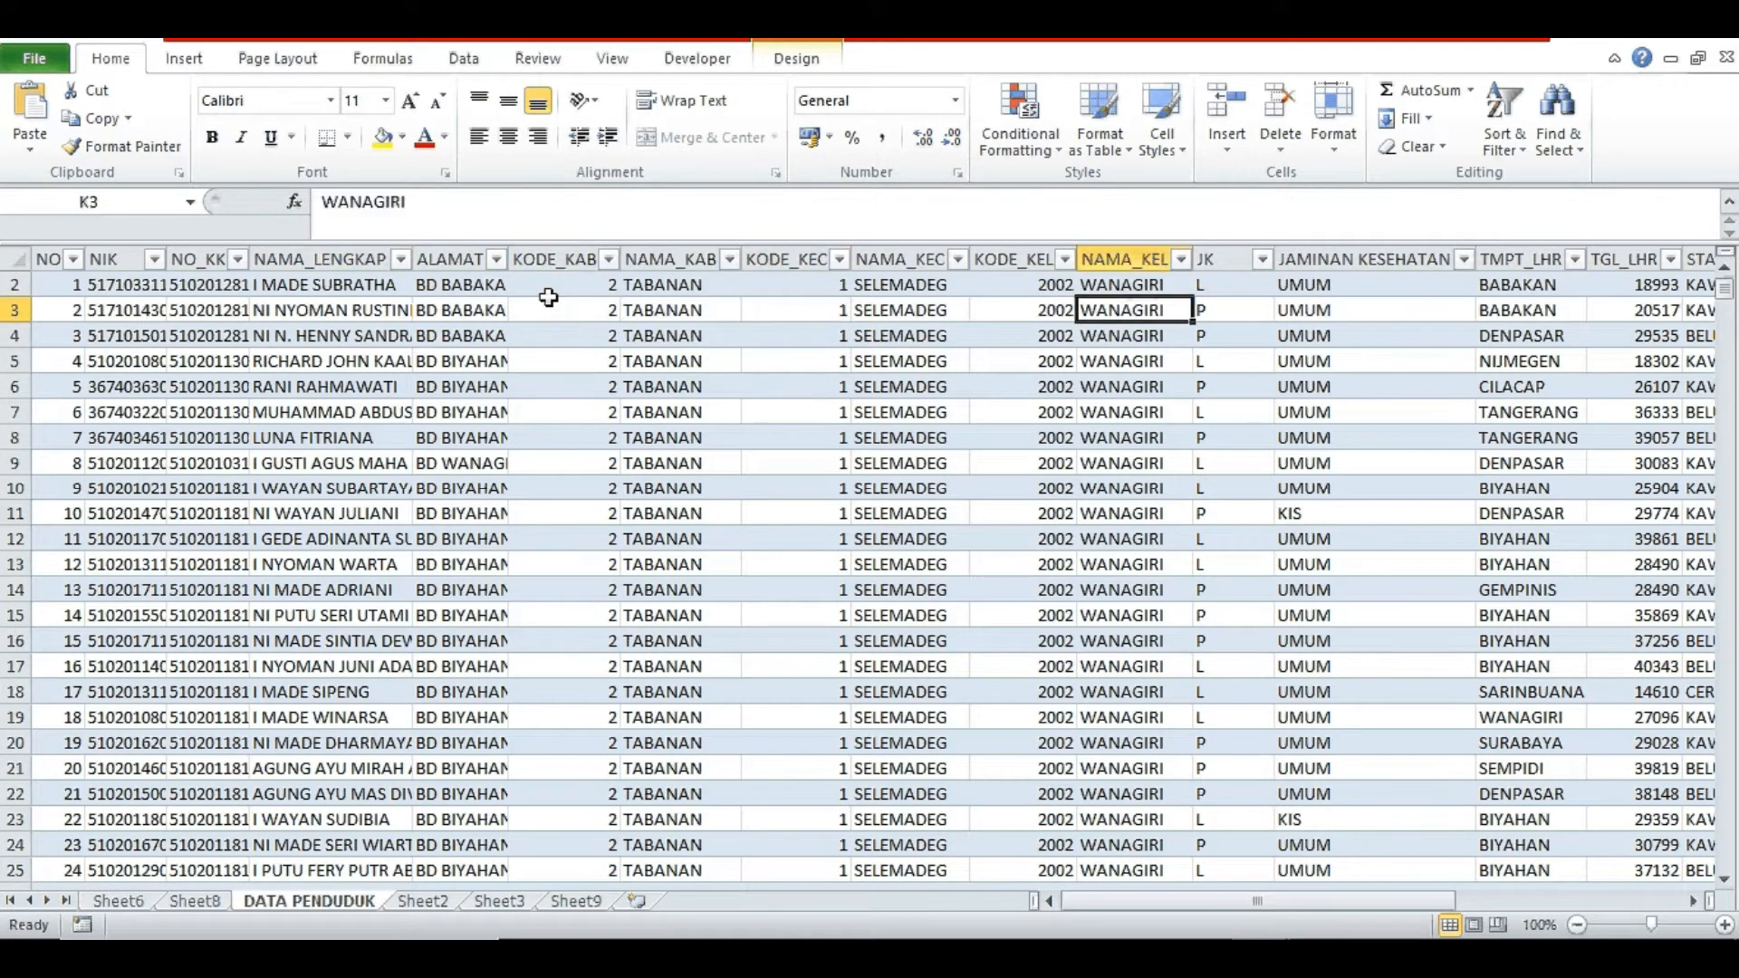
key("Right")
key("Right")
key("Right")
key("Right")
key("Right")
key("Right")
key("Right")
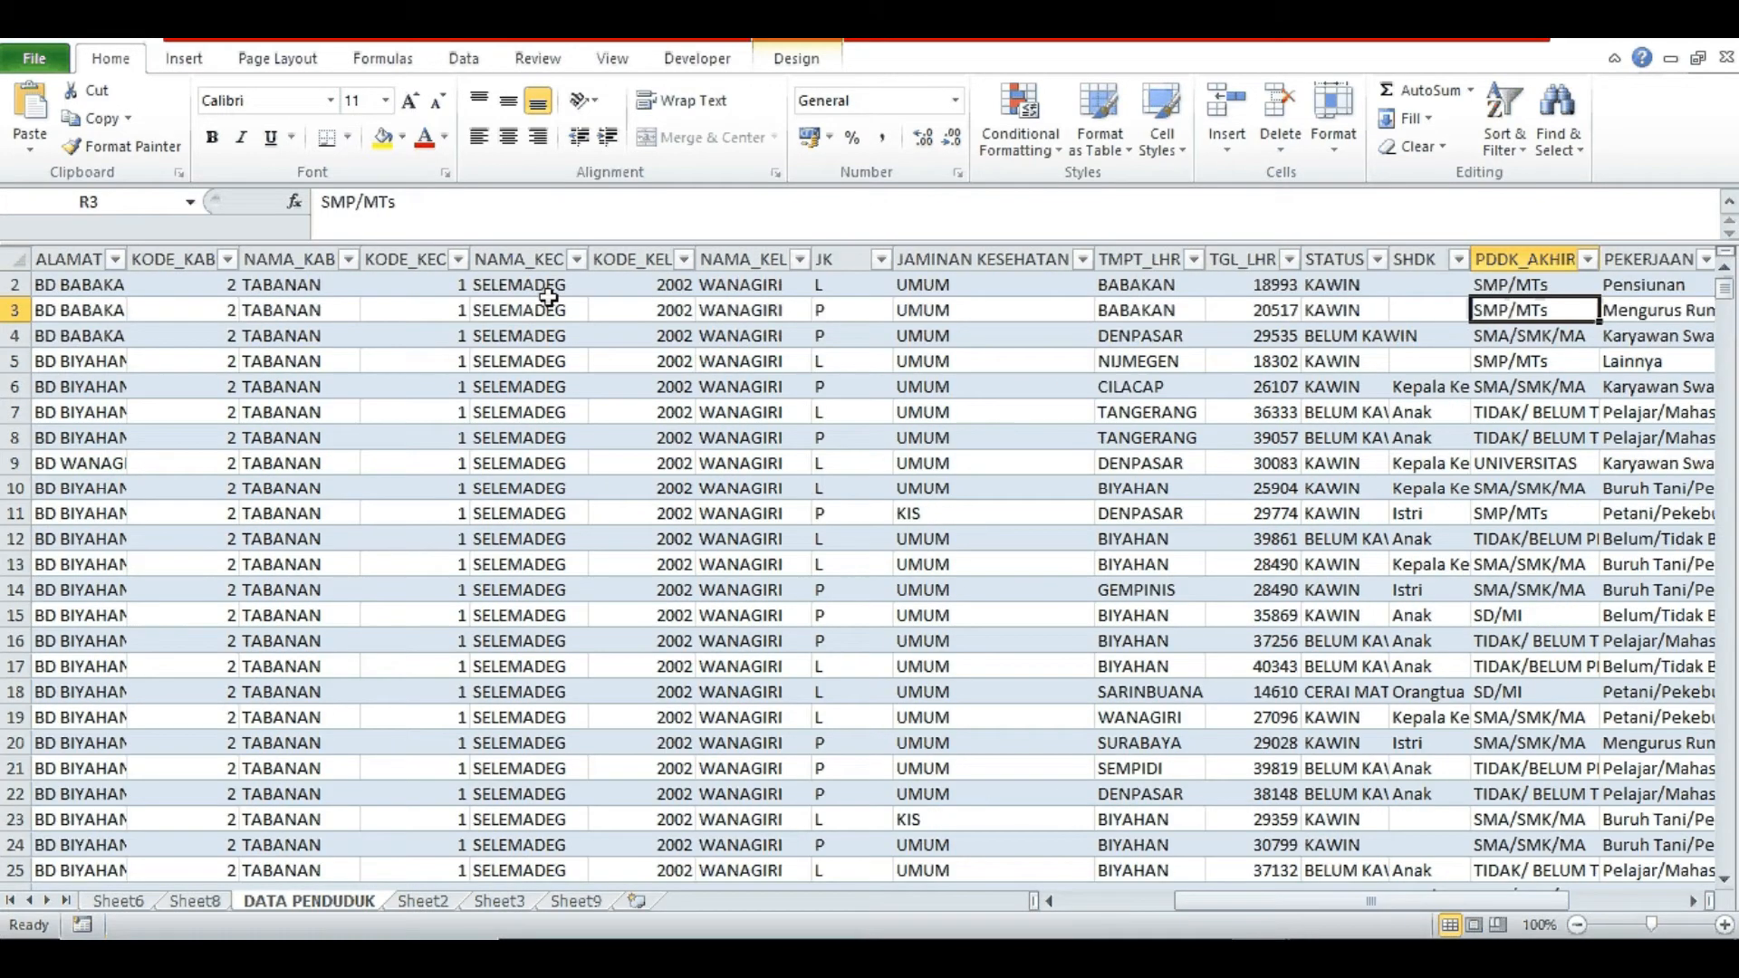
- Examine the family relationship values in the SHDK column of DATA PENDUDUK
left_click(1419, 288)
key("Up")
key("Down")
key("Down")
key("Down")
key("Down")
key("Down")
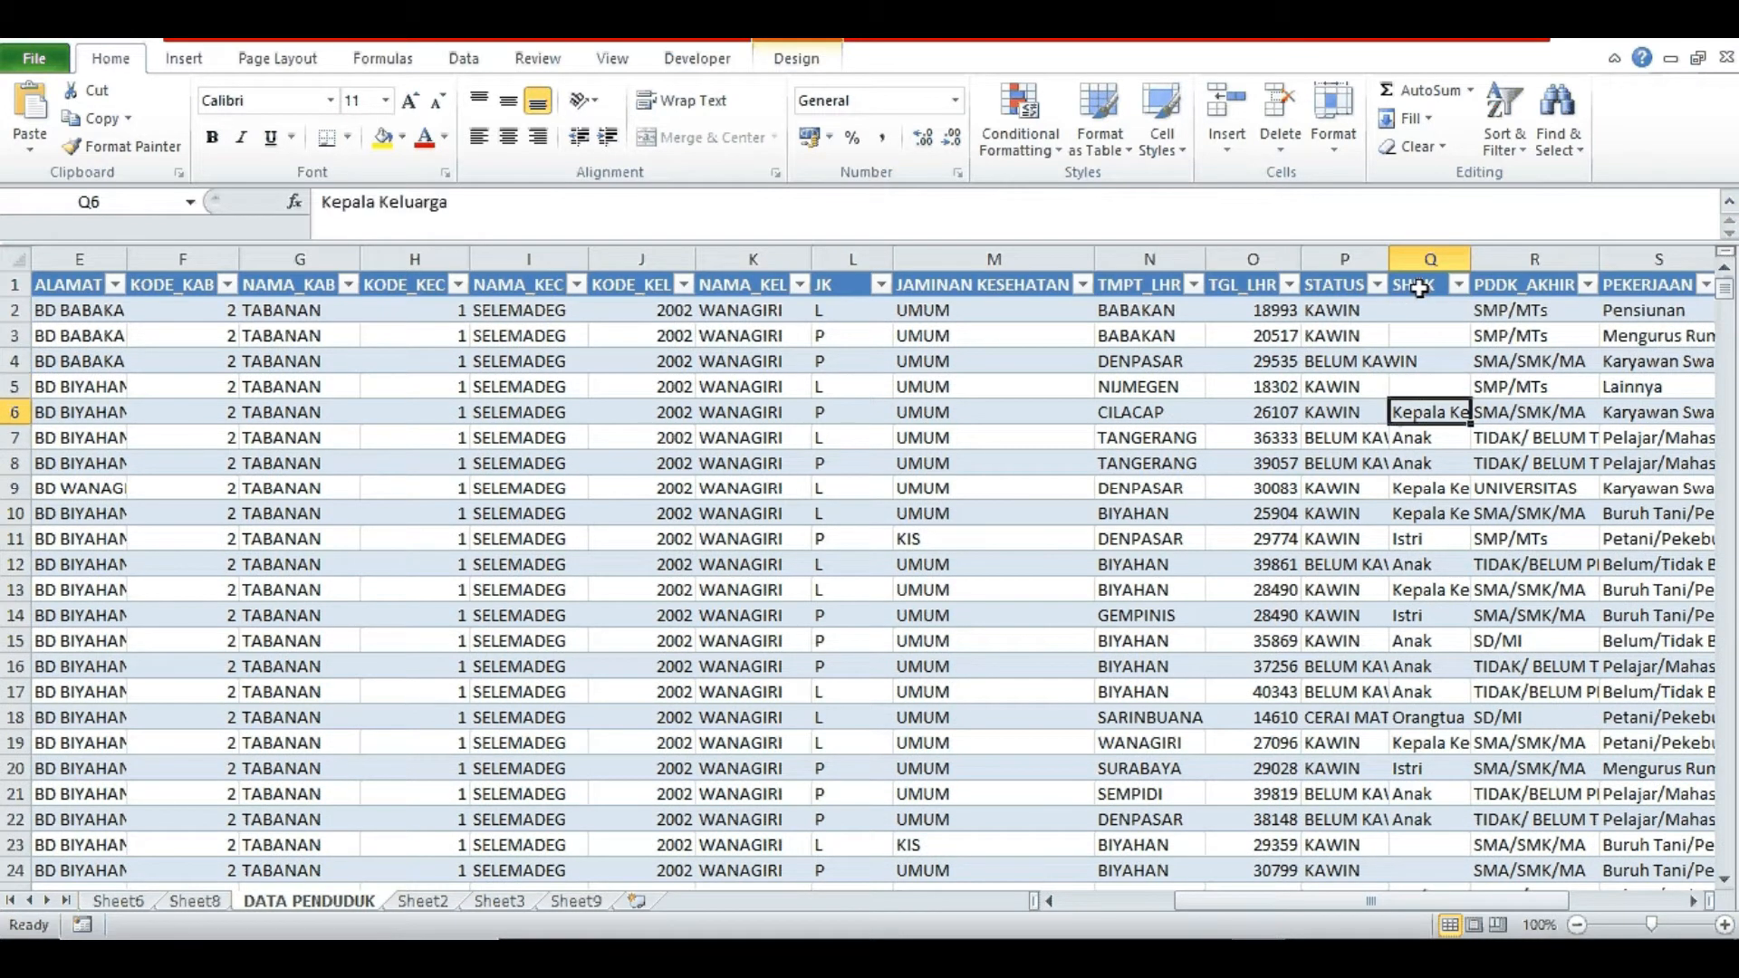
key("Down")
key("Down")
key("Down")
key("Down")
key("Down")
key("Down")
key("Down")
key("Down")
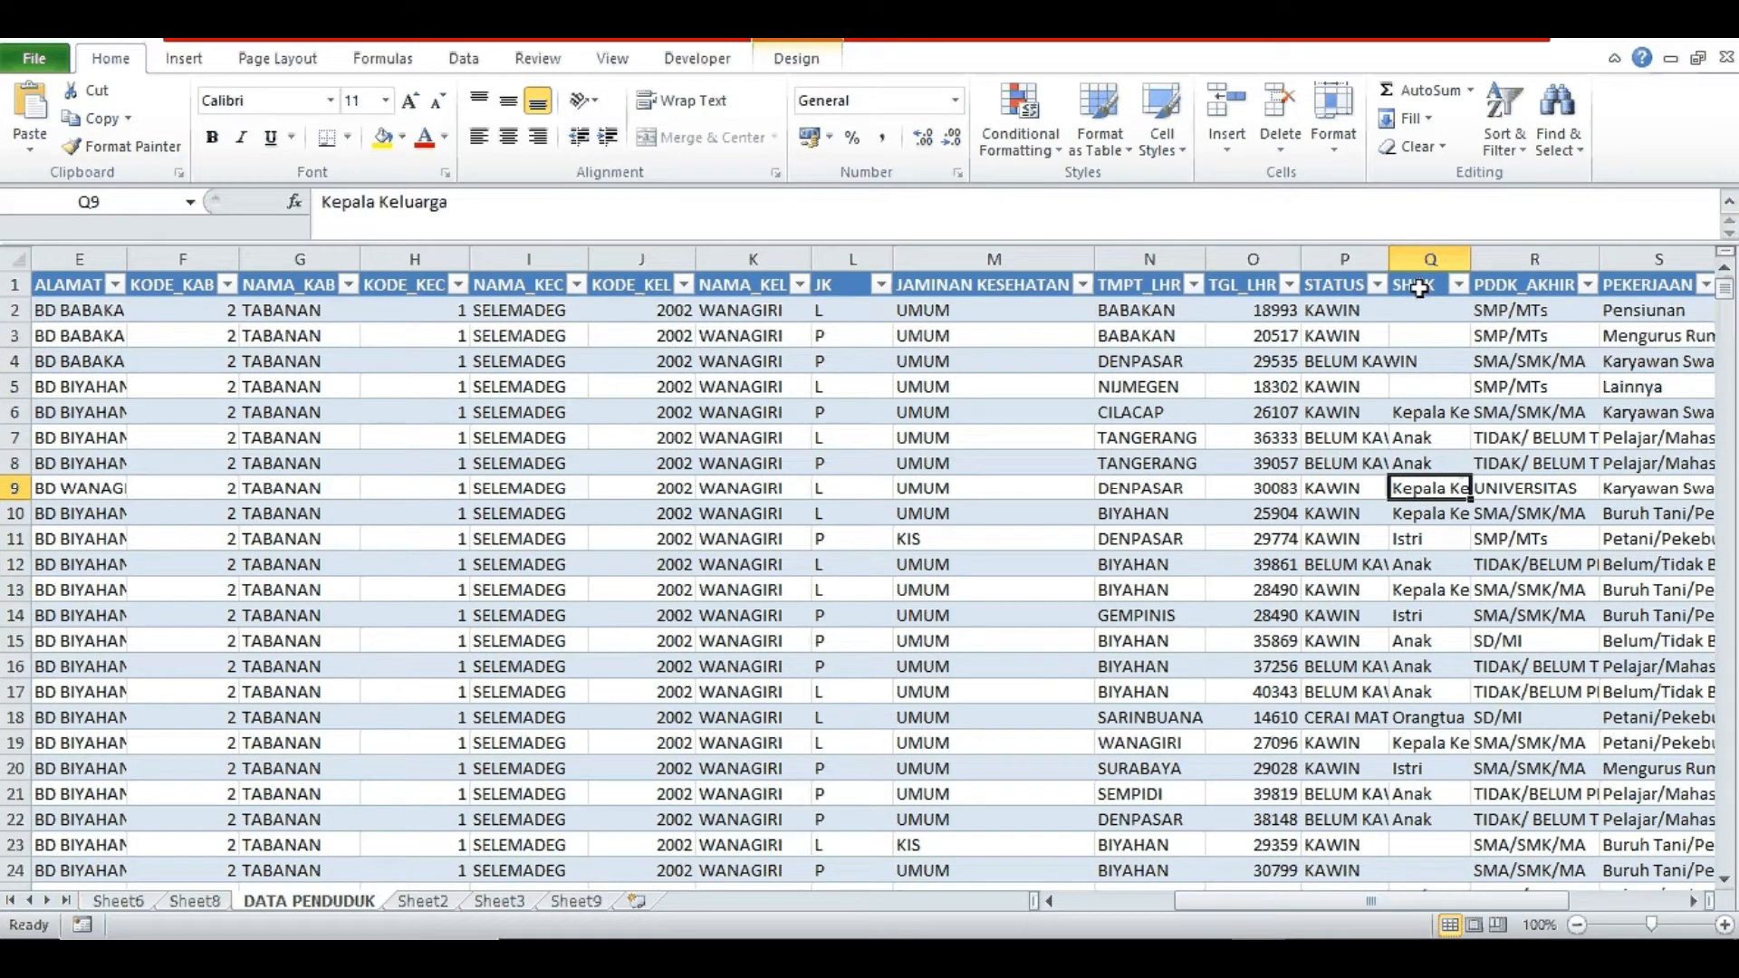
key("Down")
key("Down")
key("Down")
key("Down")
key("Down")
key("Down")
key("Down")
key("Down")
key("Down")
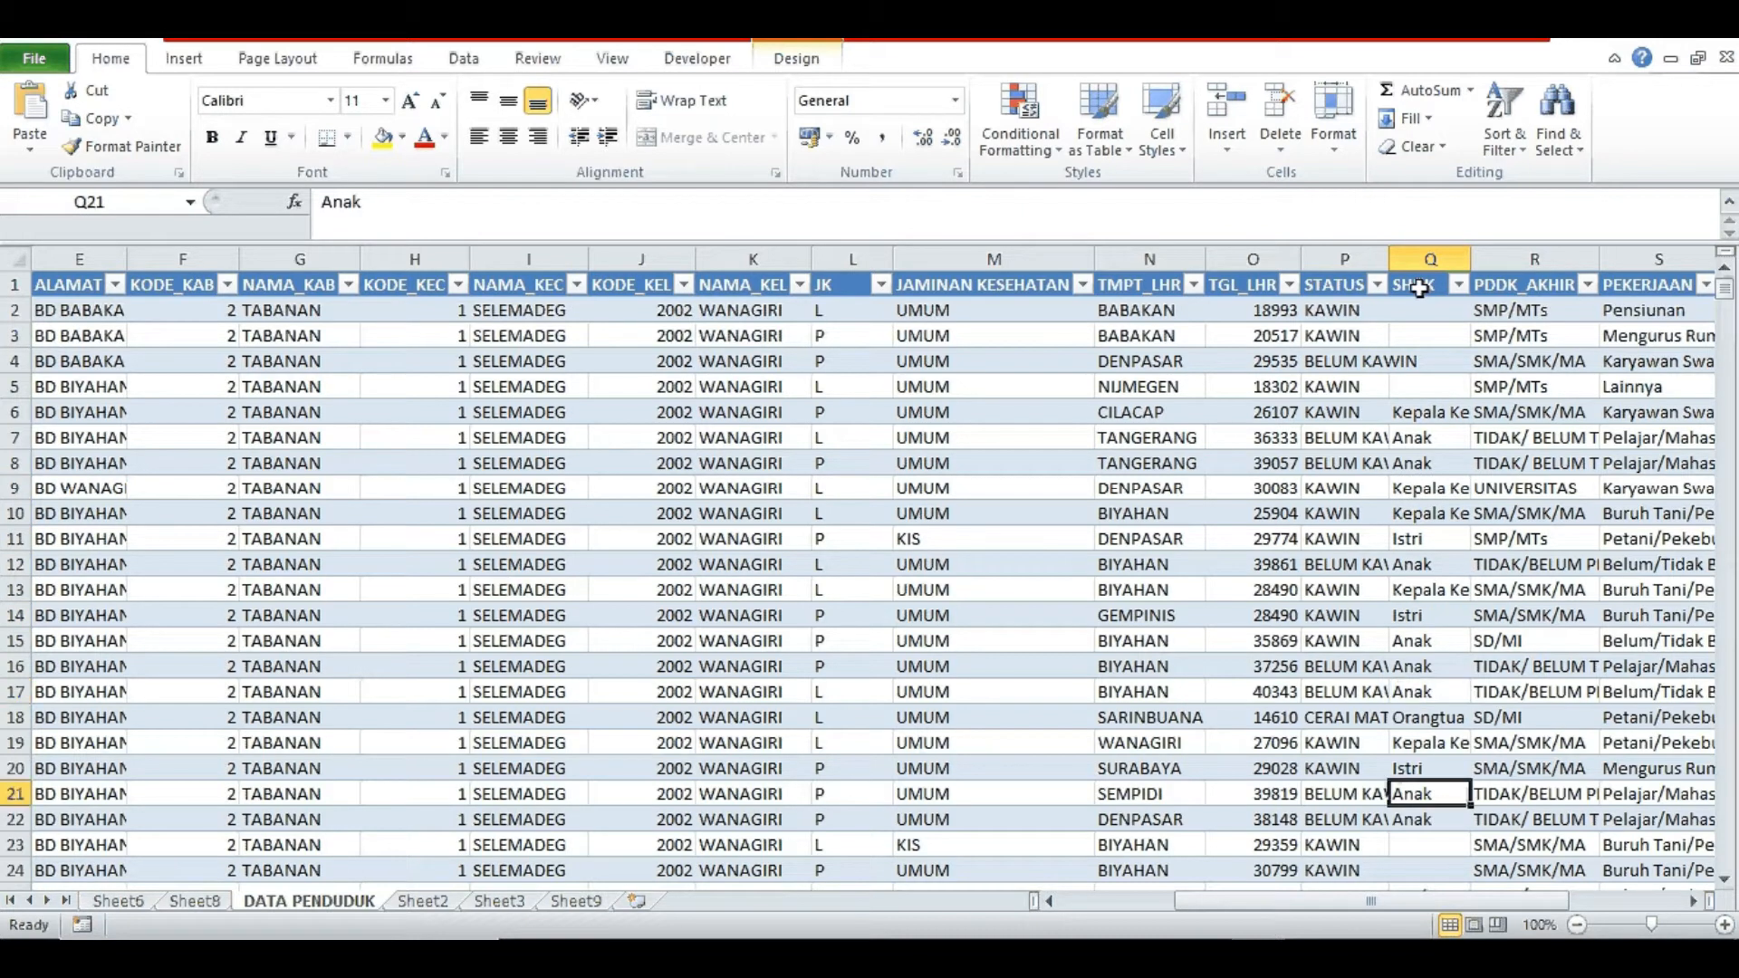
key("Up")
key("Up")
key("Up")
key("Up")
key("ctrl+Up")
key("Up")
key("Up")
key("Down")
key("Down")
key("Left")
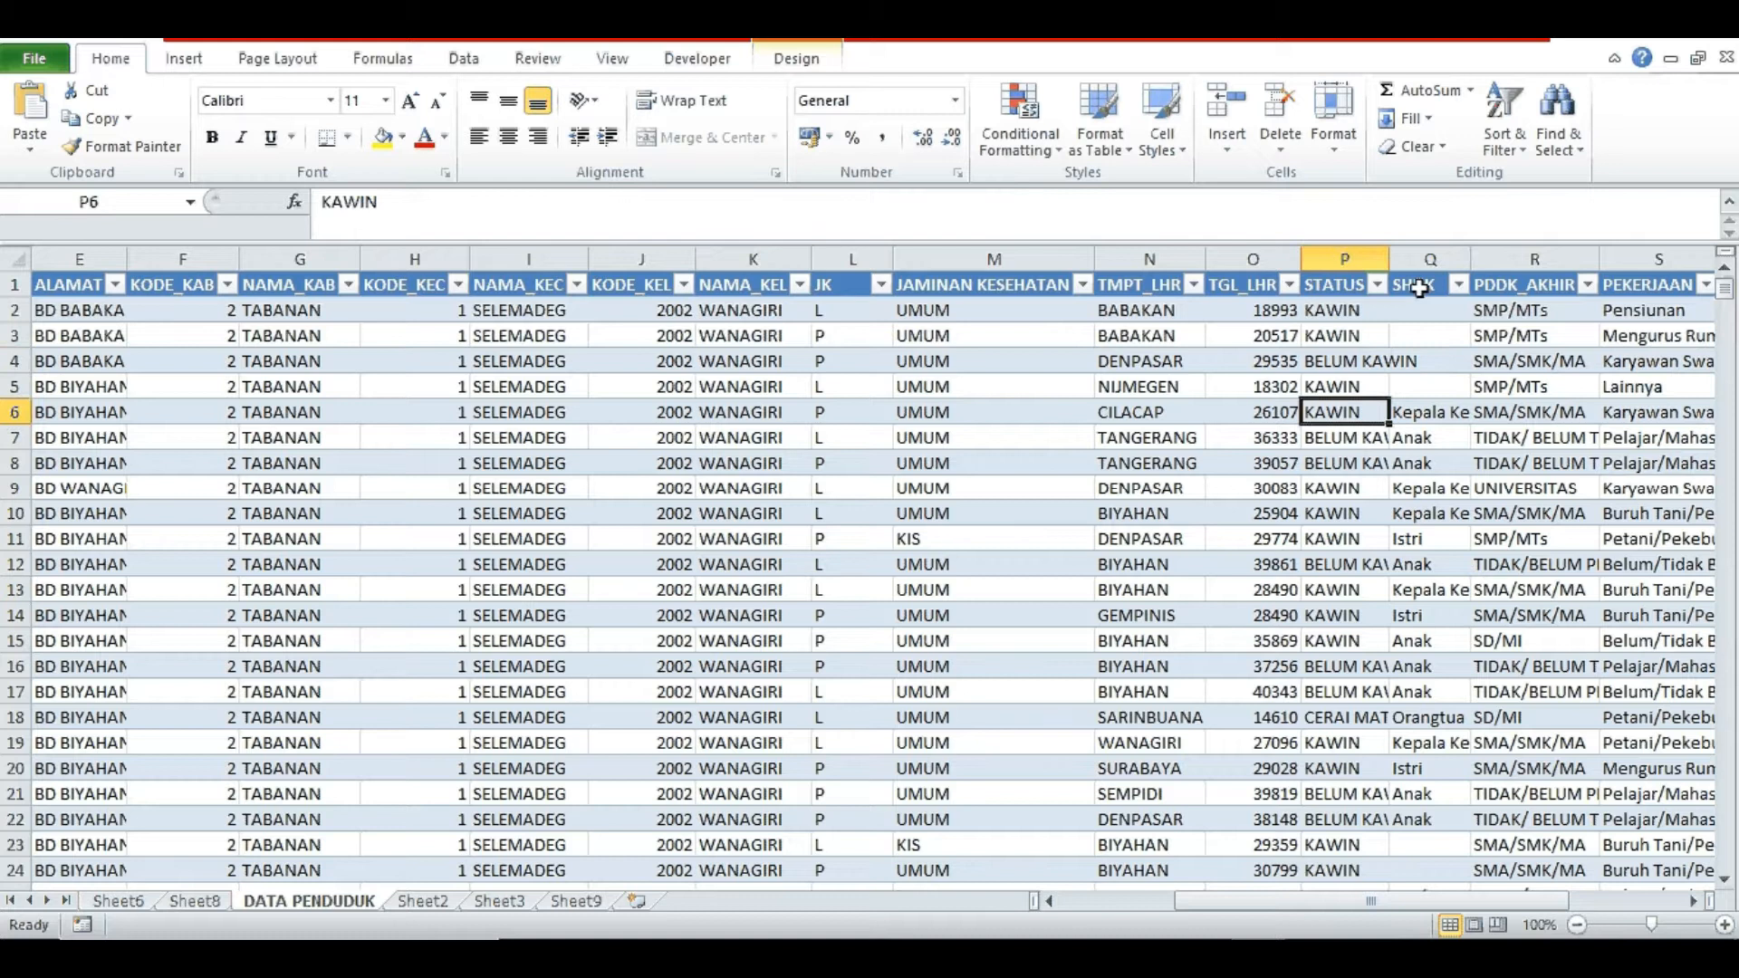
key("Left")
key("Left")
key("Left")
key("Left")
key("Left")
key("Left")
key("Left")
key("Left")
key("Left")
key("Left")
key("Left")
key("Left")
key("Left")
key("Left")
key("Left")
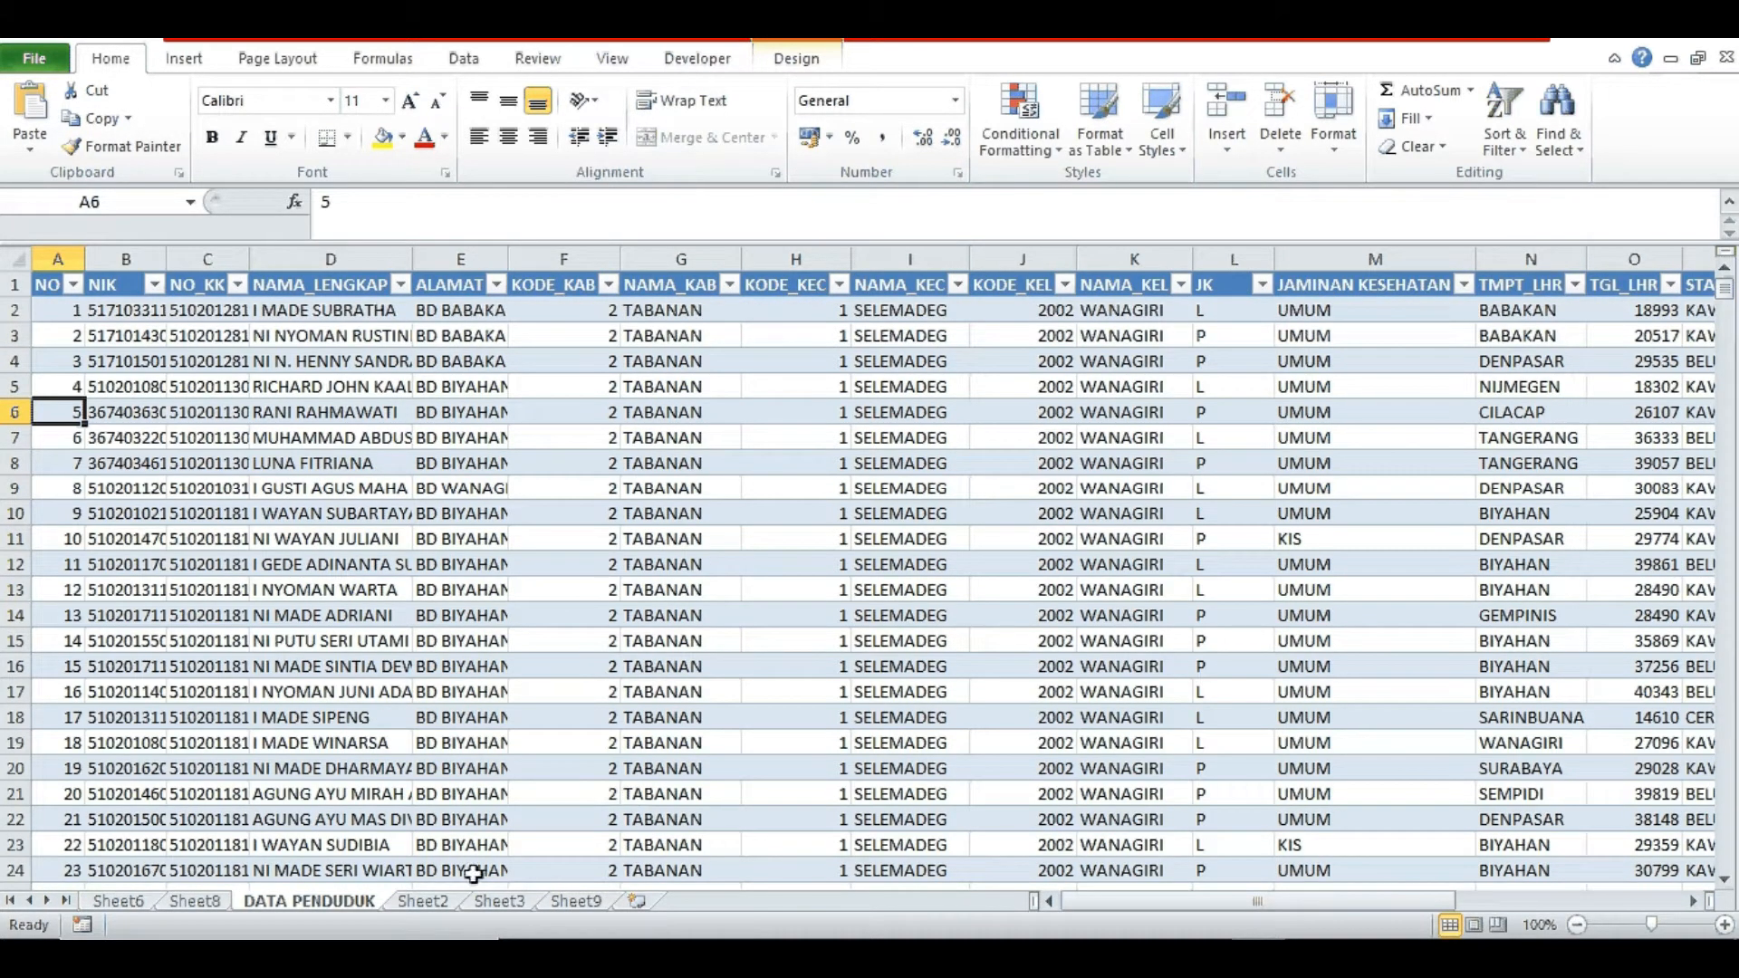
- Add the SHDK field to the Sheet8 PivotTable as a report filter
left_click(213, 909)
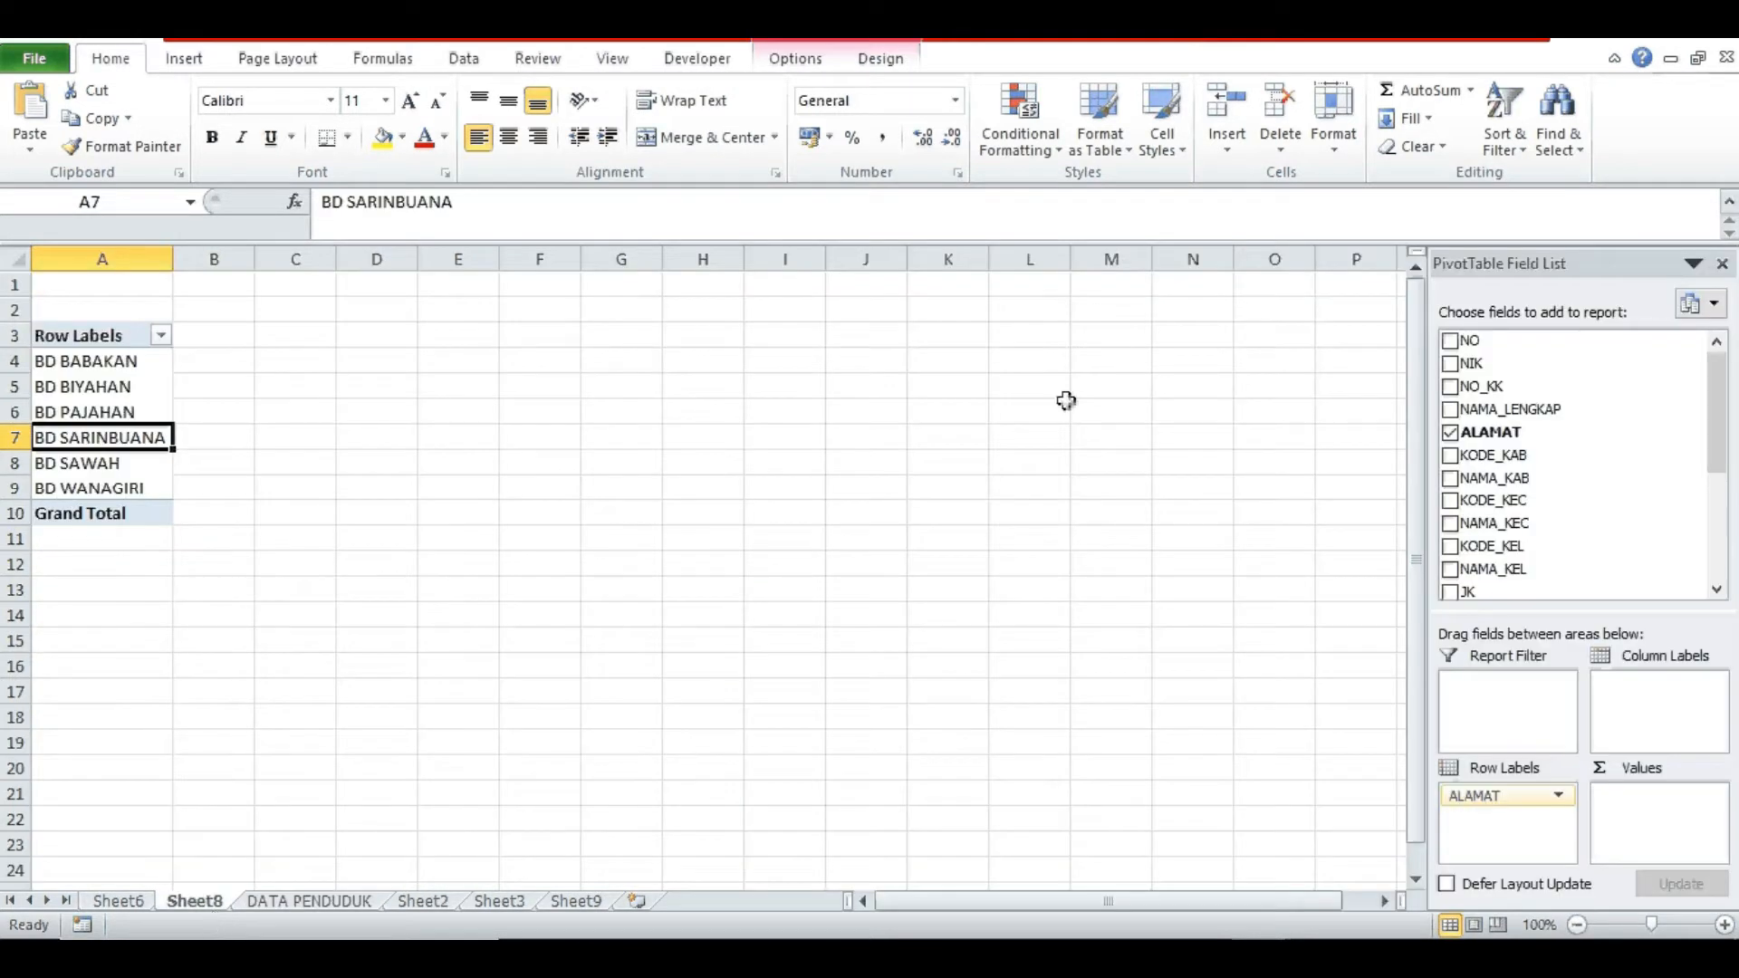
left_click_drag(1718, 444, 1725, 521)
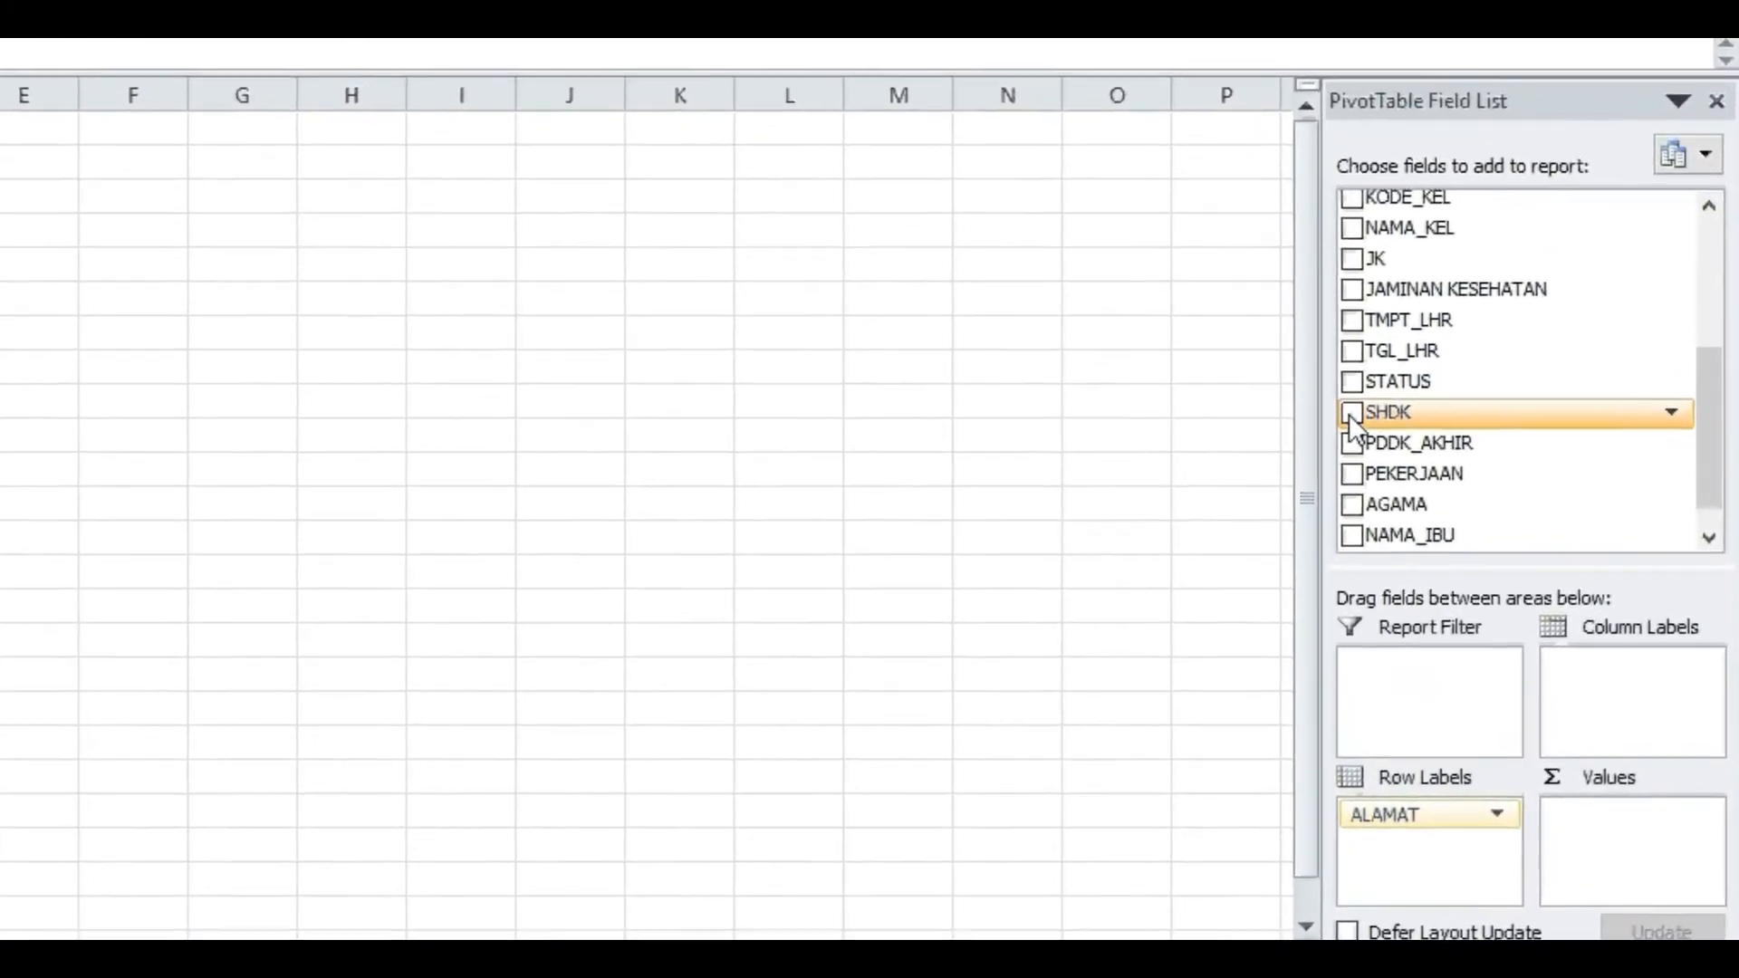
left_click(1351, 413)
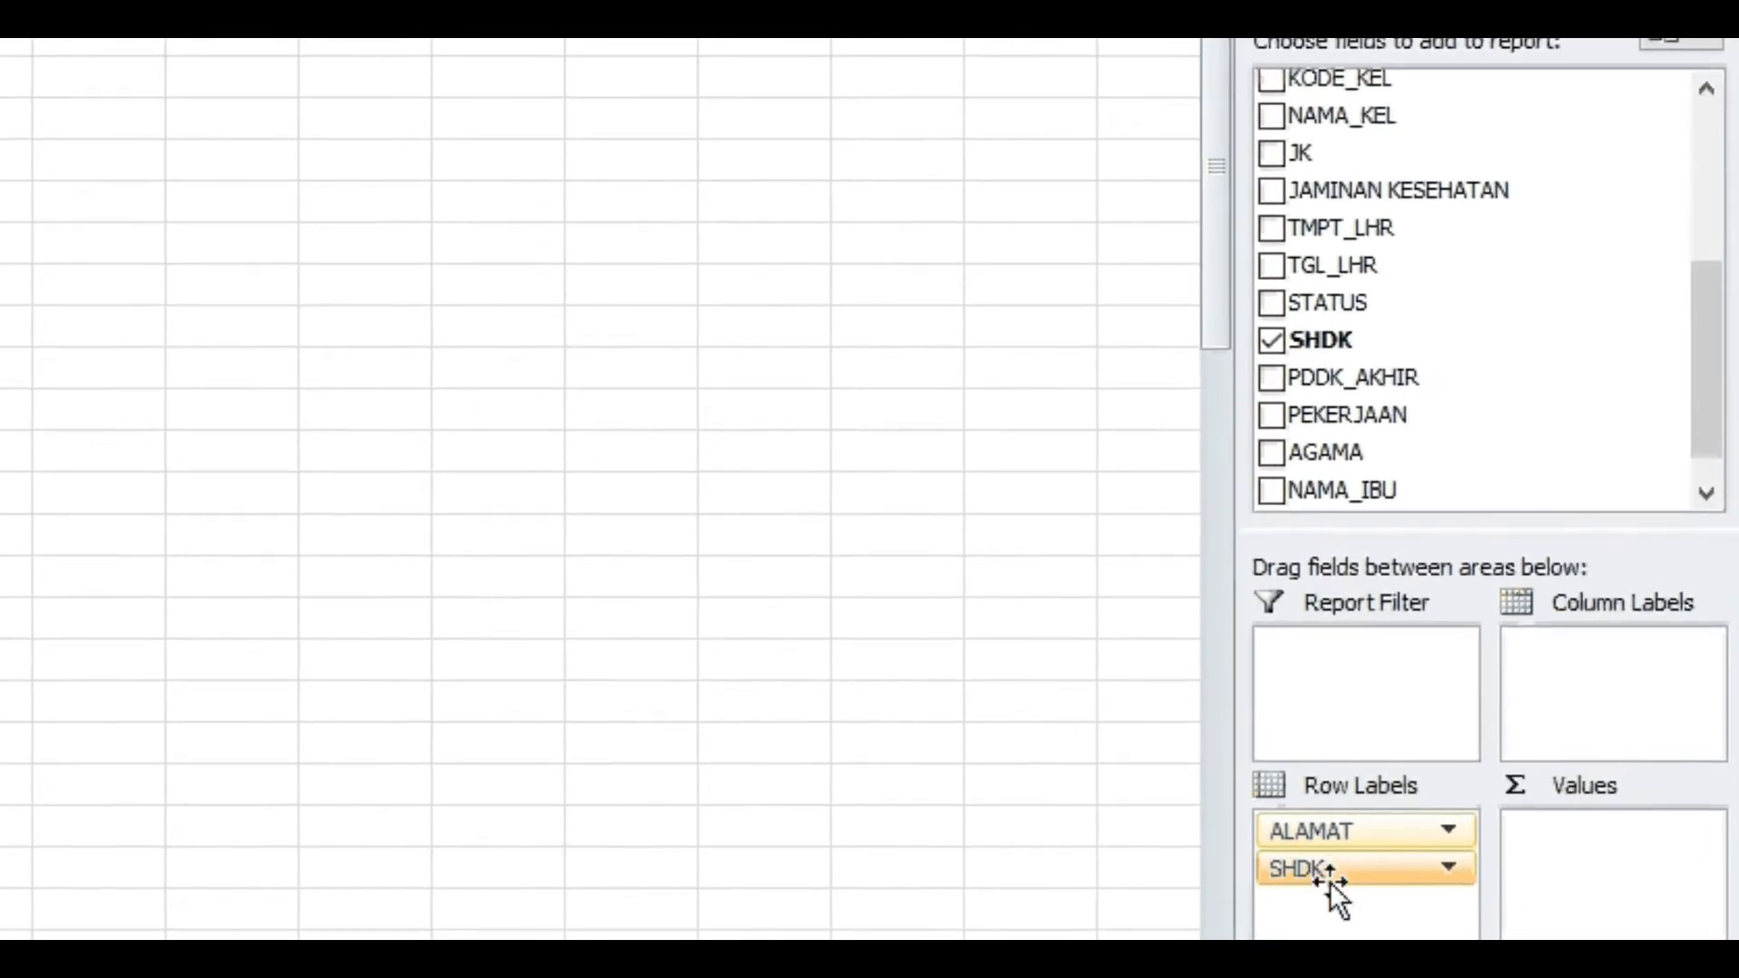
left_click_drag(1329, 883, 1338, 687)
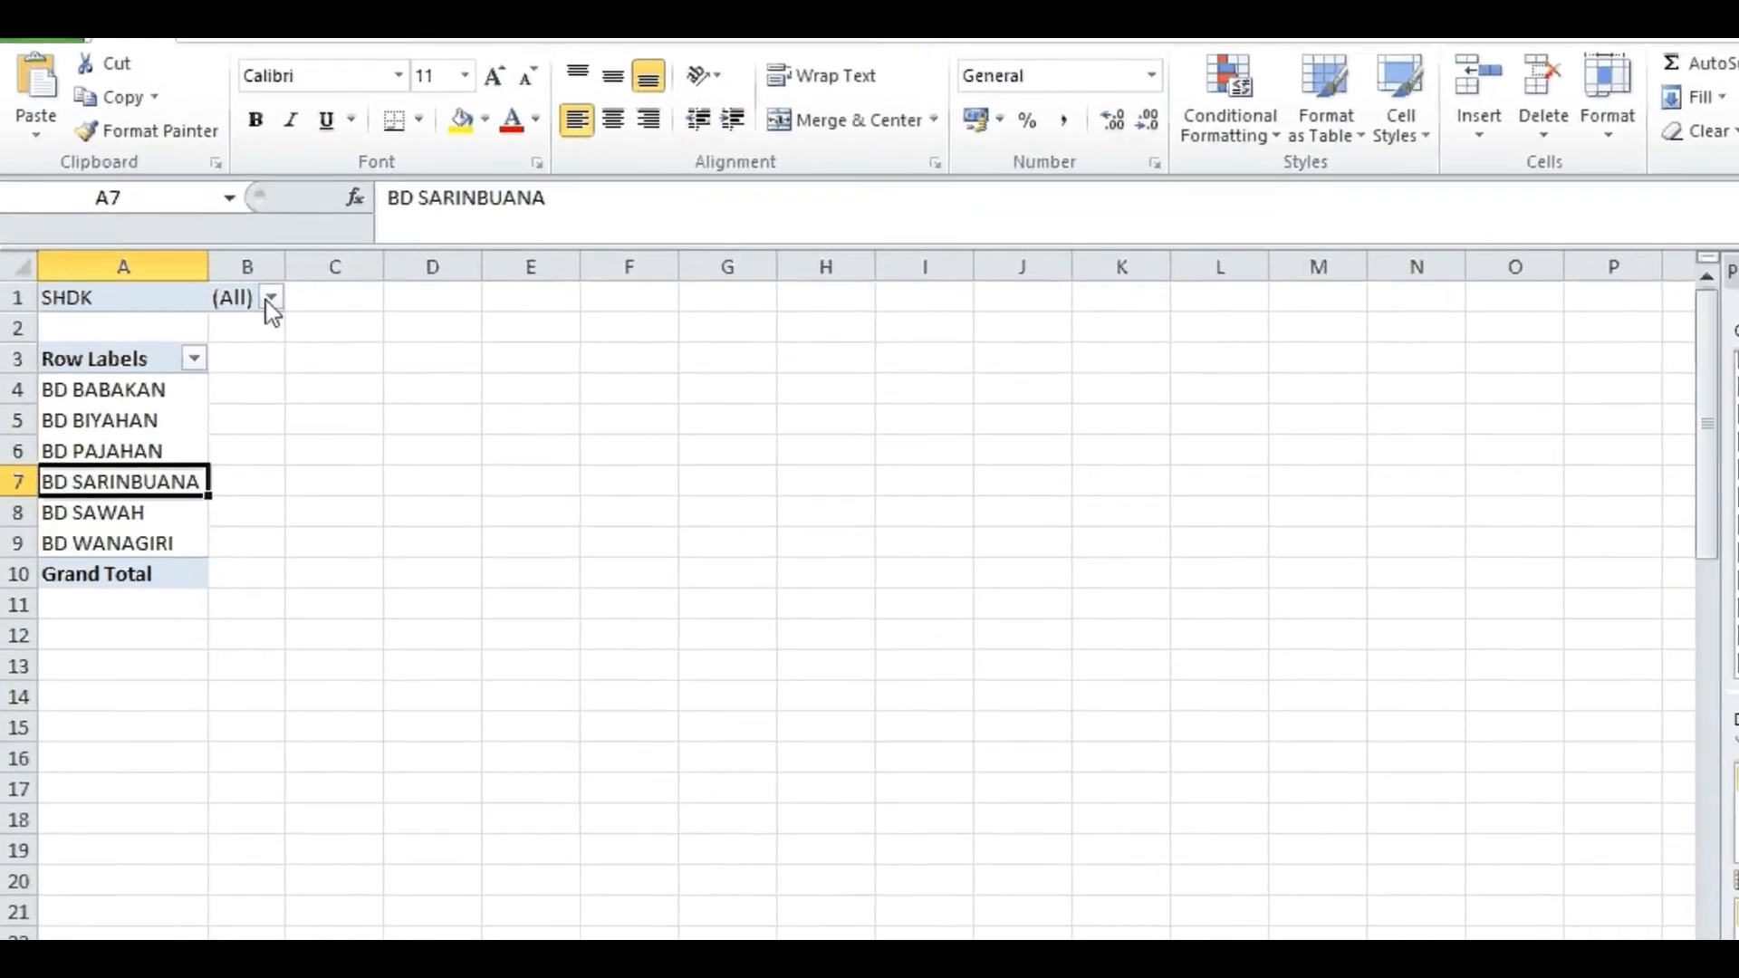
- Inspect the values offered by the PivotTable's SHDK report filter without changing the selection
left_click(271, 299)
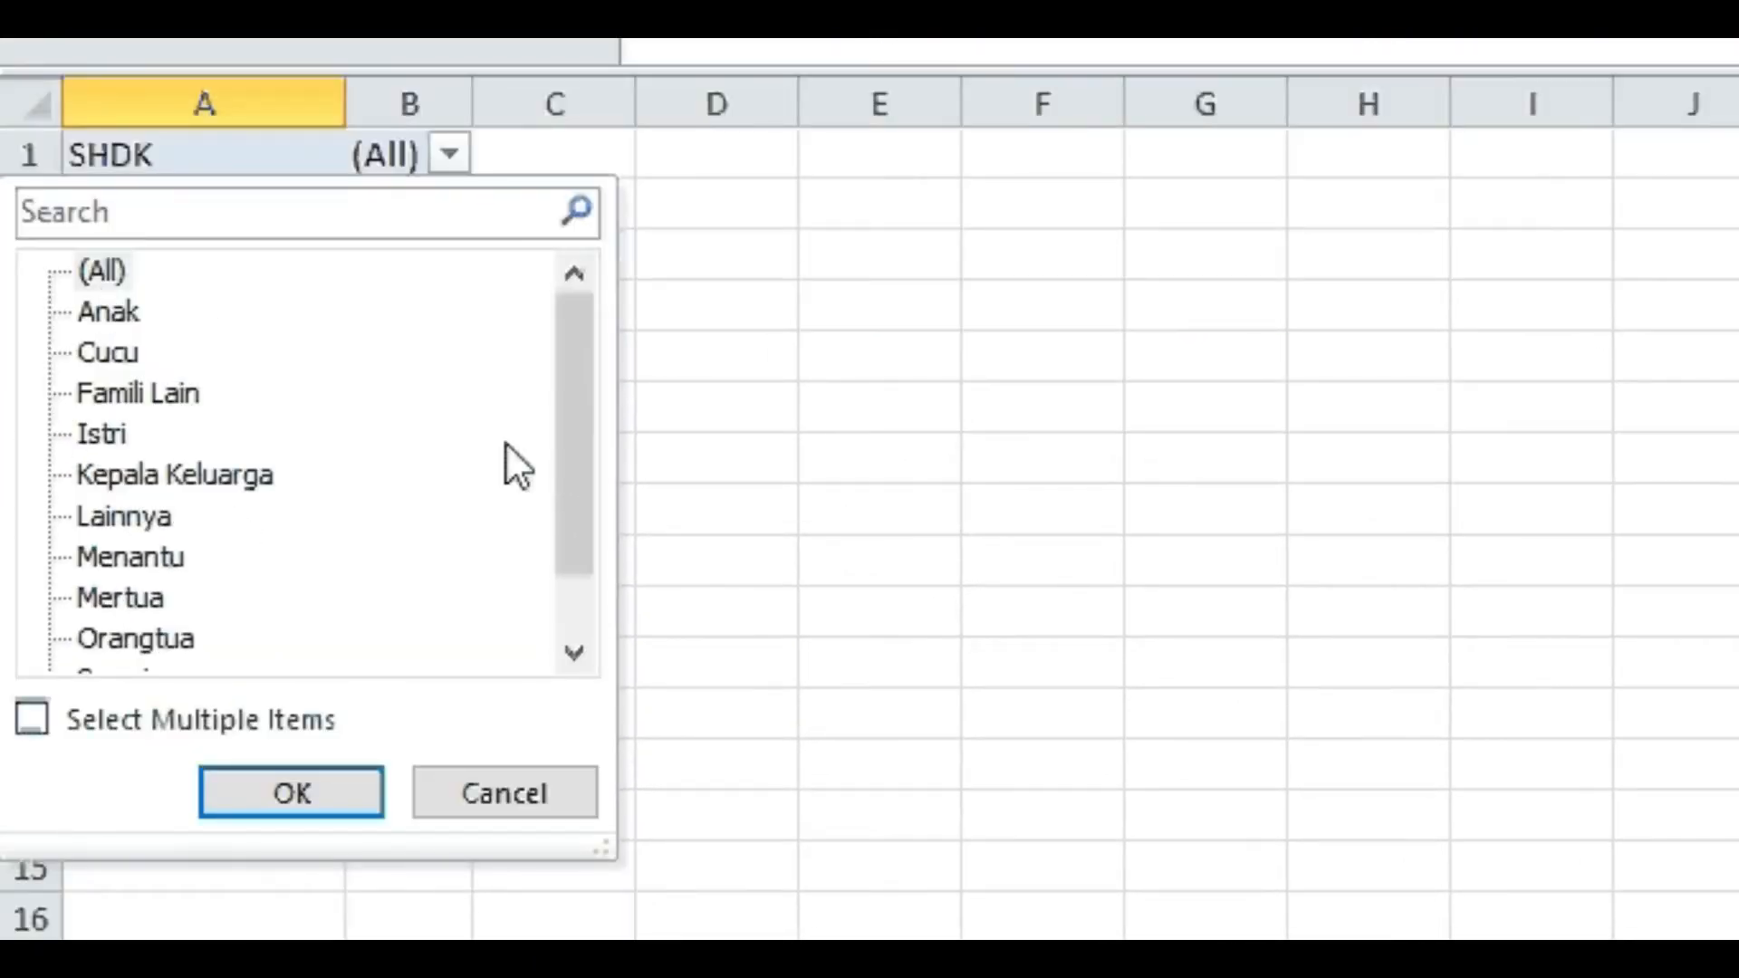
left_click_drag(576, 449, 583, 410)
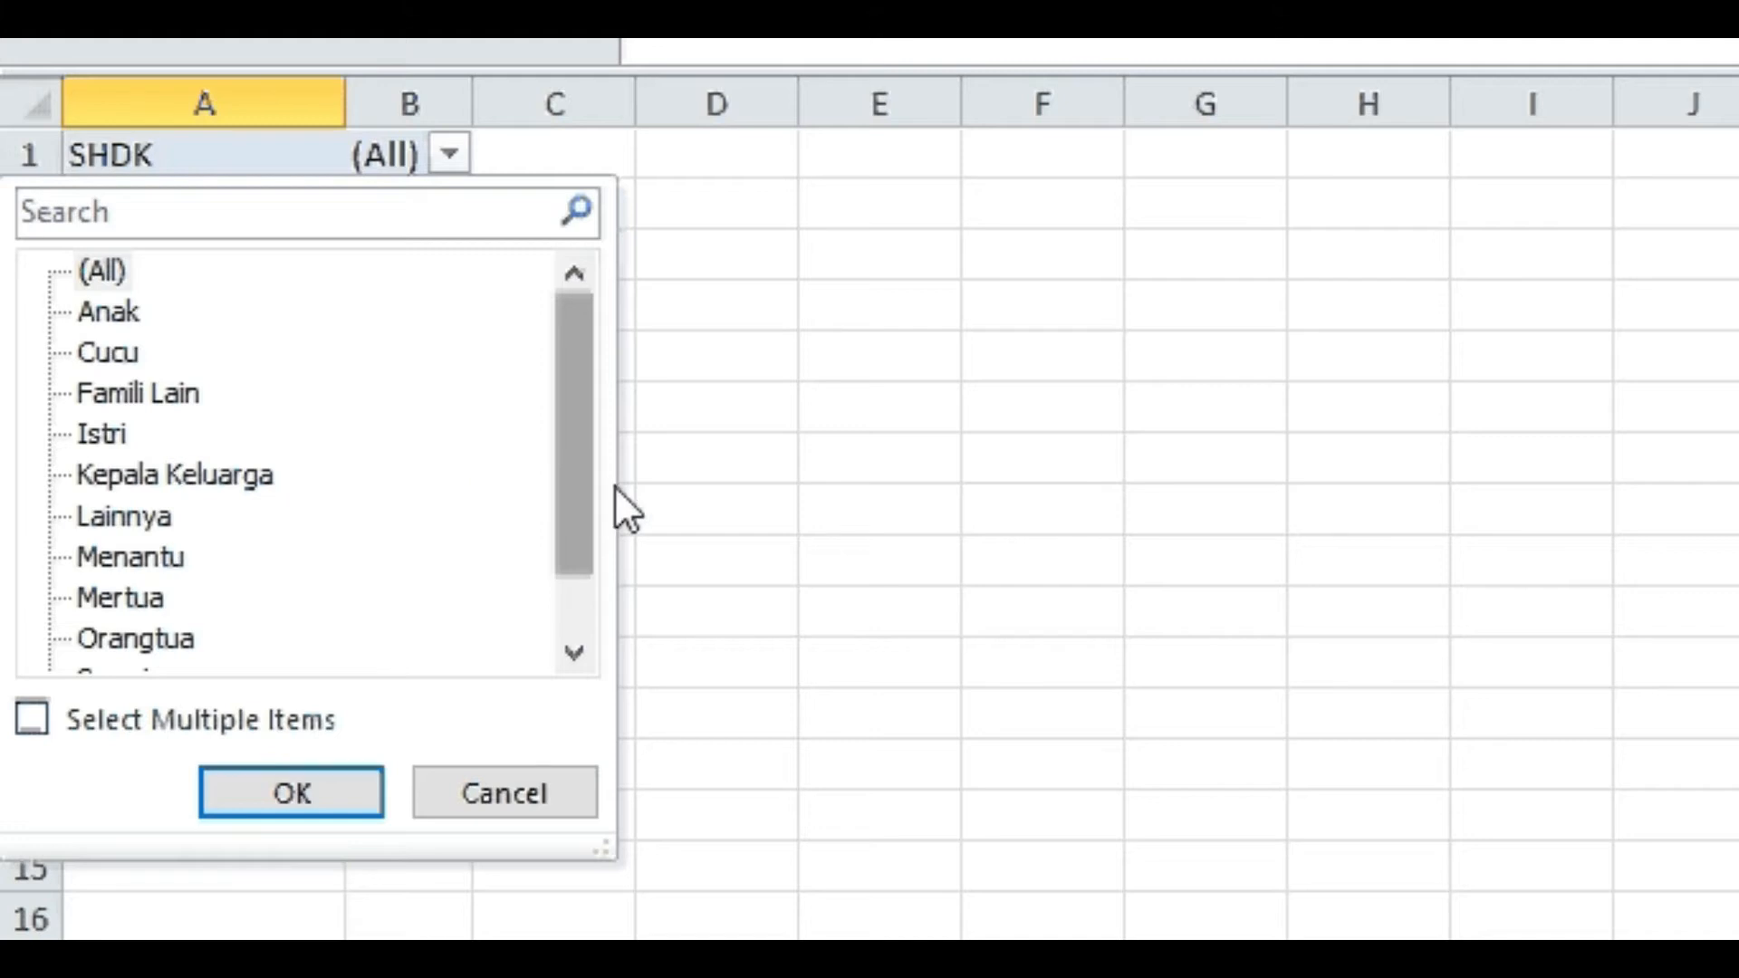
left_click_drag(558, 449, 570, 598)
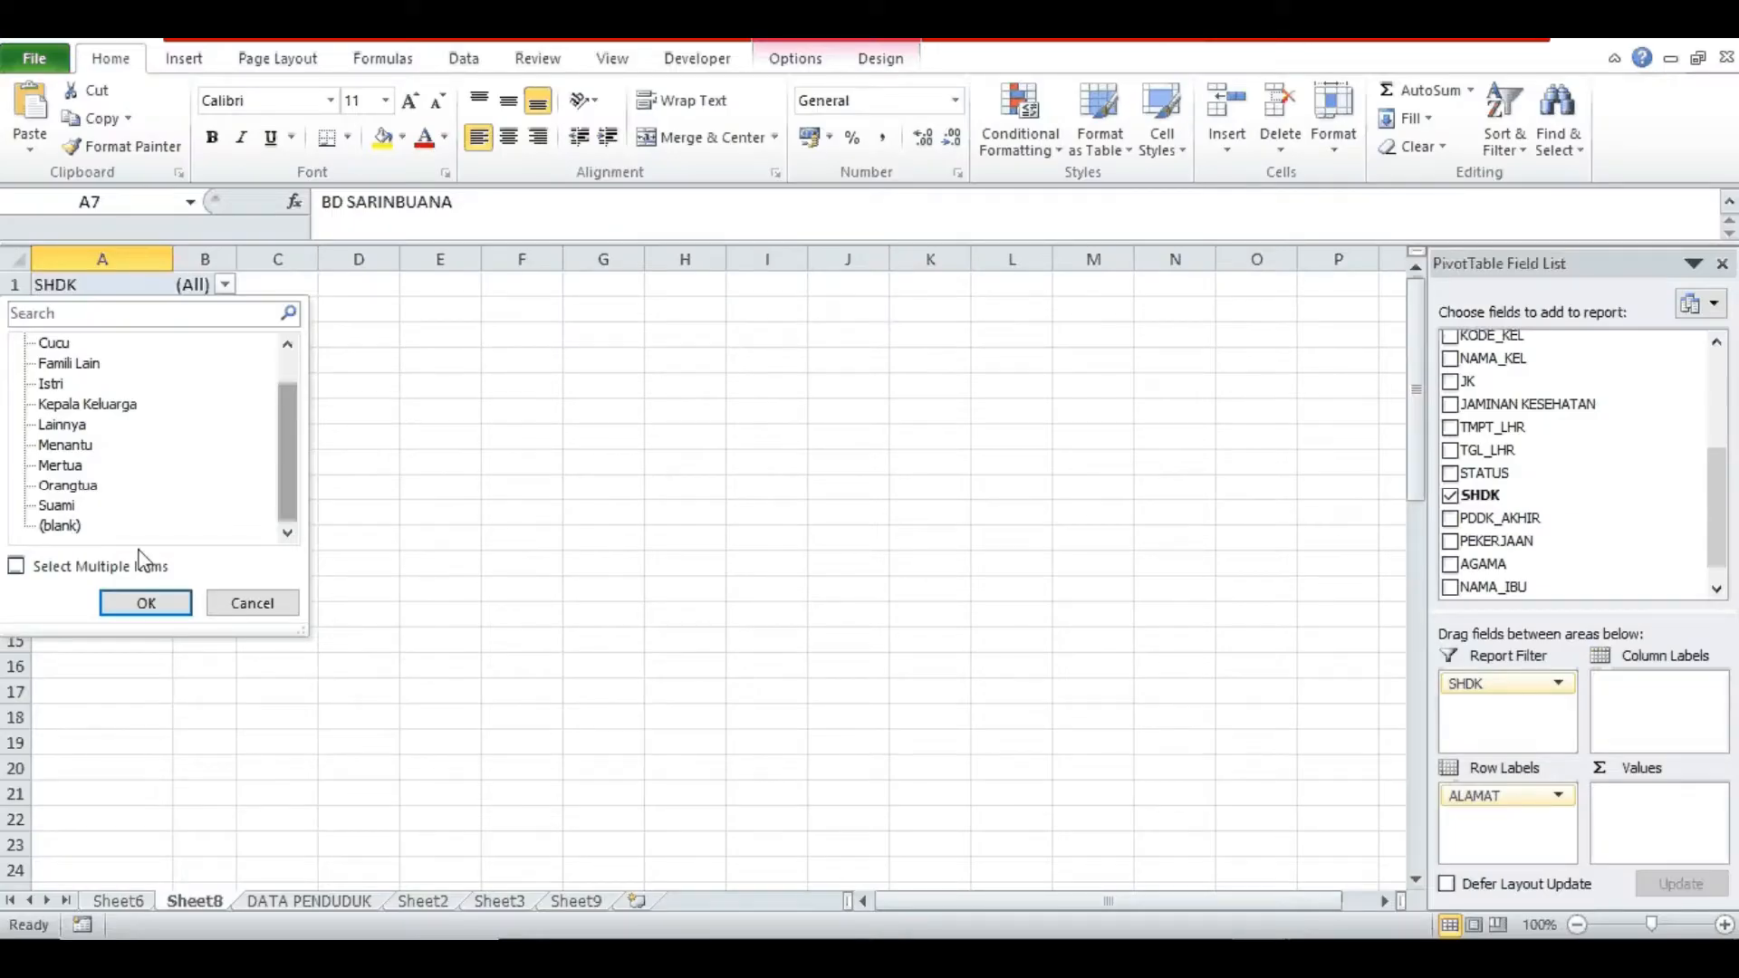
left_click(253, 603)
- Add the NIK field to the Values area of the Sheet8 PivotTable and keep it summarised by Count
left_click(115, 363)
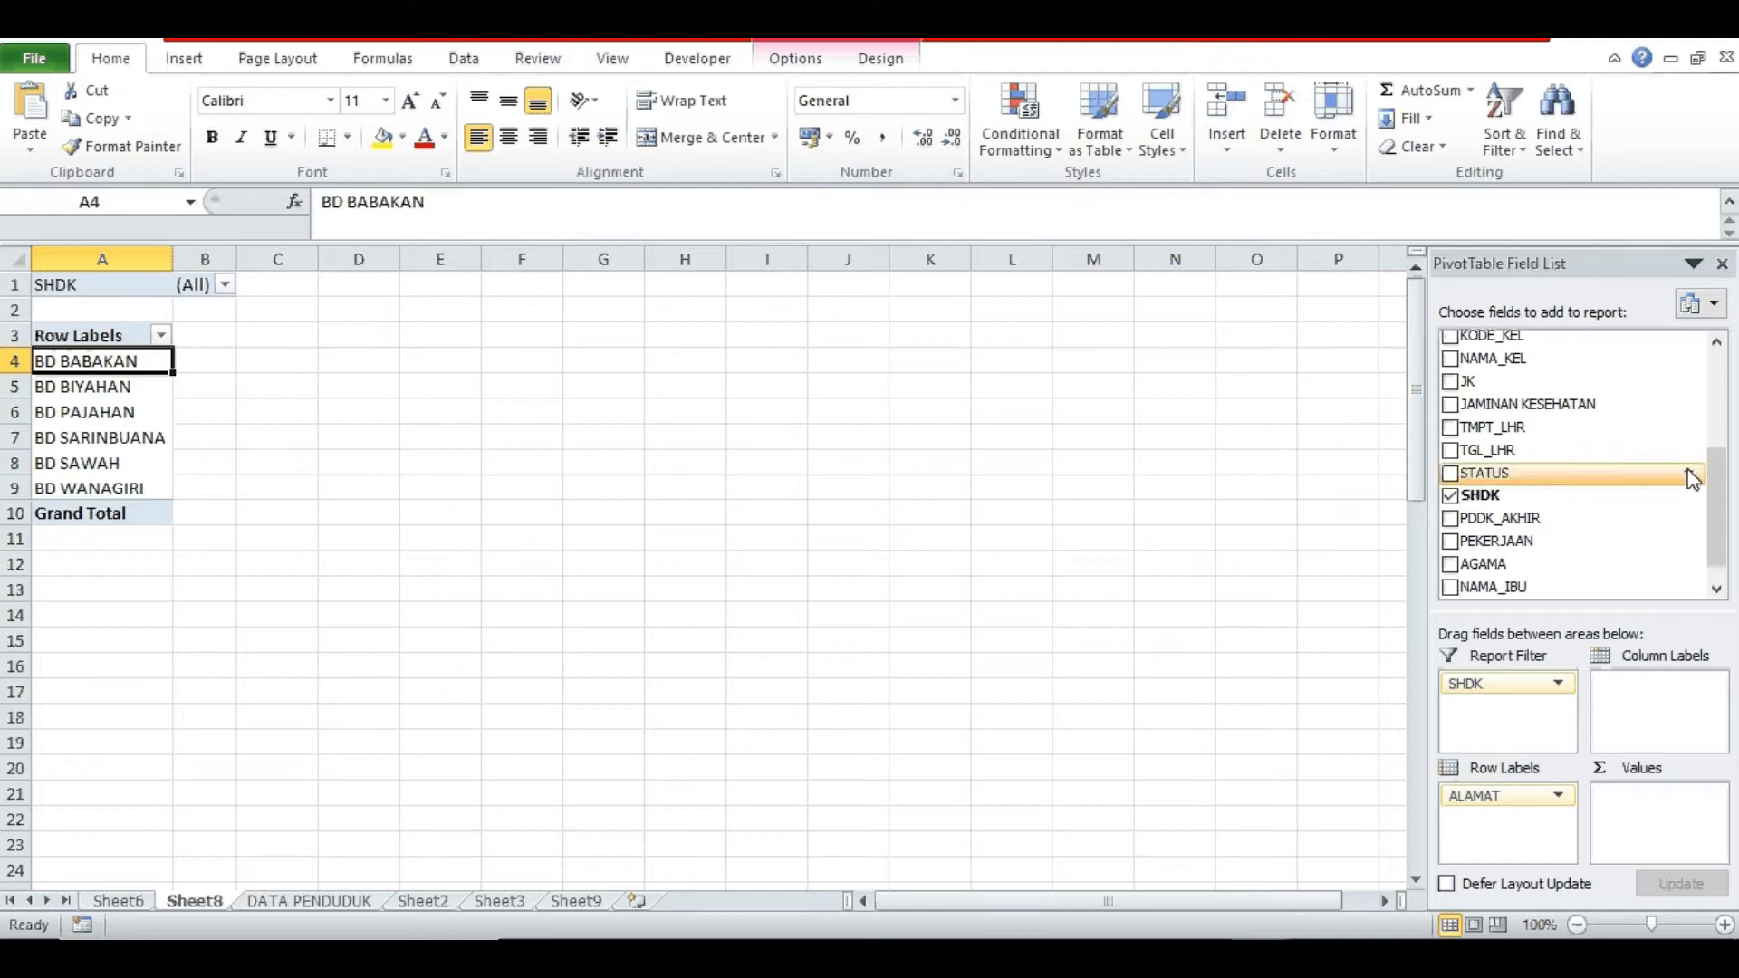
left_click_drag(1716, 460, 1716, 327)
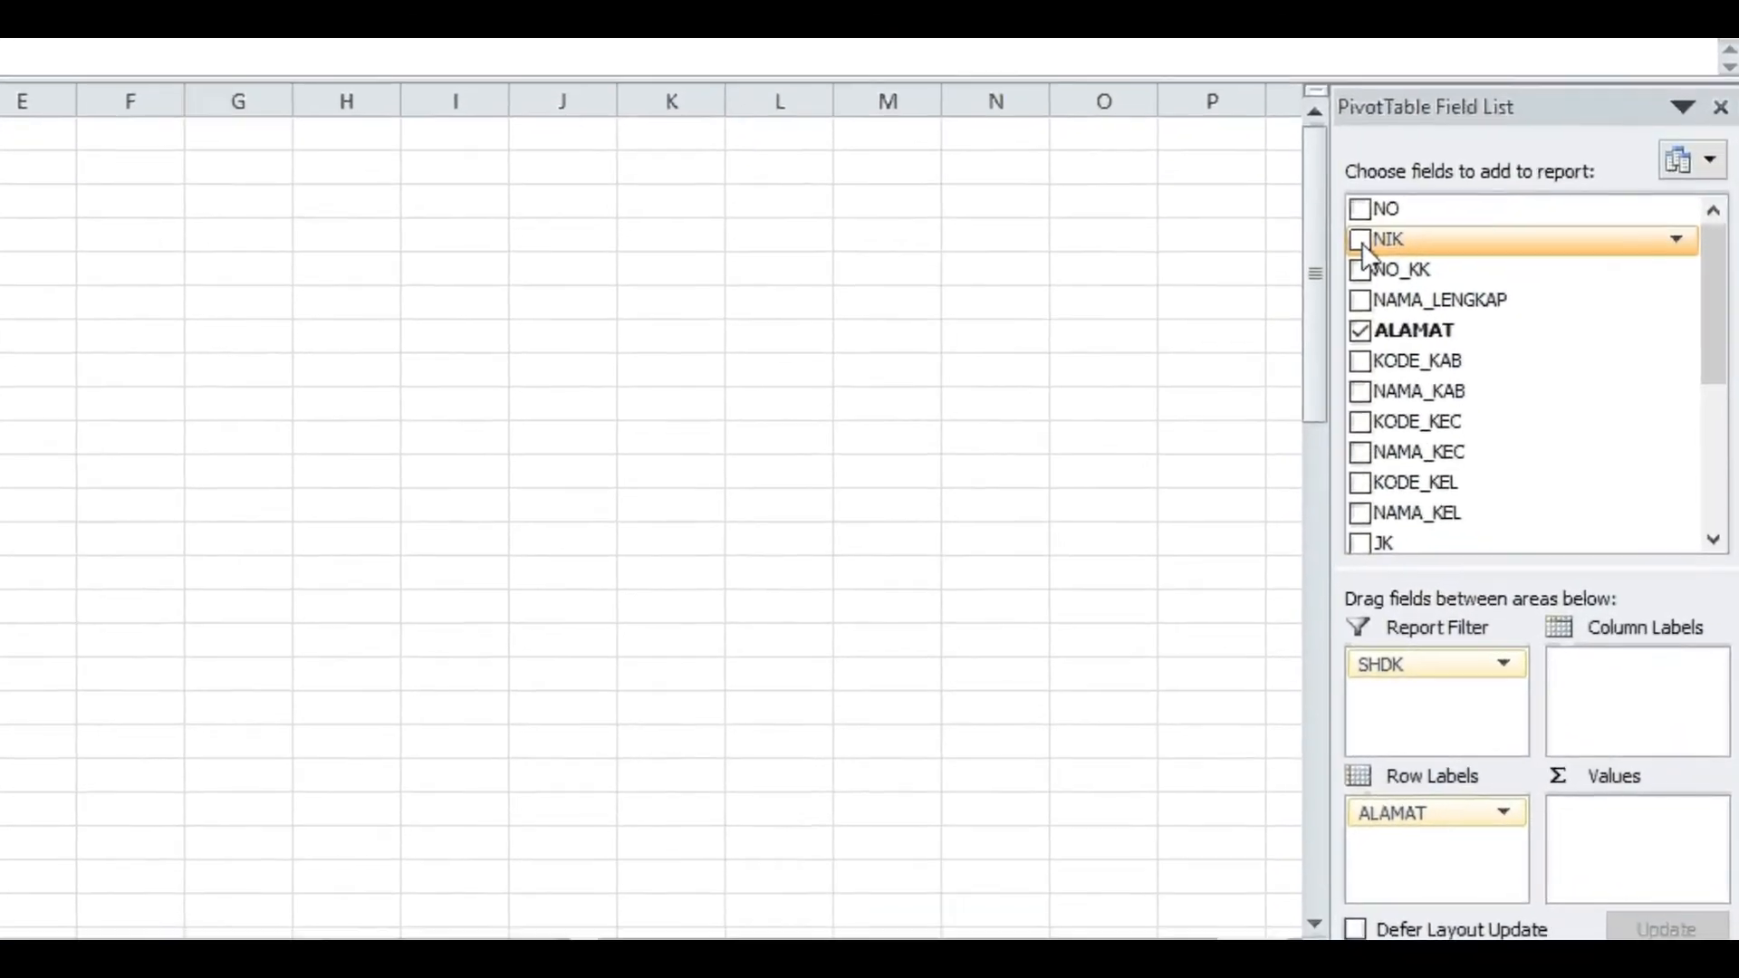
left_click(1393, 284)
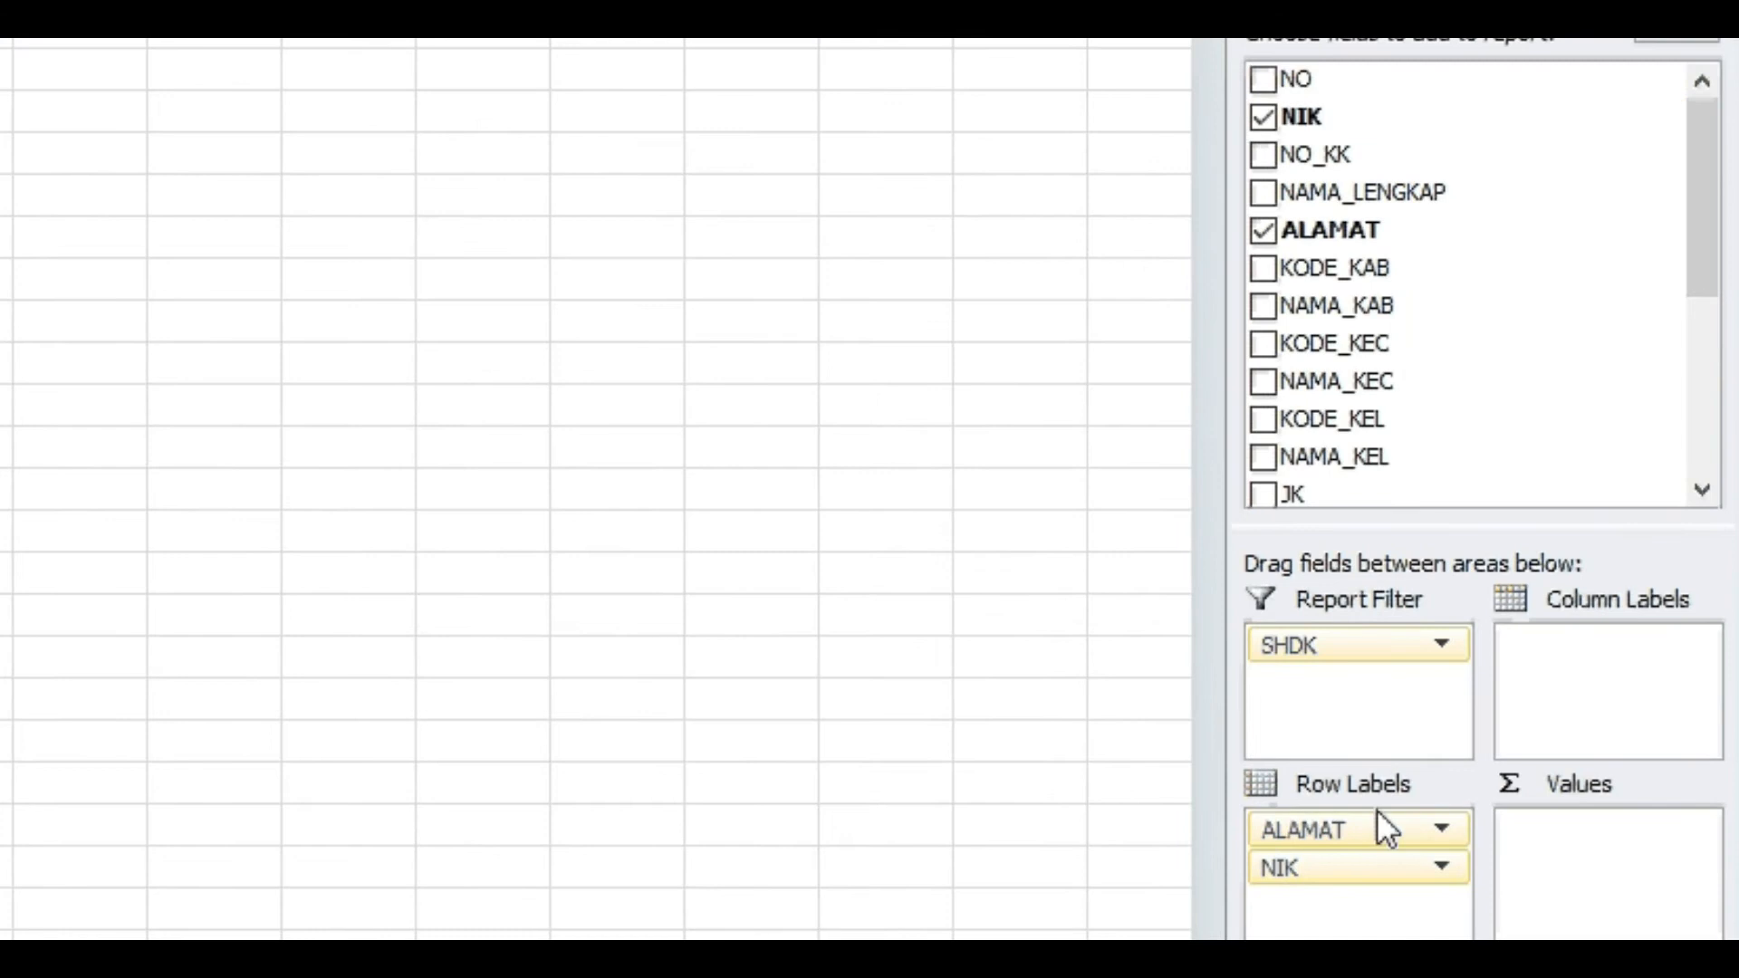
left_click_drag(1292, 877, 1571, 874)
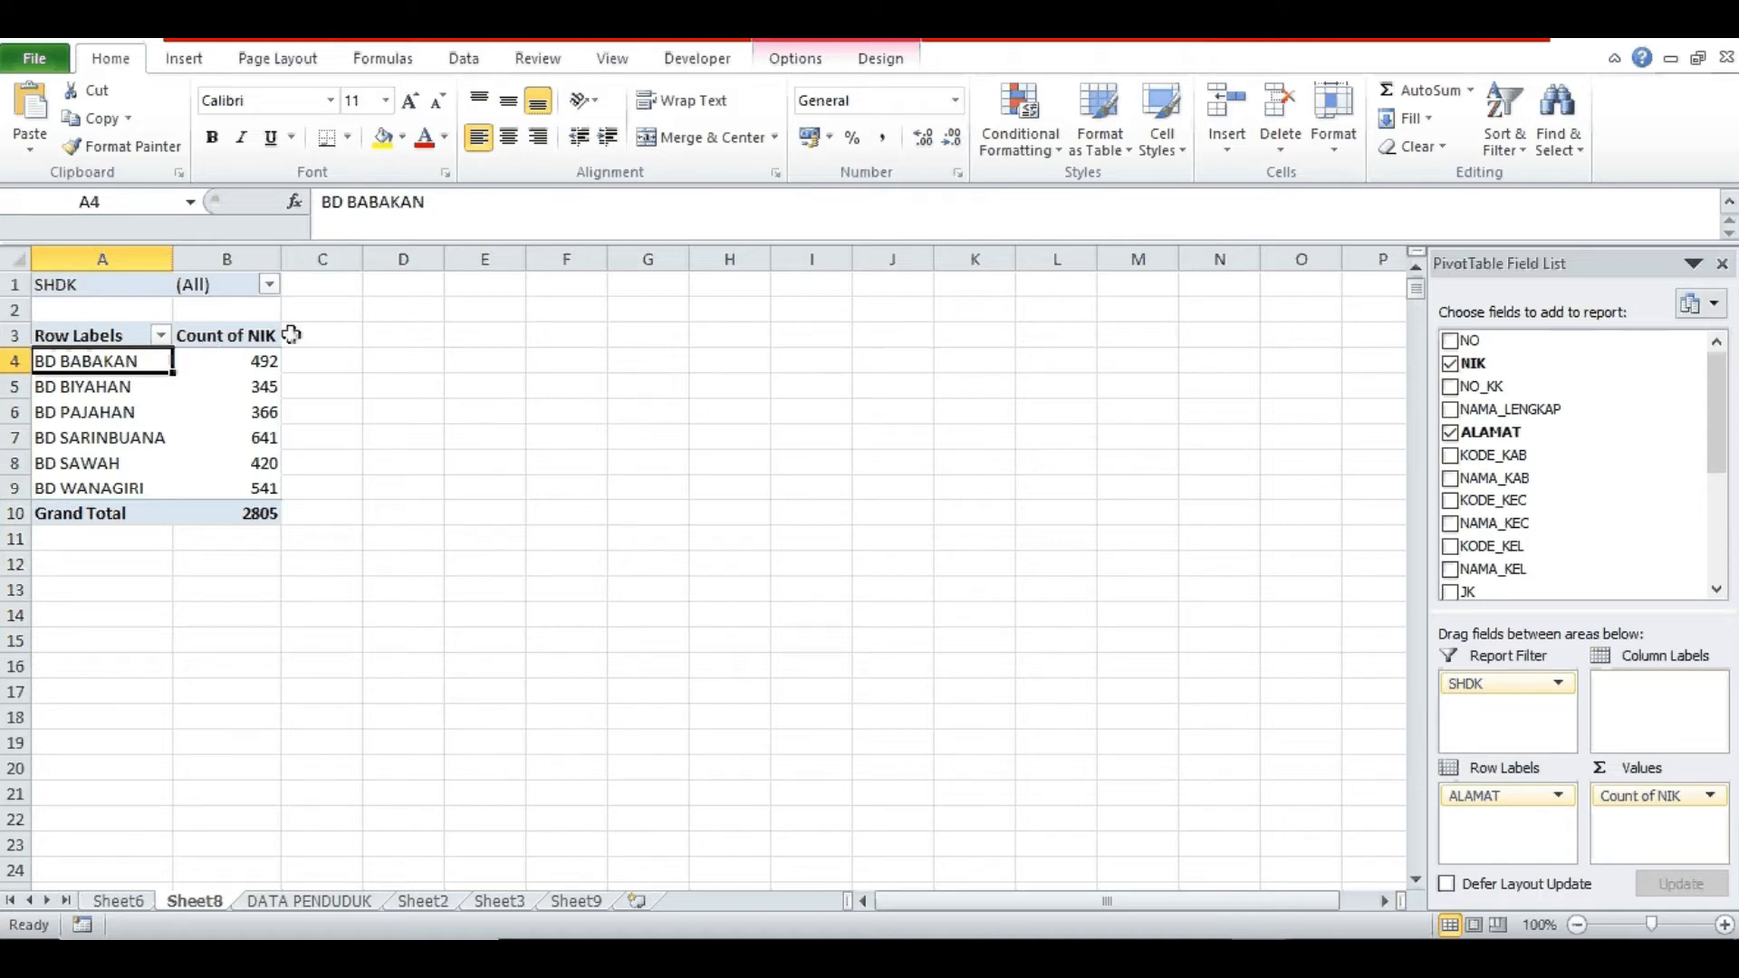
left_click(216, 335)
double_click(217, 335)
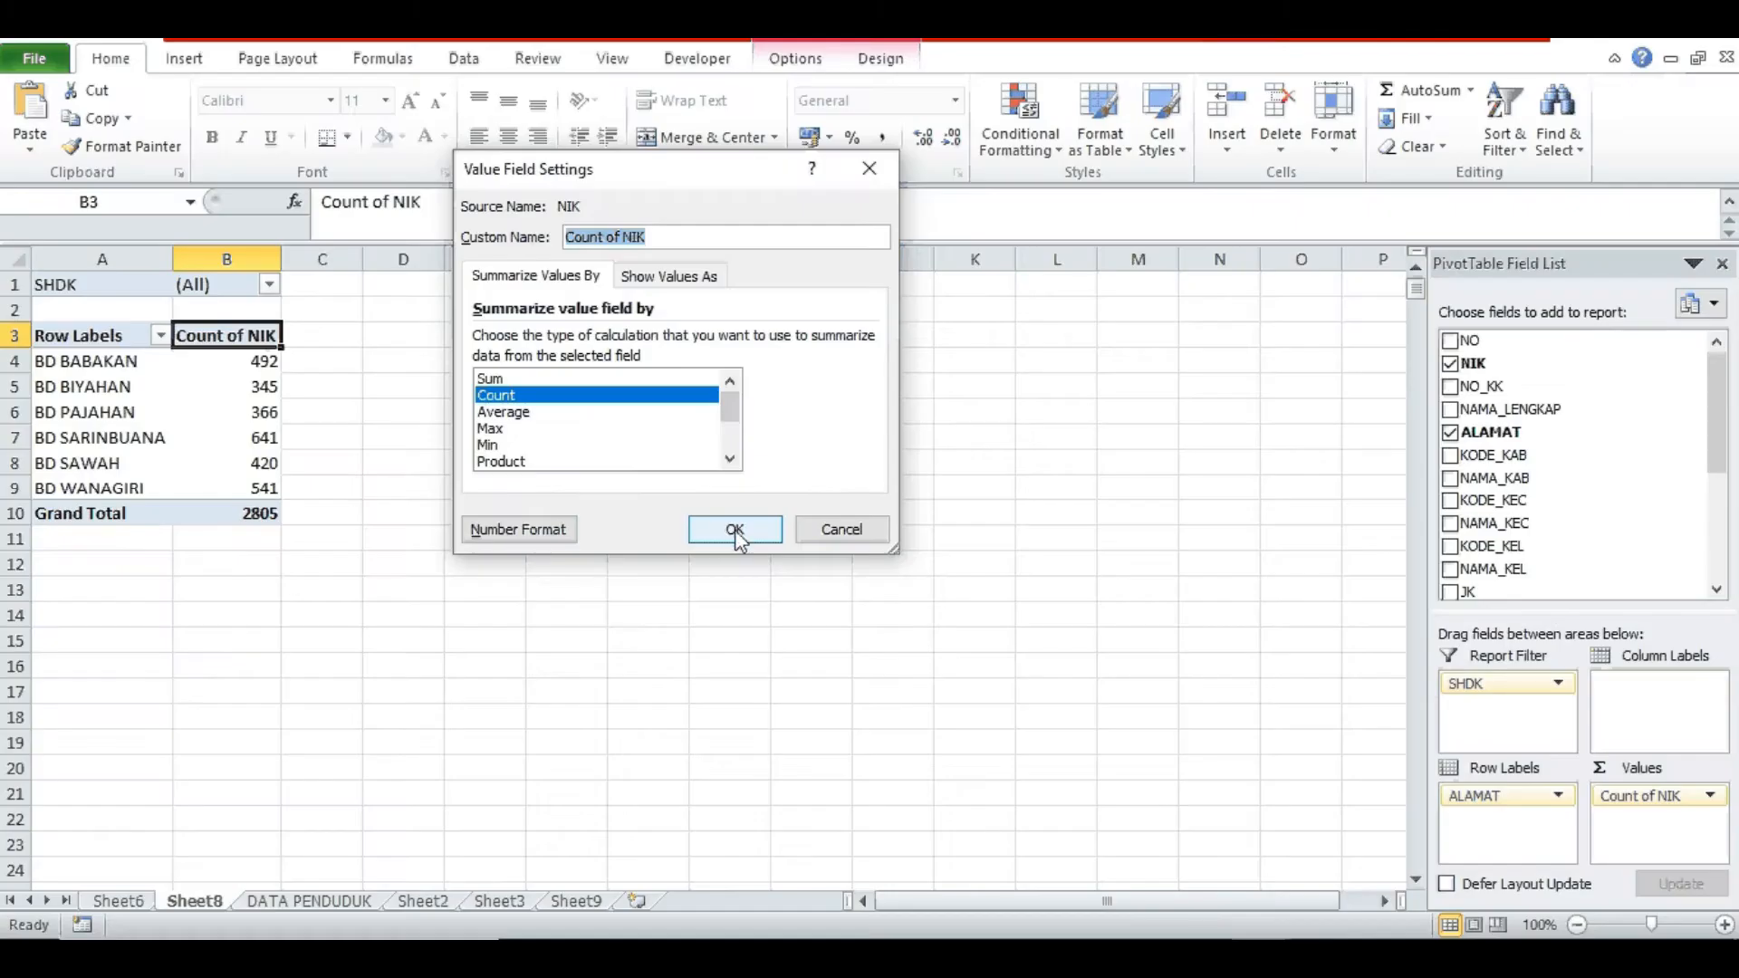
left_click(886, 842)
left_click(555, 497)
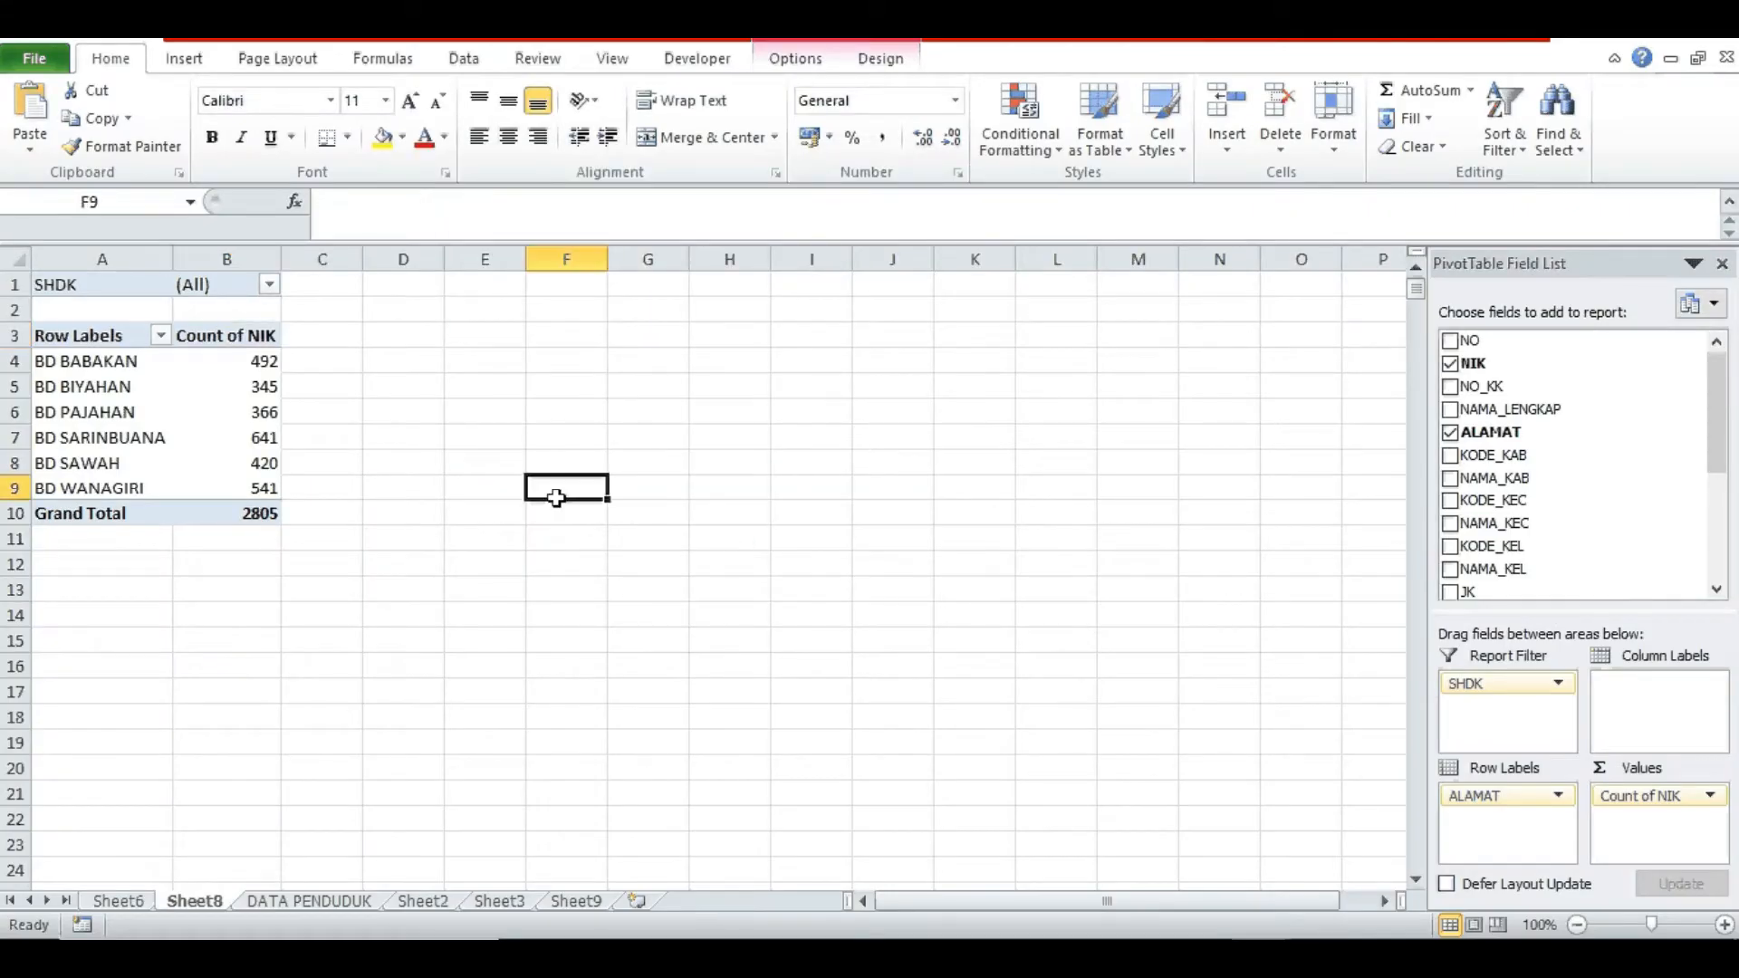
- Filter the Sheet8 PivotTable's SHDK report filter to Kepala Keluarga
left_click(95, 363)
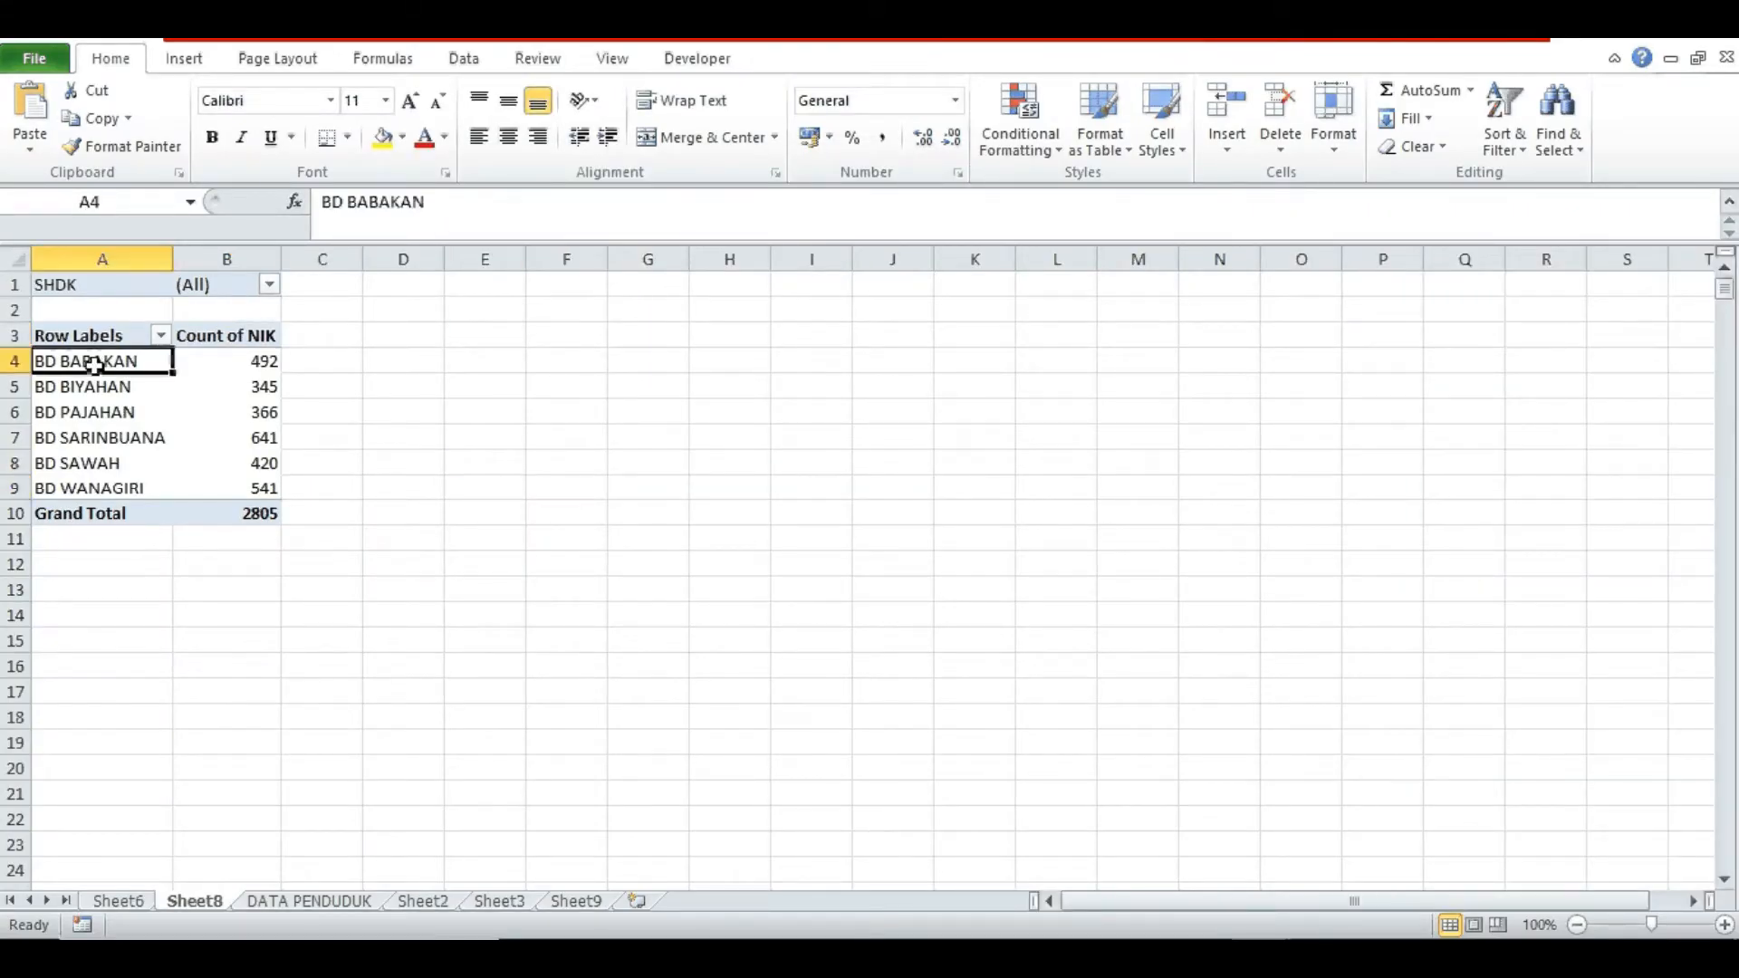
key("Right")
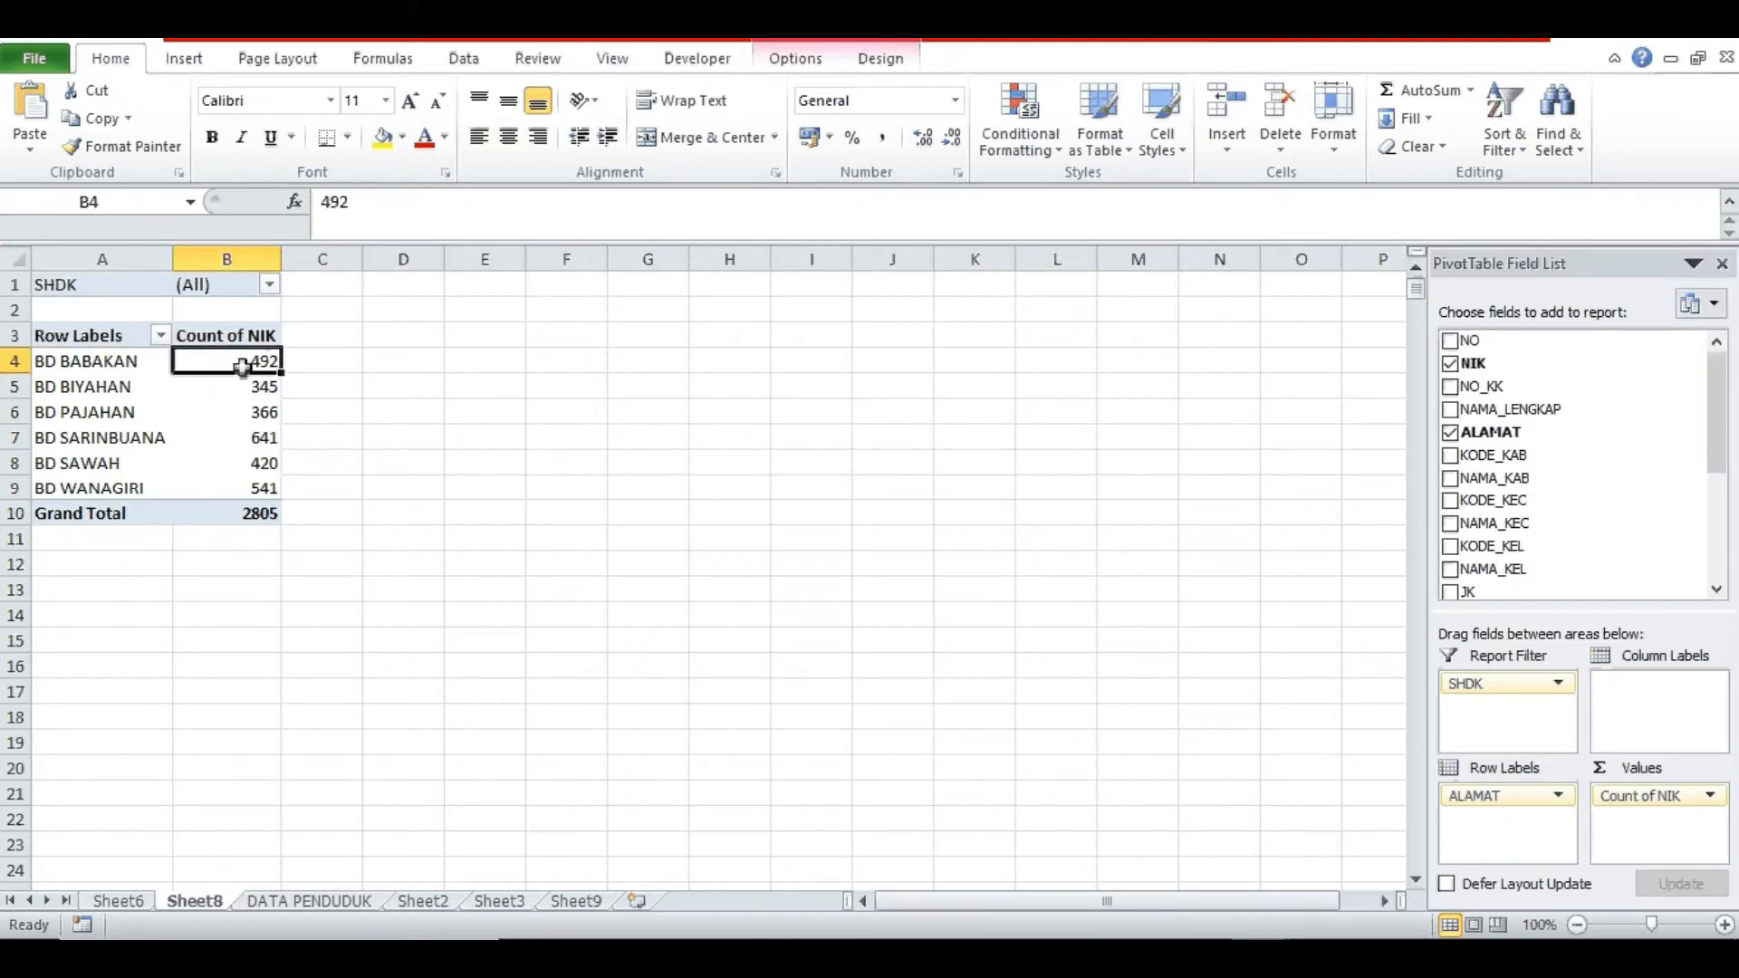
mouse_move(272, 366)
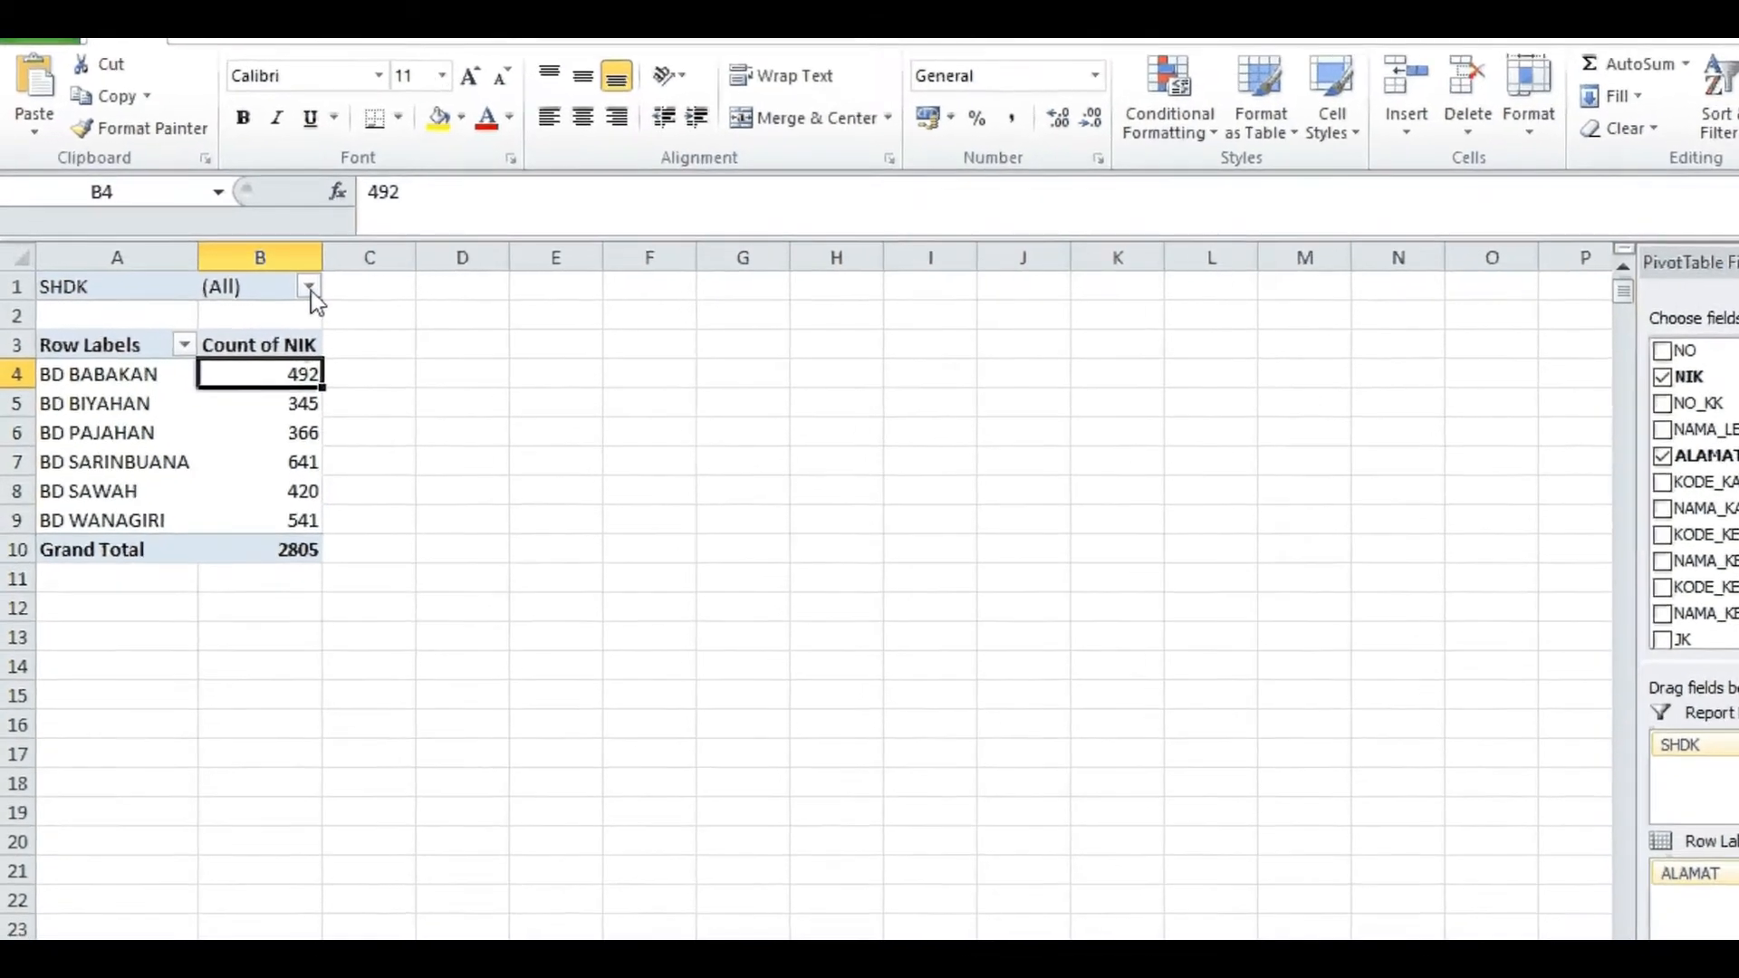
left_click(269, 284)
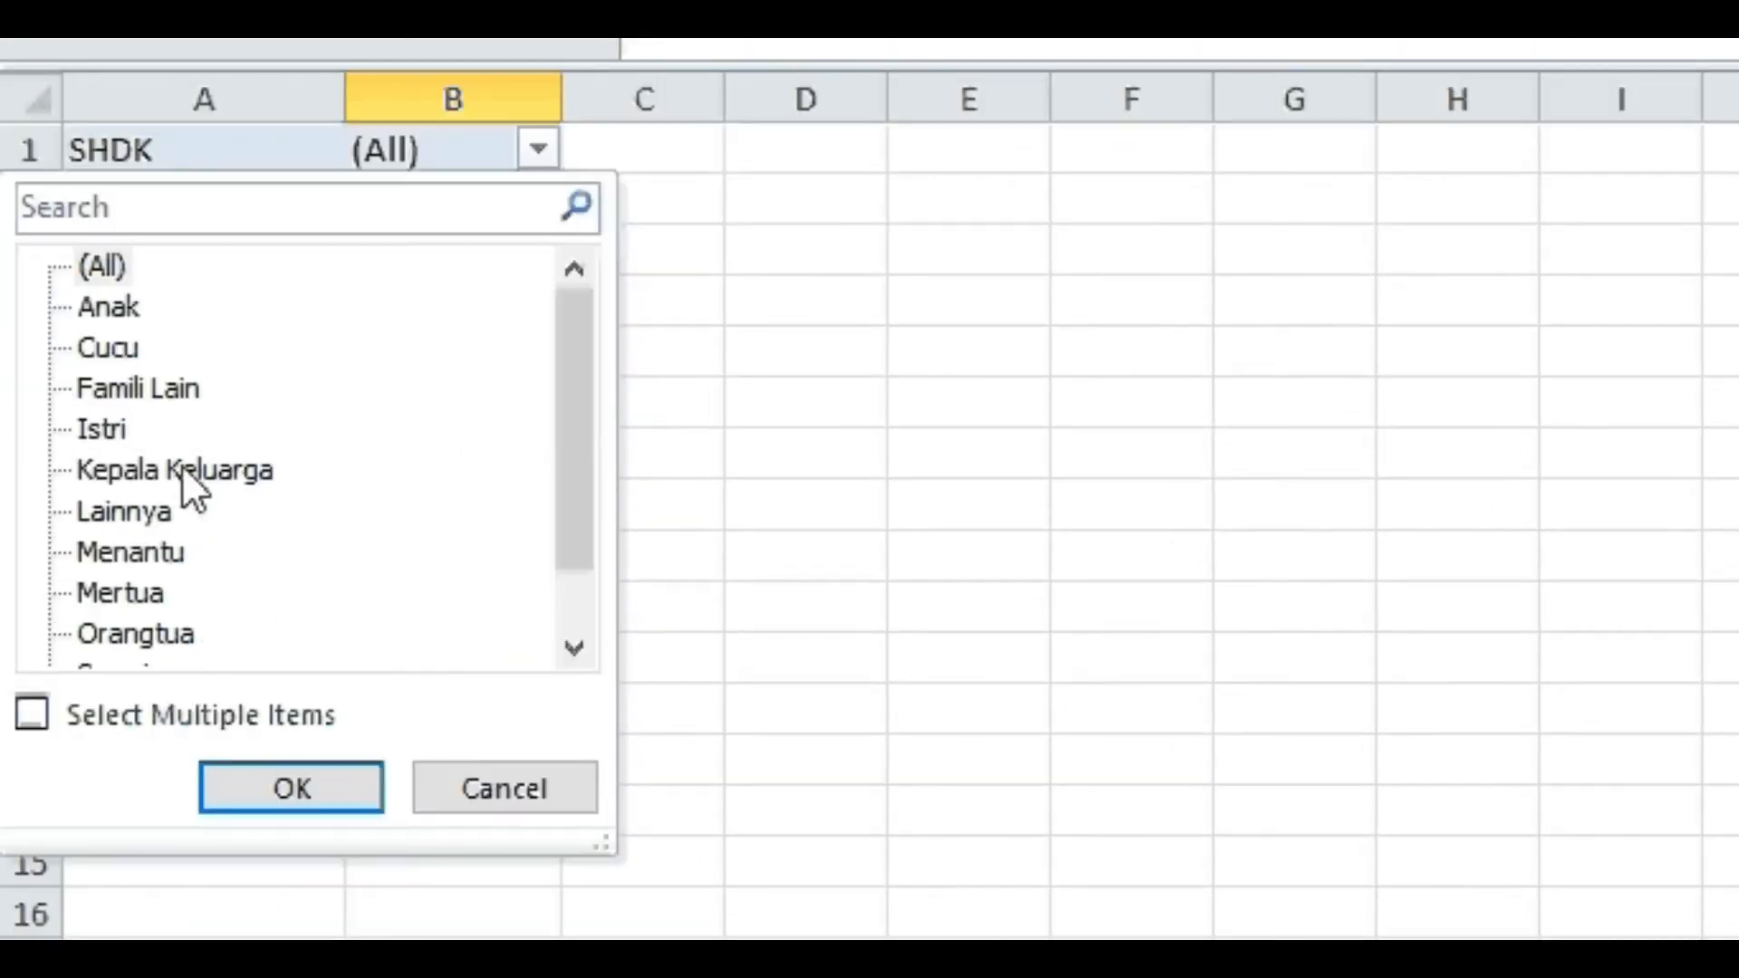
left_click(154, 570)
left_click(295, 788)
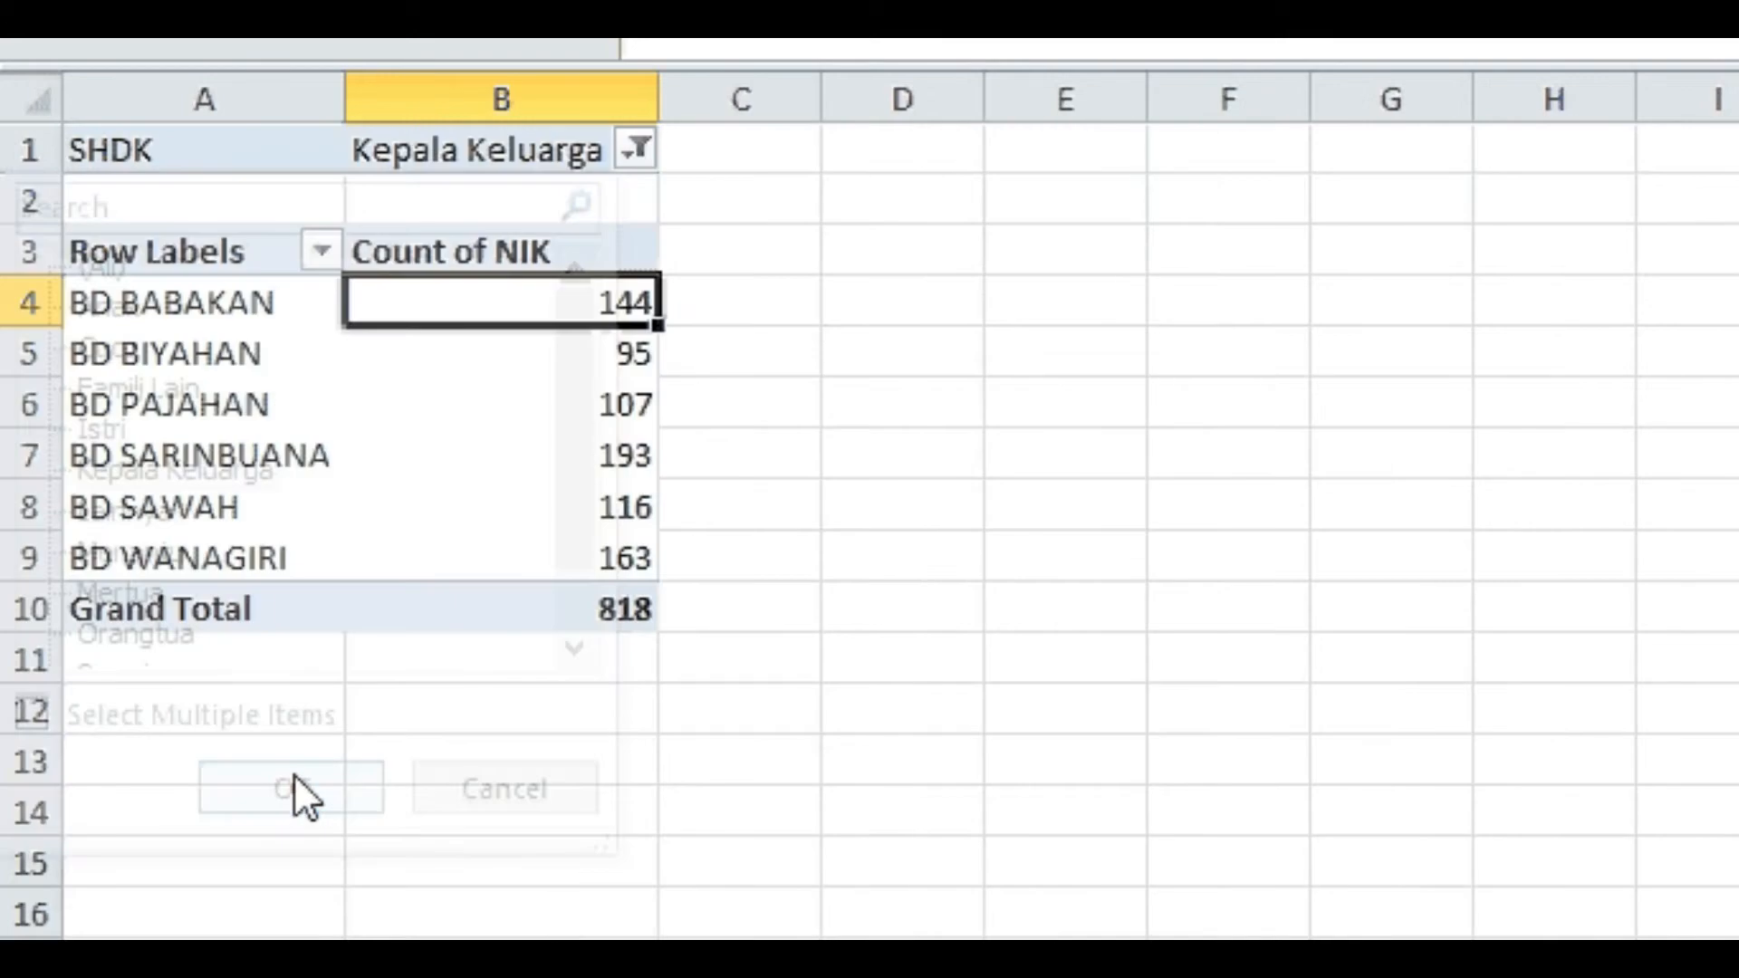
left_click(1226, 454)
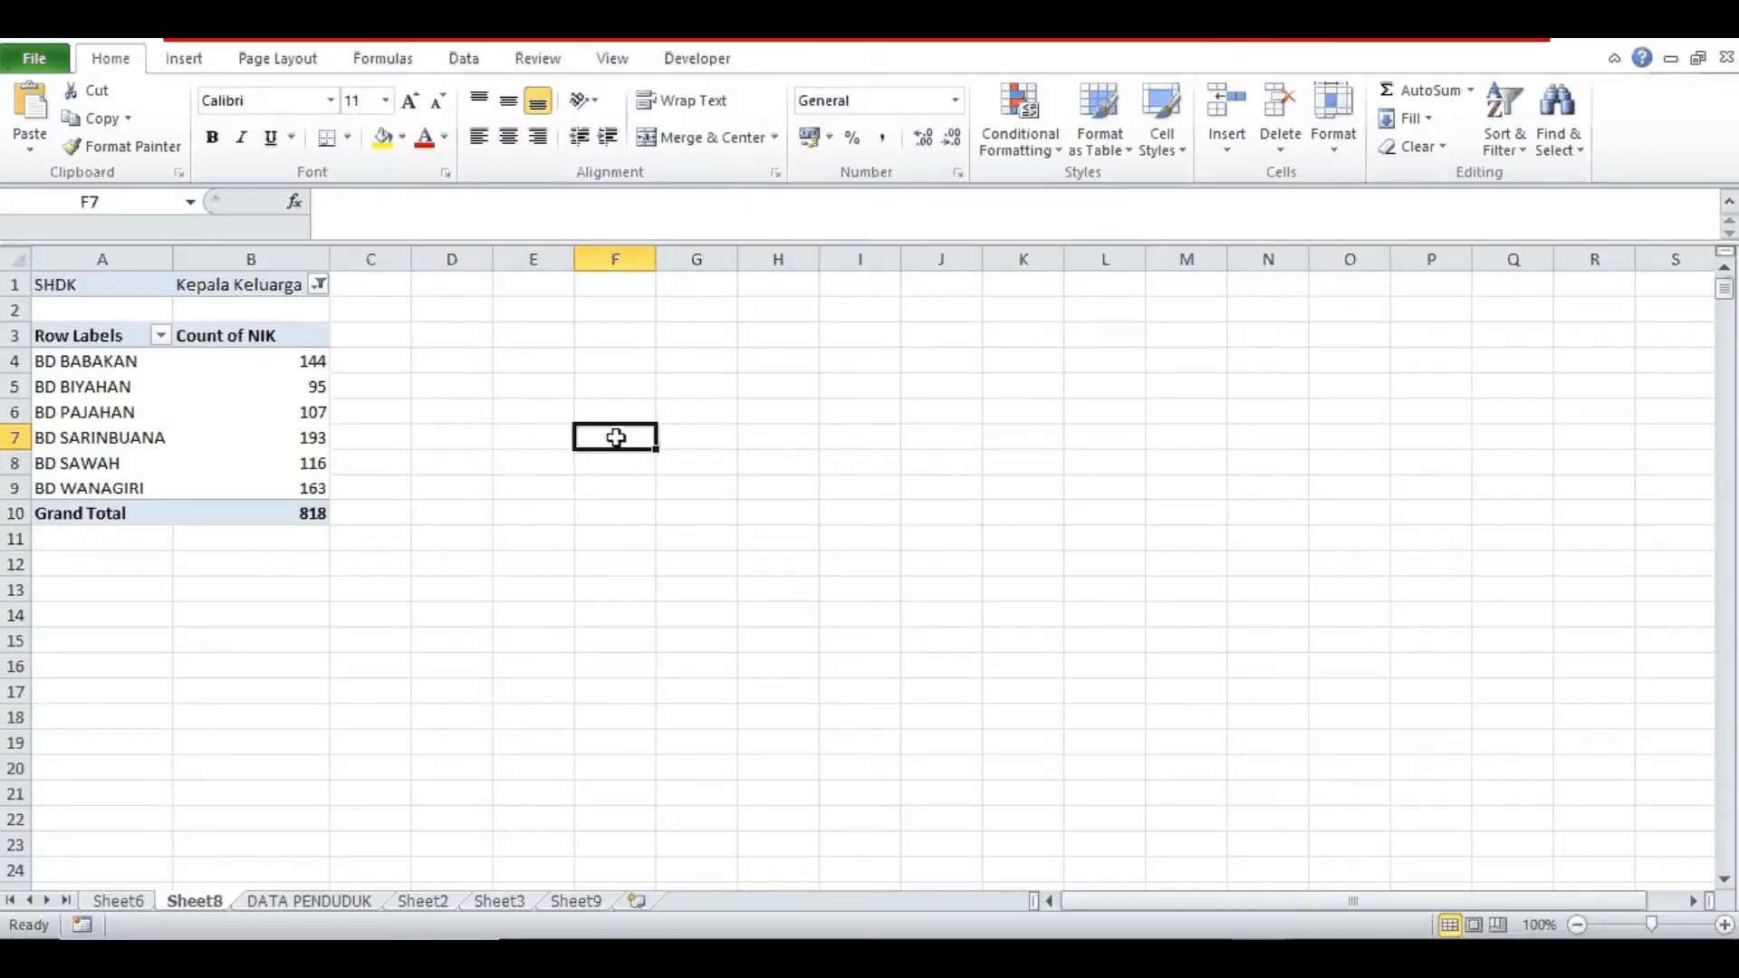
- Copy the village names and NIK counts in A4:B9 and paste them as values into Sheet2 starting at C8
left_click_drag(90, 367, 268, 481)
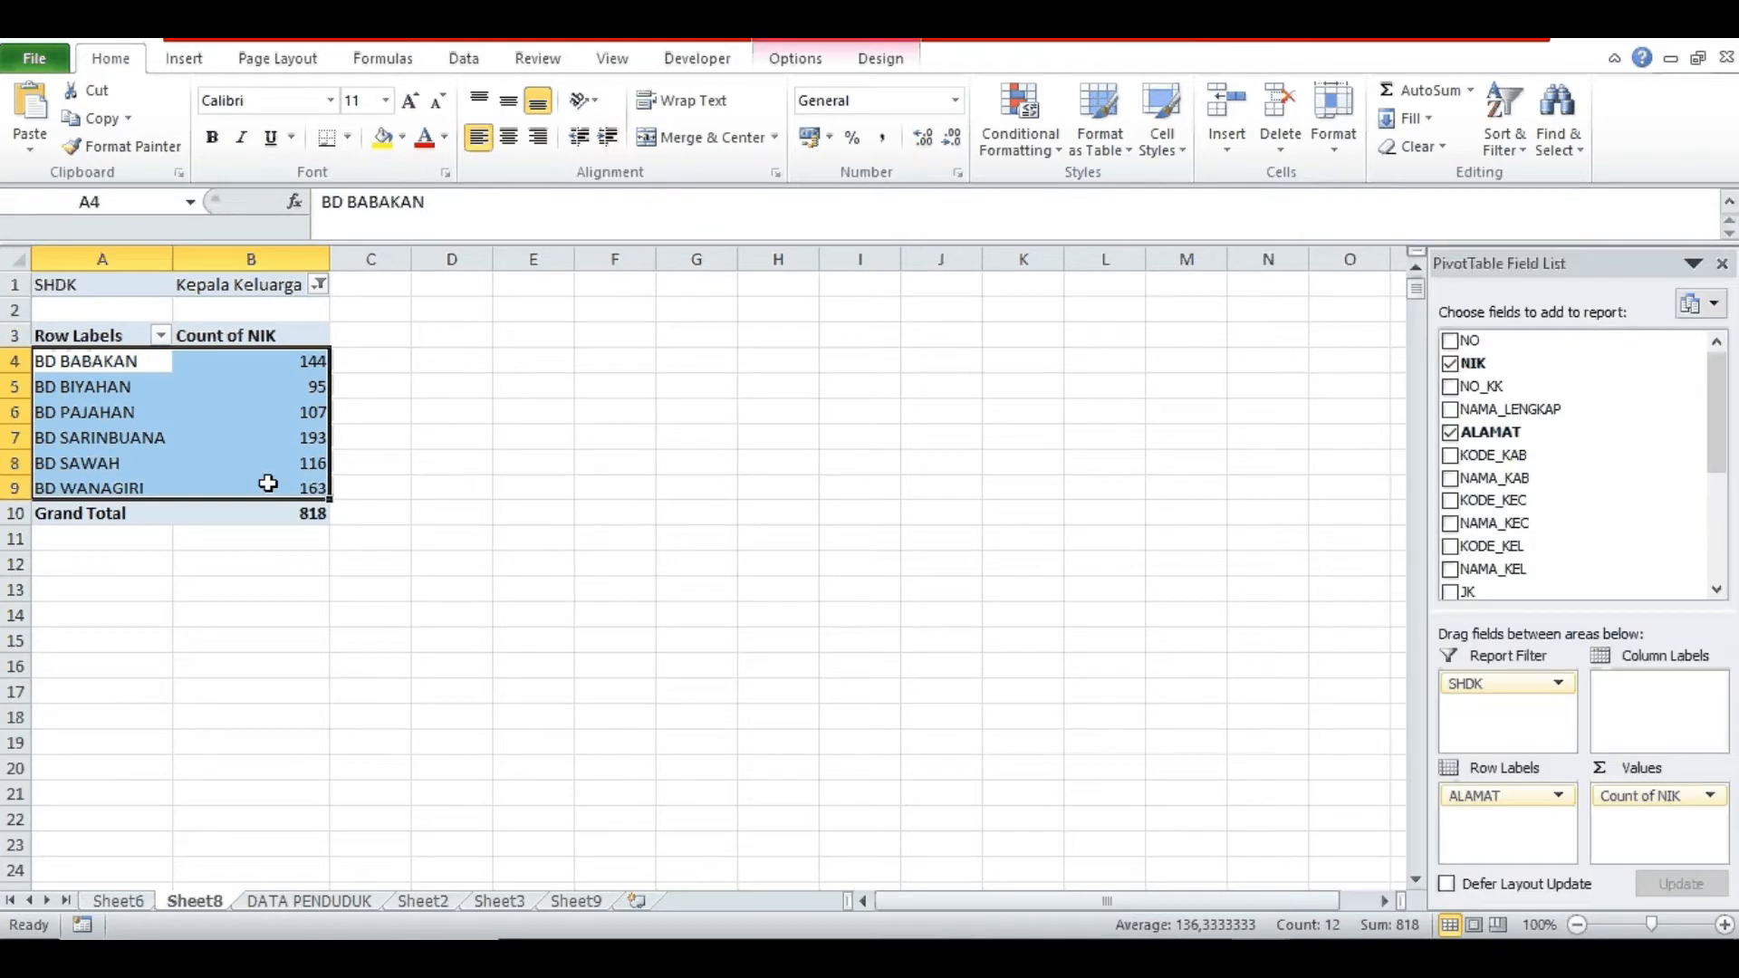
right_click(268, 483)
left_click(312, 499)
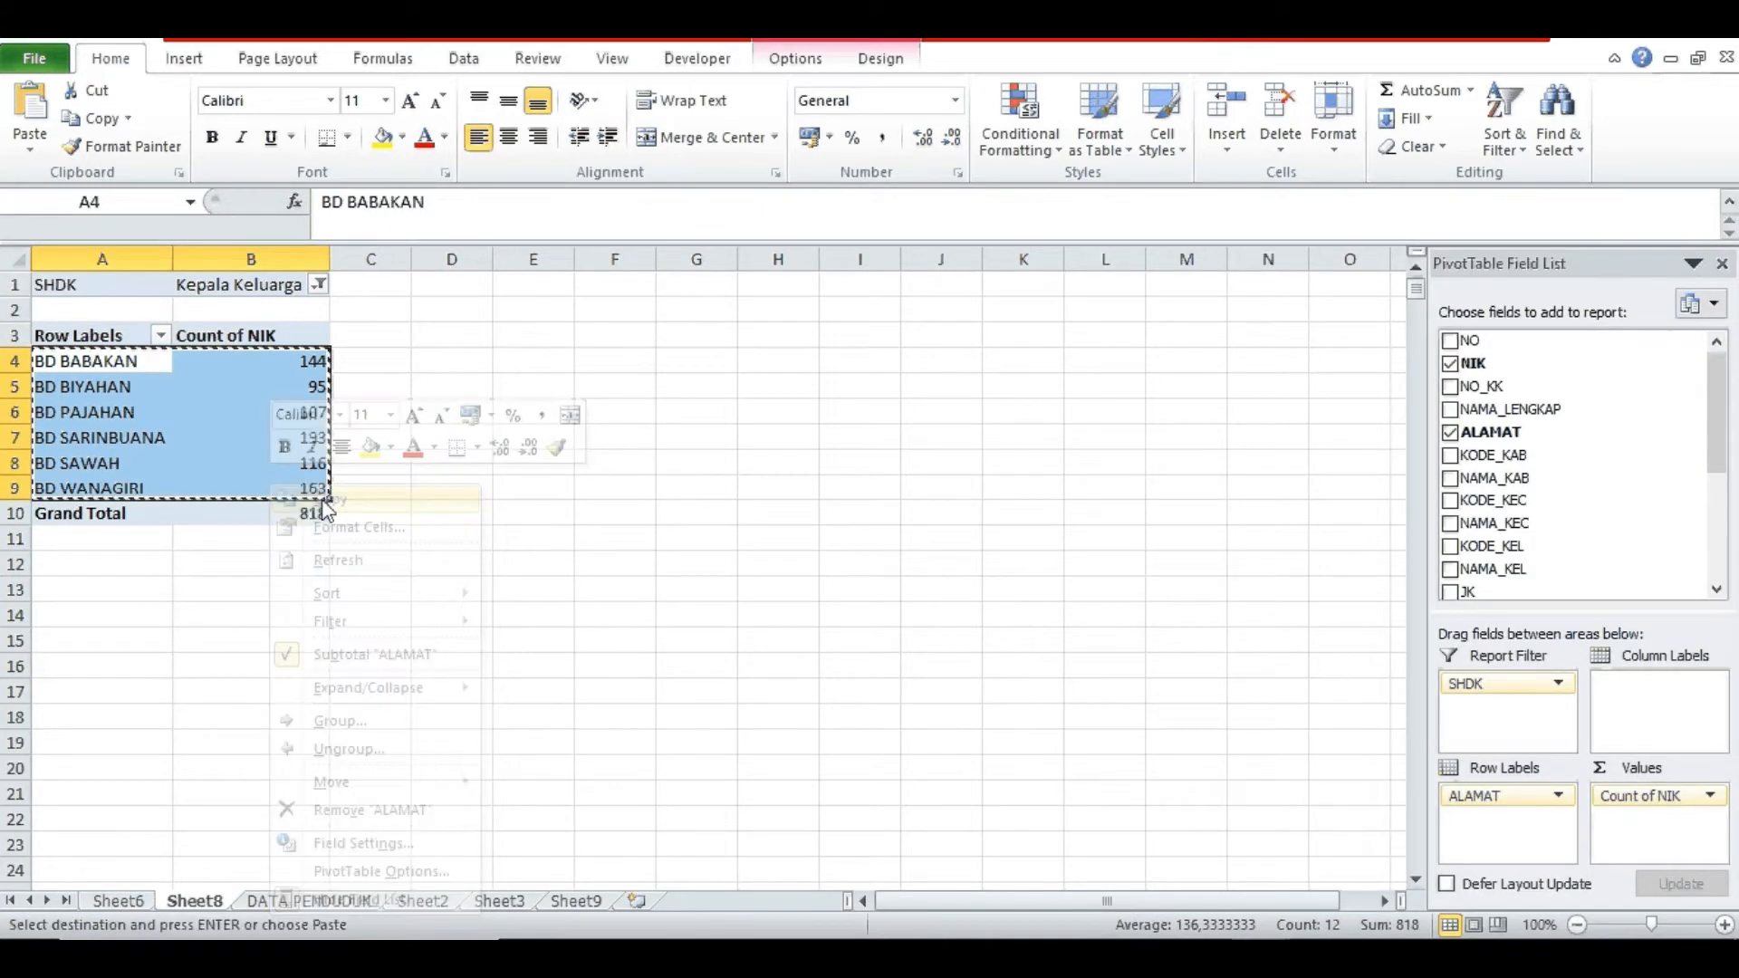
left_click(438, 898)
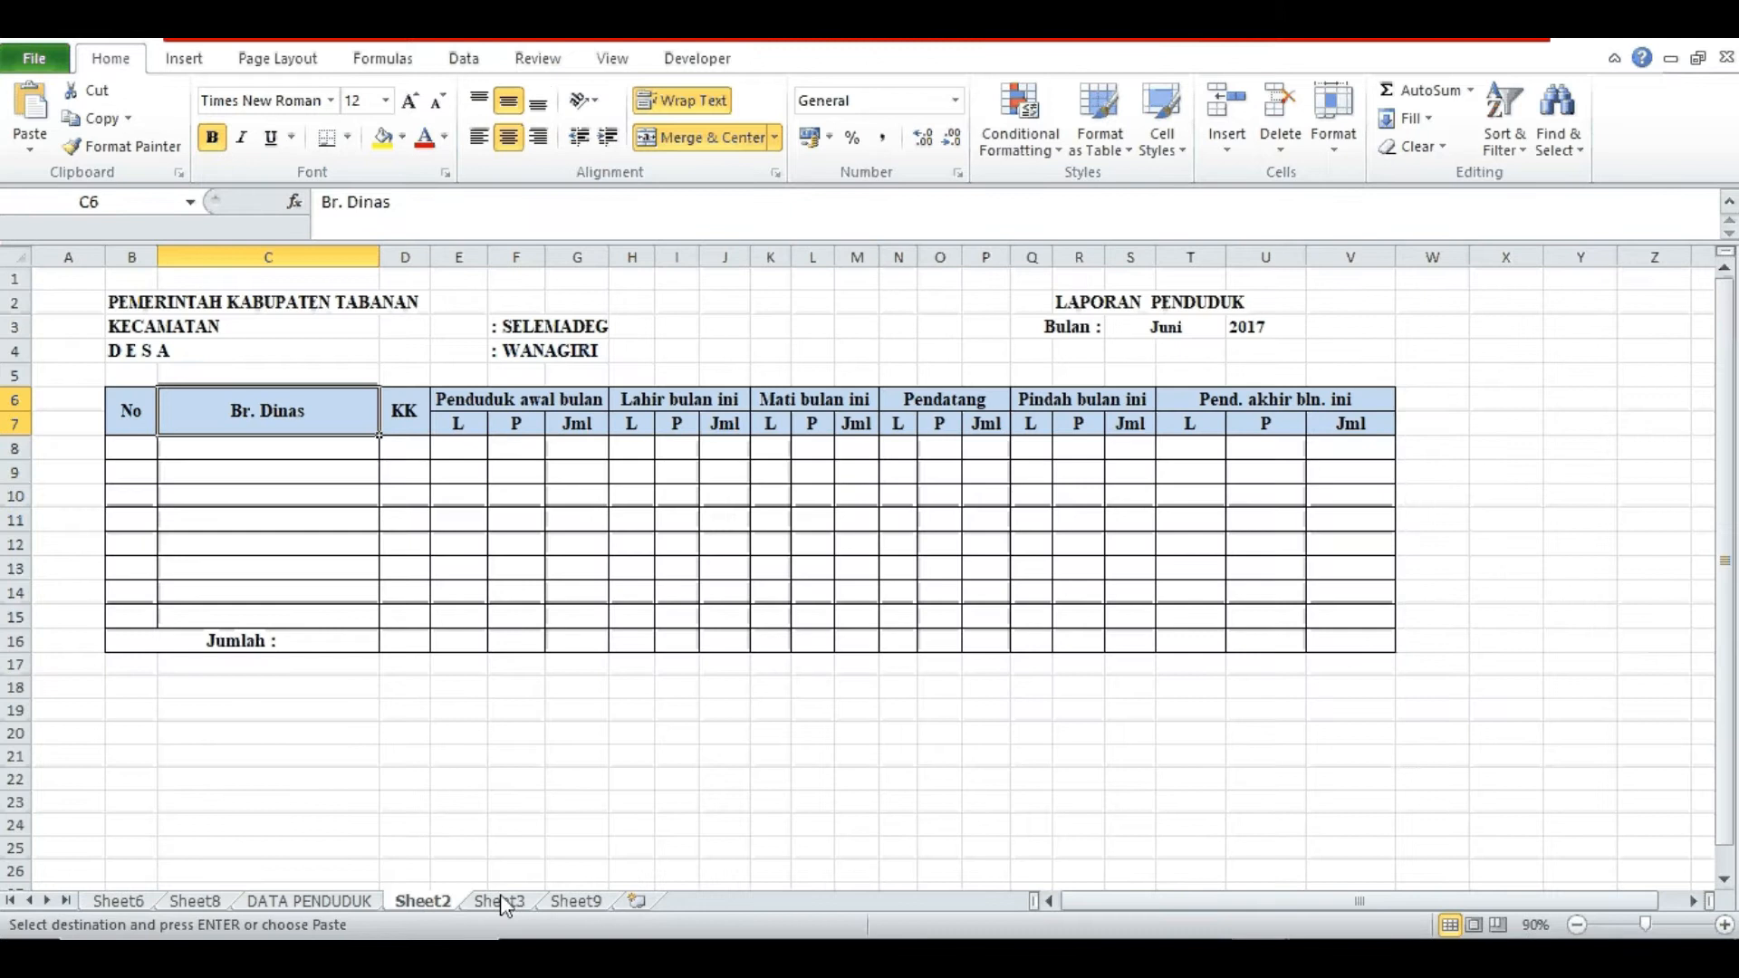
left_click(315, 453)
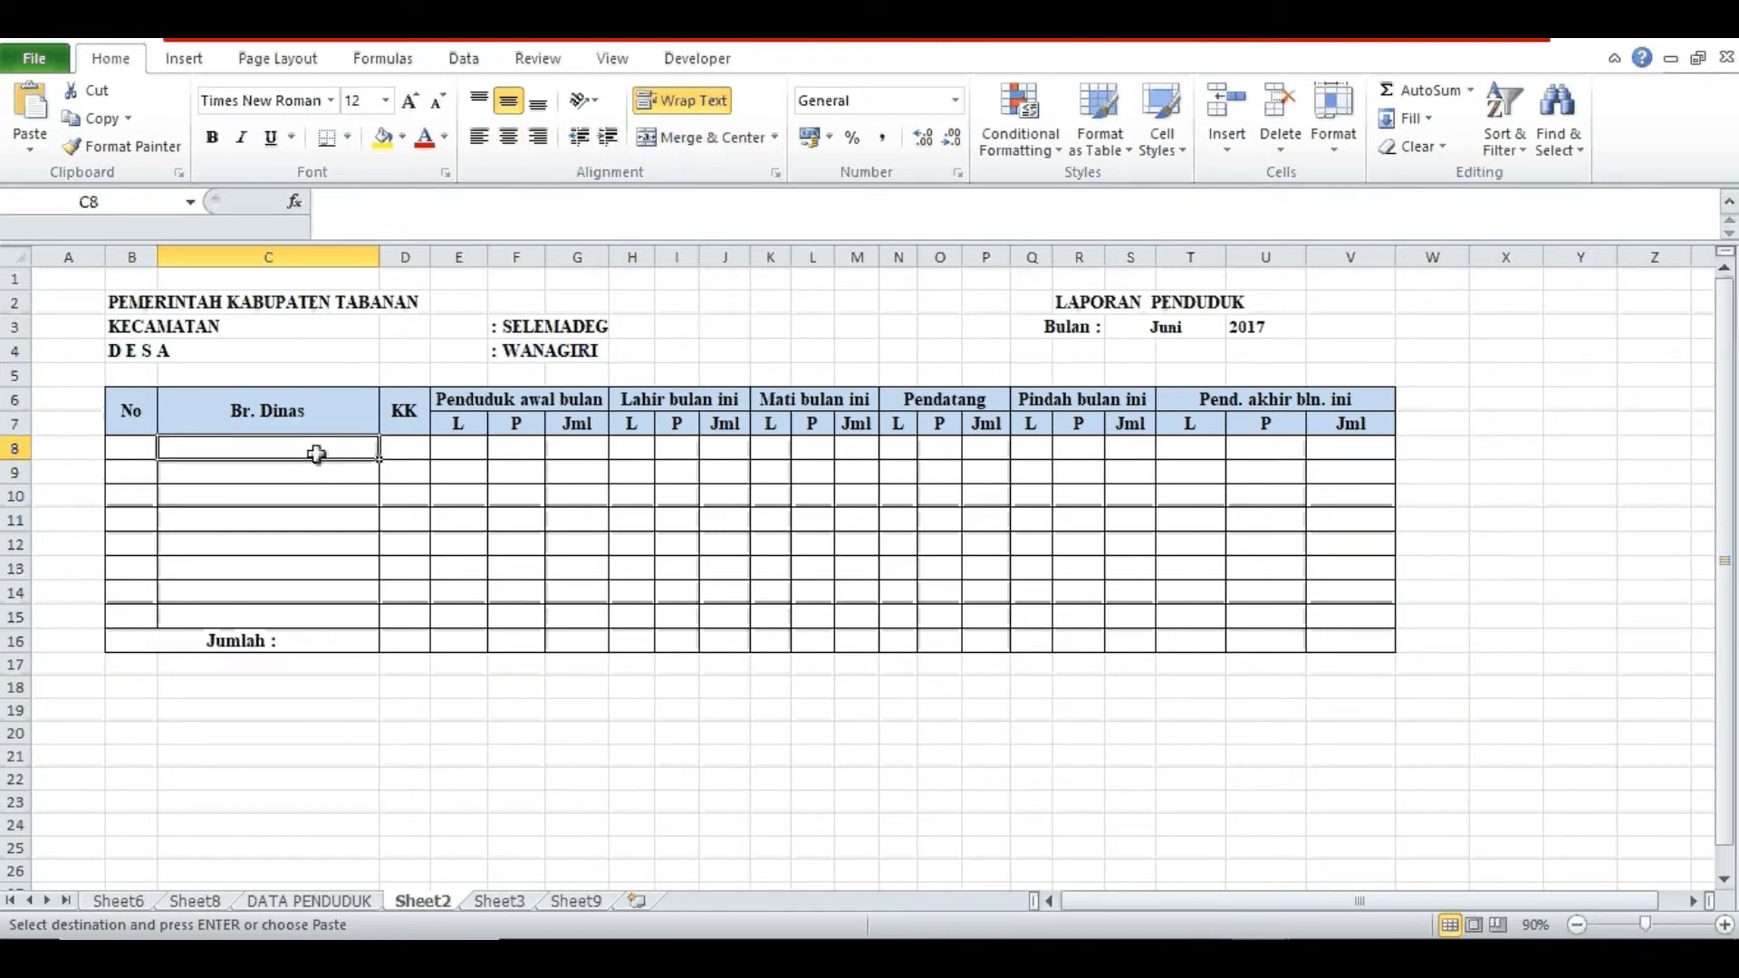
right_click(315, 454)
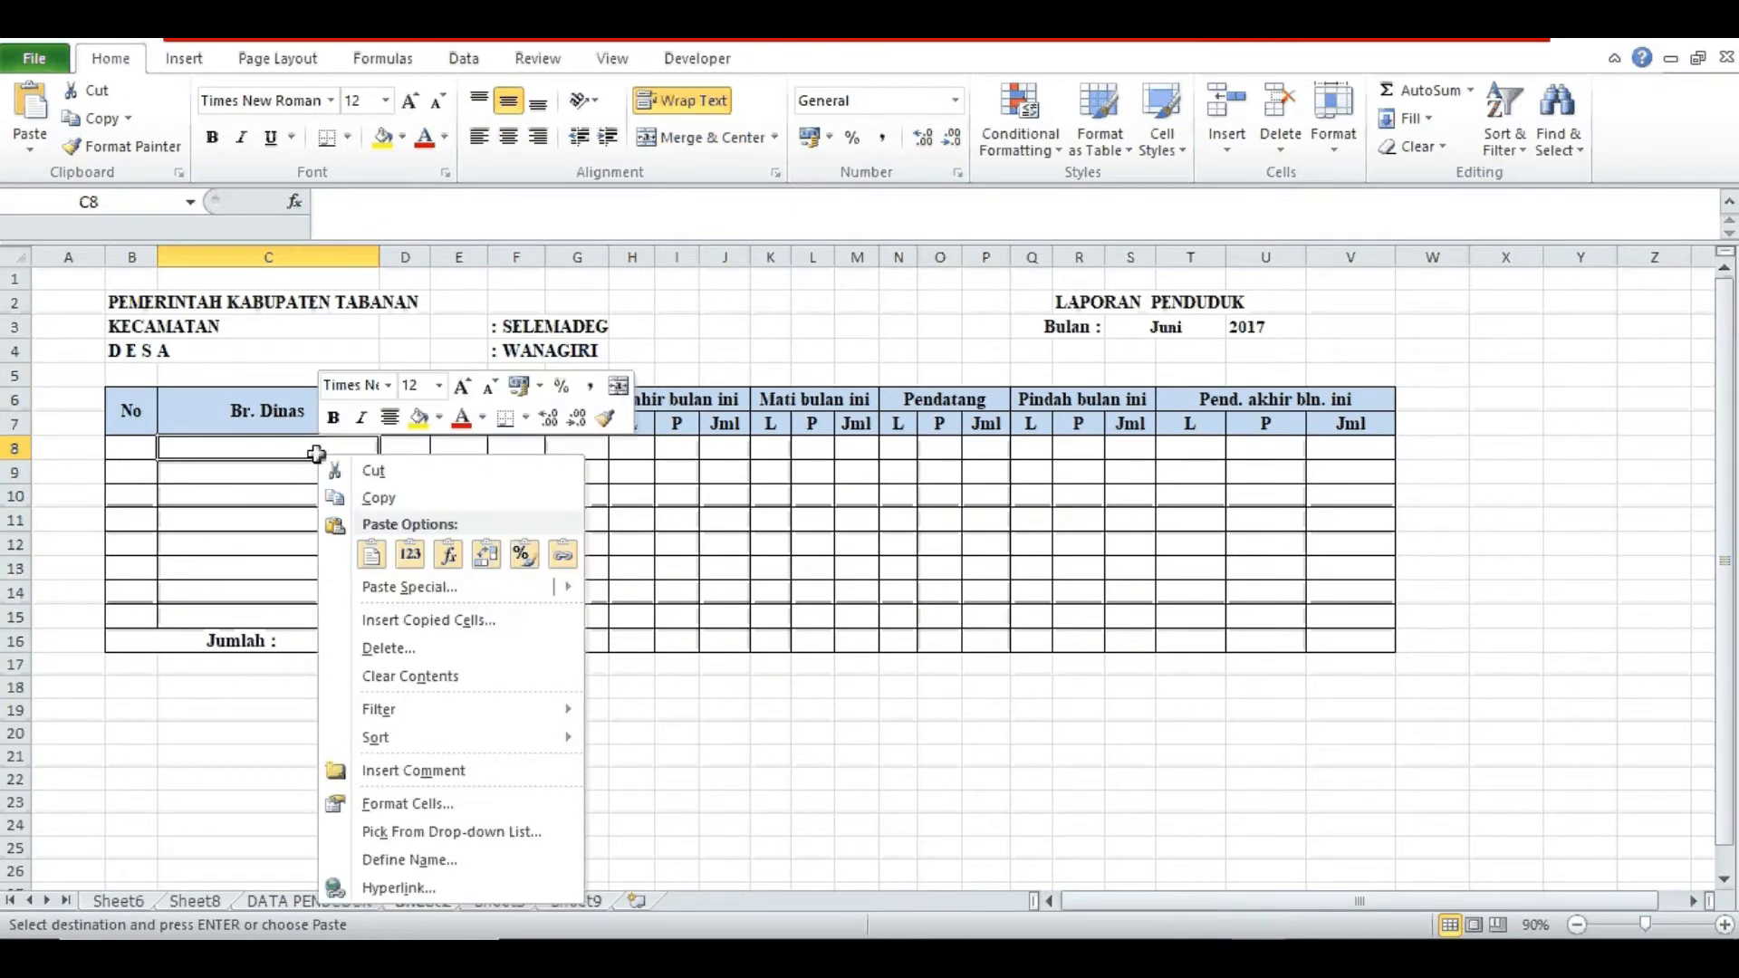
left_click(410, 557)
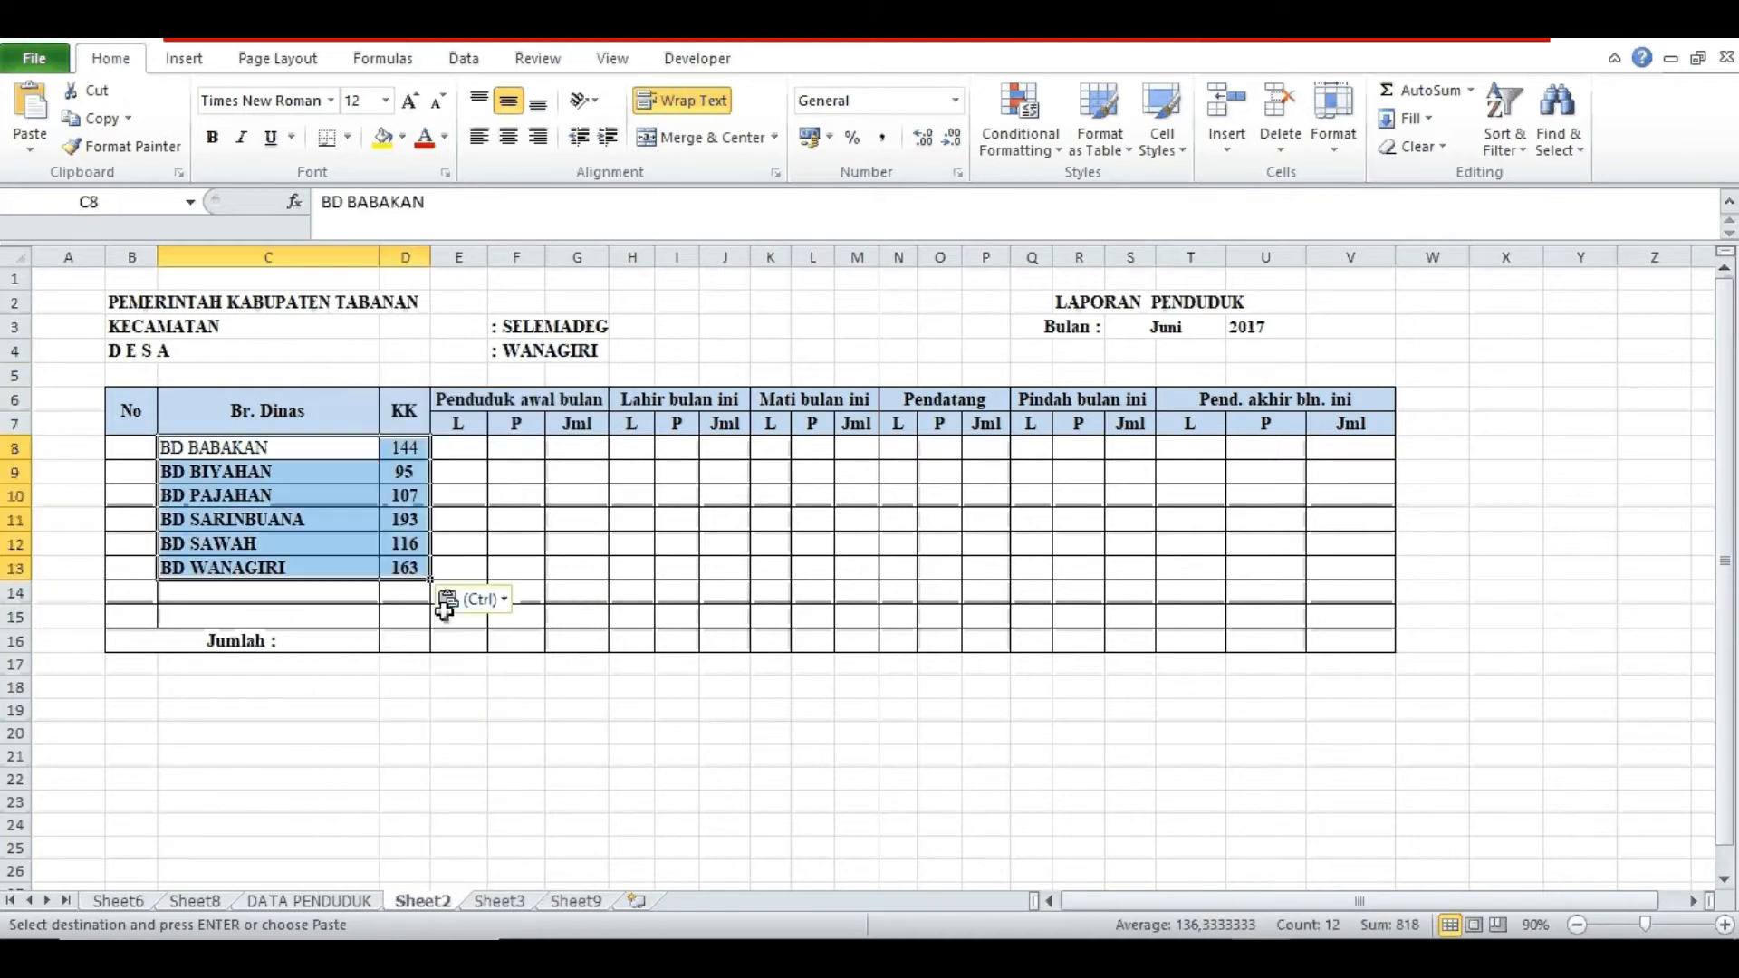
left_click(494, 775)
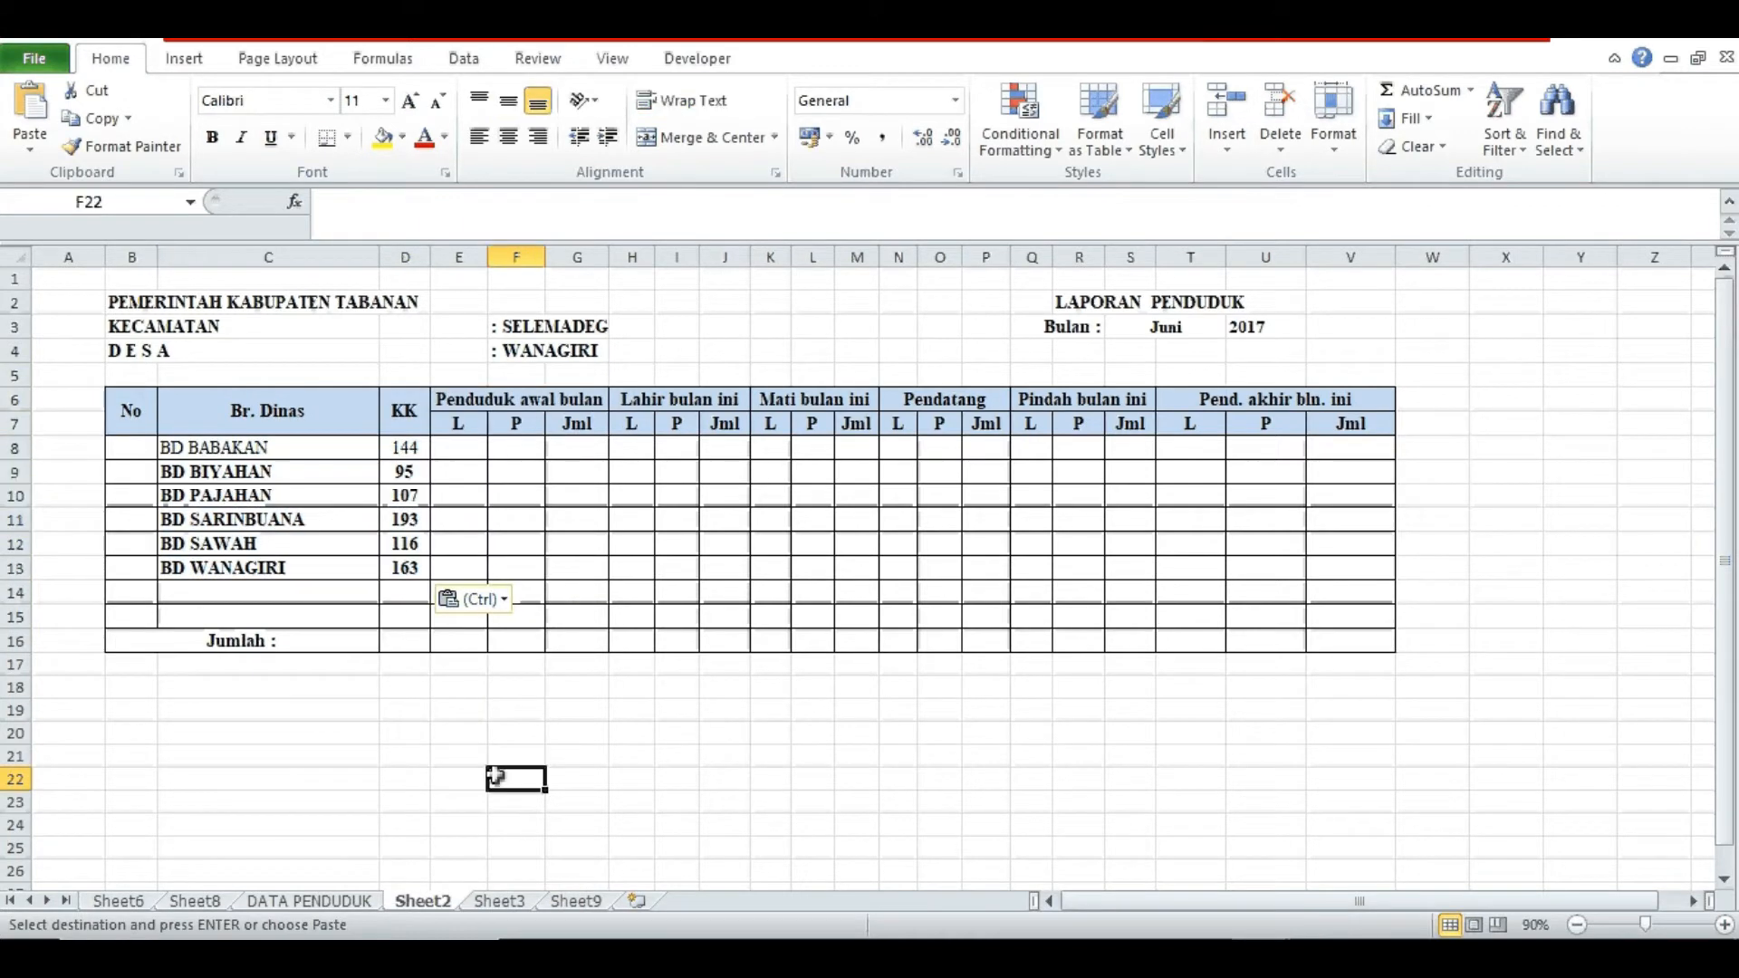
- Review the pasted Br. Dinas and KK entries and the report headings from Penduduk awal bulan to Pend. akhir bln. ini
left_click(271, 448)
left_click_drag(271, 448, 399, 573)
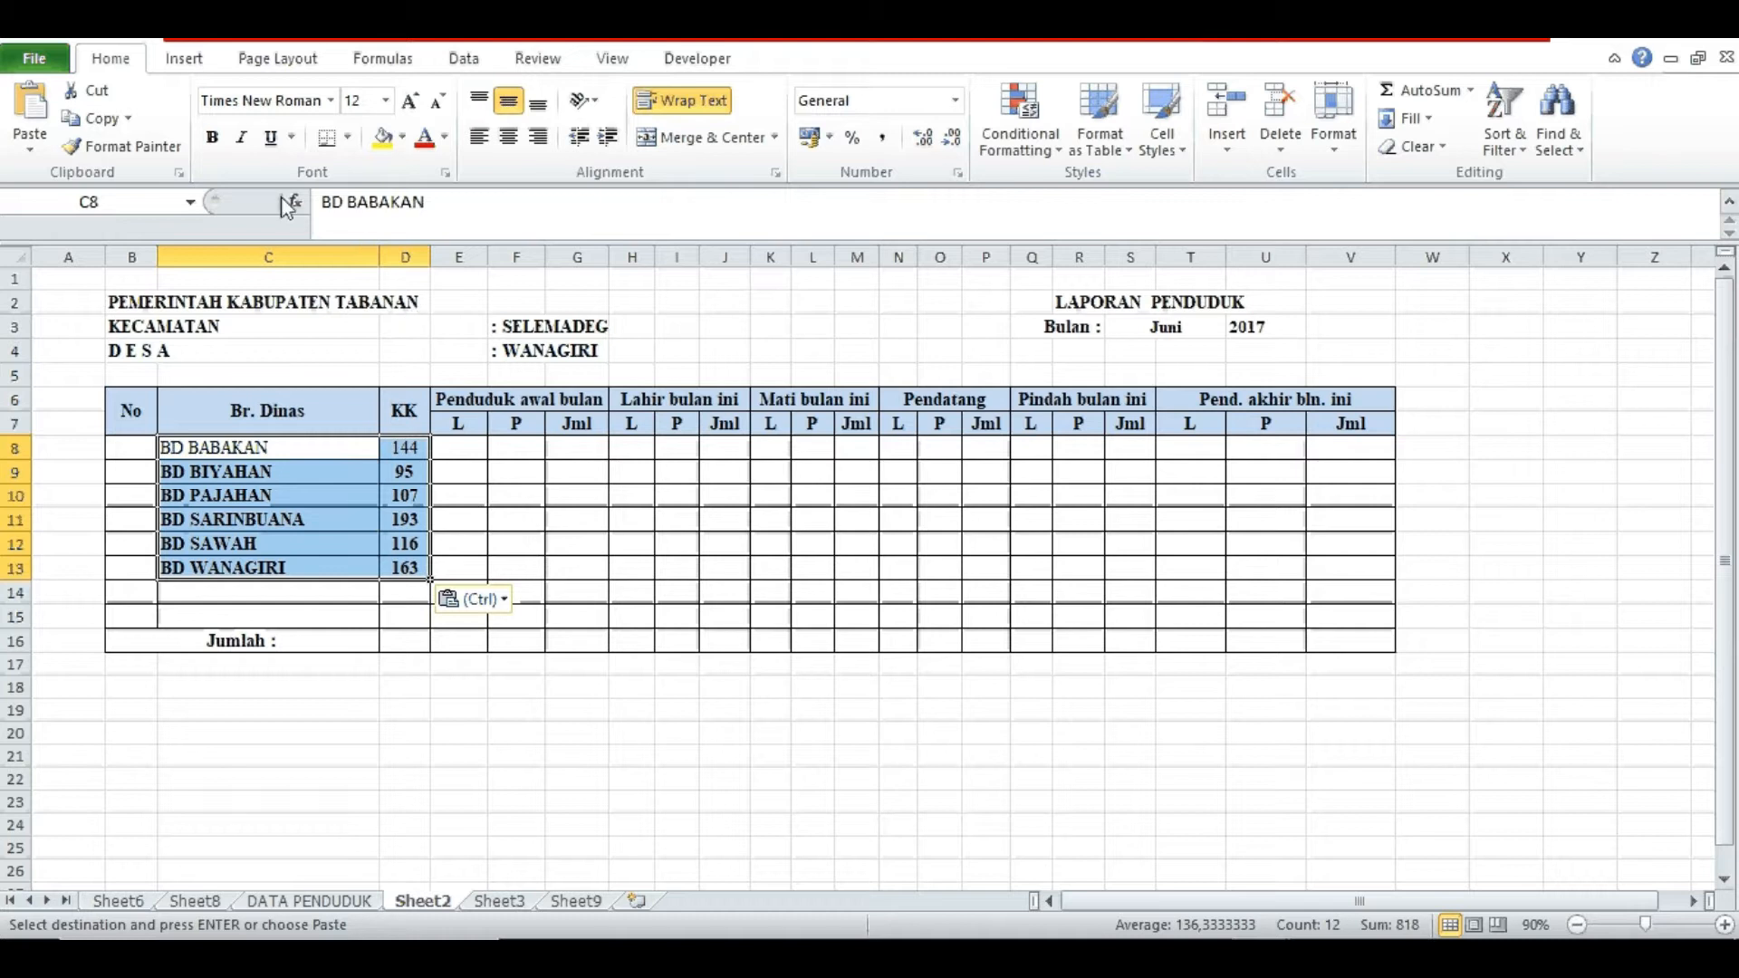
left_click(403, 448)
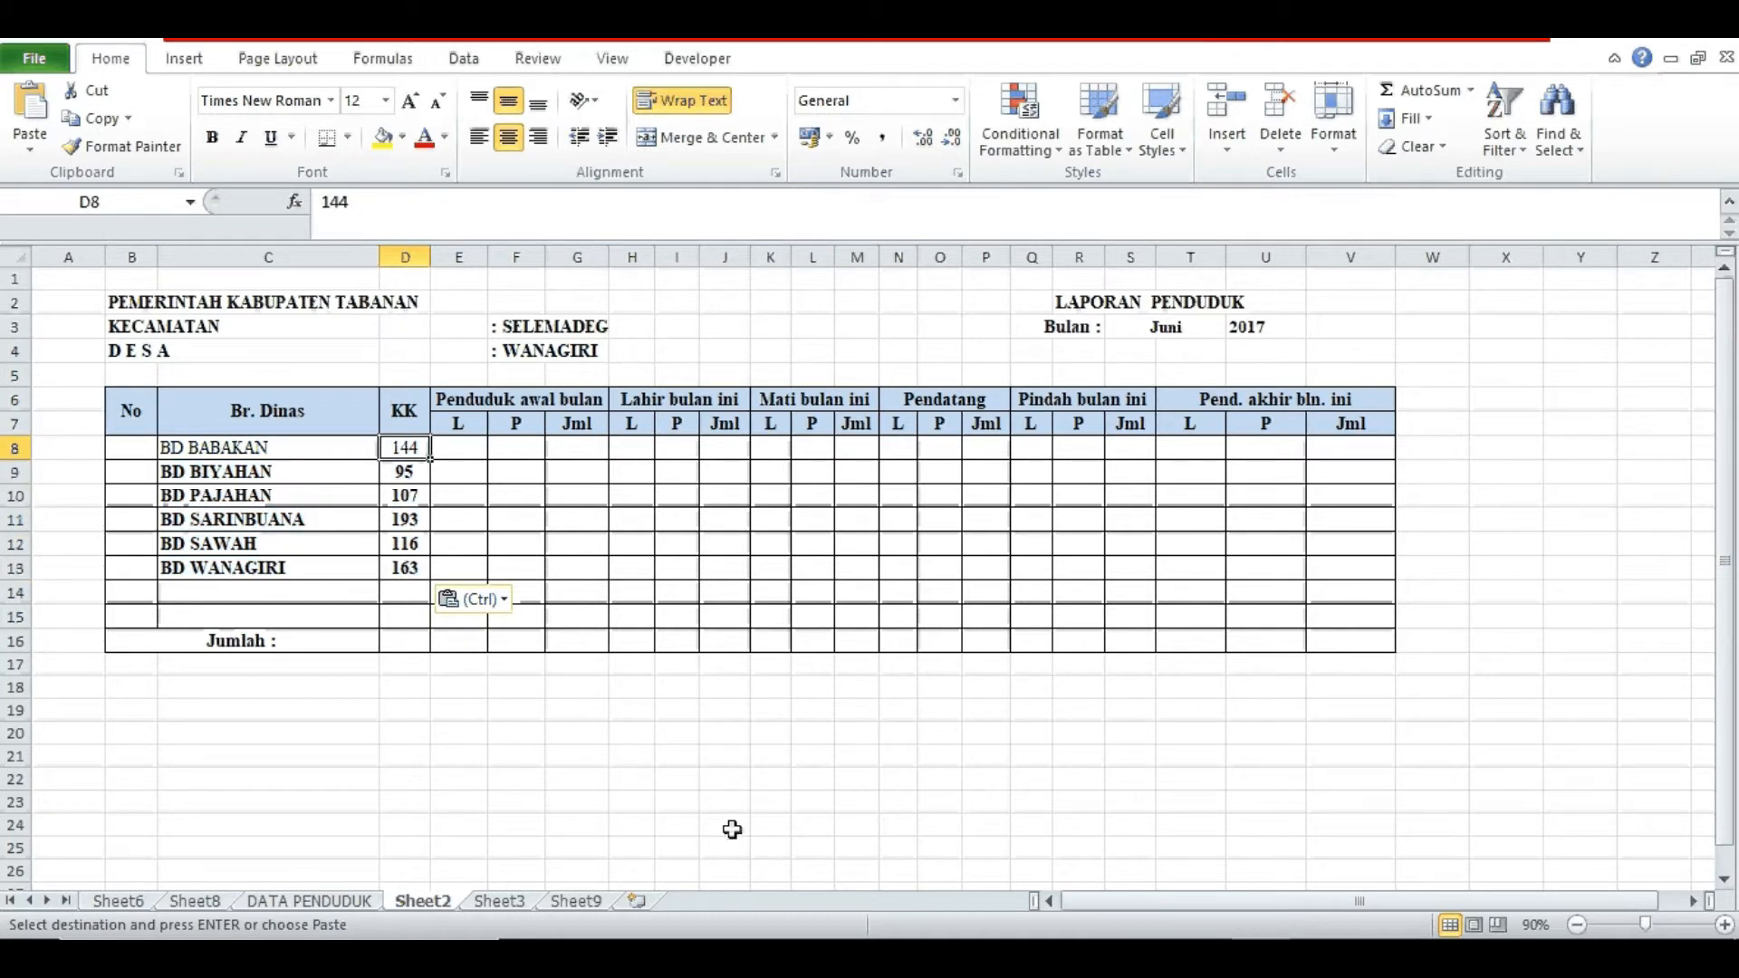
key("Right")
key("Up")
key("Up")
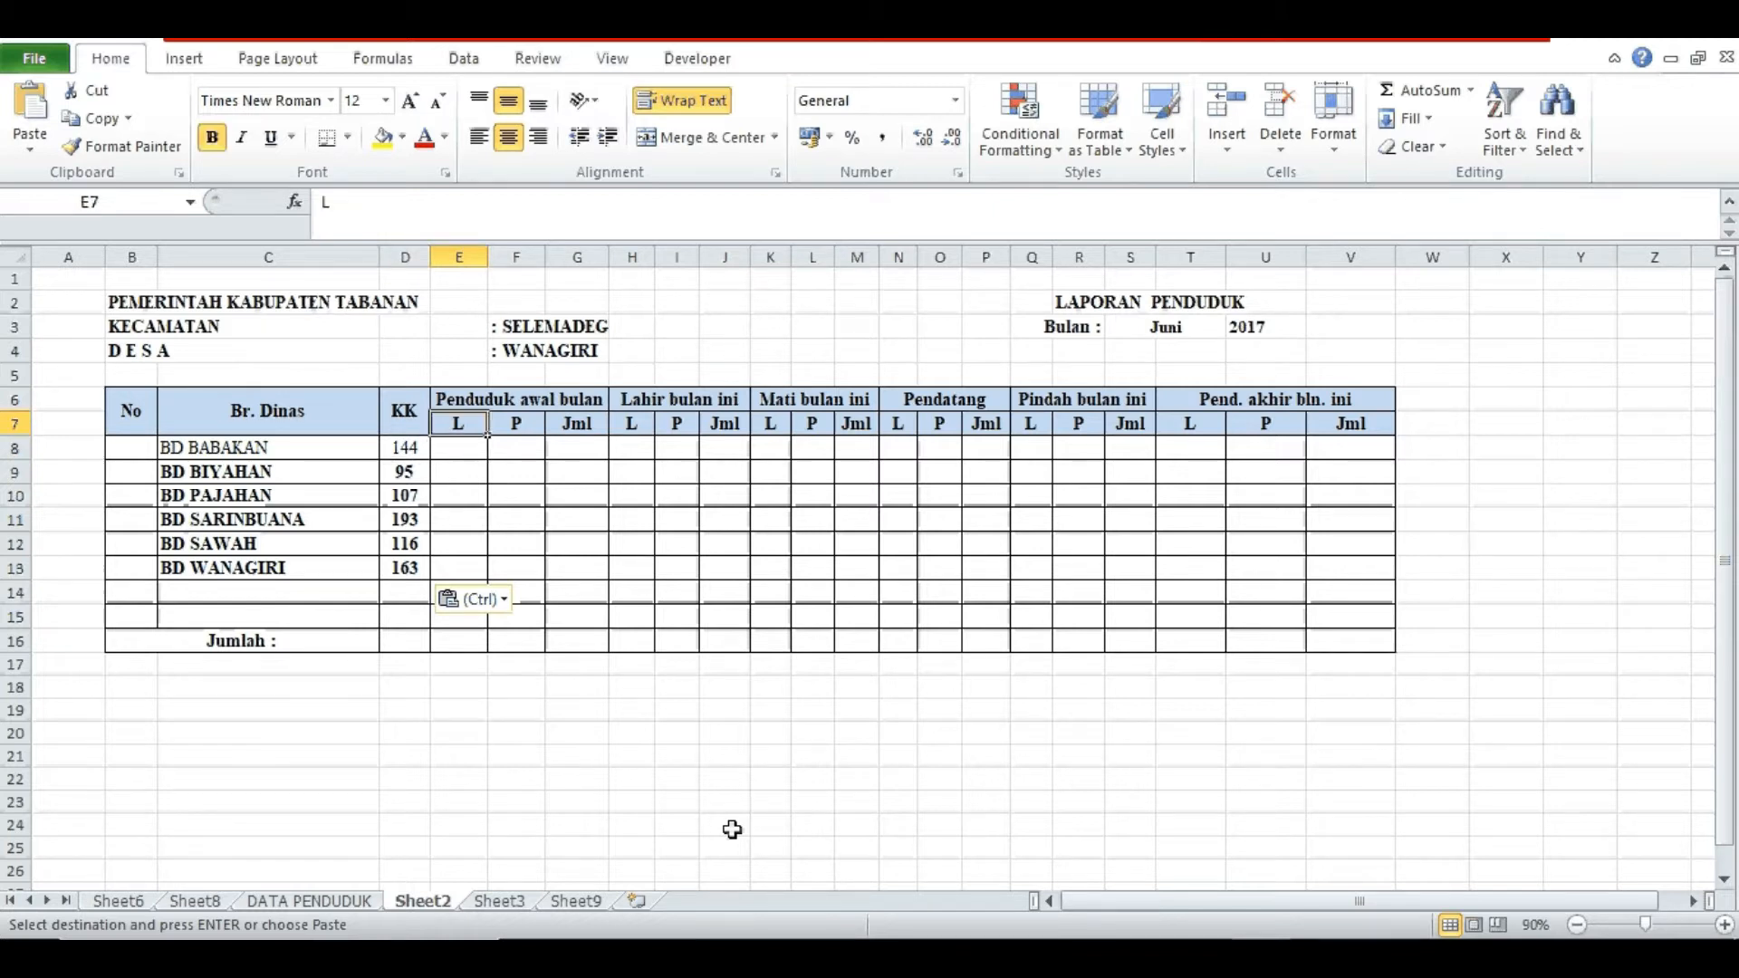
key("Down")
key("Down")
key("Right")
key("Right")
key("Right")
key("Right")
key("Right")
key("Right")
key("Right")
key("Up")
key("Up")
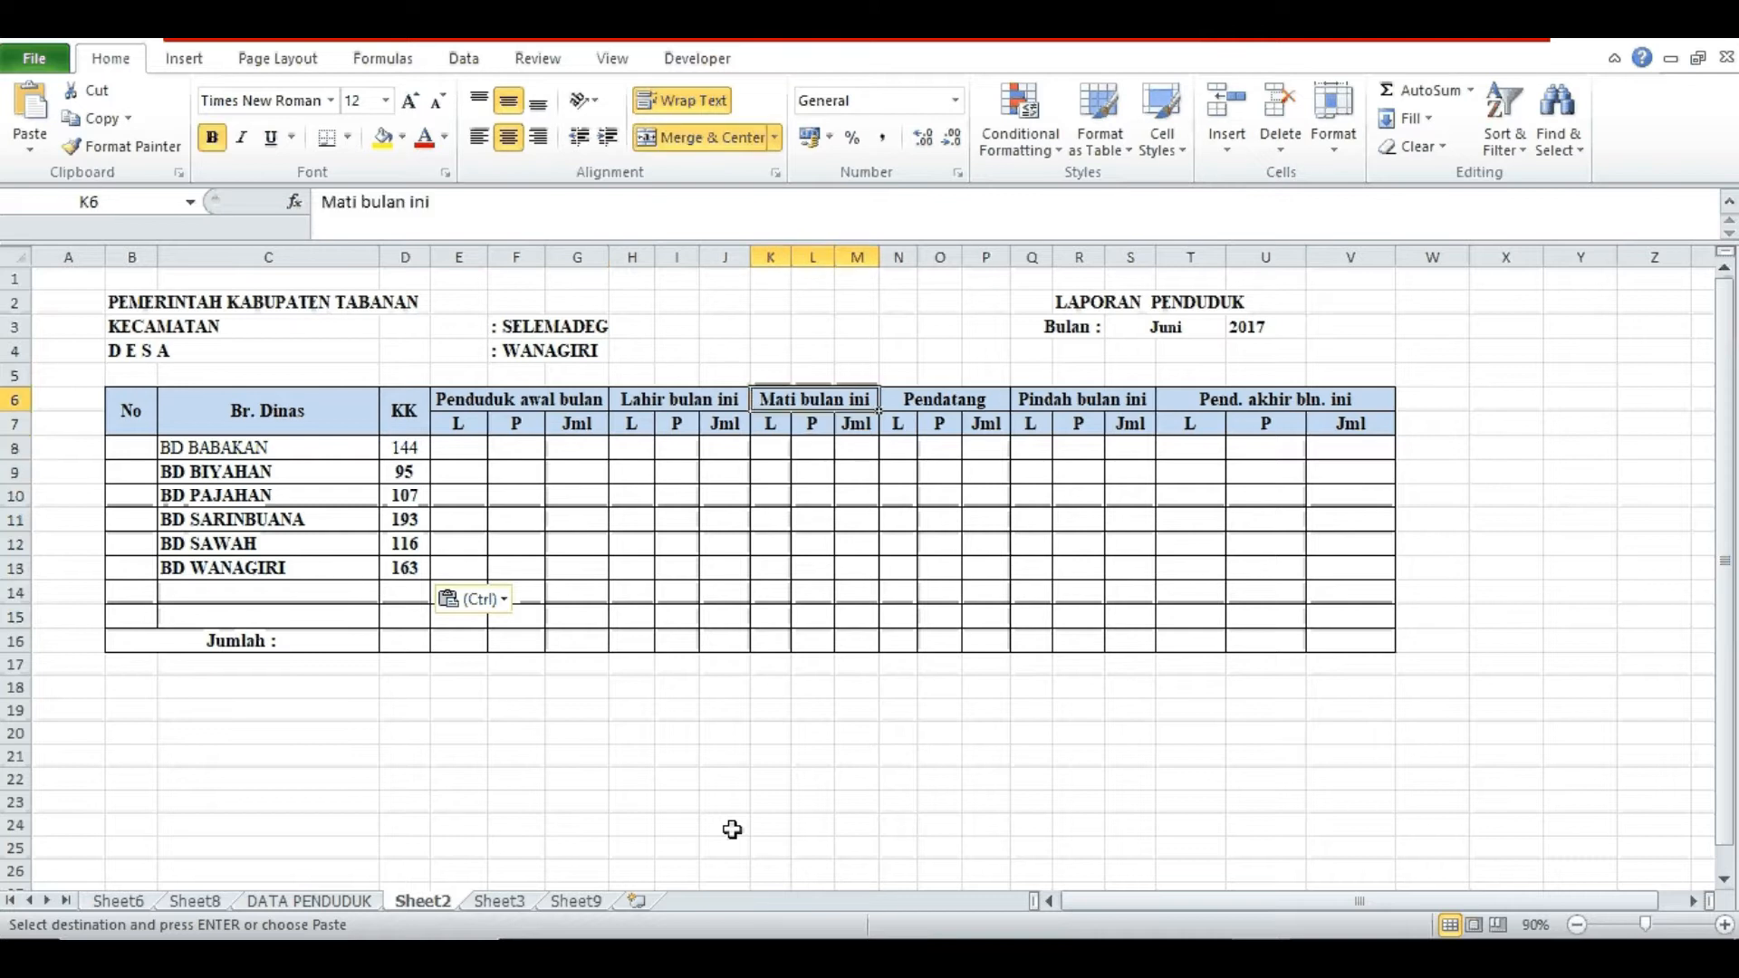
key("Left")
key("Right")
key("Right")
key("Right")
key("Right")
key("Down")
key("Down")
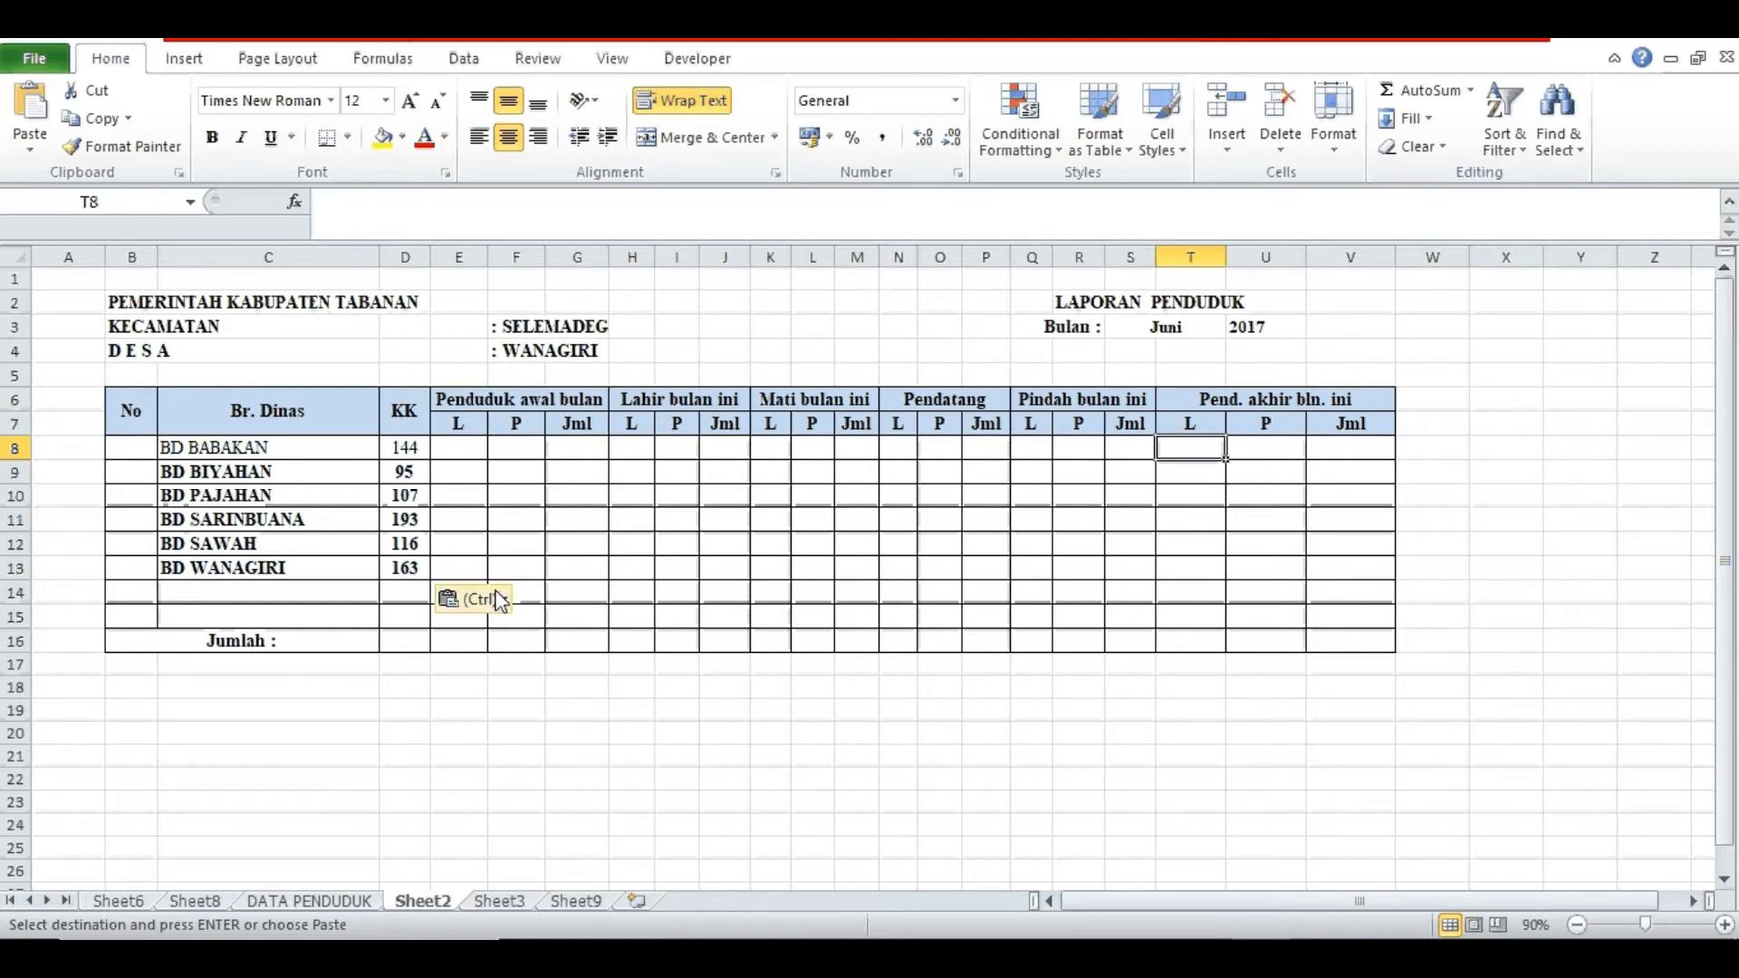
left_click(559, 398)
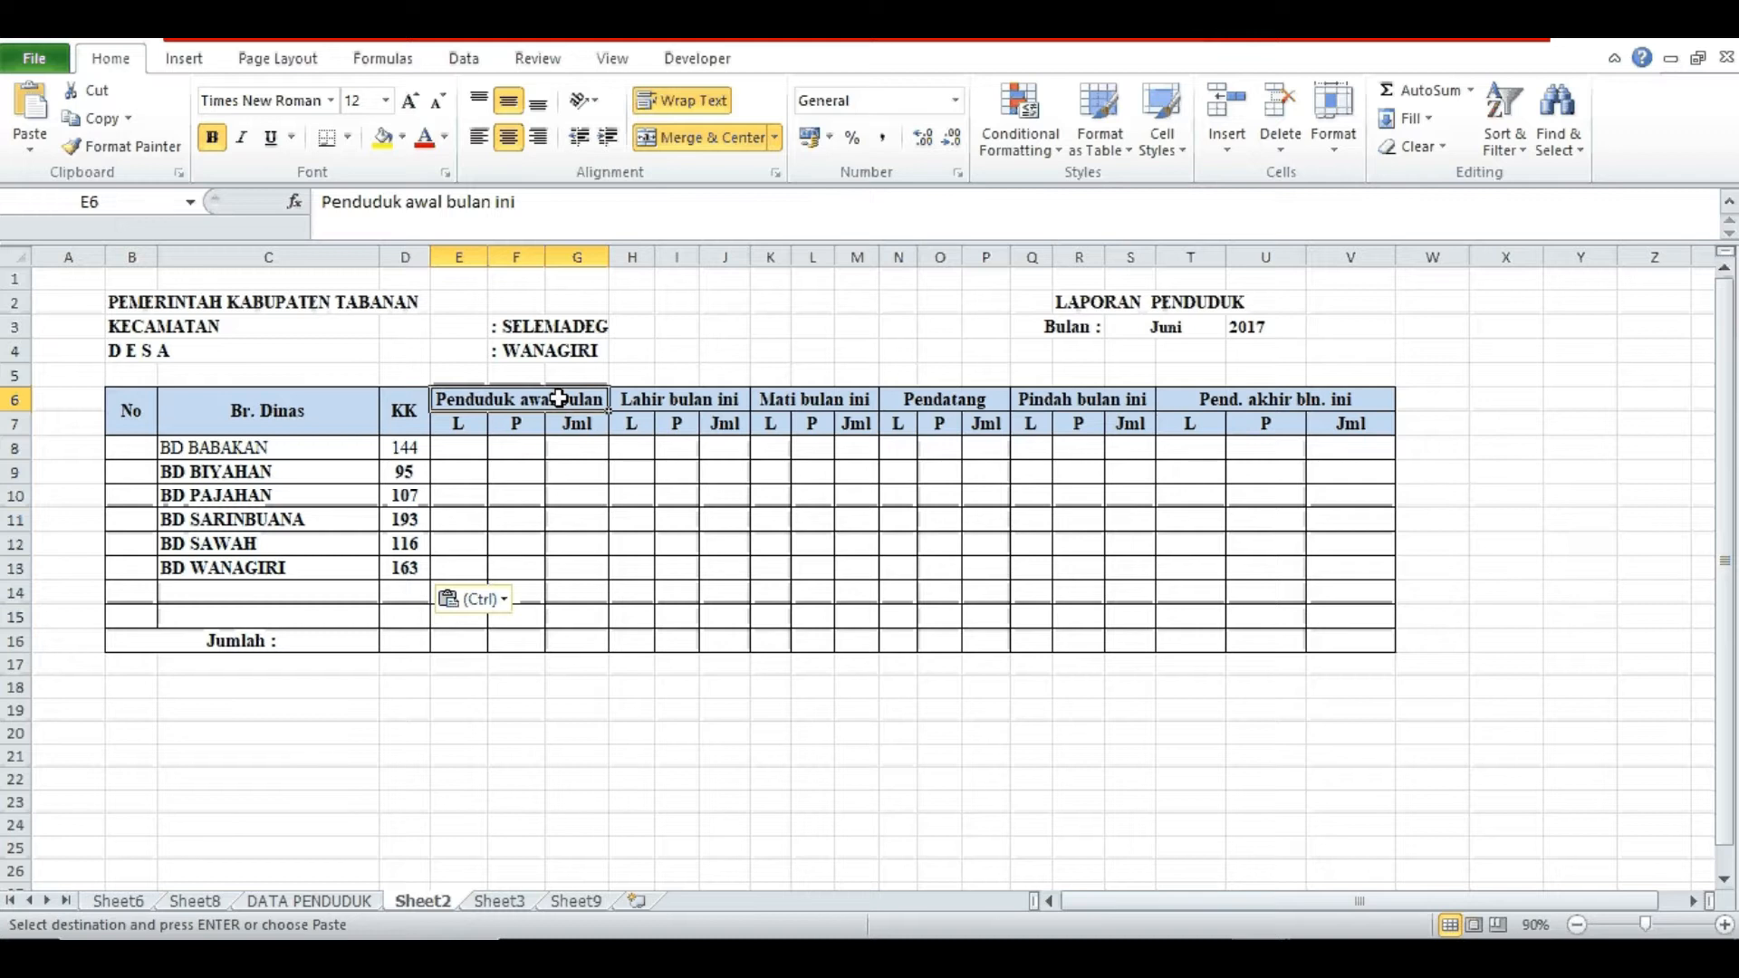
- Duplicate the Sheet8 PivotTable by copying columns A:B and pasting them at column E
left_click(207, 901)
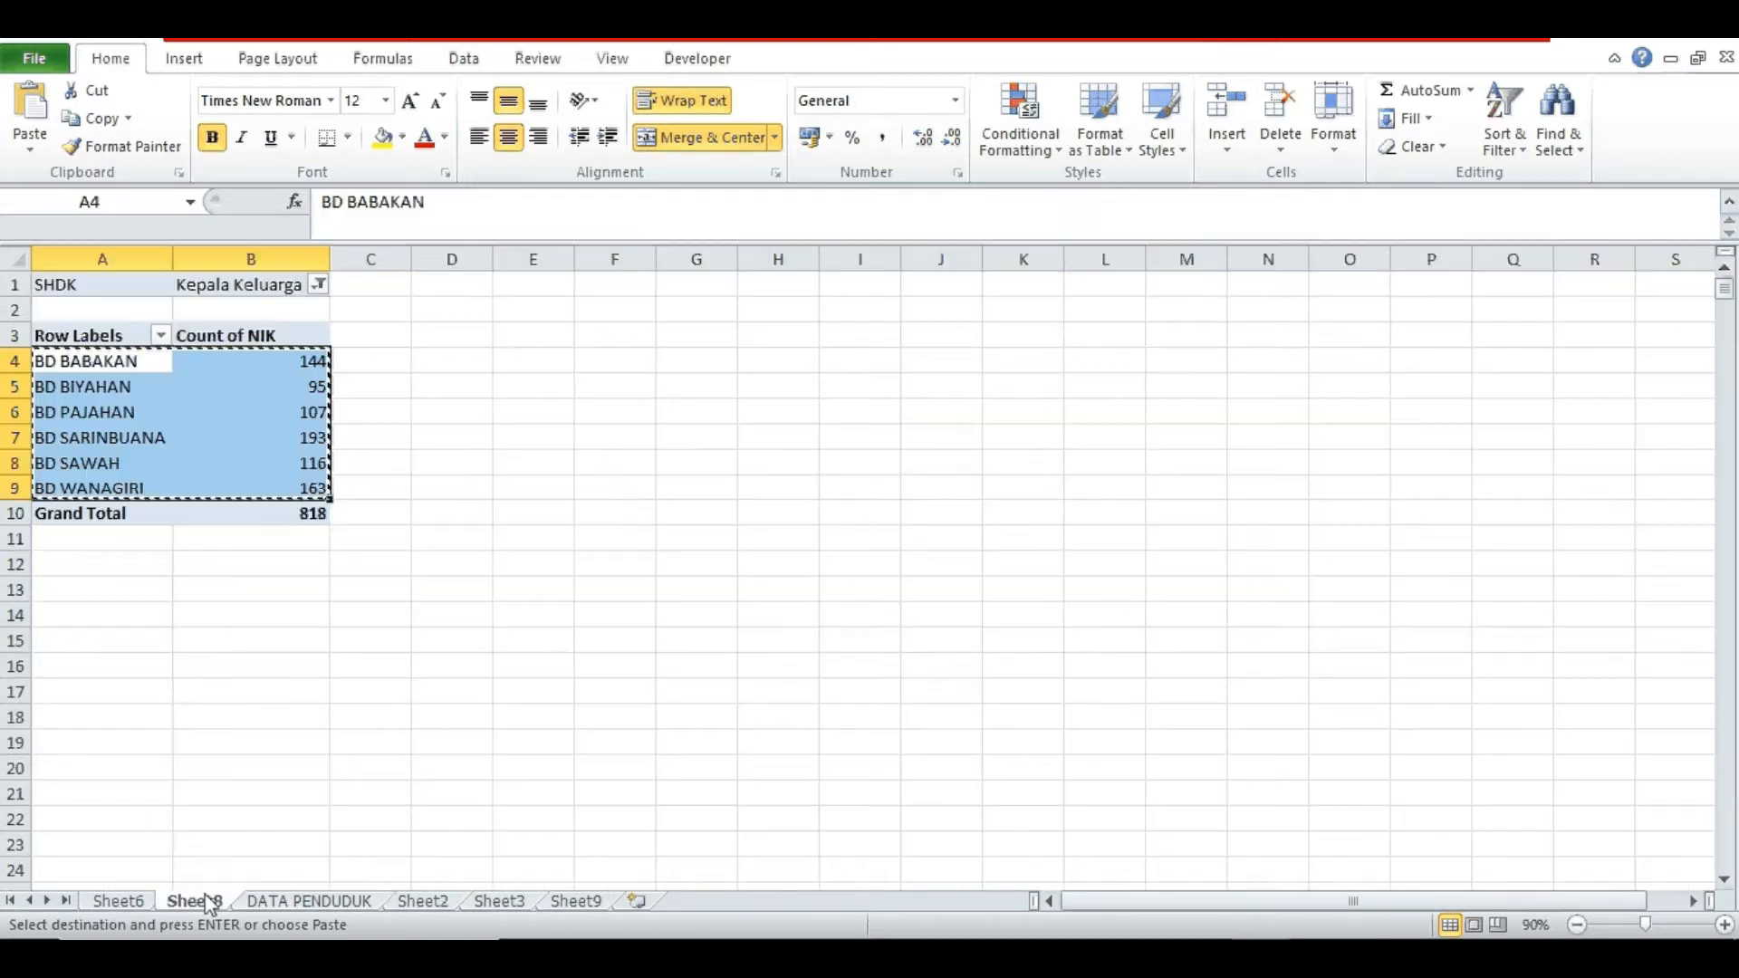
left_click(296, 427)
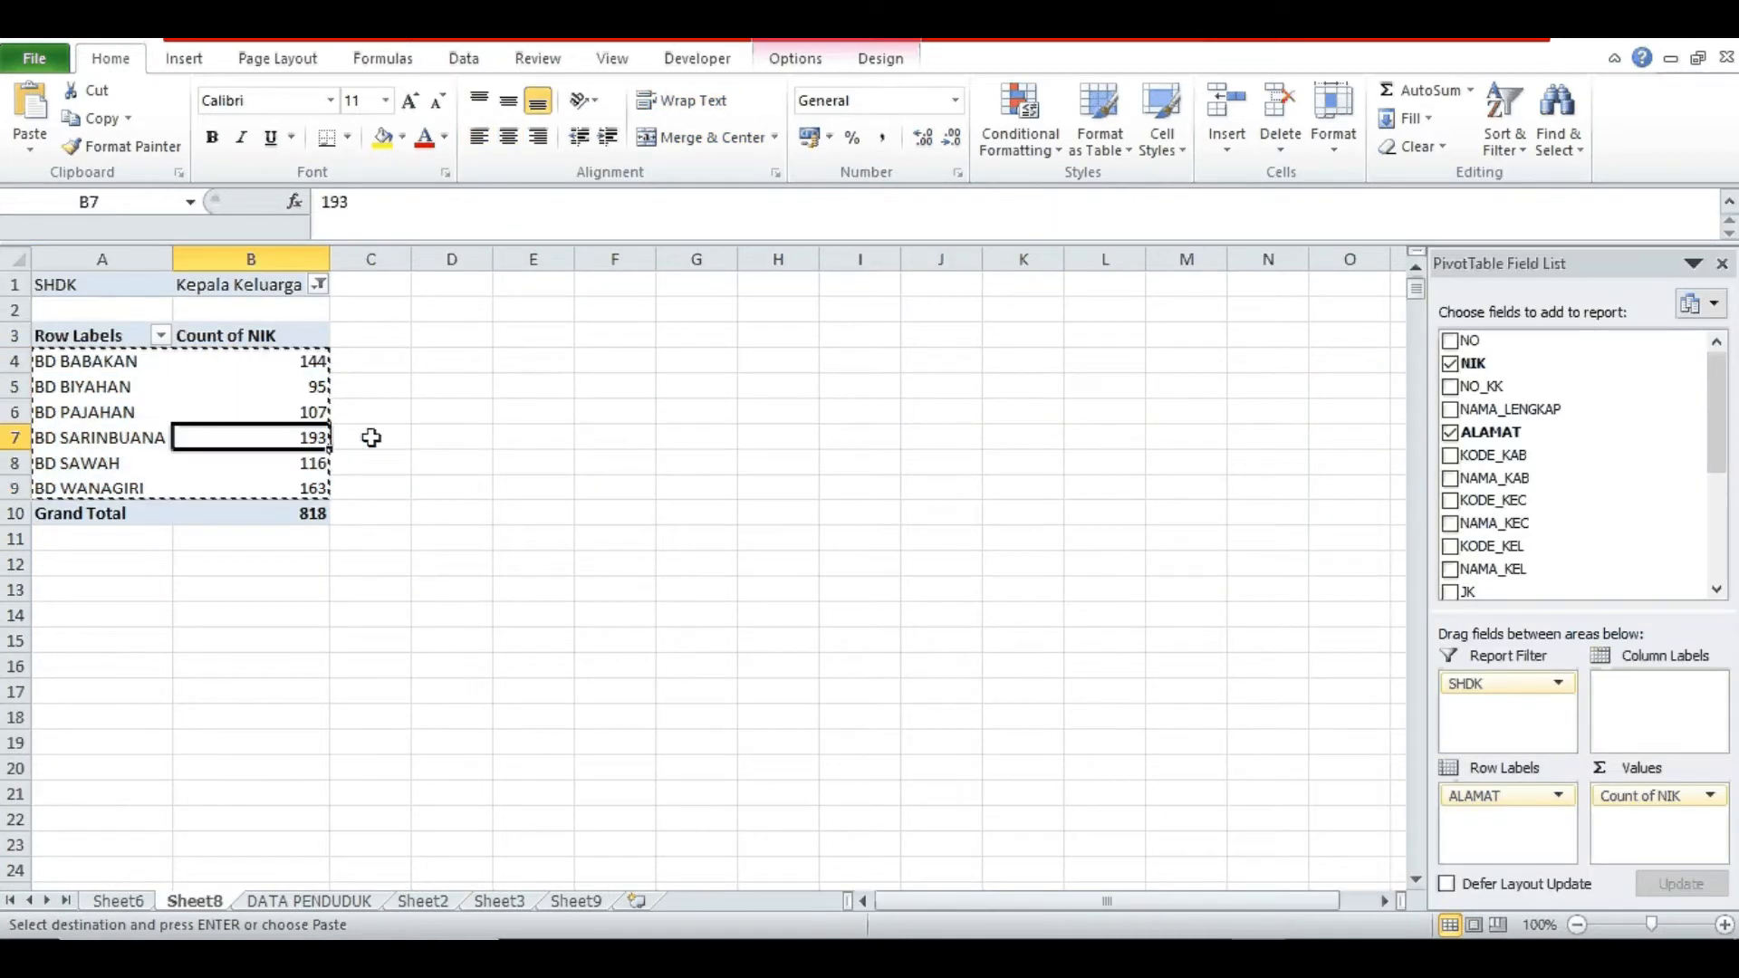
left_click_drag(103, 259, 280, 258)
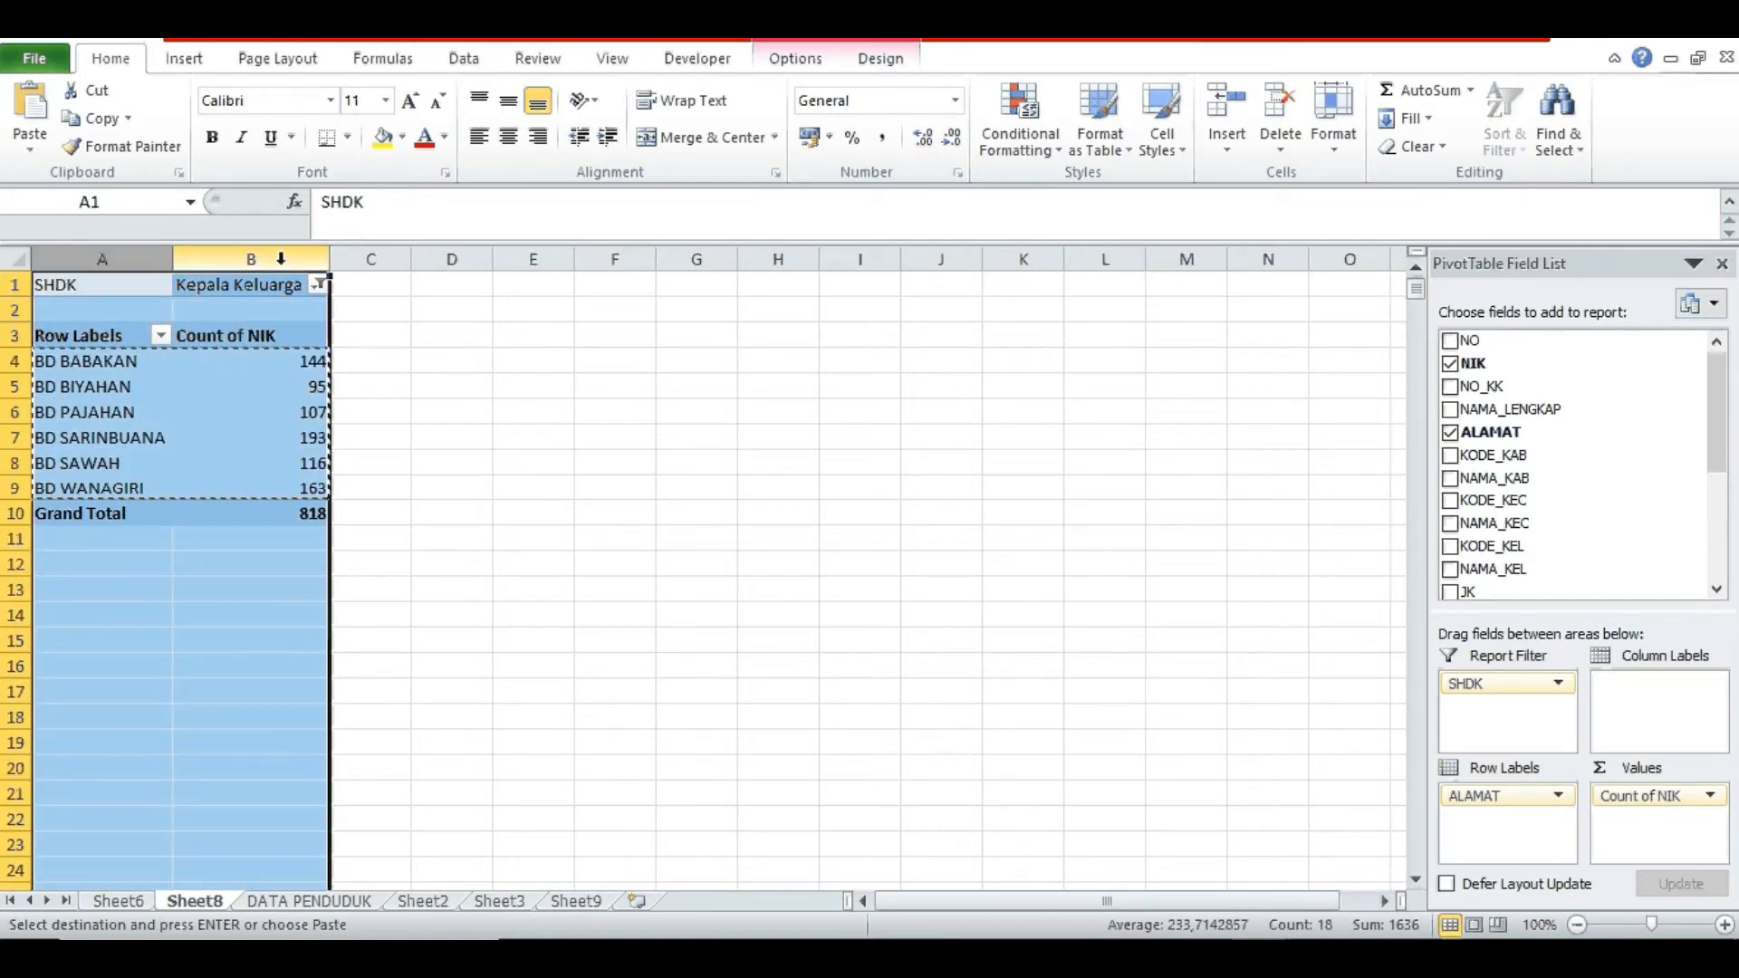
right_click(281, 259)
left_click(381, 309)
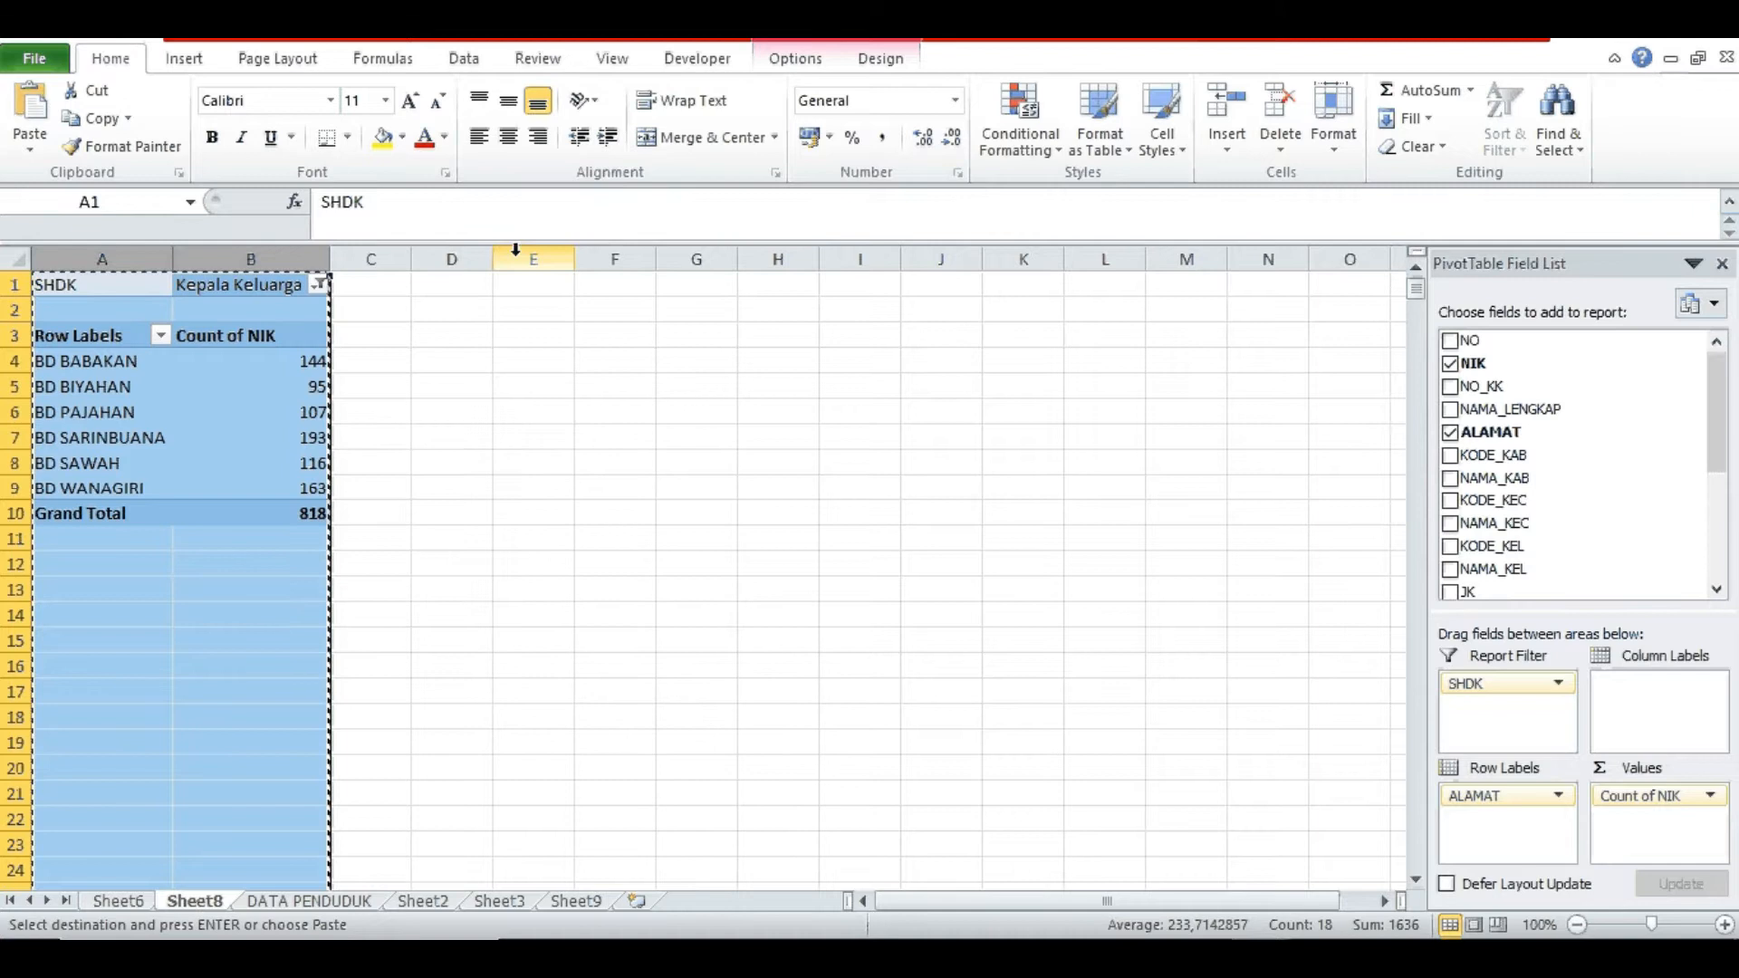
right_click(519, 259)
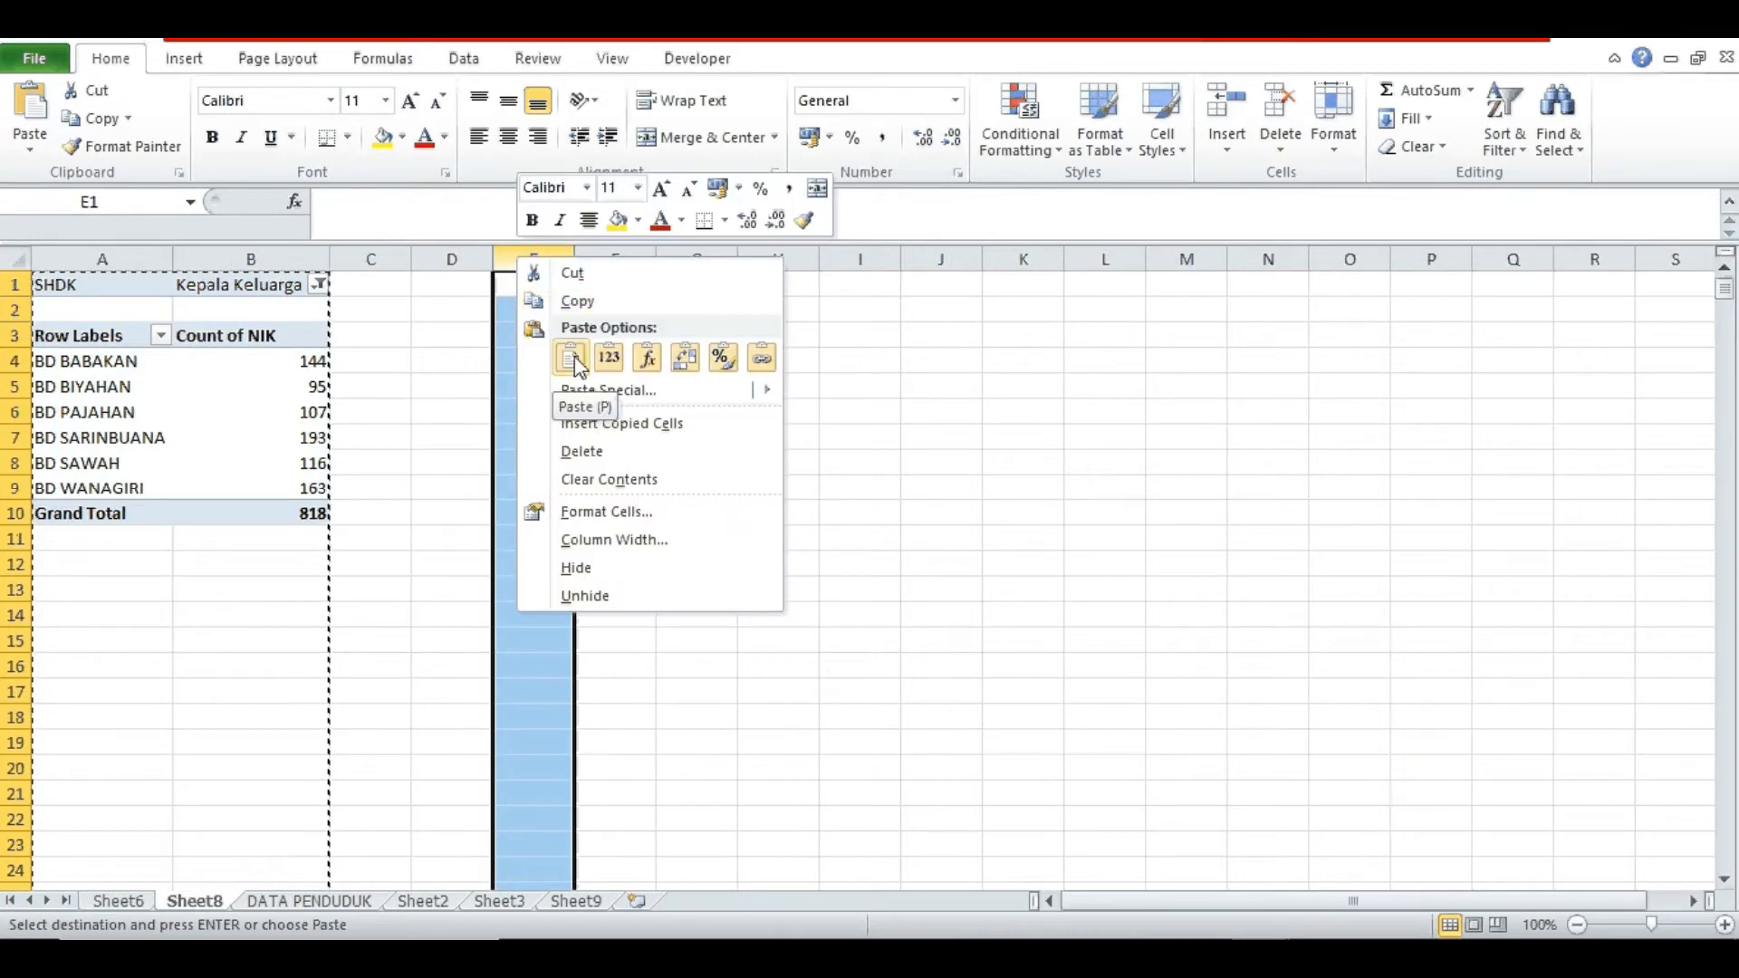
left_click(584, 356)
left_click(973, 538)
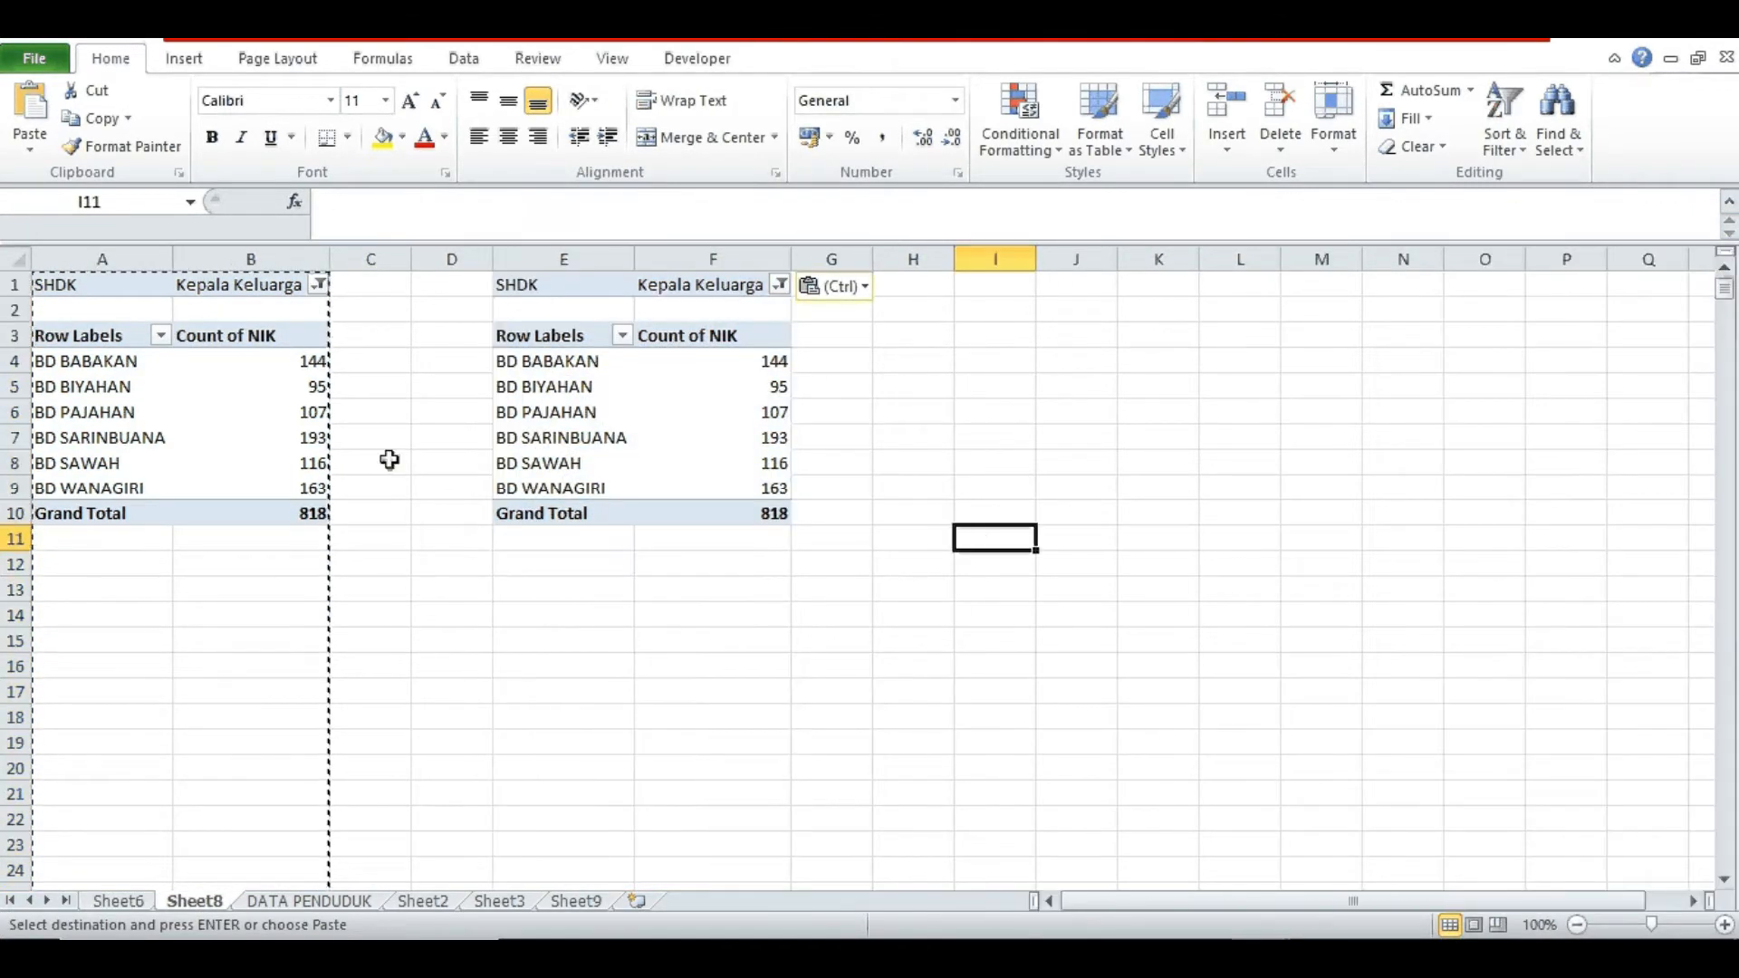
left_click(248, 409)
left_click(648, 426)
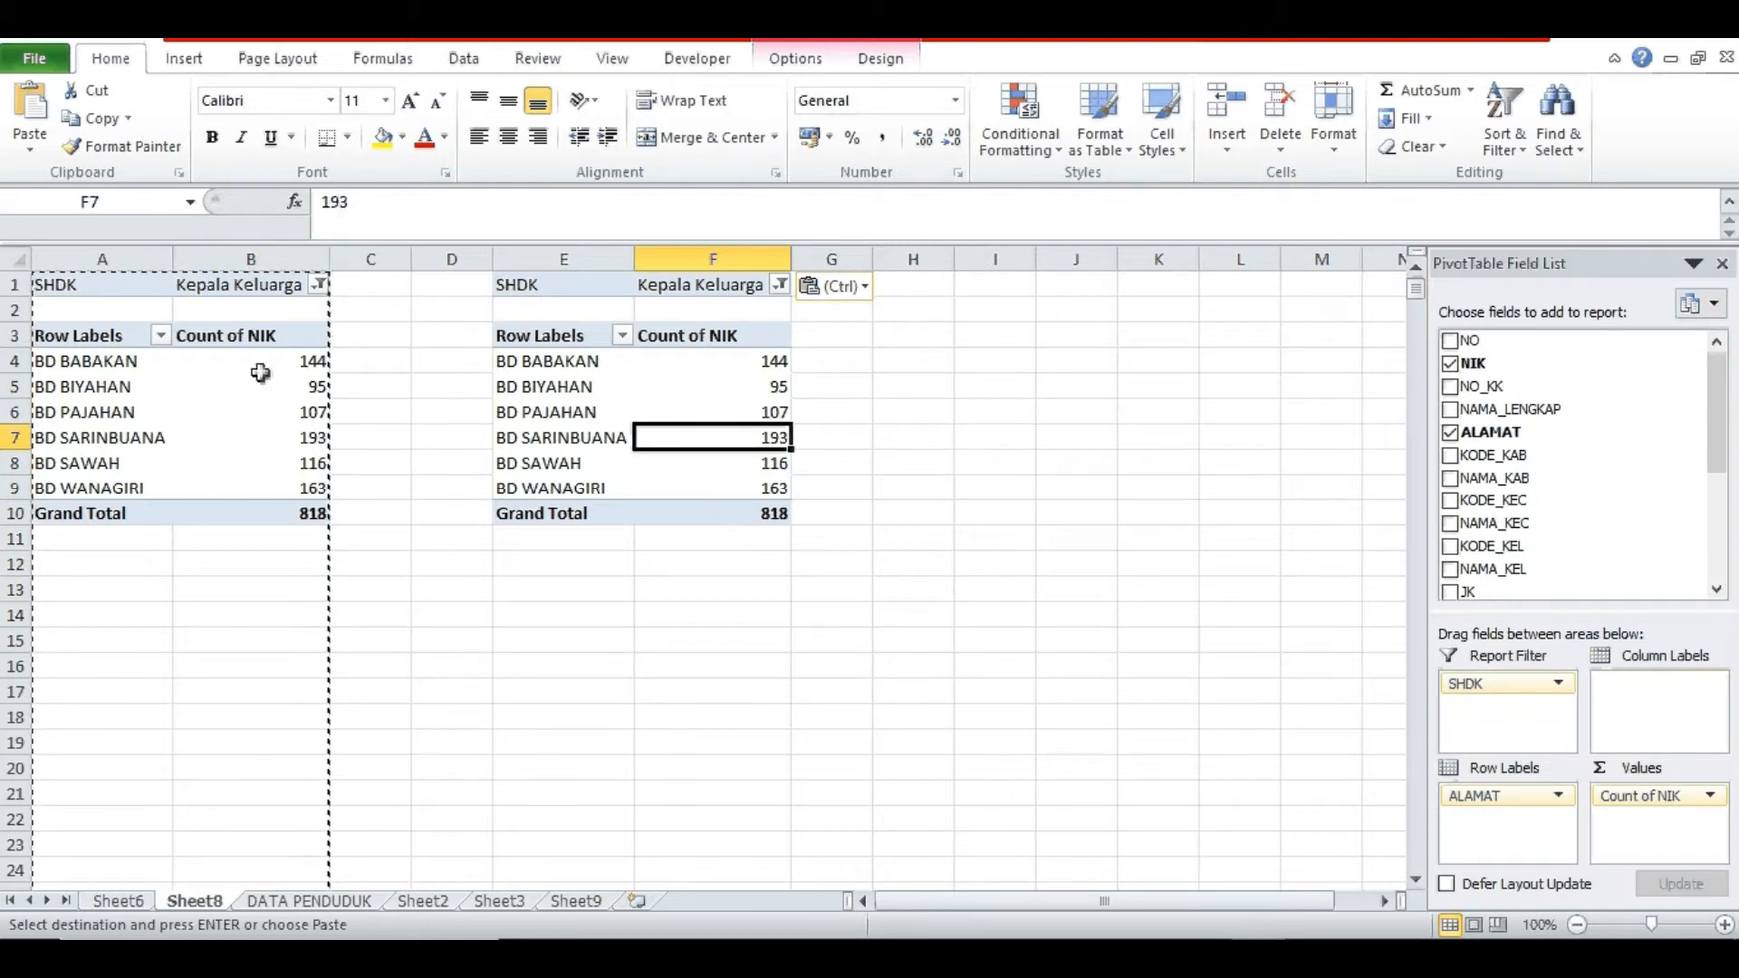
left_click(187, 375)
left_click(576, 389)
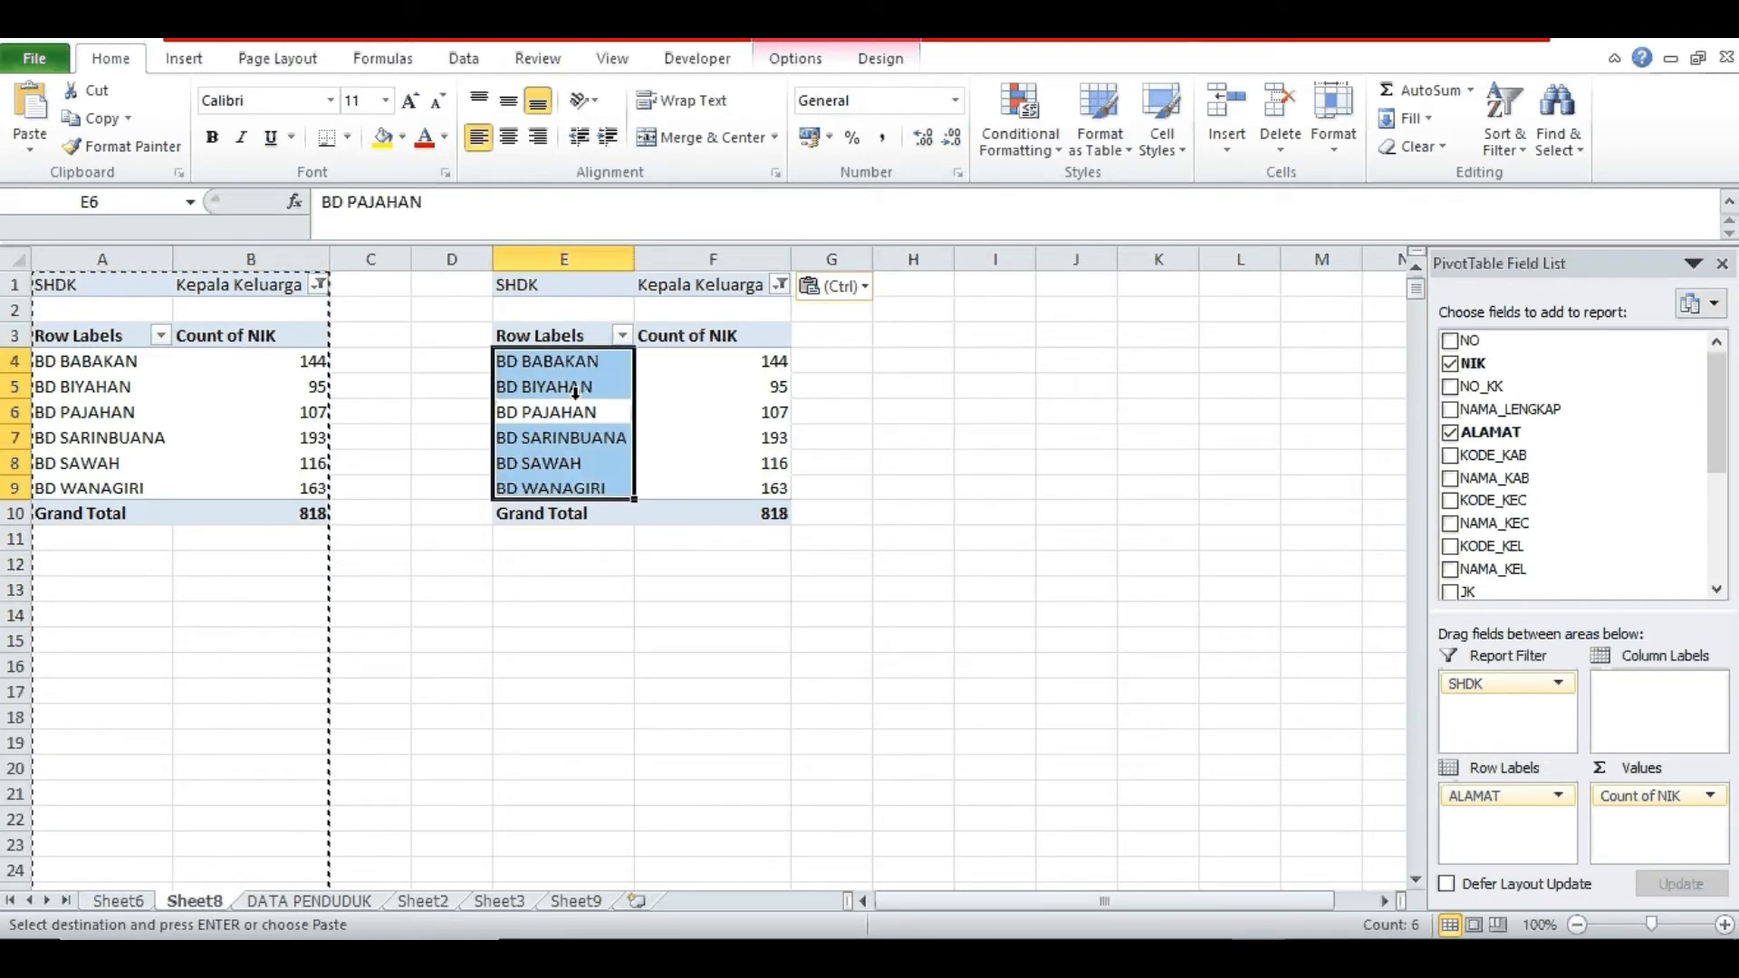
left_click(779, 391)
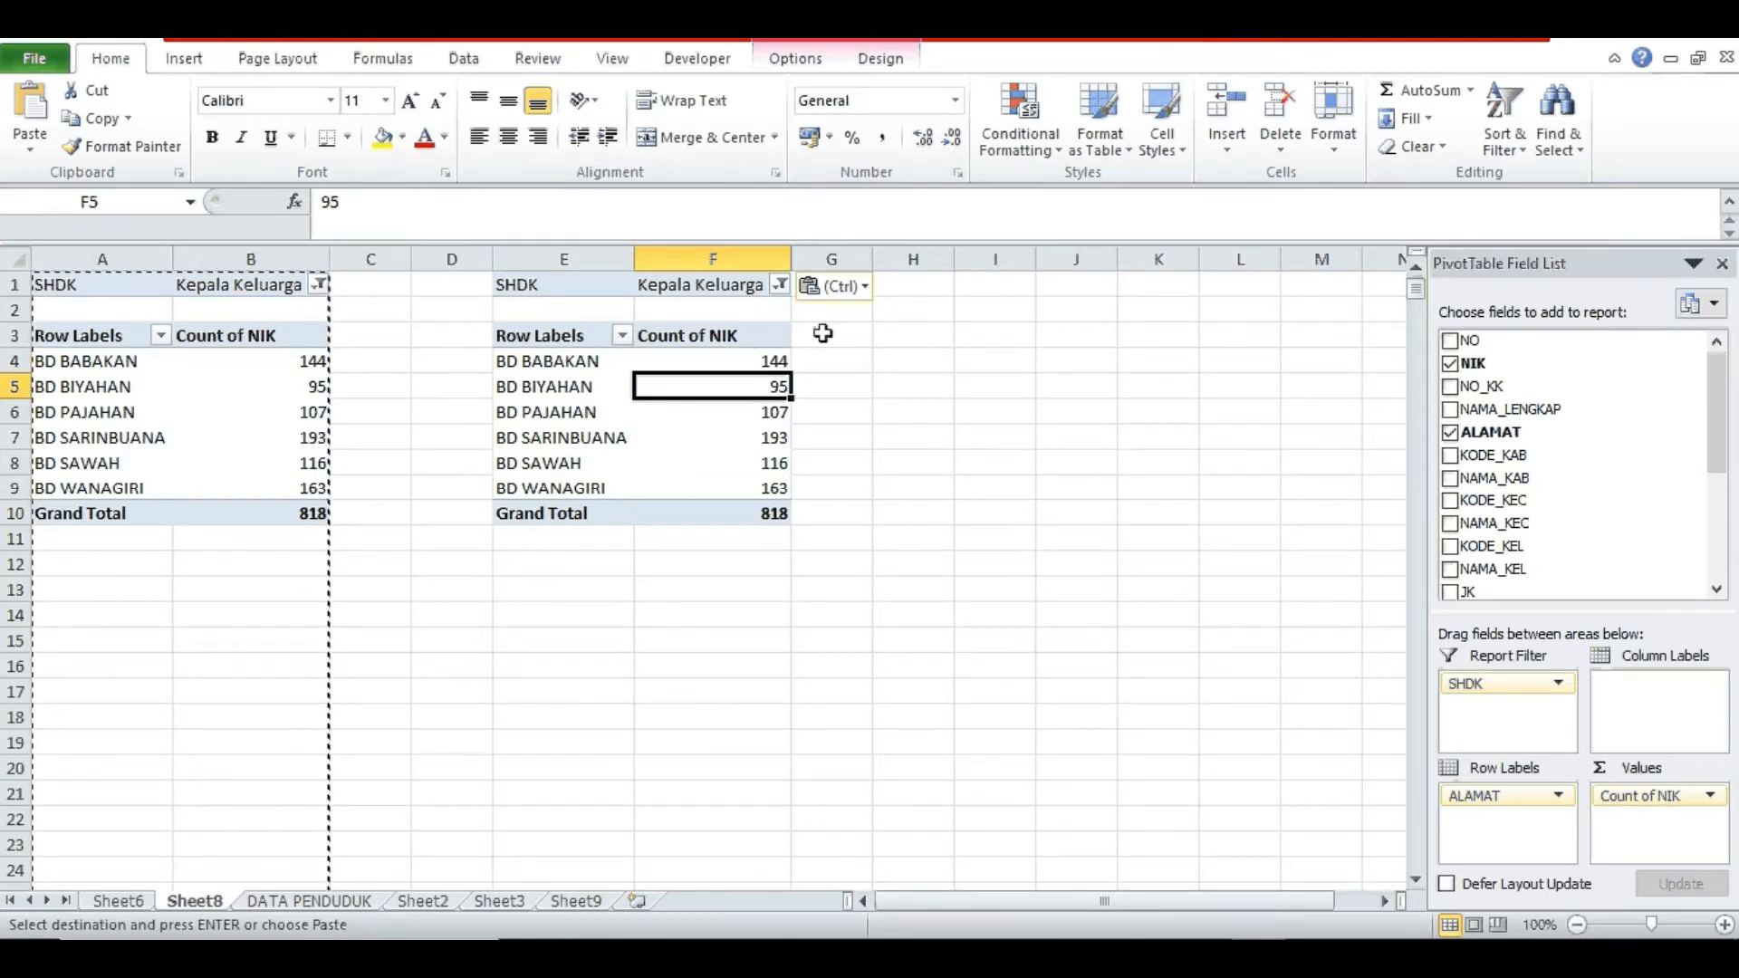
- Set the SHDK report filter of the duplicated PivotTable in columns E:F to (All)
left_click(771, 288)
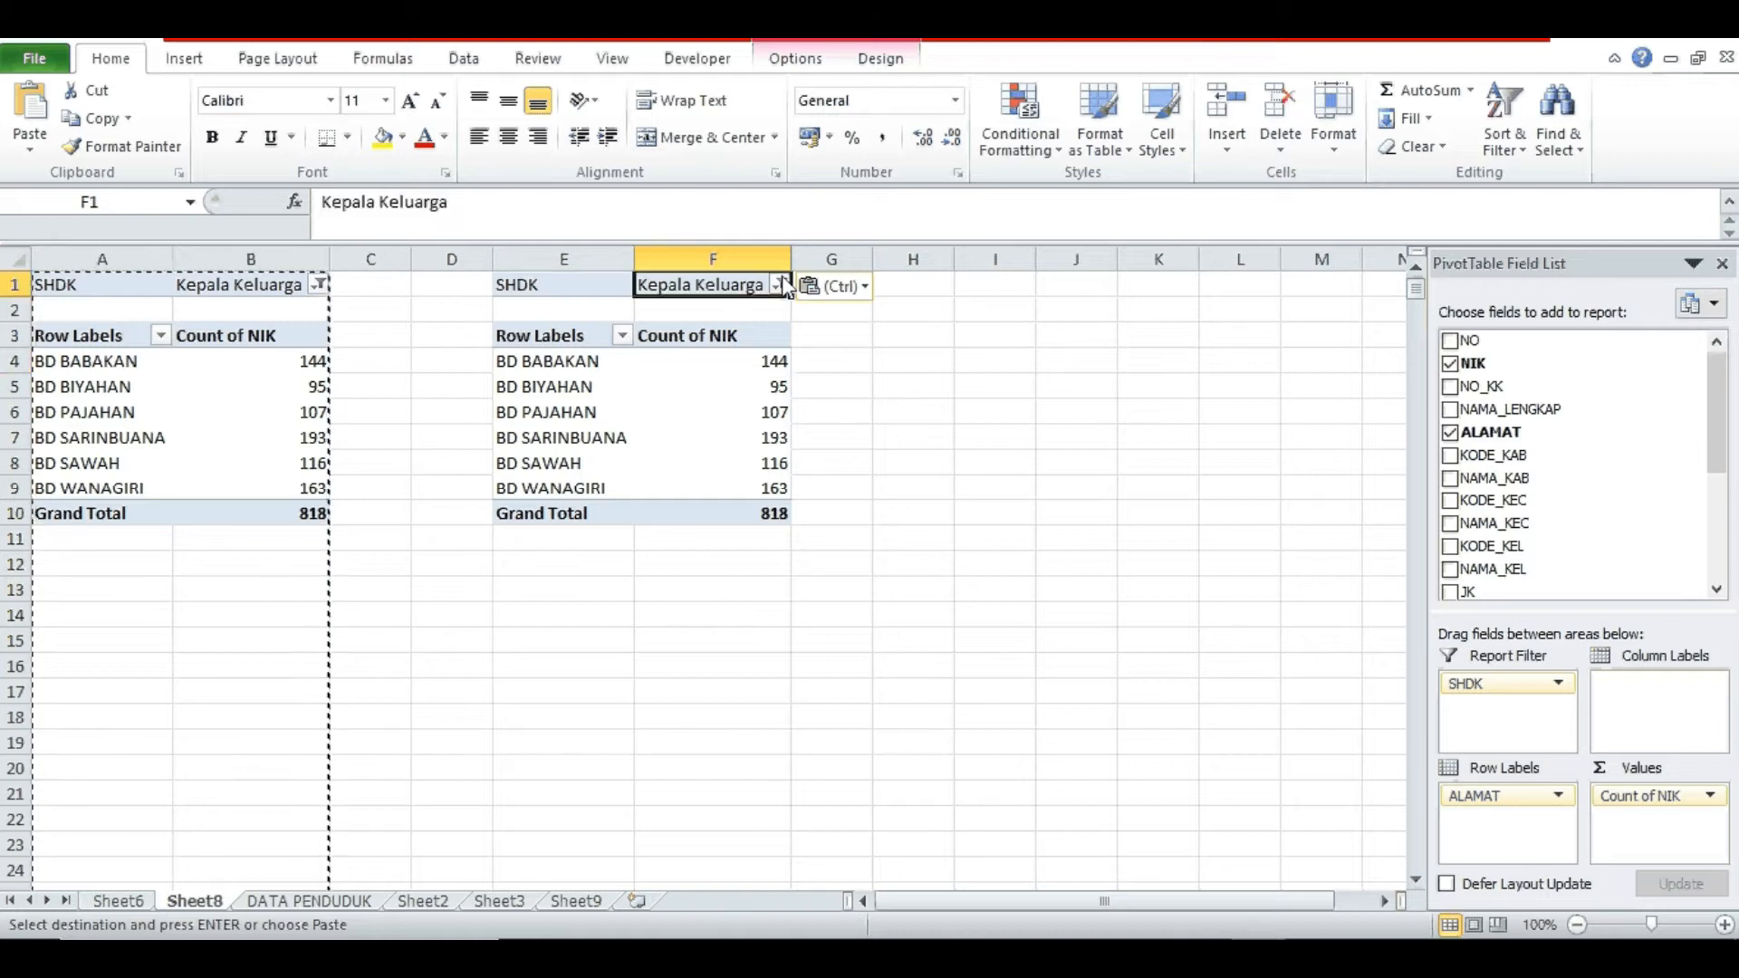
left_click(779, 285)
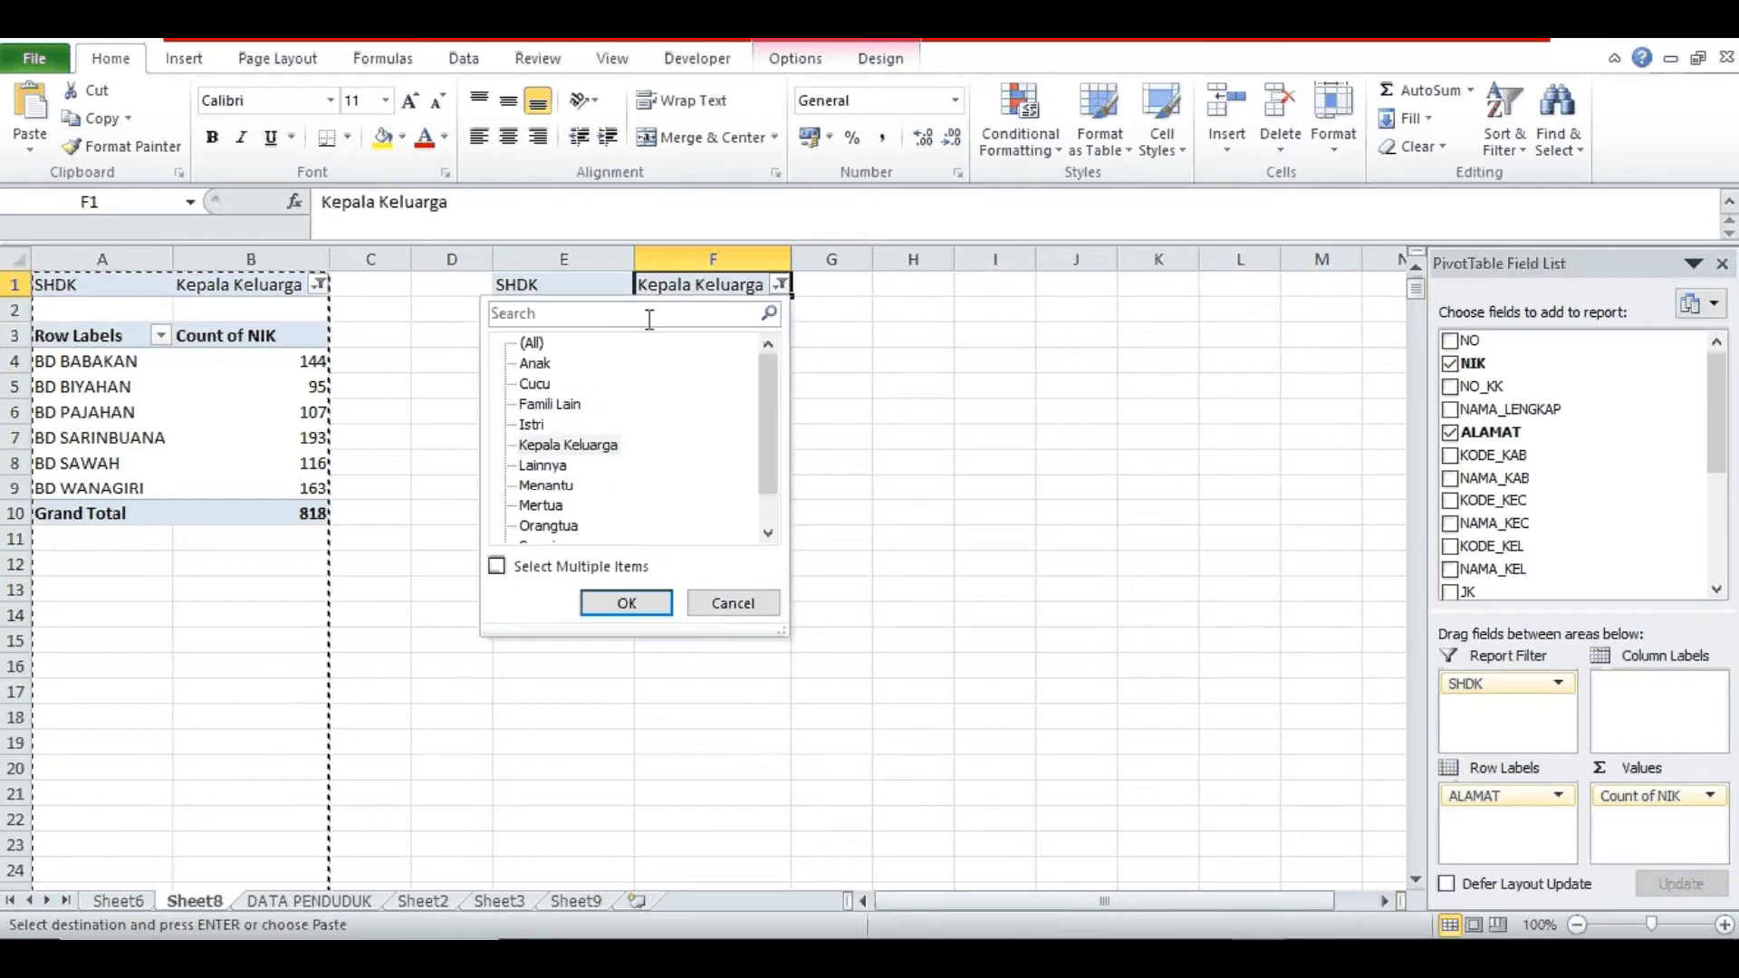
left_click(532, 343)
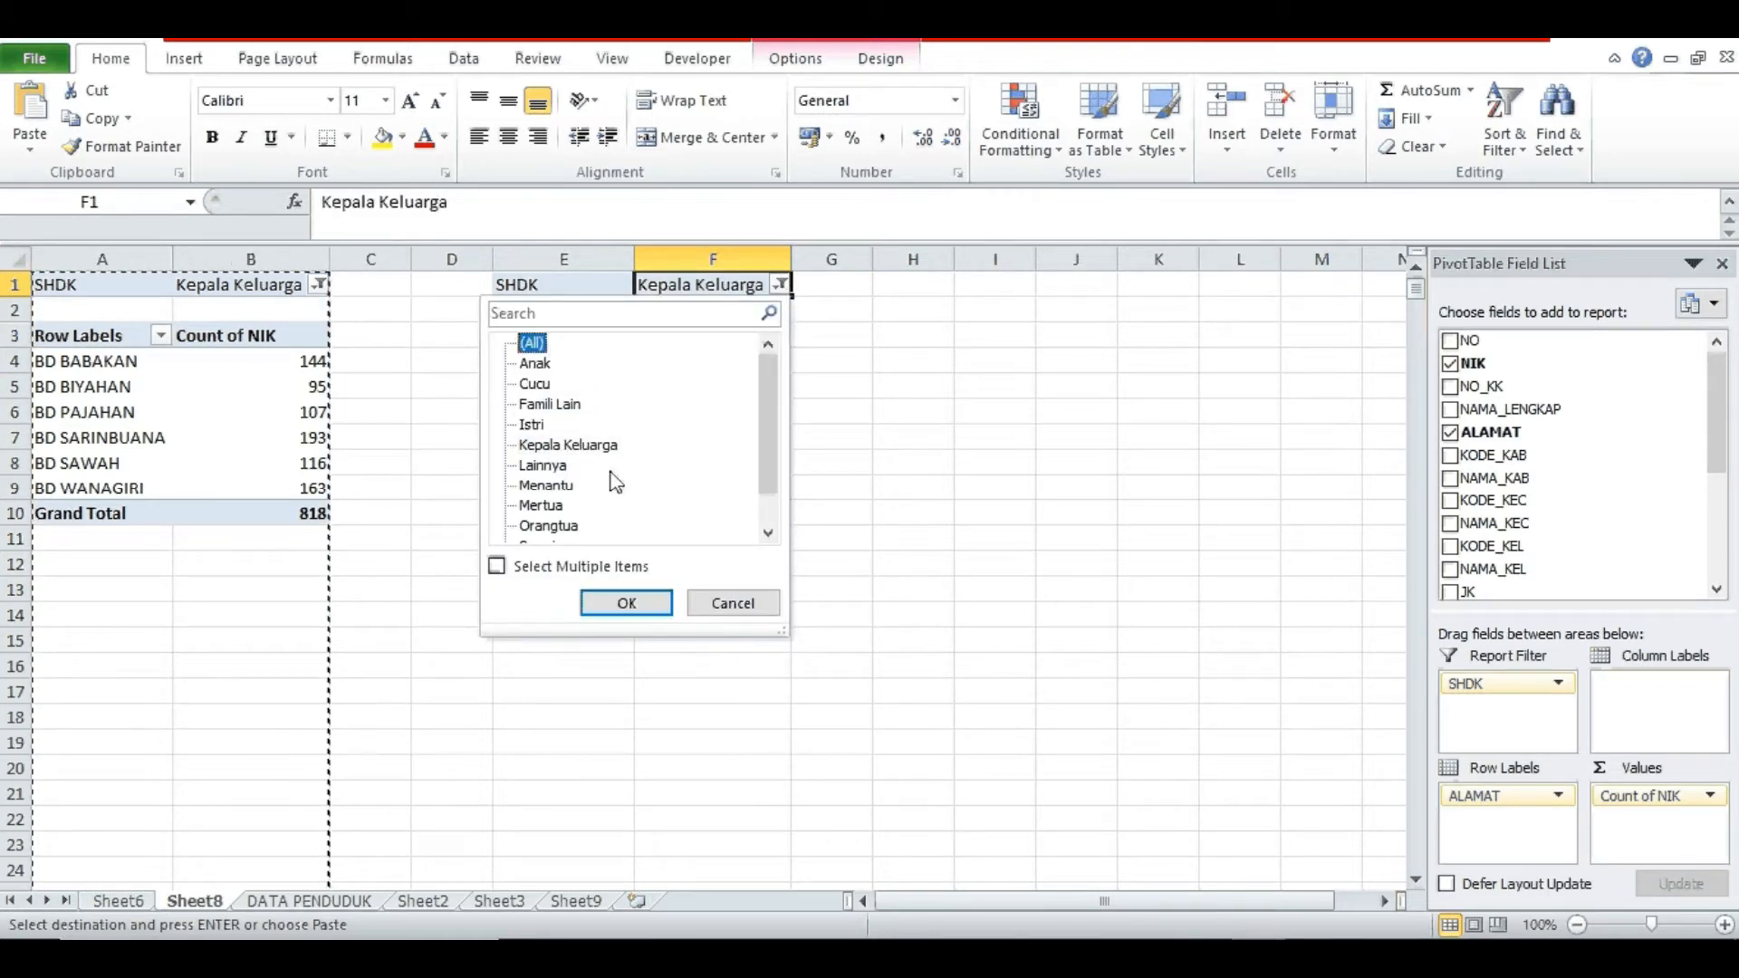
left_click(626, 602)
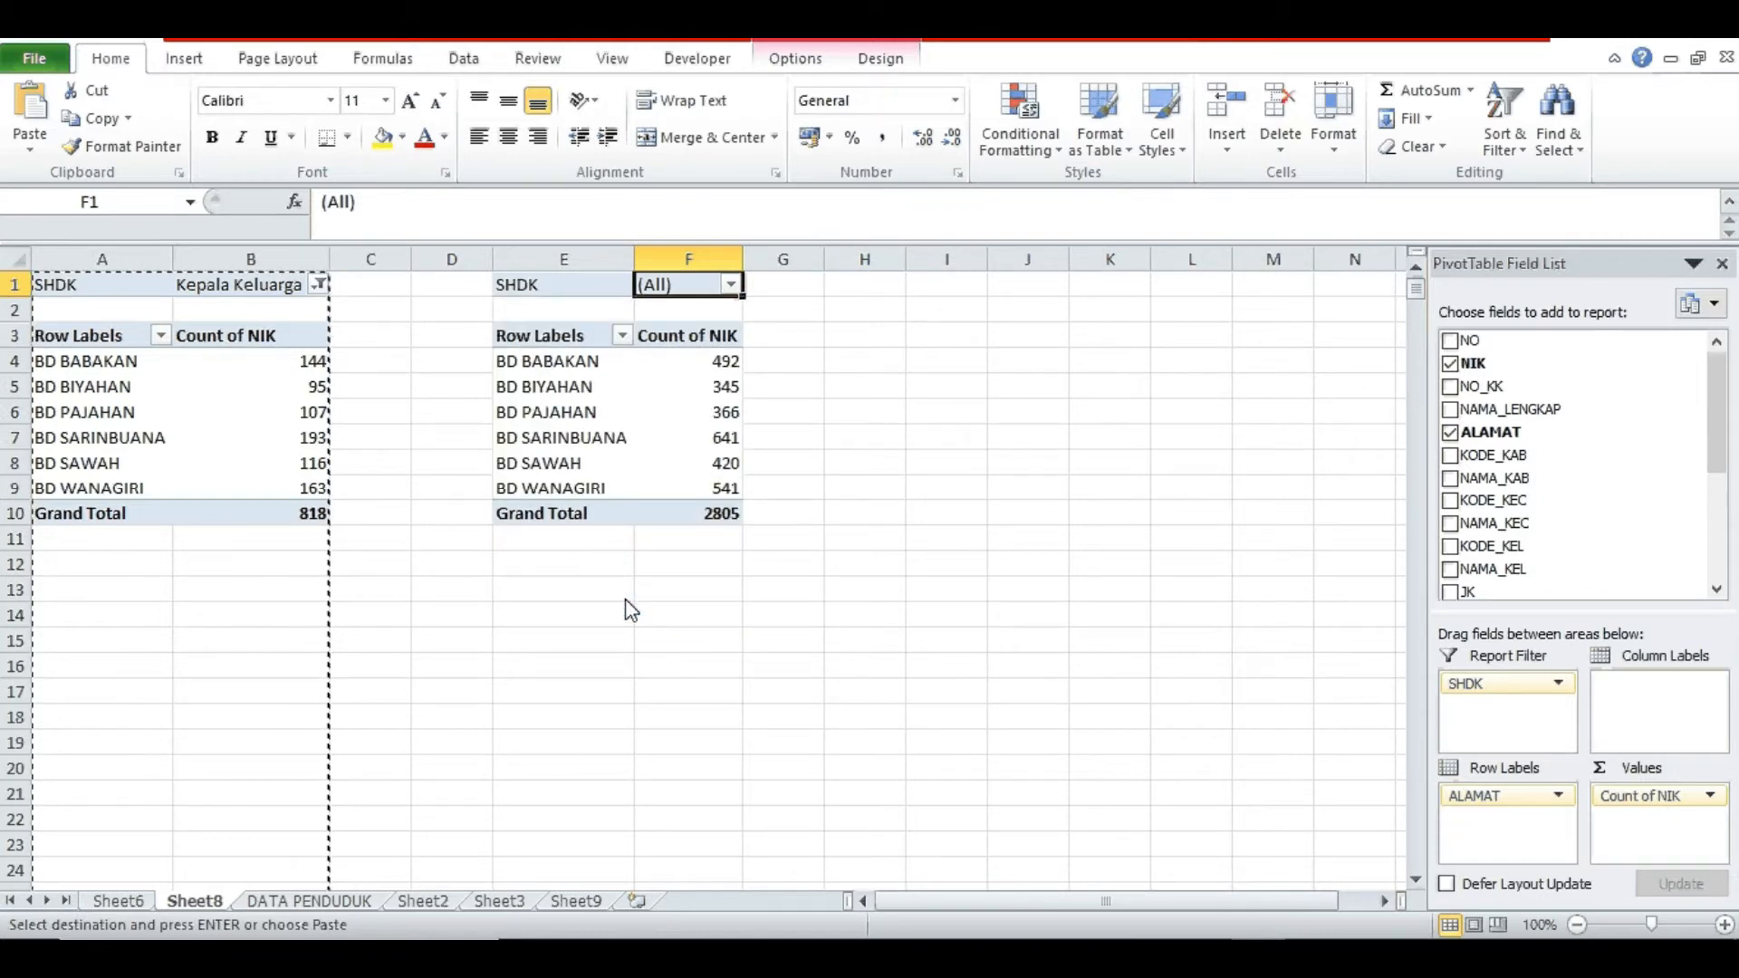
- Add the JK field to the duplicated PivotTable and place it in Column Labels to split the NIK counts by sex
left_click(697, 392)
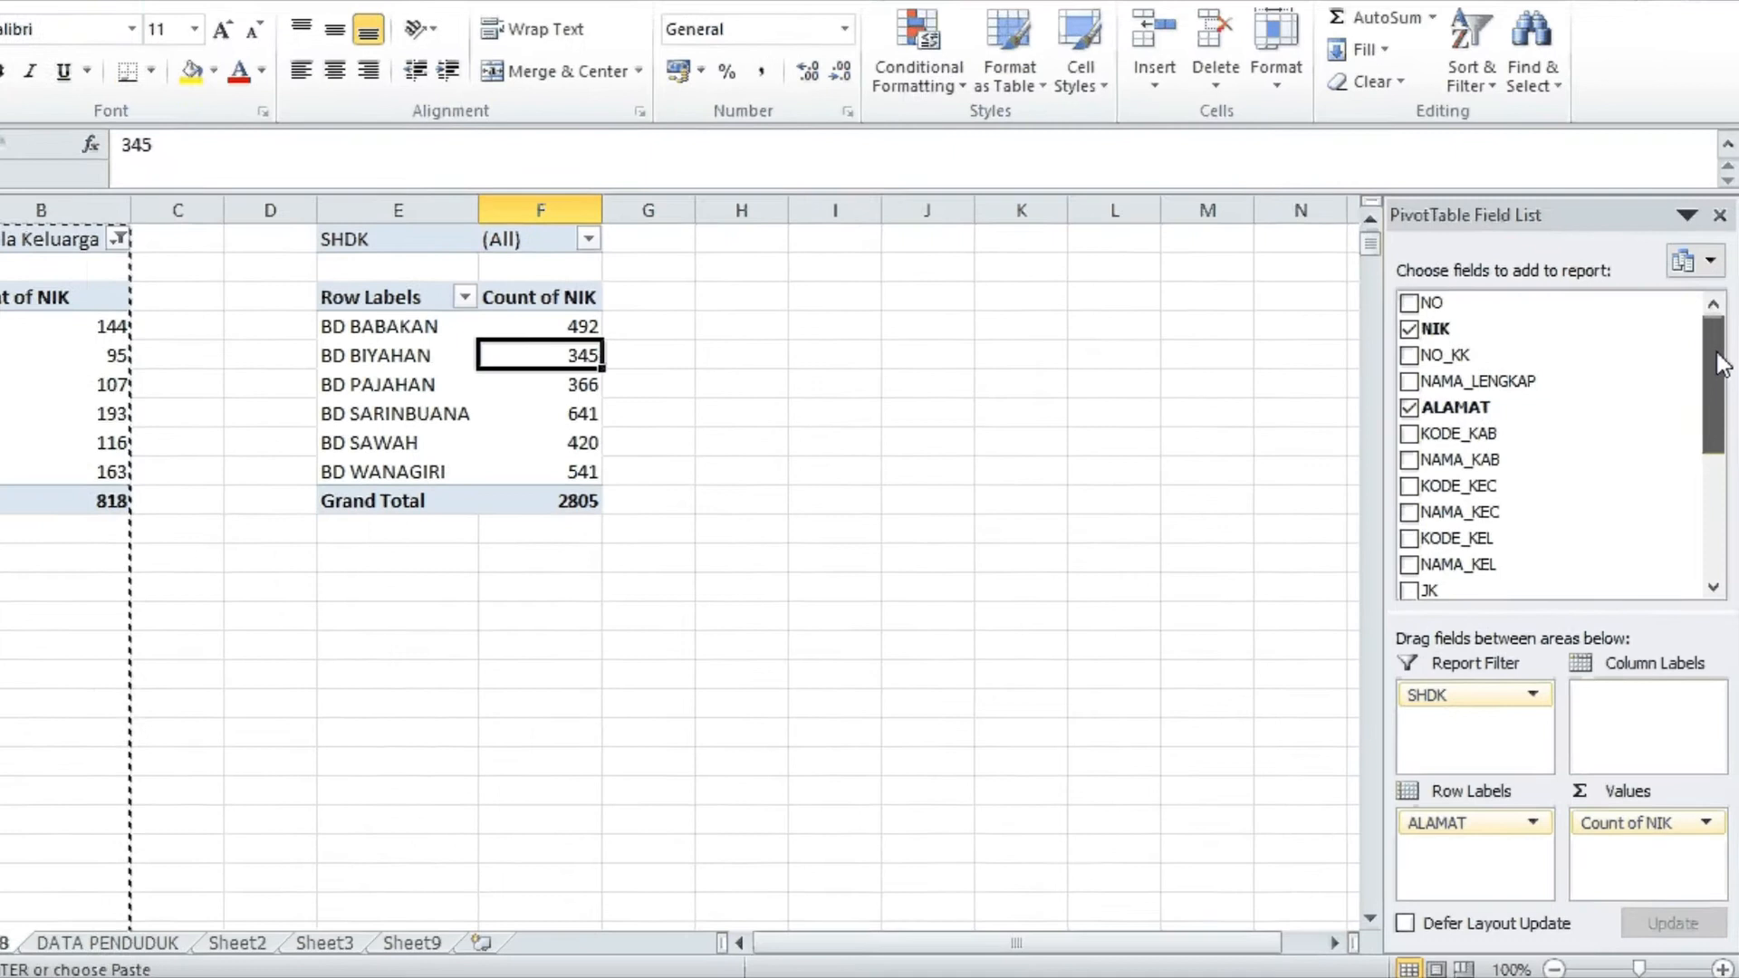
left_click_drag(1718, 394, 1718, 452)
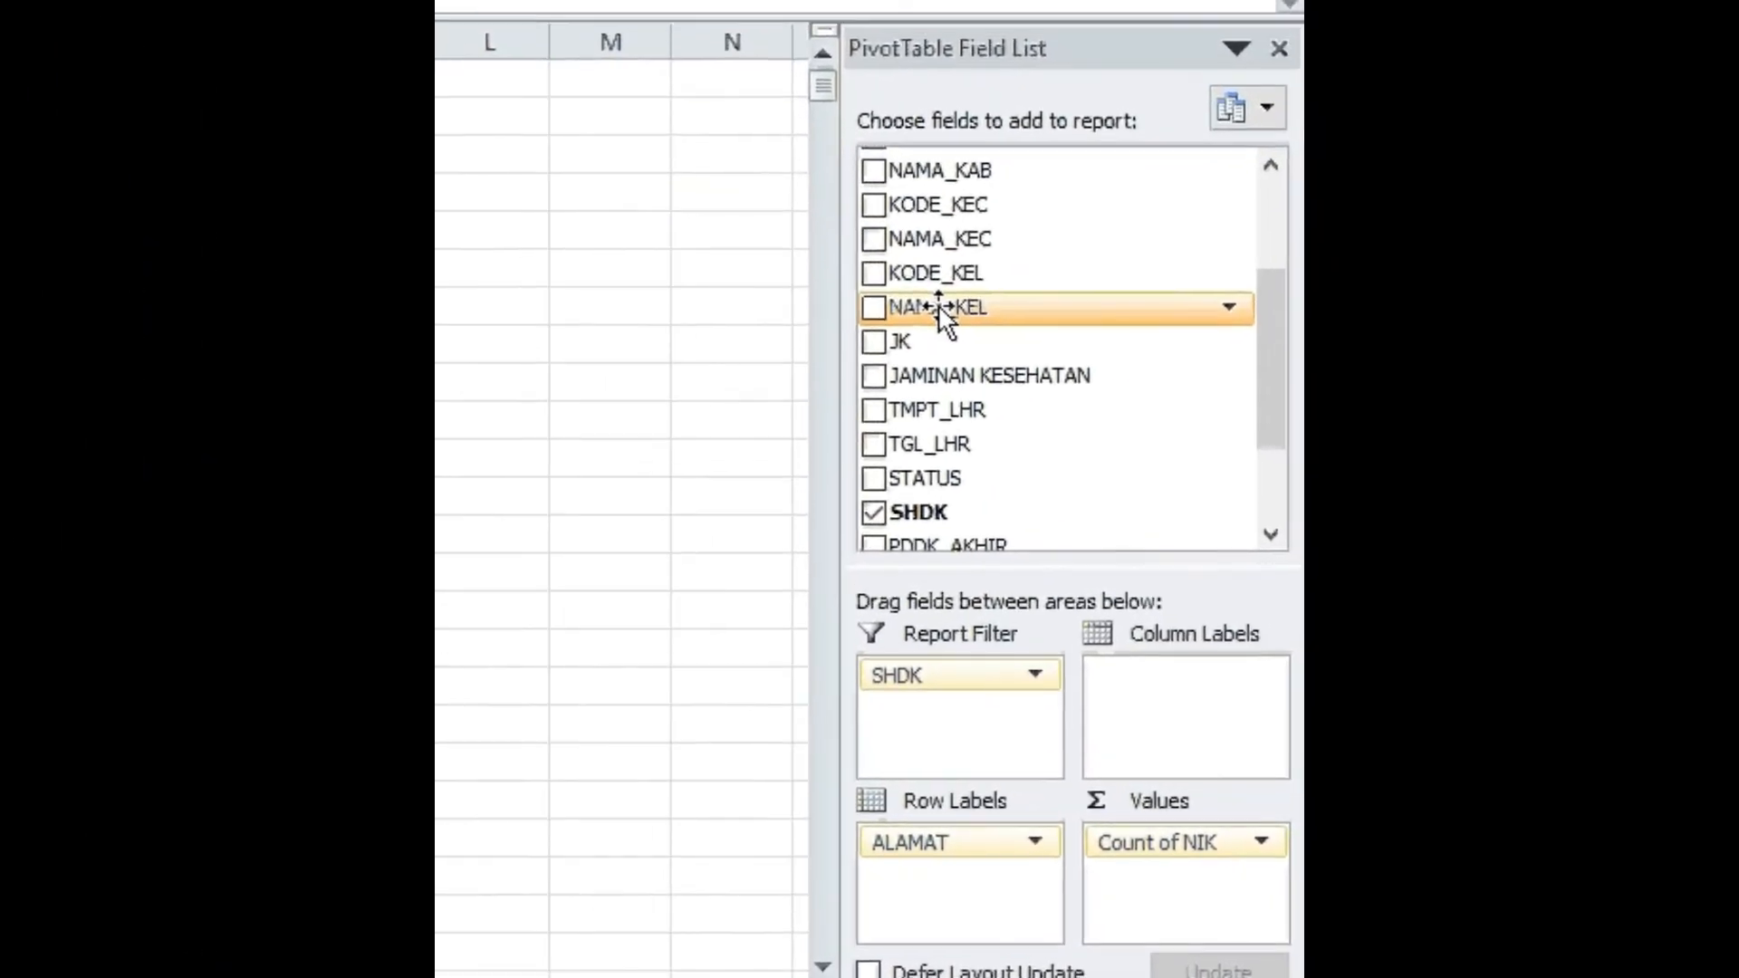
left_click(875, 344)
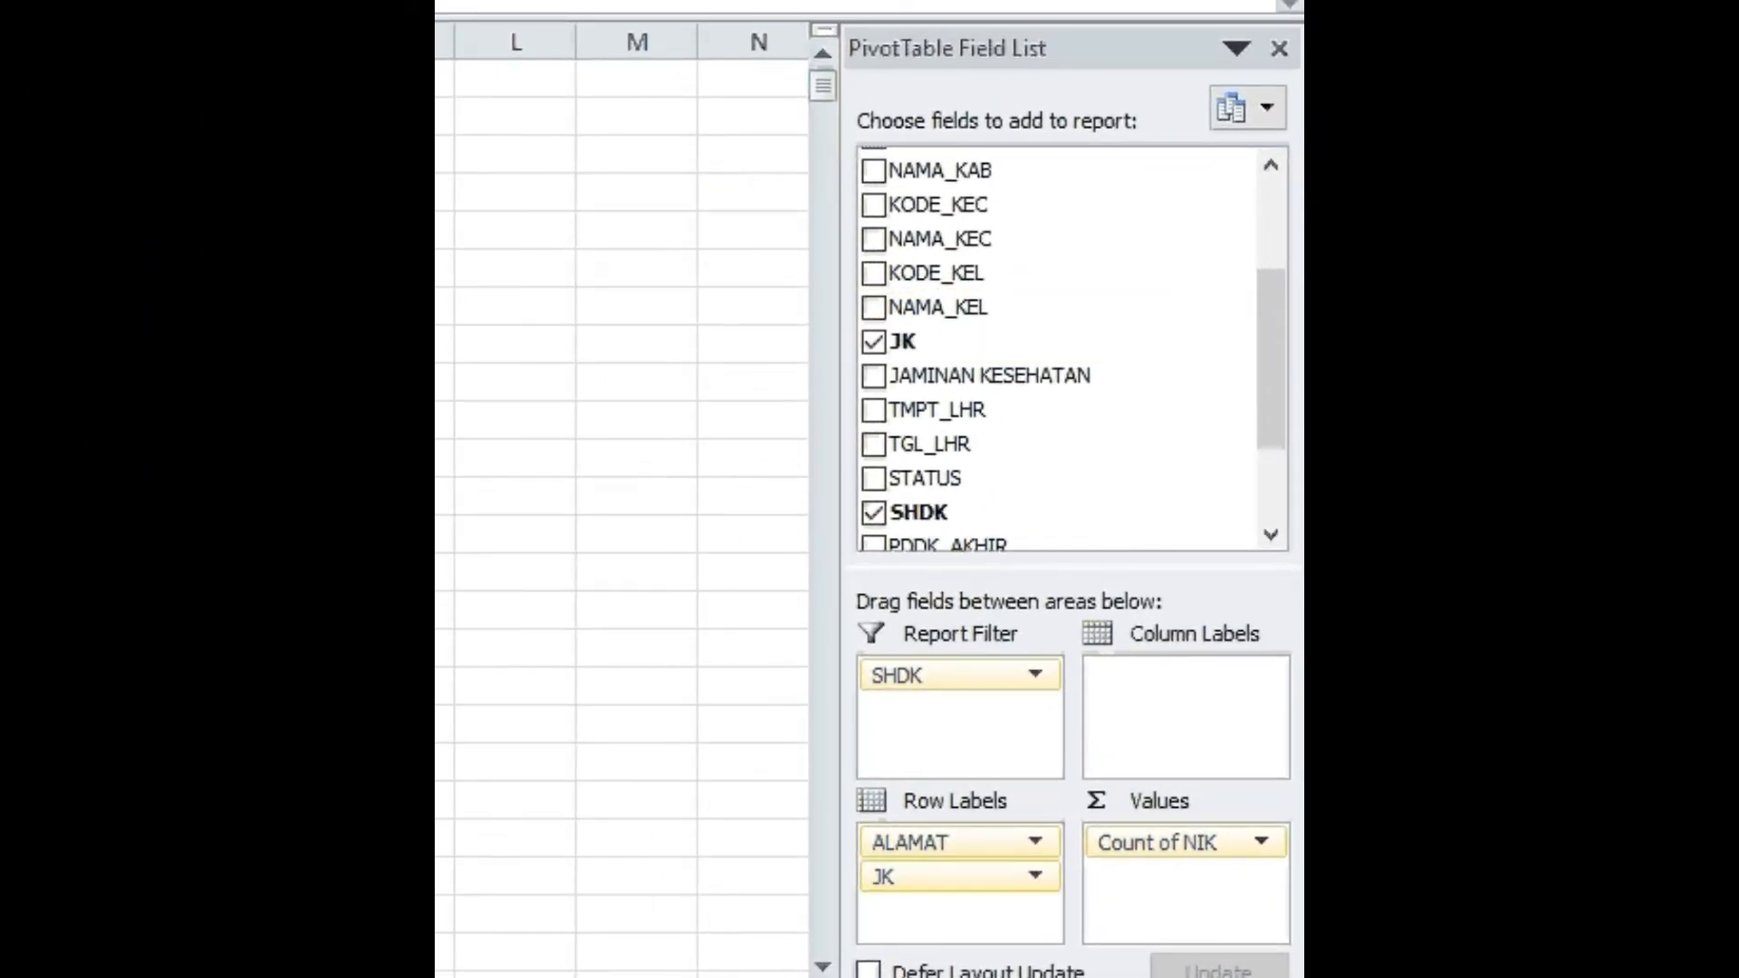
left_click_drag(933, 879, 1177, 677)
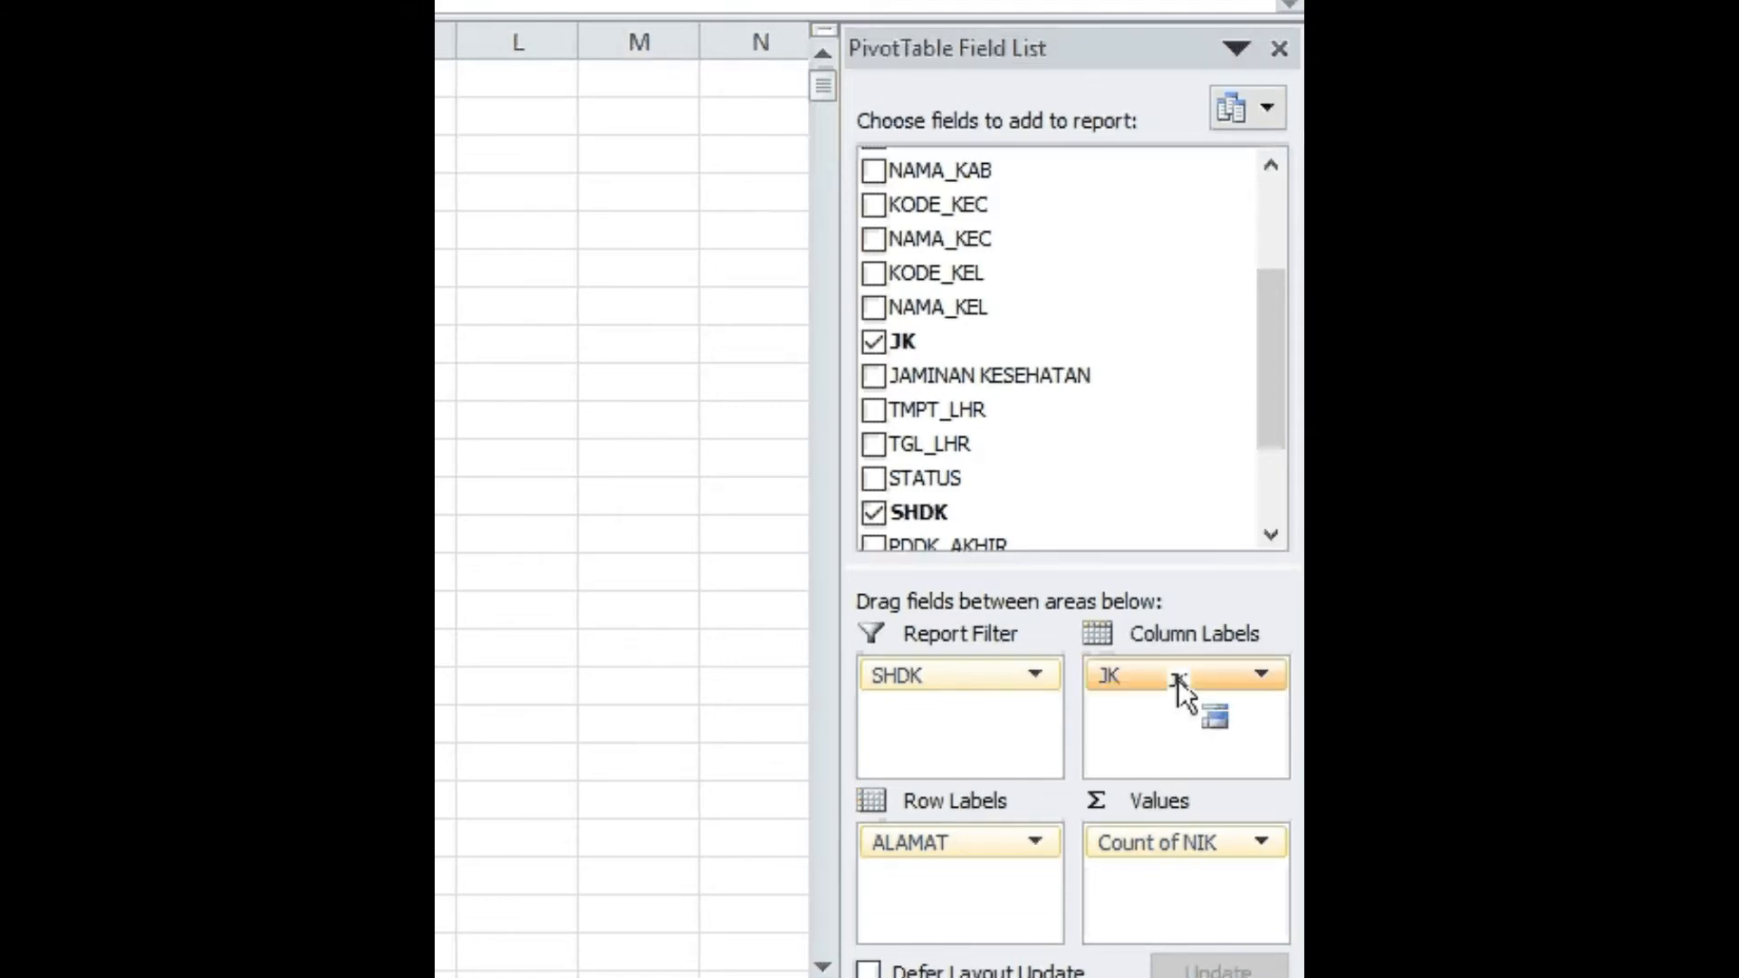
left_click(1196, 563)
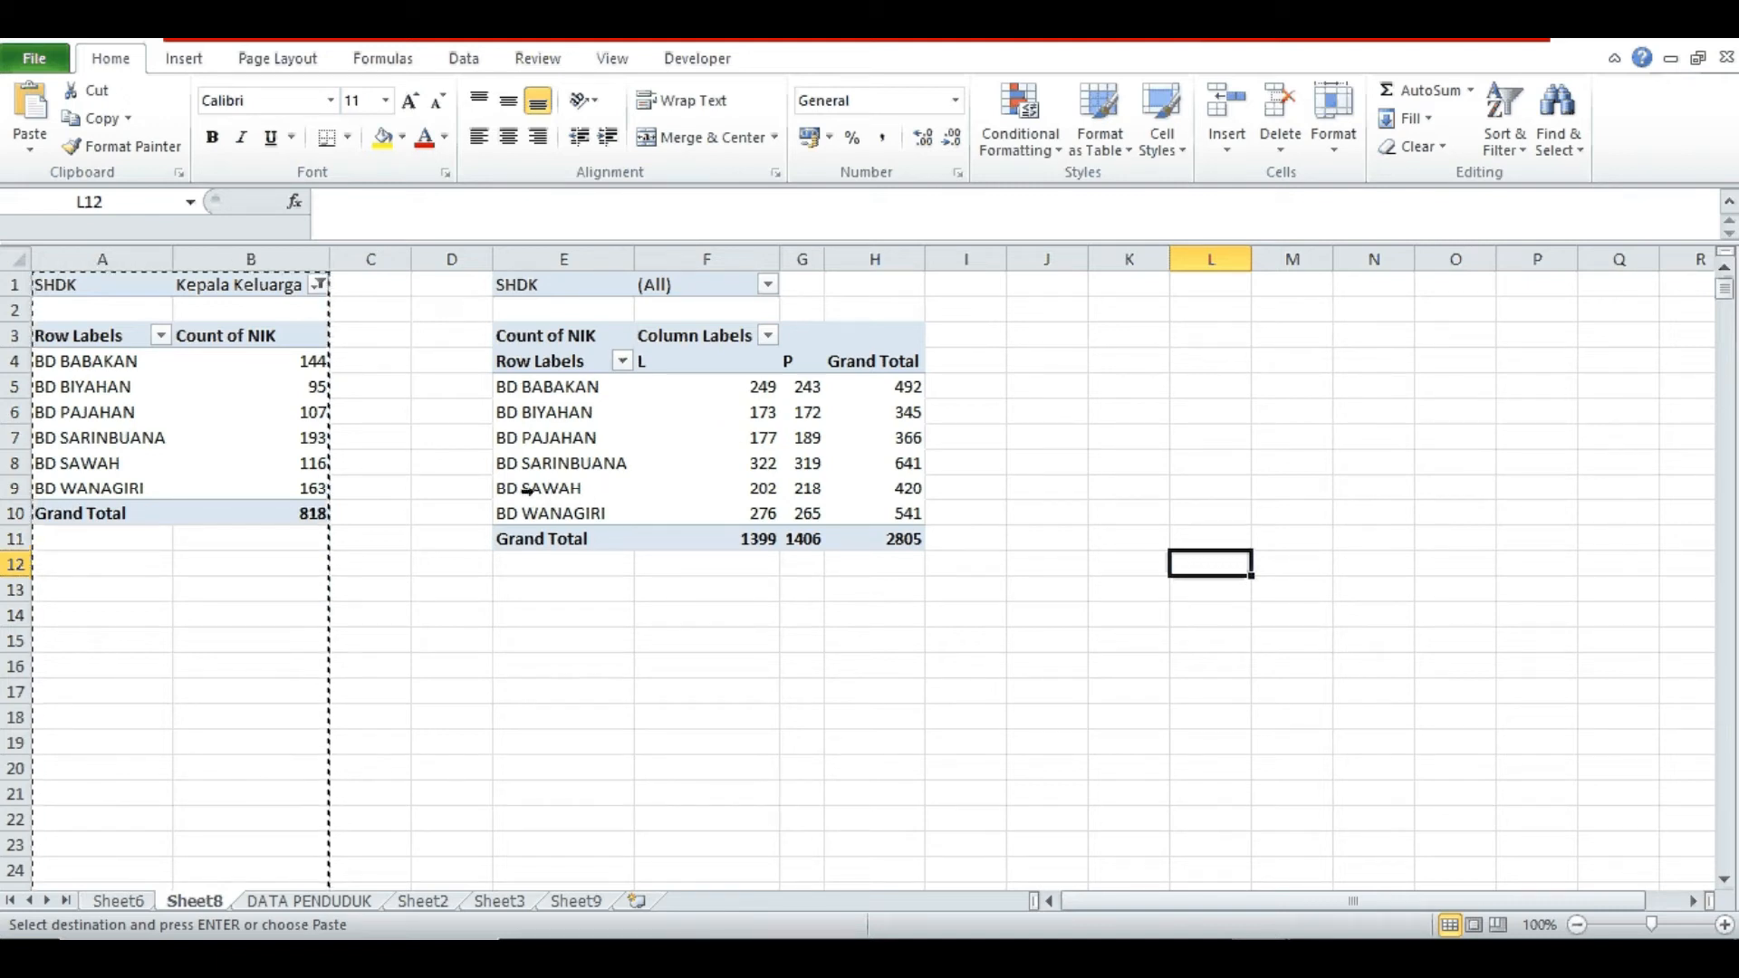
- Copy the L and P counts in F5:G10 and paste them as values into Sheet2 starting at E8, under Penduduk awal bulan
left_click_drag(738, 386, 765, 504)
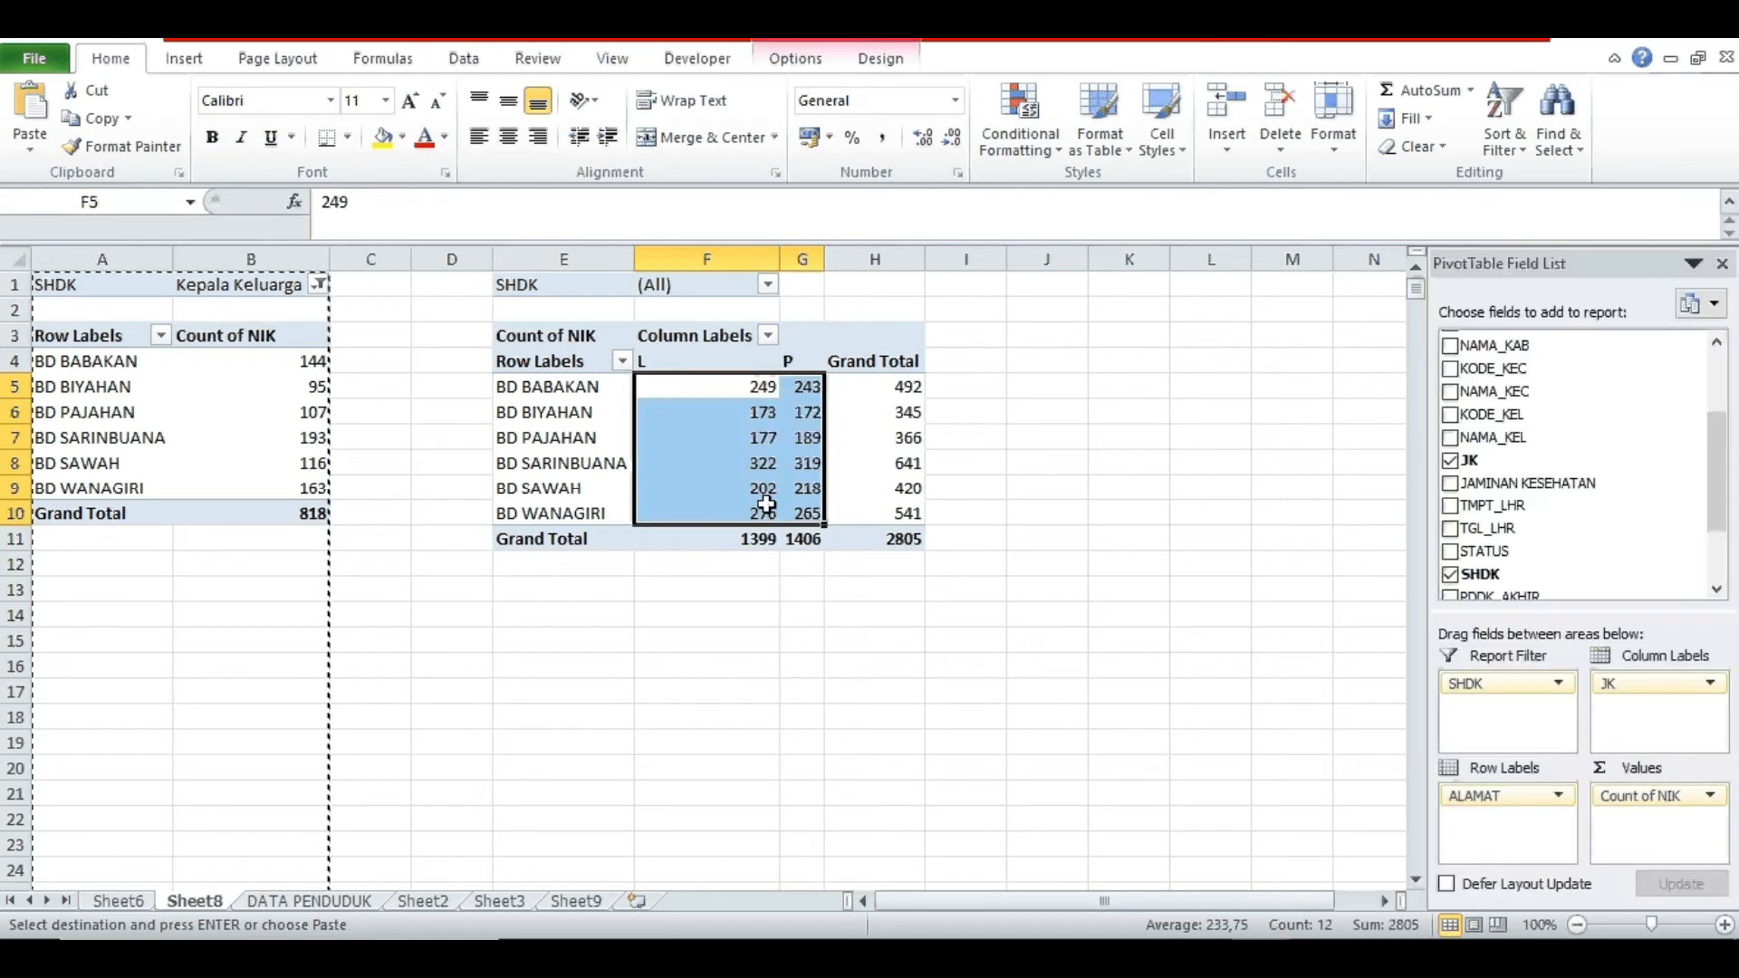
right_click(759, 500)
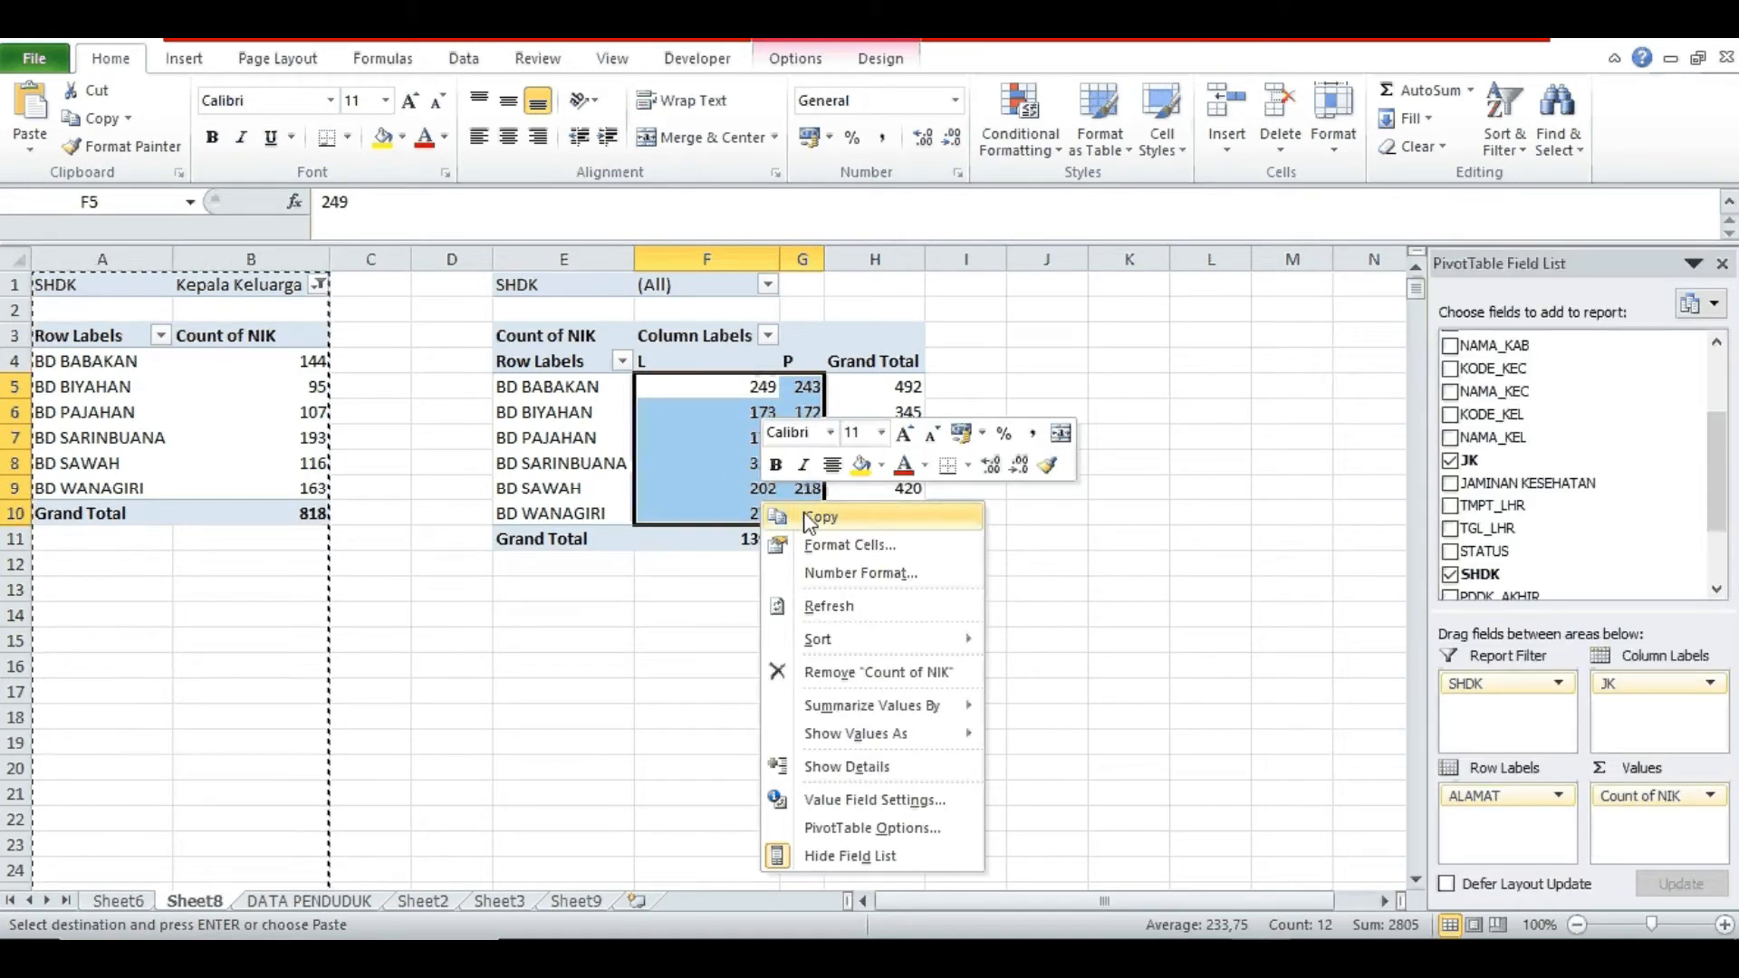
left_click(798, 513)
left_click(442, 902)
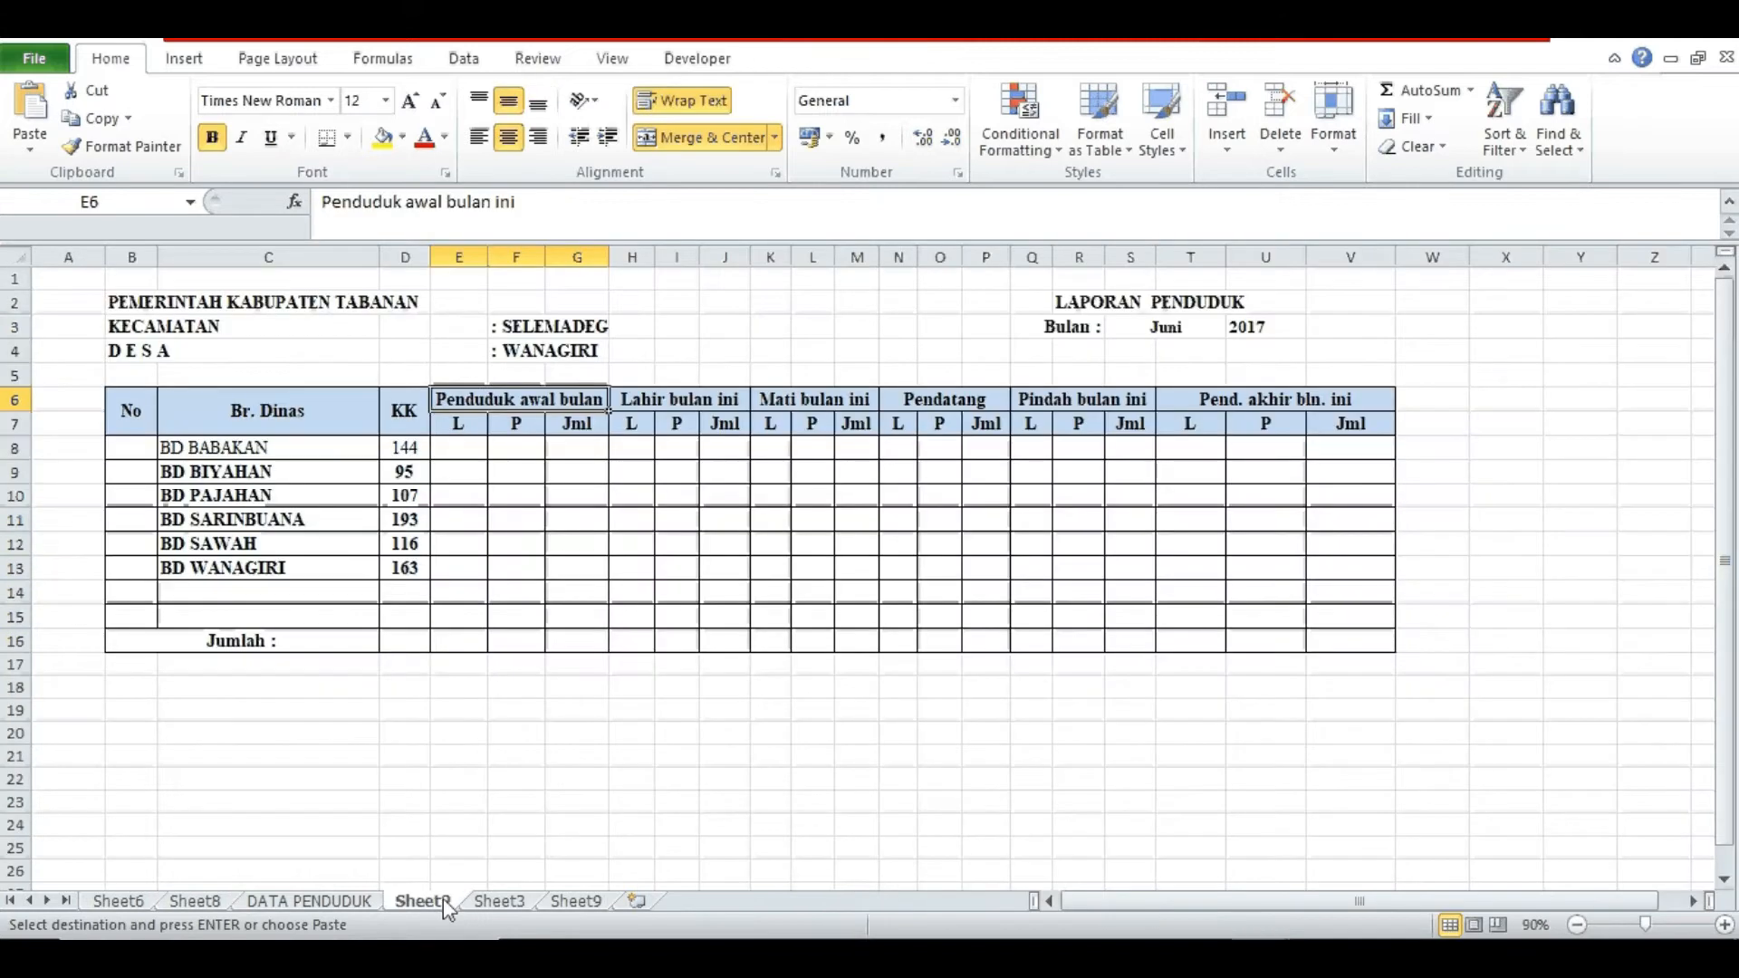
left_click(467, 453)
right_click(468, 450)
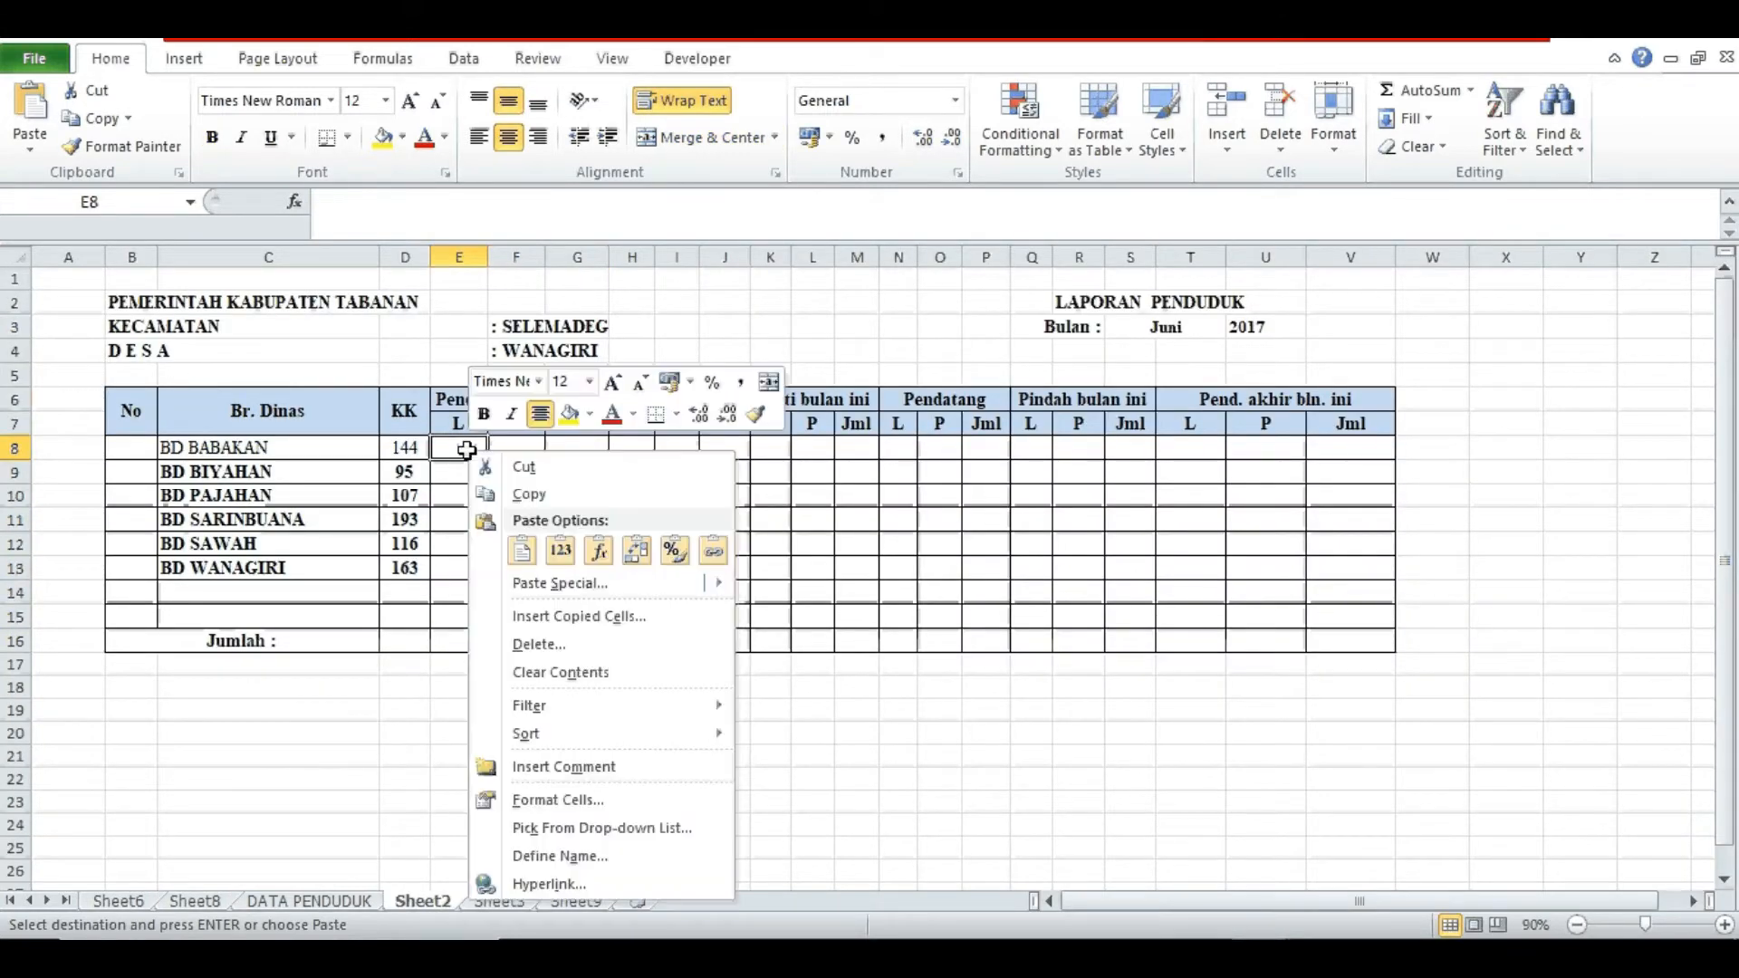
left_click(560, 550)
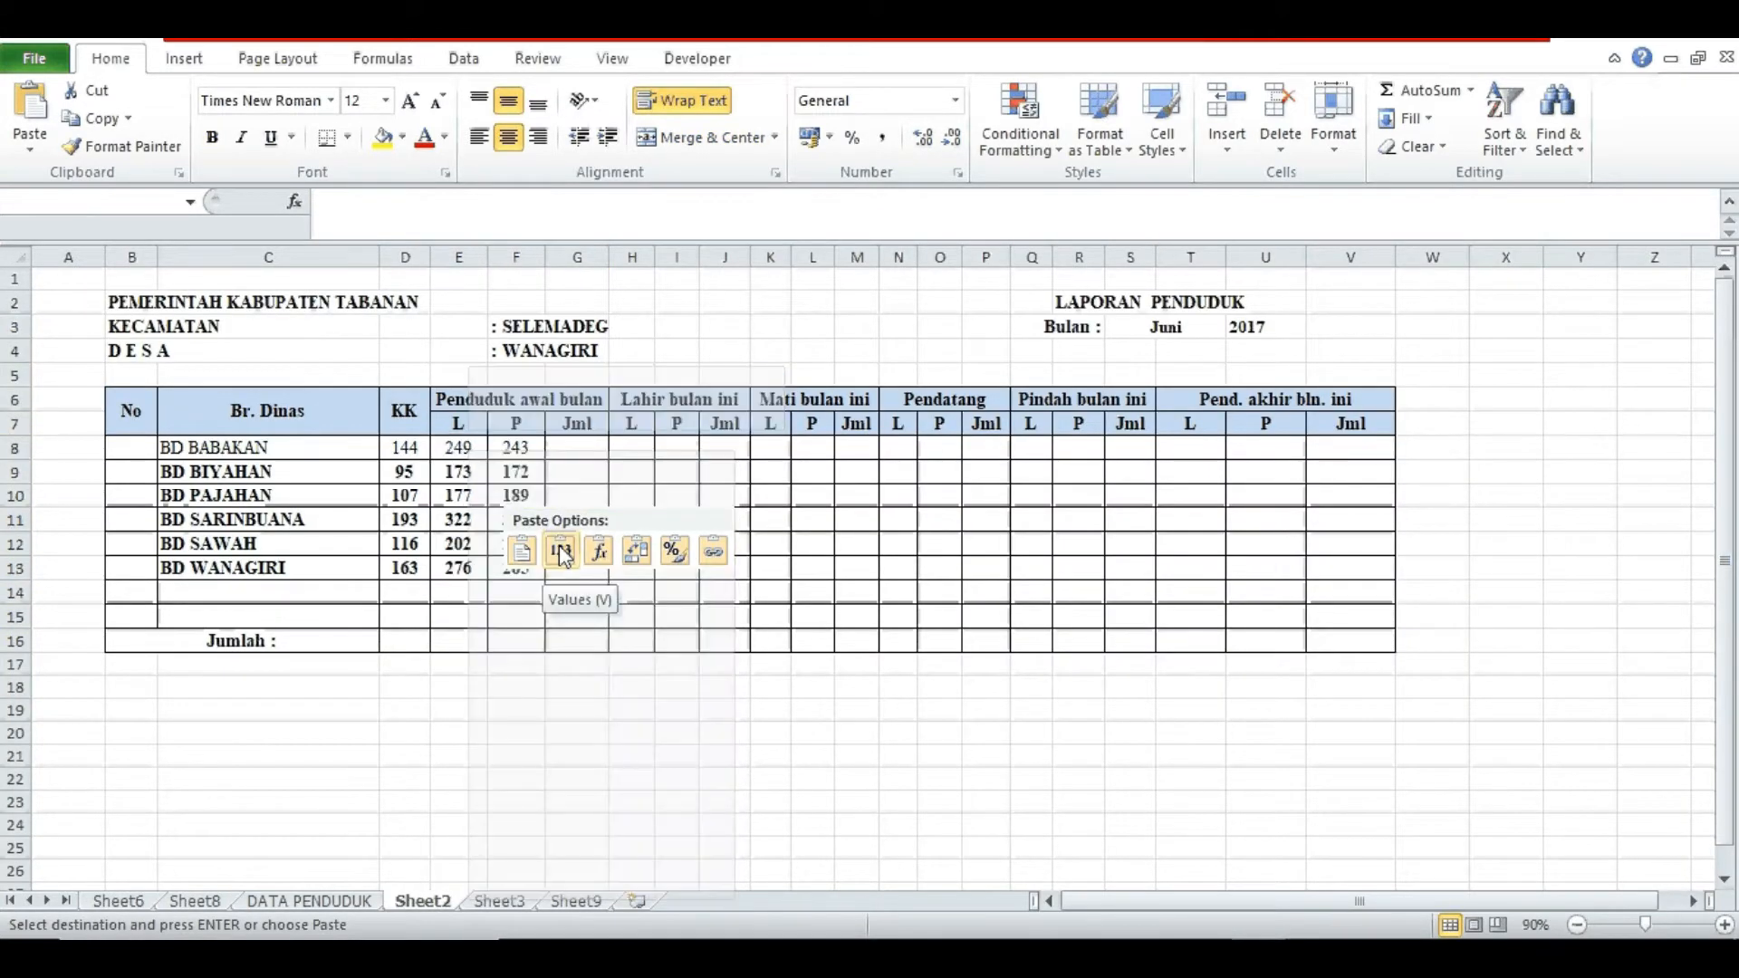
- Remove the bold formatting from the pasted report entries in C8:F13
left_click(456, 730)
left_click(1114, 410)
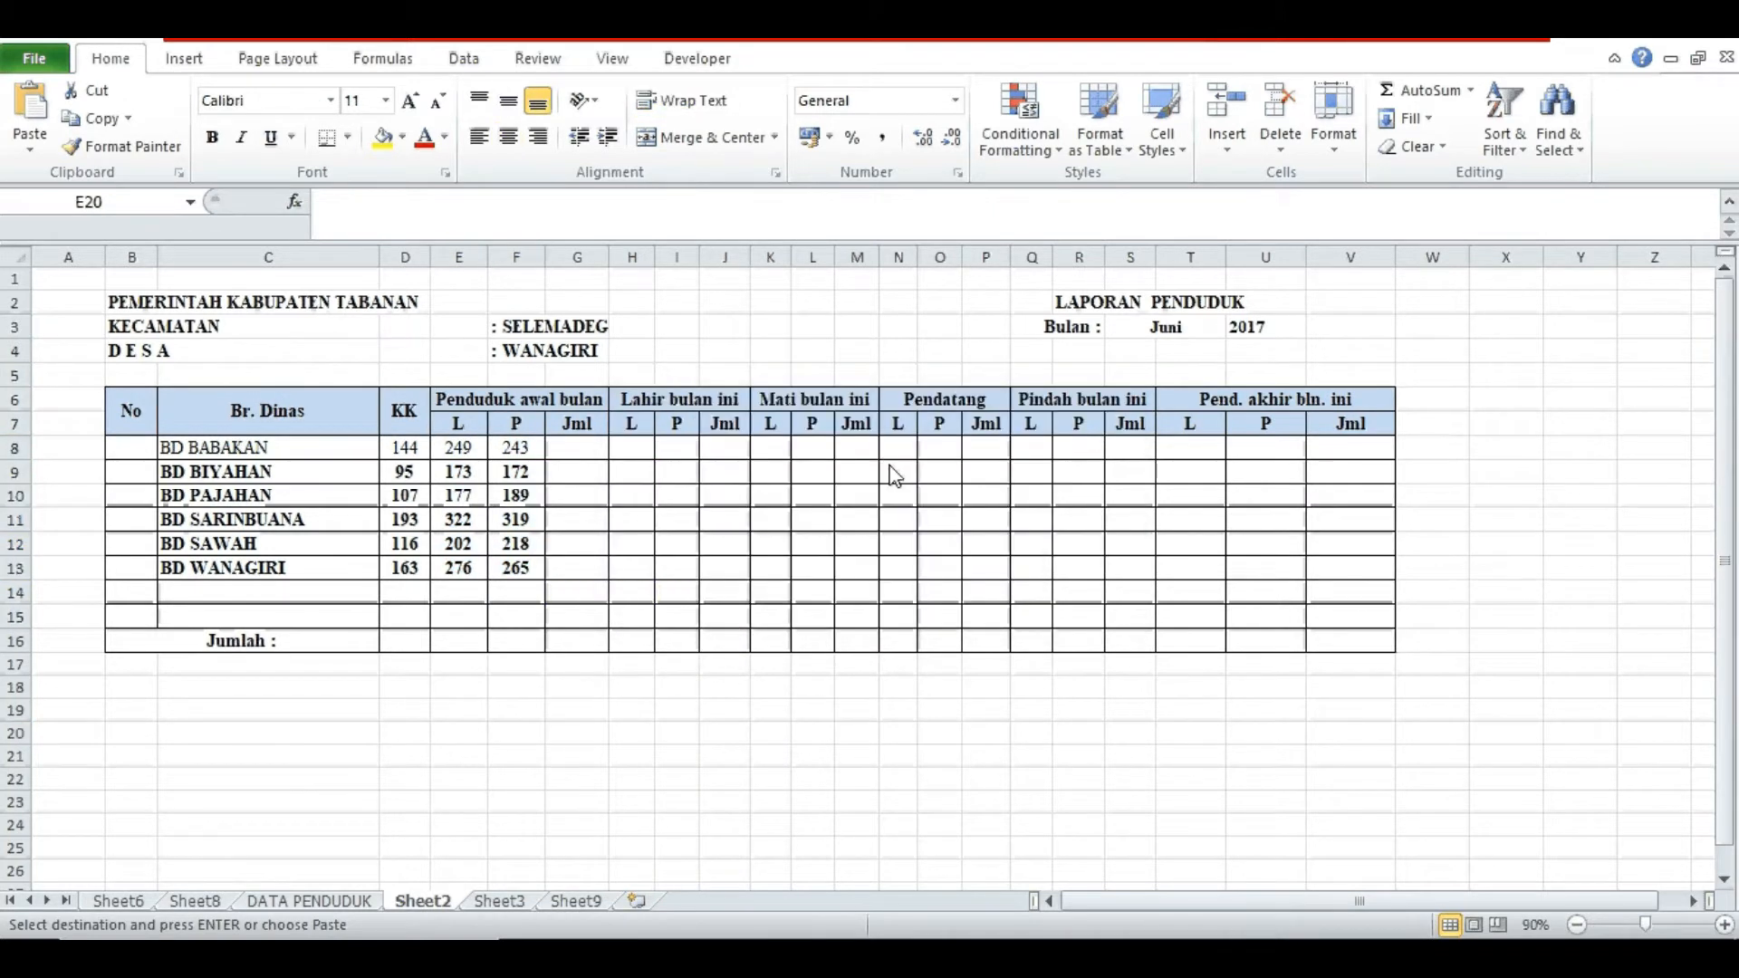
left_click_drag(340, 447, 540, 569)
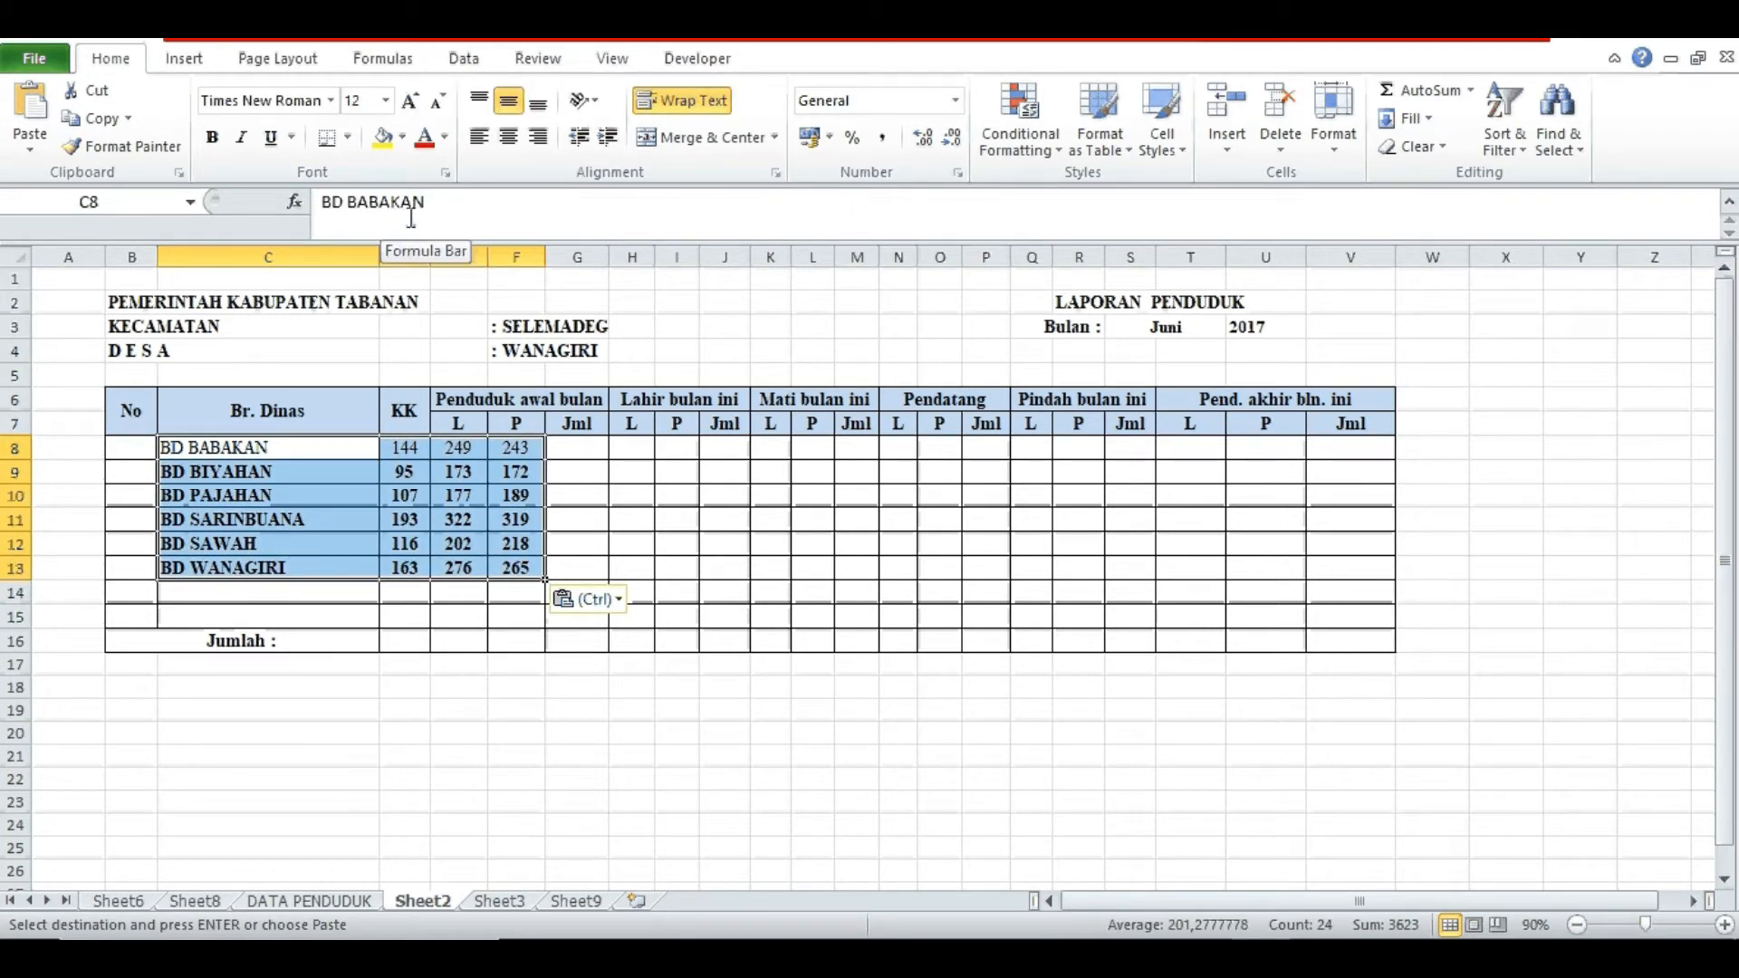
left_click(215, 141)
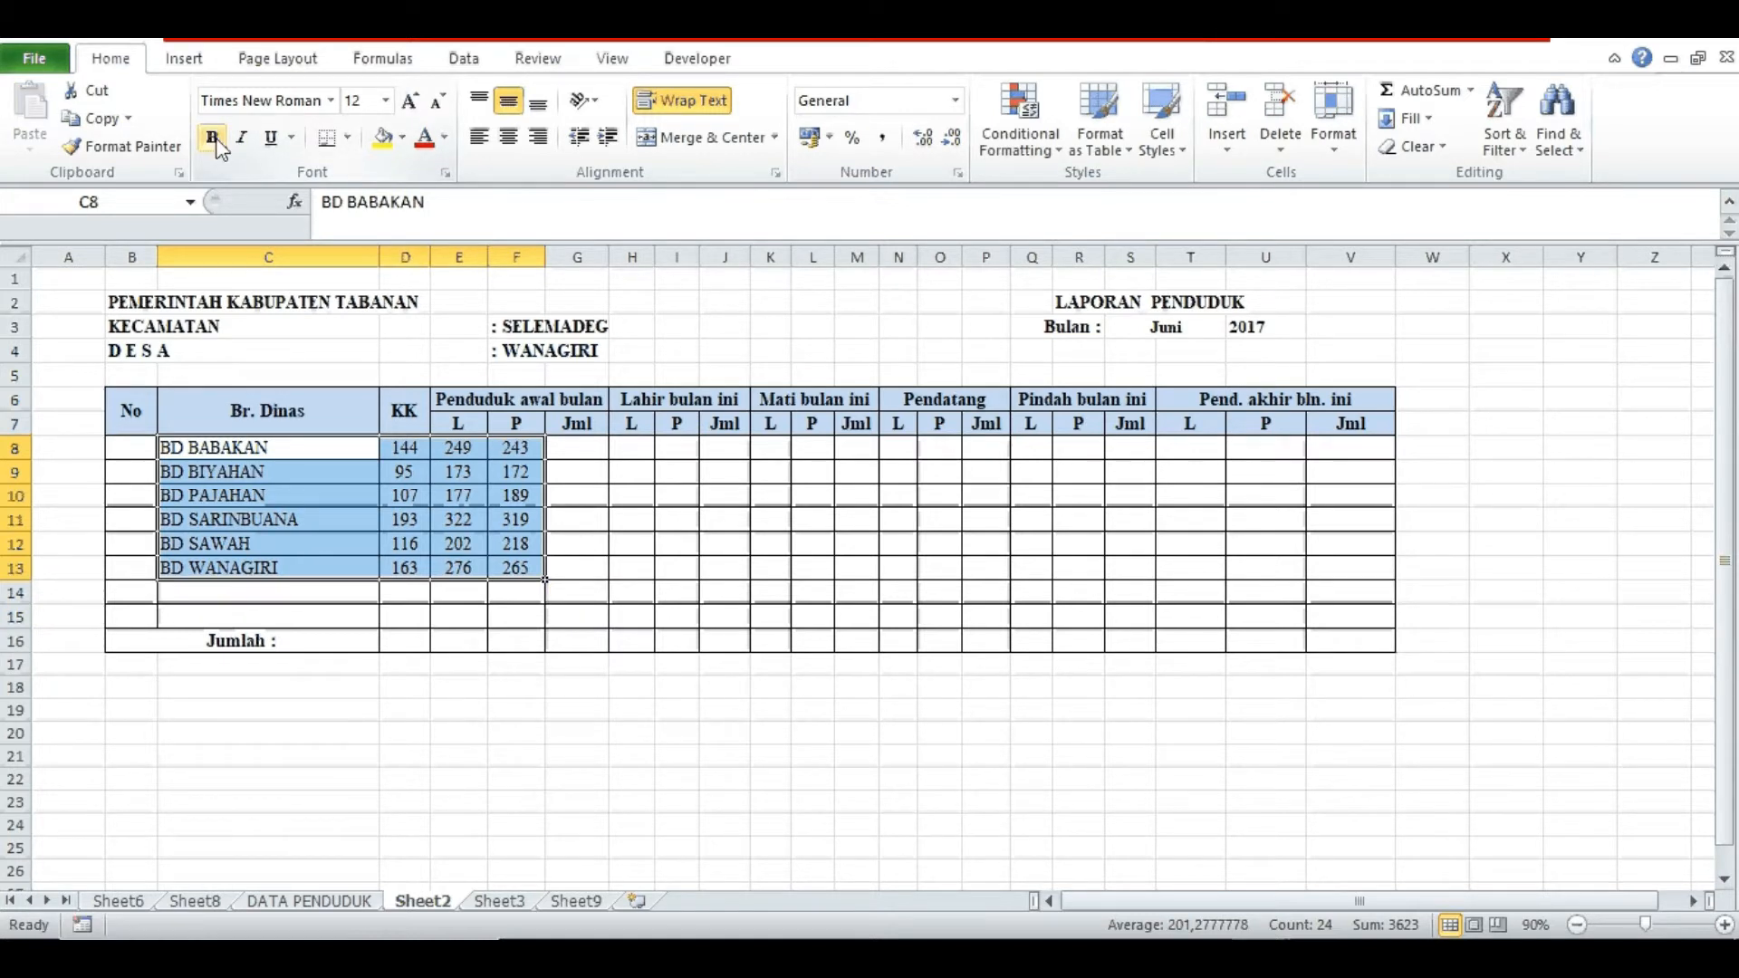
- Total the L and P columns of Penduduk awal bulan with =E8+F8 in G8 and fill the formula down to G13
left_click(582, 452)
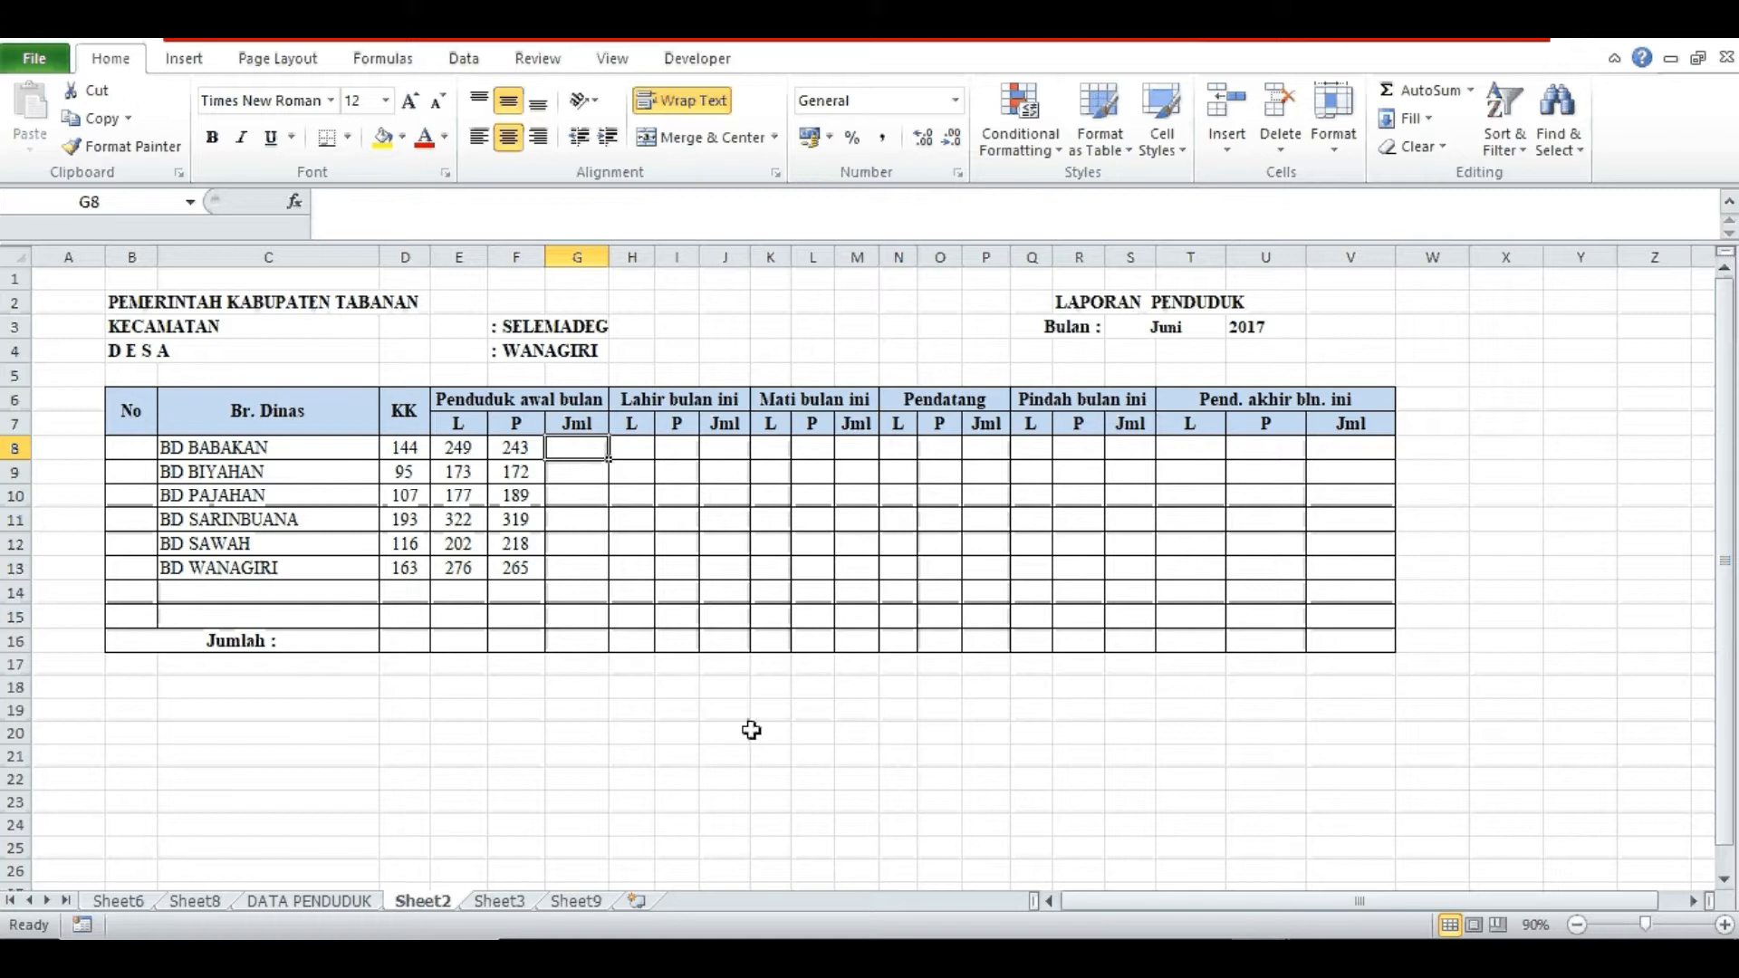
type("=")
key("Left")
key("Left")
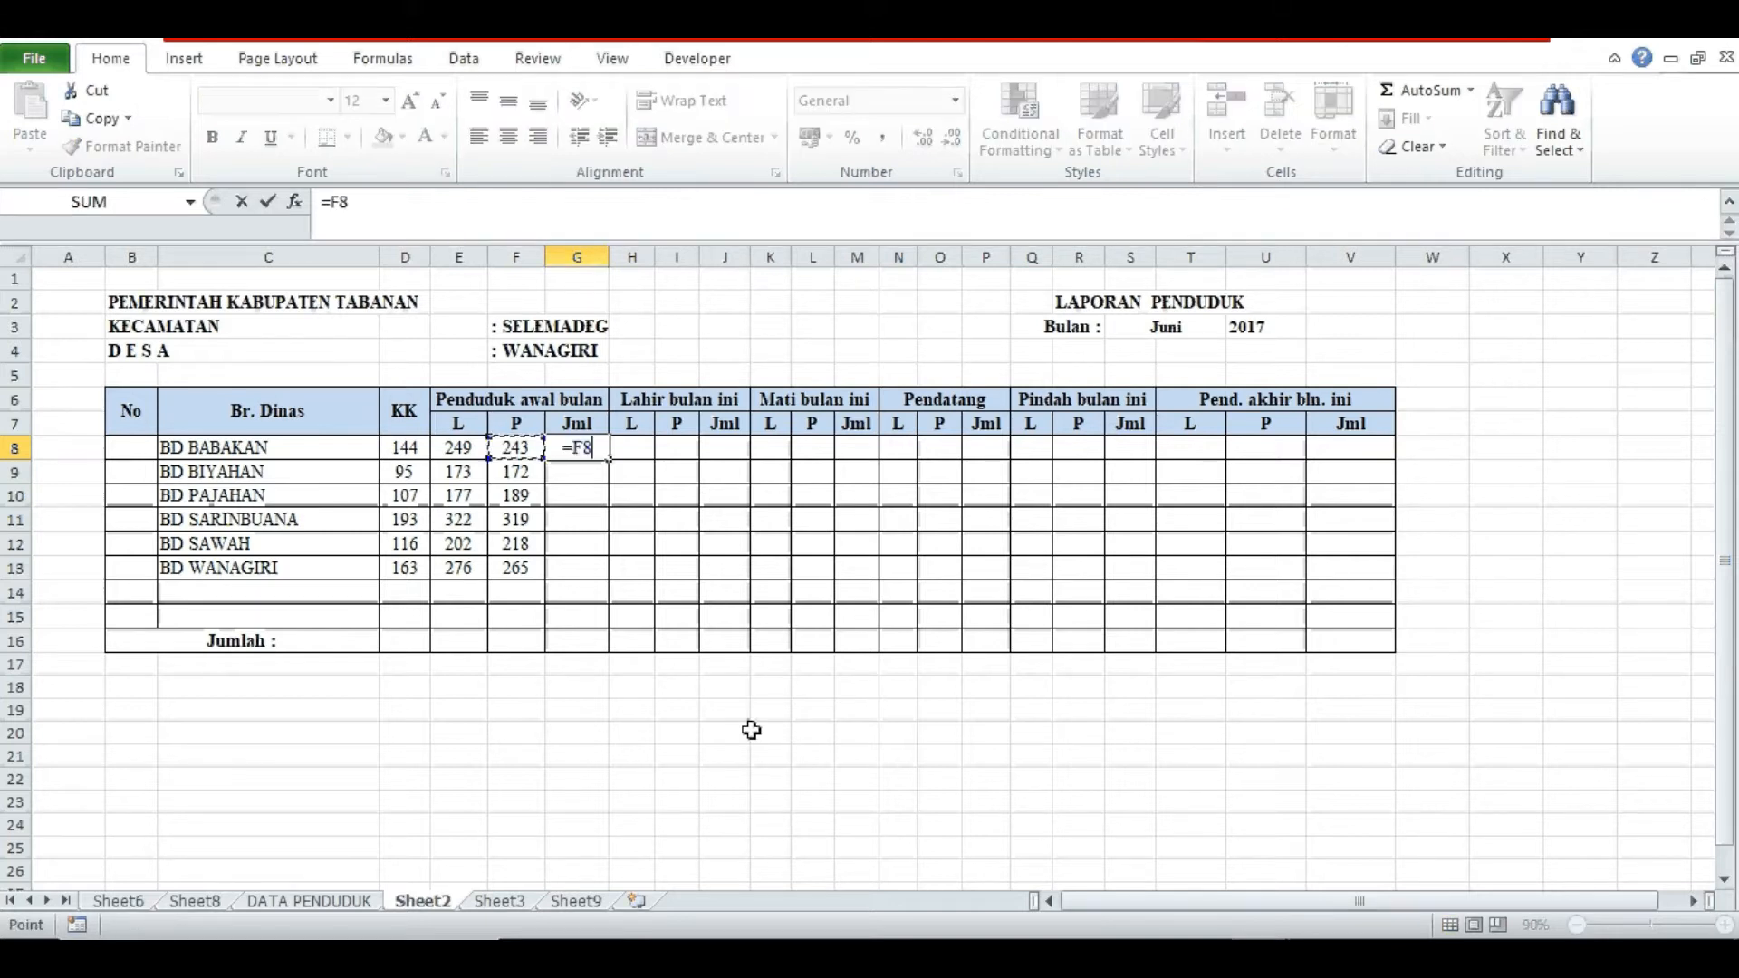
type("+")
key("Left")
key("Return")
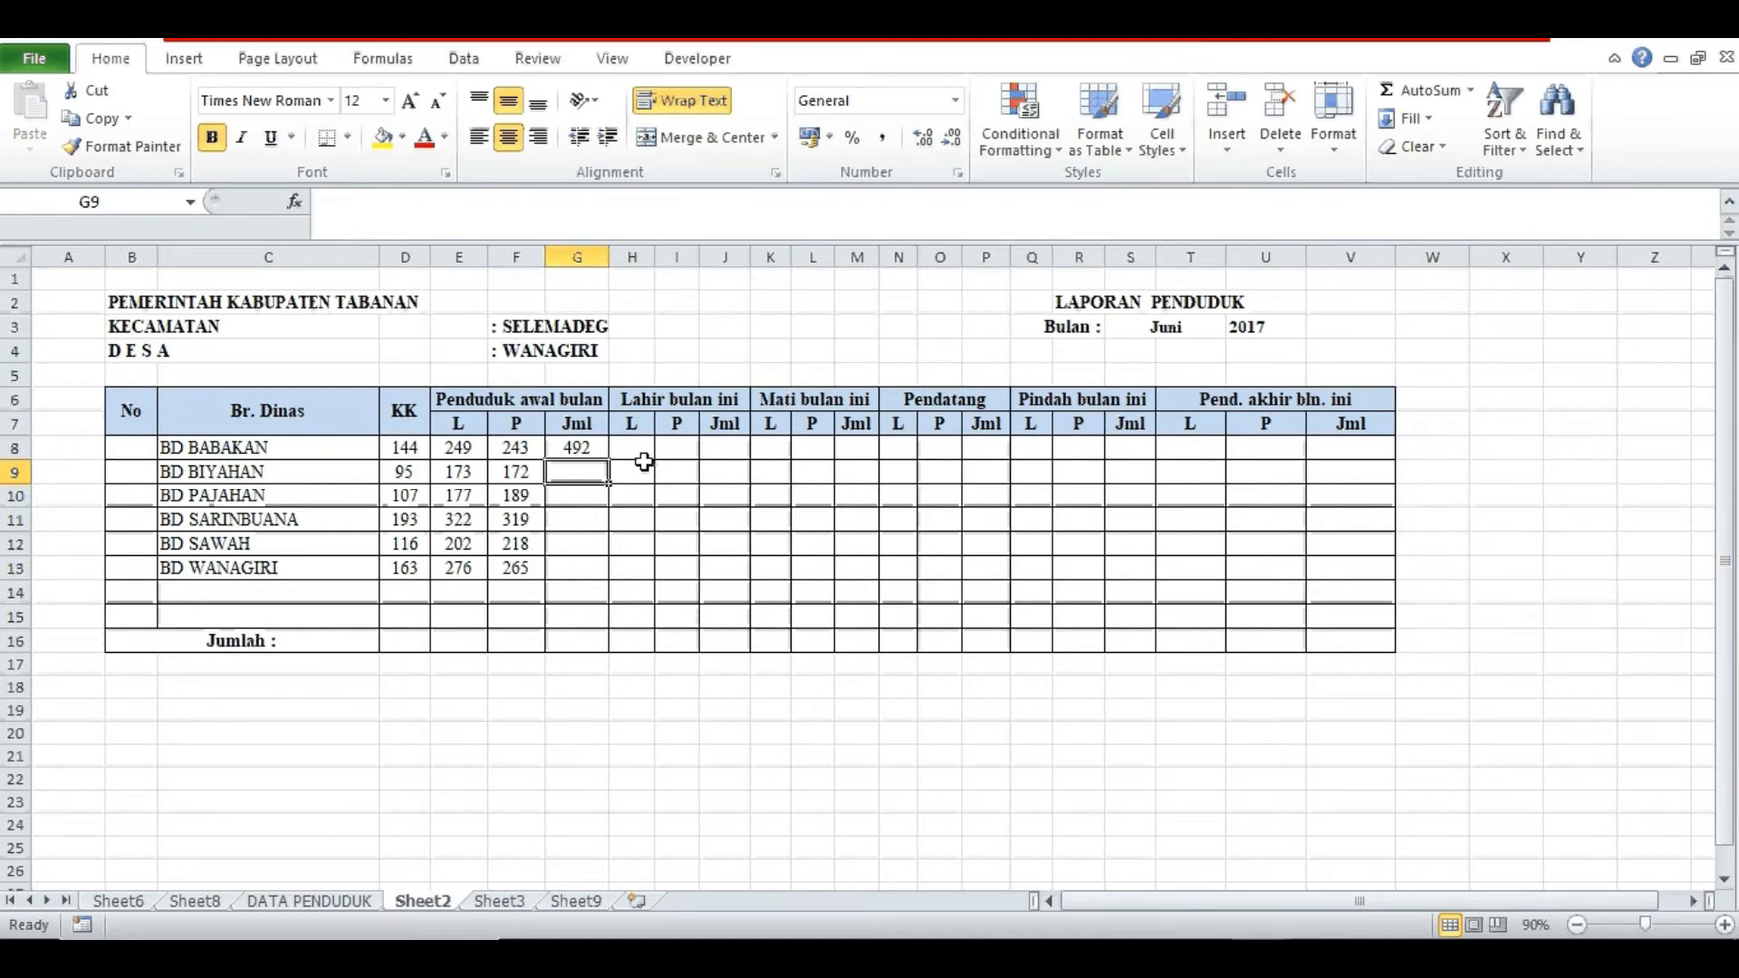
left_click(587, 446)
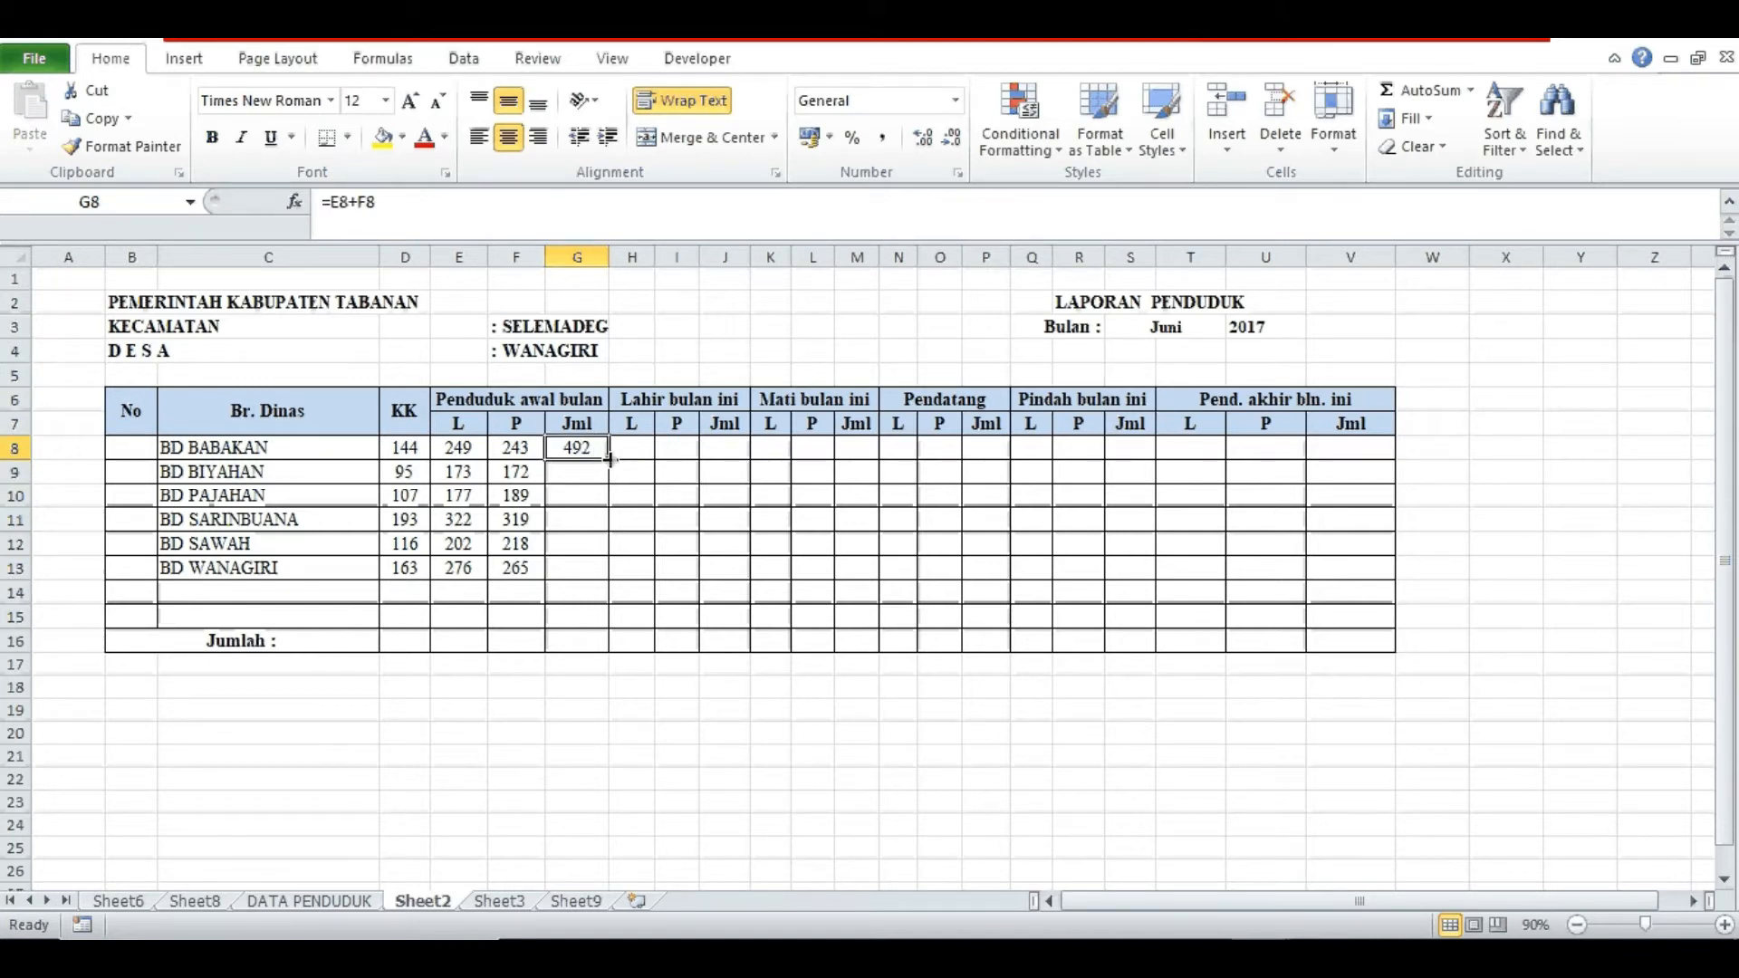
left_click_drag(608, 459, 609, 580)
left_click(798, 593)
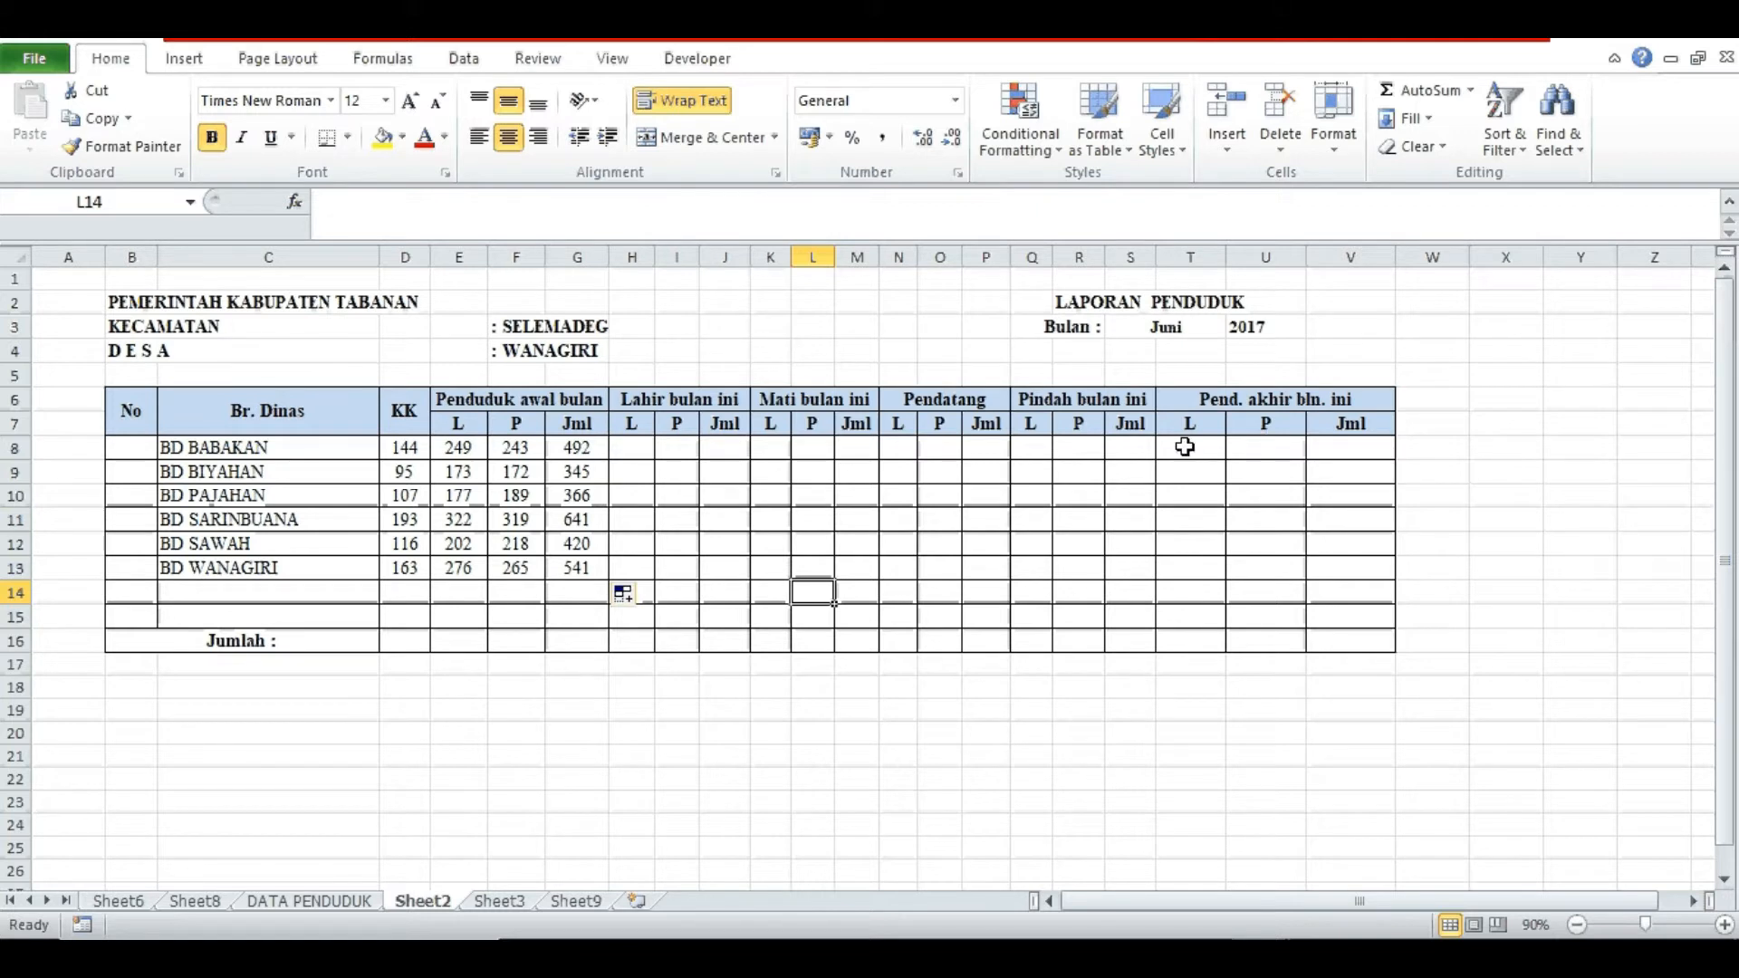
- Enter =E8+H8+K8+Q8 in T8 under Pend. akhir bln. ini and fill the formula across T8:U13
left_click(1184, 450)
type("=")
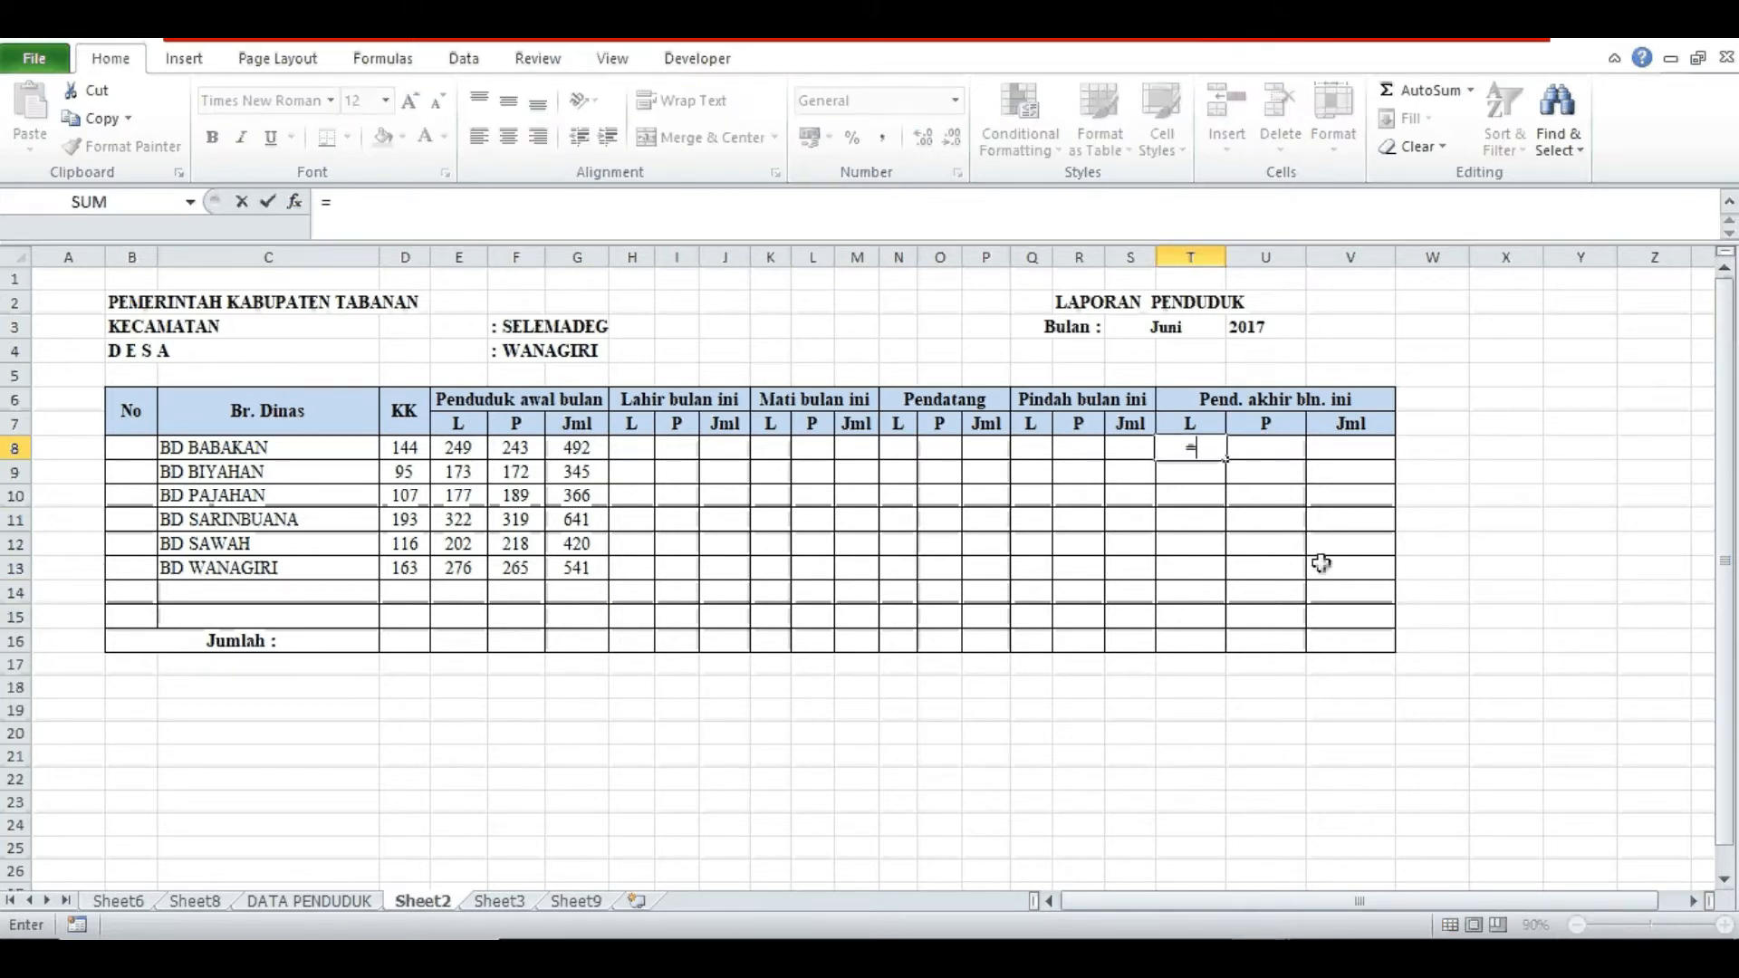
key("Left")
key("Left")
key("Left")
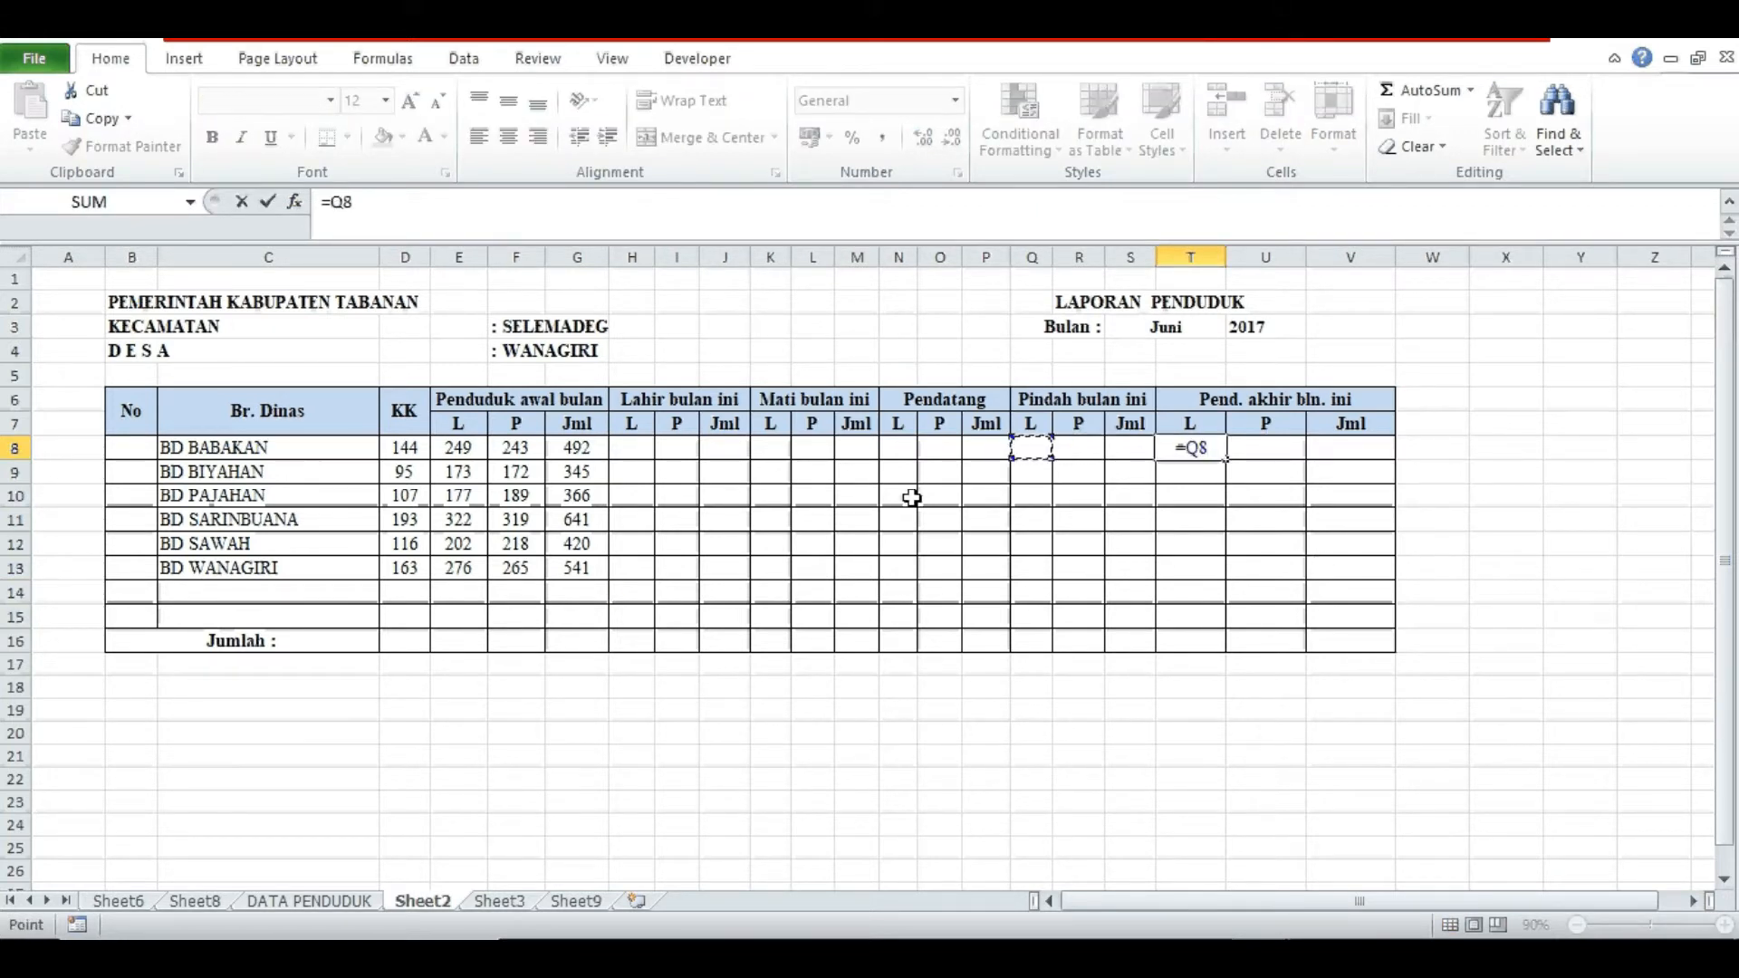
left_click(445, 436)
type("+")
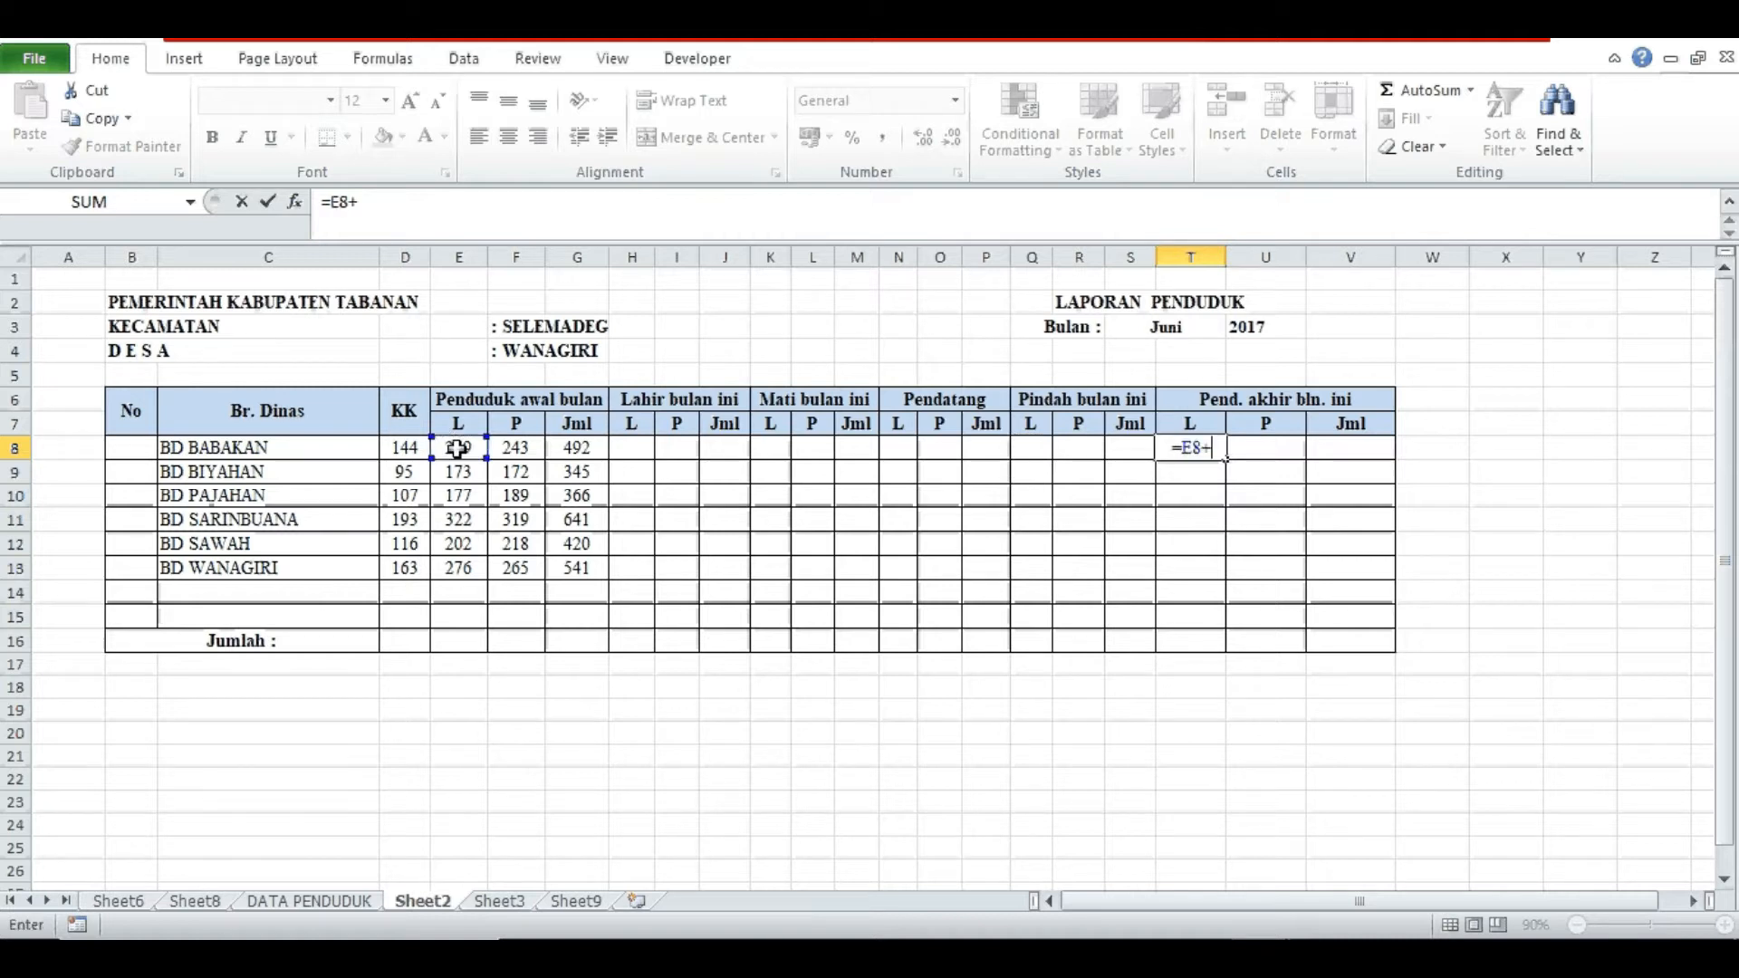
left_click(625, 455)
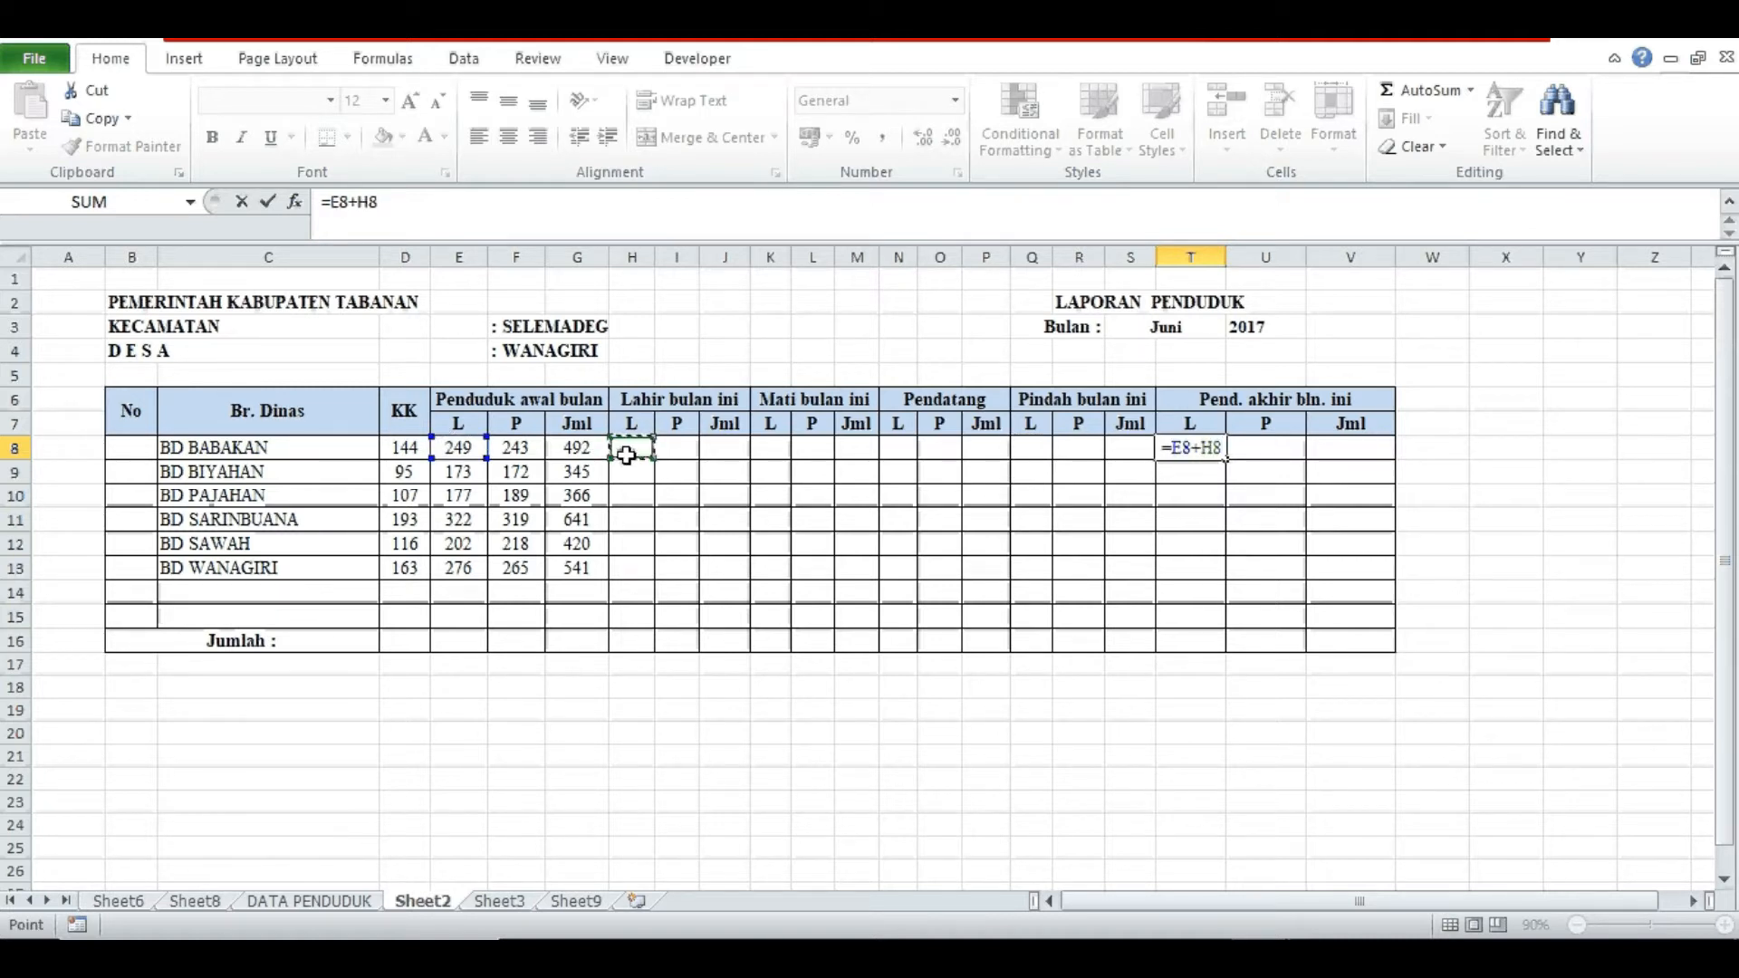
type("+")
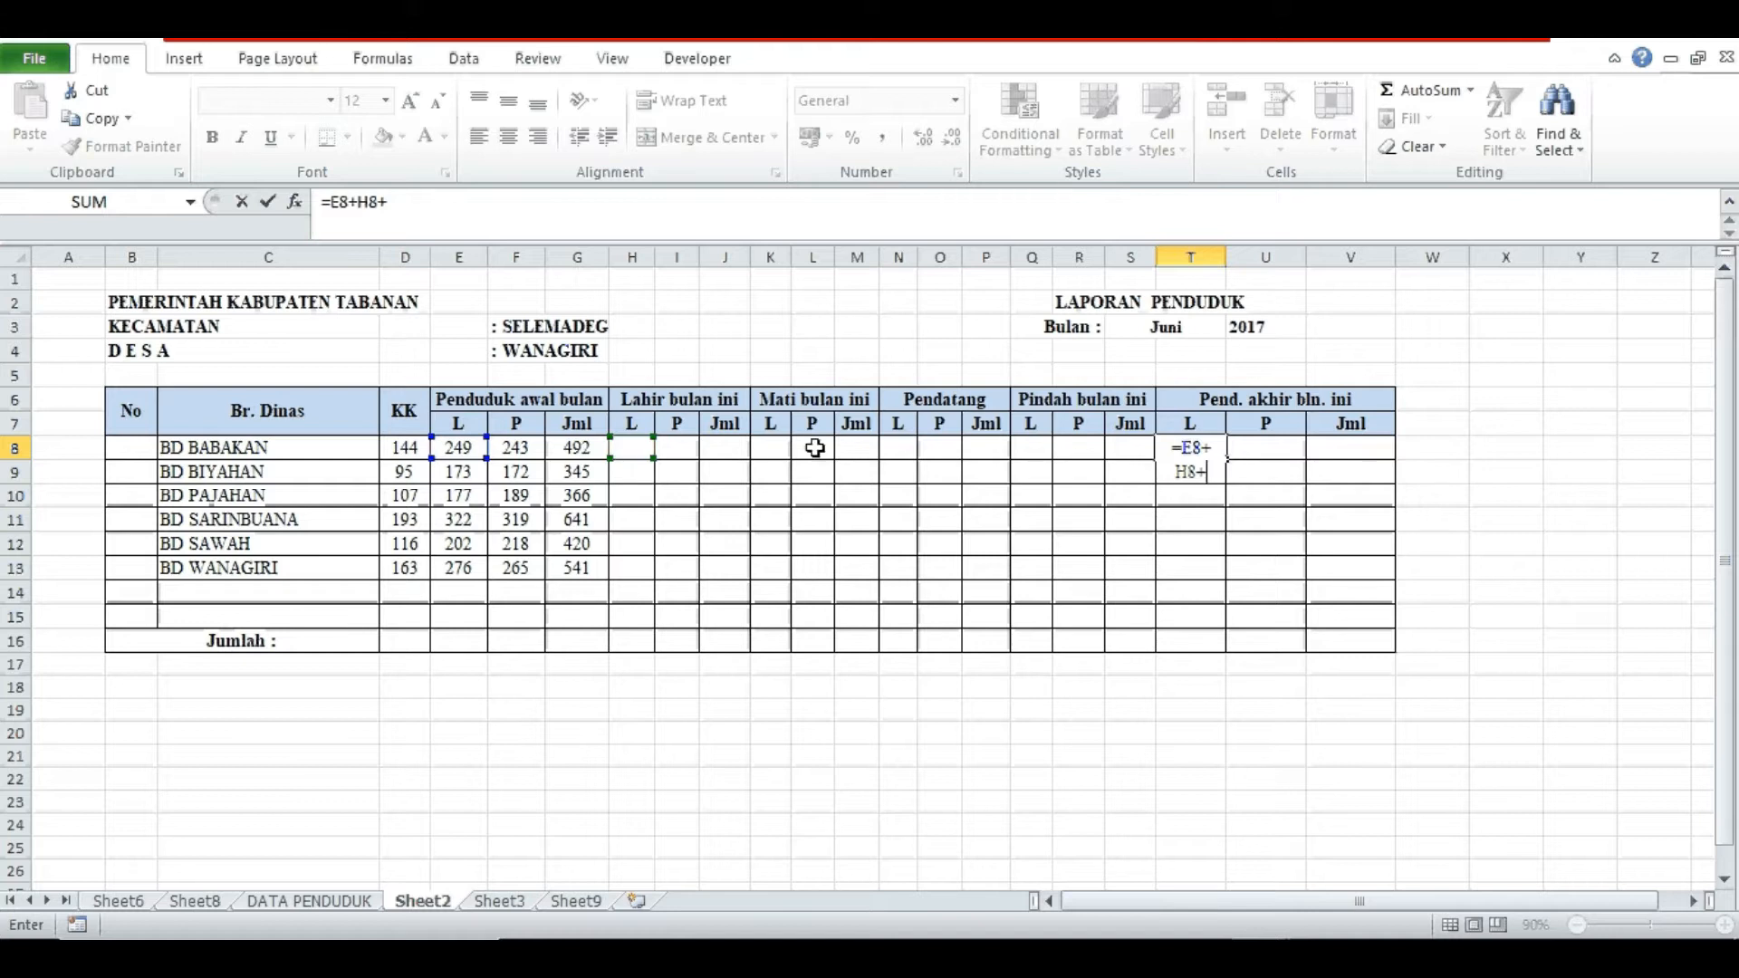
left_click(773, 446)
type("+")
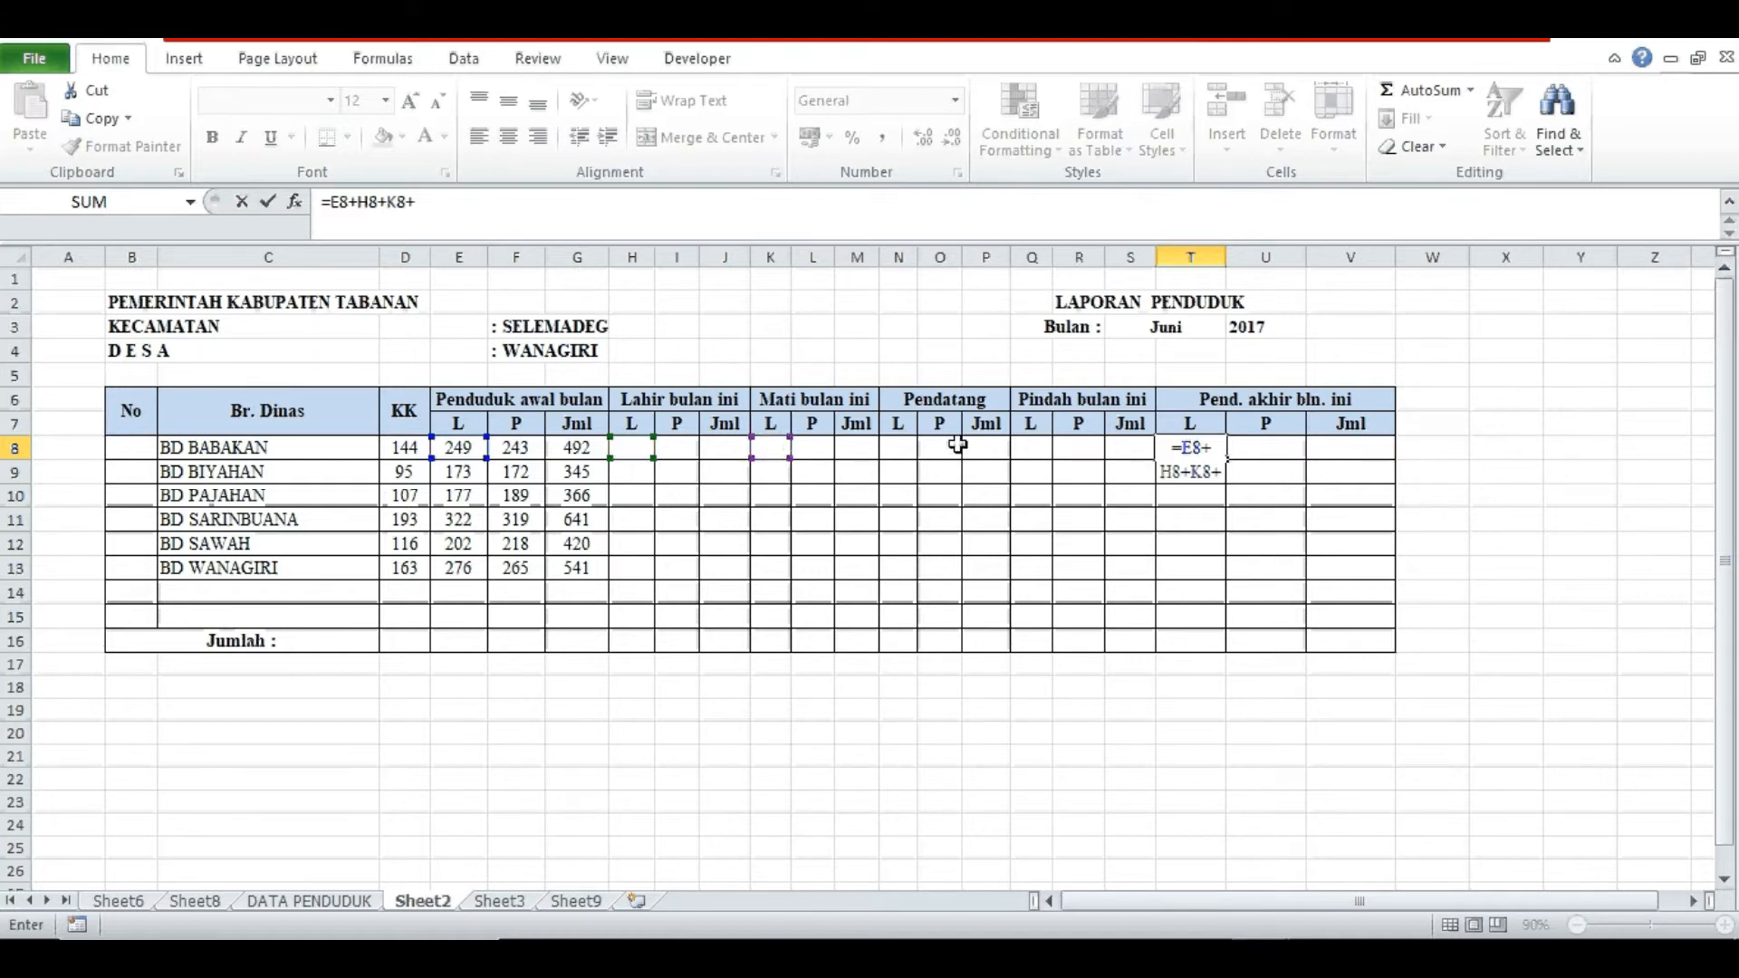
left_click(1030, 444)
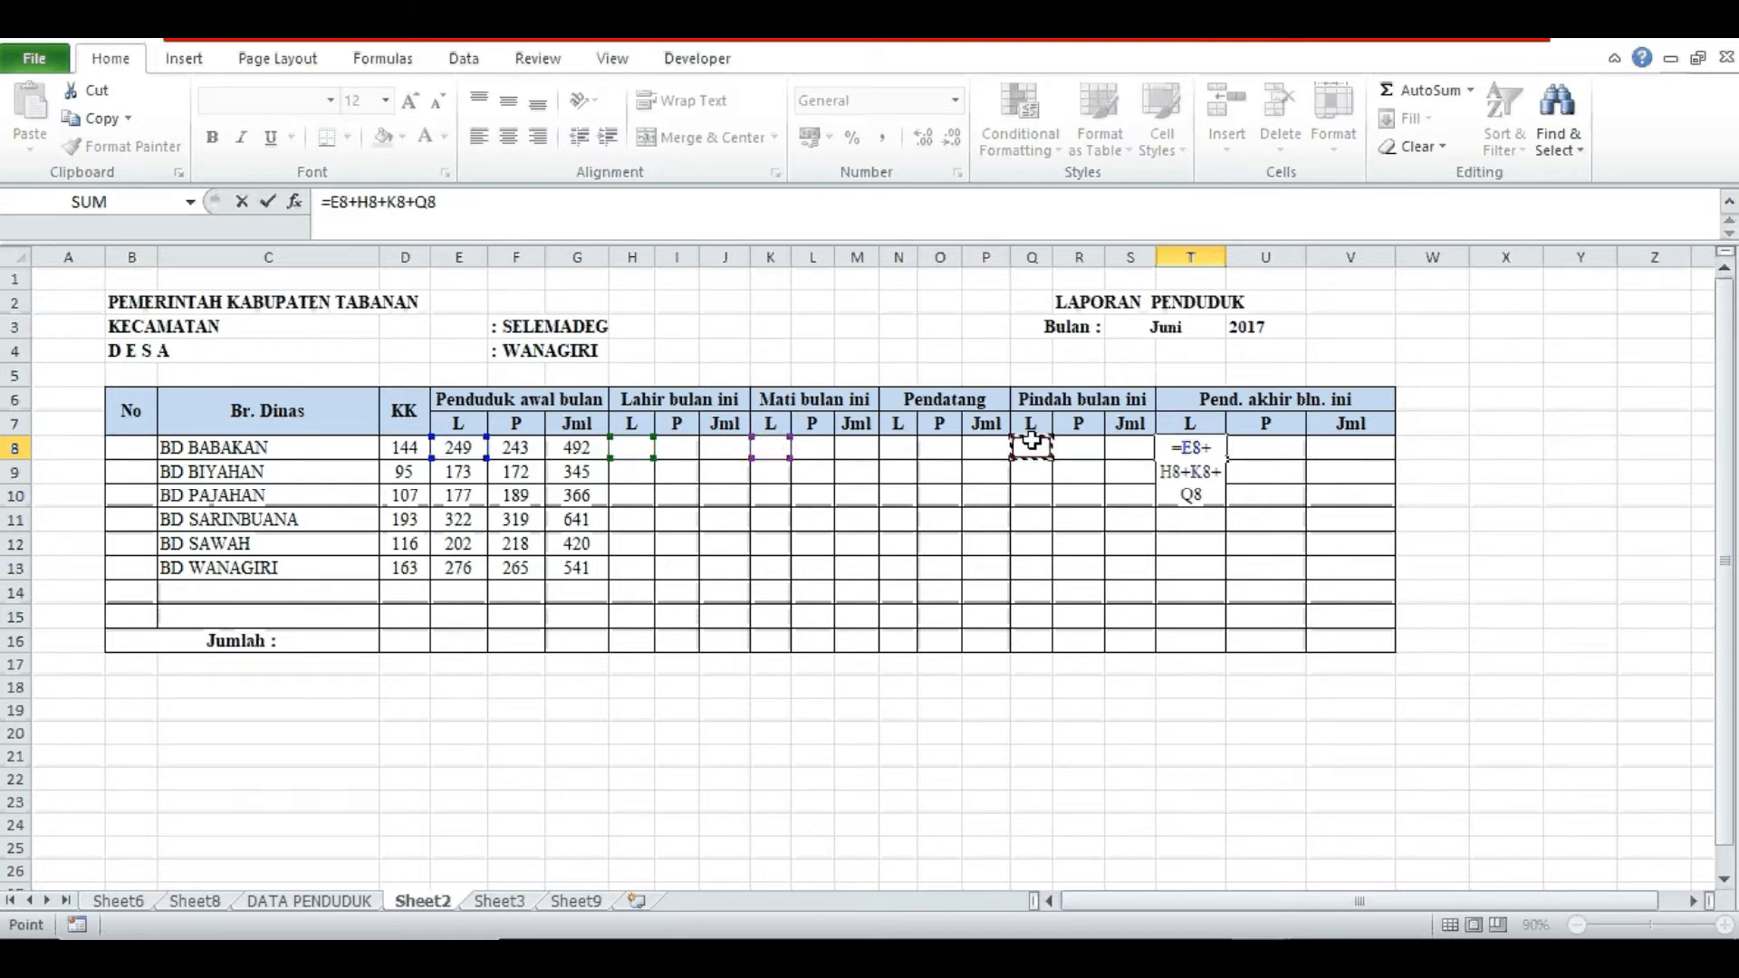
key("Return")
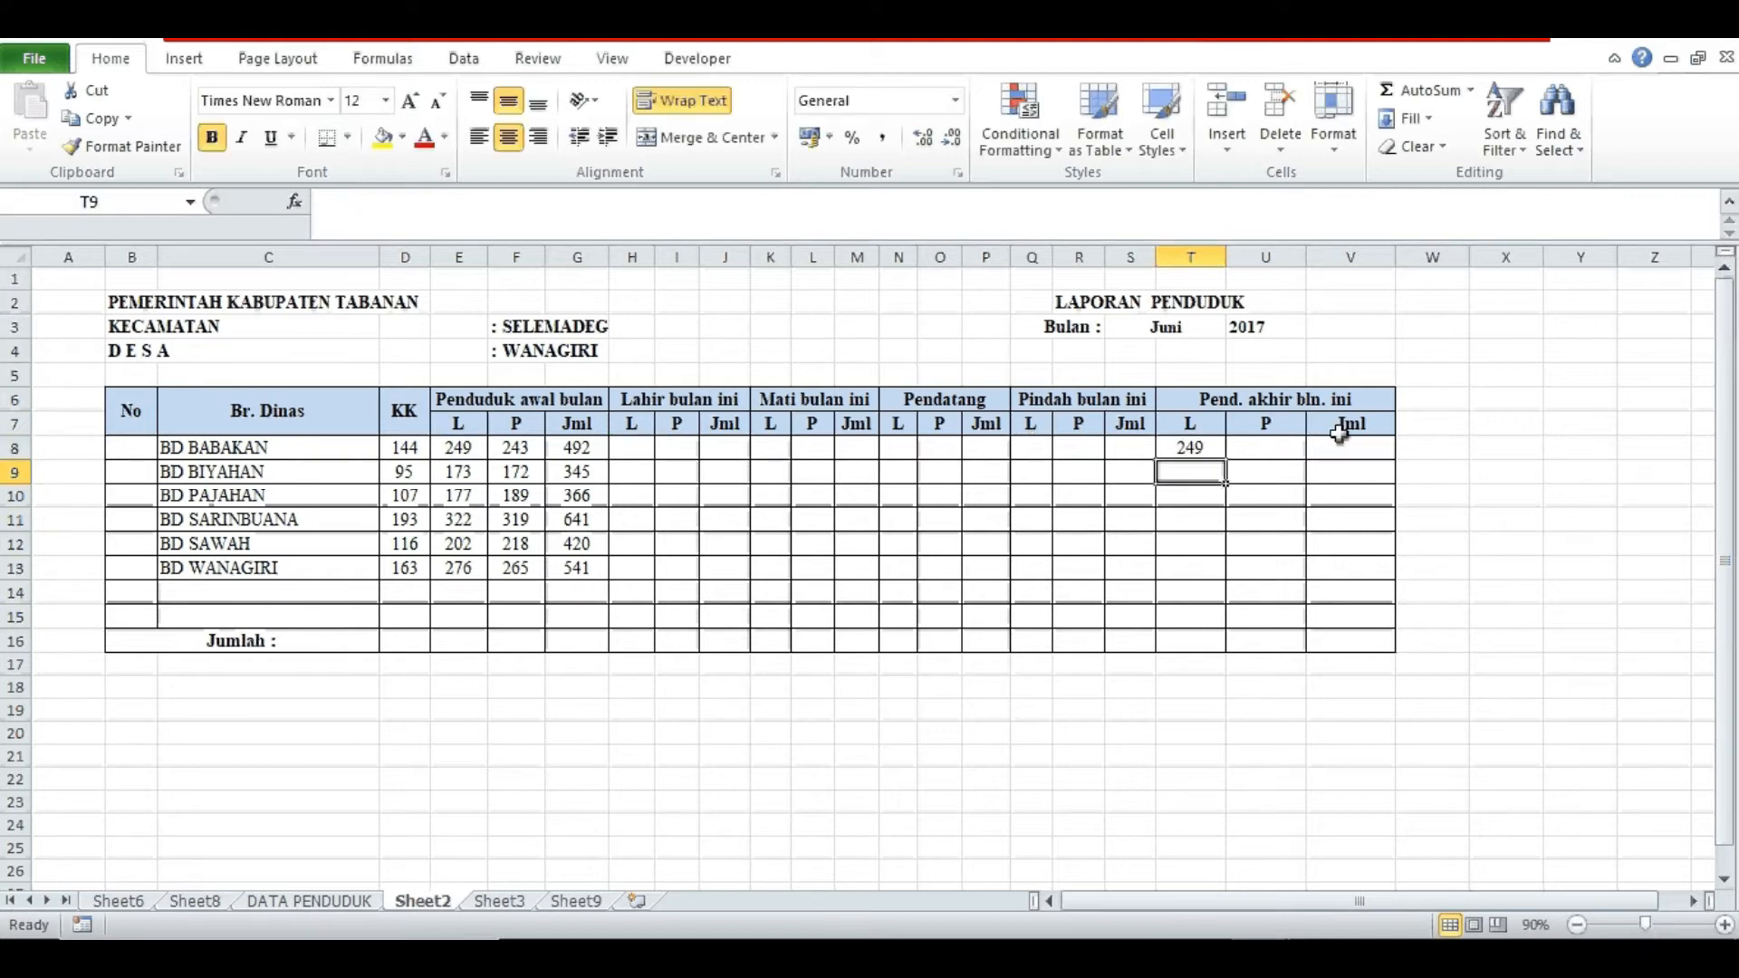
left_click(1202, 452)
left_click_drag(1228, 460, 1305, 576)
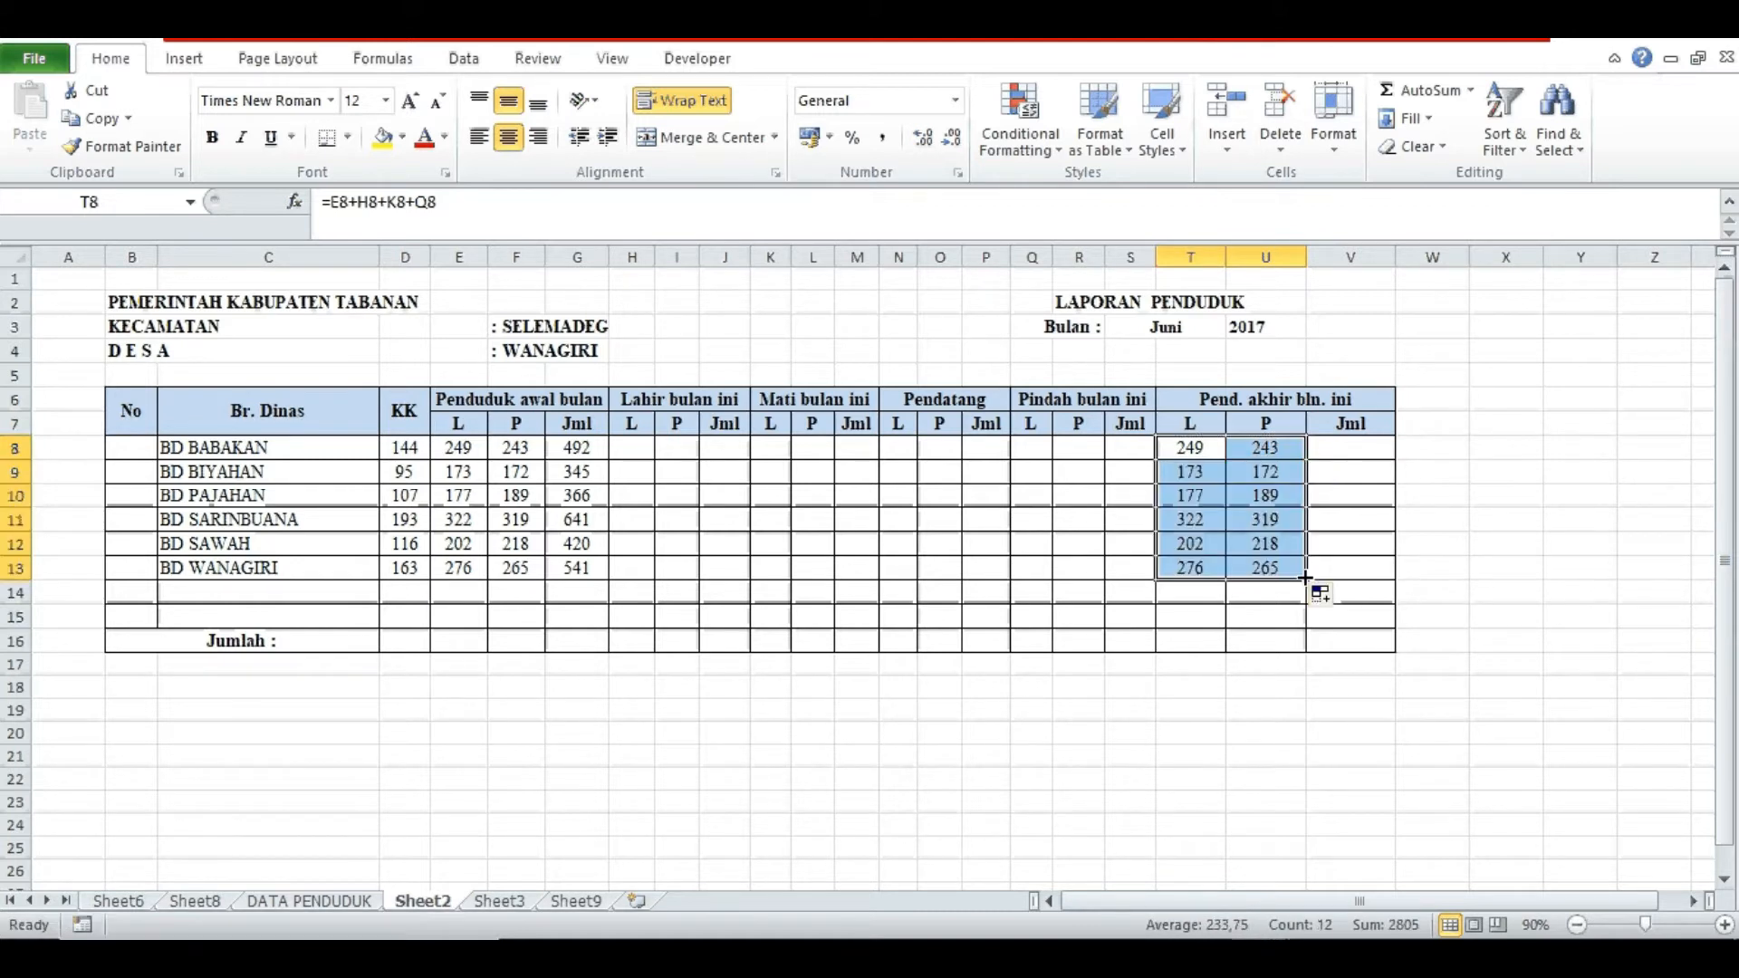
- Total the L and P columns of Pend. akhir bln. ini with =T8+U8 in V8 and fill the formula down to V13
left_click(1345, 448)
type("=T8+")
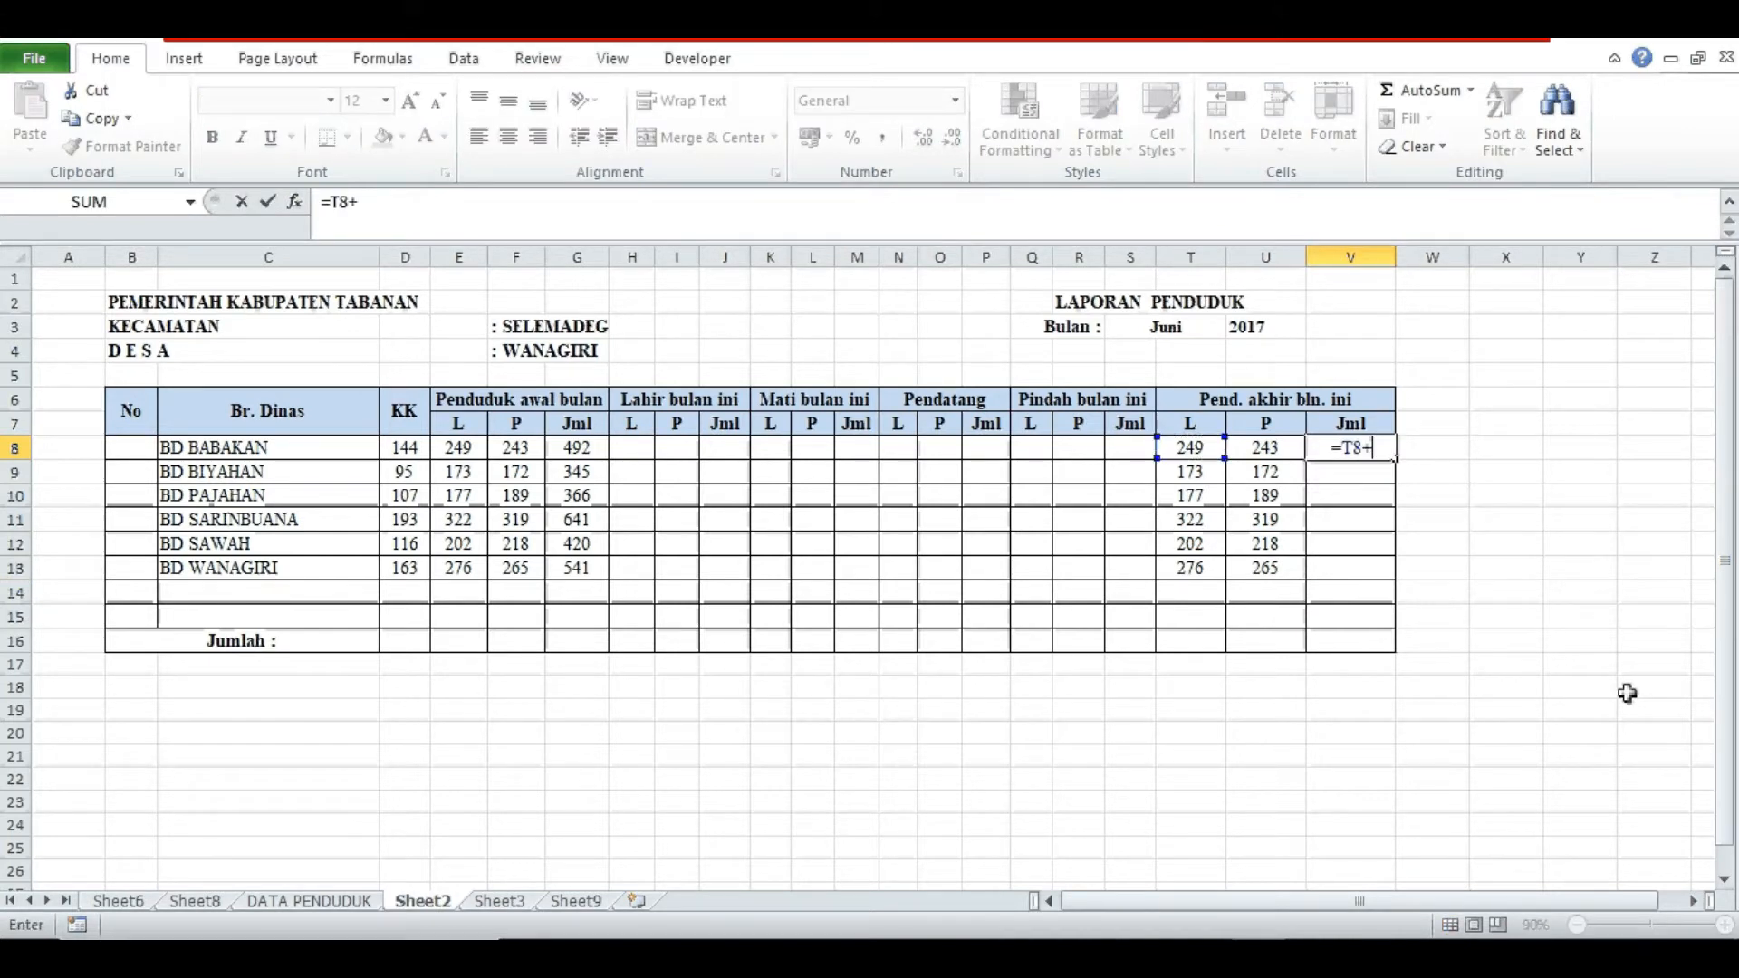
key("Left")
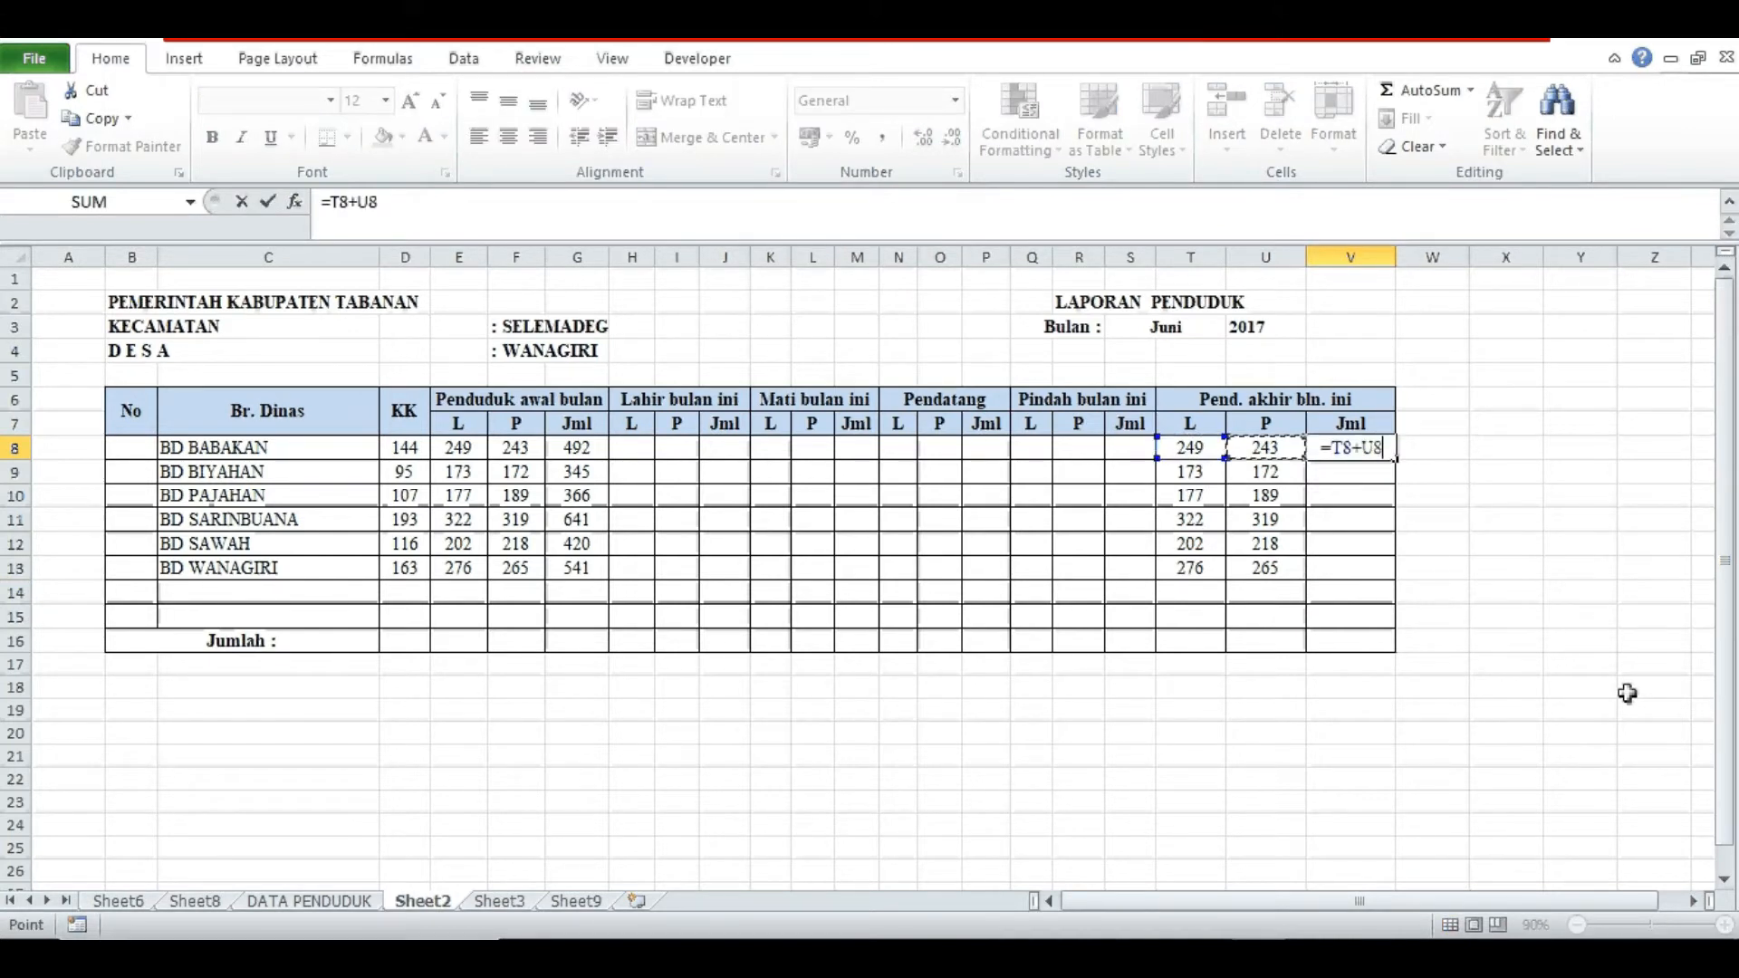
key("Return")
left_click(1359, 448)
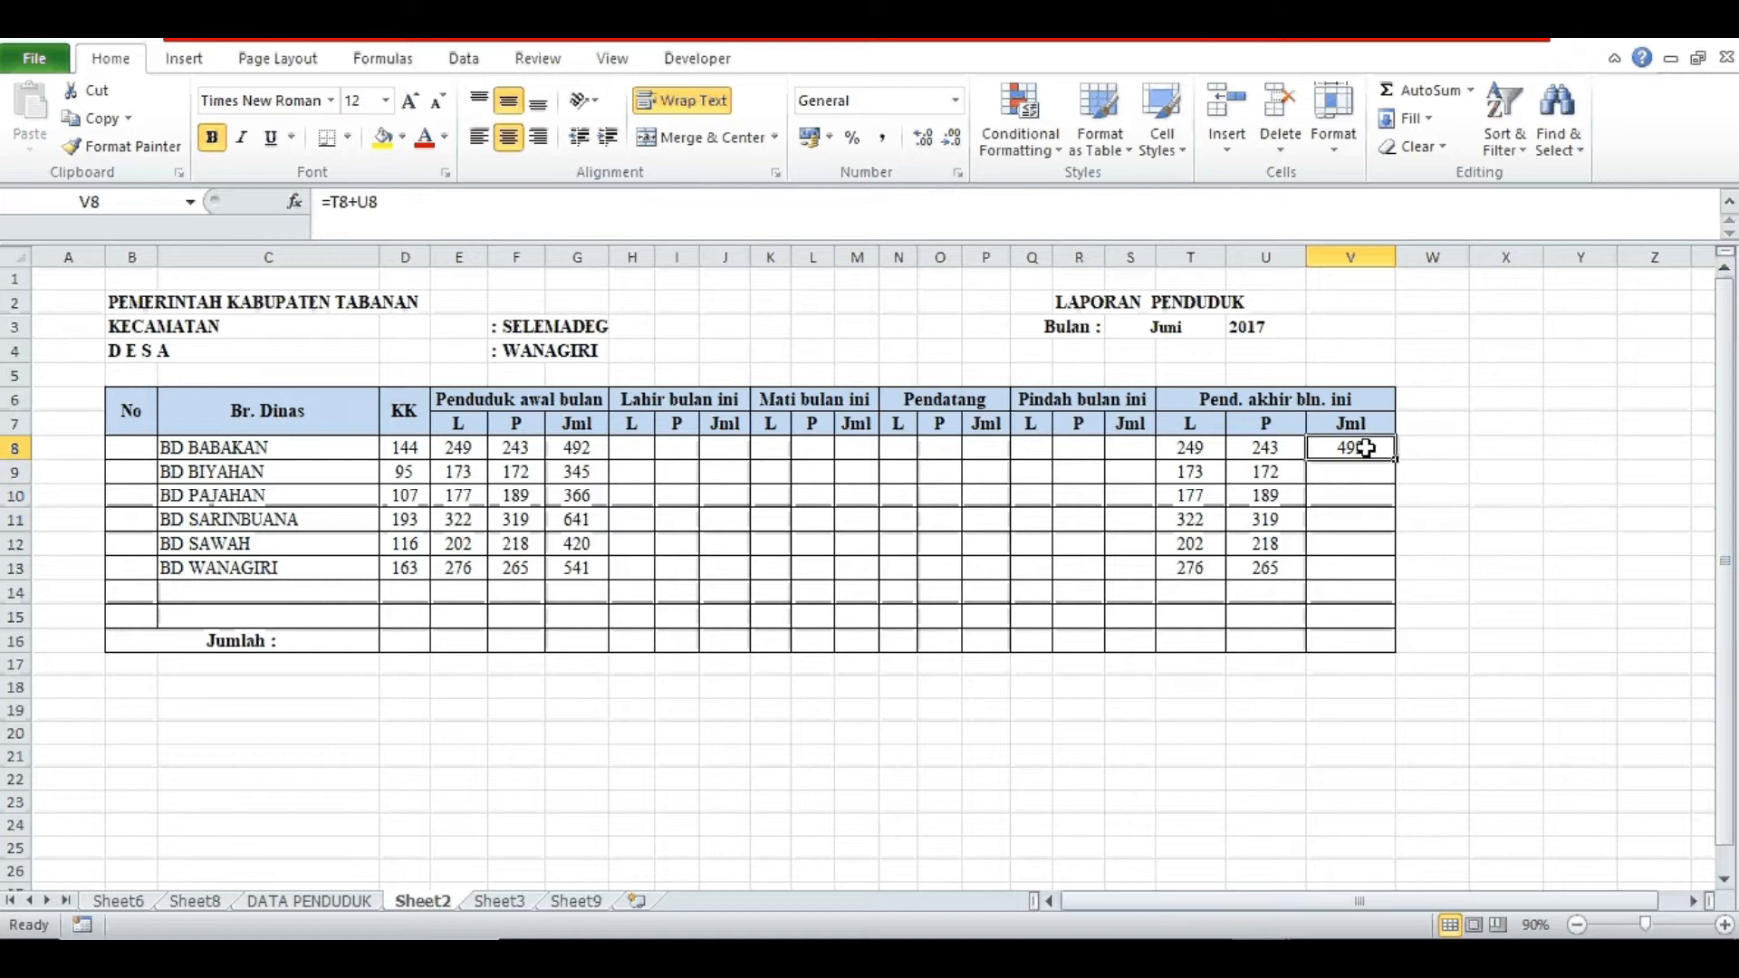
left_click_drag(1398, 459, 1396, 579)
- Enter 1 male birth for BD BABAKAN in H8 under Lahir bulan ini and check the month-end L formula in T8
left_click(640, 451)
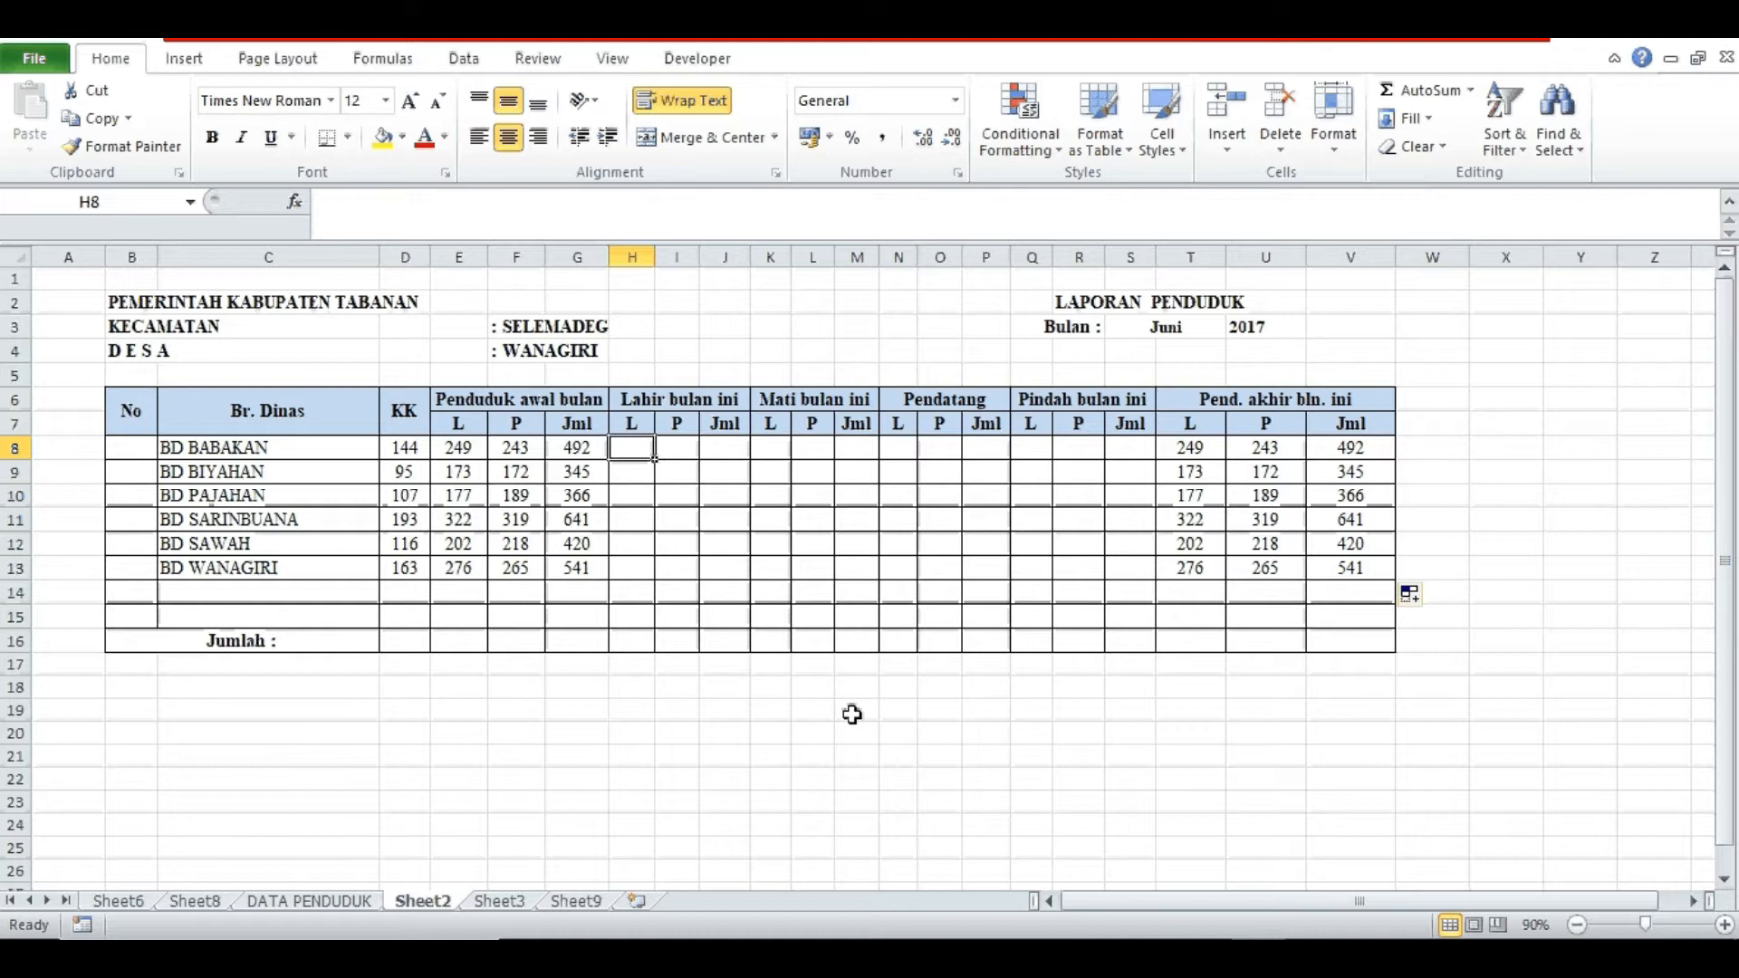
key("Right")
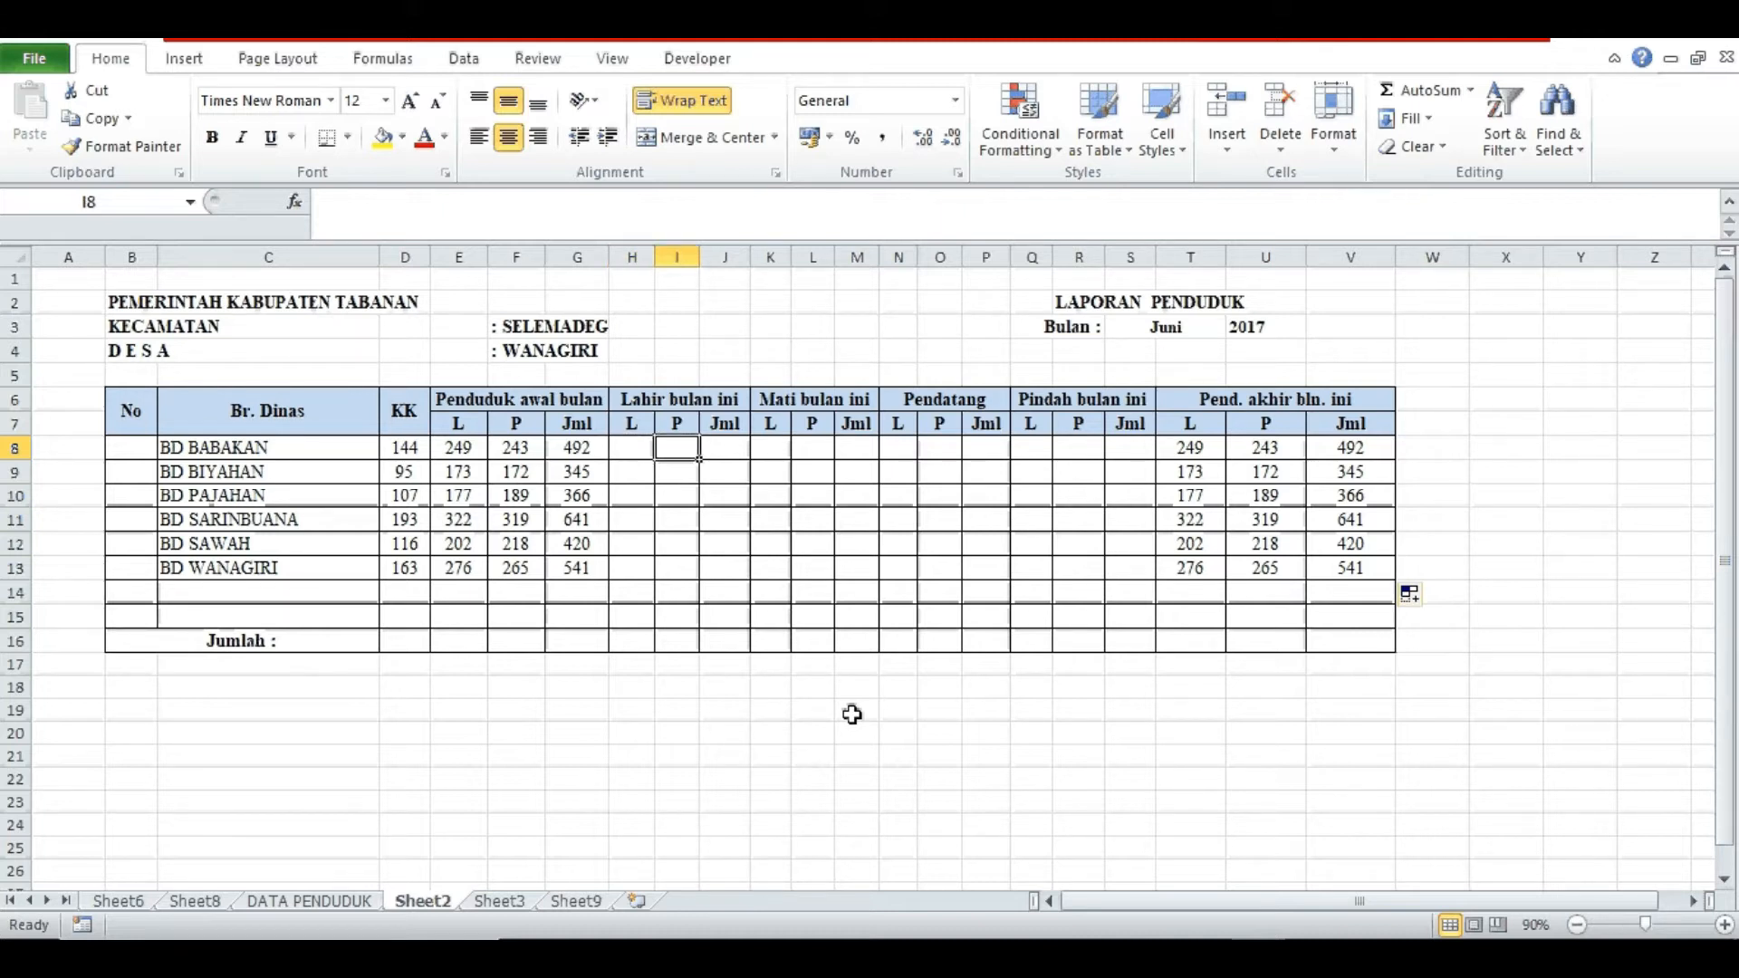
key("Left")
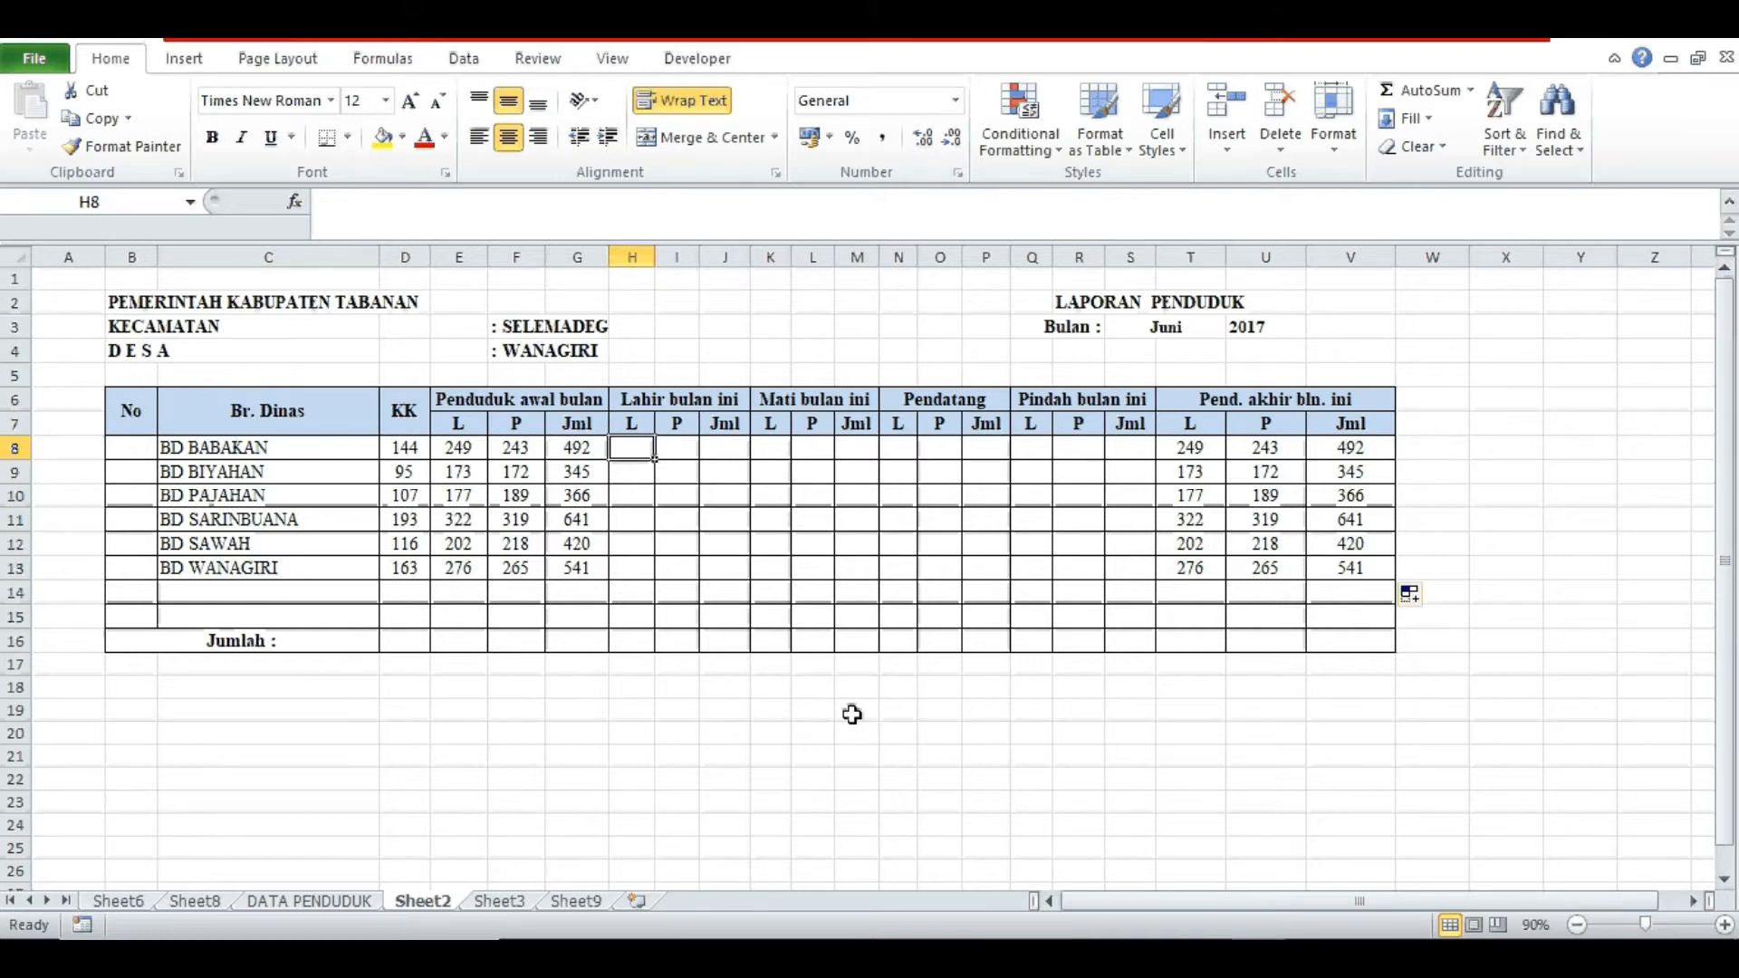
type("1")
key("Return")
key("Up")
left_click(1177, 444)
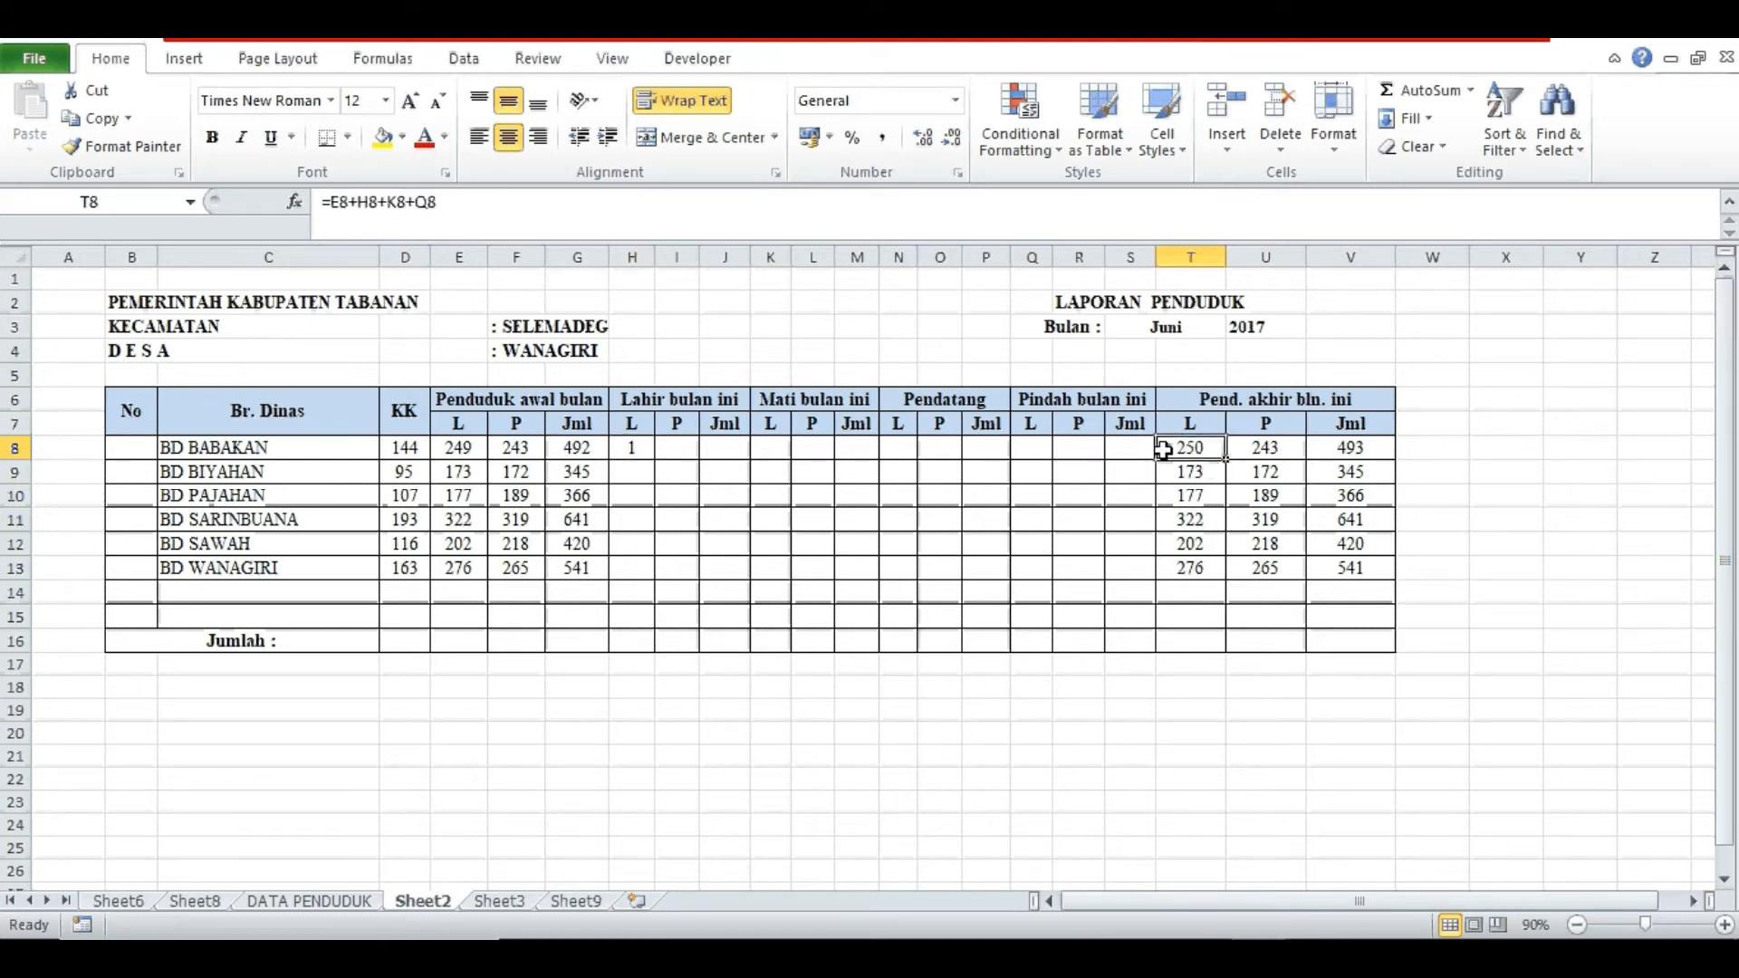
- Enter 1 female birth for BD BIYAHAN in I9 under Lahir bulan ini and check the month-end P formula in U9
left_click(688, 468)
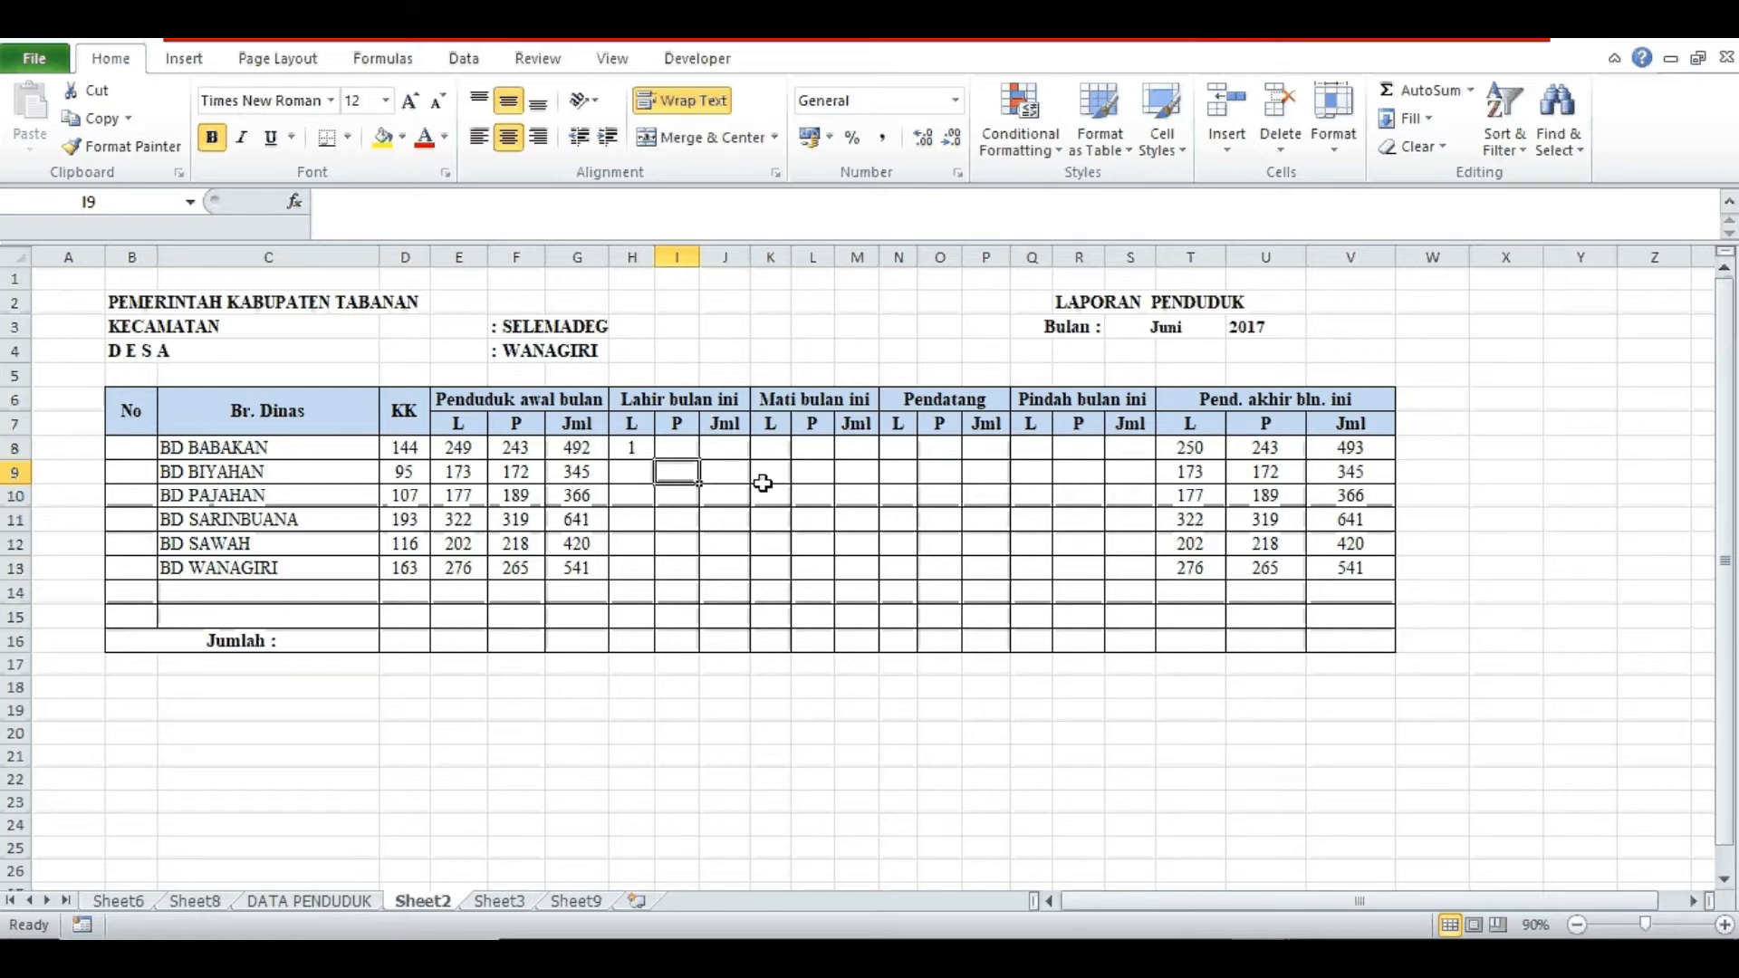
type("1")
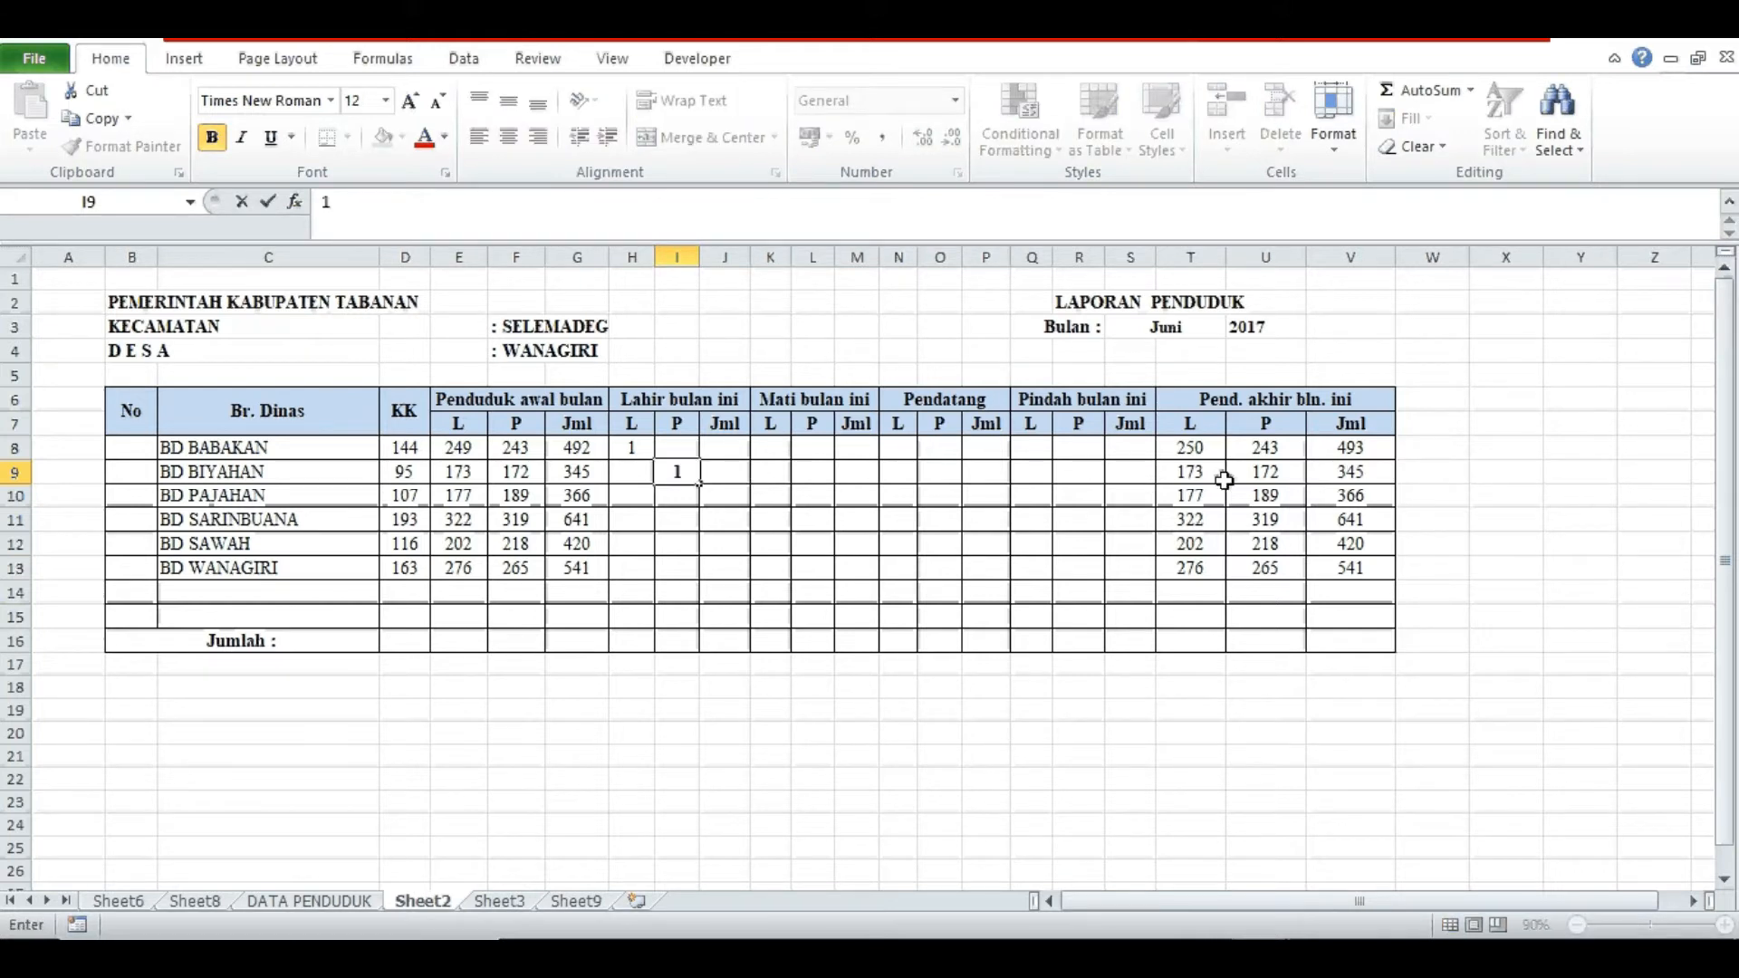
left_click(1268, 473)
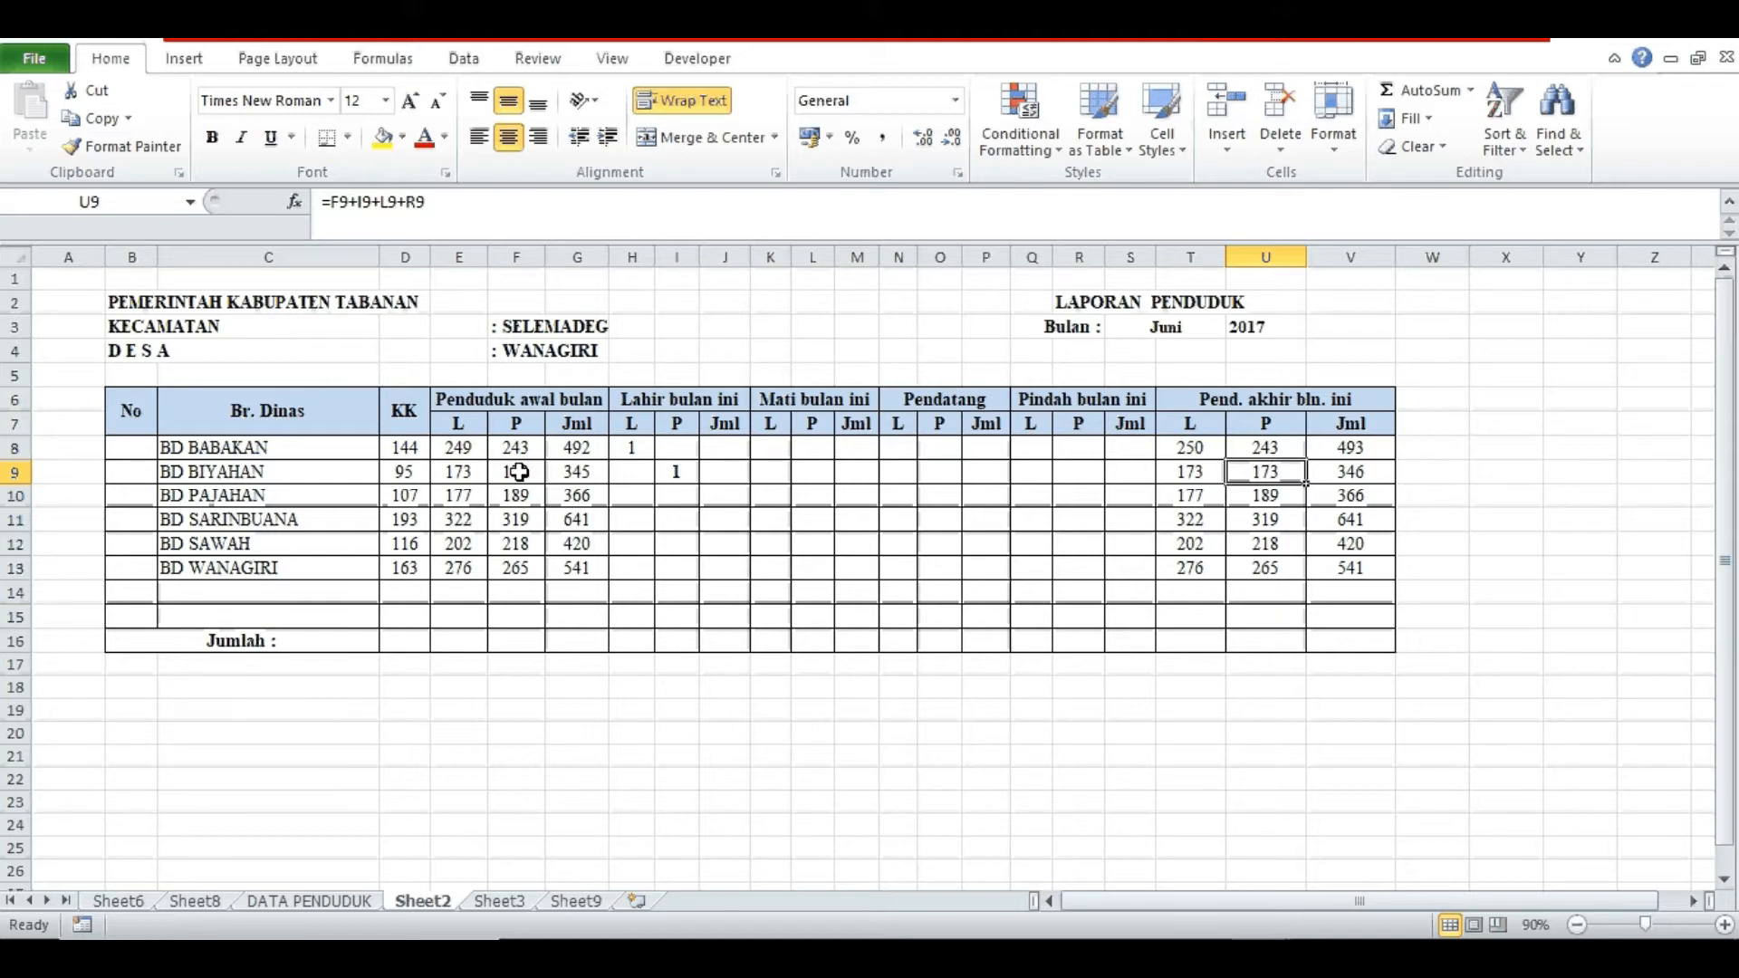
left_click(678, 473)
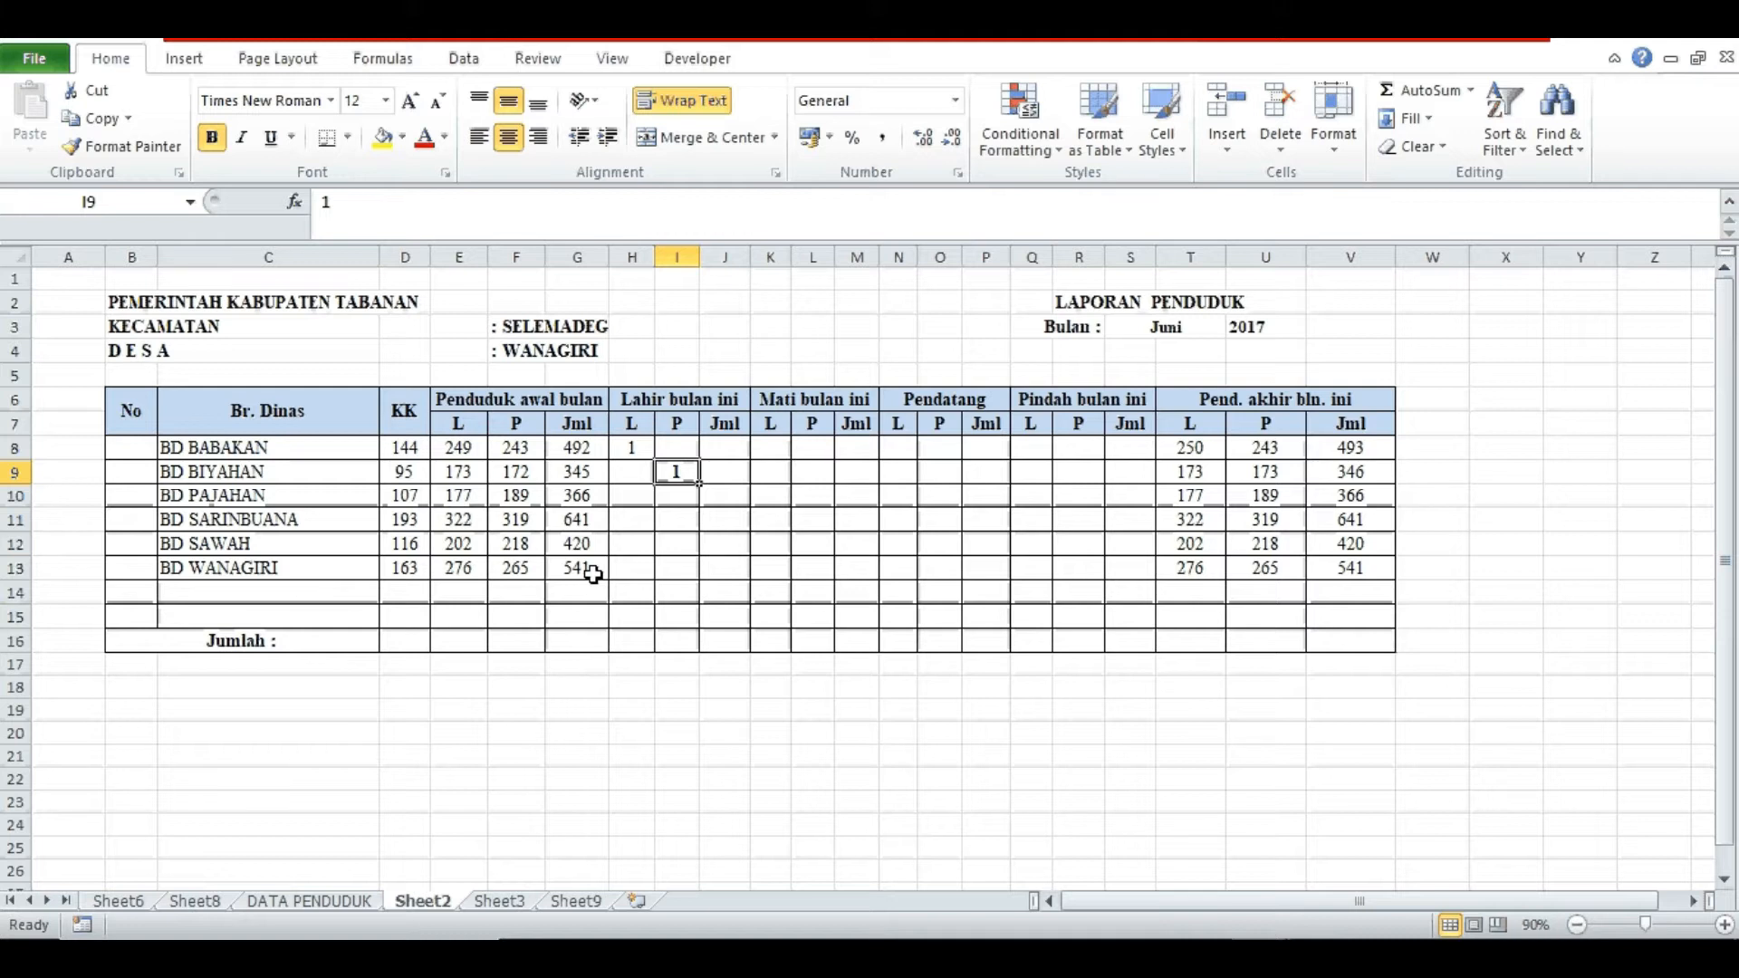
left_click(740, 444)
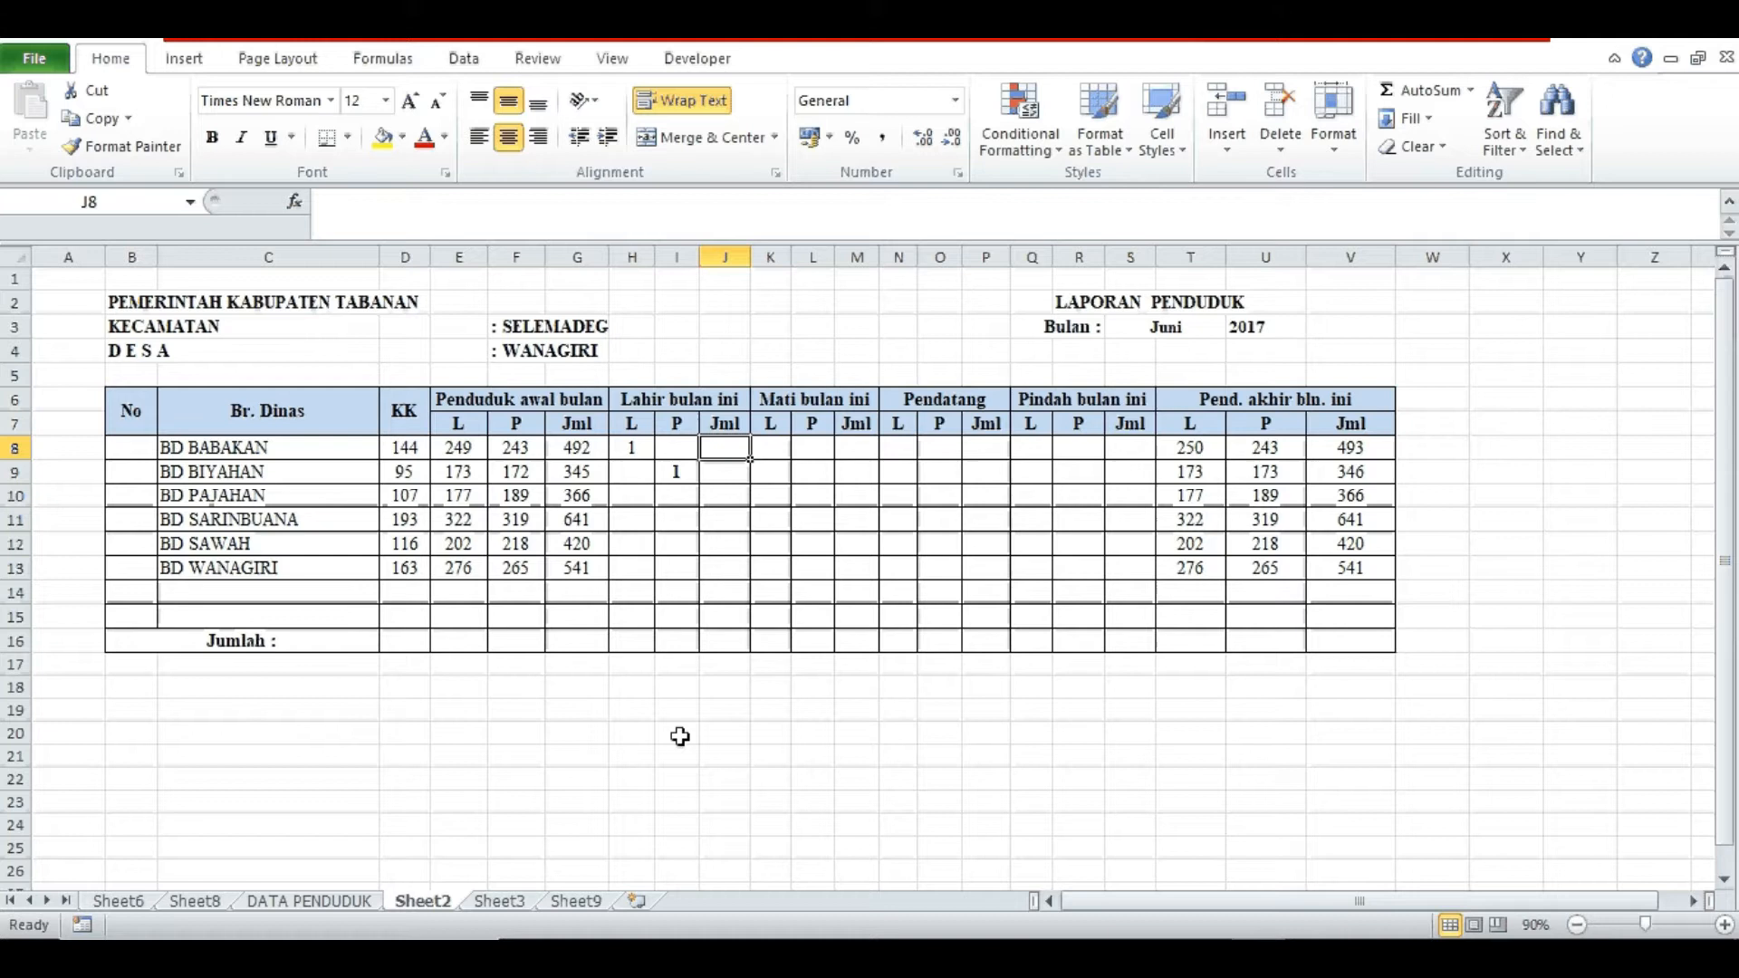
- Review the DATA PENDUDUK source table, the two PivotTables on Sheet8 and the data refresh command
left_click(195, 900)
left_click(337, 901)
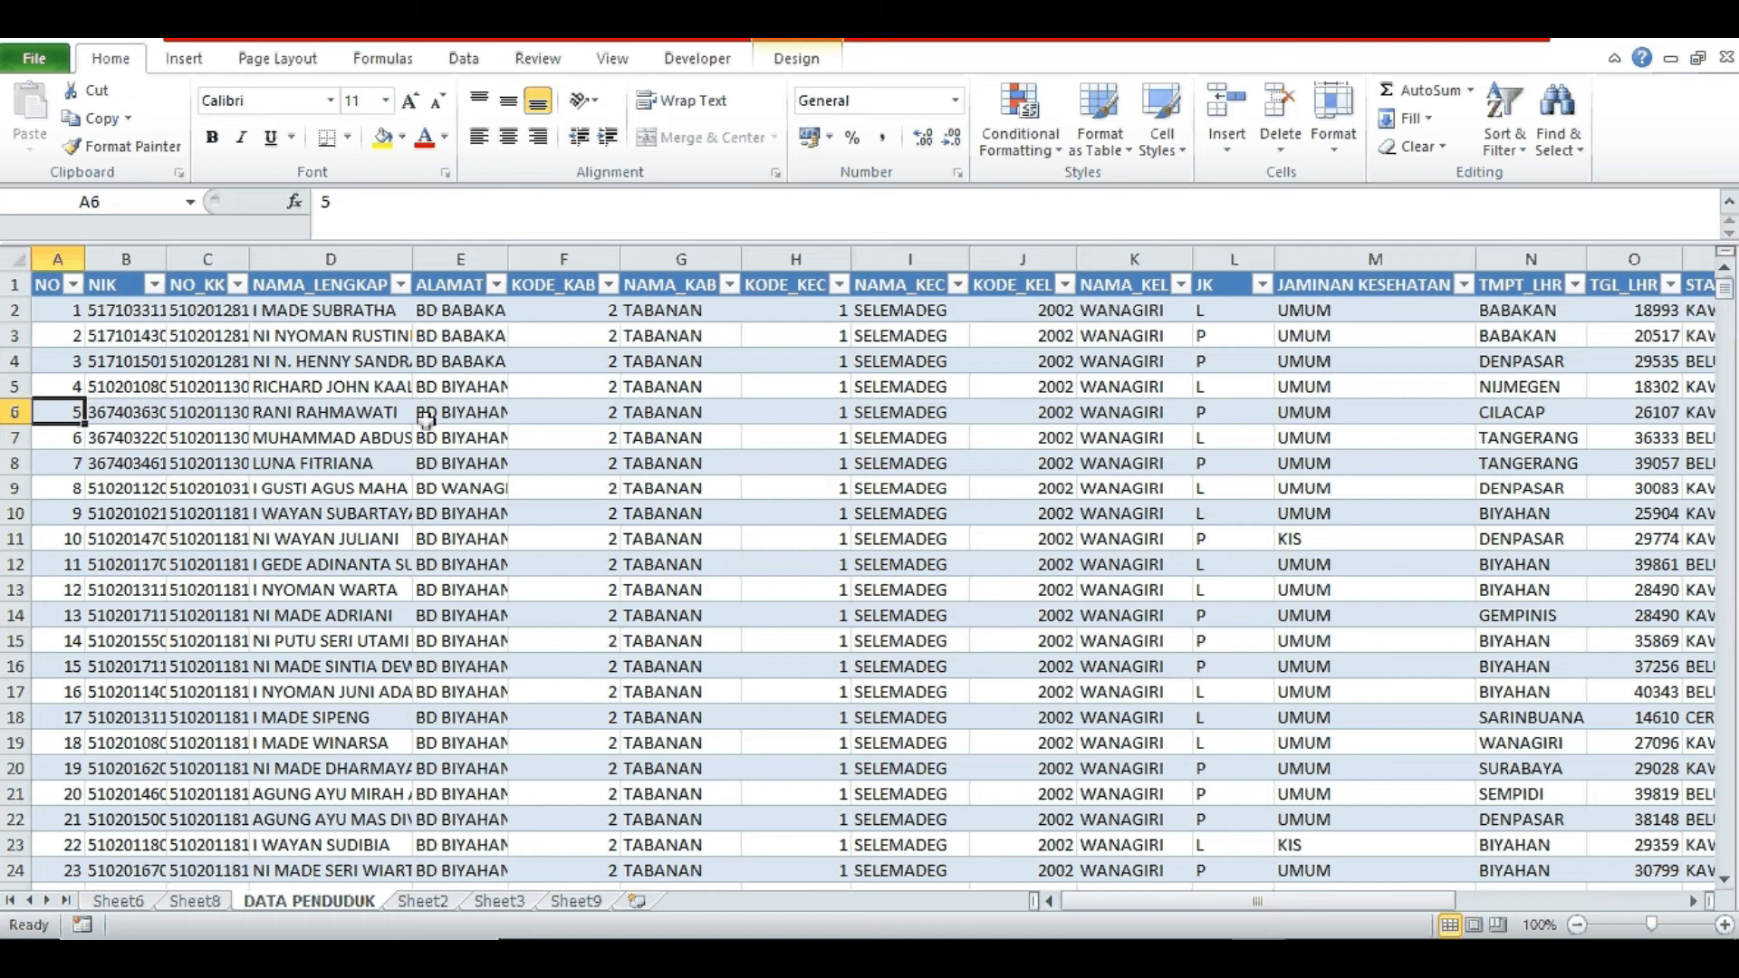
left_click(426, 419)
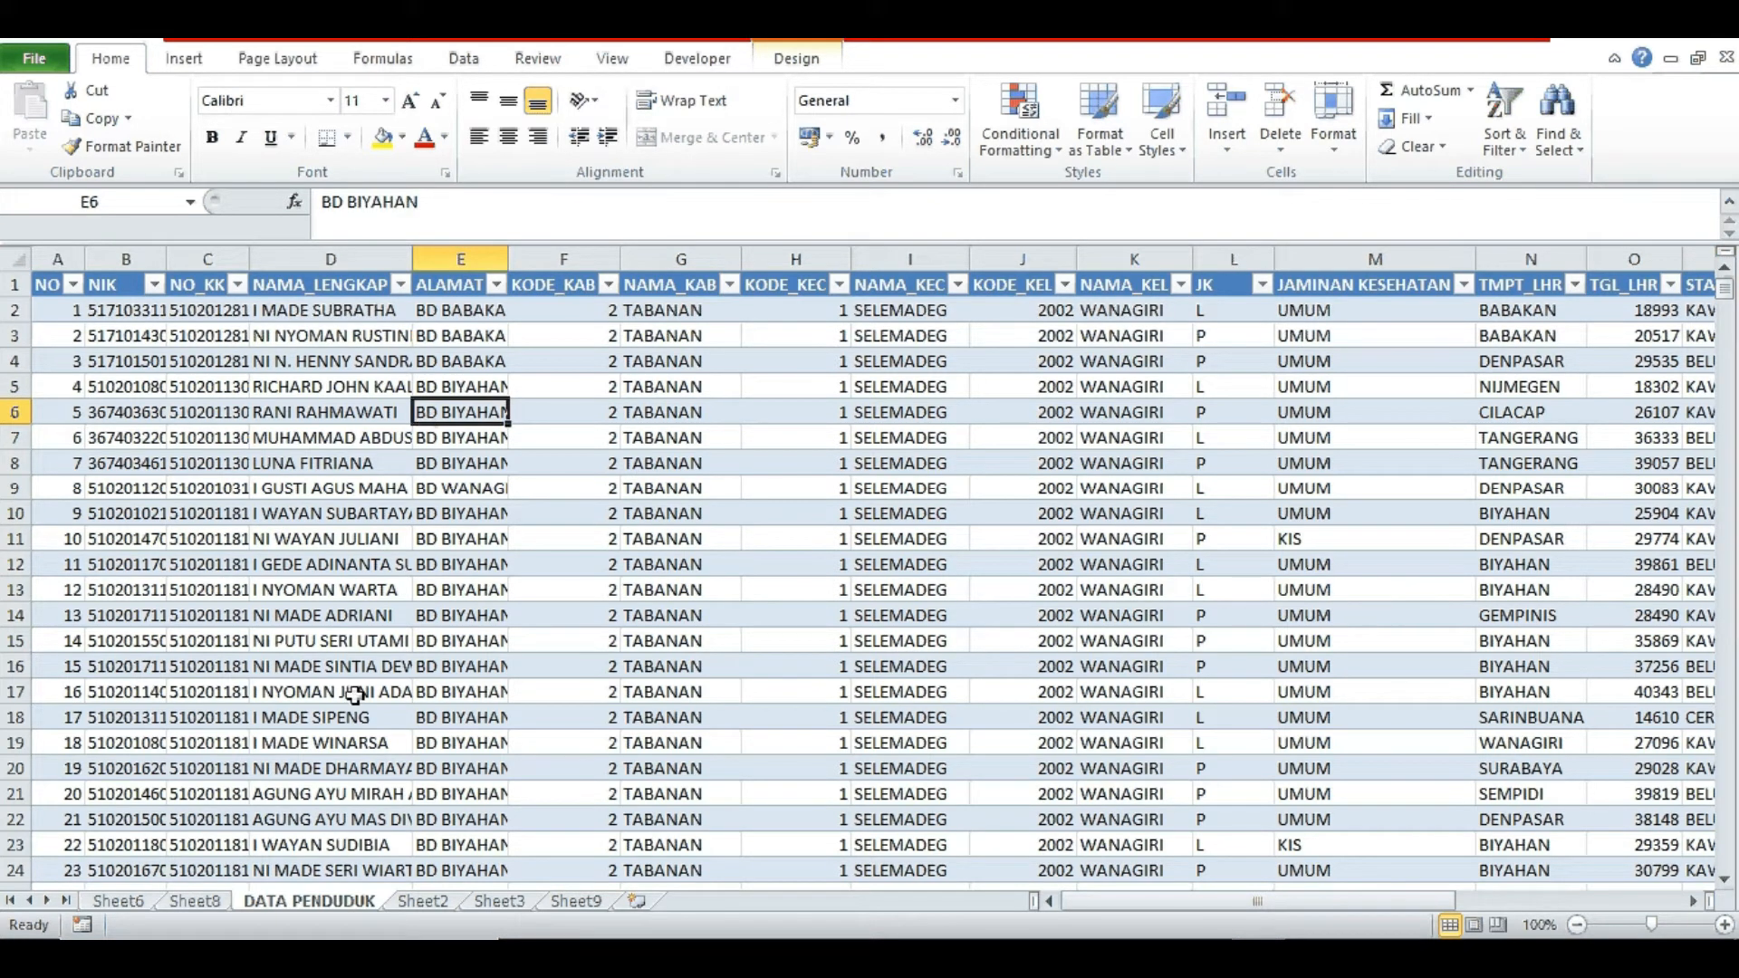
left_click(195, 901)
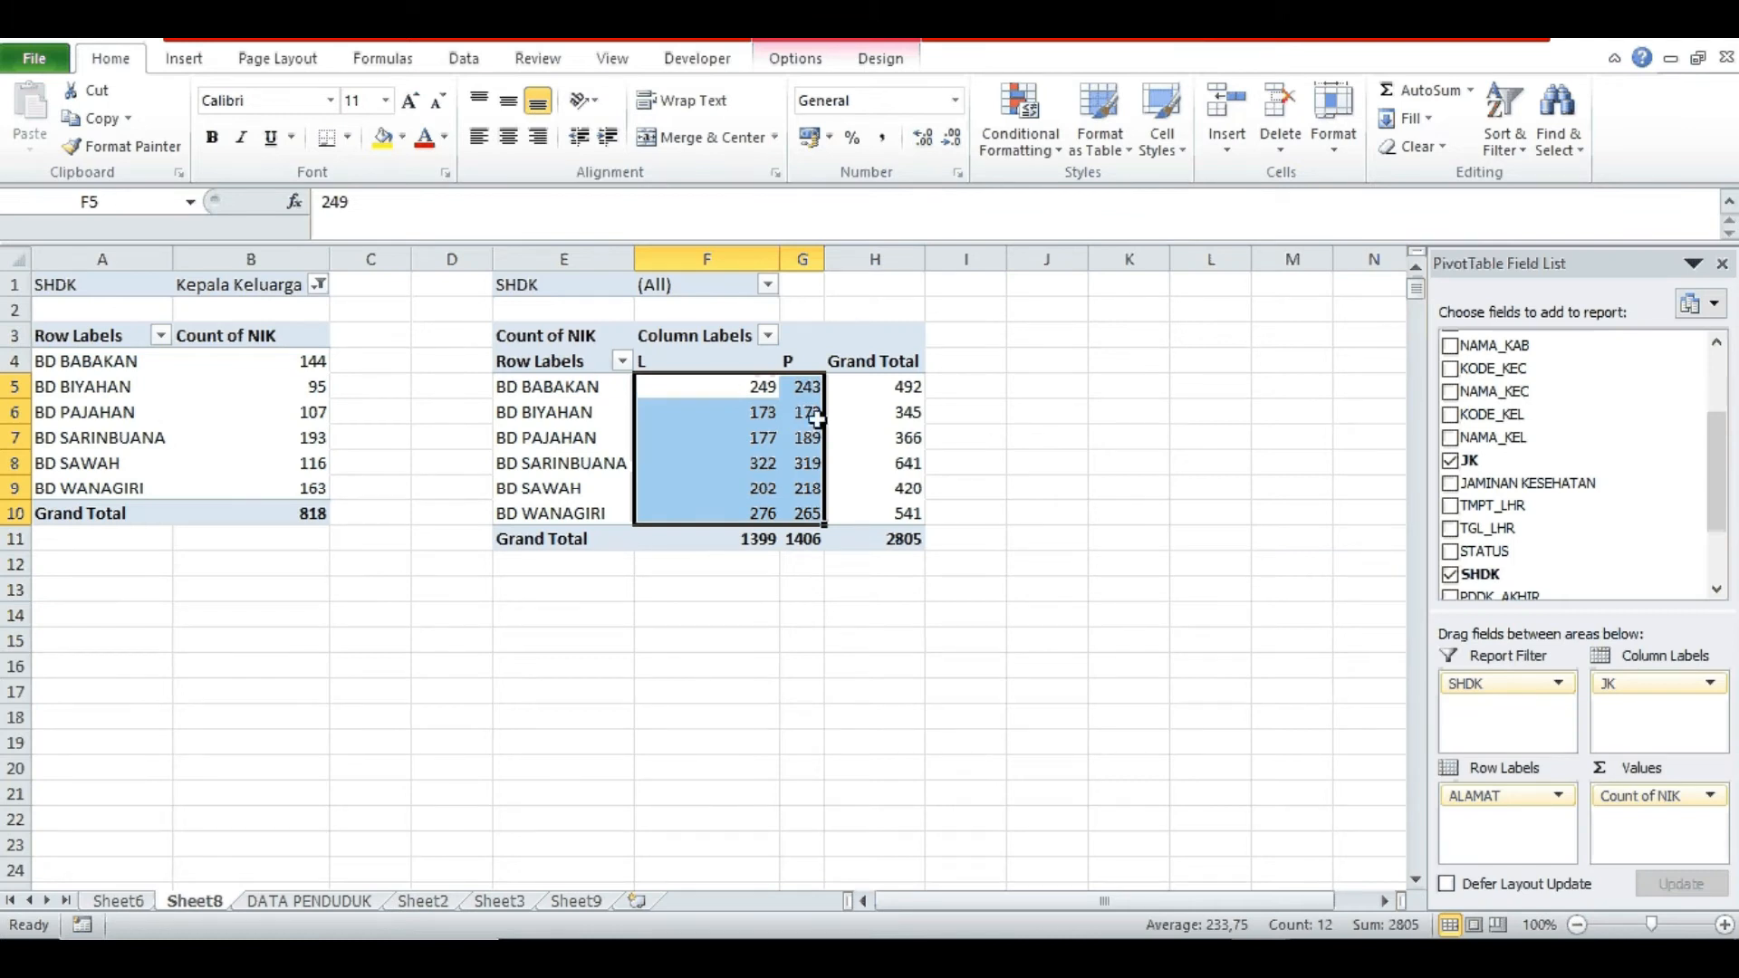
left_click(1198, 486)
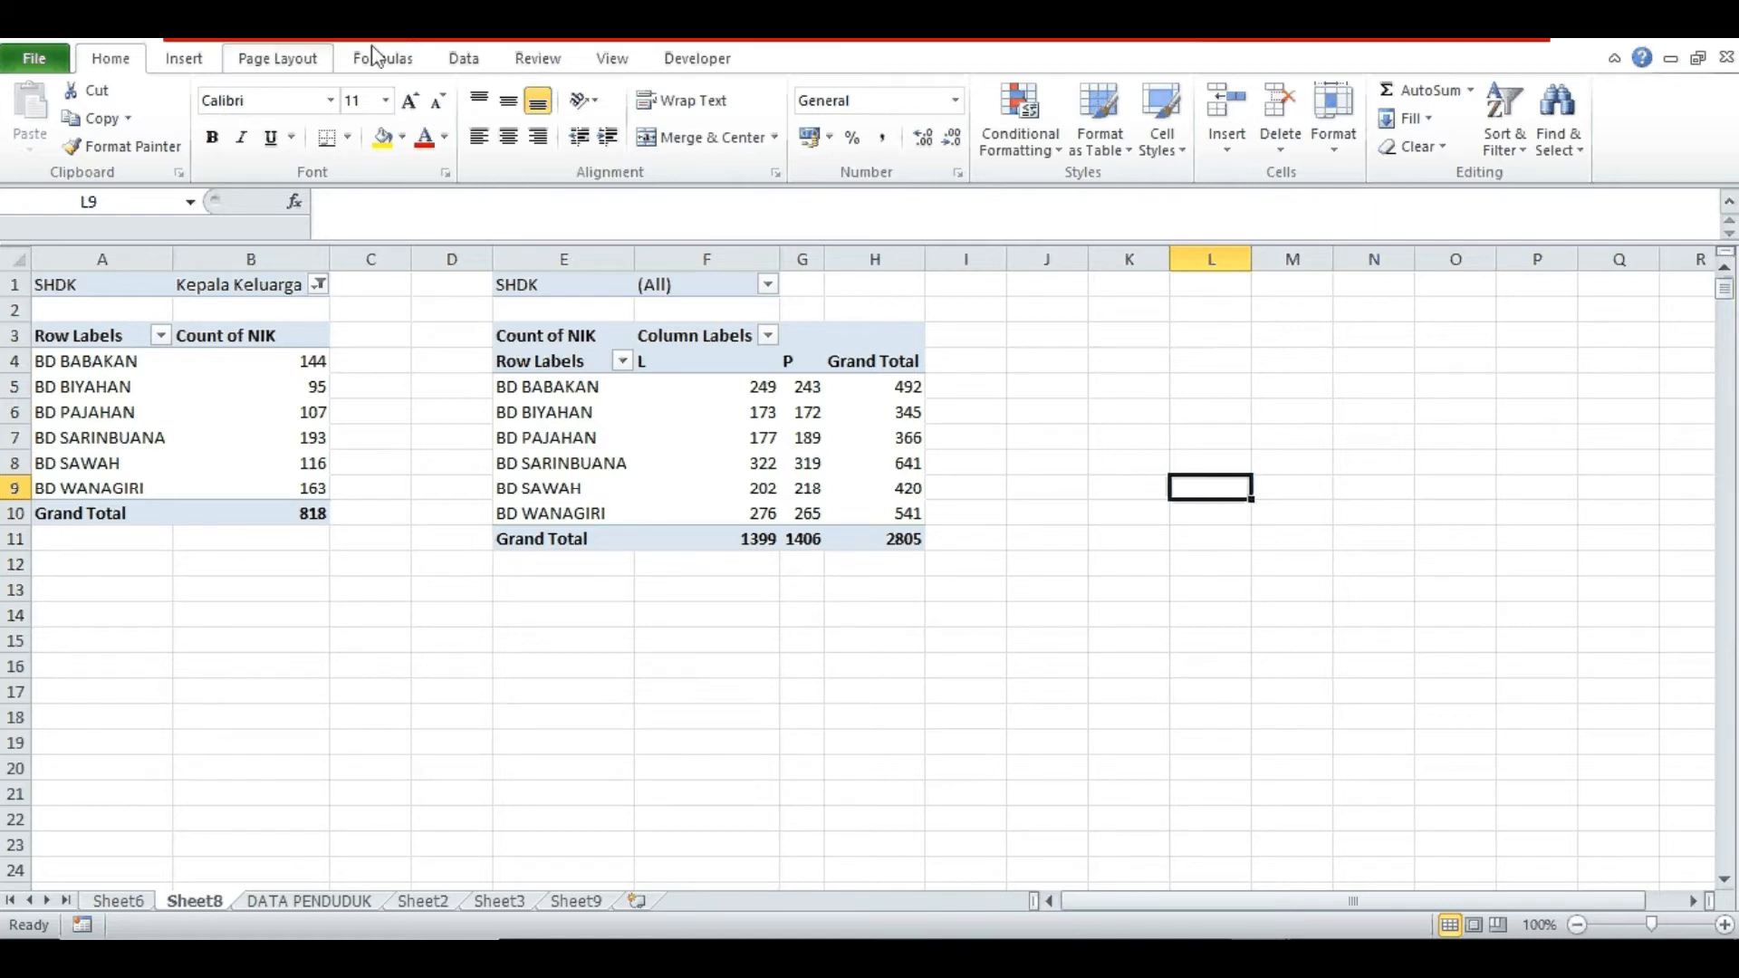
left_click(464, 59)
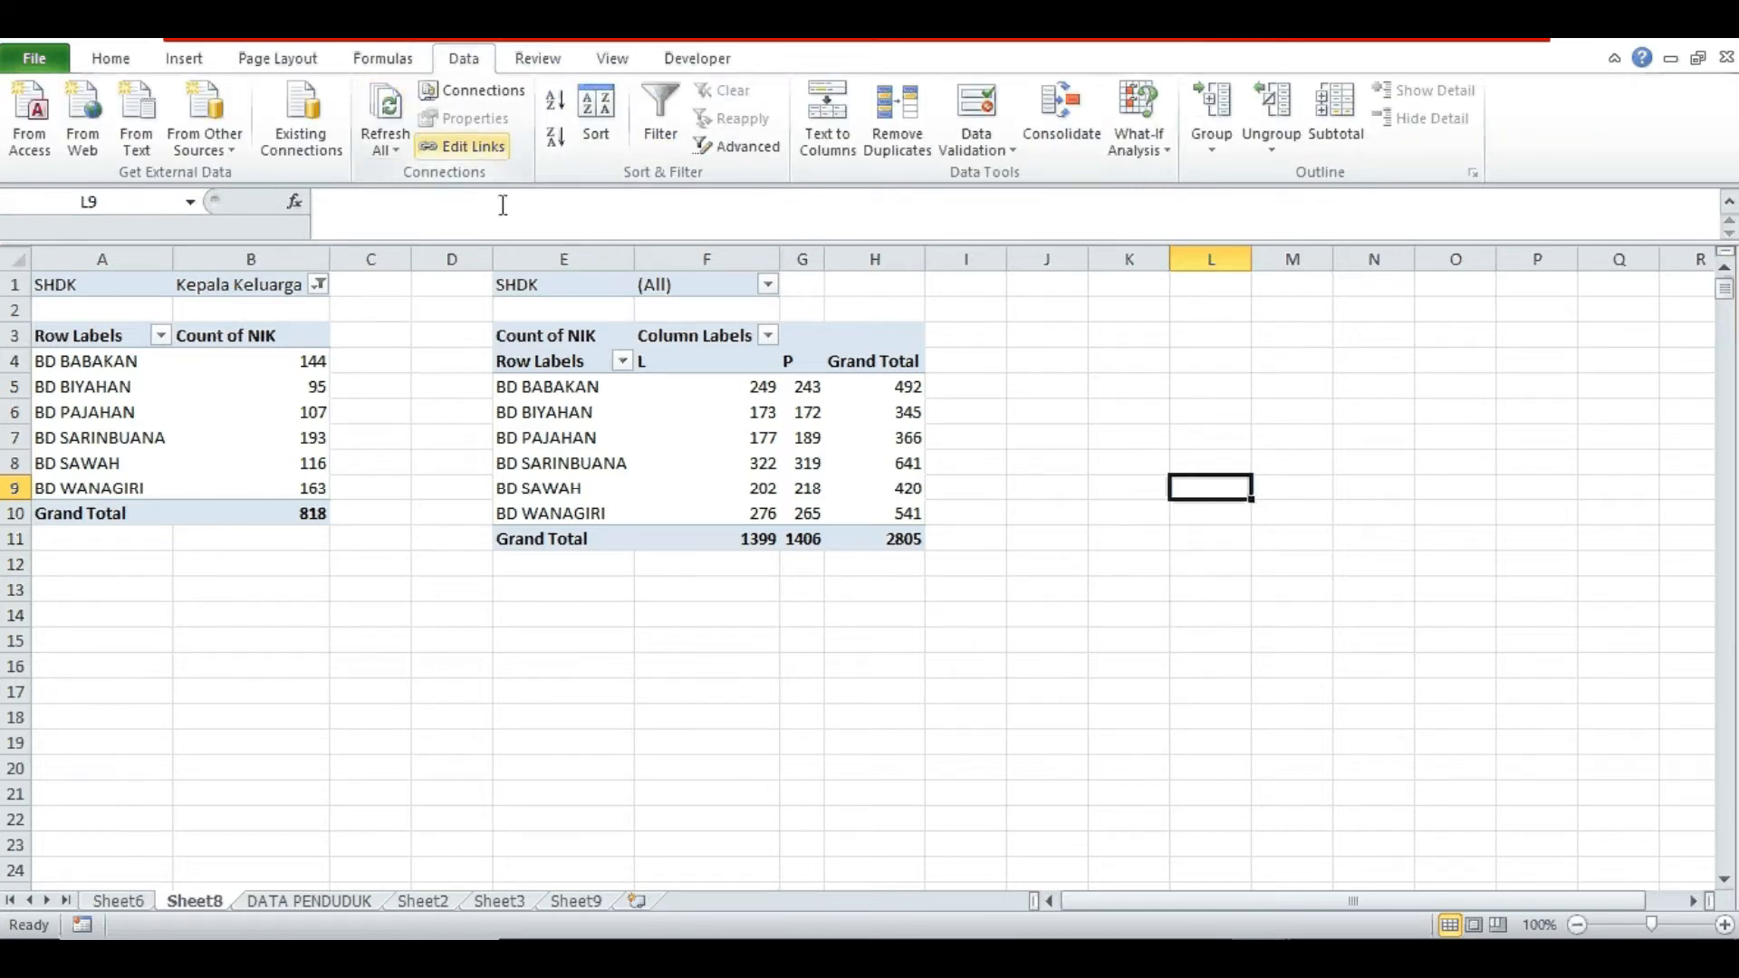
- Examine the Puskesmas population report layout on Sheet3, especially the BATASAN UMUR age ranges
left_click(313, 906)
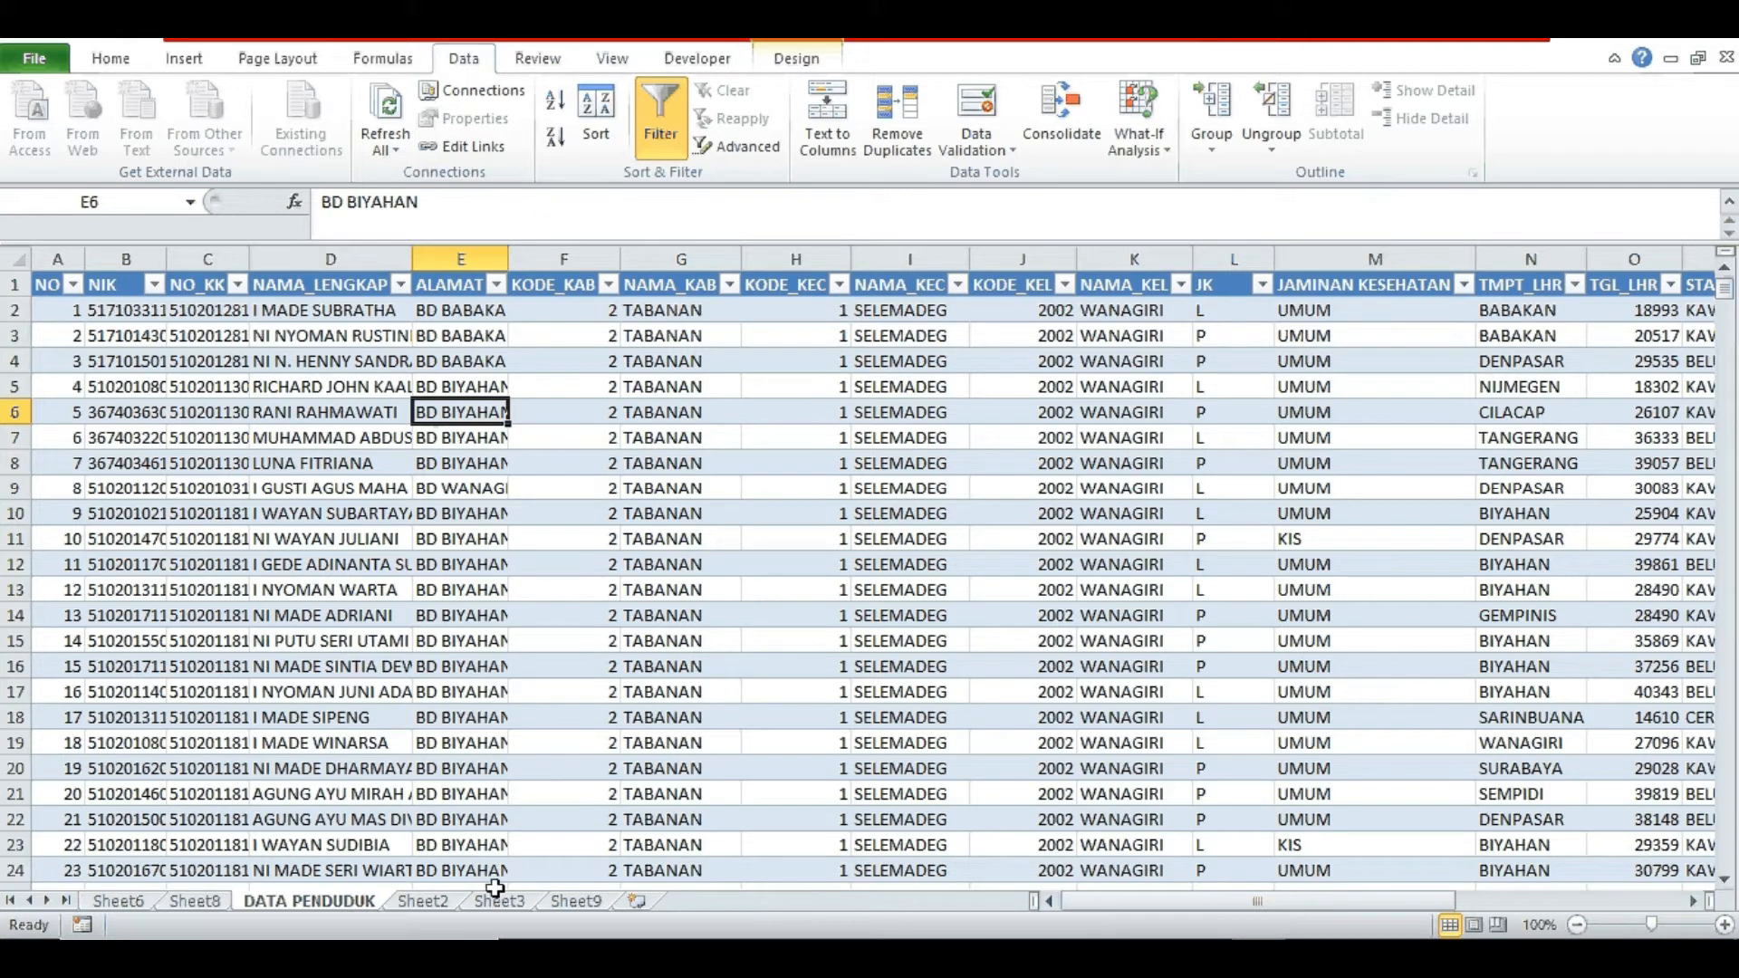
left_click(497, 901)
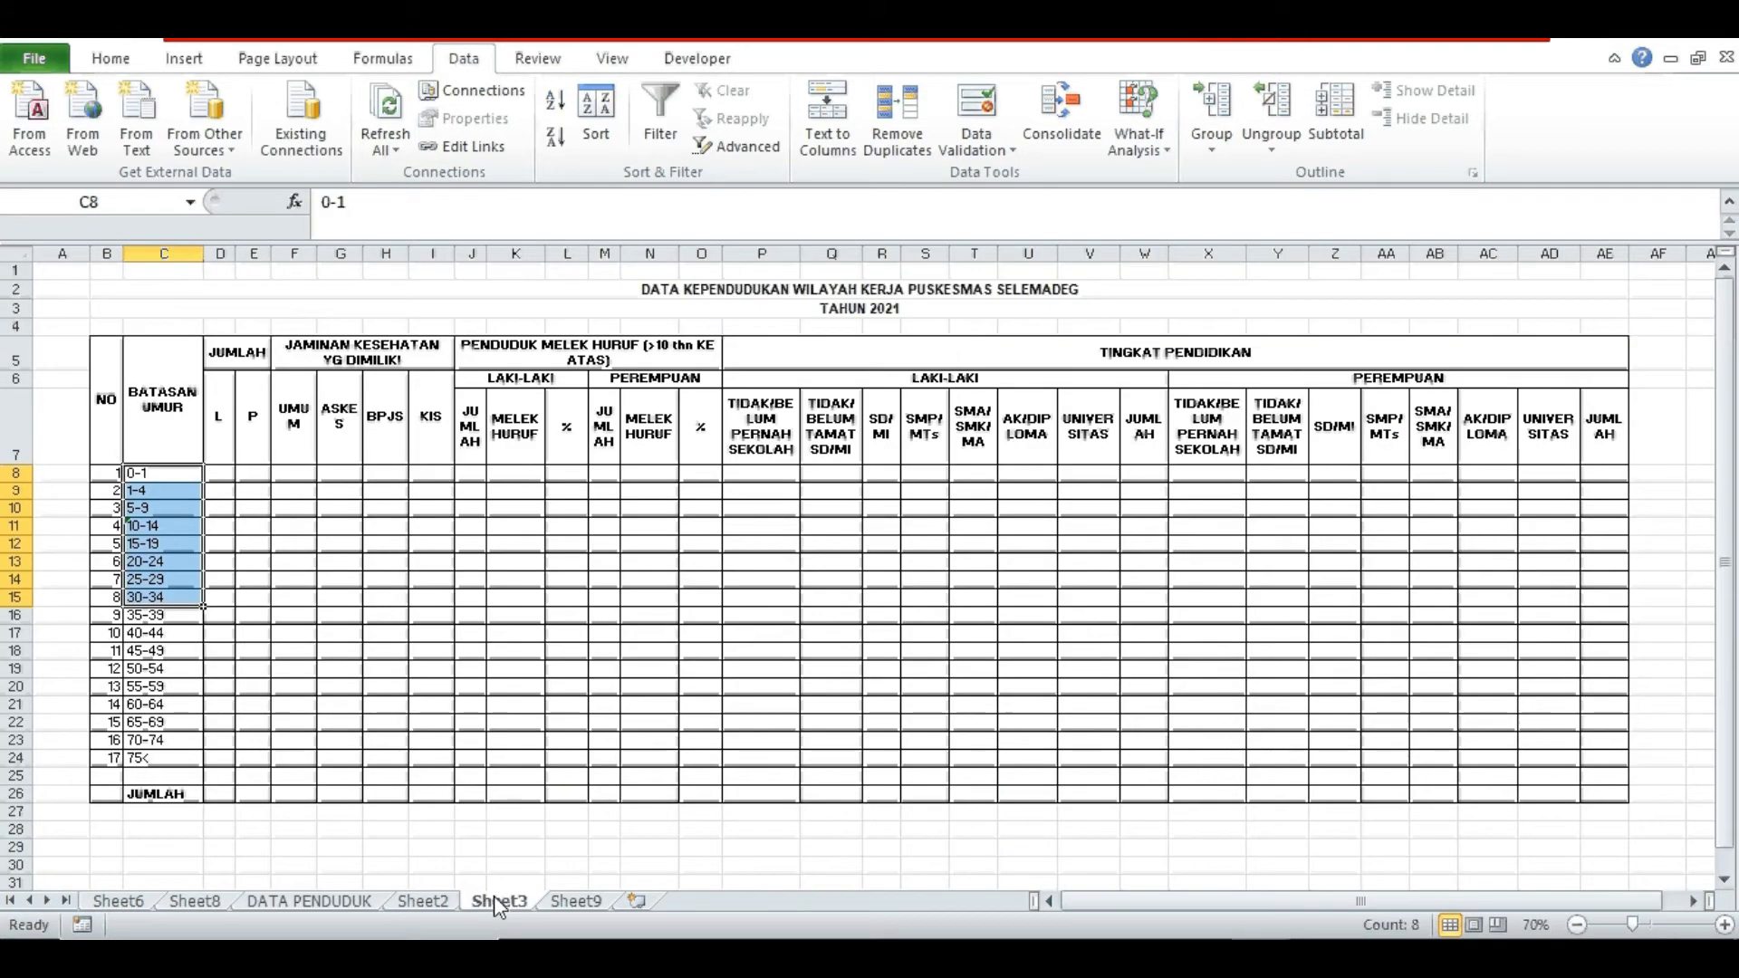
left_click(775, 652)
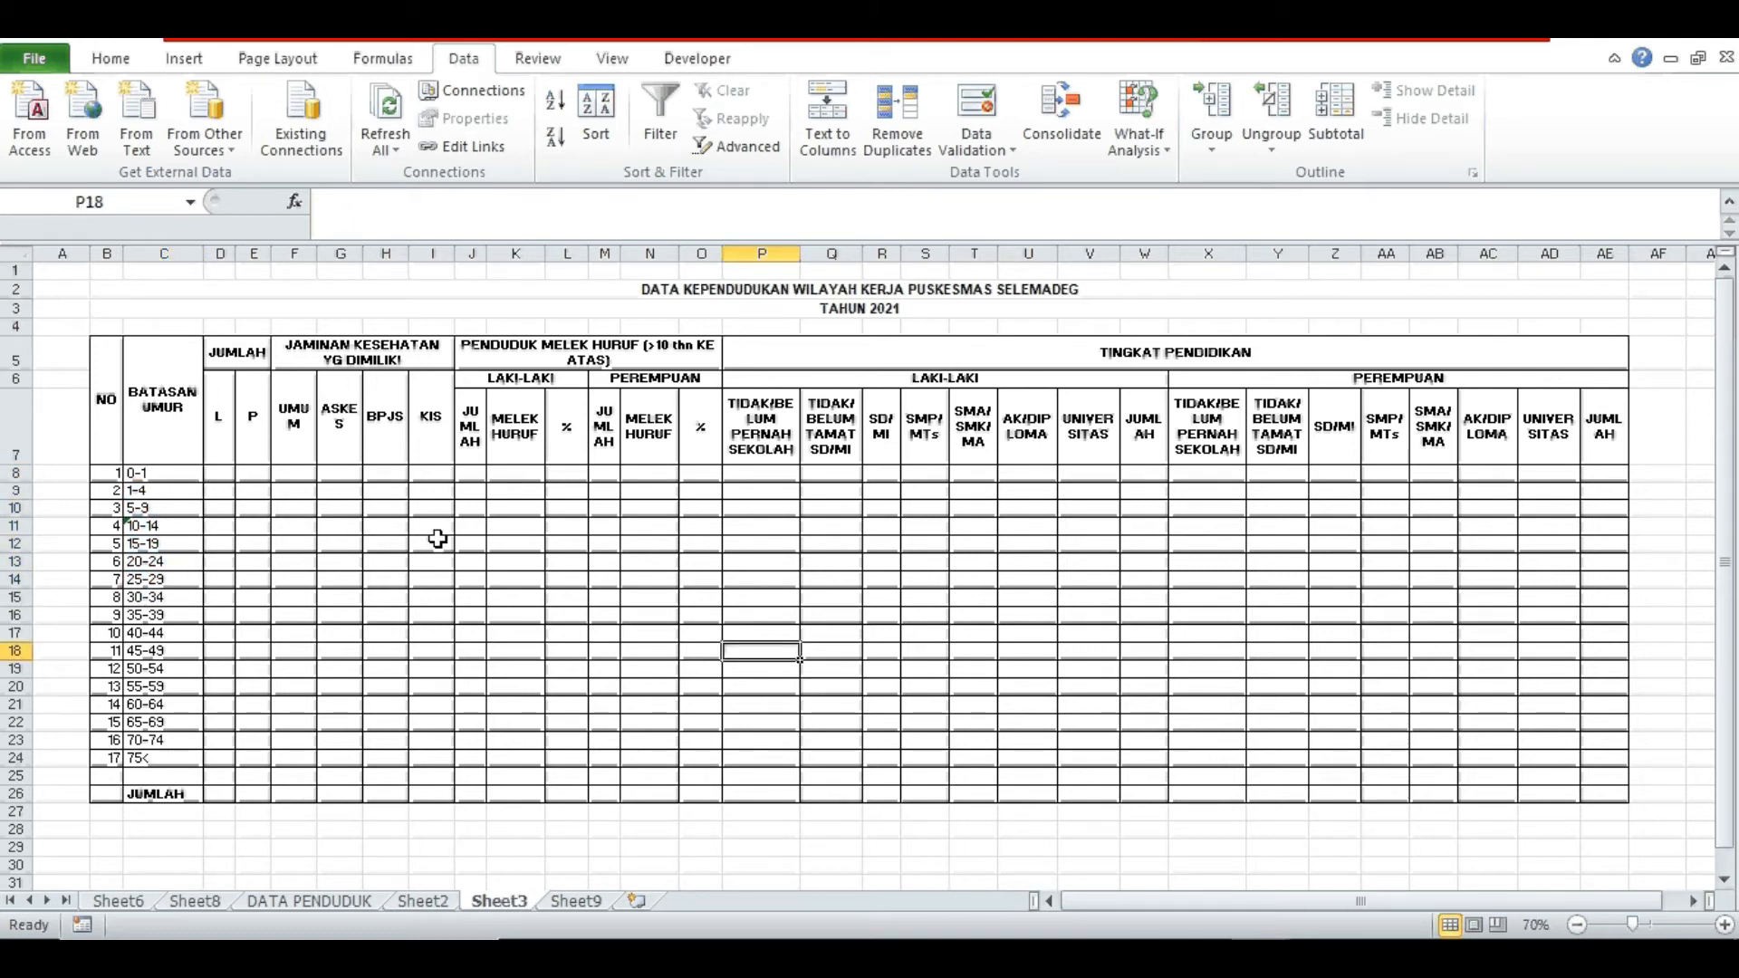
left_click(144, 383)
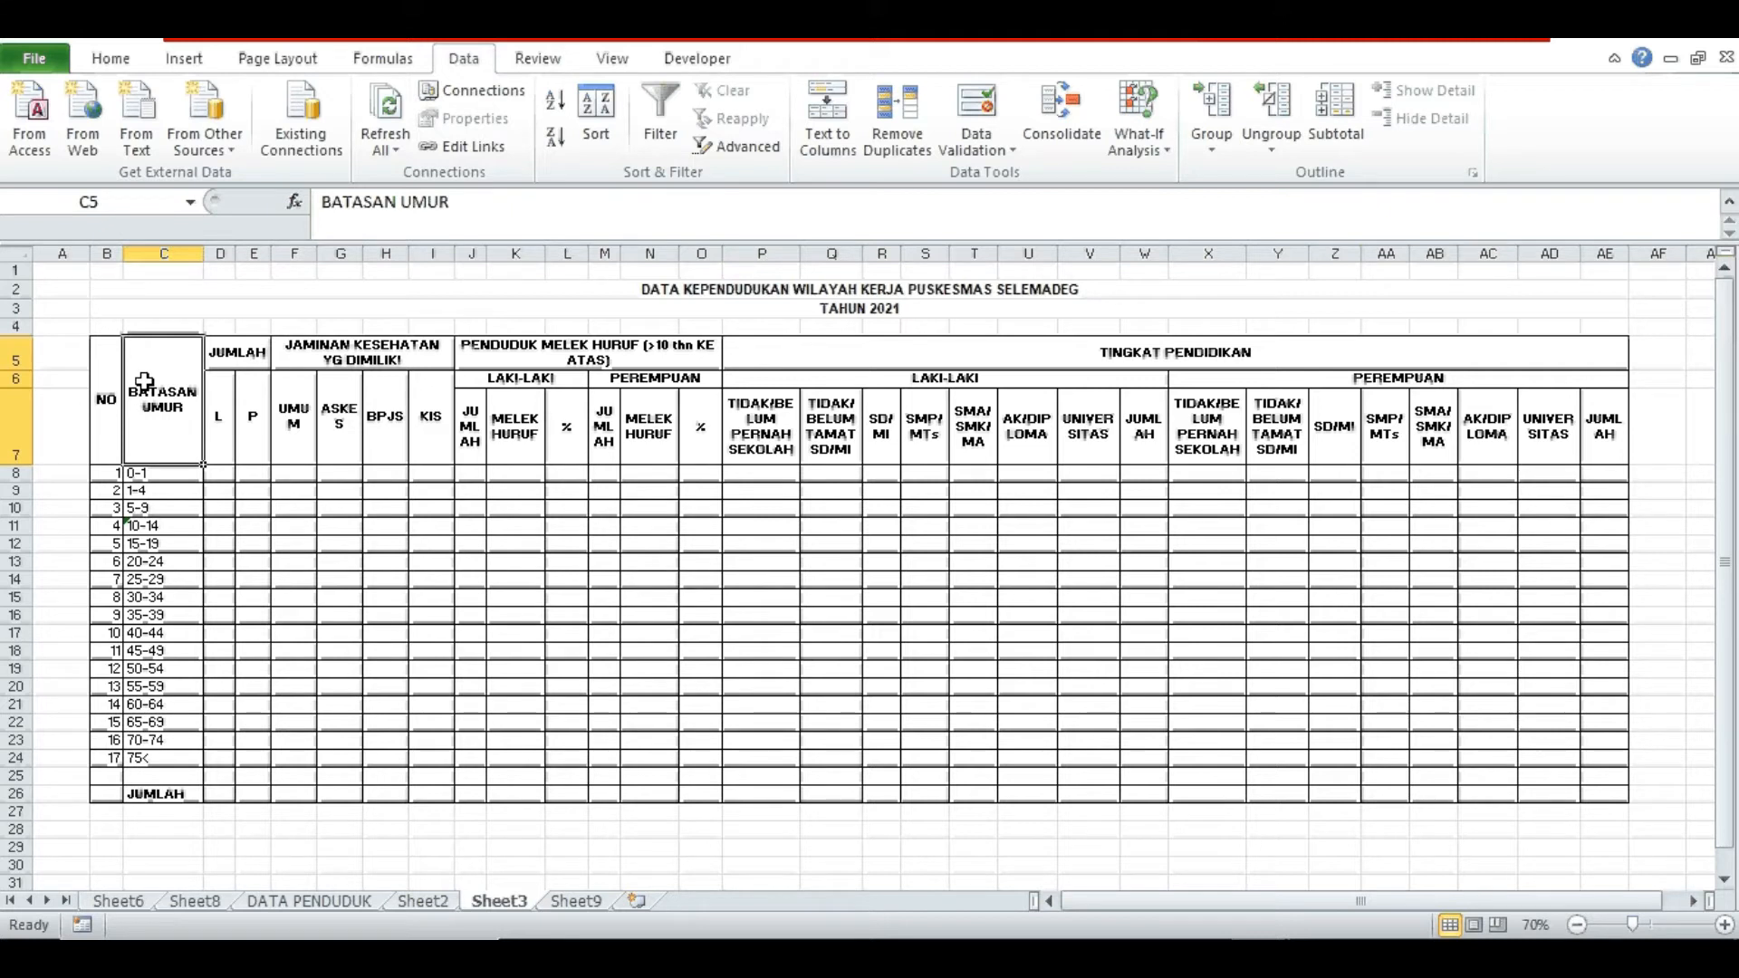
left_click(144, 472)
left_click(144, 494)
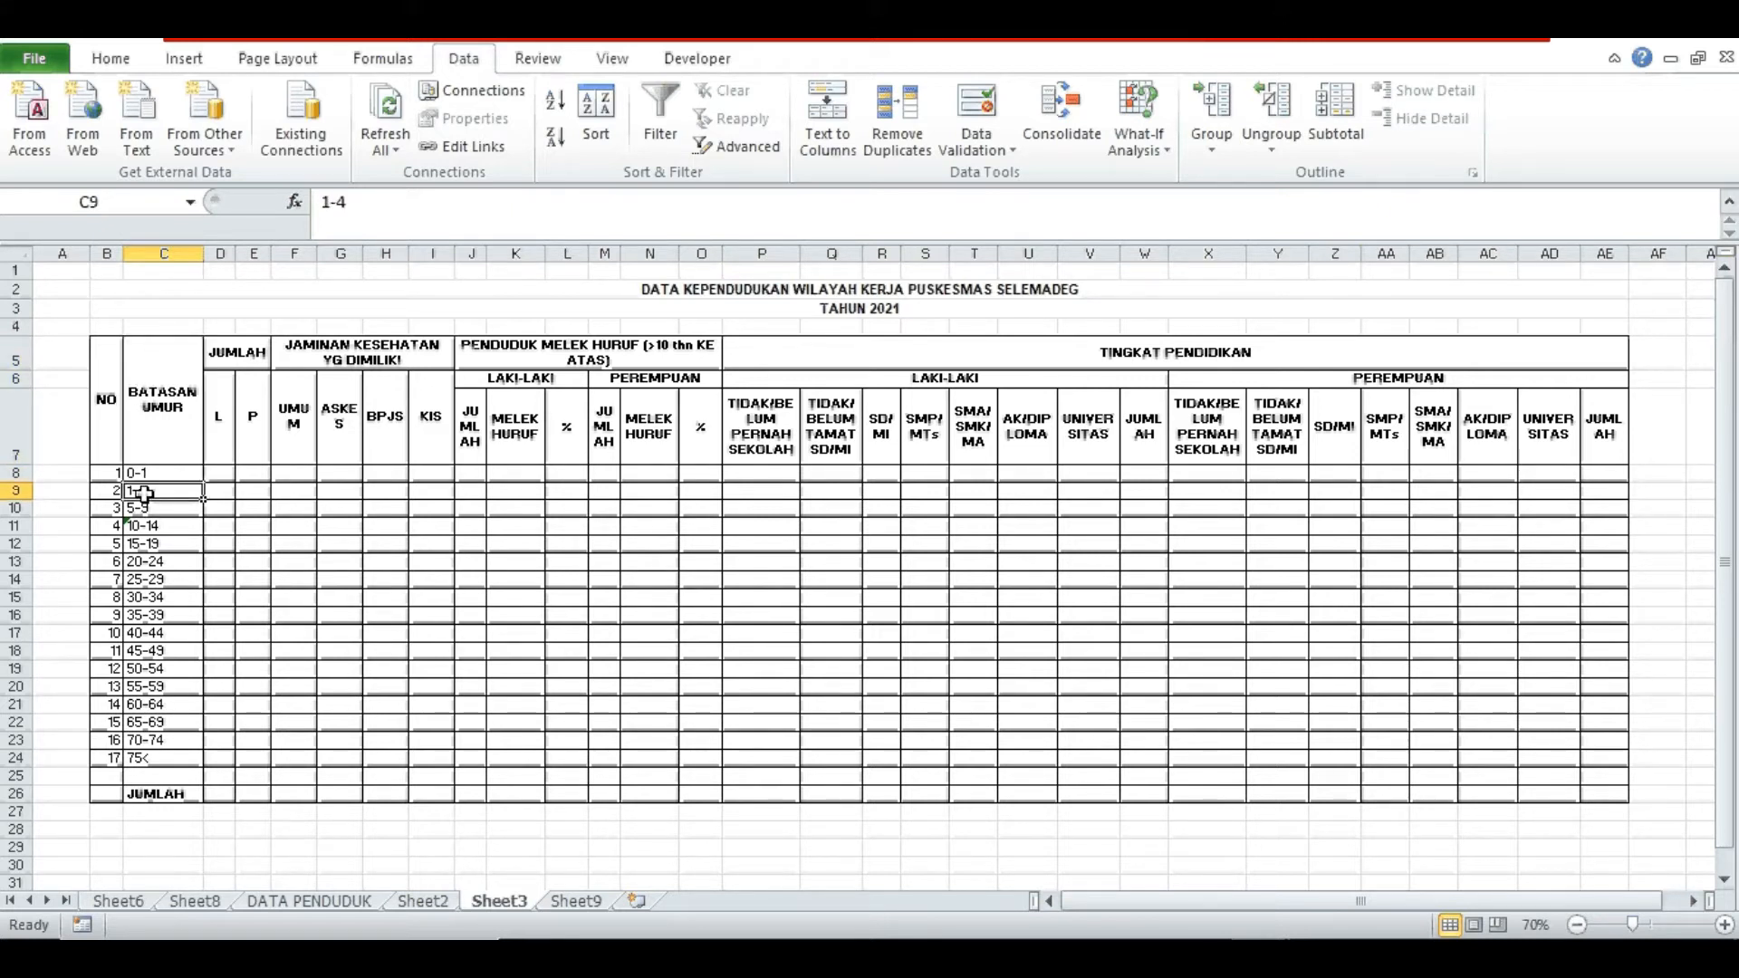
- Examine the DATA PENDUDUK column headers from JK to NAMA_AYAH and the birth dates under TGL_LHR
left_click(312, 901)
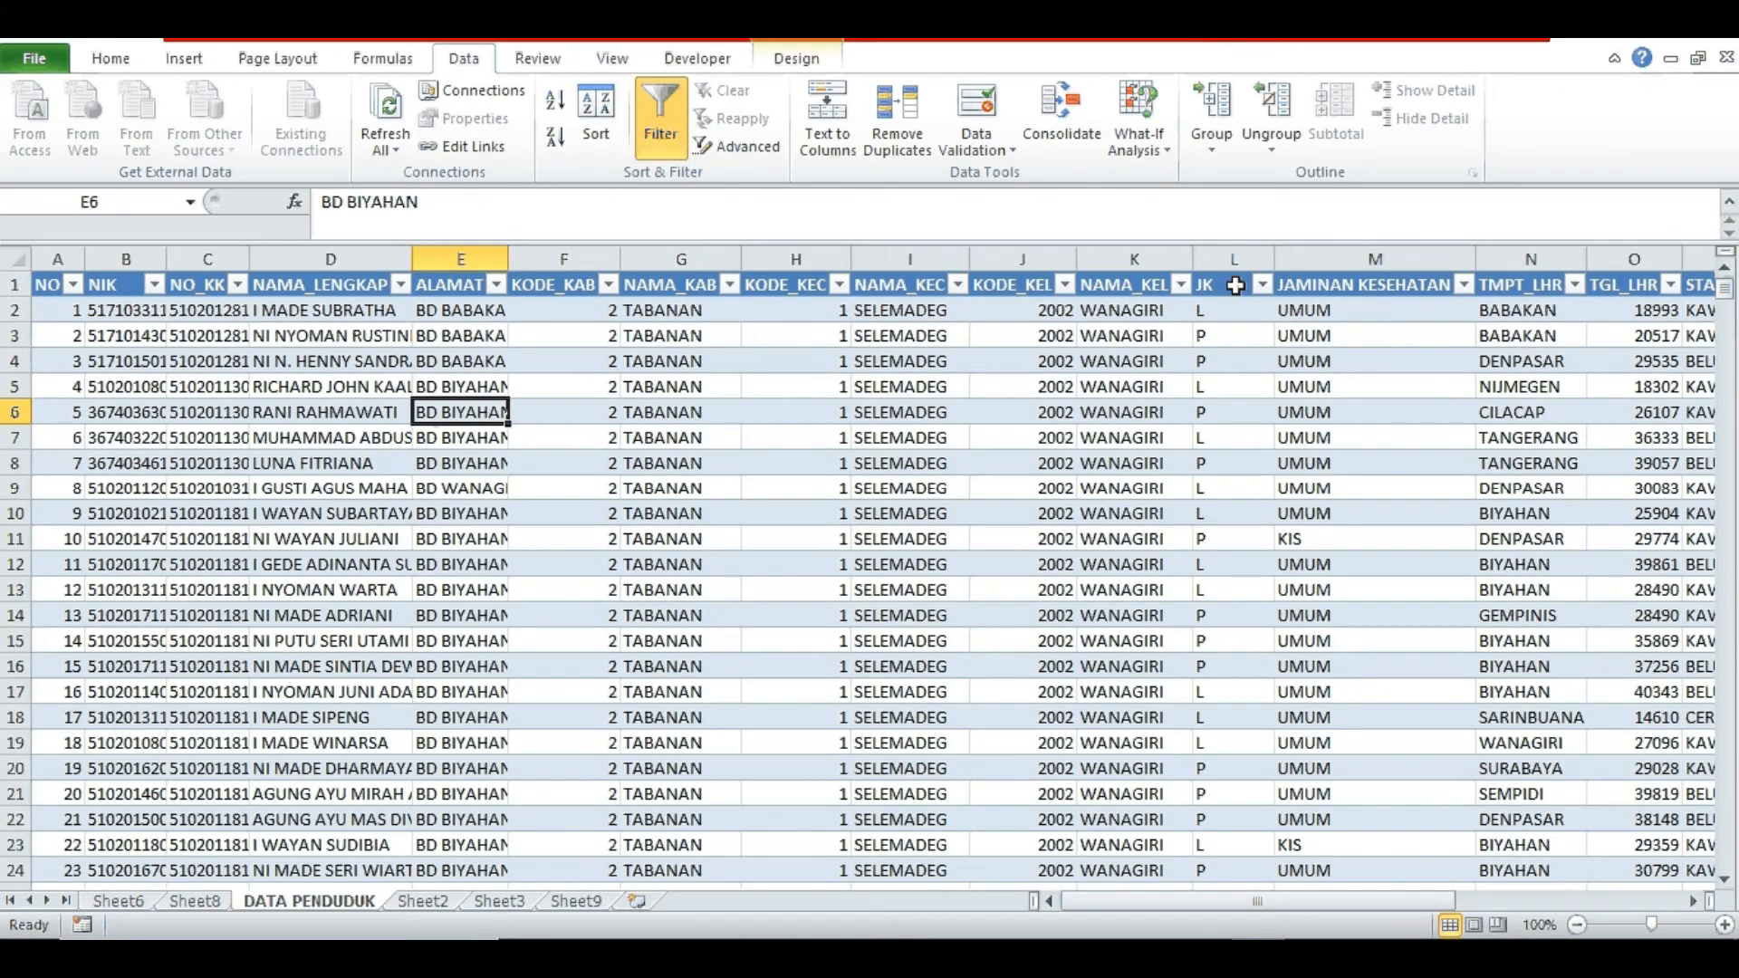
left_click(1212, 288)
key("Right")
key("Right")
key("Right")
key("Right")
key("Right")
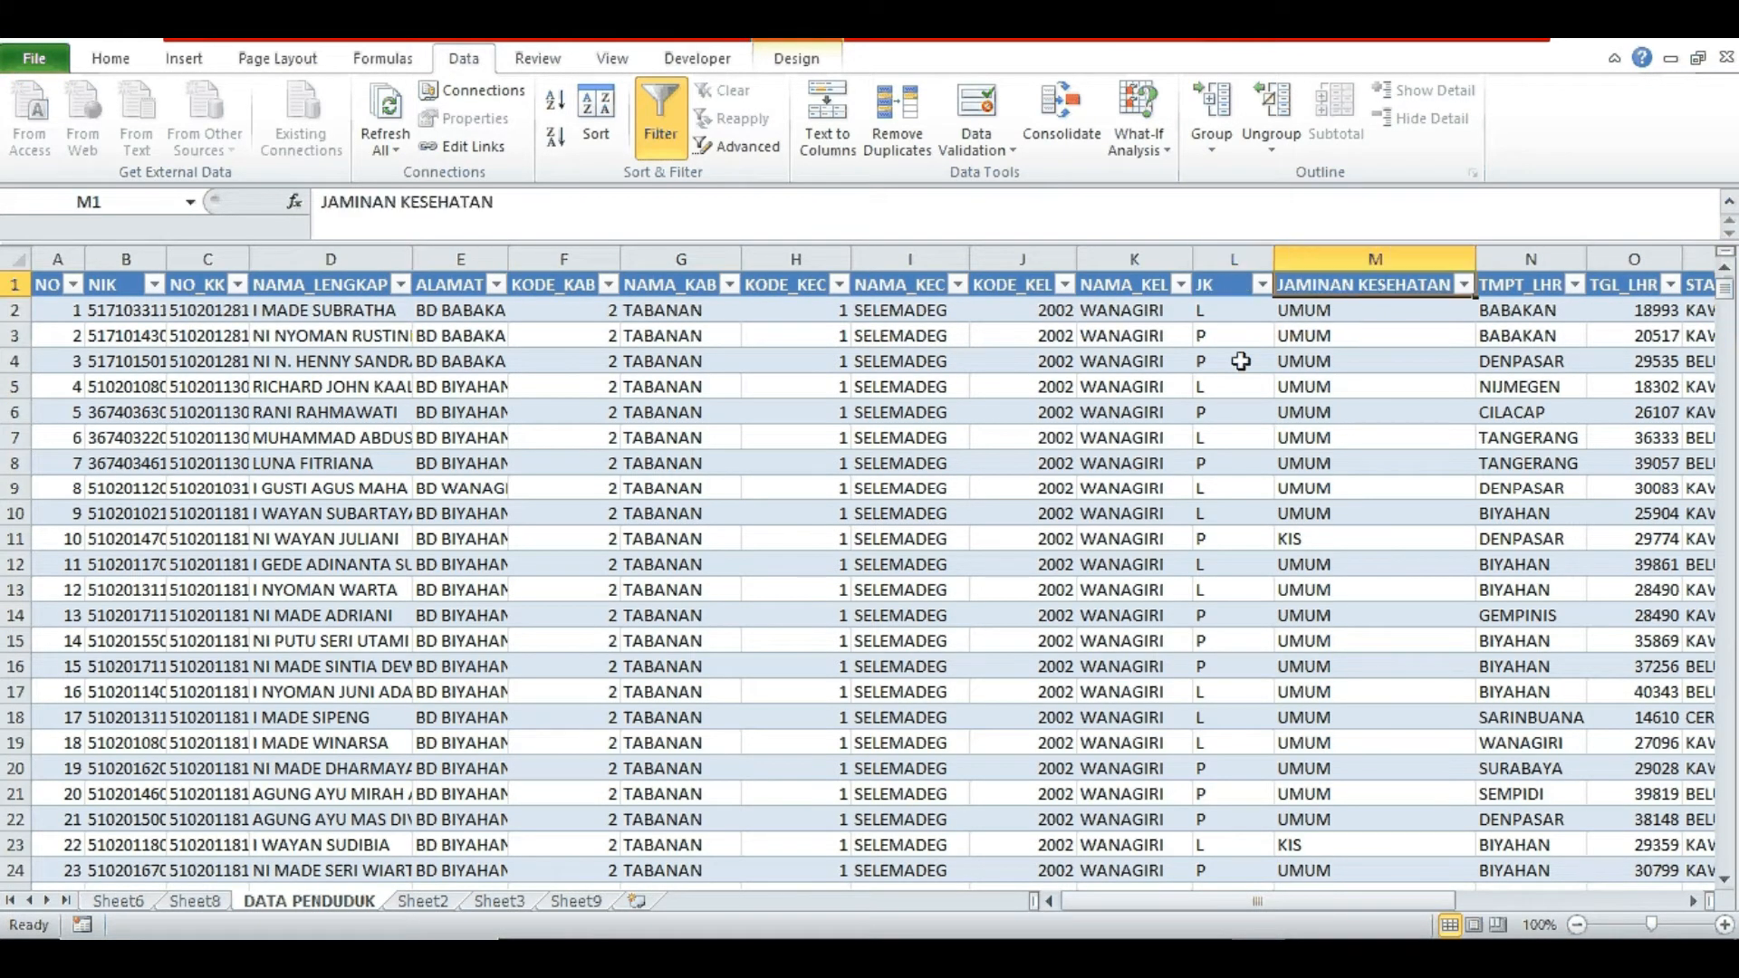
key("Right")
key("Right")
key("Right")
key("Right")
key("Right")
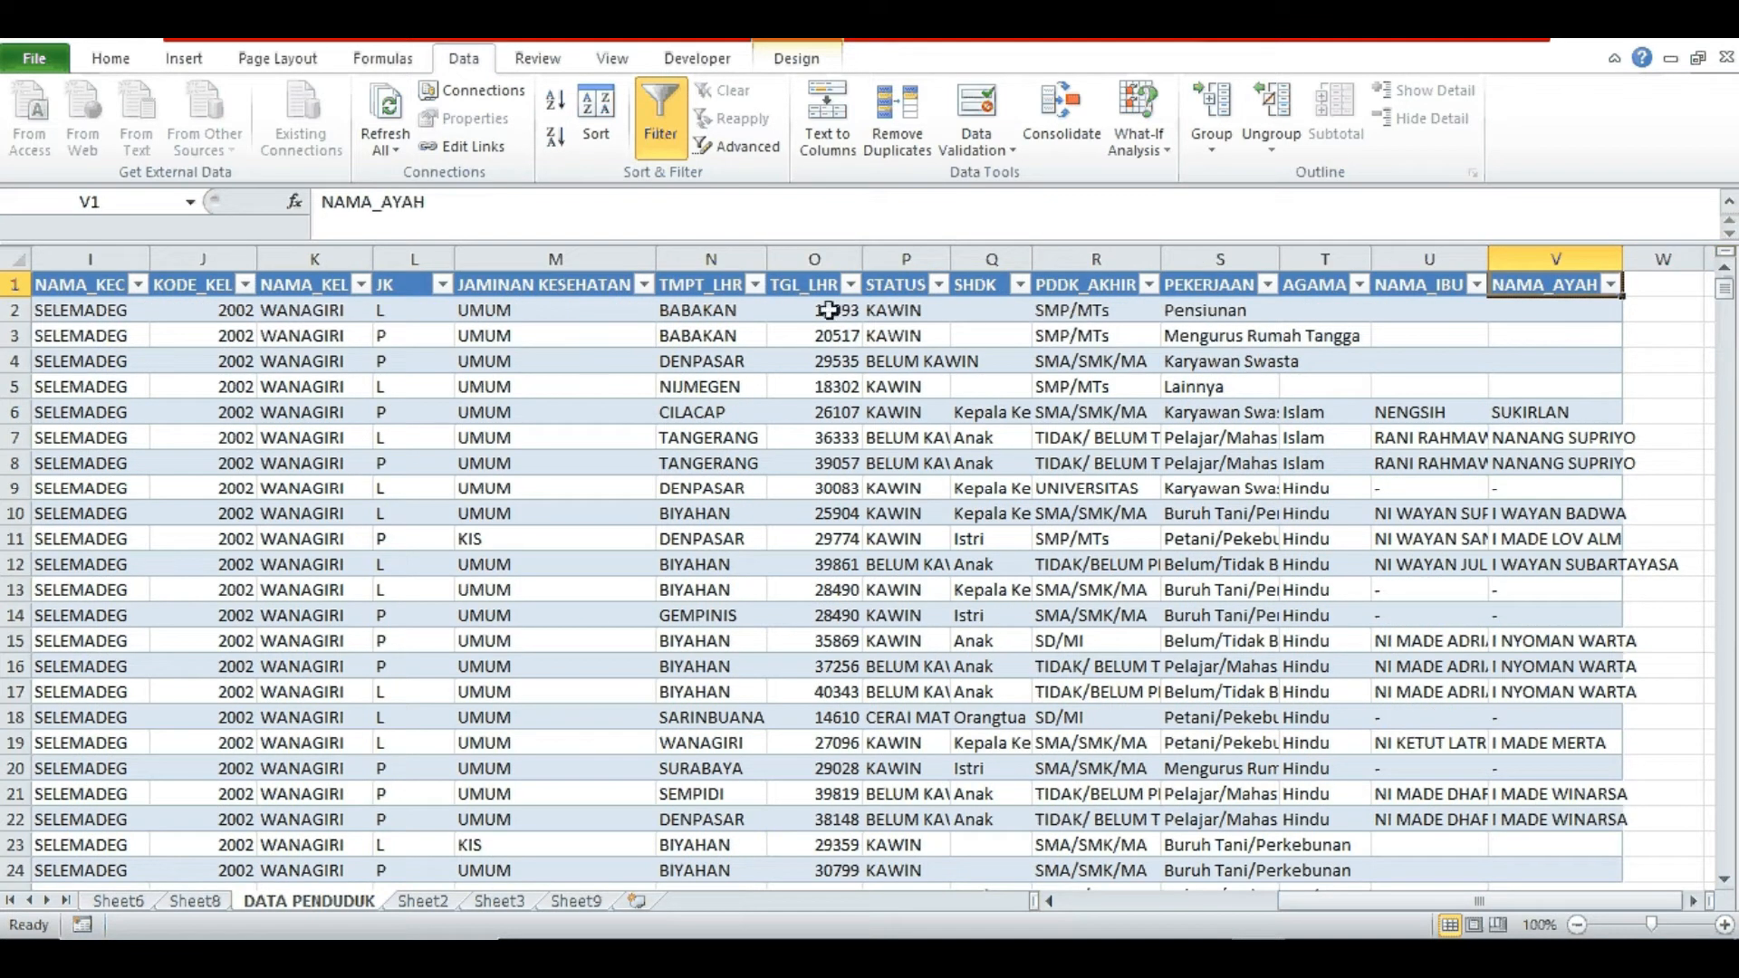
left_click(797, 288)
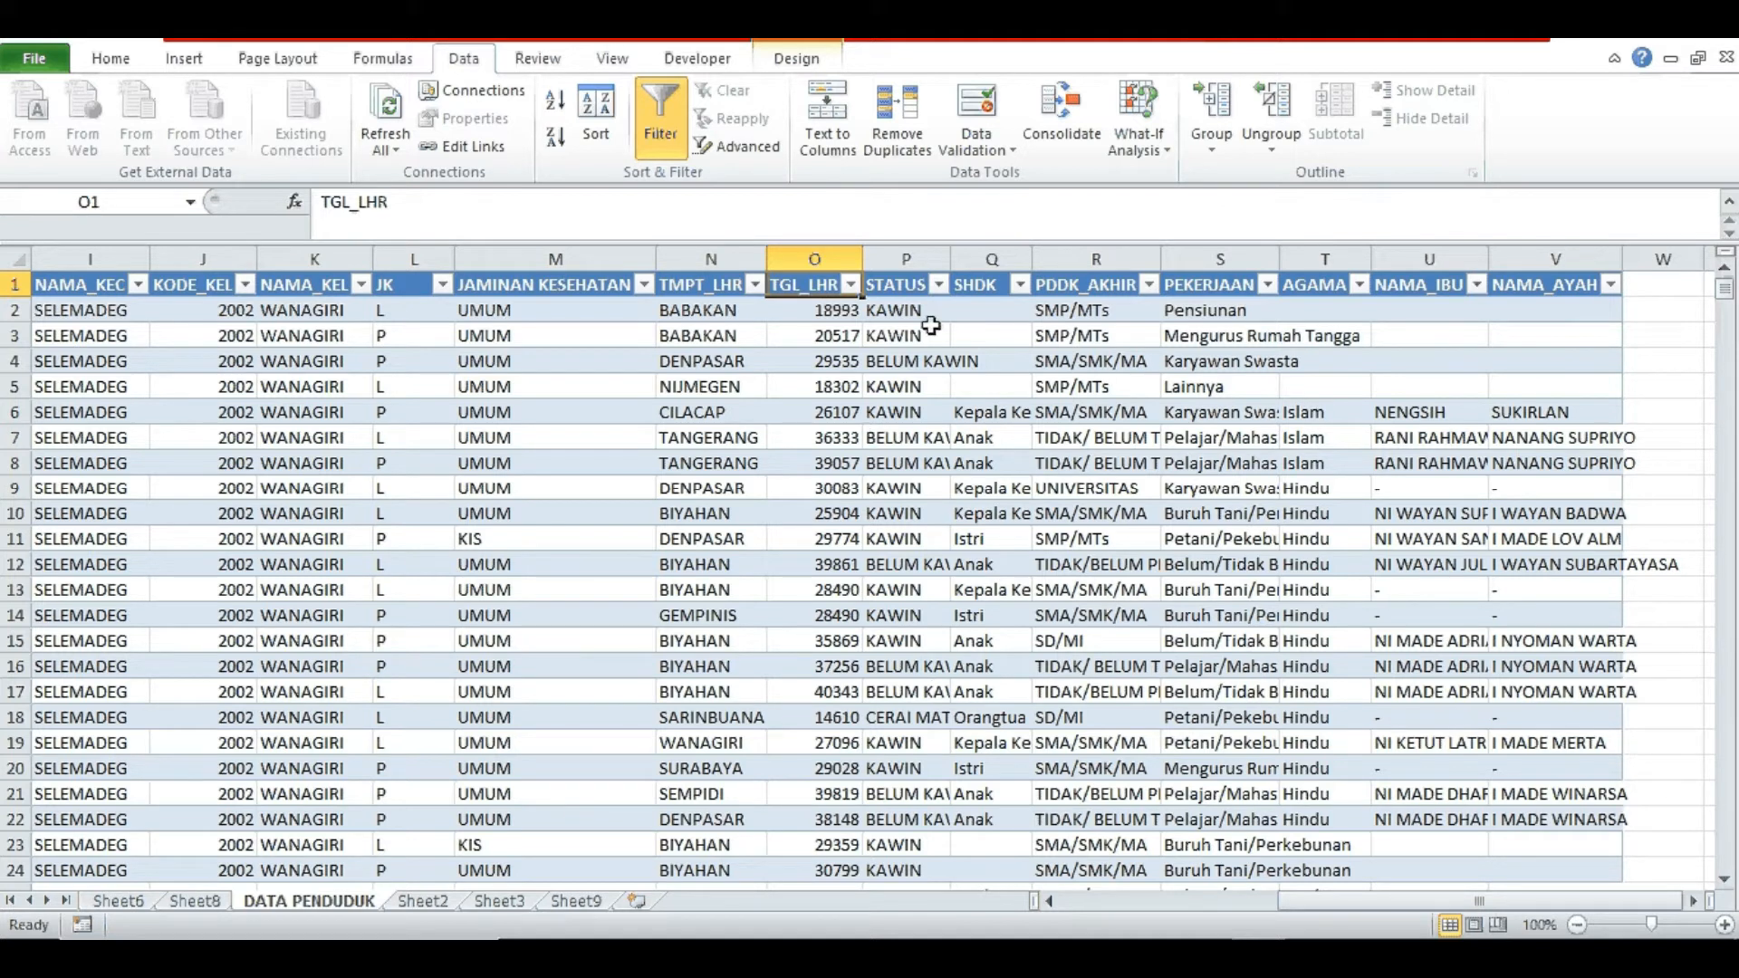
left_click(837, 315)
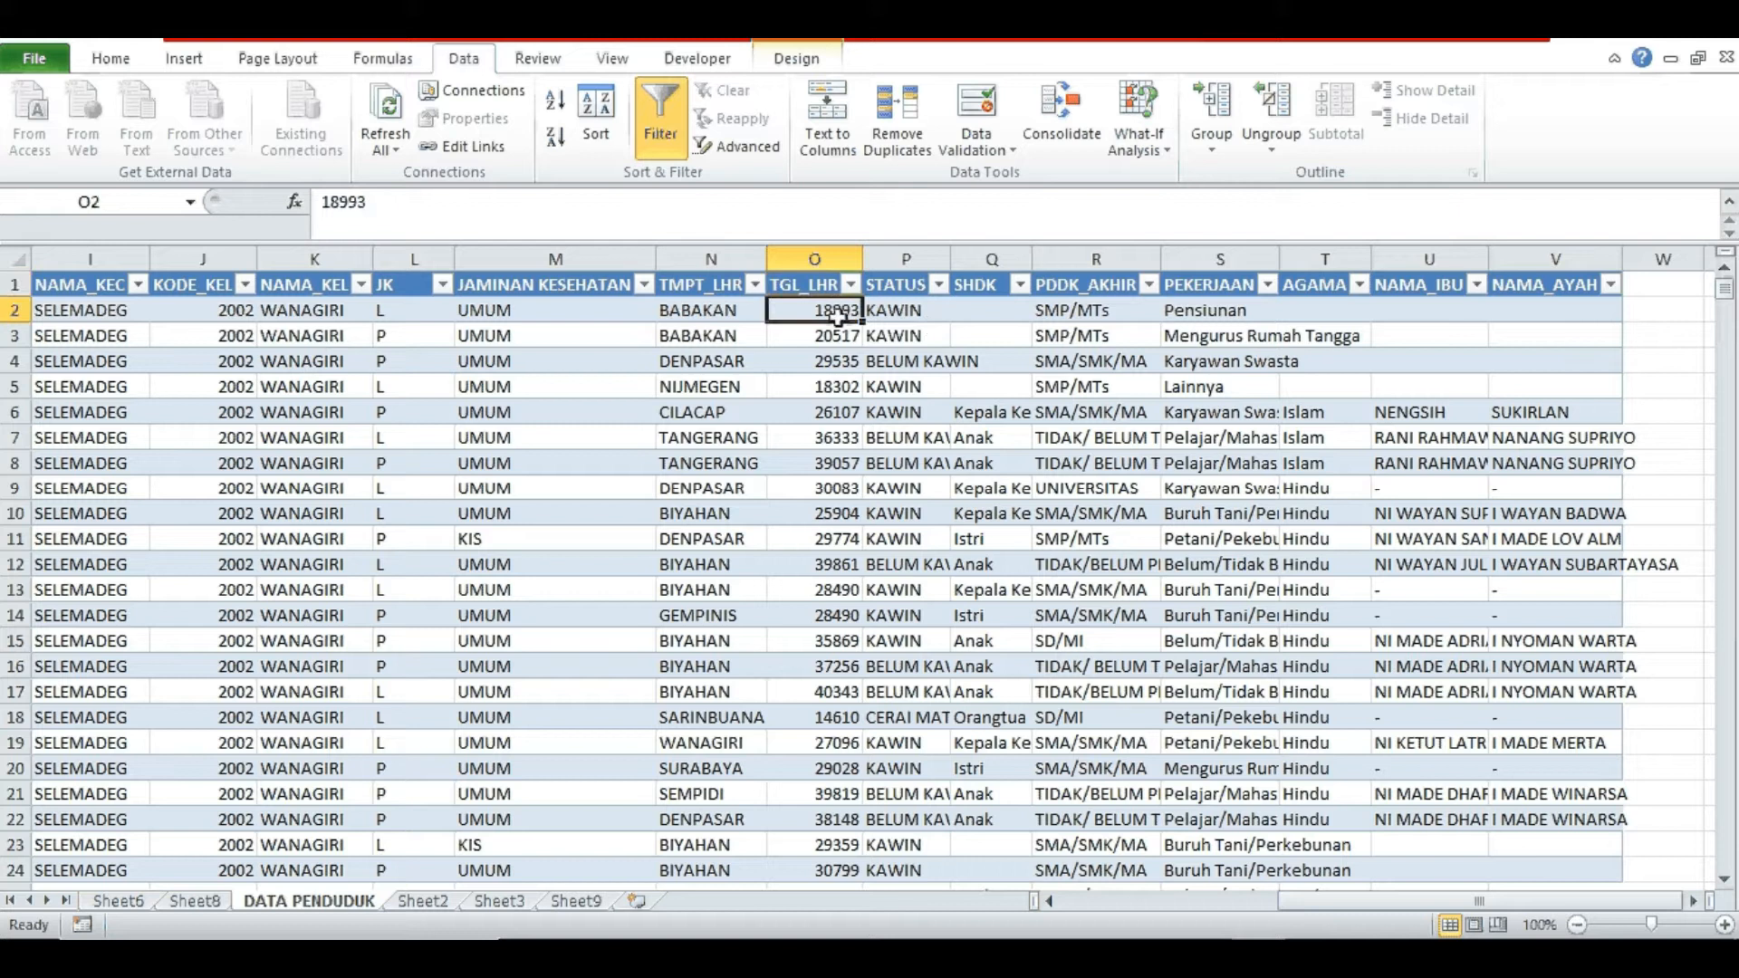
left_click(822, 247)
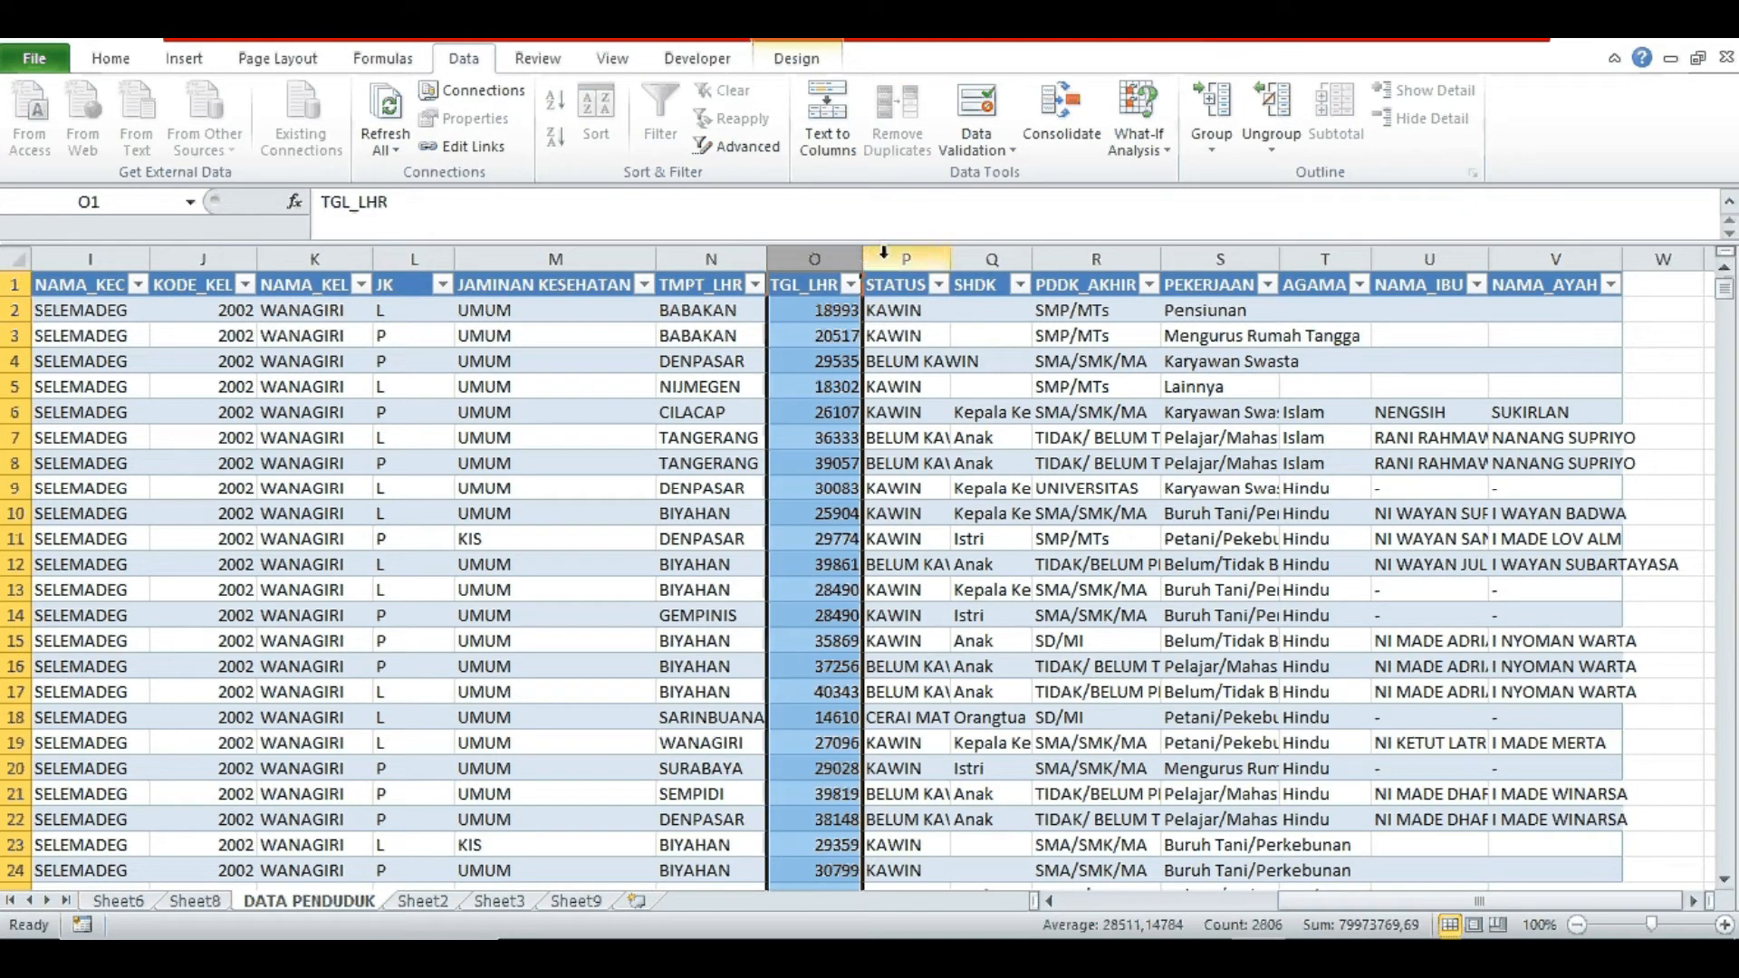
right_click(829, 245)
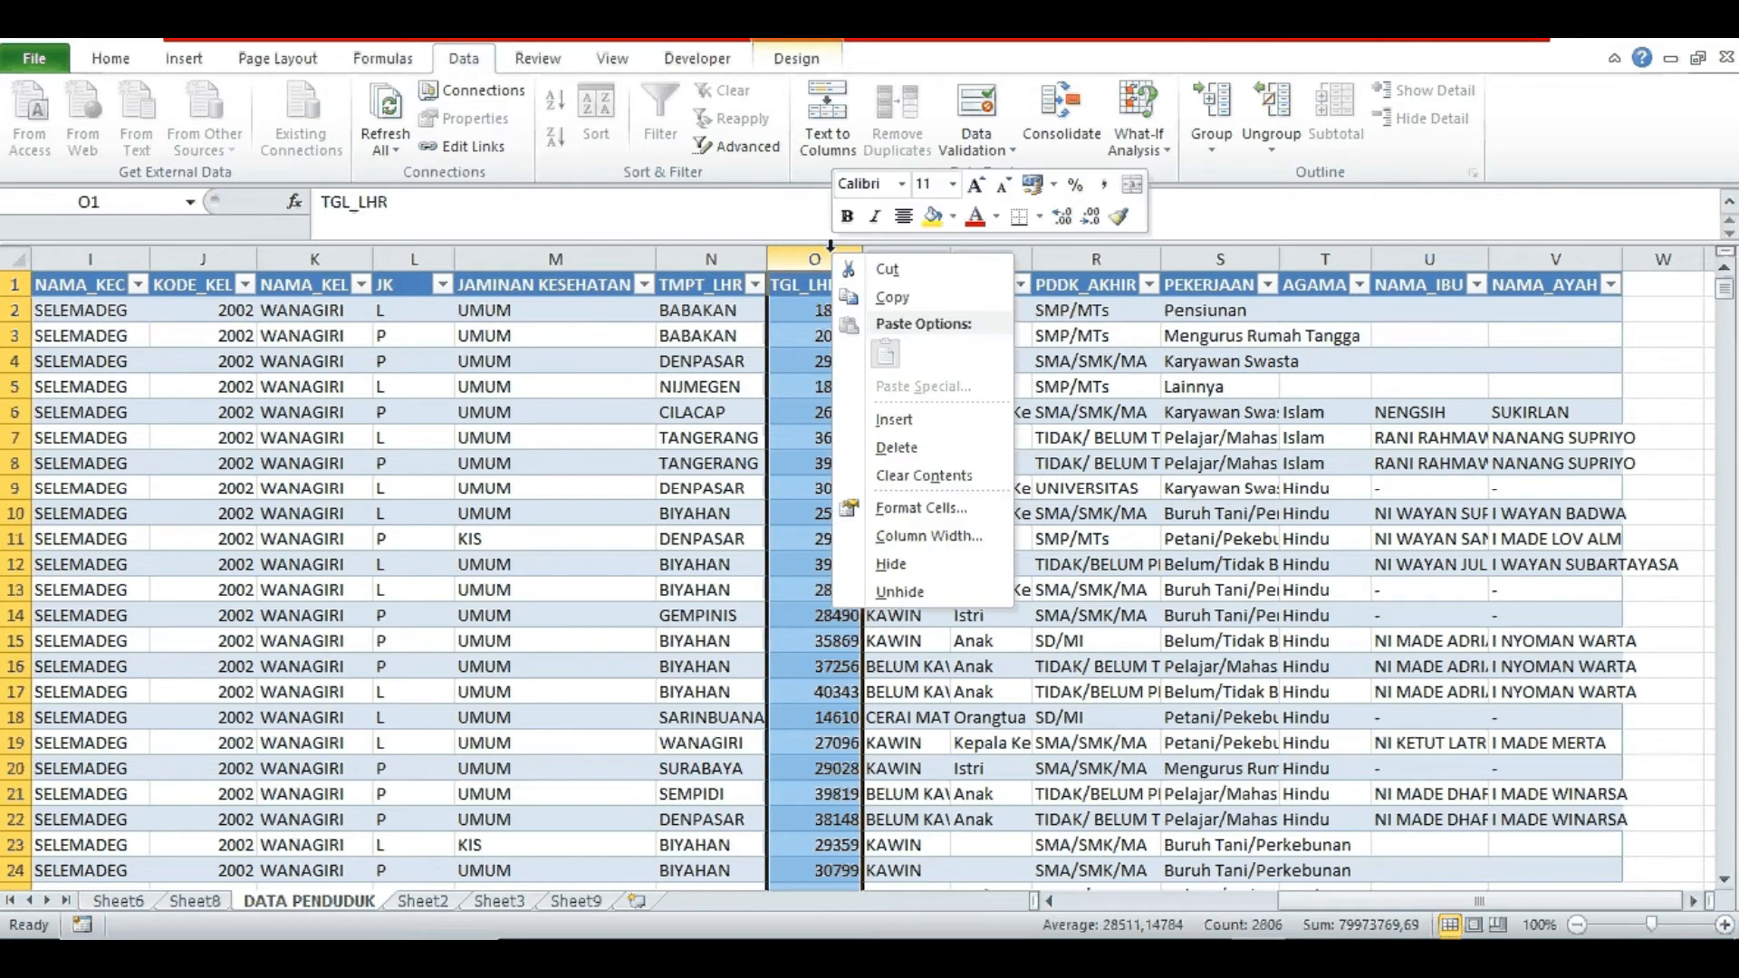
left_click(908, 420)
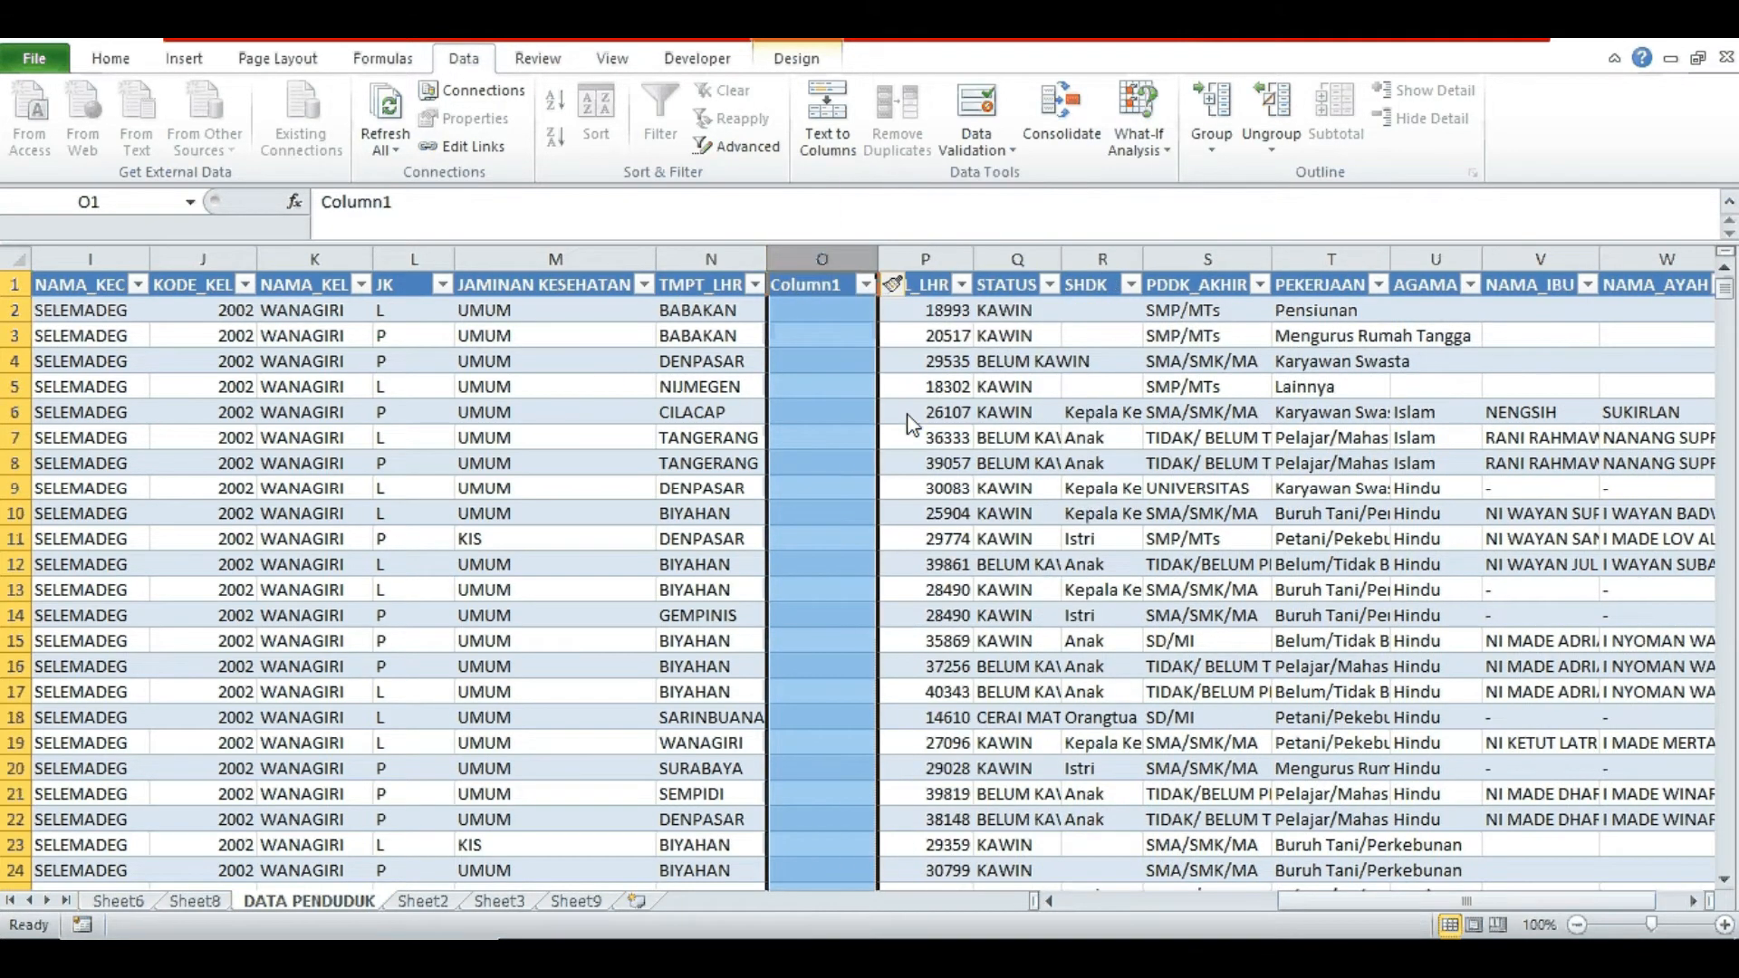
key("ctrl+z")
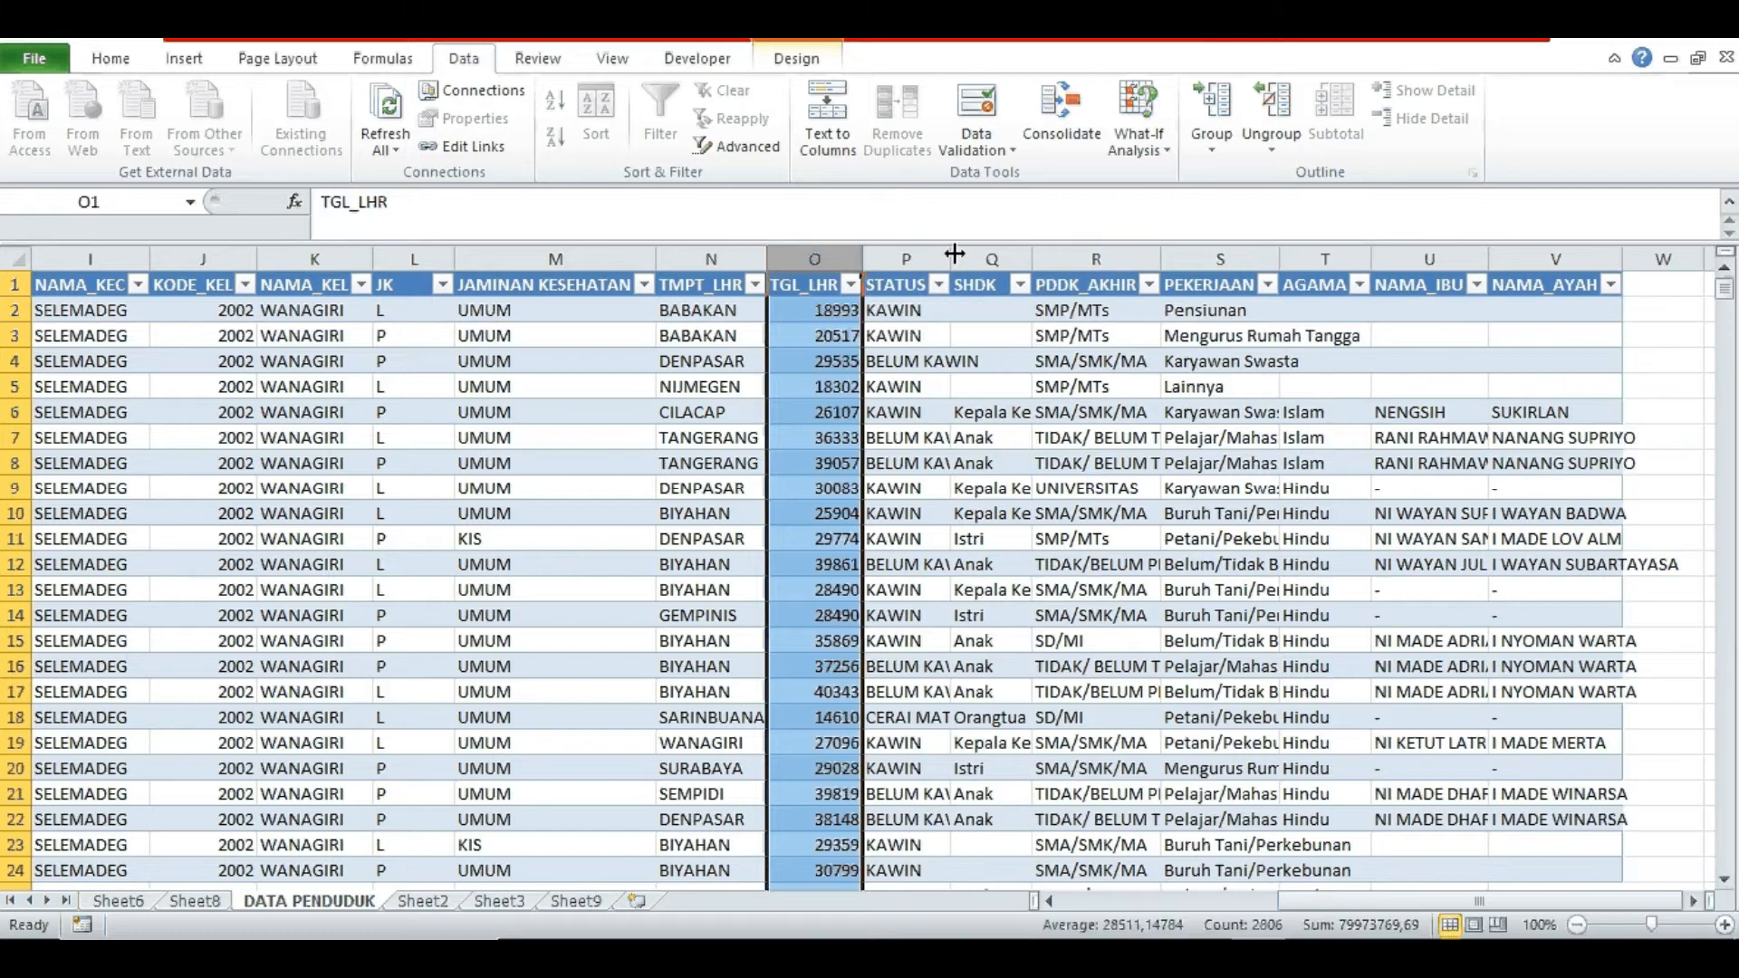
- Insert a column before STATUS in DATA PENDUDUK and set its header to UMUR
right_click(902, 252)
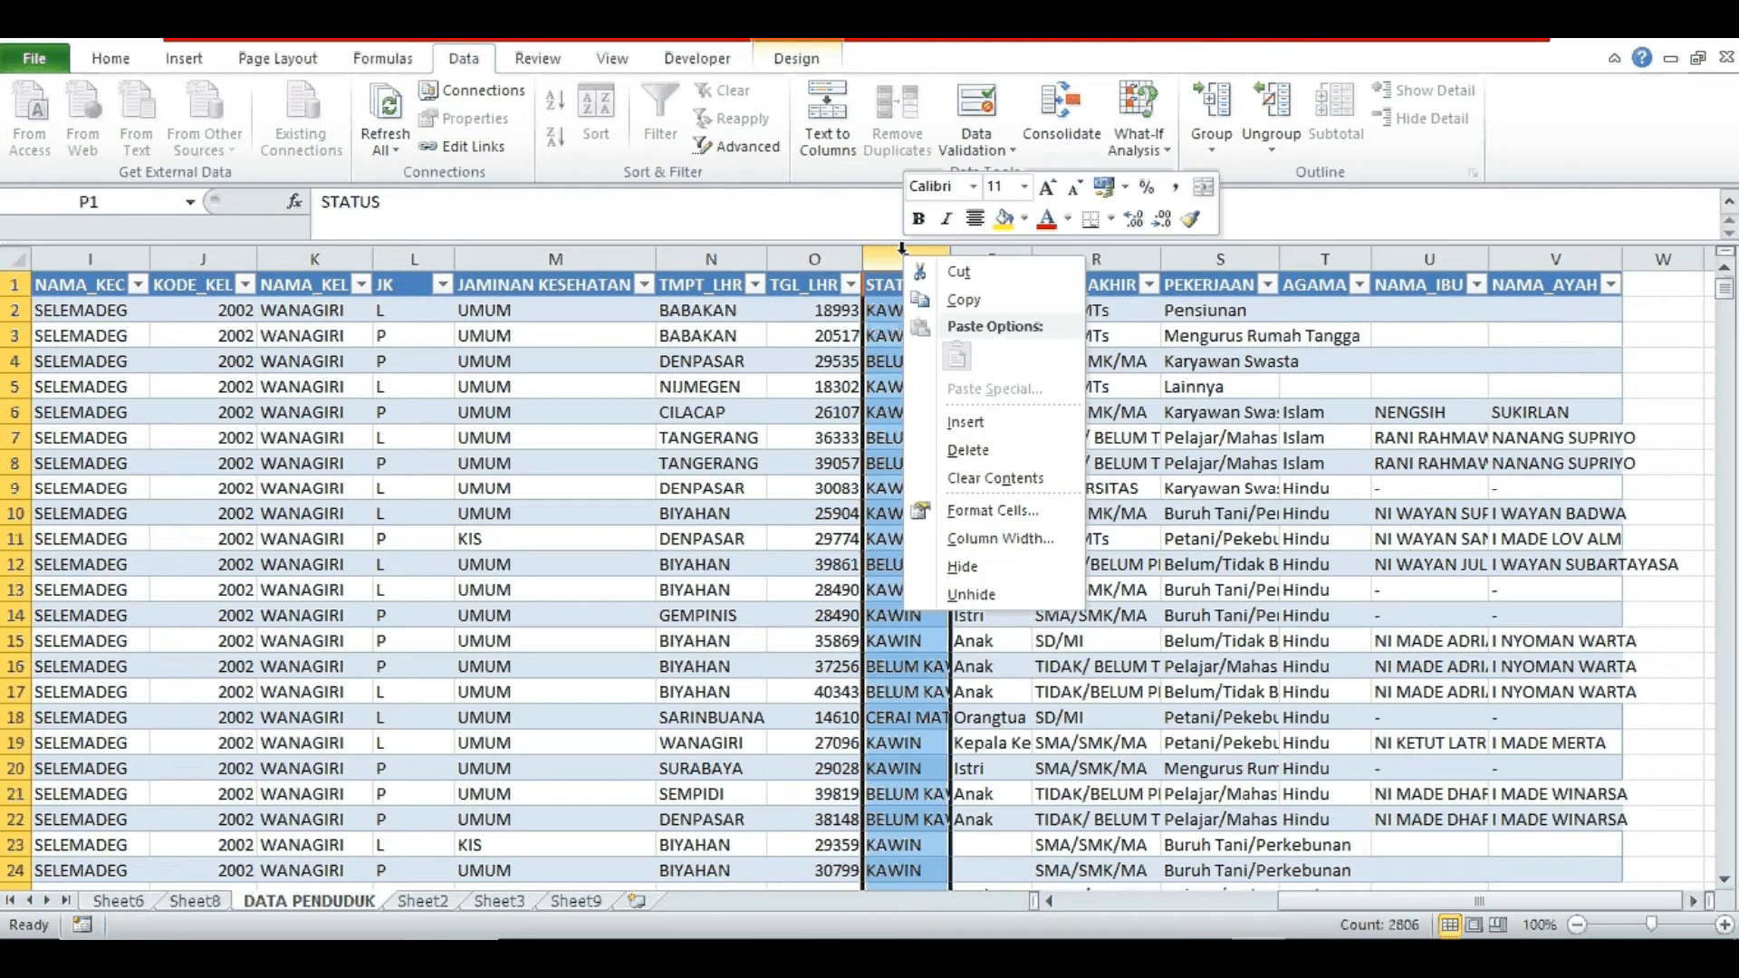
left_click(983, 425)
type("UMUR")
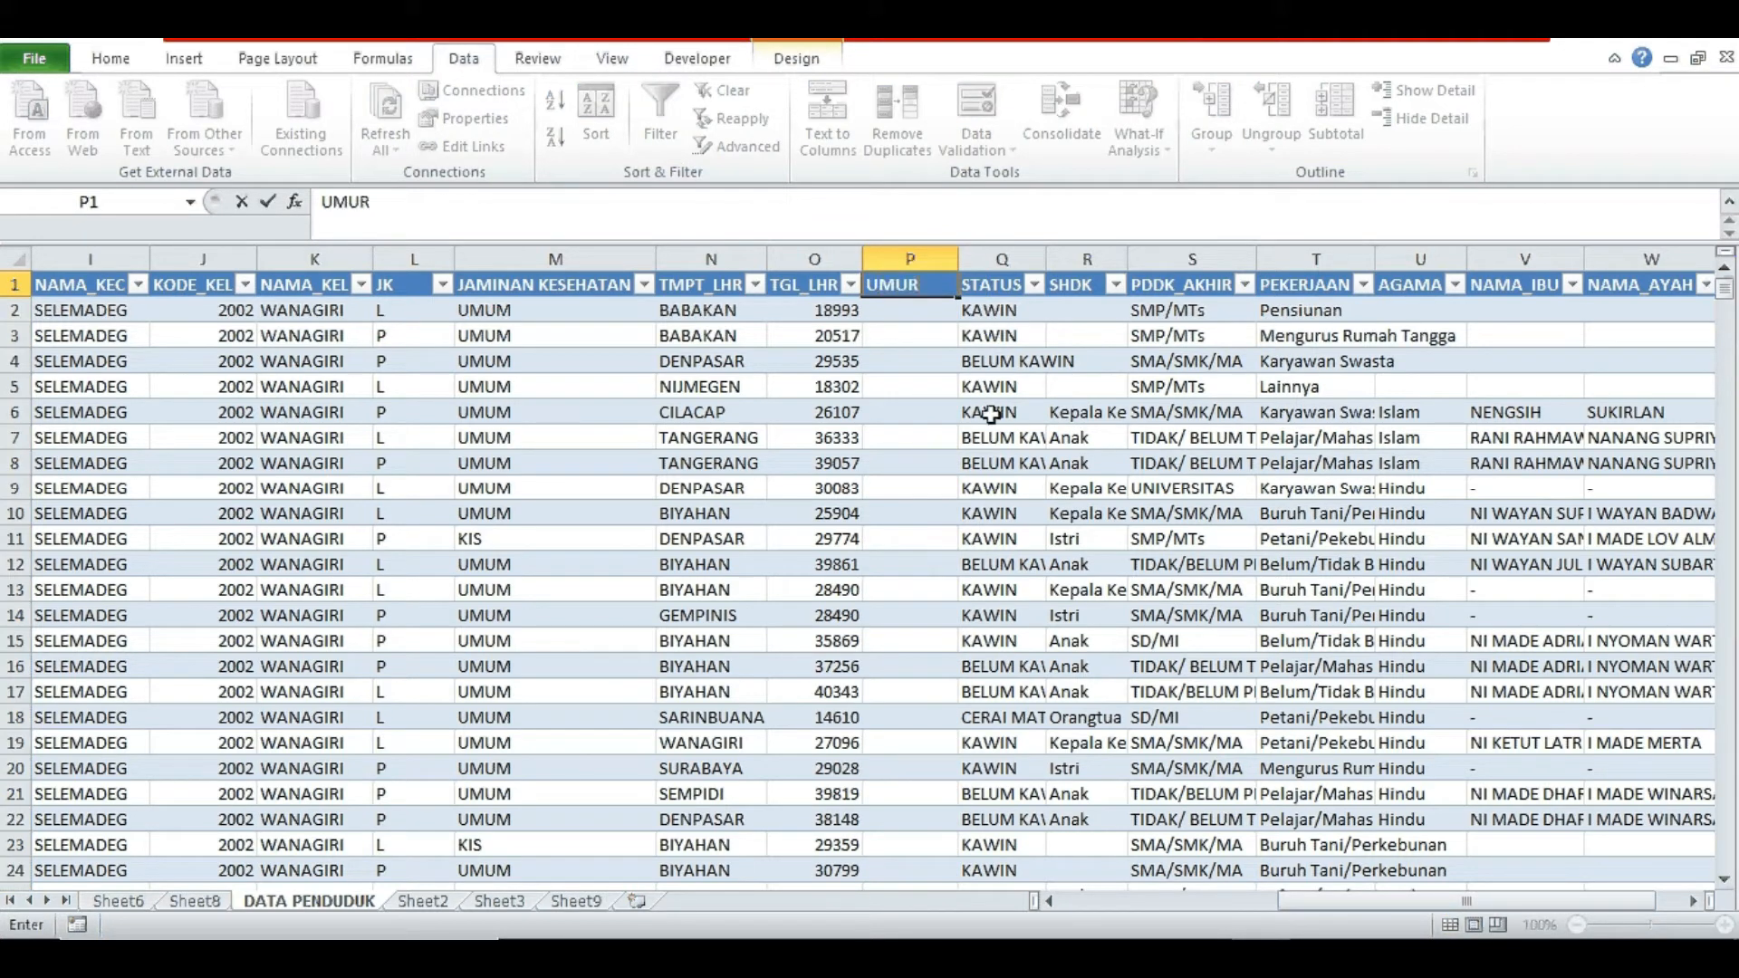
left_click(1142, 435)
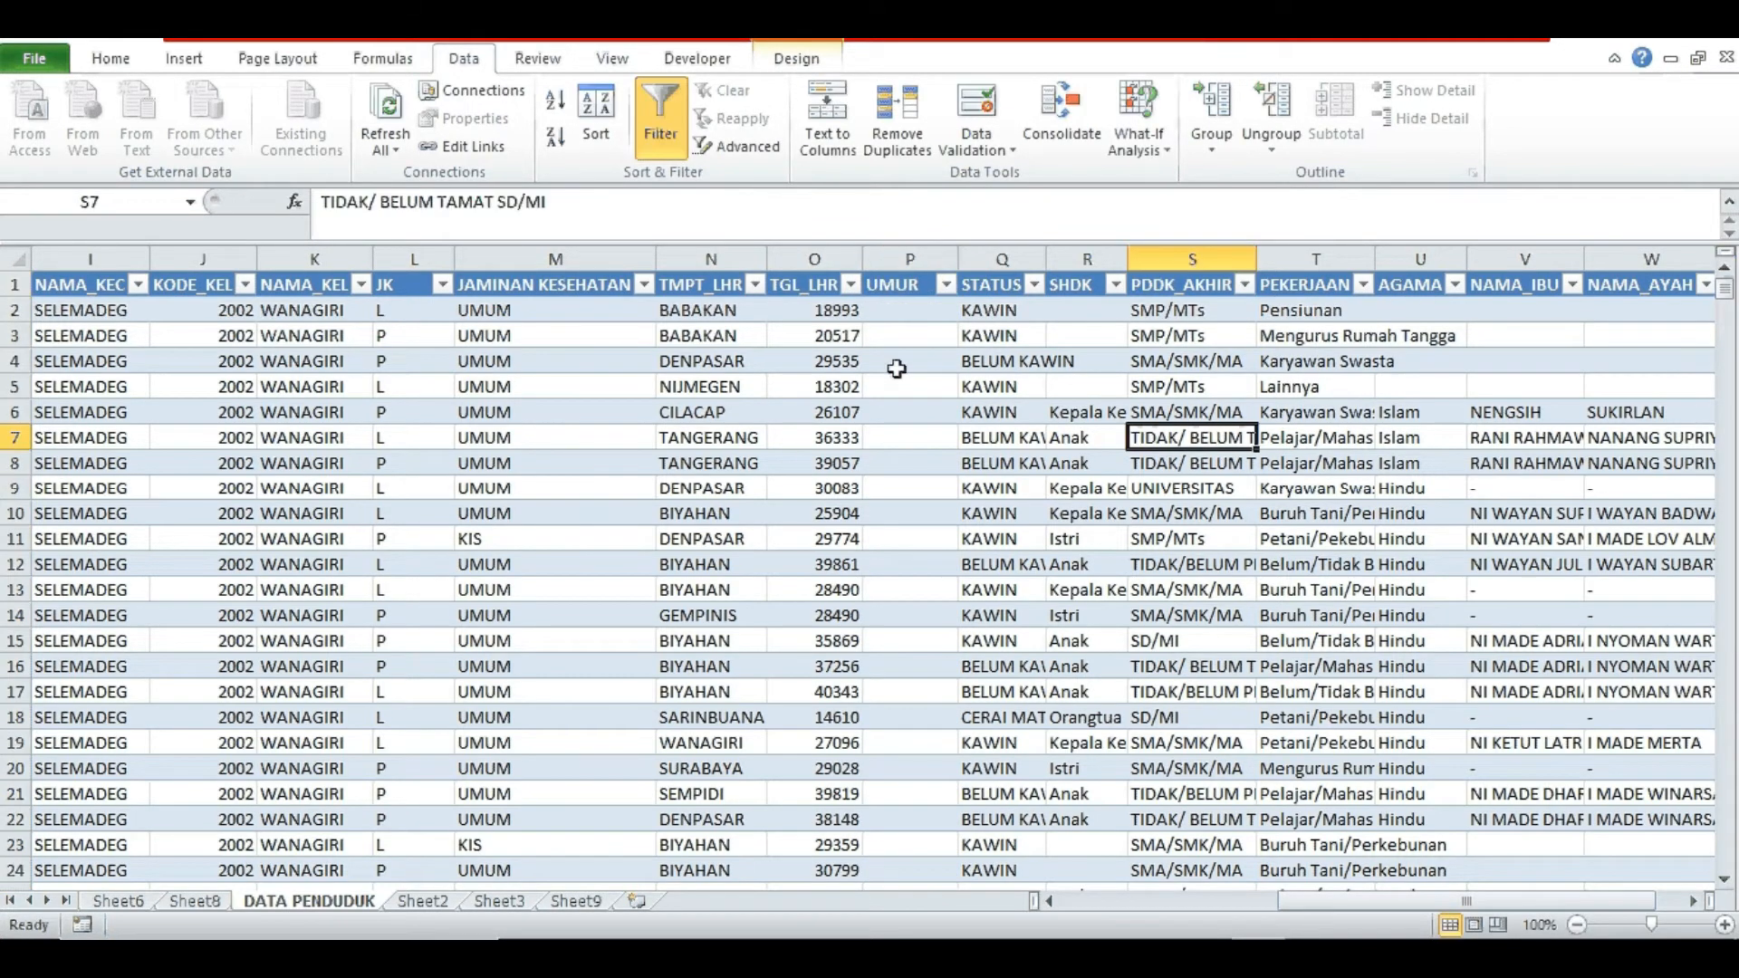
left_click(816, 309)
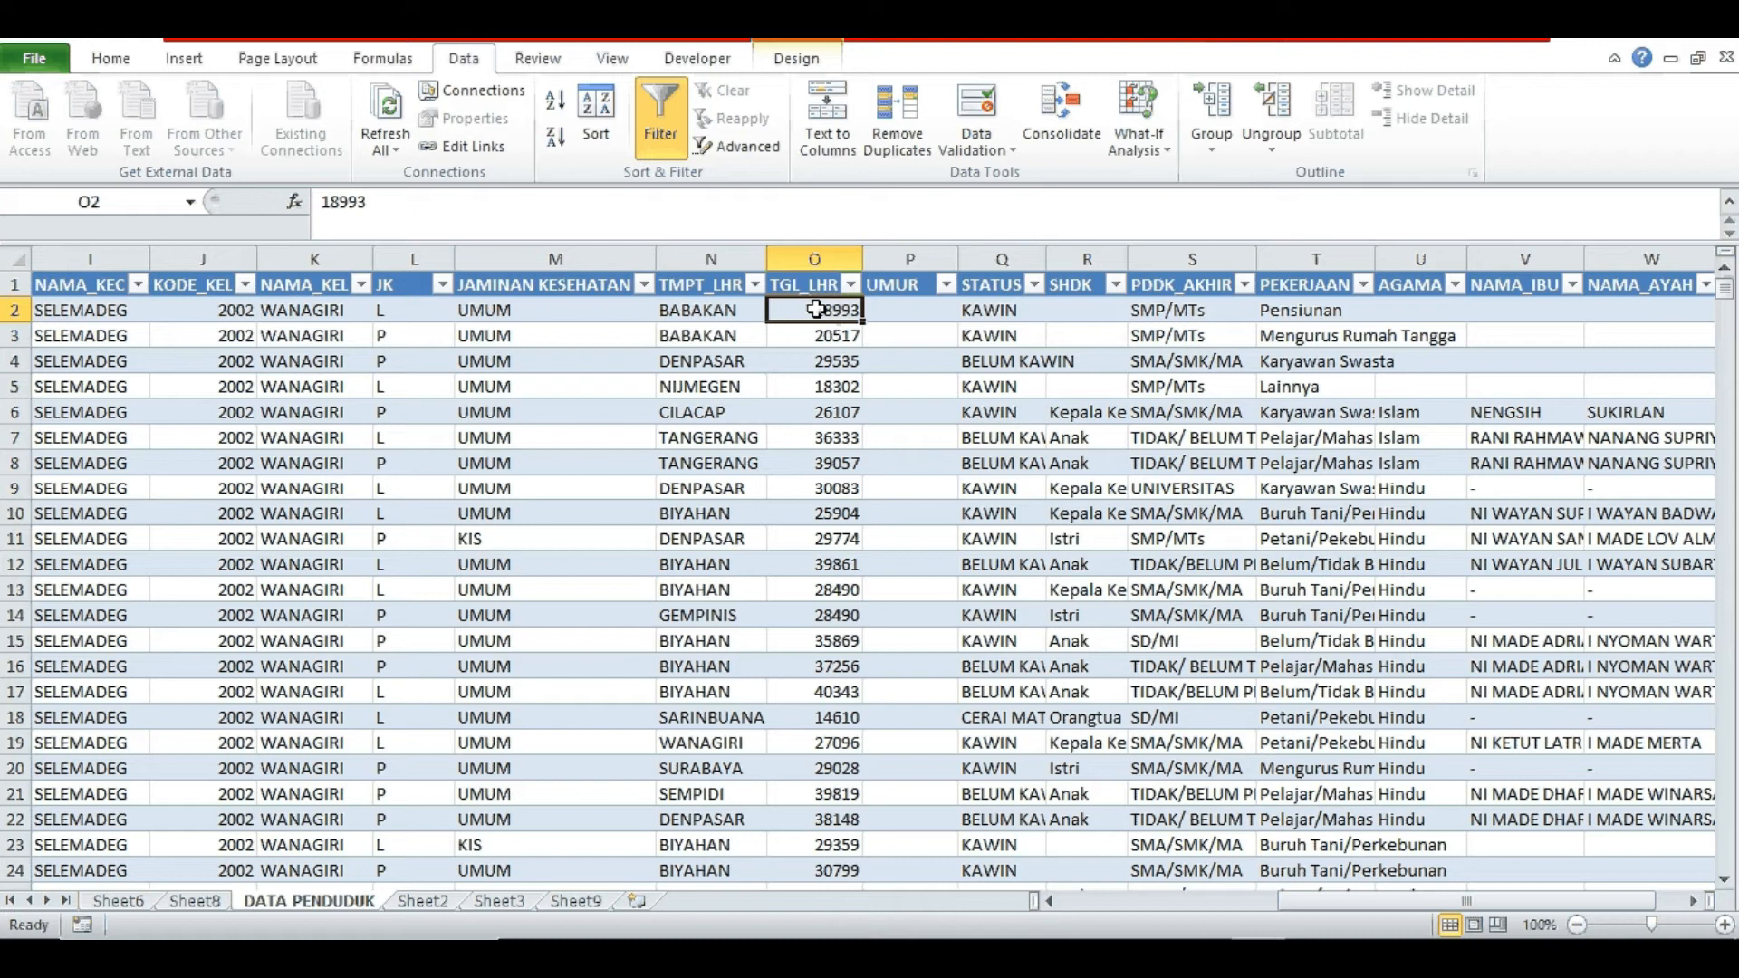
- Format the TGL_LHR column in DATA PENDUDUK as Short Date and autofit its width to show the full dates
left_click(818, 256)
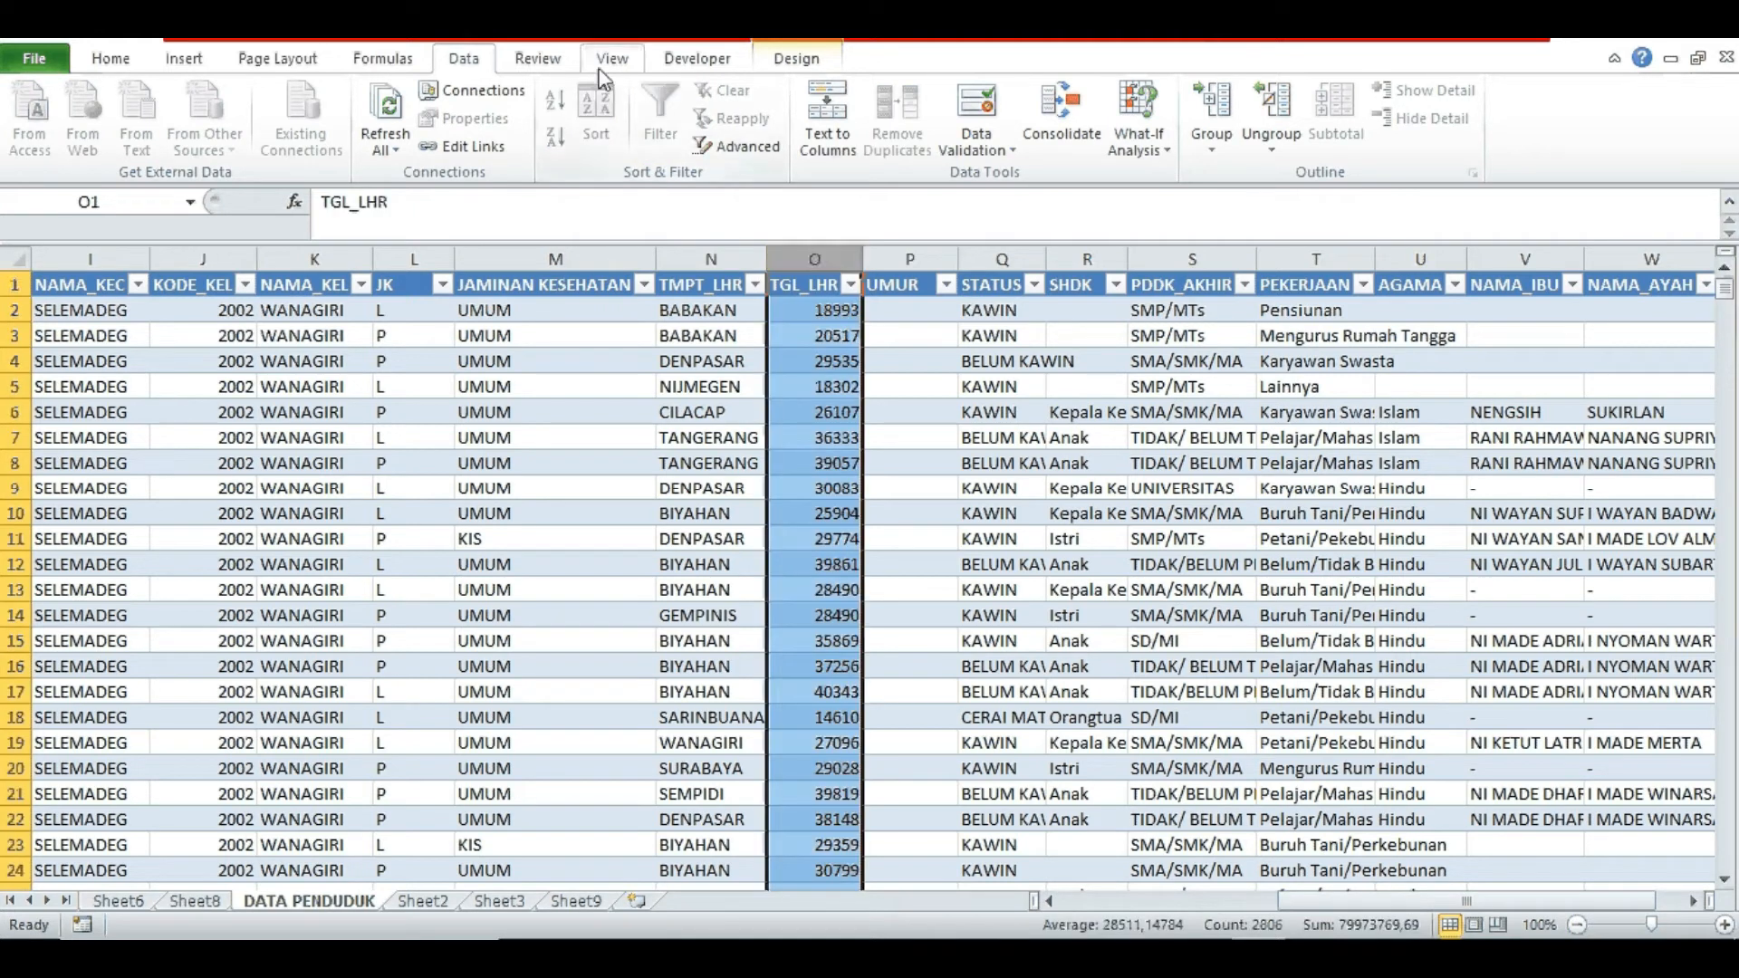
left_click(114, 60)
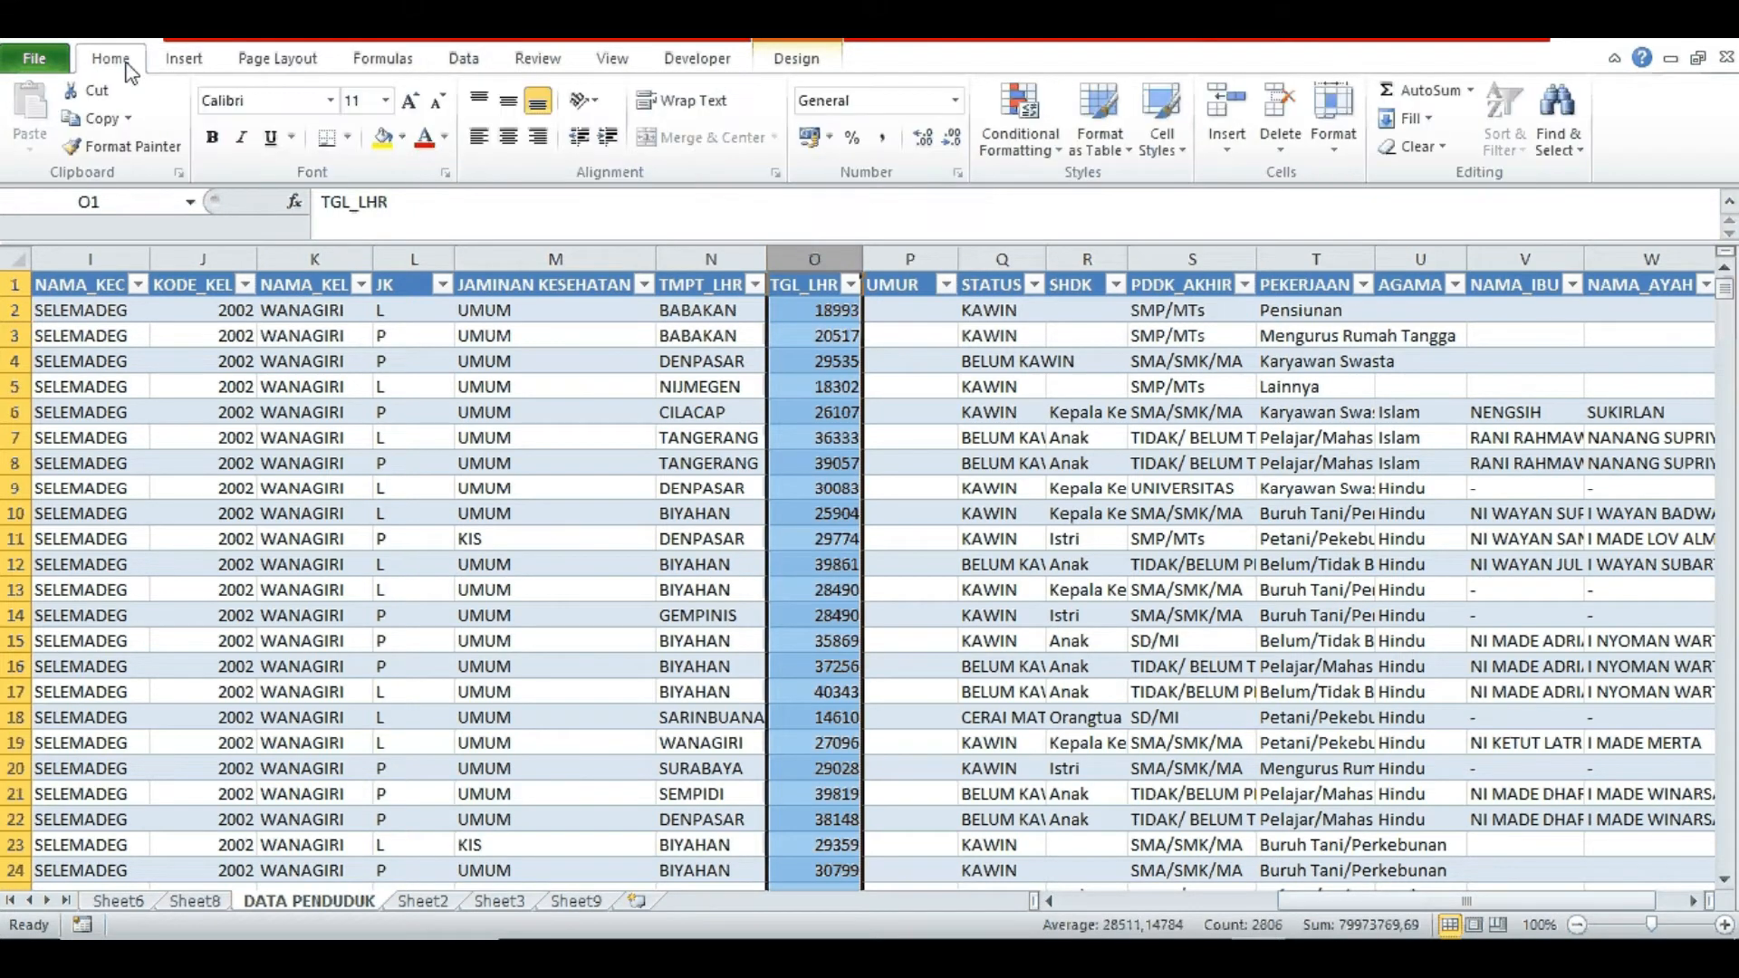
left_click(956, 106)
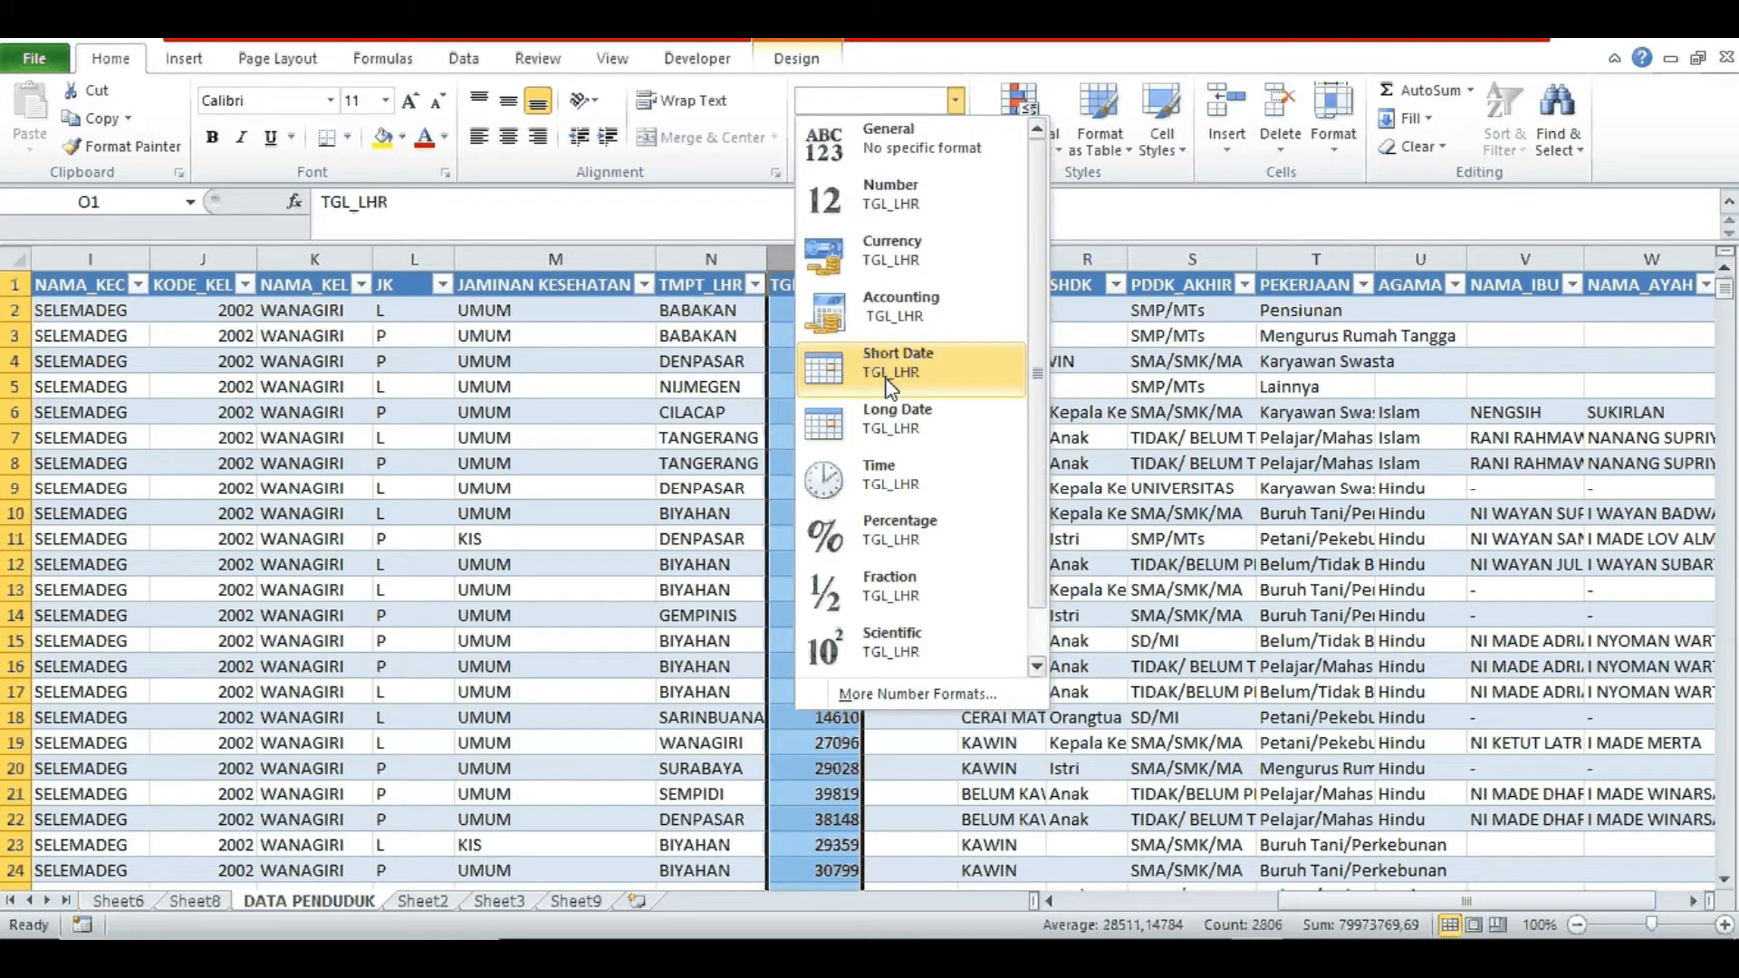
left_click(892, 387)
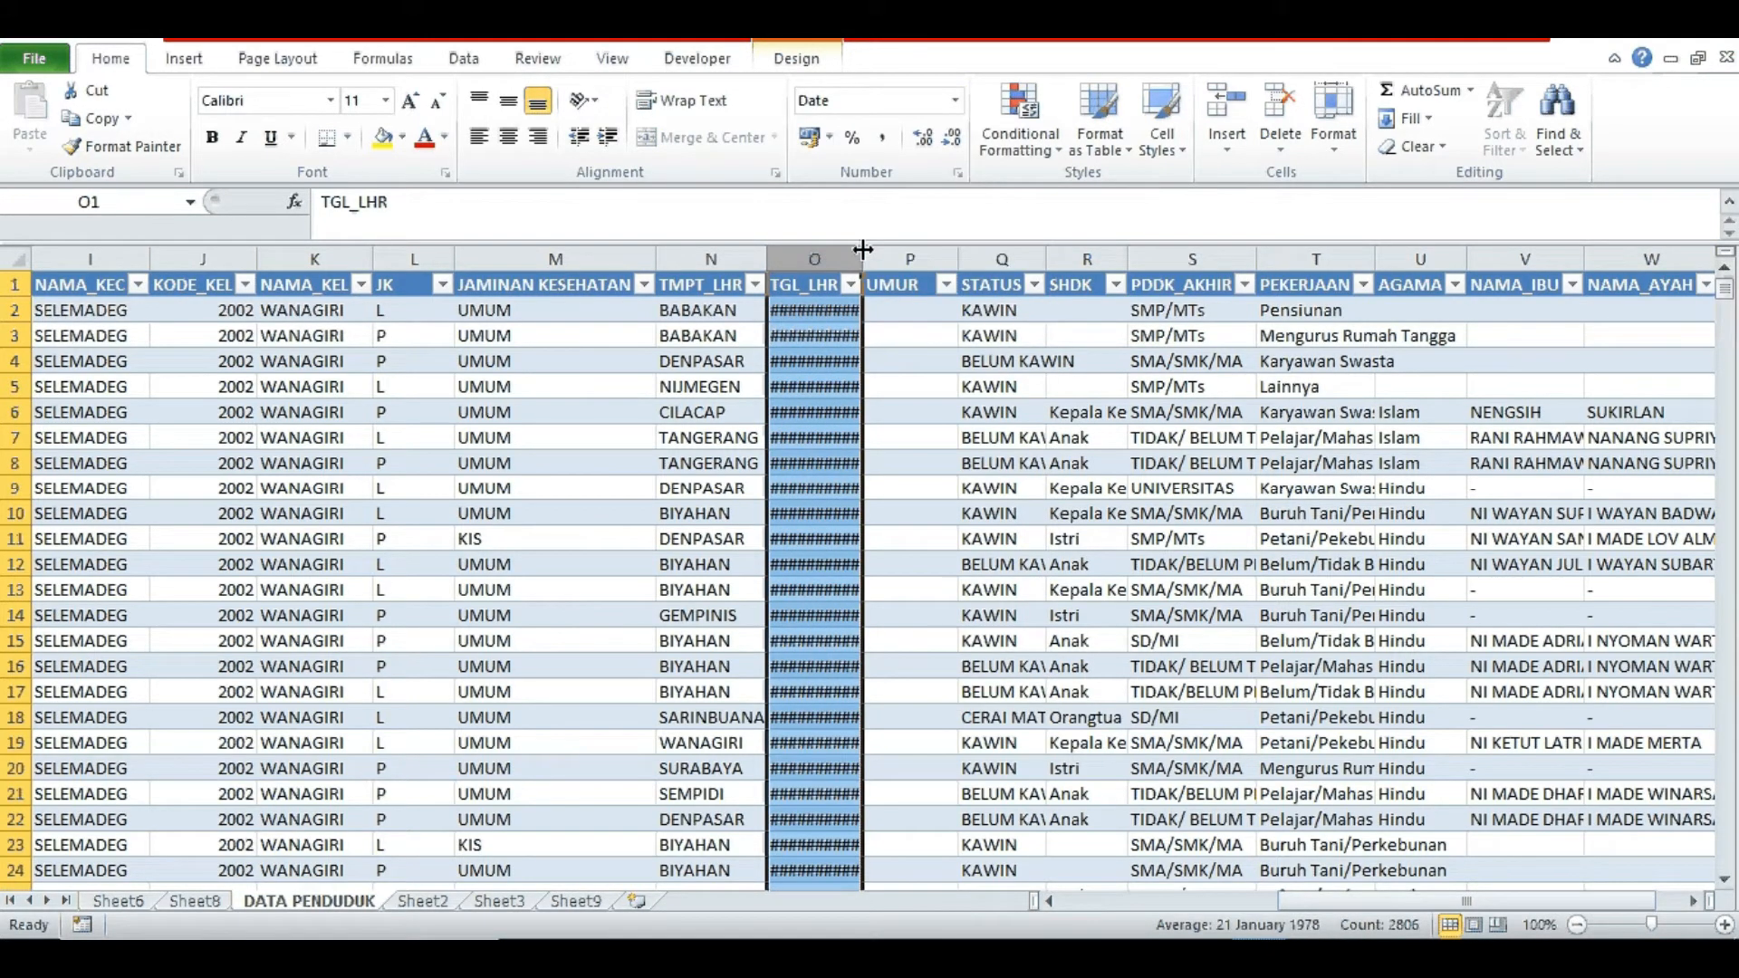
double_click(862, 250)
left_click(1005, 387)
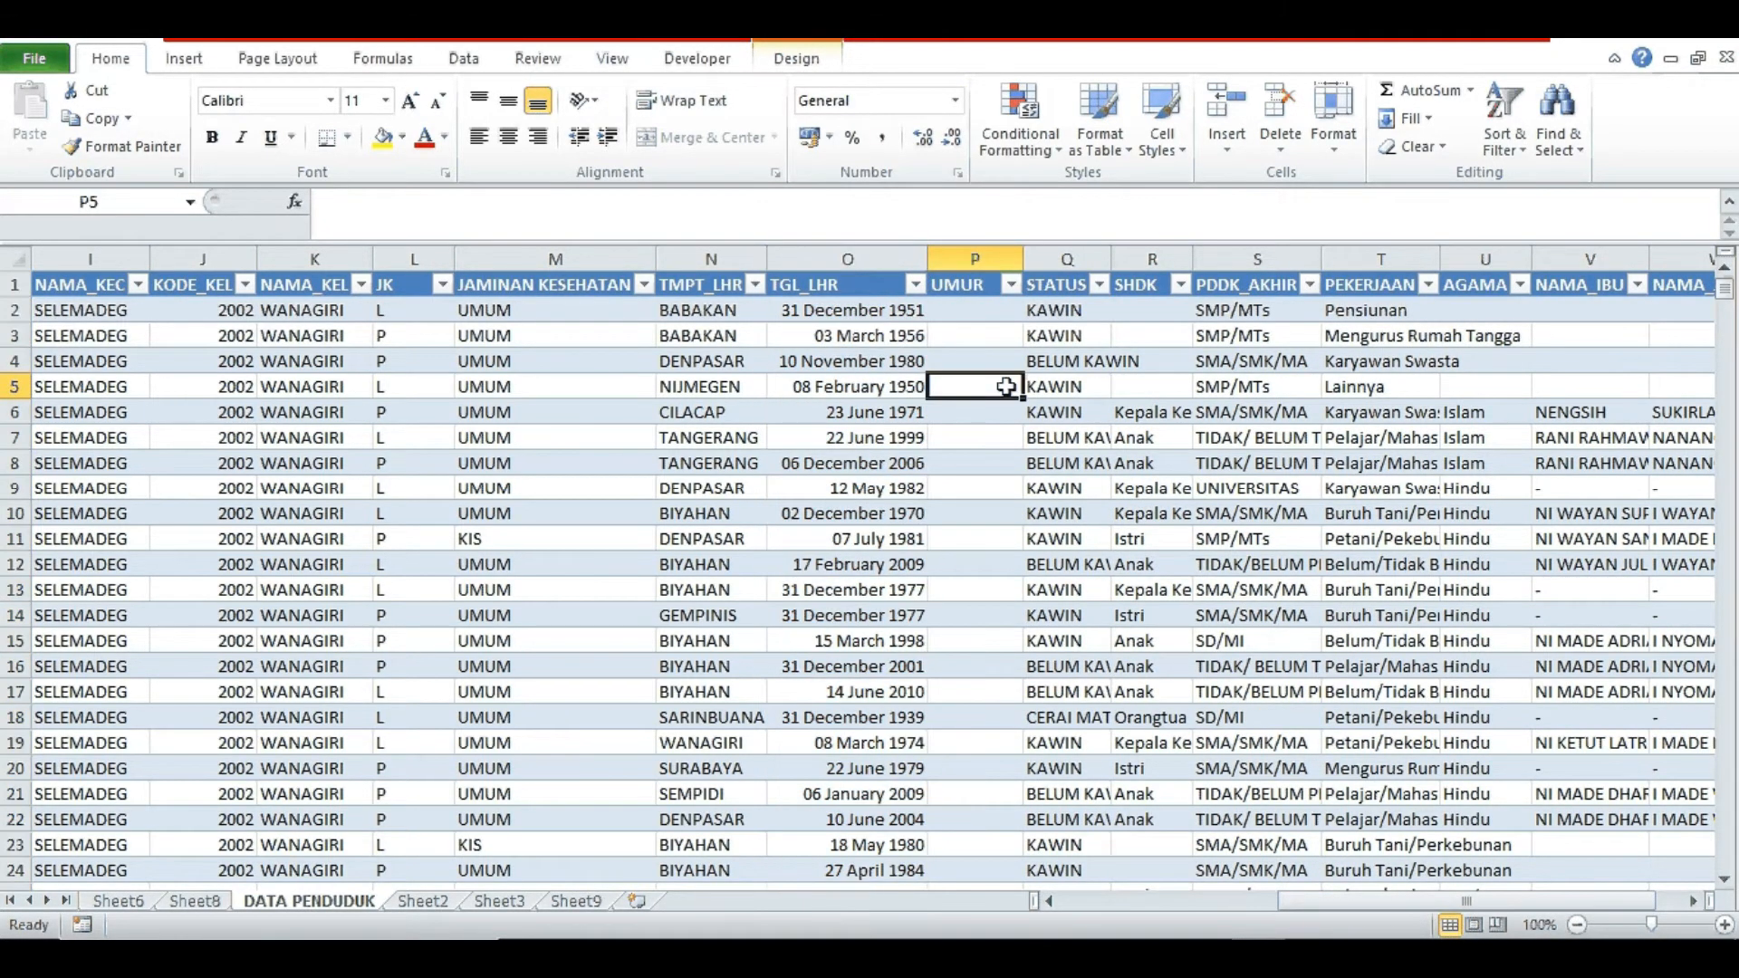
- Fill the UMUR column with the age in full years using =DATEDIF([@[TGL_LHR]];NOW();"Y"), starting in P2
left_click(848, 312)
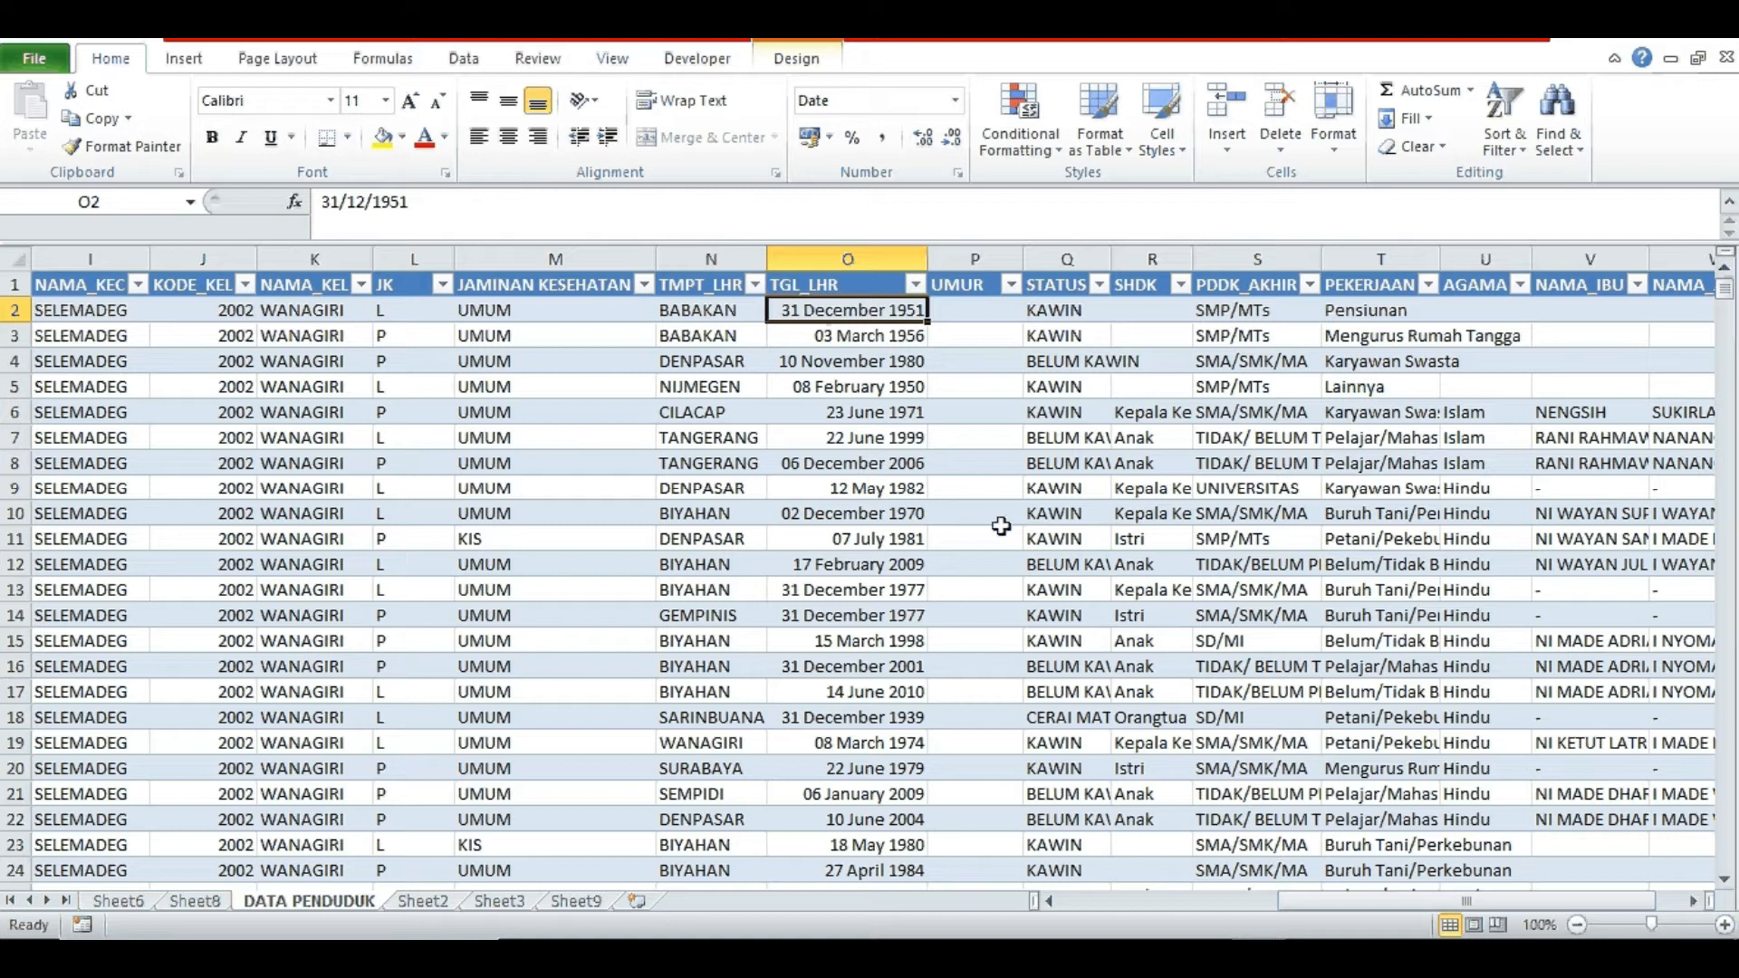
key("Up")
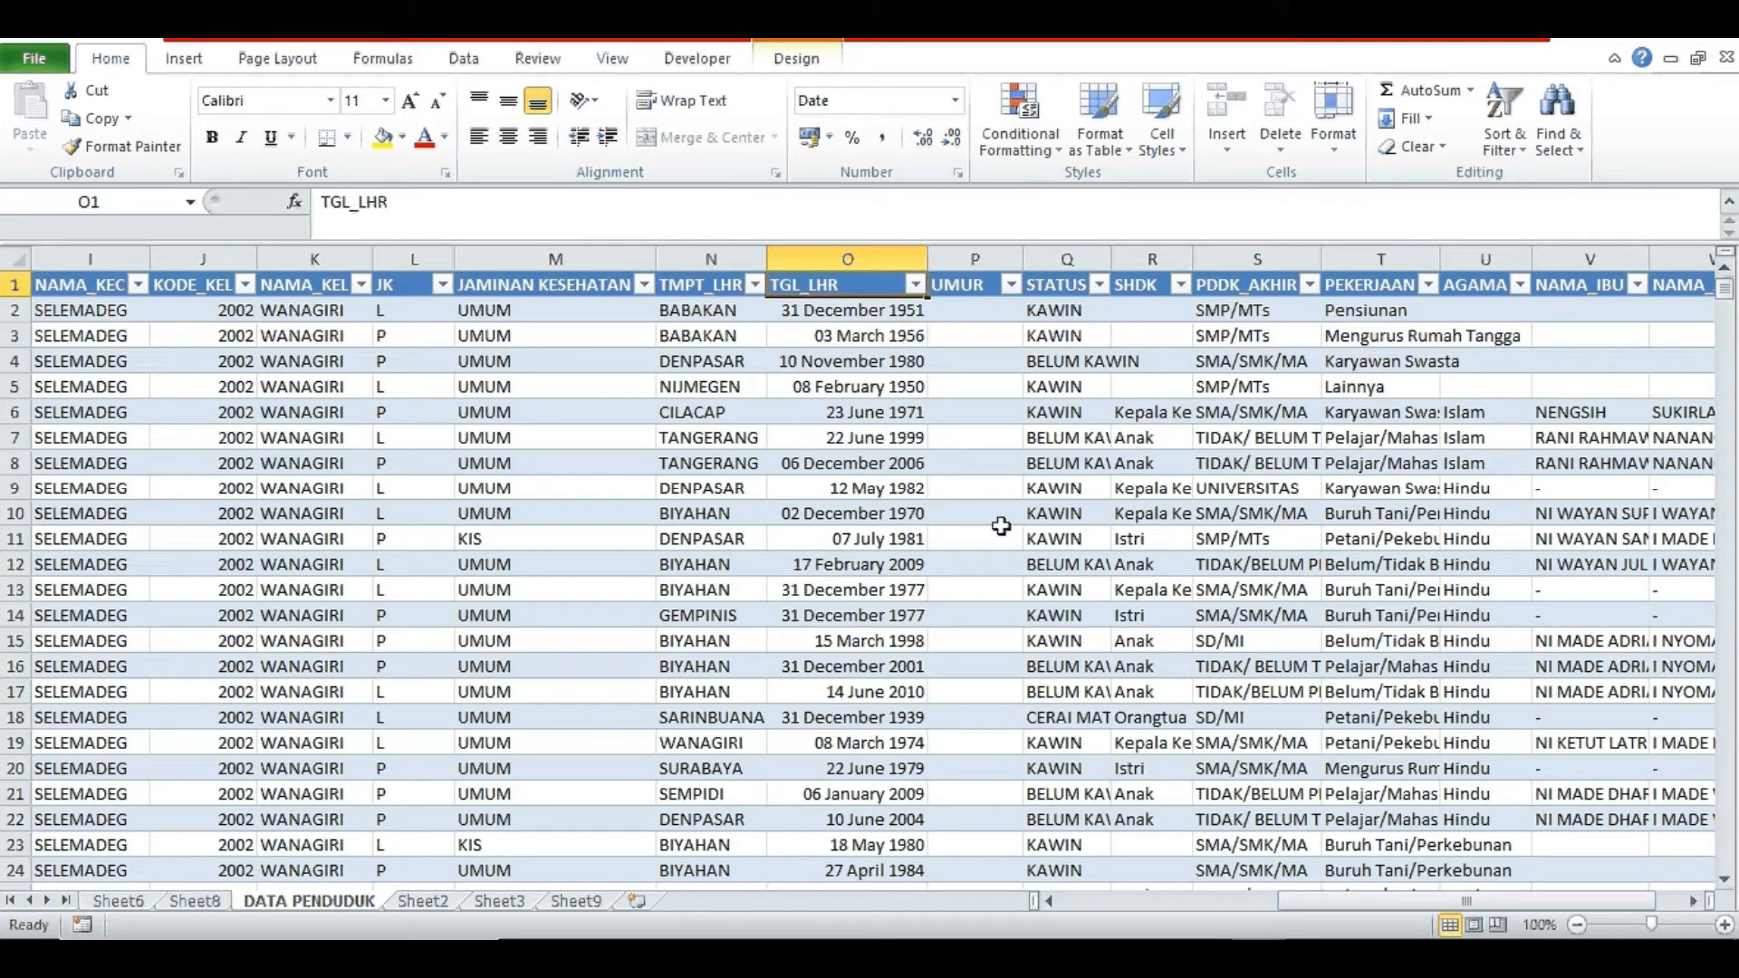
key("Down")
key("Down")
key("Up")
key("Right")
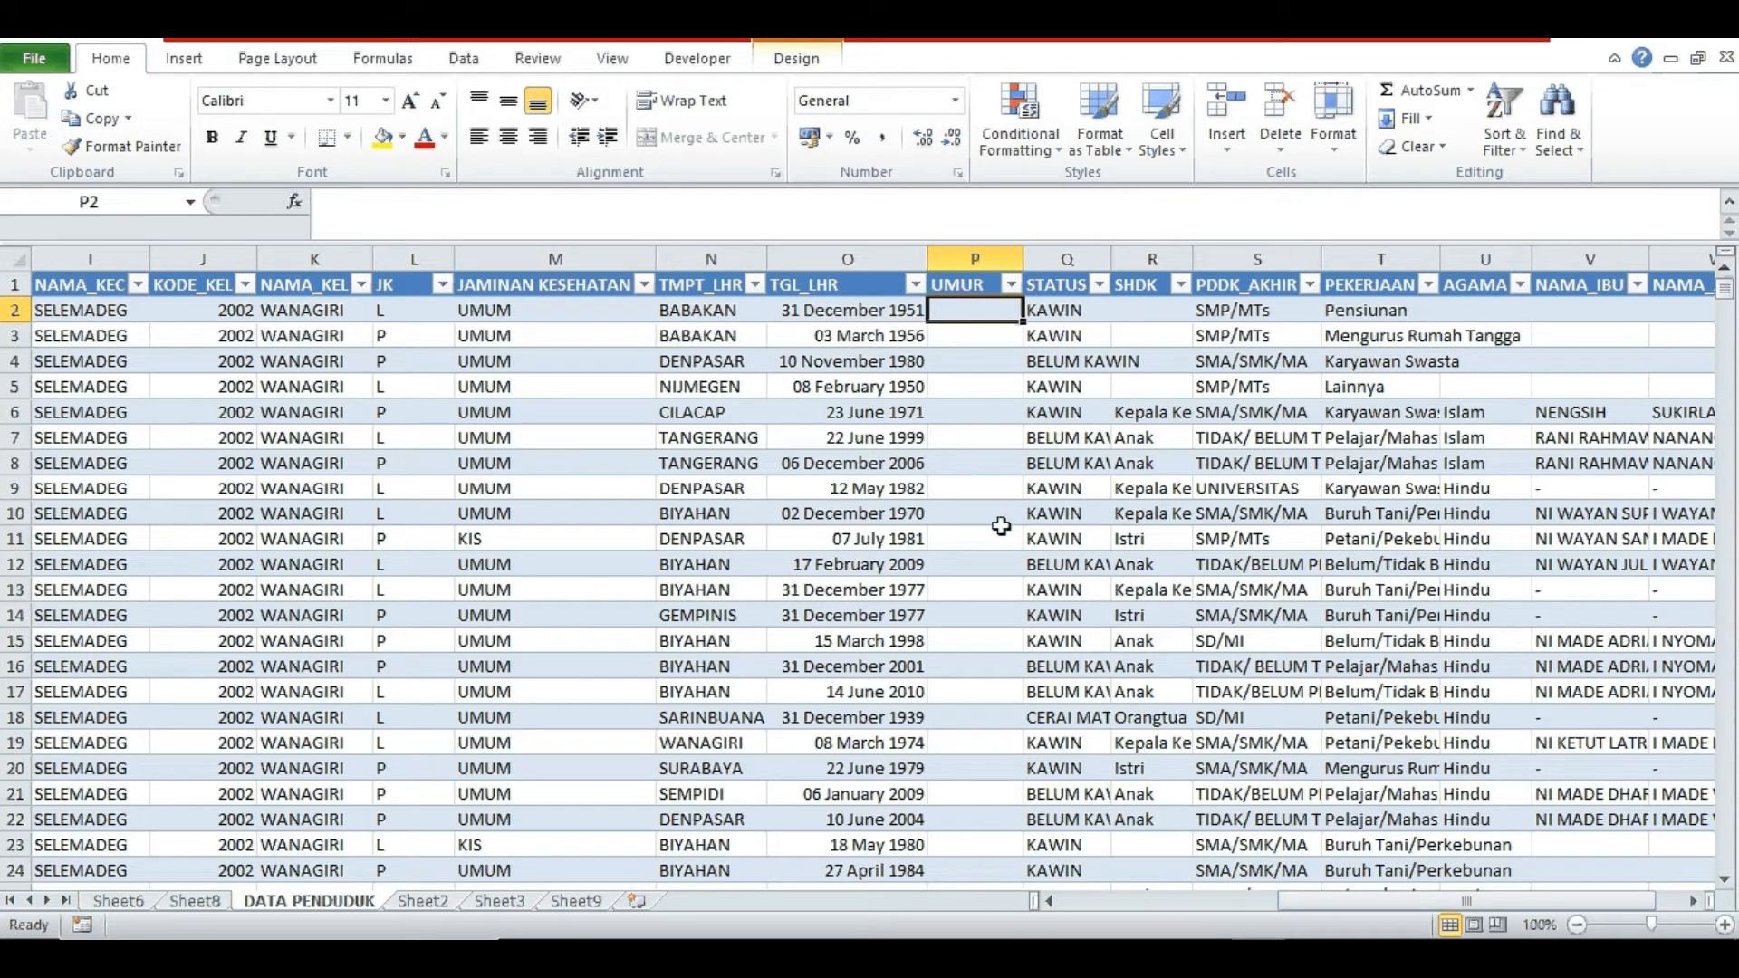
type("=d")
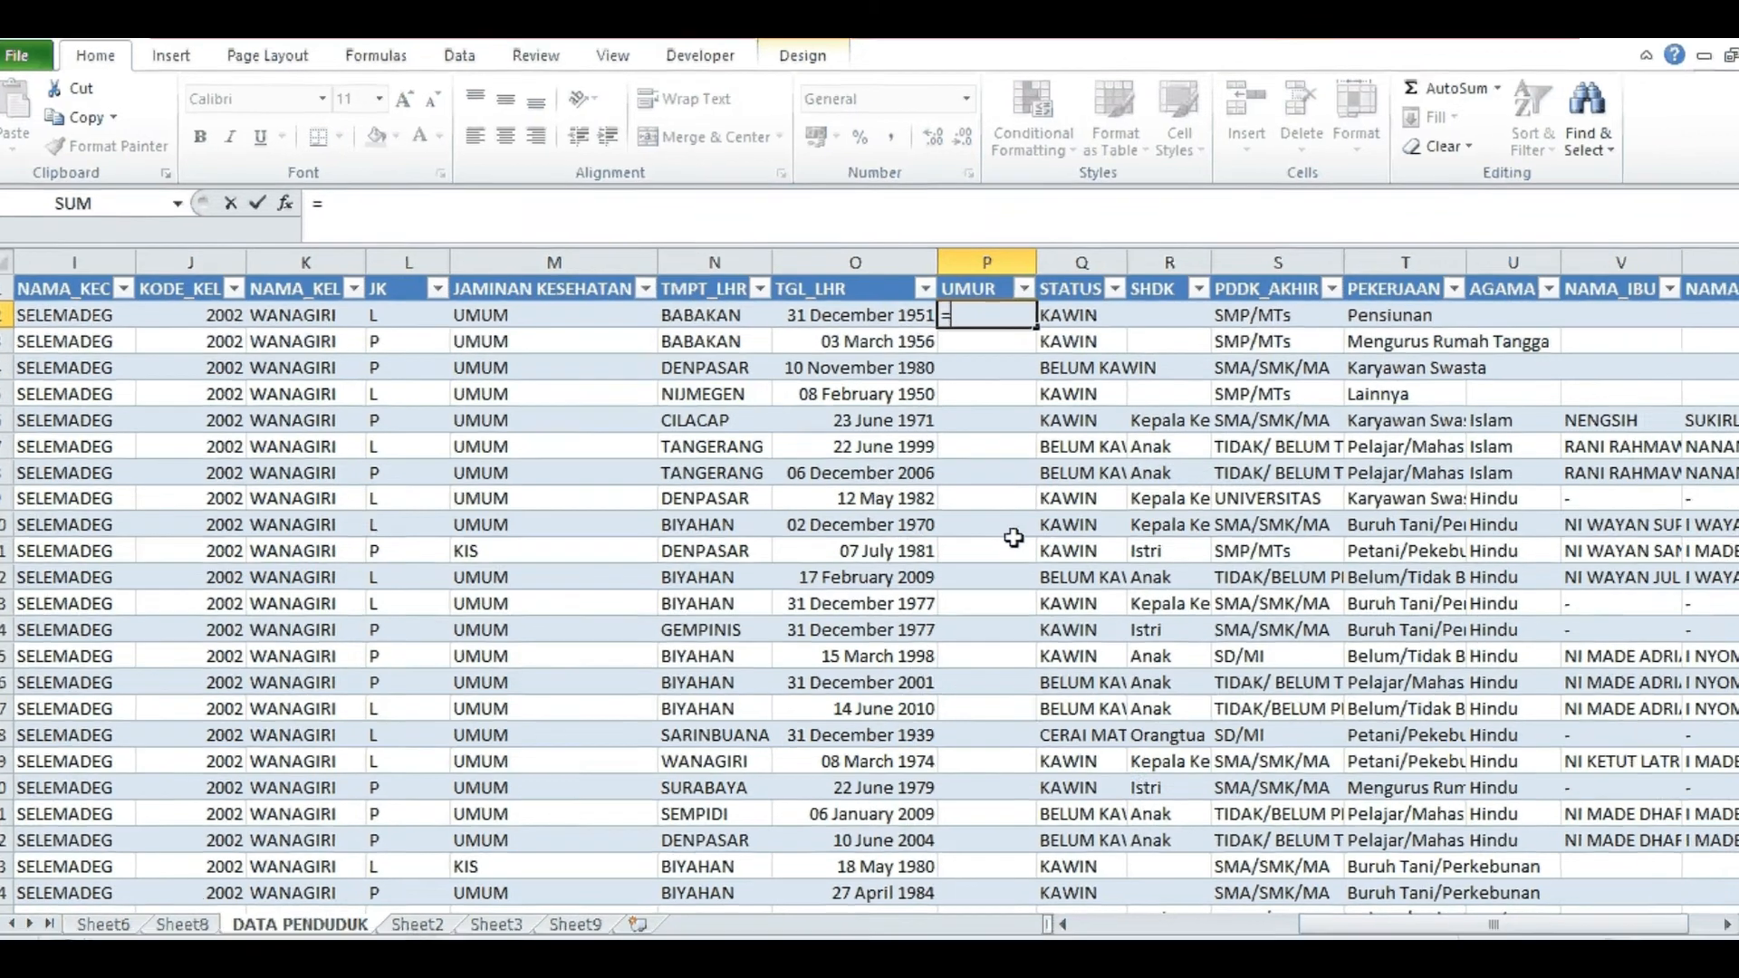
type("a")
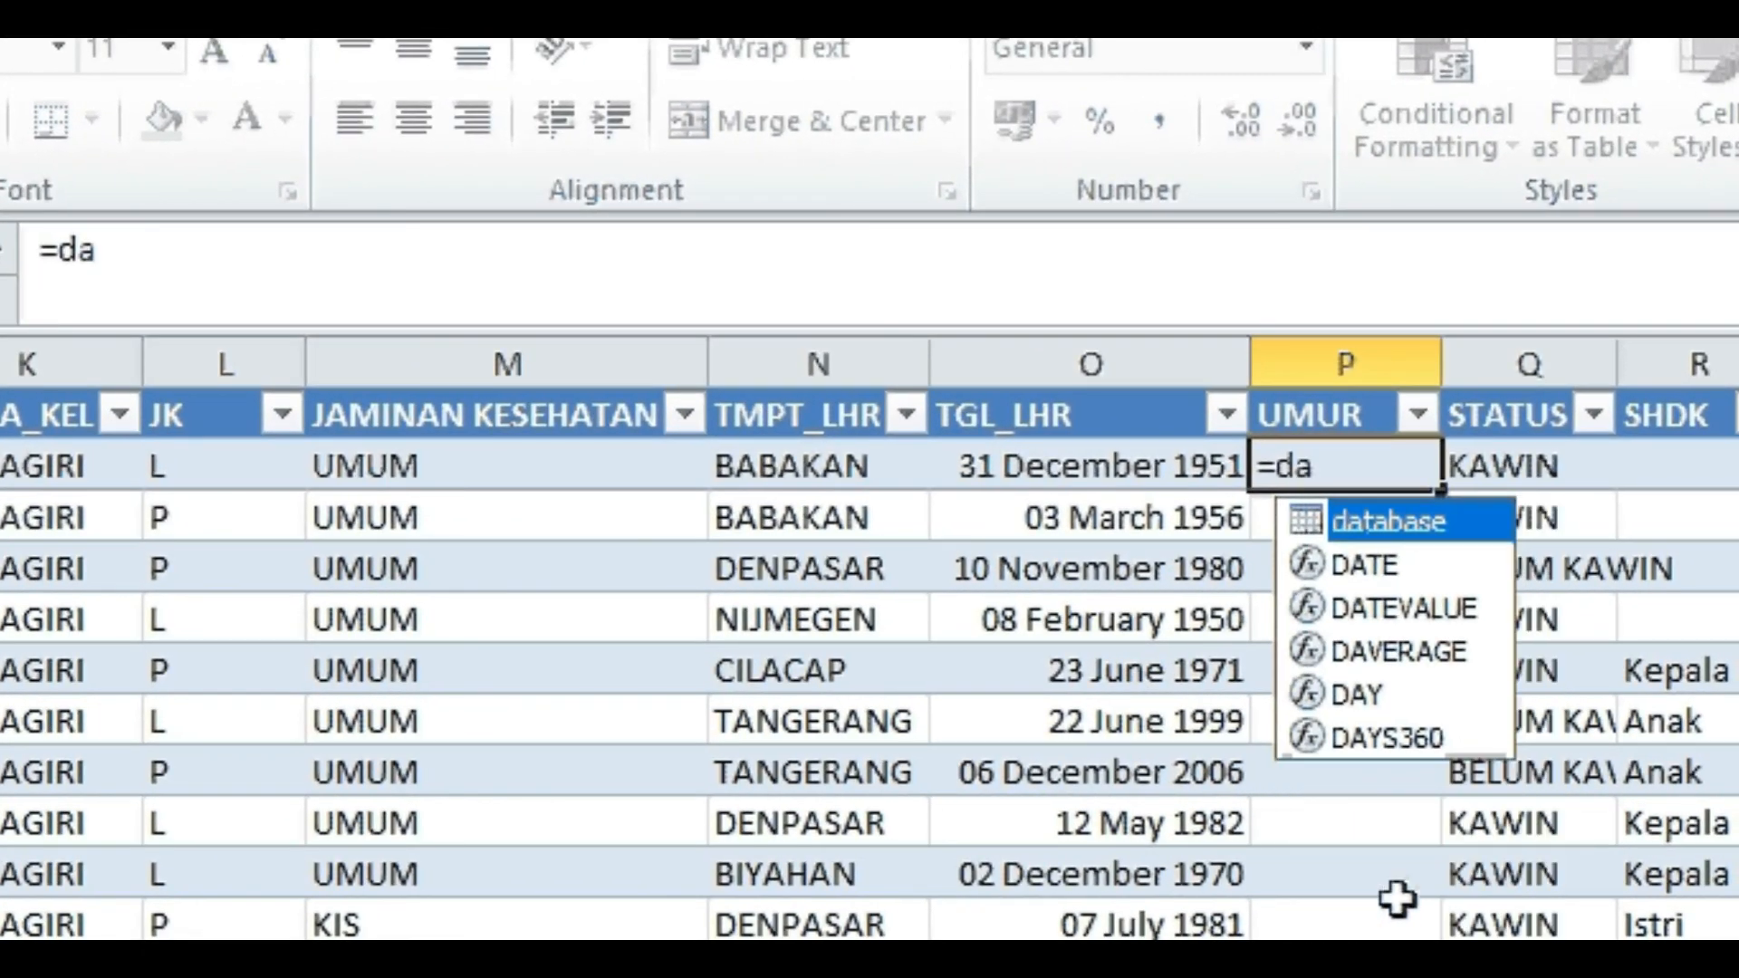
type("ted")
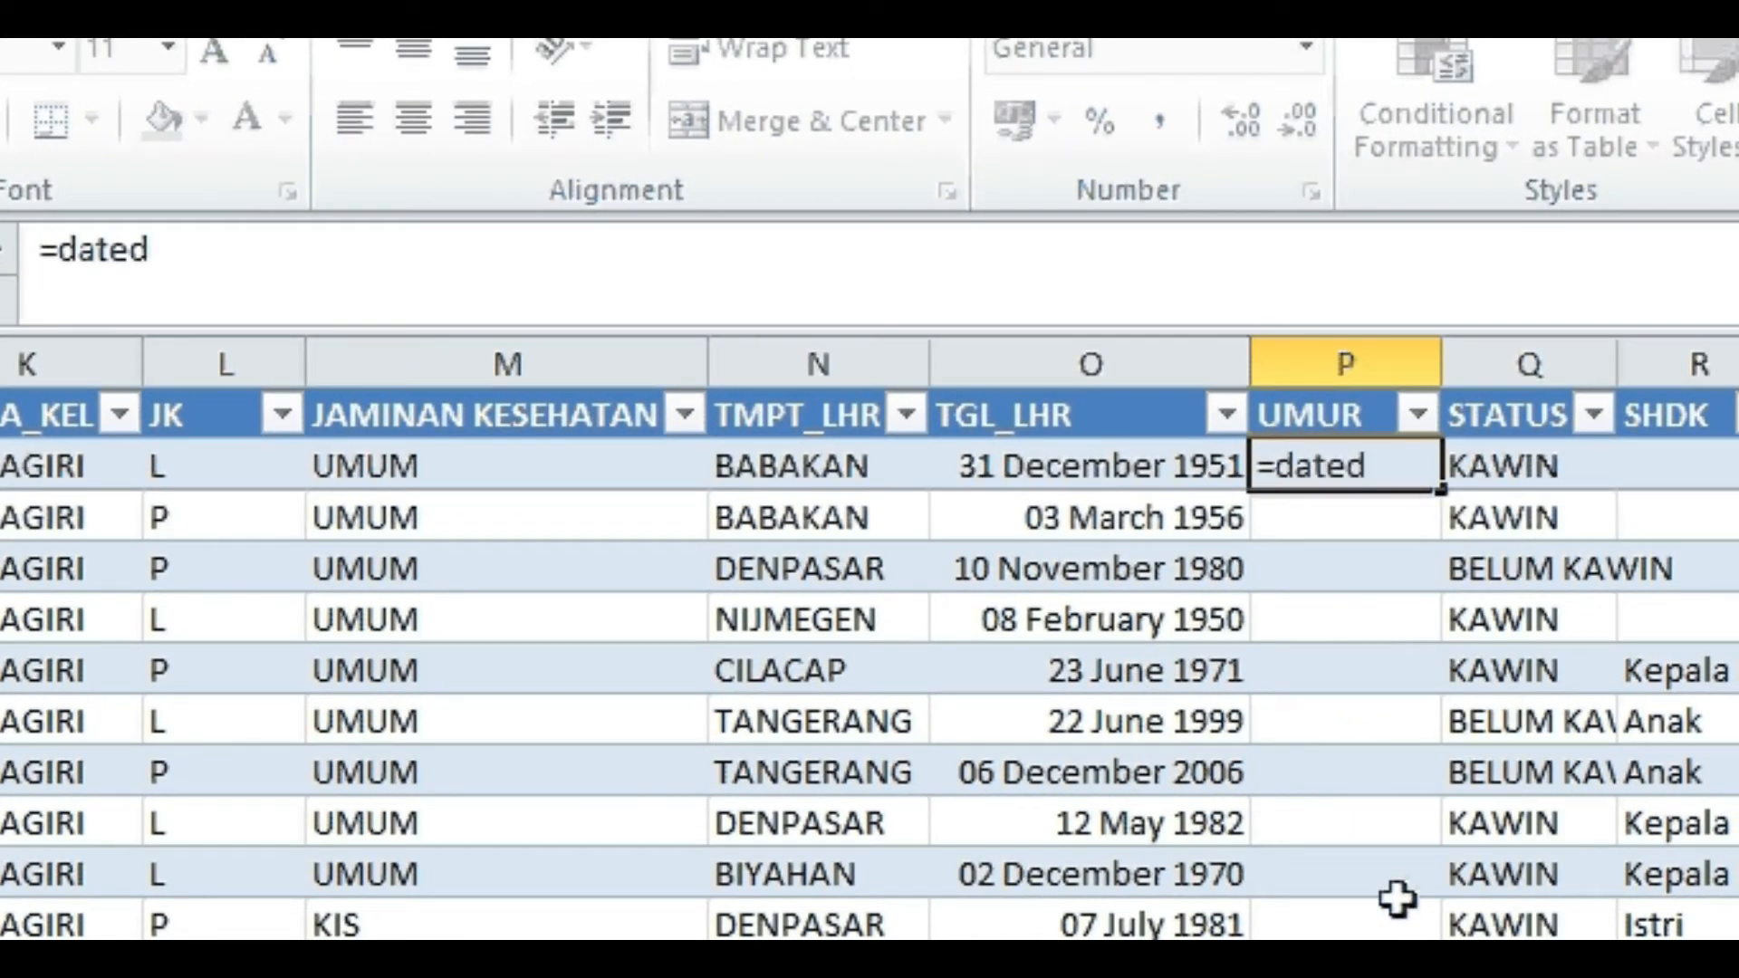
type("if(")
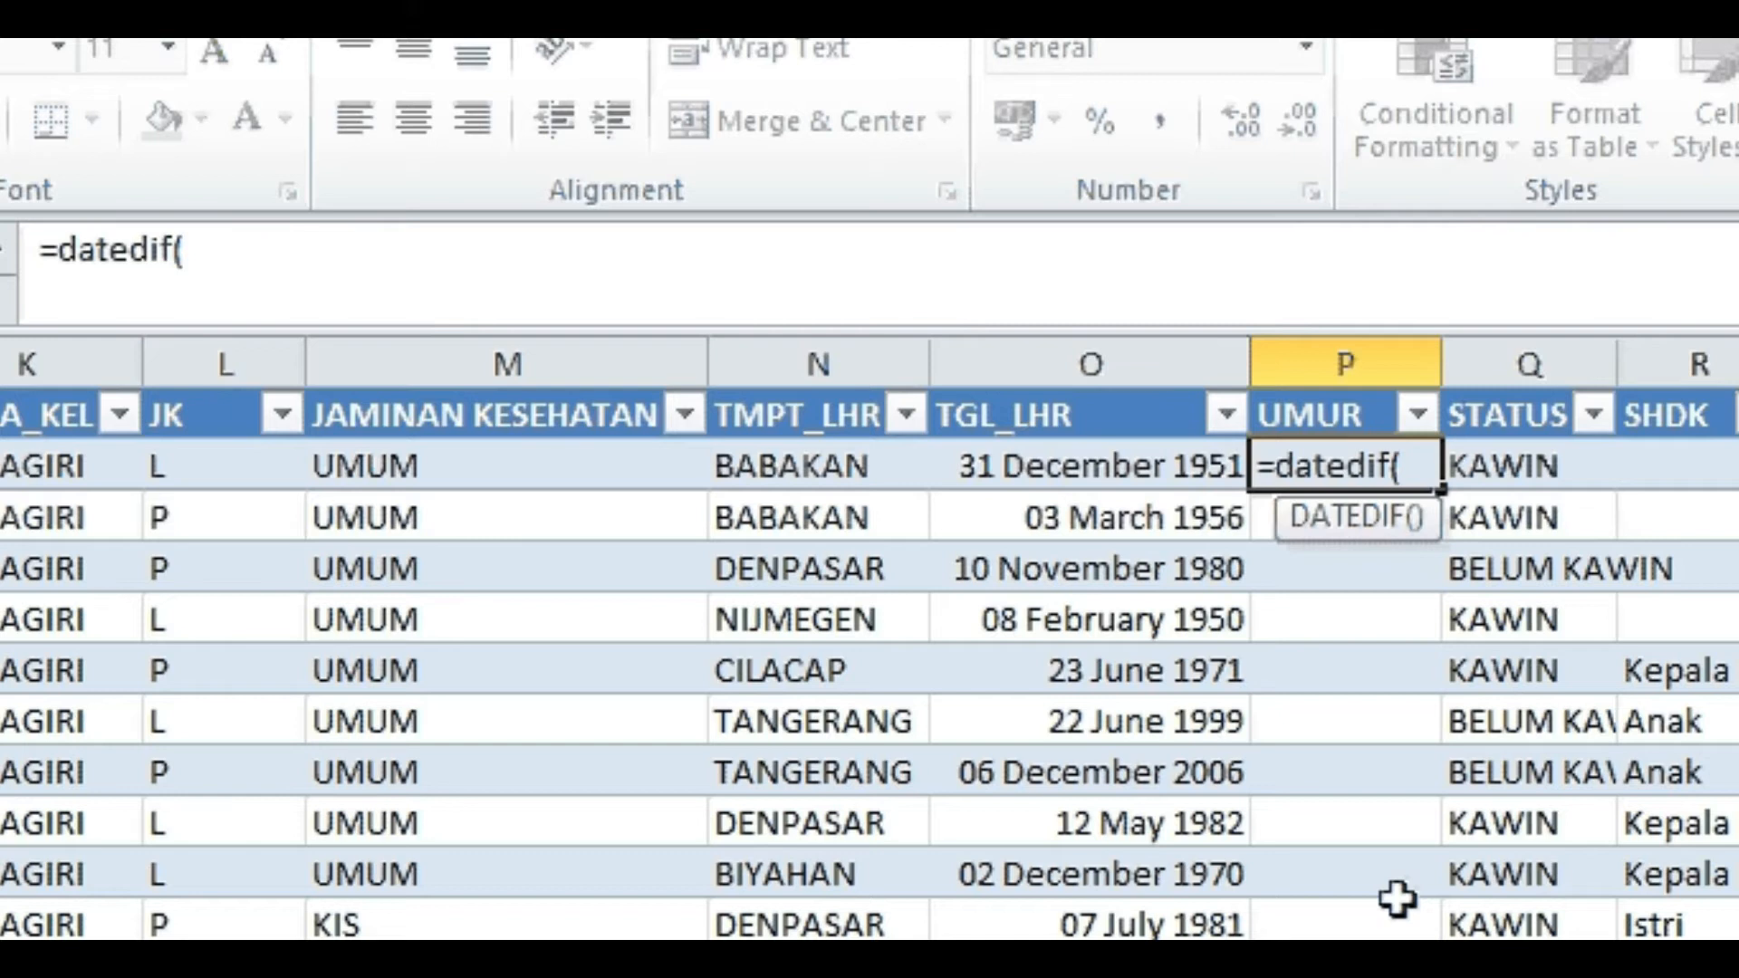
left_click(1044, 464)
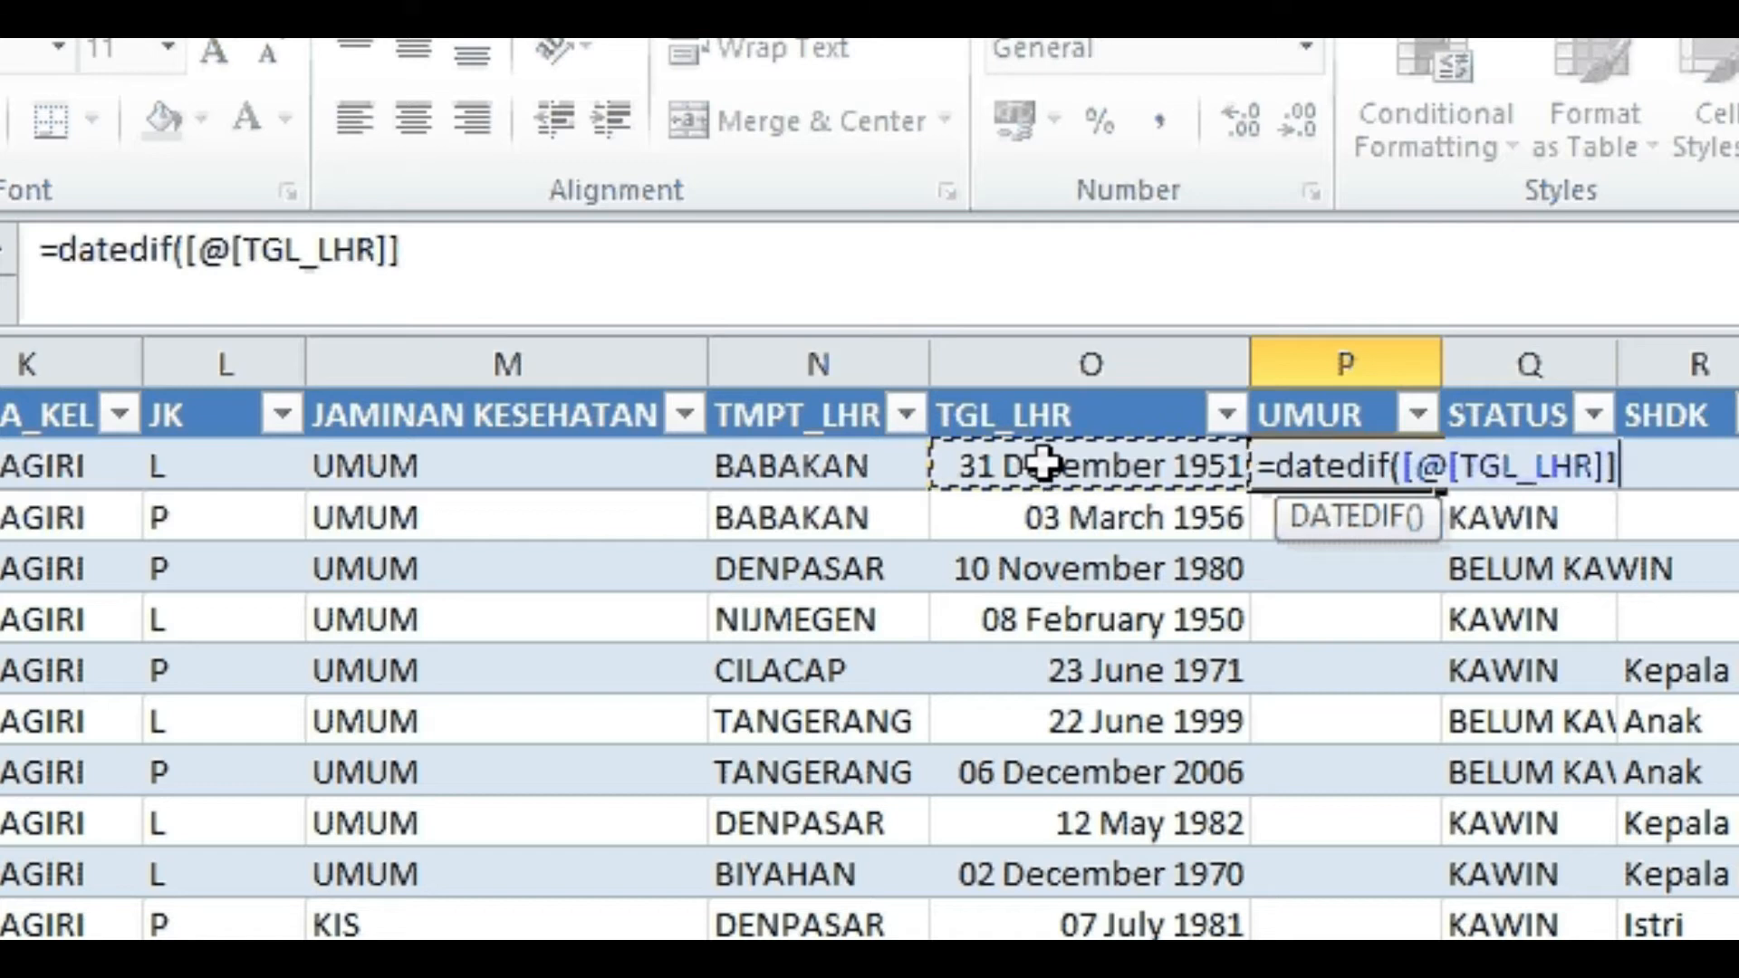
type(";")
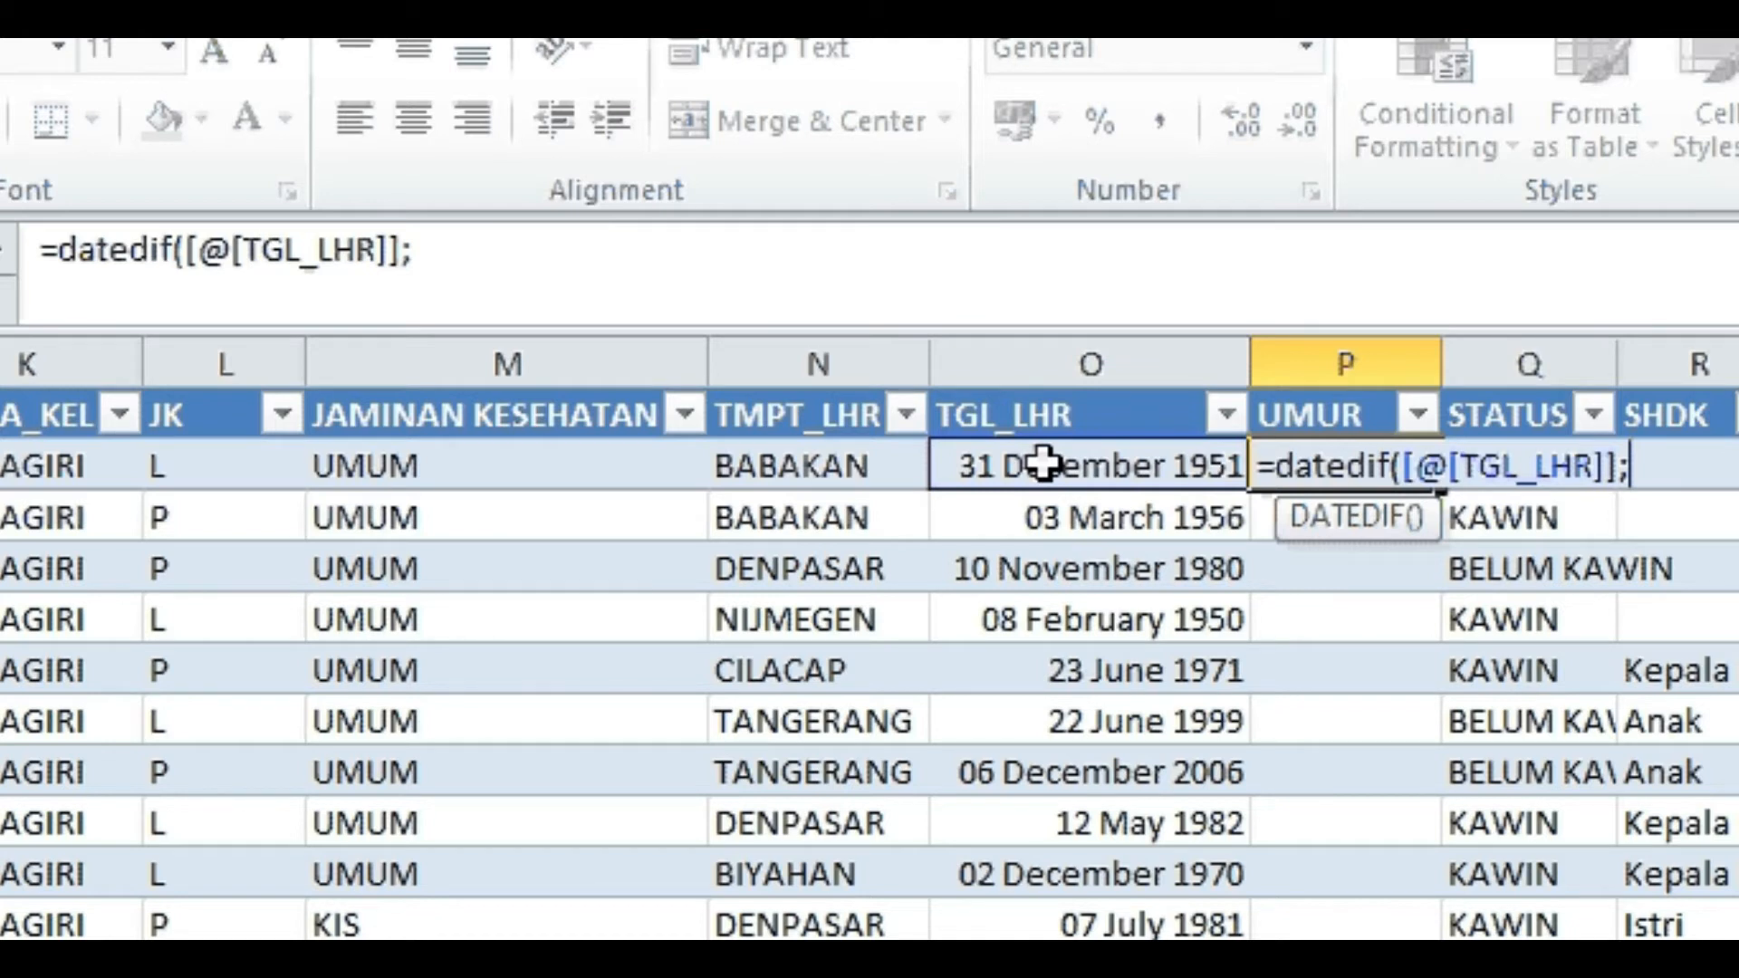
type("now()")
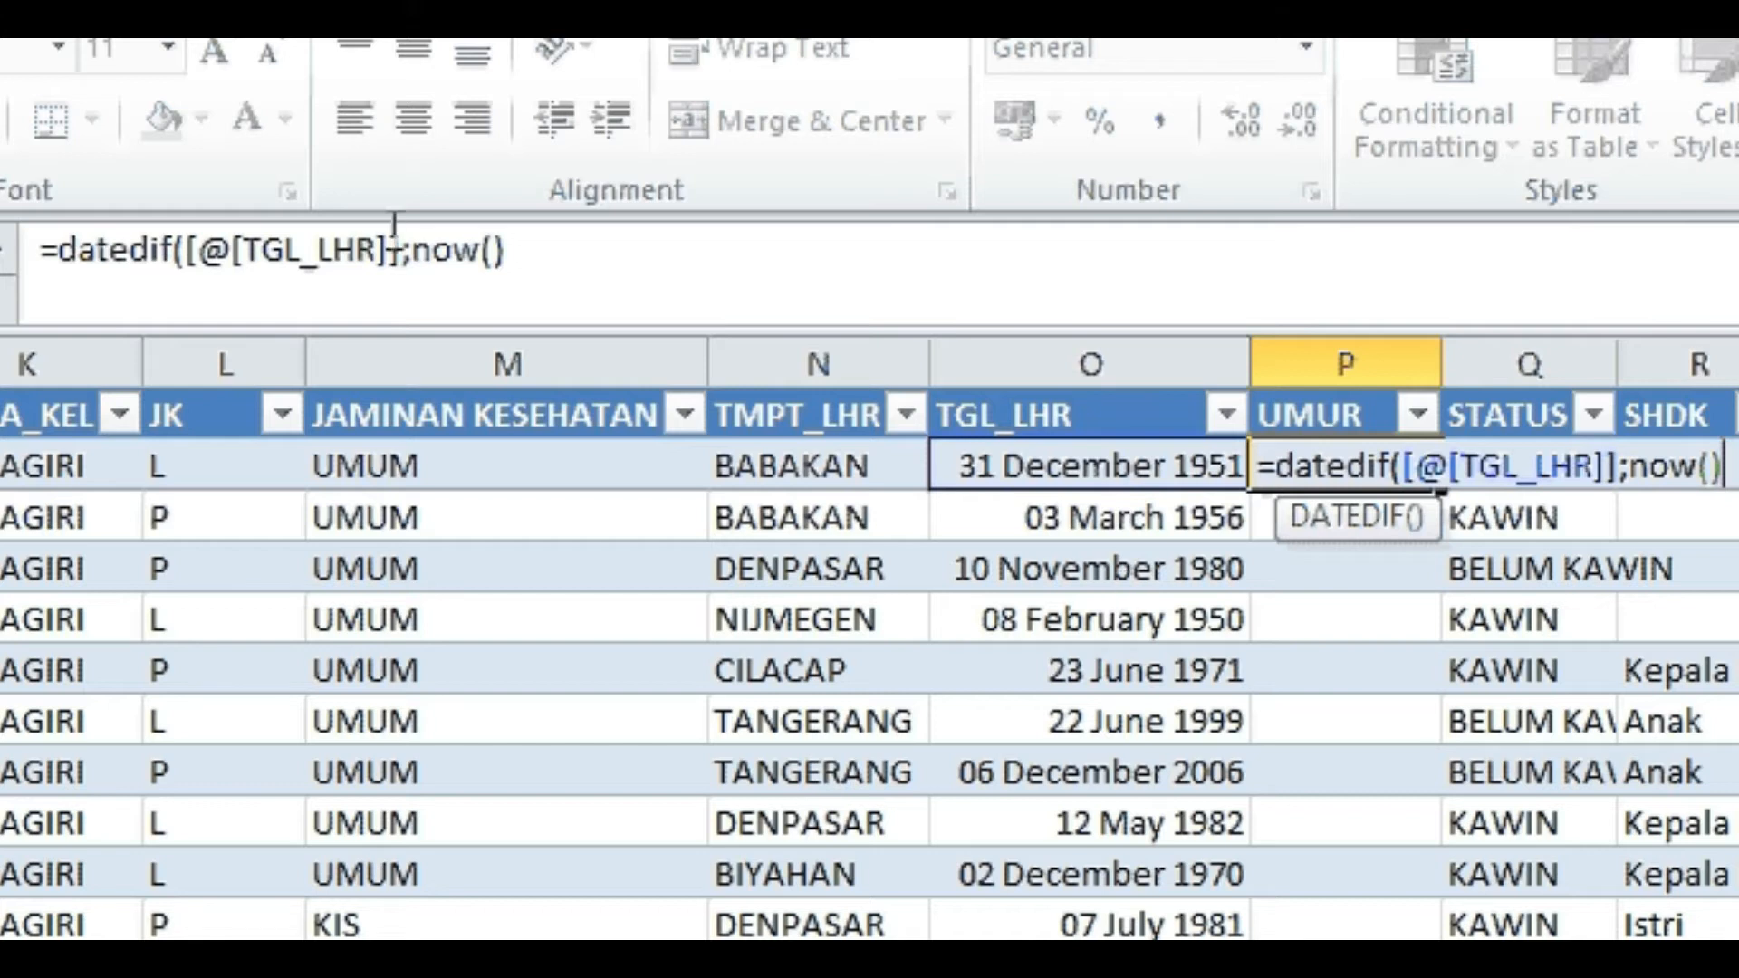
left_click(527, 257)
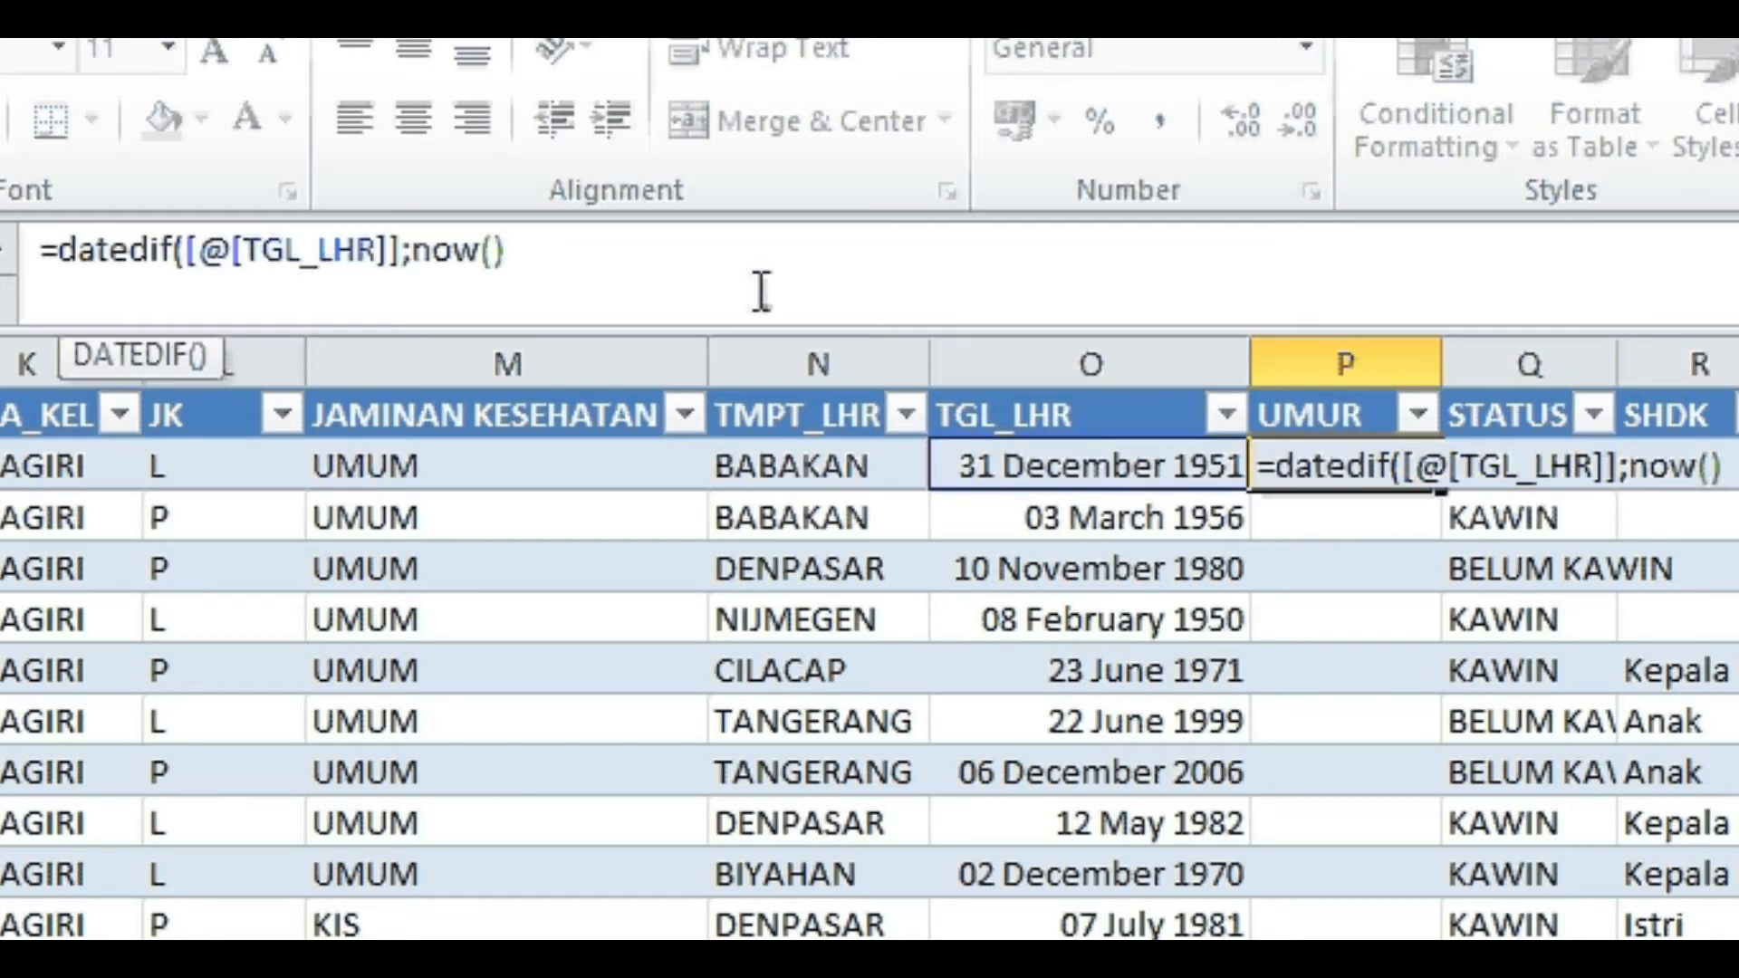
type("\"")
key("BackSpace")
type(";\"Y\"")
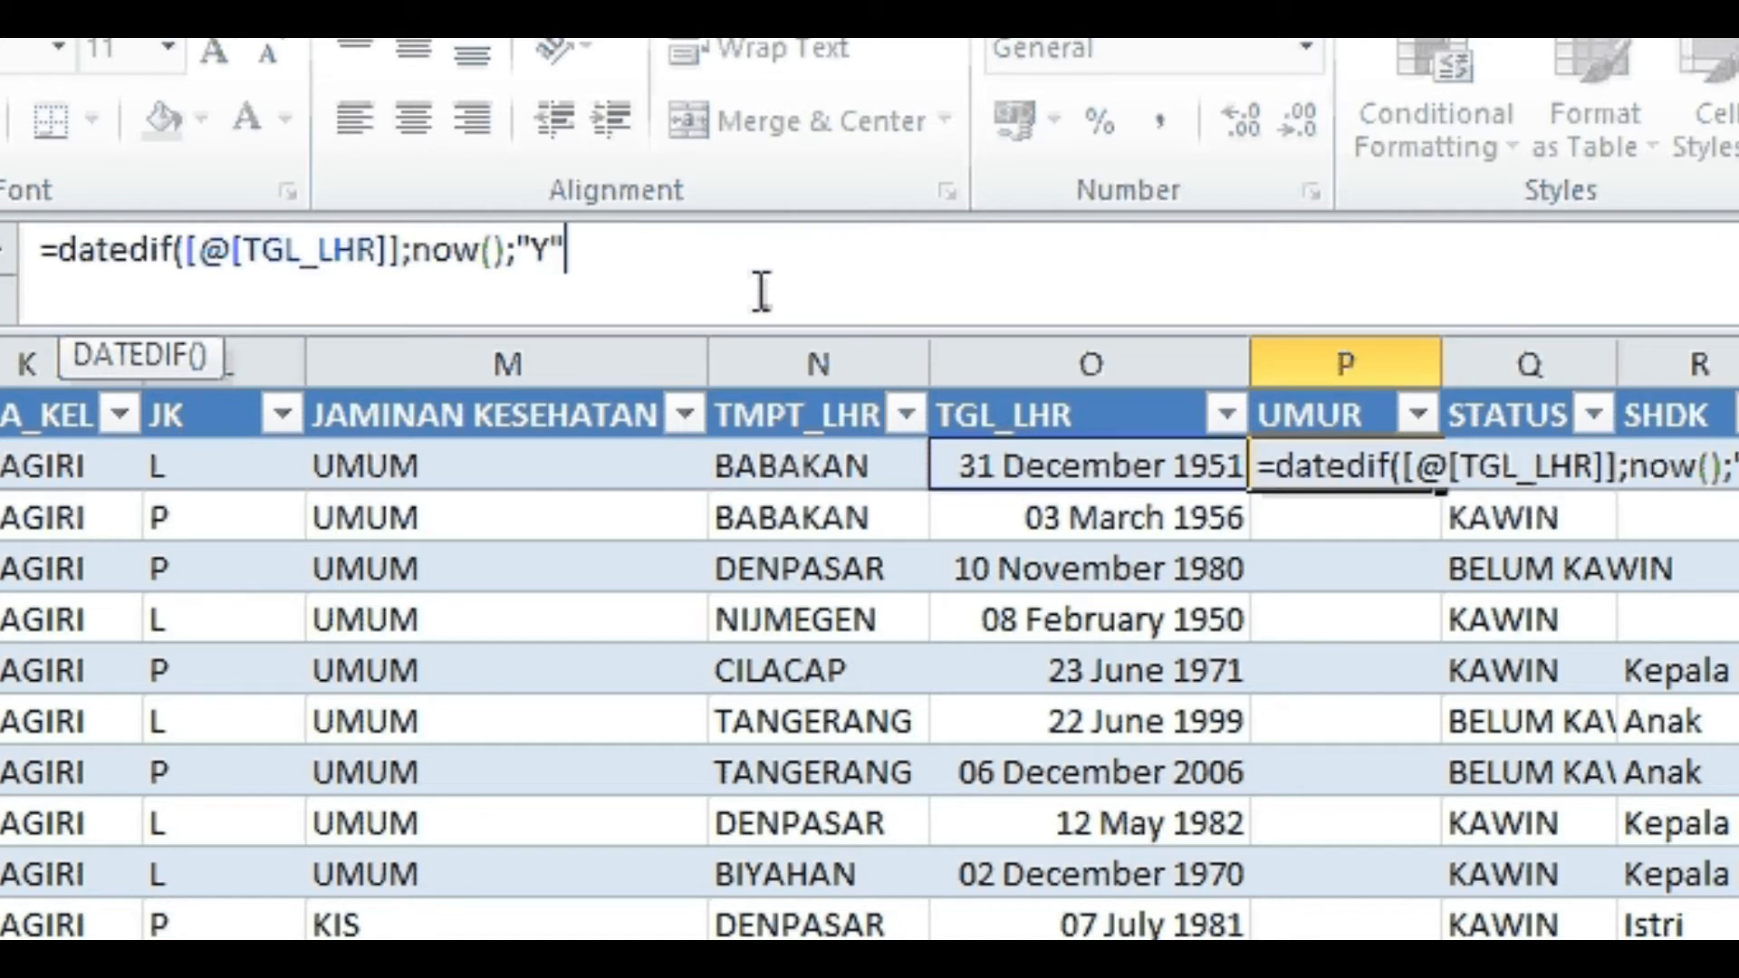
type(")")
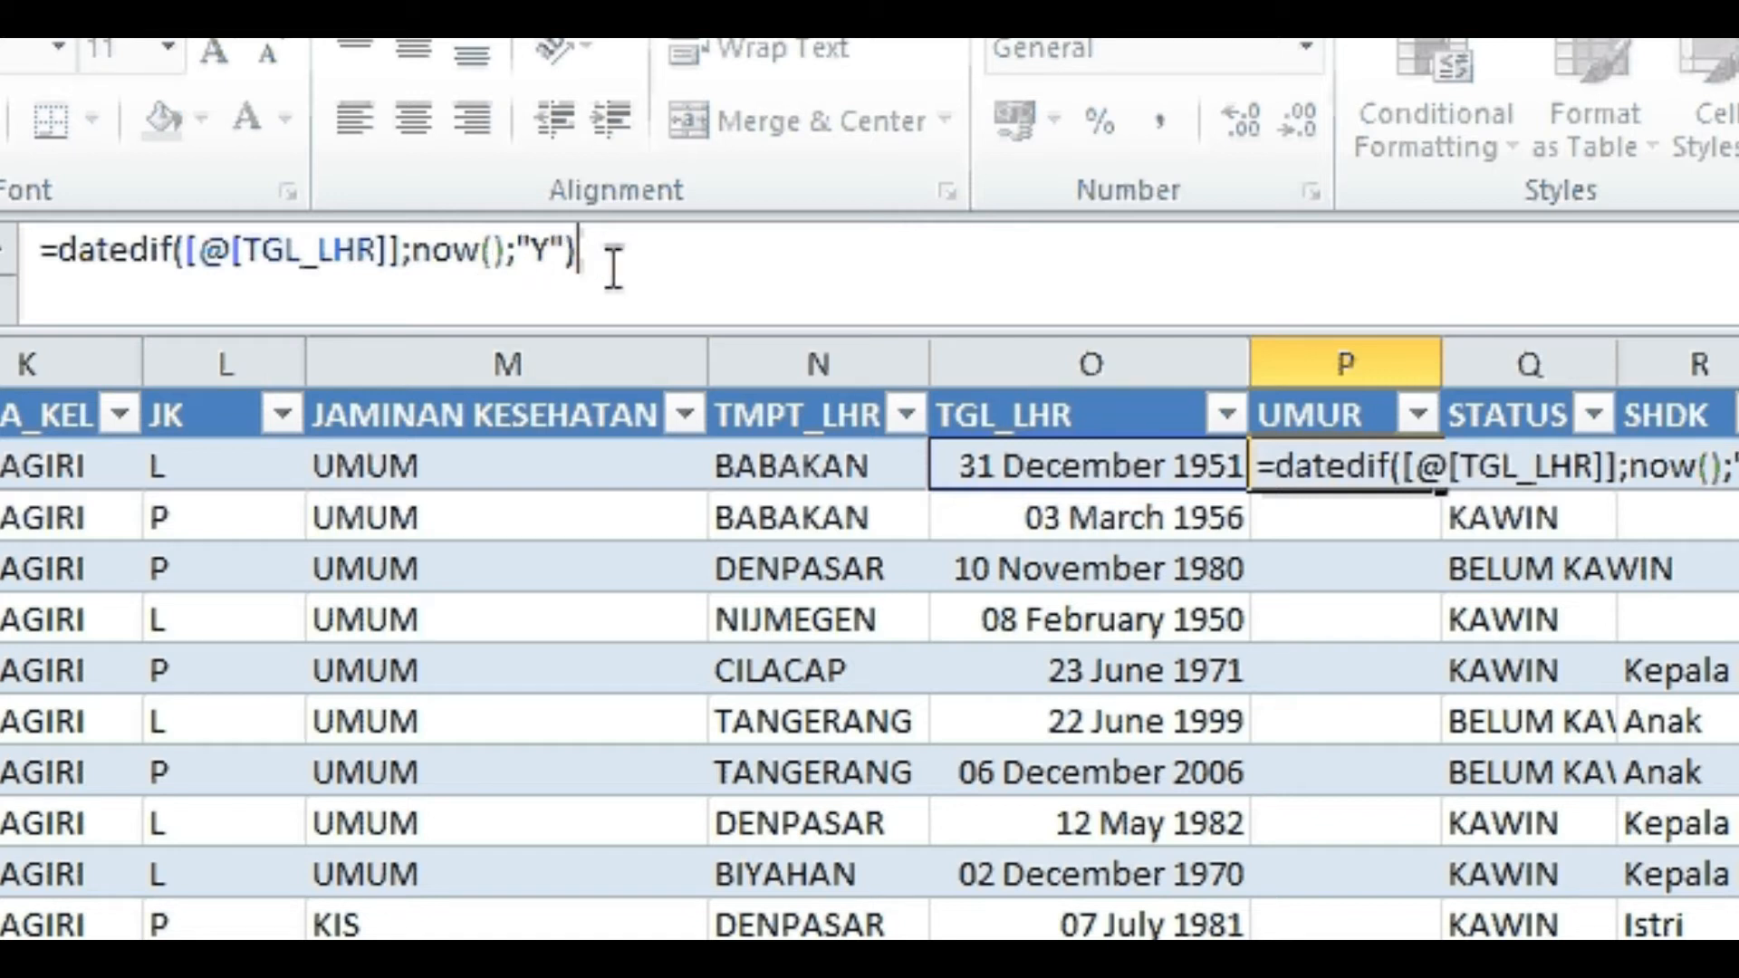
key("Return")
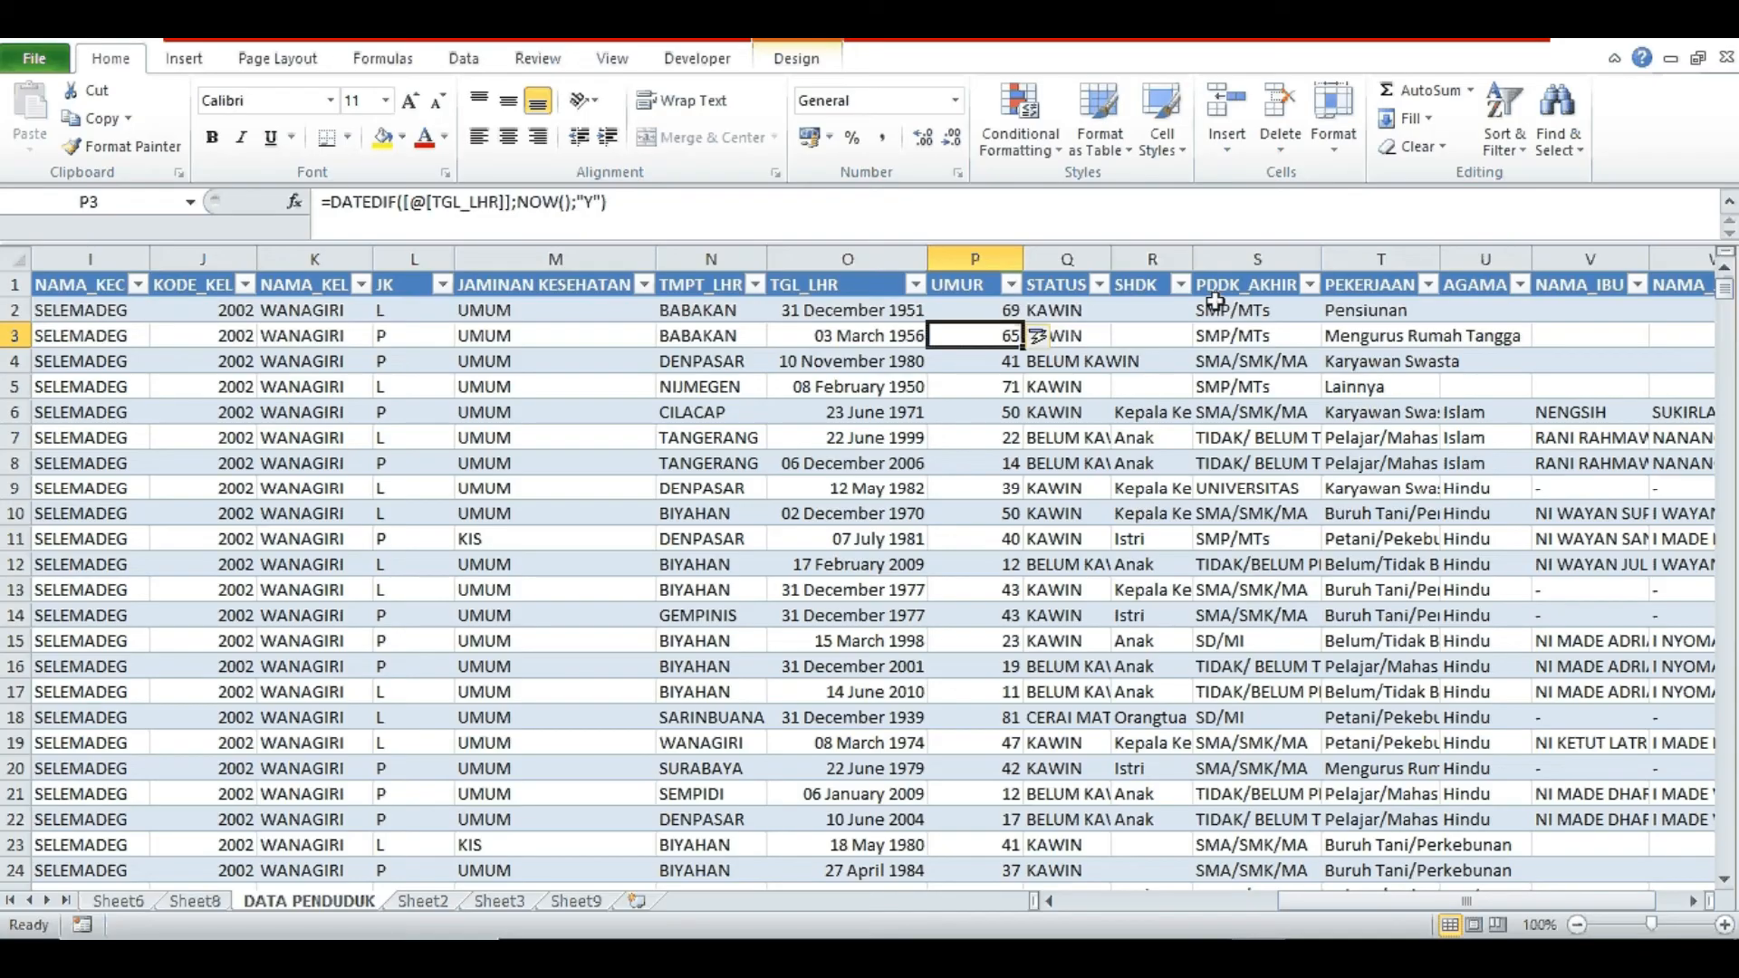
- Examine the calculated ages in the first rows of the UMUR column against the birth dates under TGL_LHR
left_click(1005, 310)
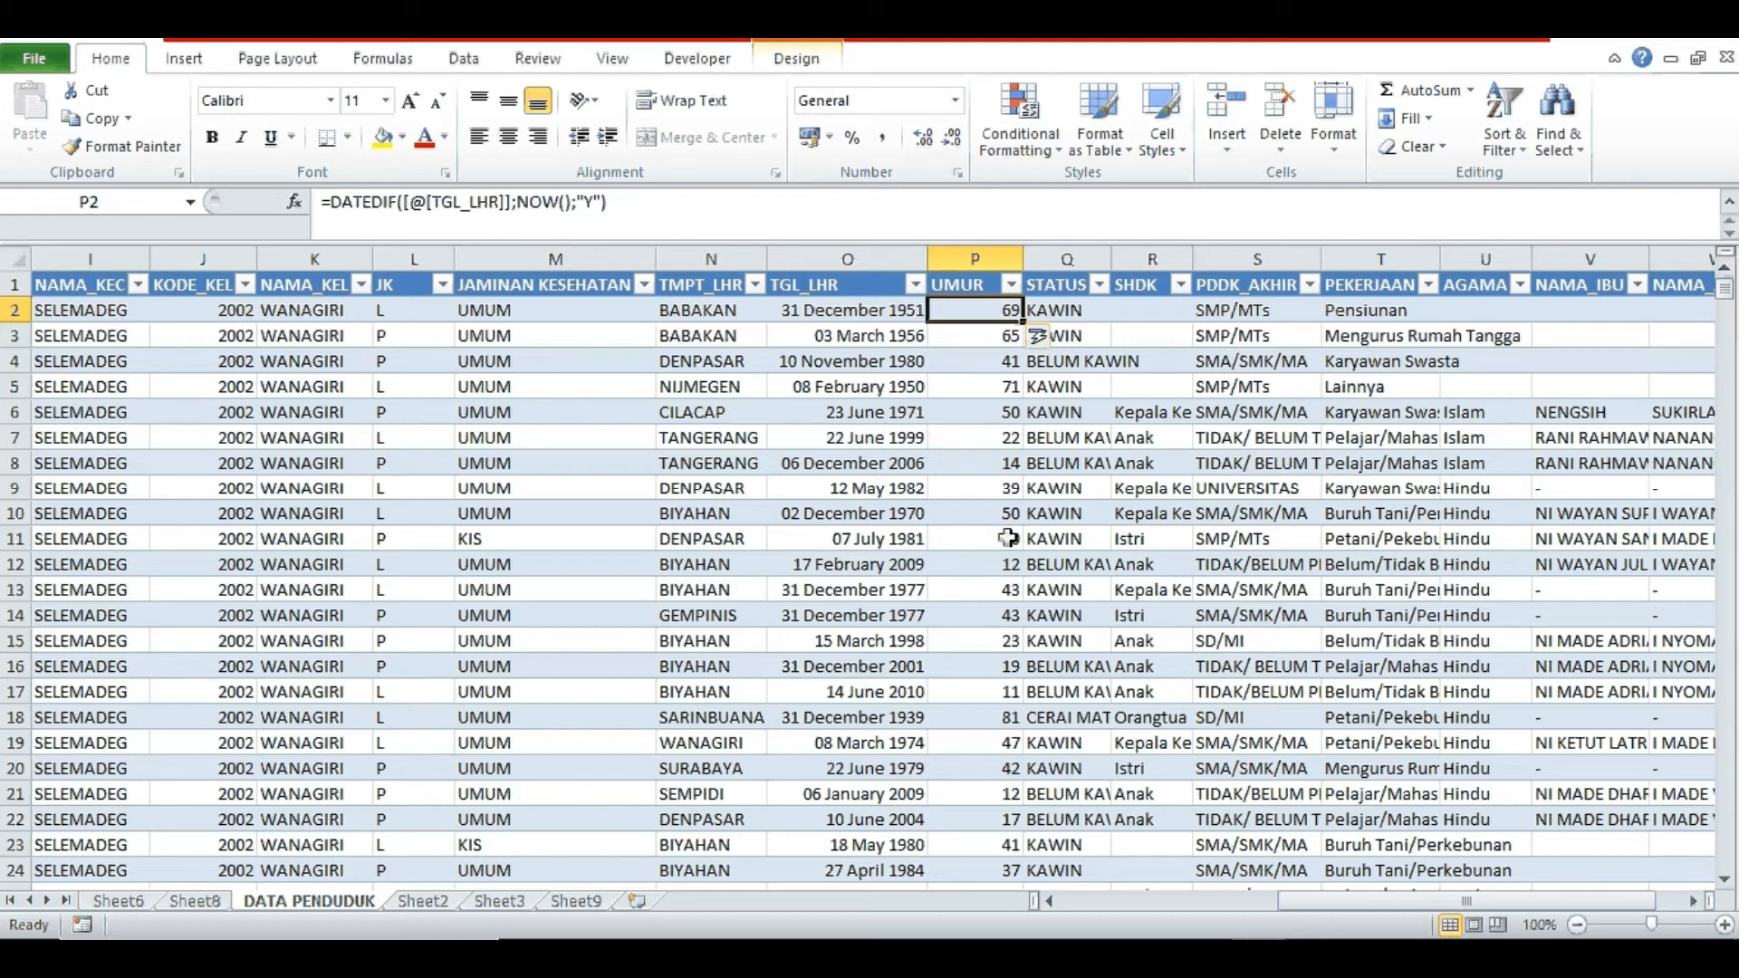
left_click(994, 342)
left_click(996, 312)
key("Down")
key("Down")
key("Down")
key("Down")
key("Down")
key("Down")
key("Down")
key("Down")
key("Down")
key("Down")
key("Down")
key("Down")
key("Up")
key("Up")
key("Up")
key("Up")
key("Up")
key("Up")
key("Up")
key("Up")
key("Up")
key("Up")
key("Up")
key("Up")
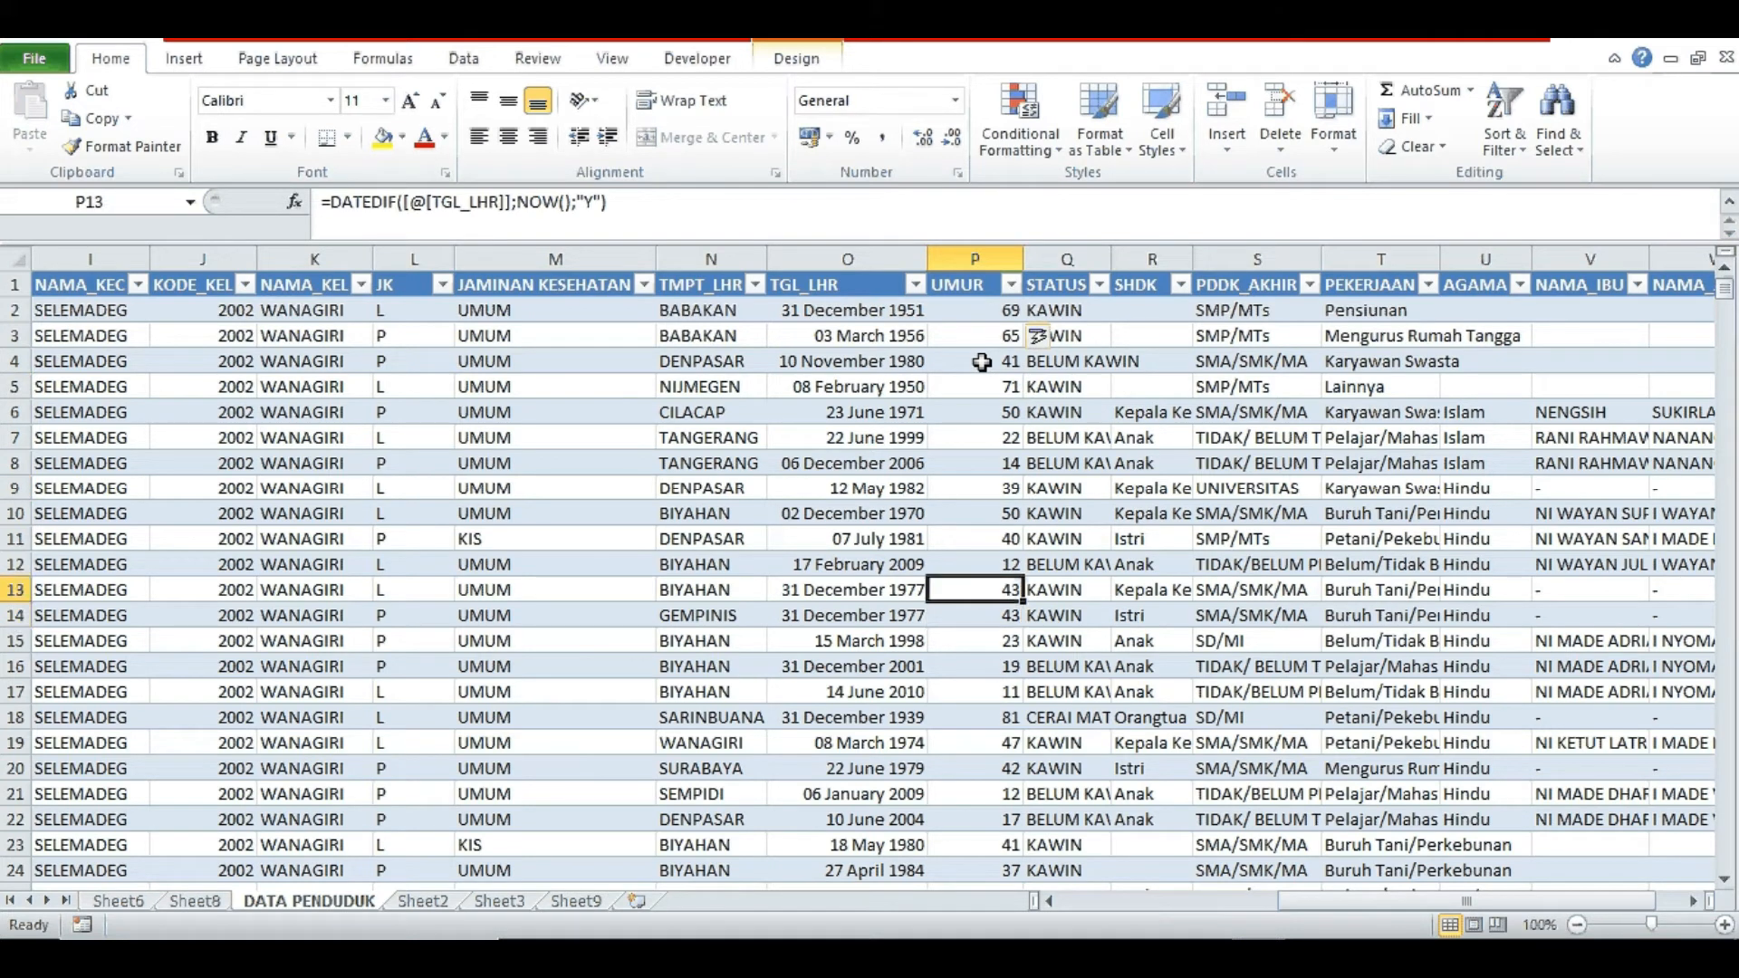
key("Up")
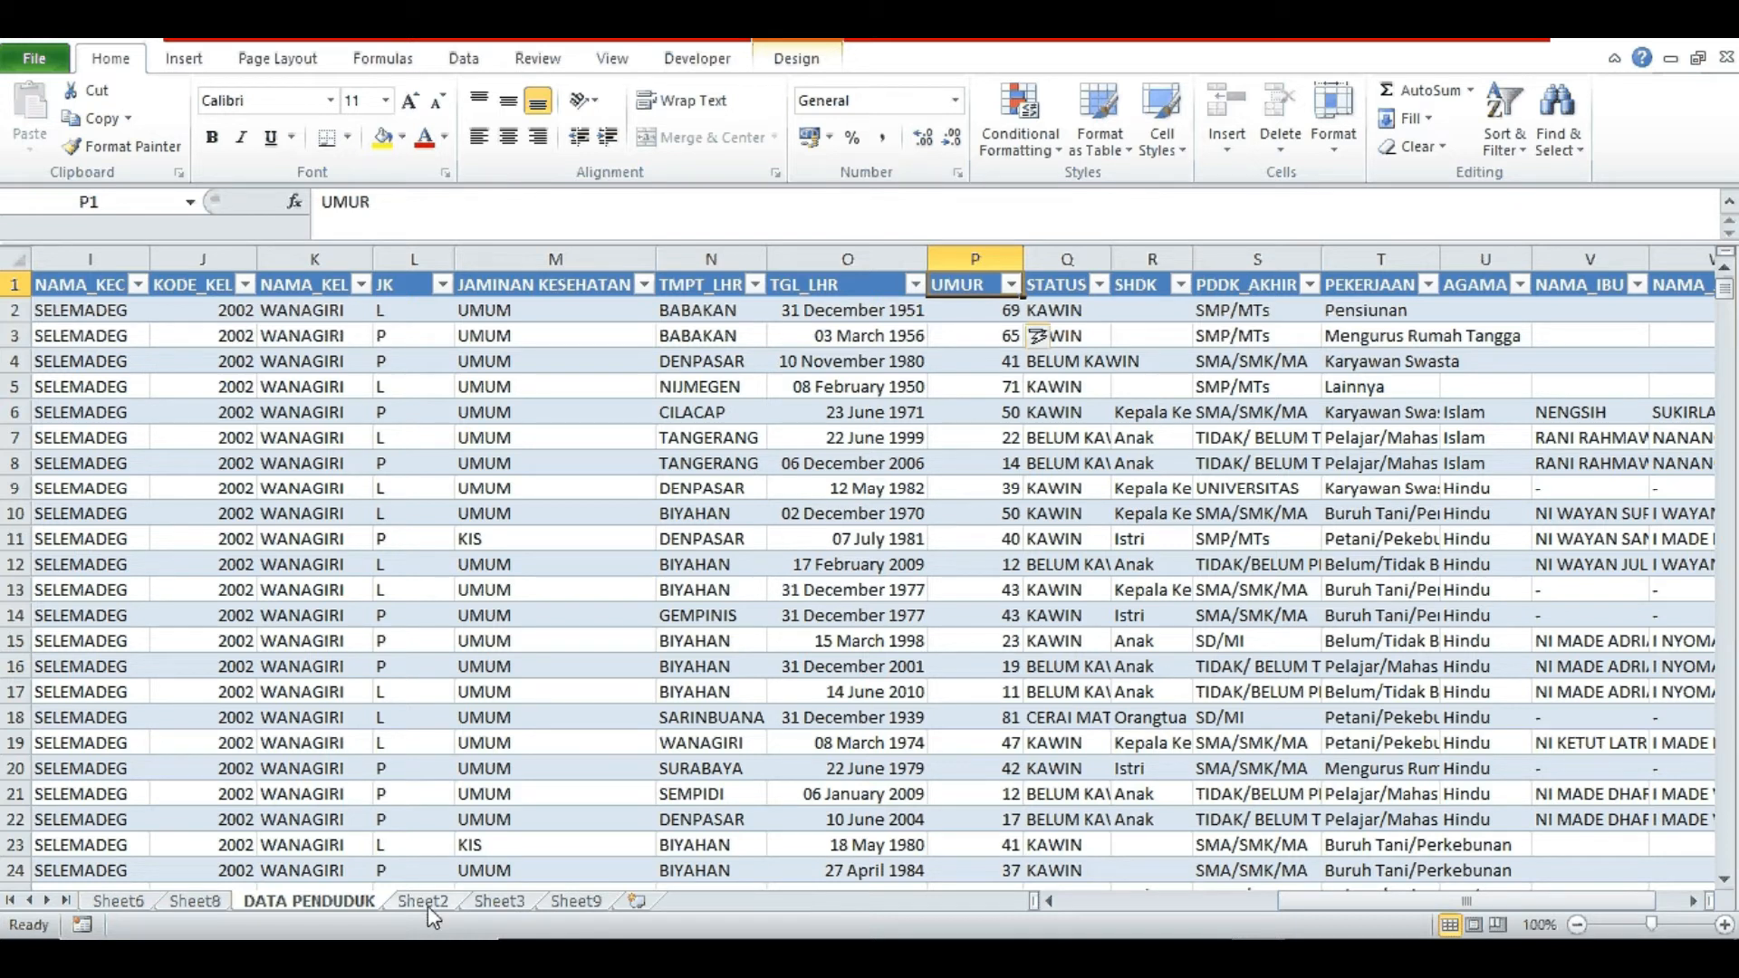
- Examine the BATASAN UMUR ranges on Sheet3 and the list on Sheet9 that pairs each UMUR with its age range
left_click(499, 901)
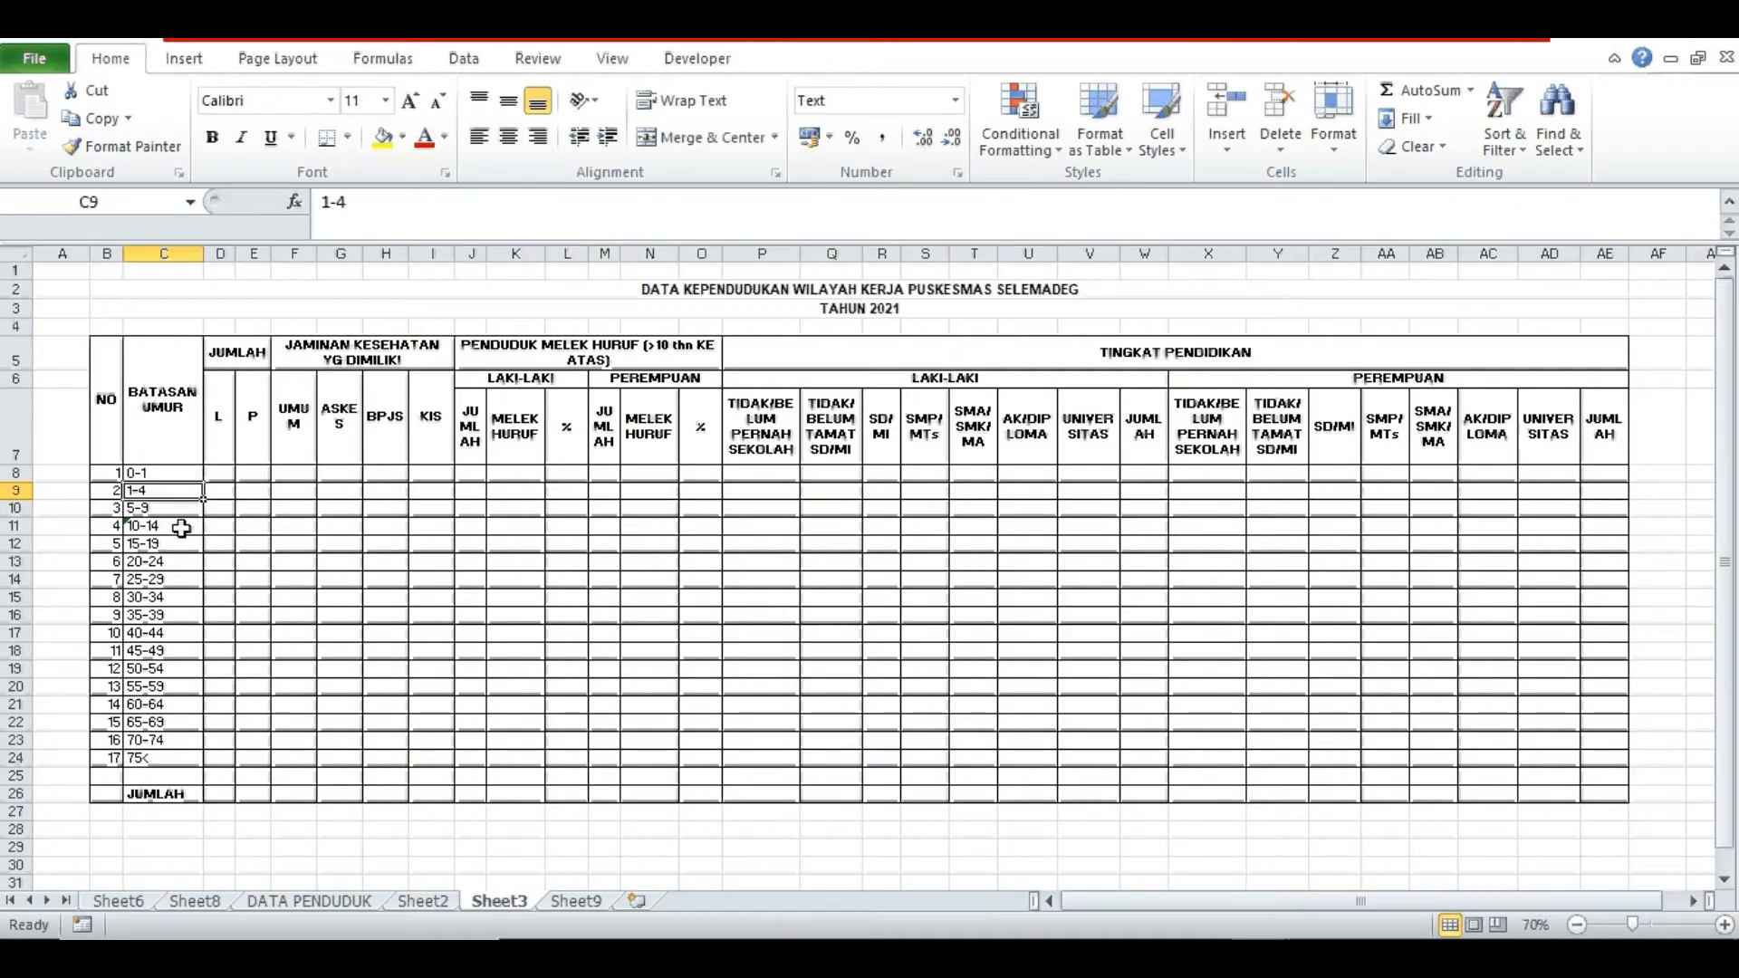
left_click(163, 516)
left_click(159, 480)
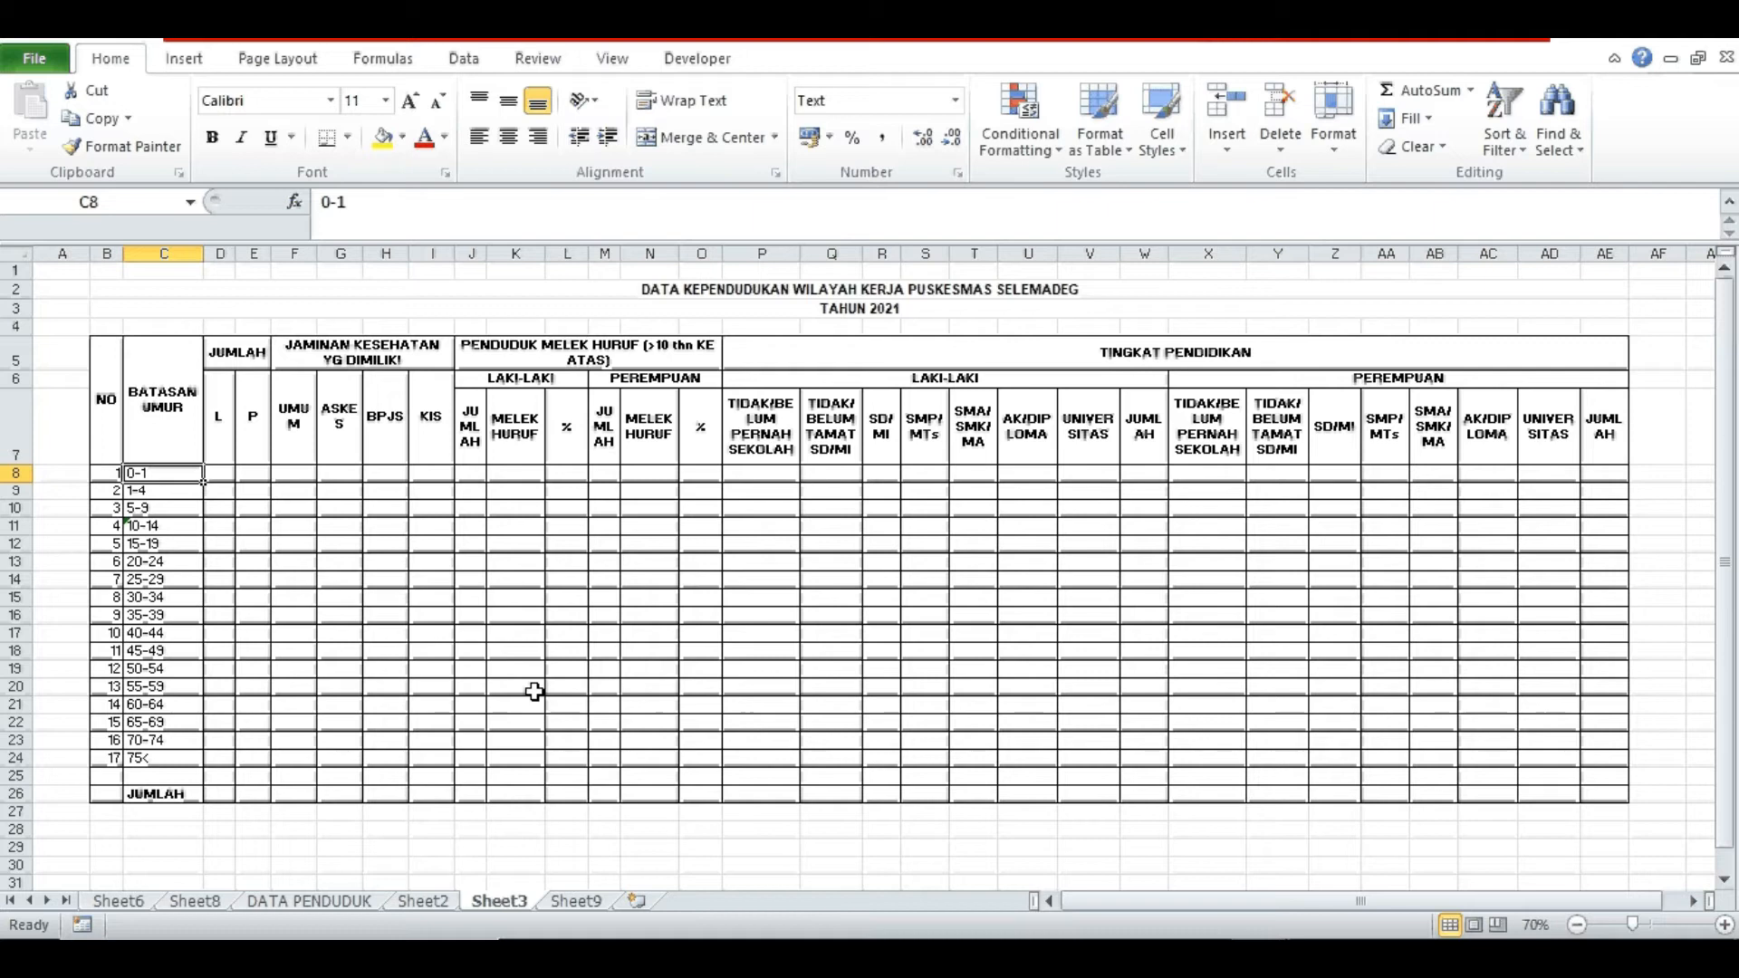
left_click(576, 900)
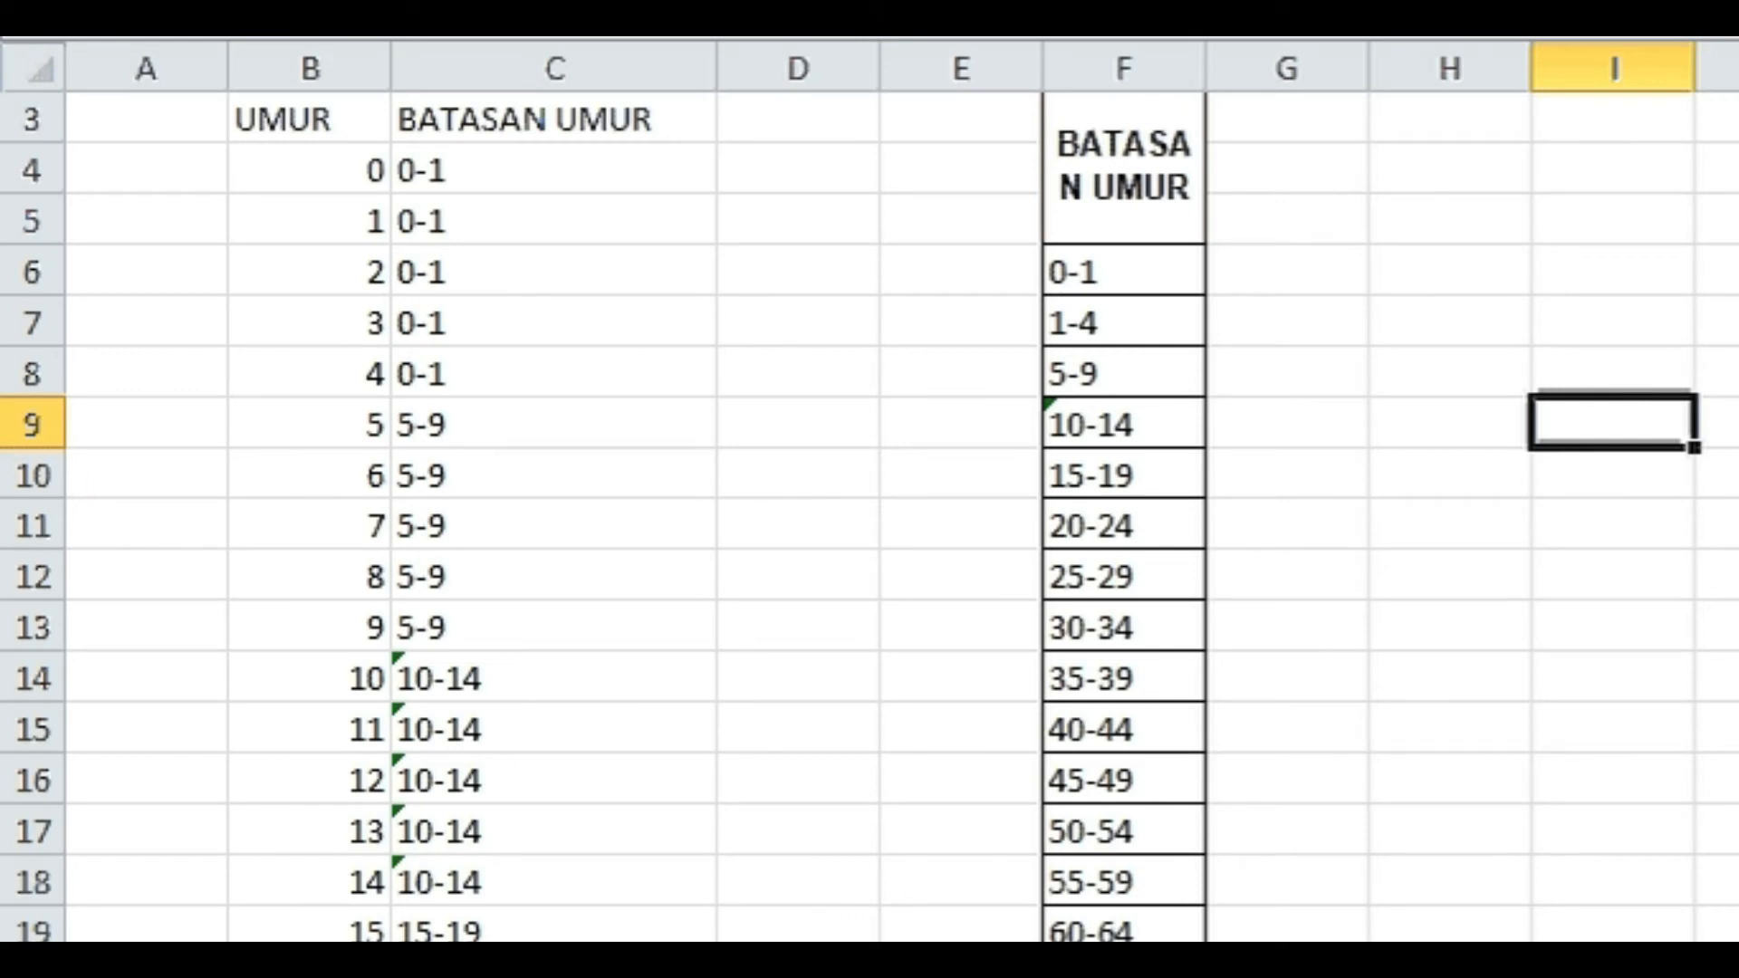
left_click(263, 109)
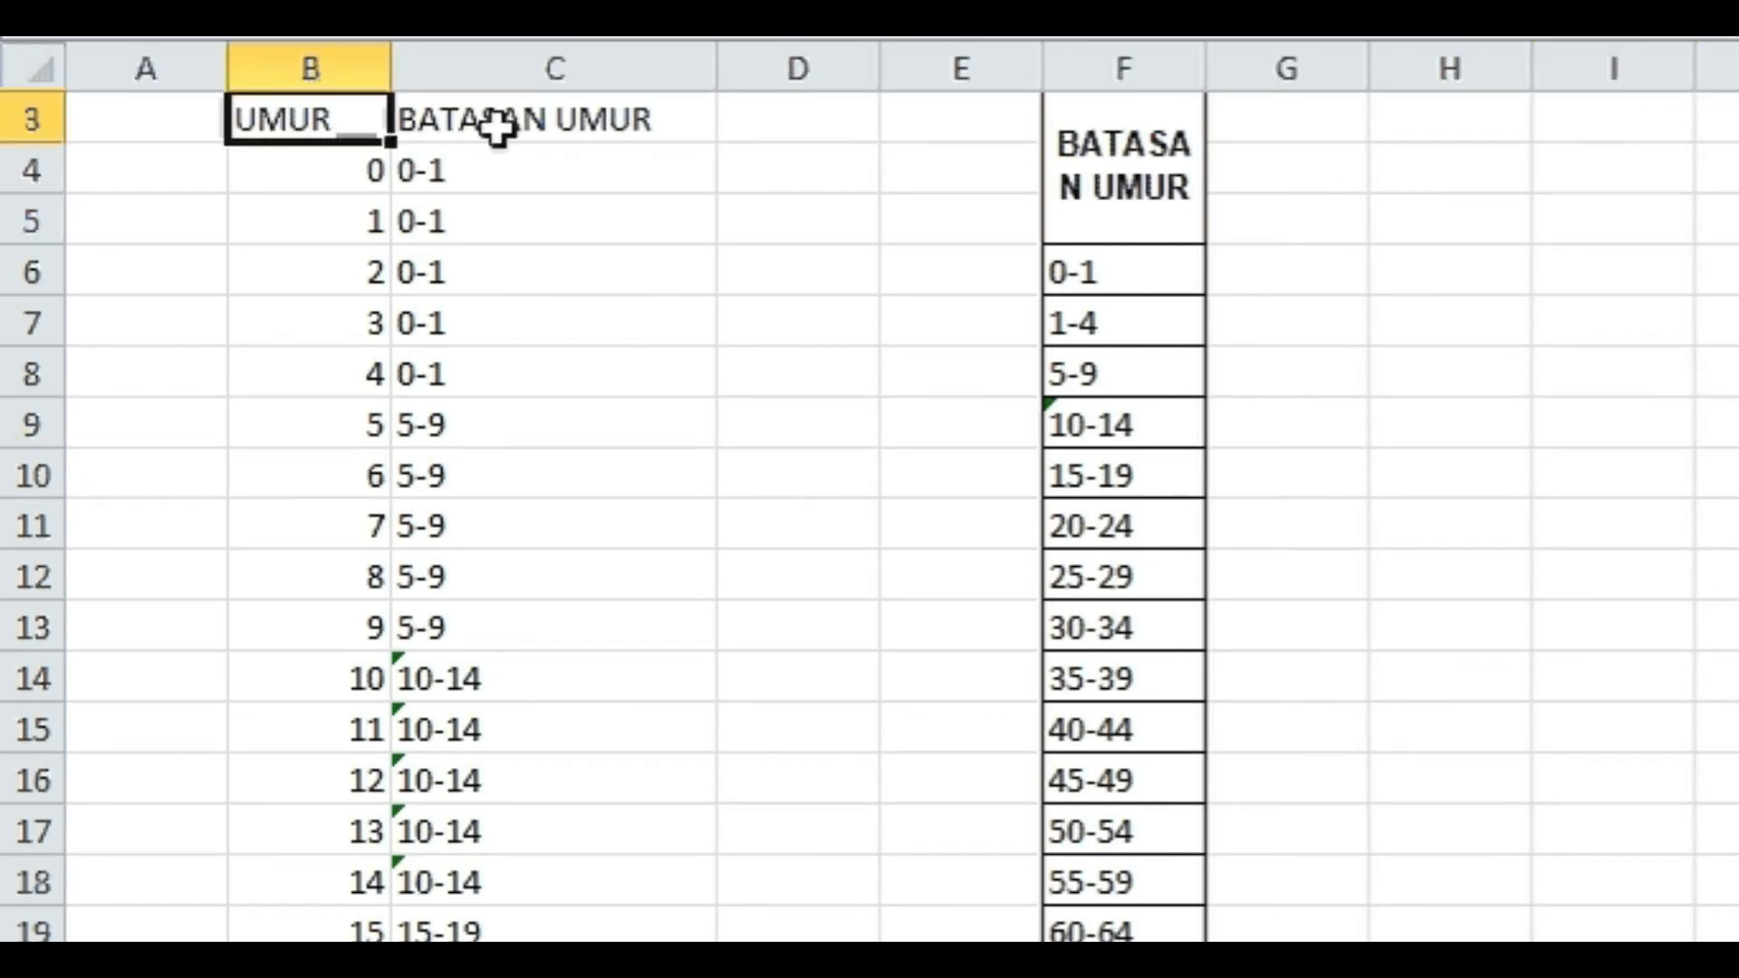
left_click(553, 119)
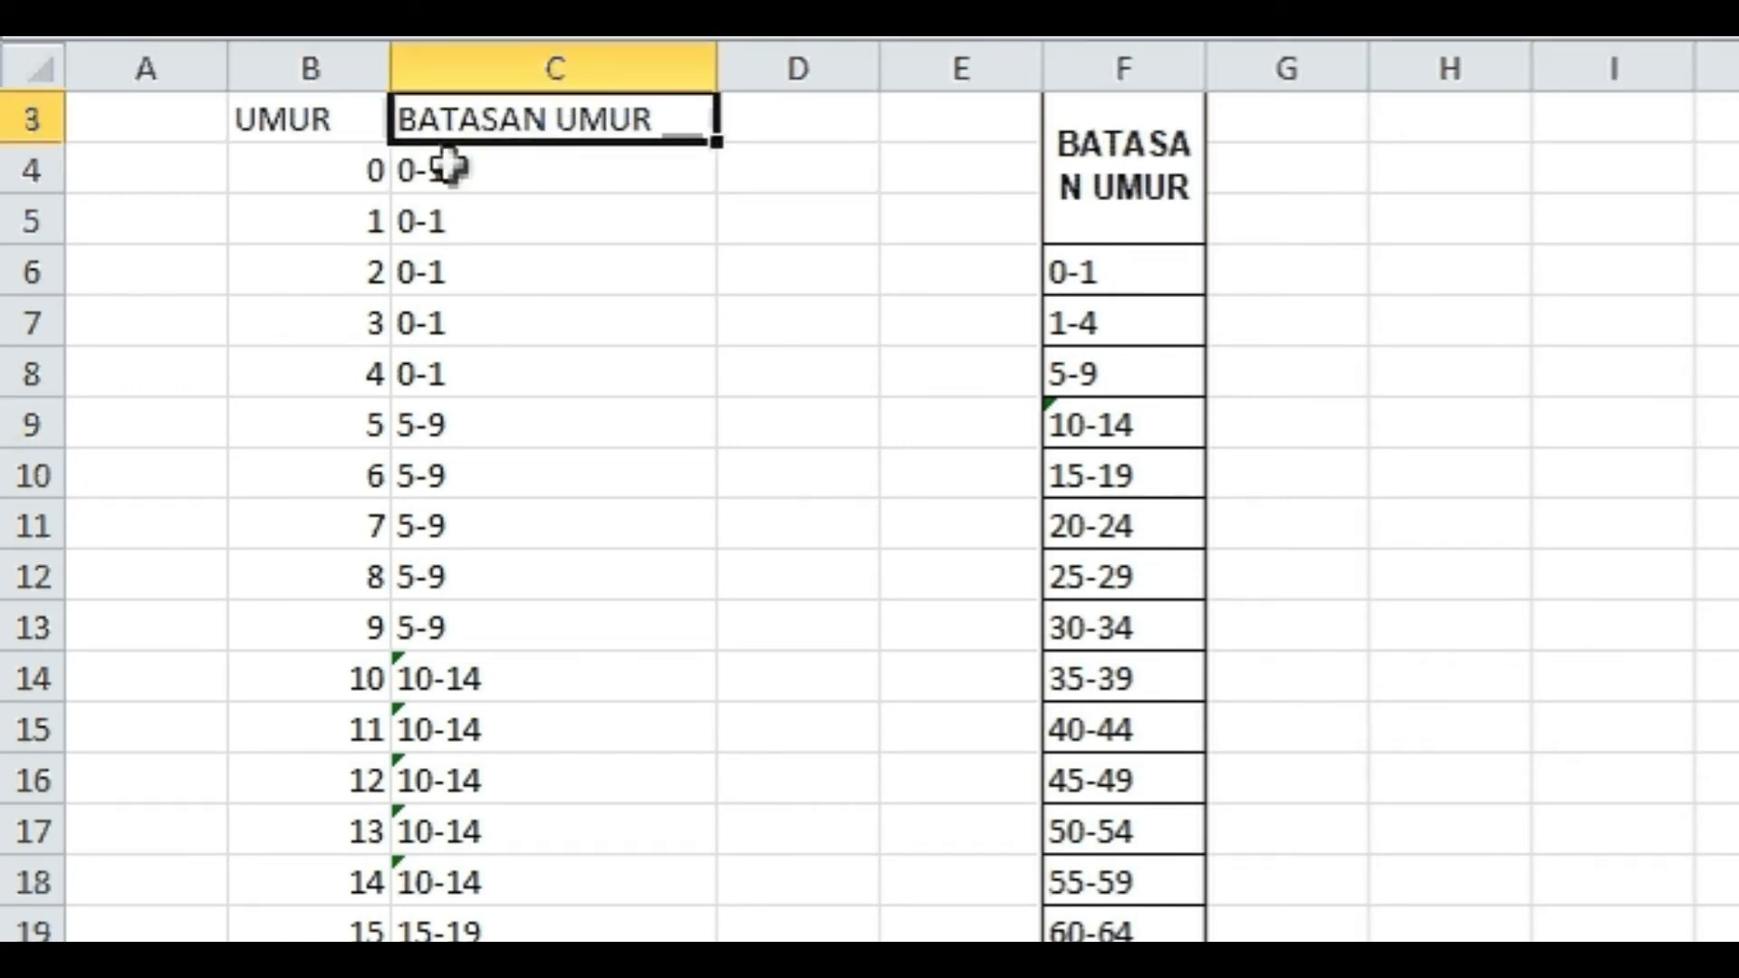
left_click(449, 166)
key("Down")
key("Down")
key("Down")
key("Down")
key("Down")
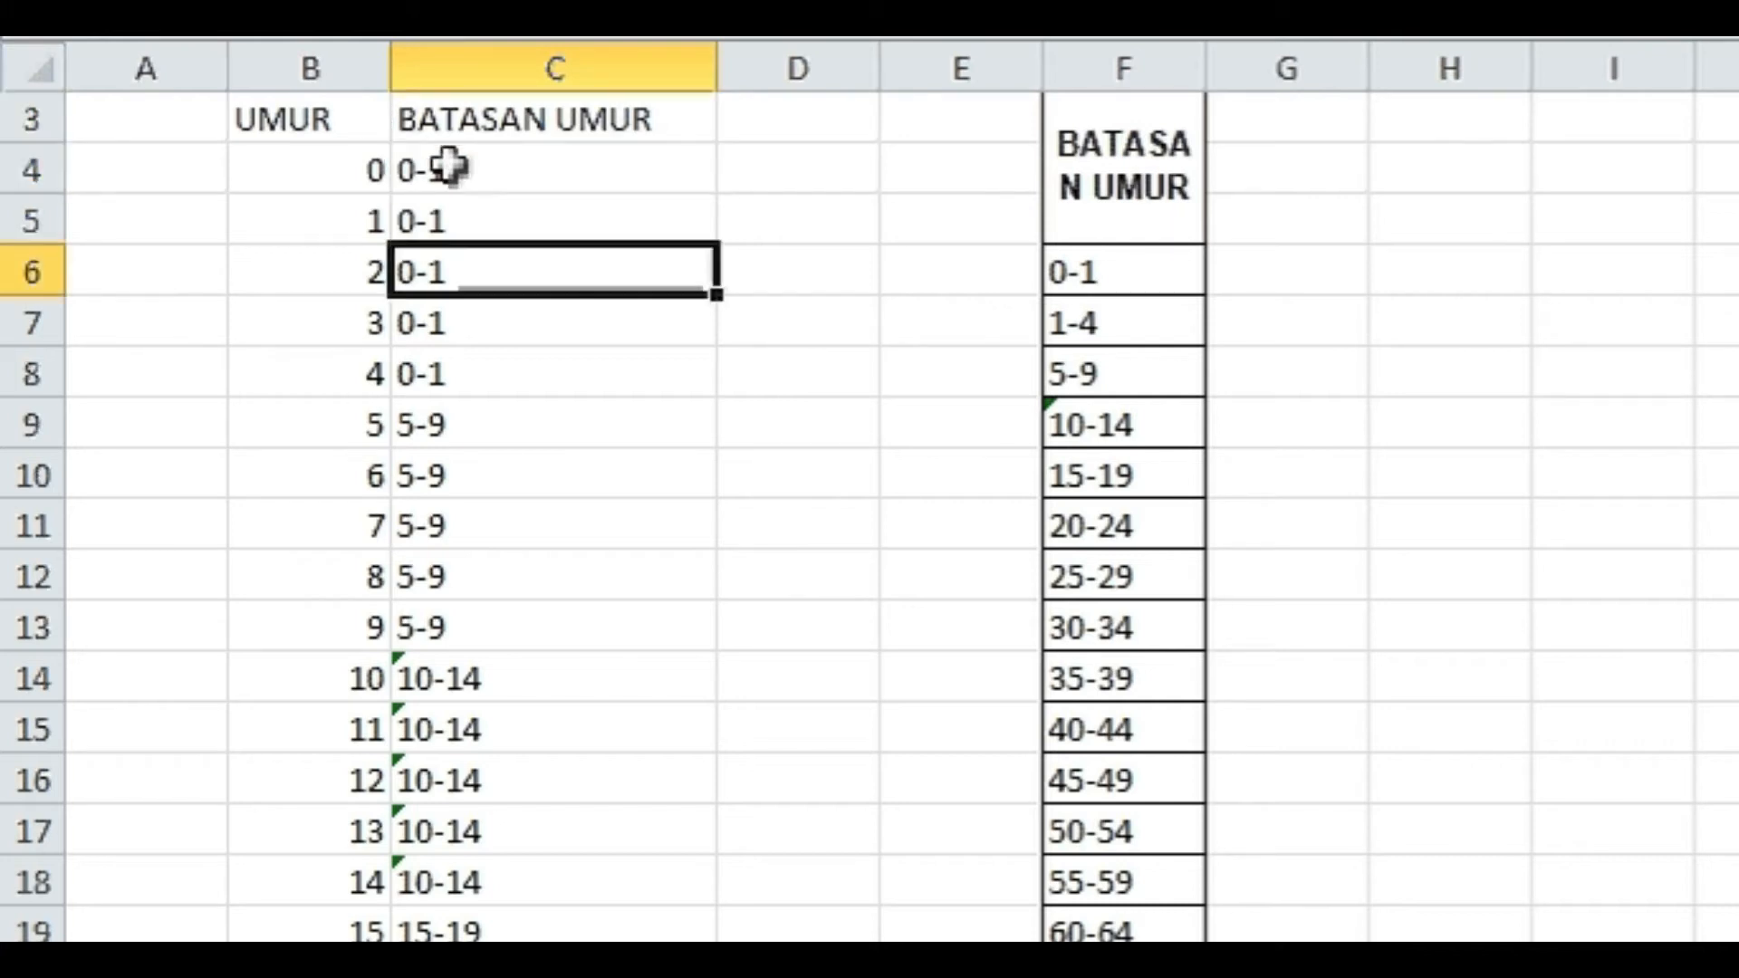
- Widen column F on Sheet9 to fit its BATASAN UMUR header, and compare its age ranges with those on Sheet3
left_click(1172, 185)
left_click_drag(1208, 78, 1236, 79)
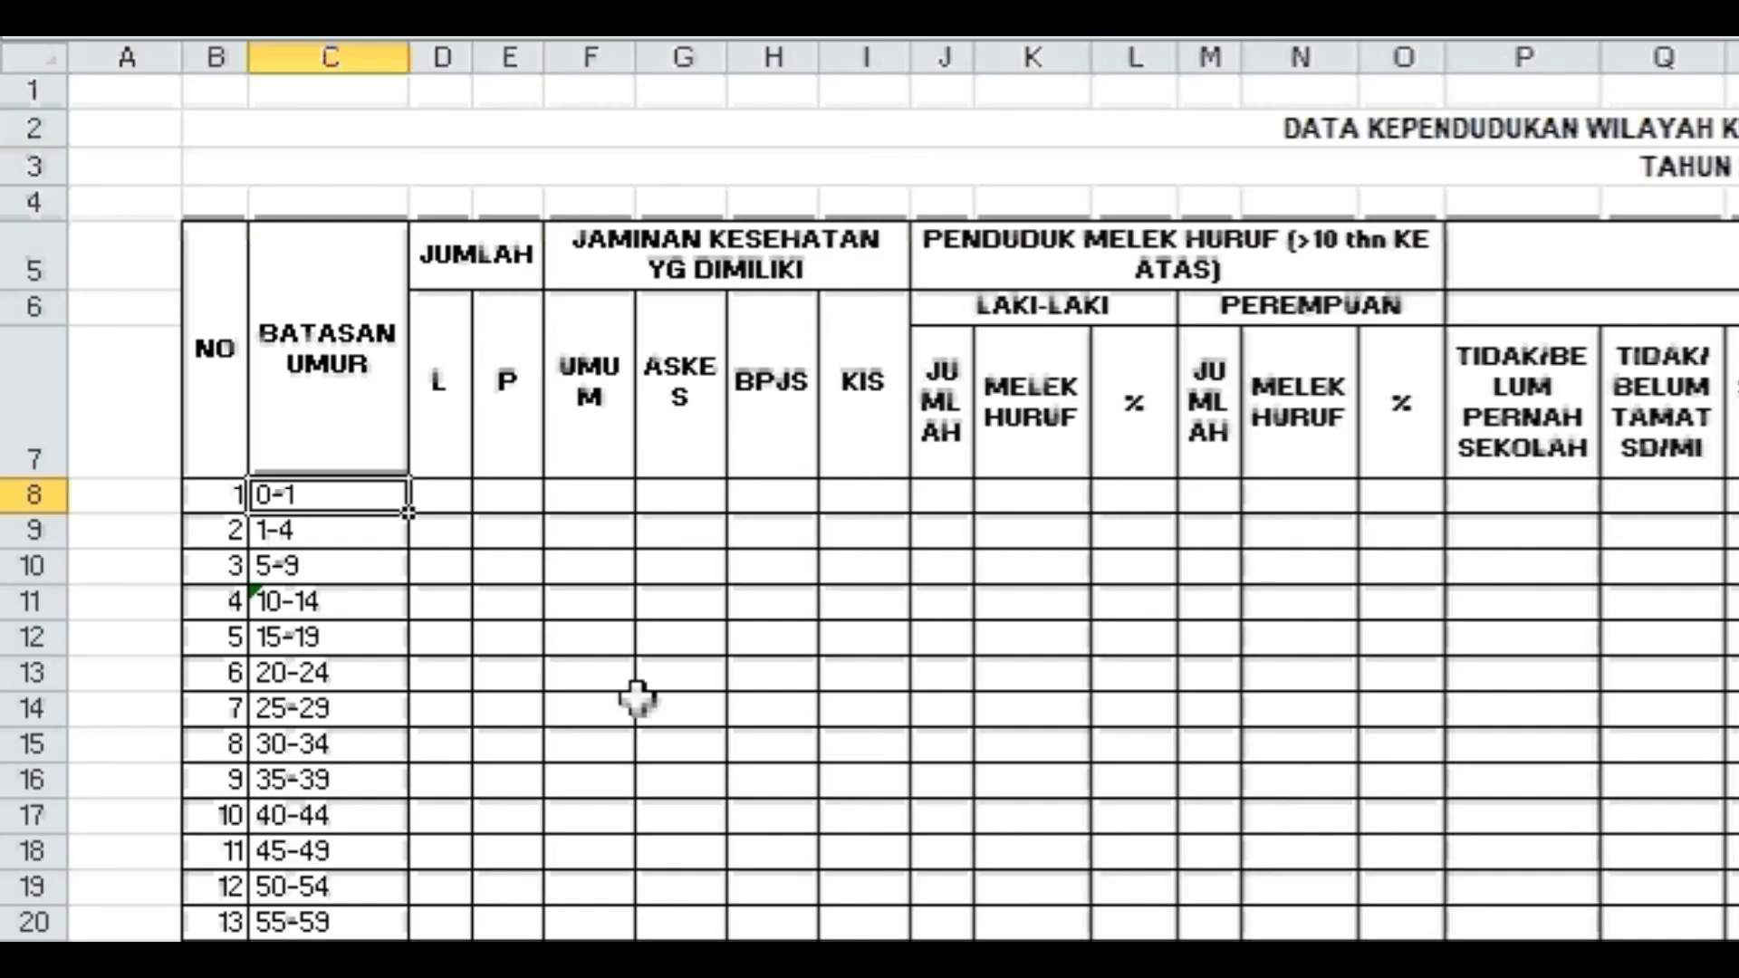
left_click_drag(326, 519, 341, 885)
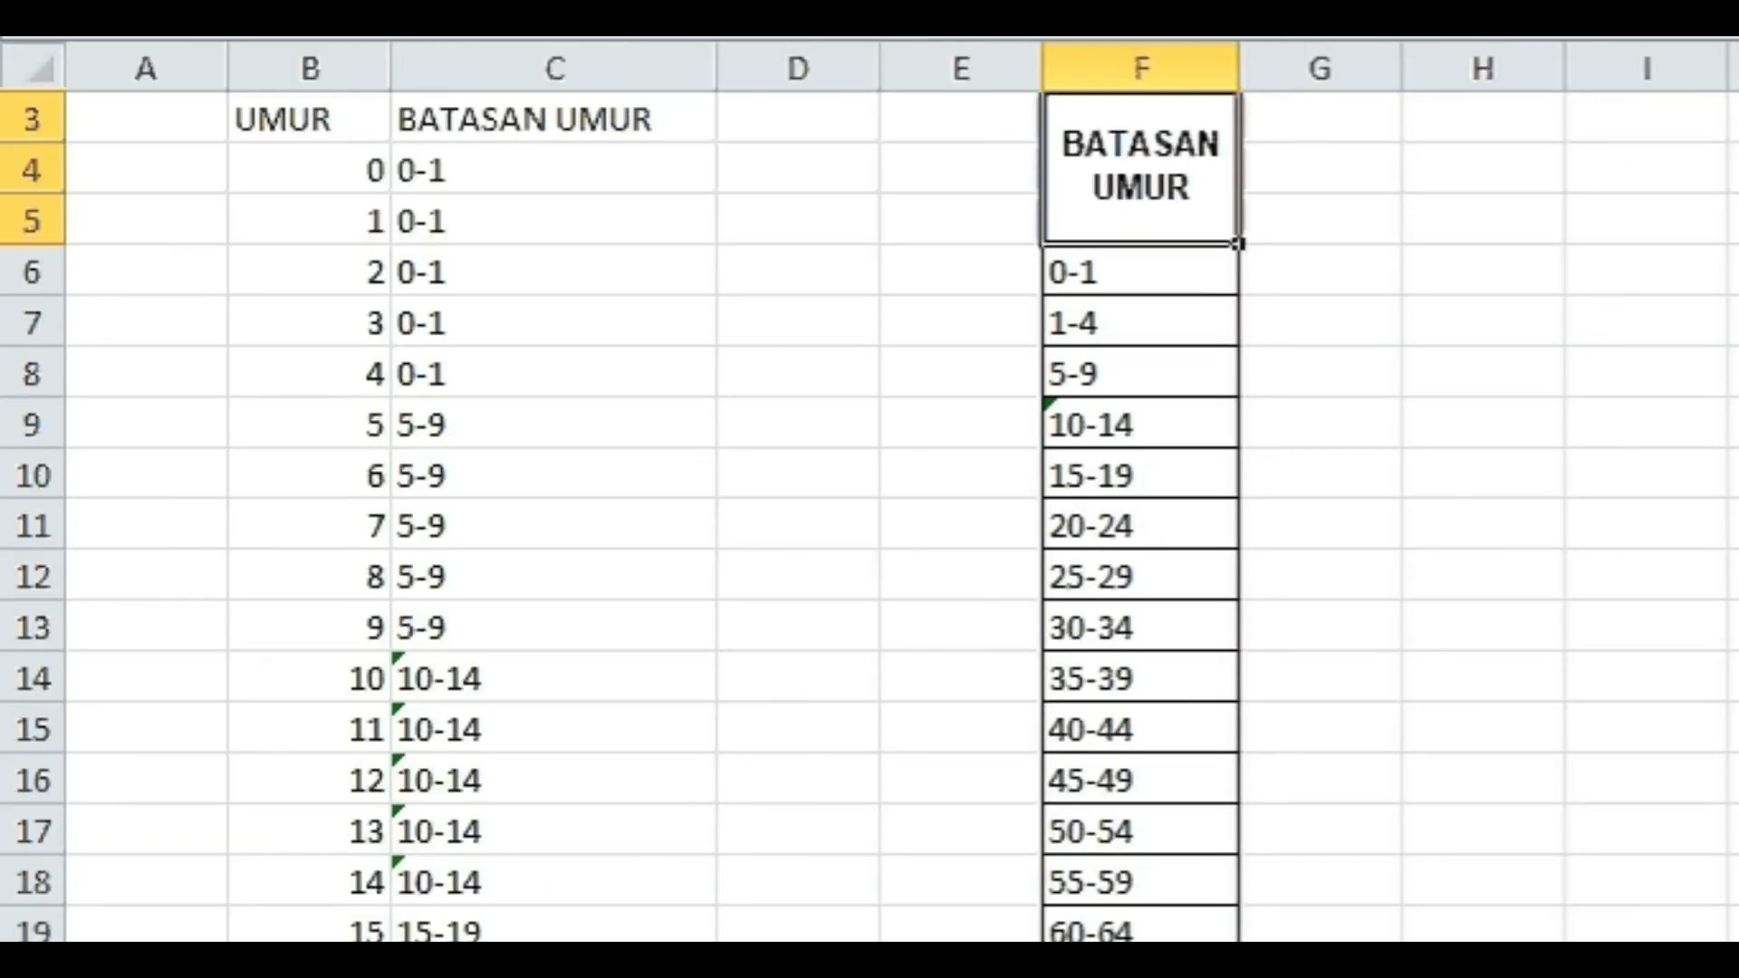
- Convert the UMUR and BATASAN UMUR list in B3:C78 on Sheet9 into a table with headers
left_click(302, 117)
left_click_drag(310, 120, 501, 937)
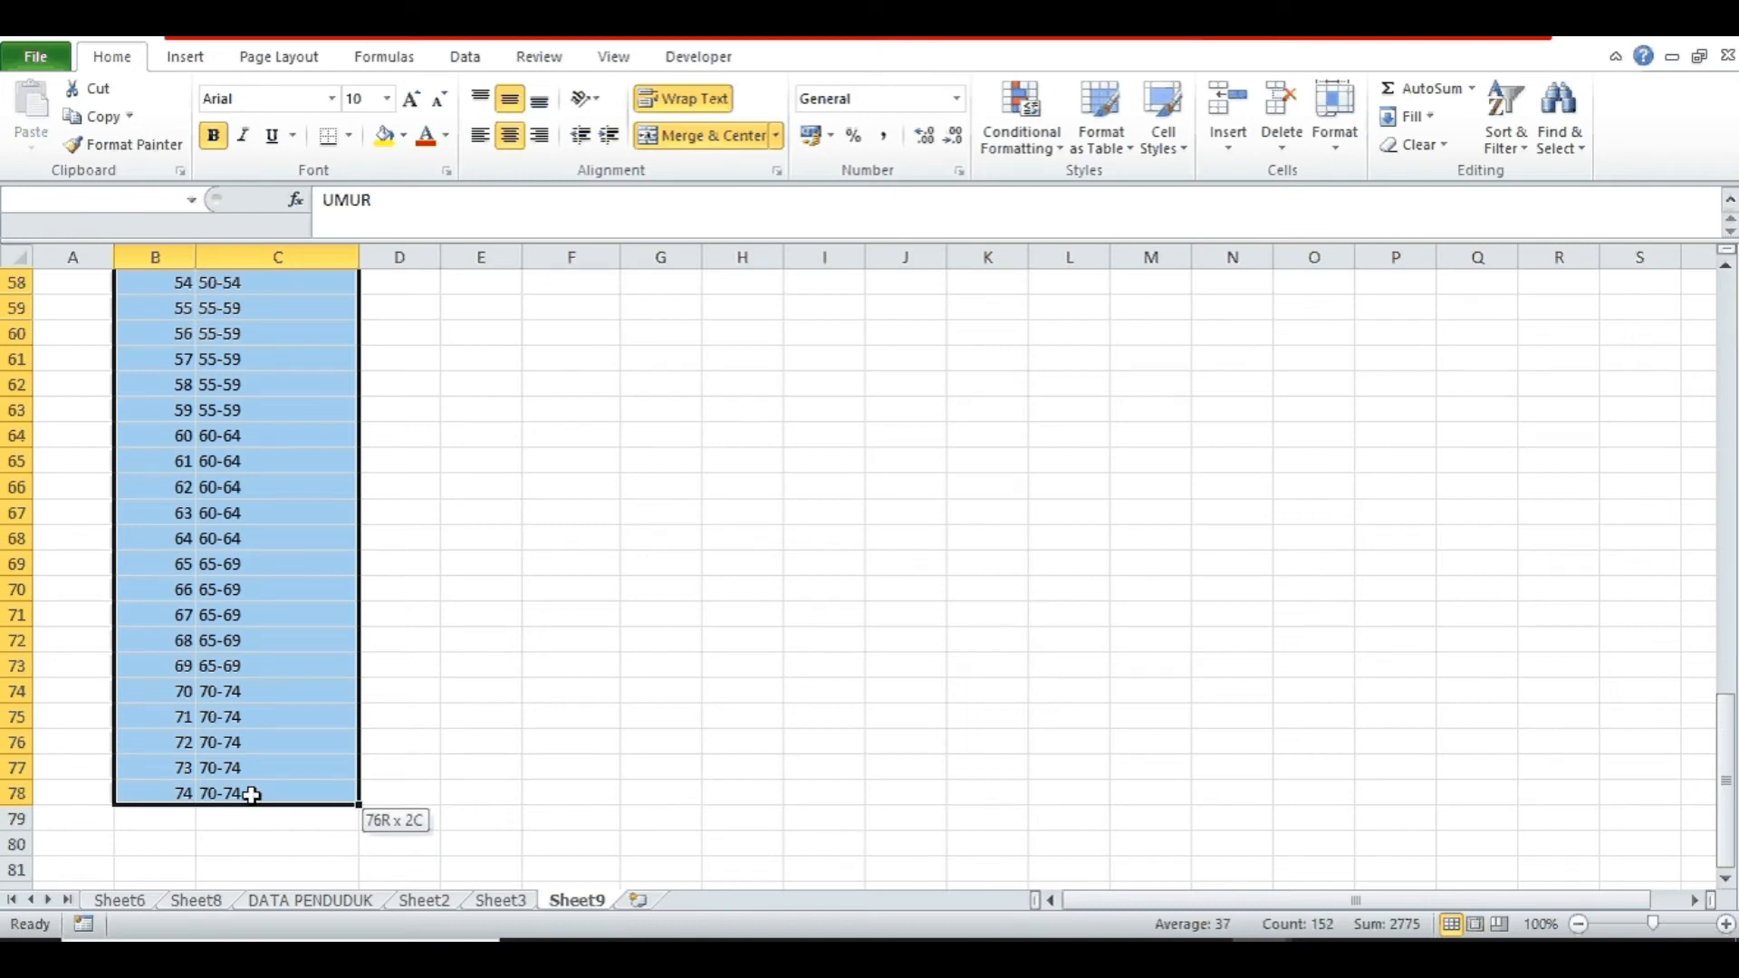
left_click_drag(251, 794, 251, 795)
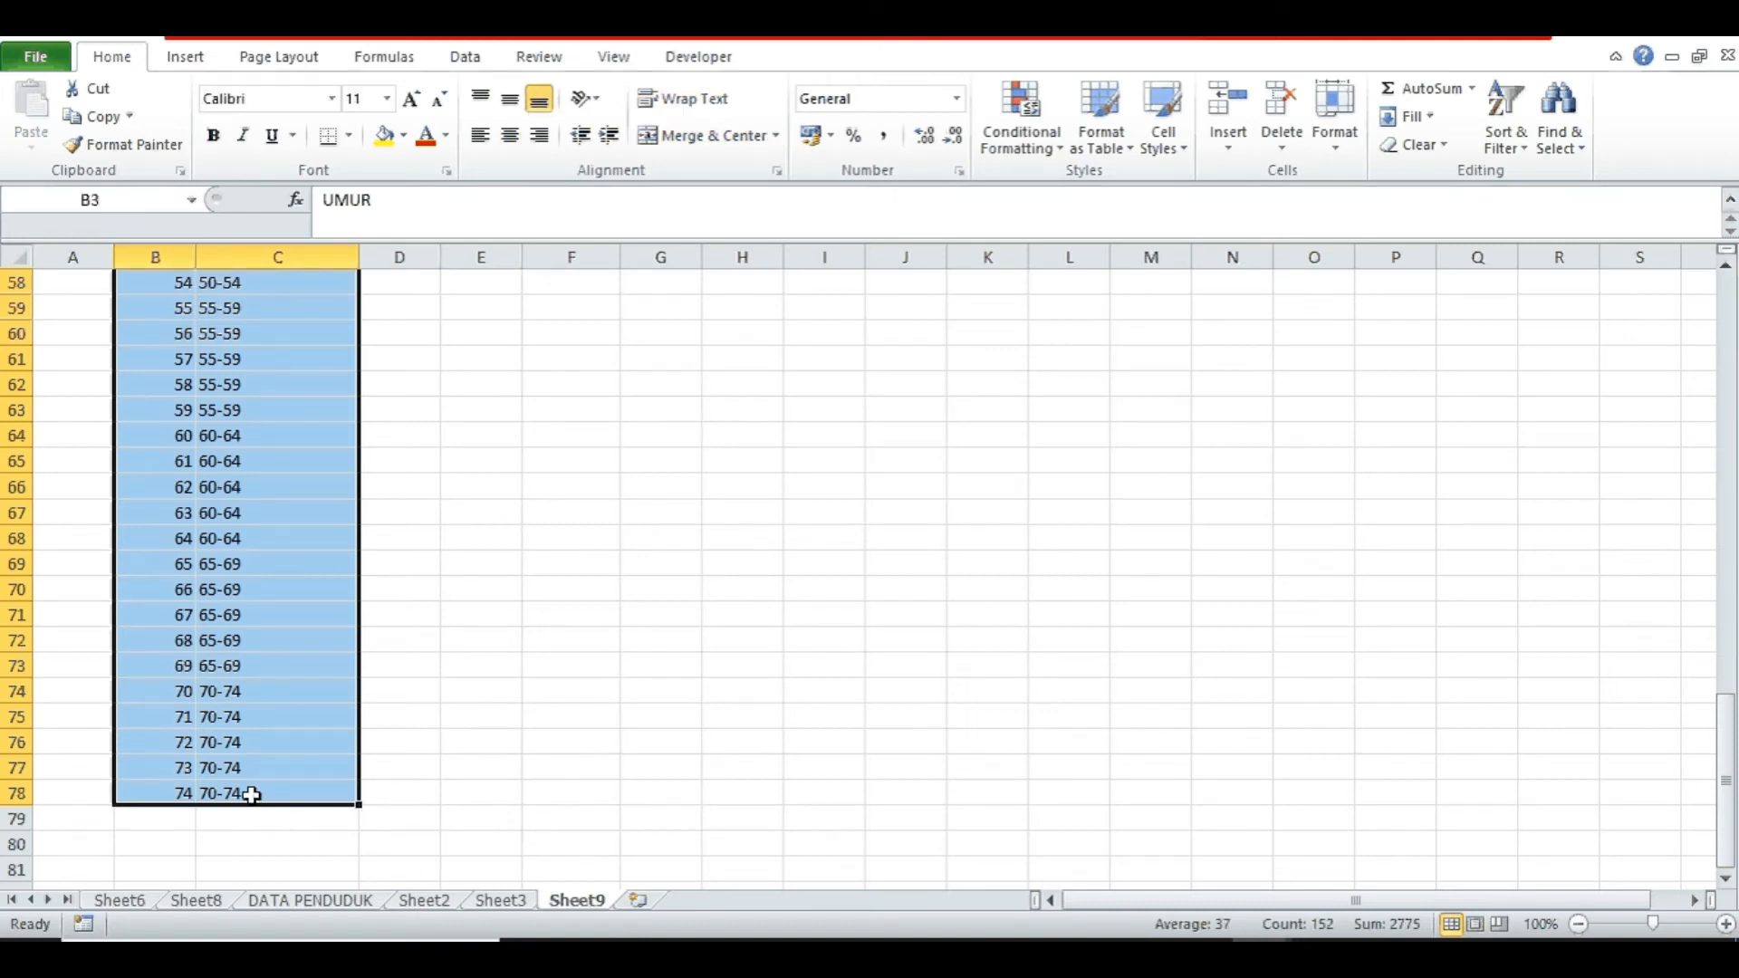
left_click(185, 56)
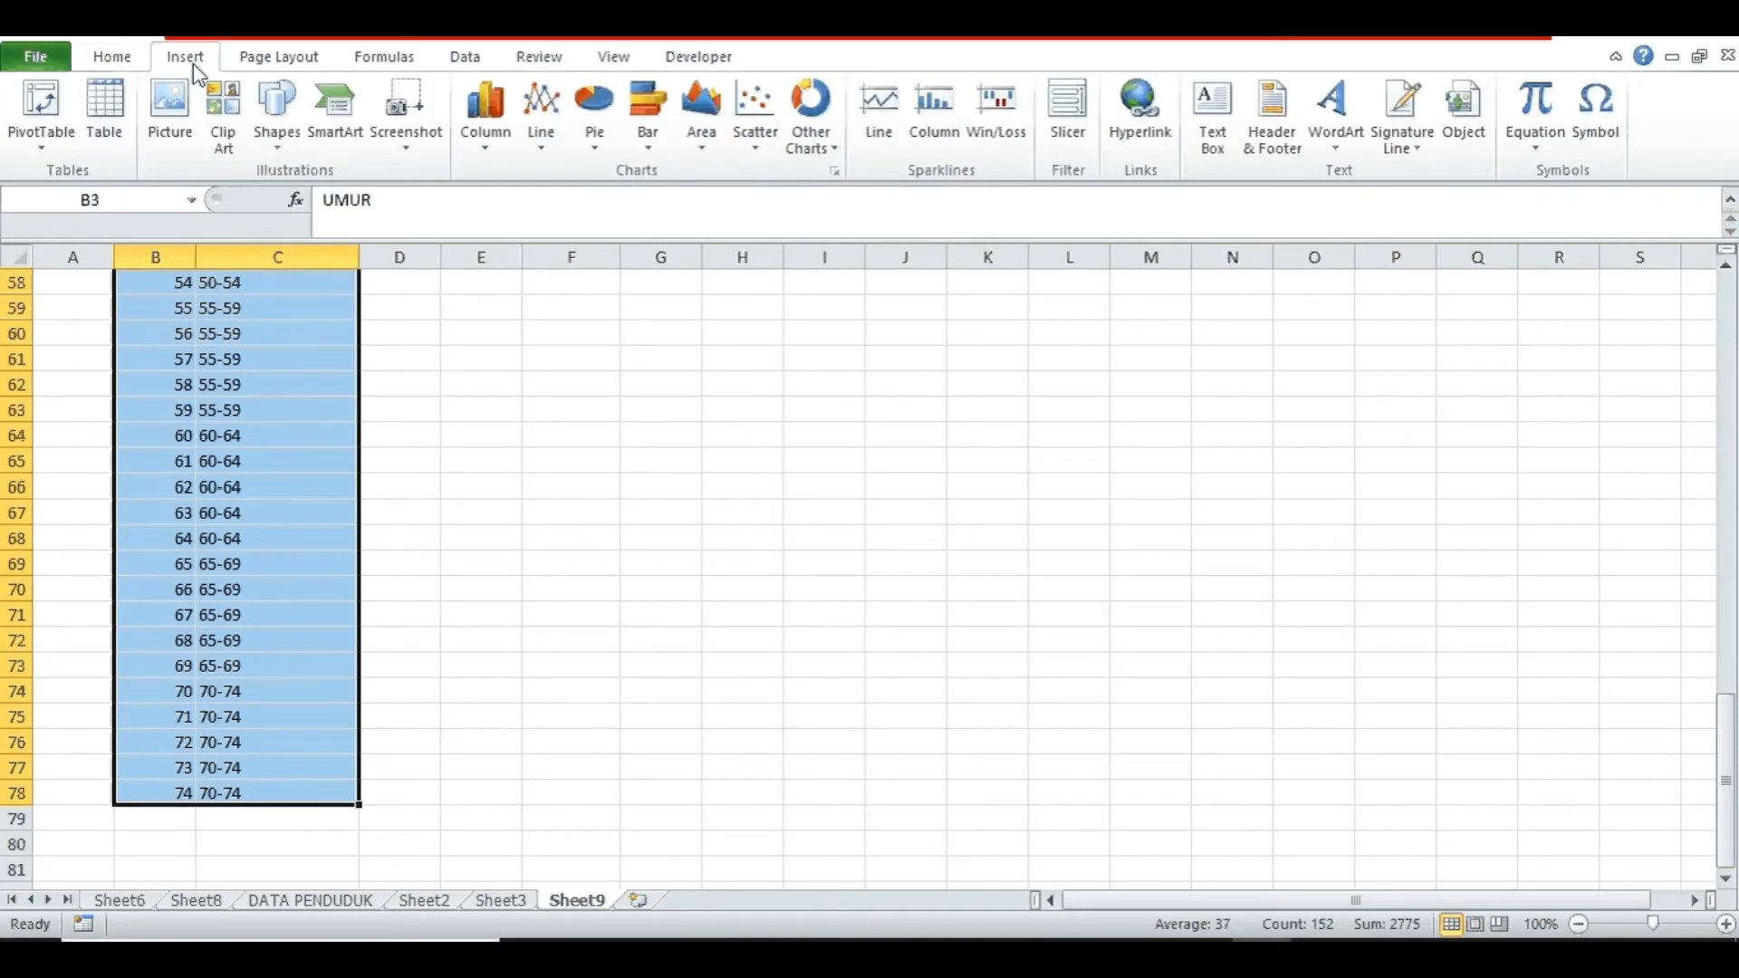
left_click(114, 118)
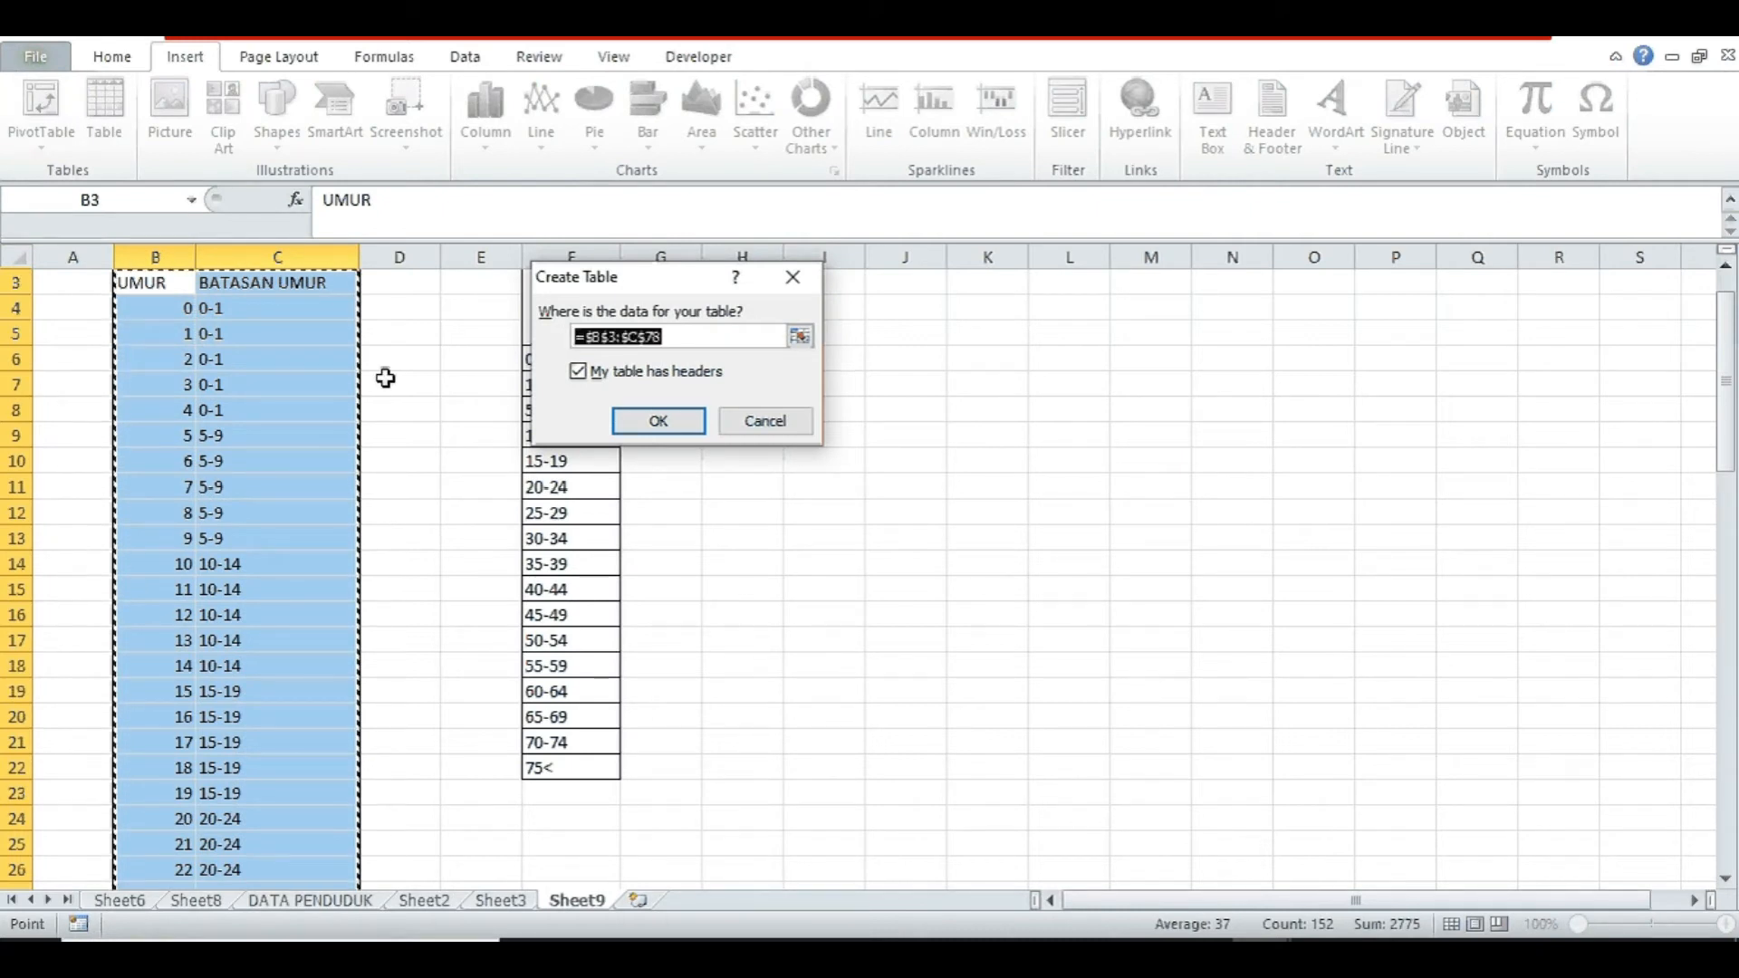
left_click(703, 421)
left_click(211, 427)
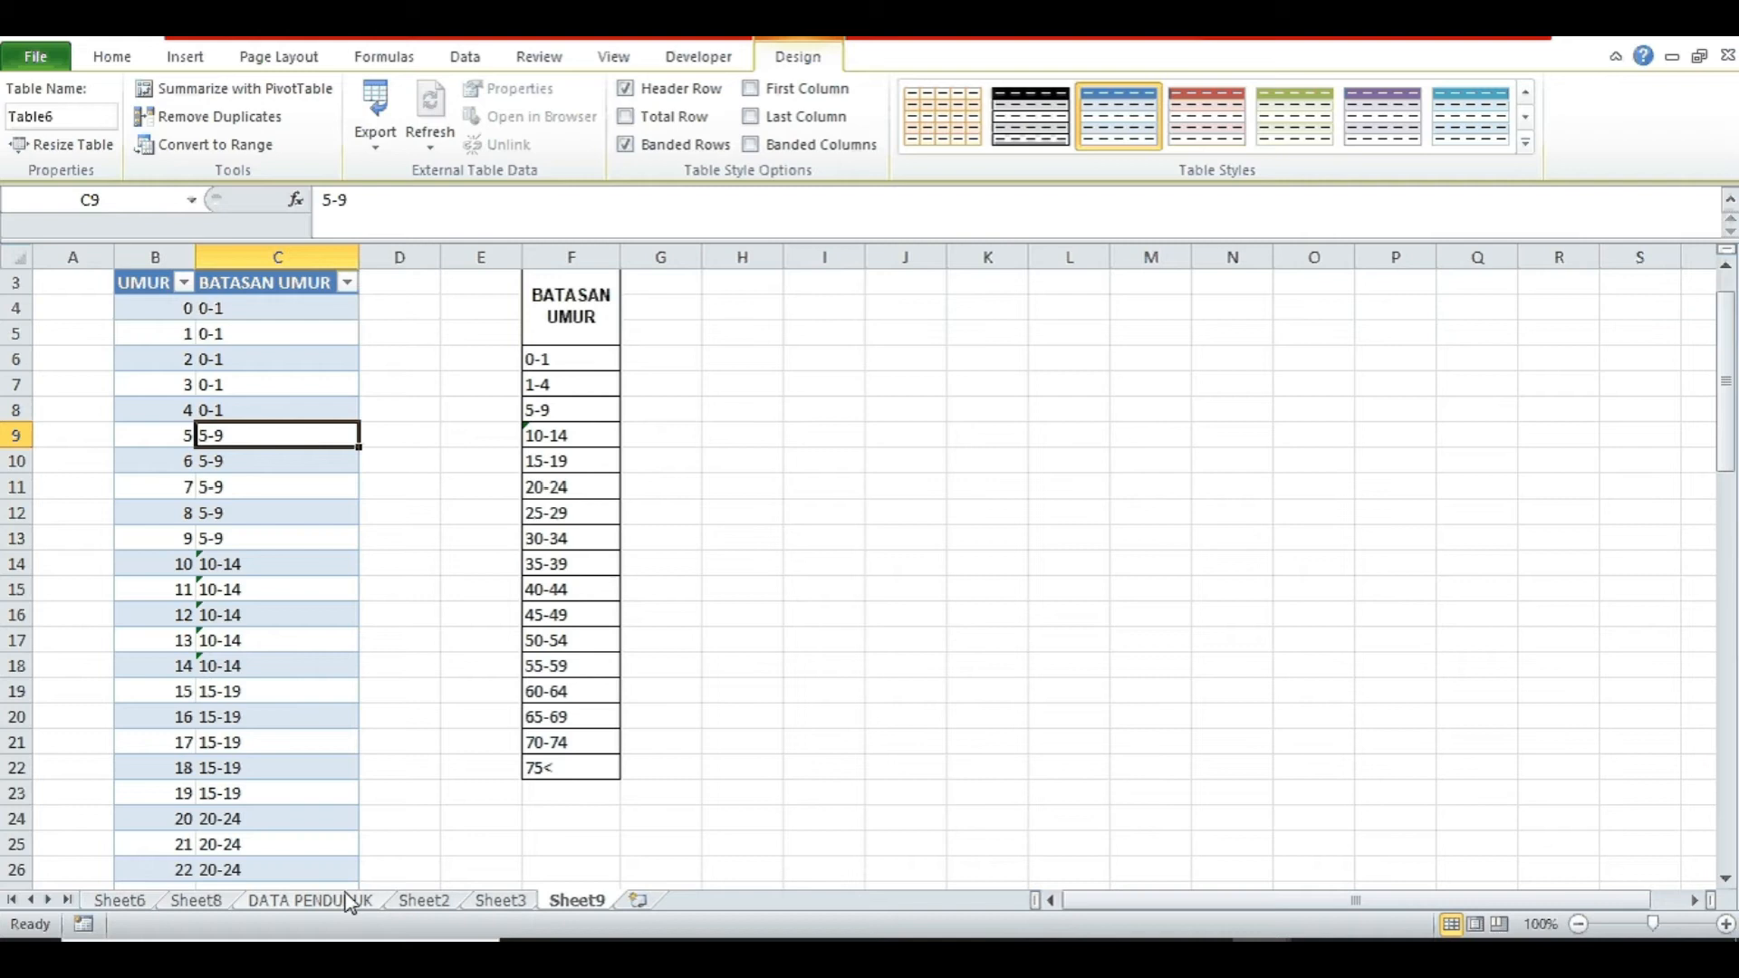
- Insert a blank column before the STATUS column in the DATA PENDUDUK table
left_click(311, 900)
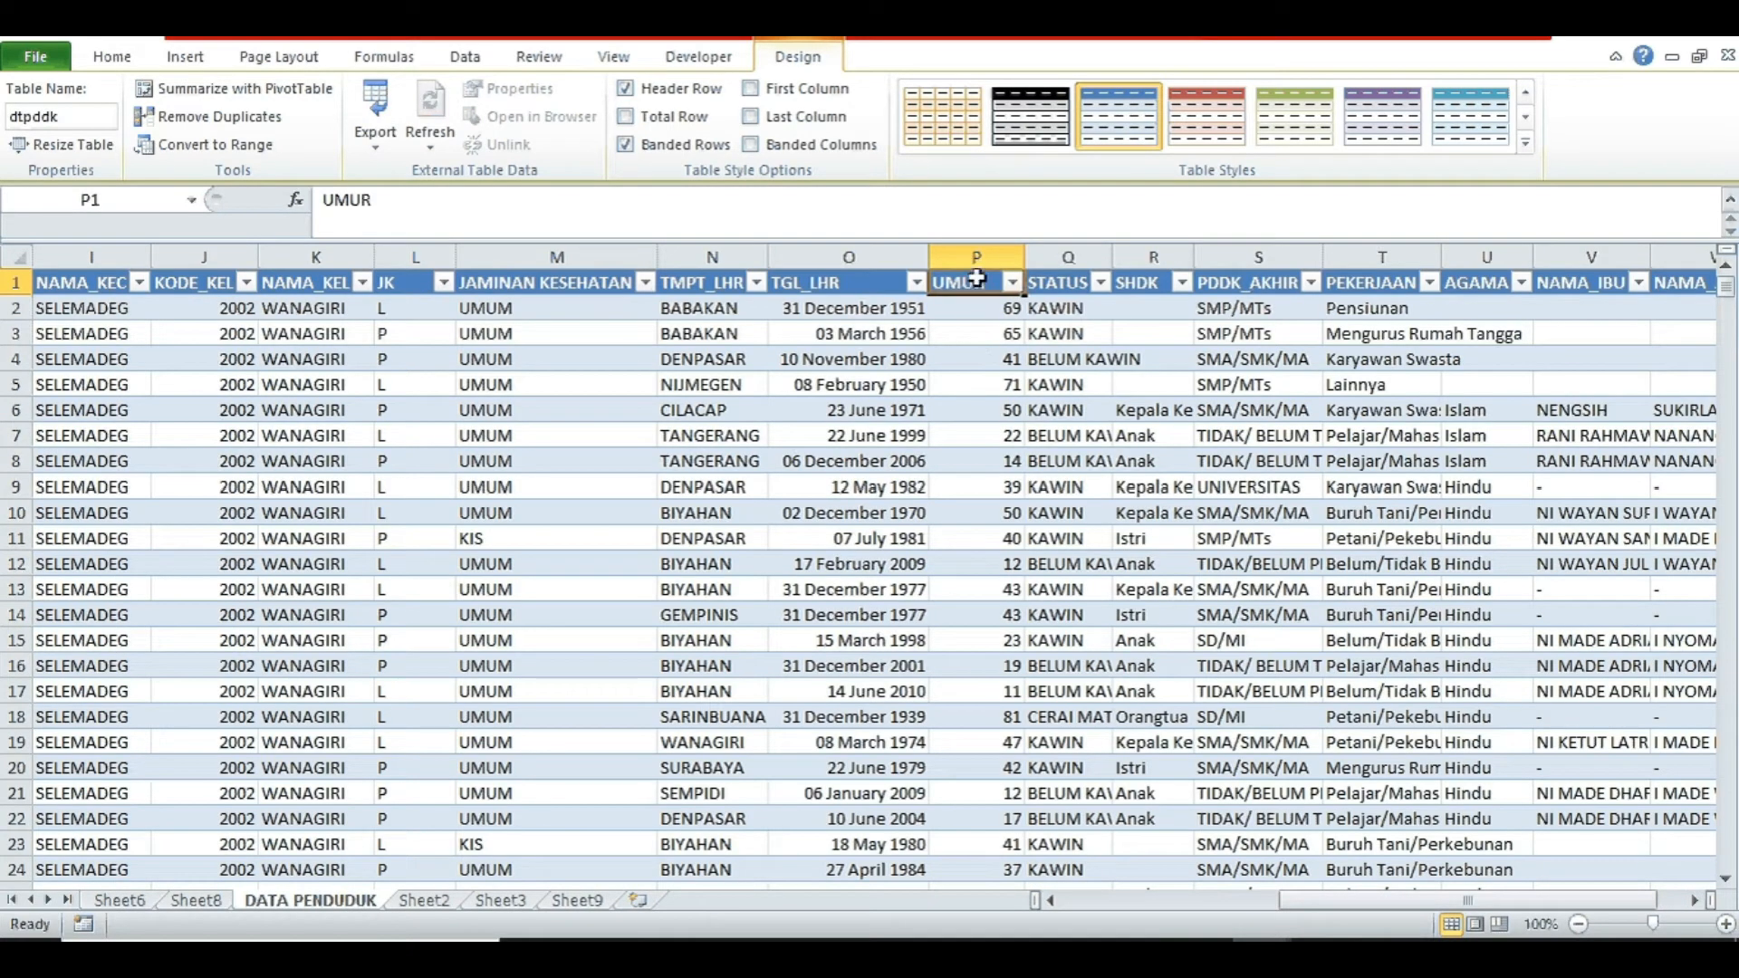
left_click(1053, 252)
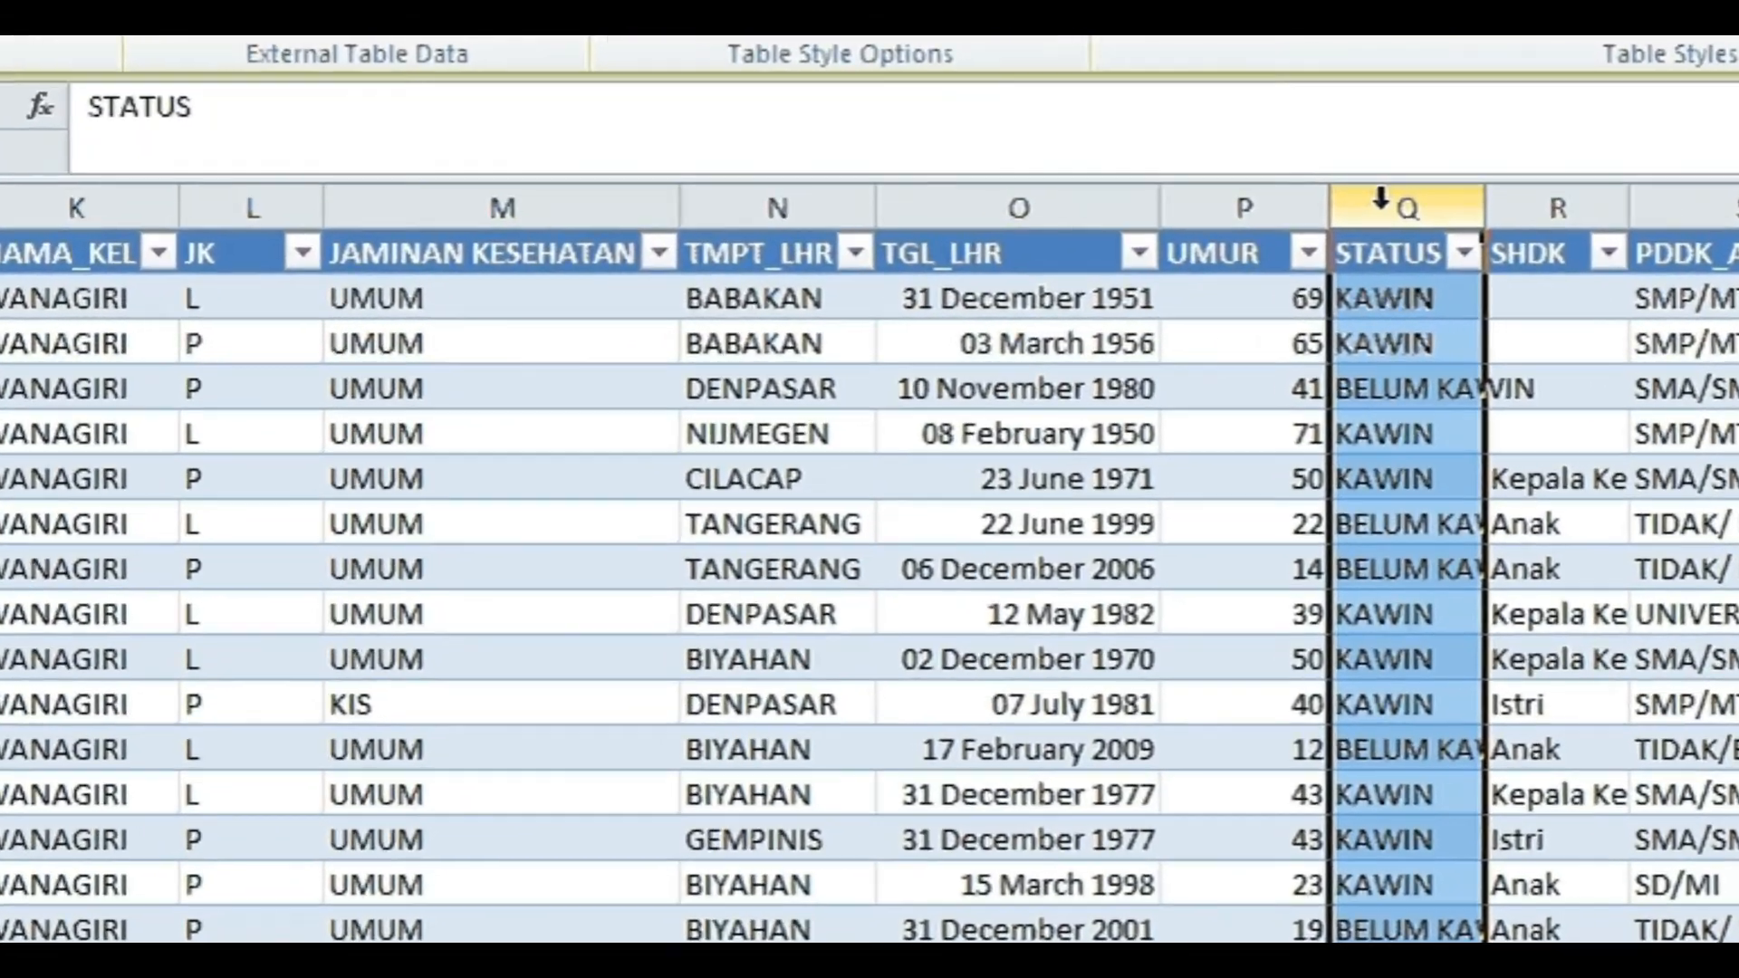
right_click(1380, 199)
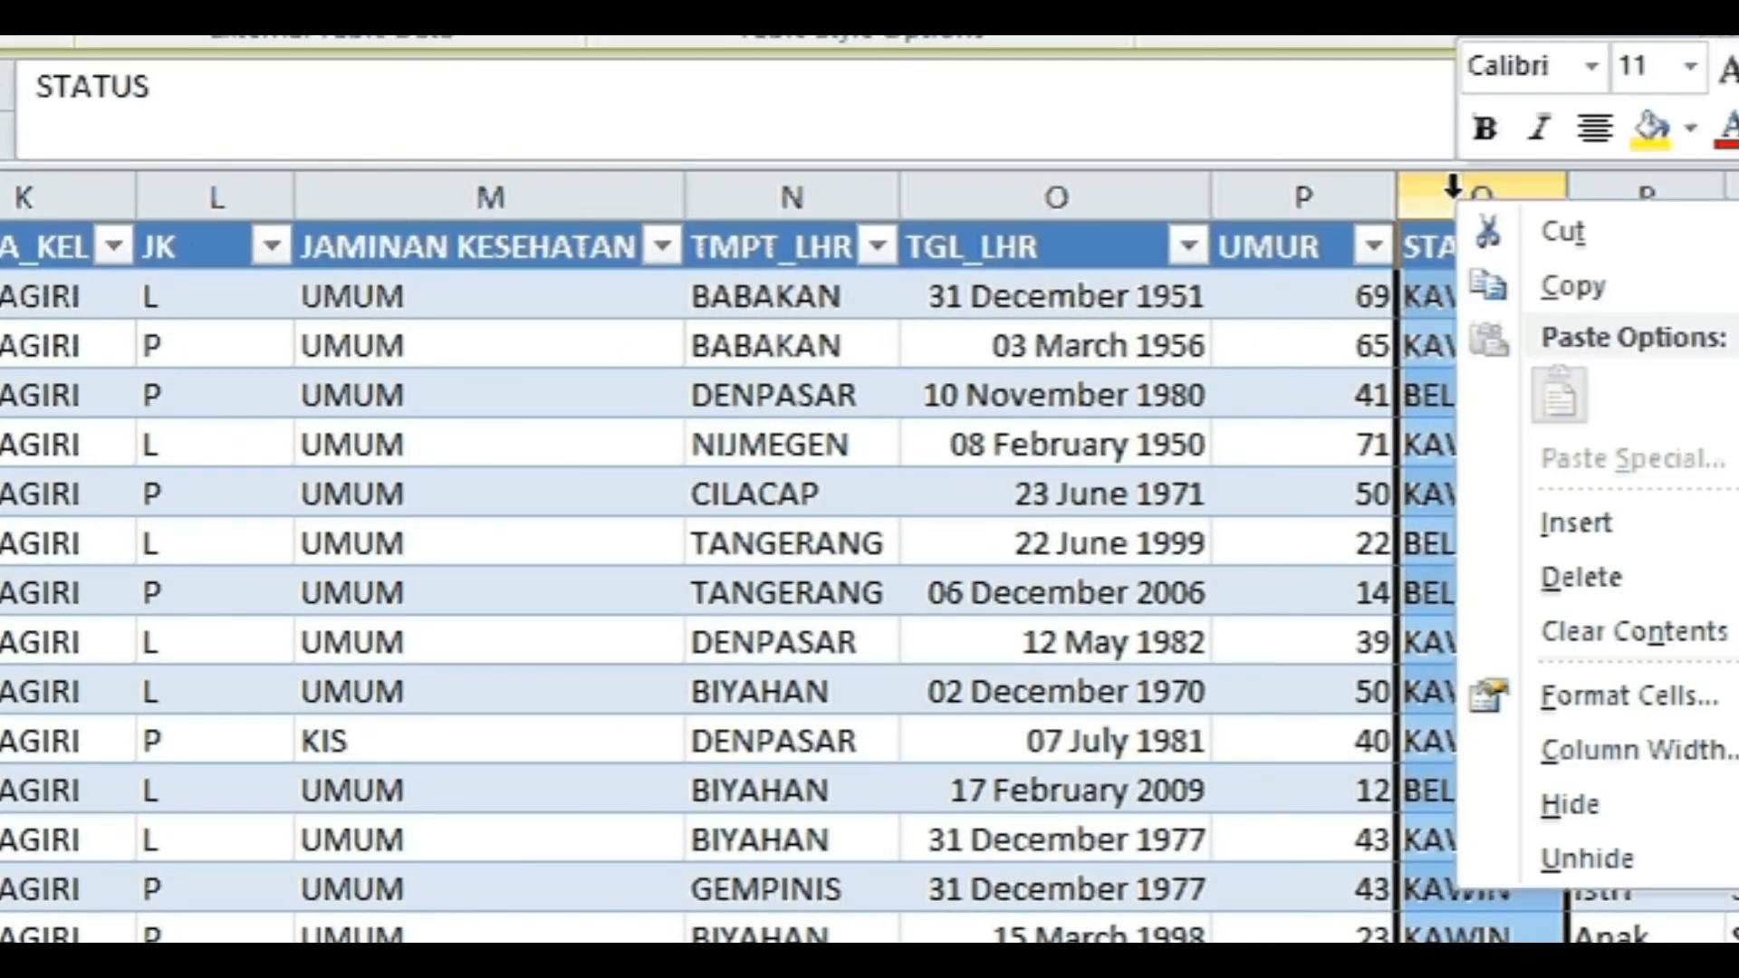
left_click(1645, 534)
- Name the blank column's header BATASAN_UMUR and widen column Q to fit it
left_click(1485, 251)
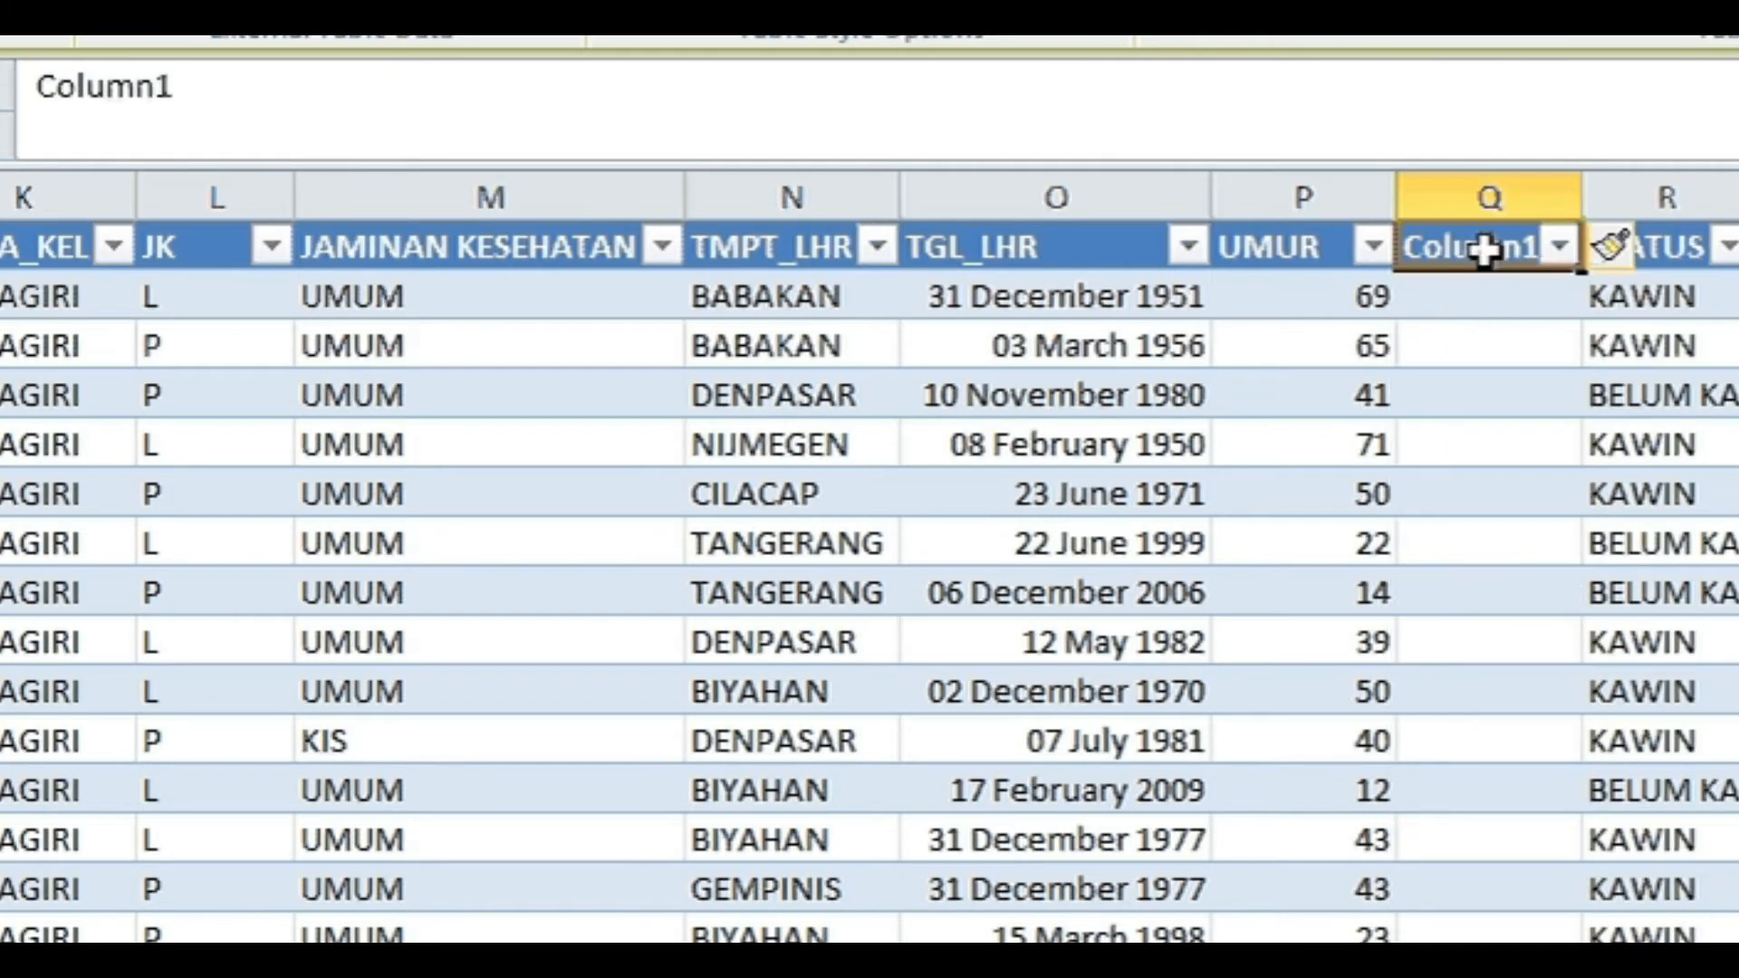
type("BATASA")
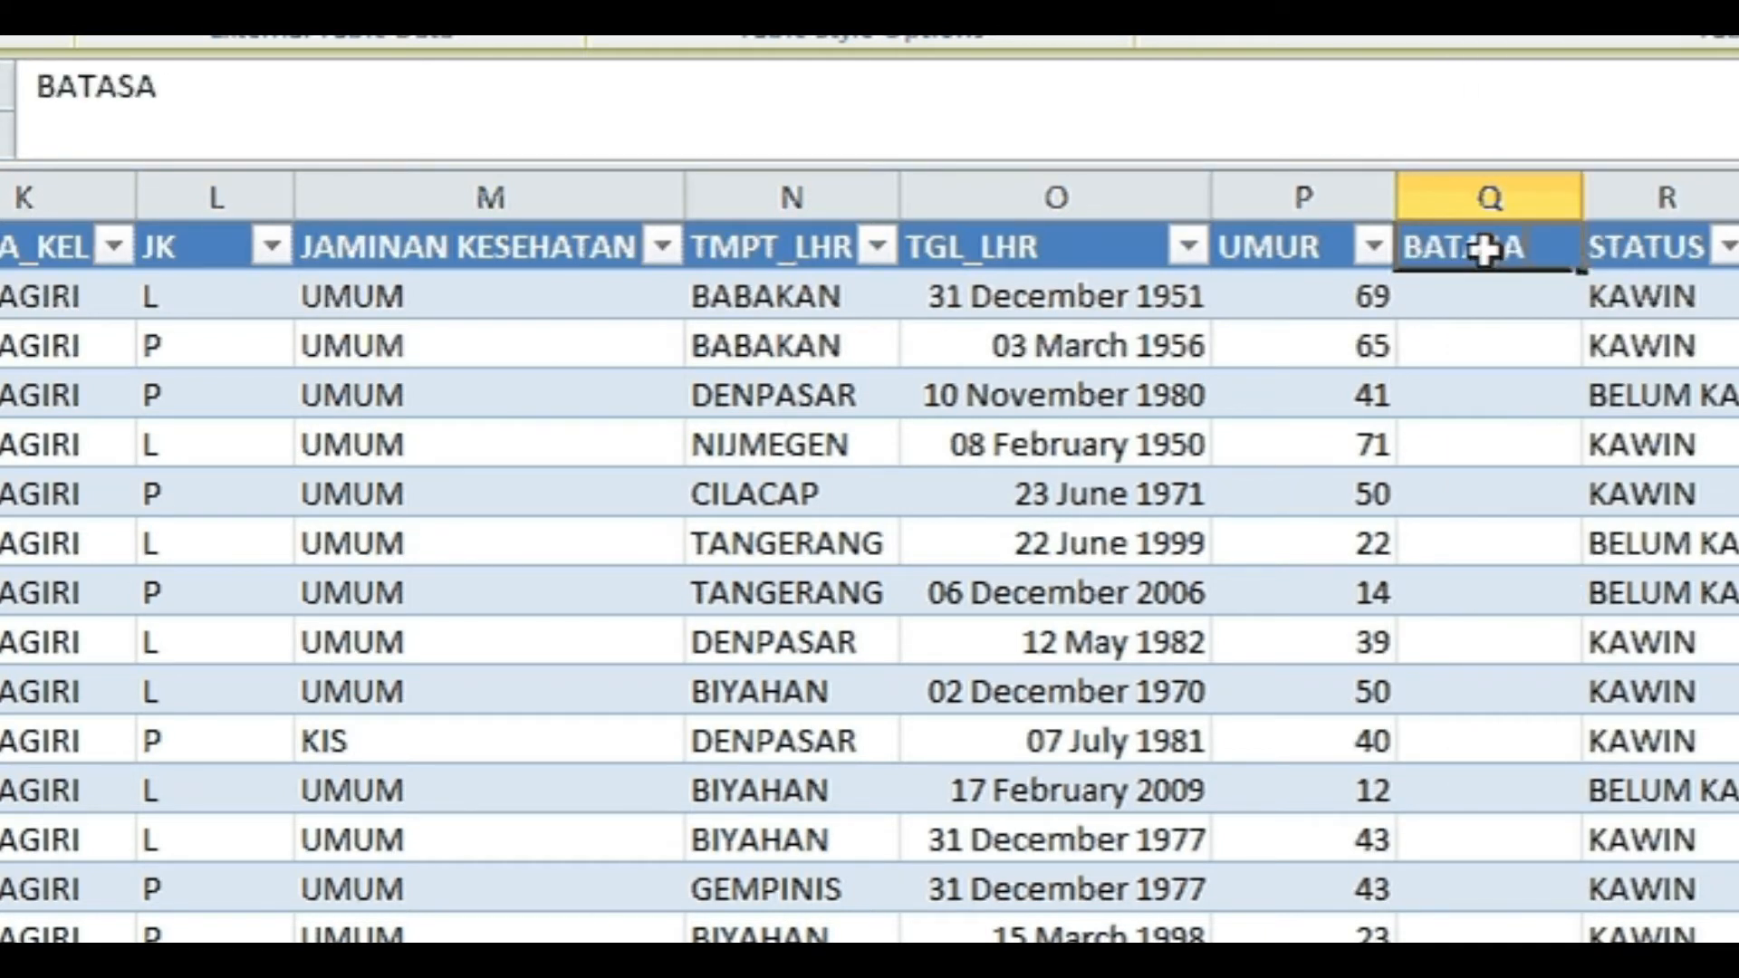
type("N_")
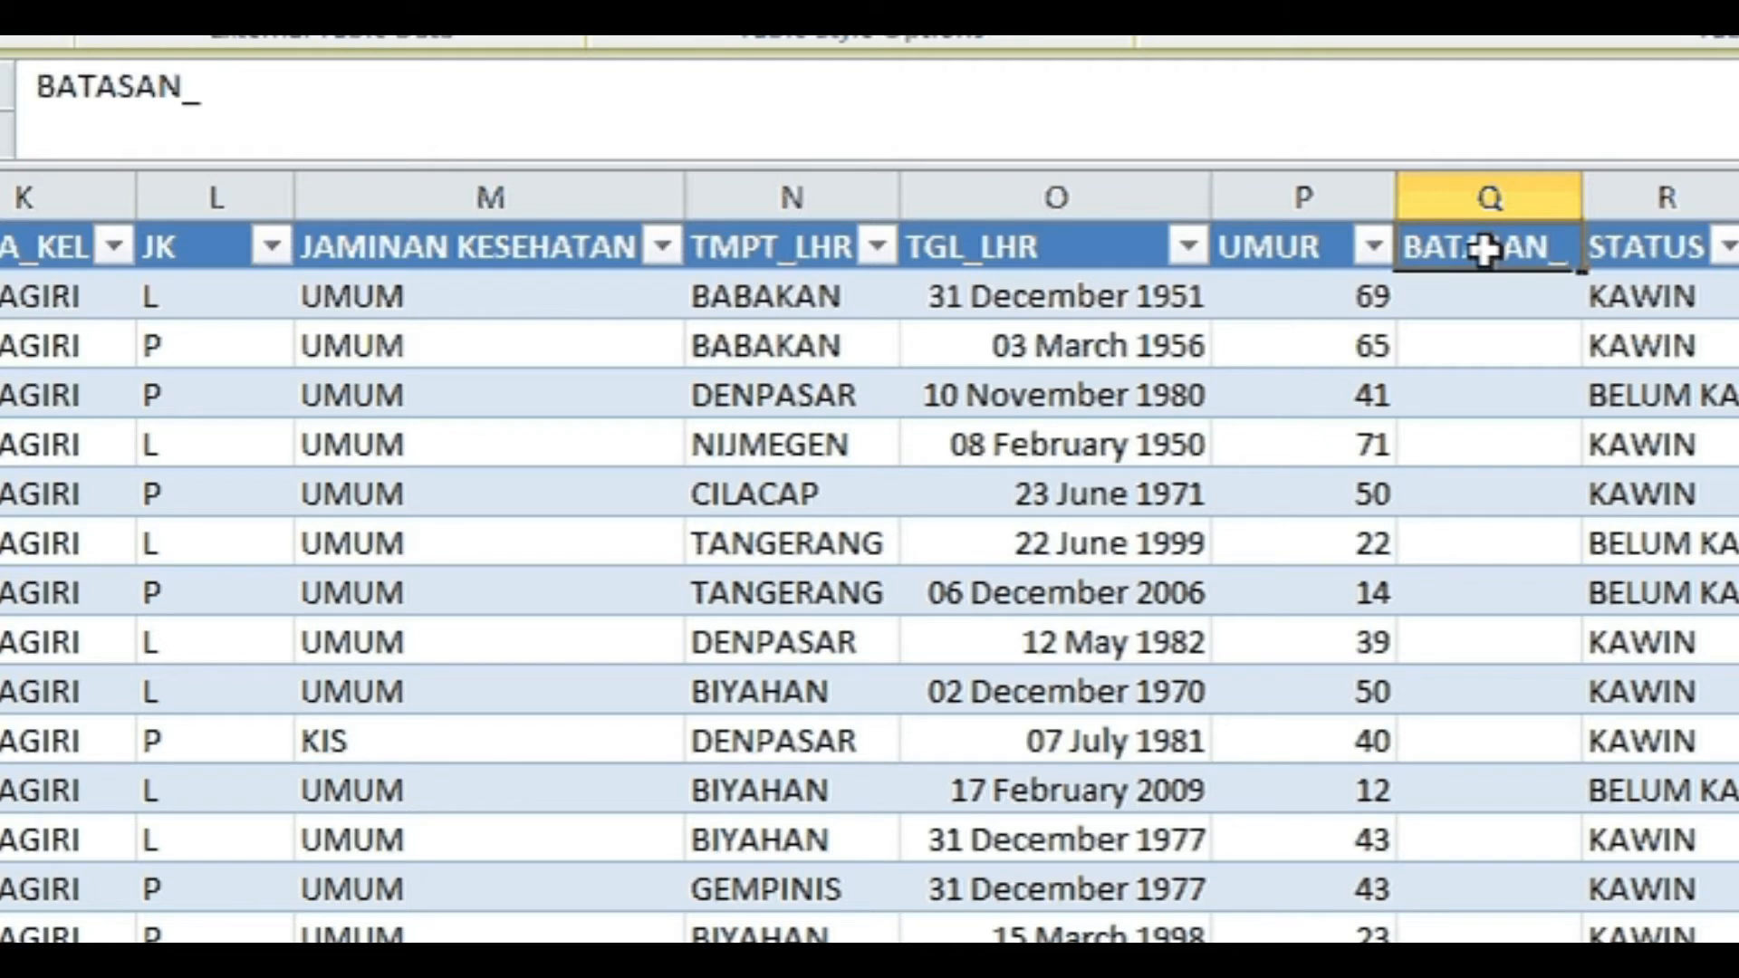
type("UMUR")
left_click(1541, 552)
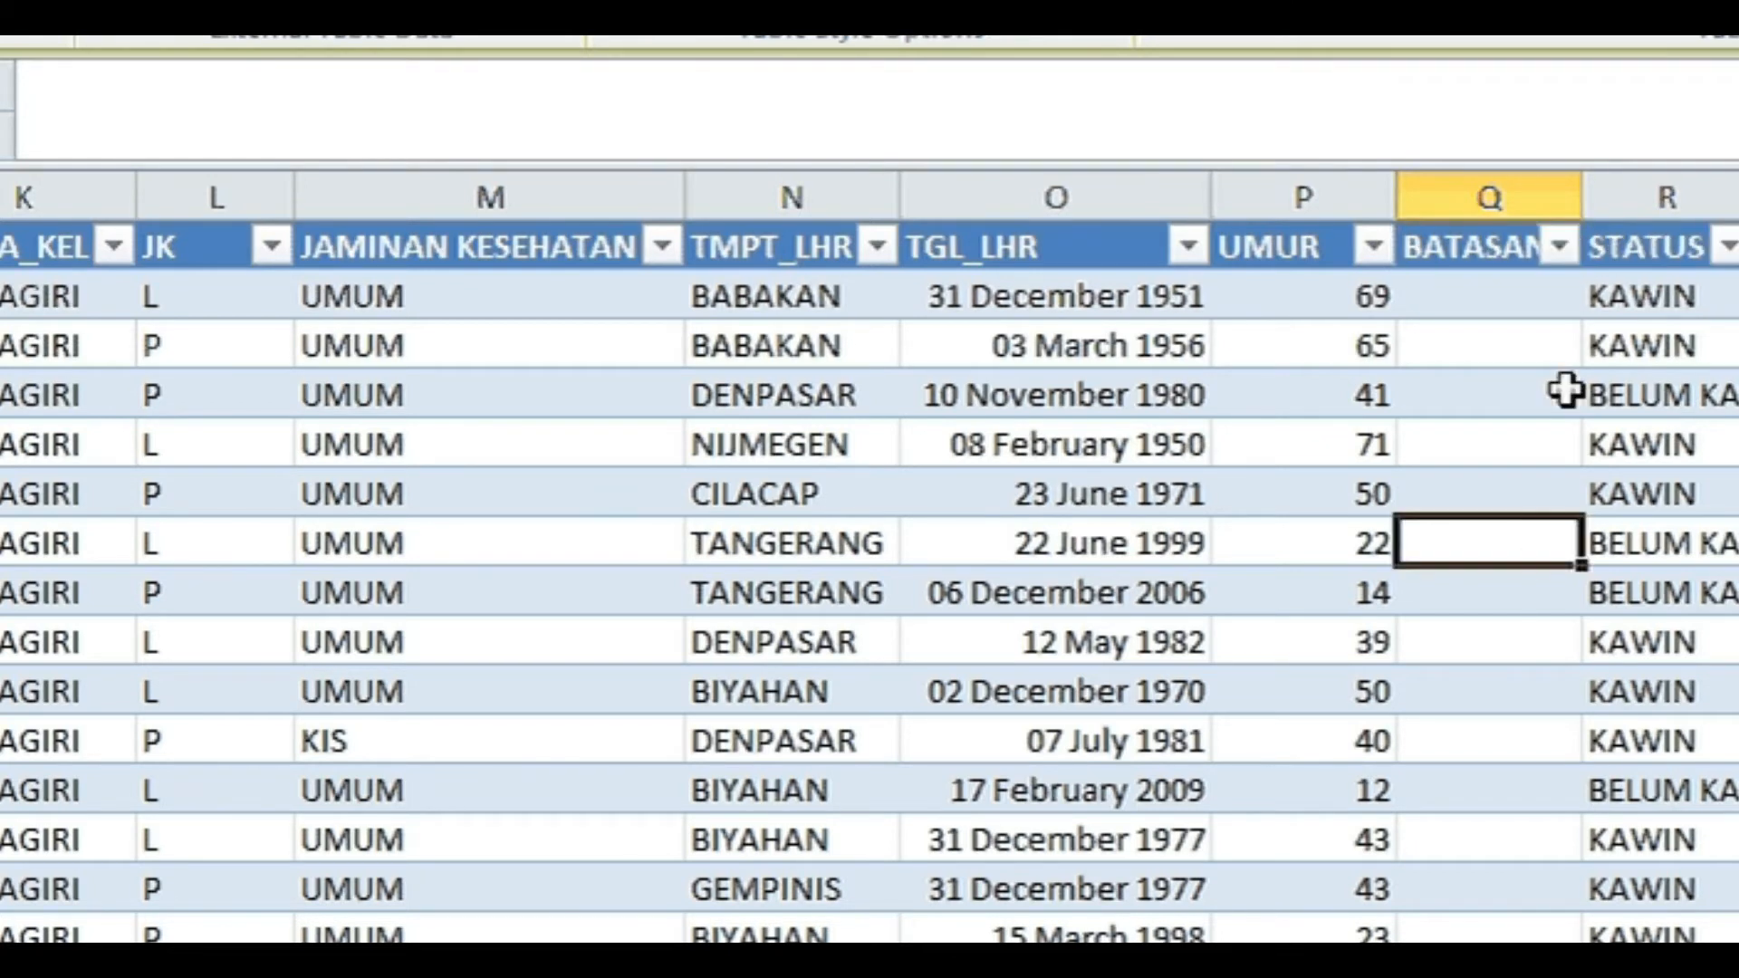
double_click(1576, 193)
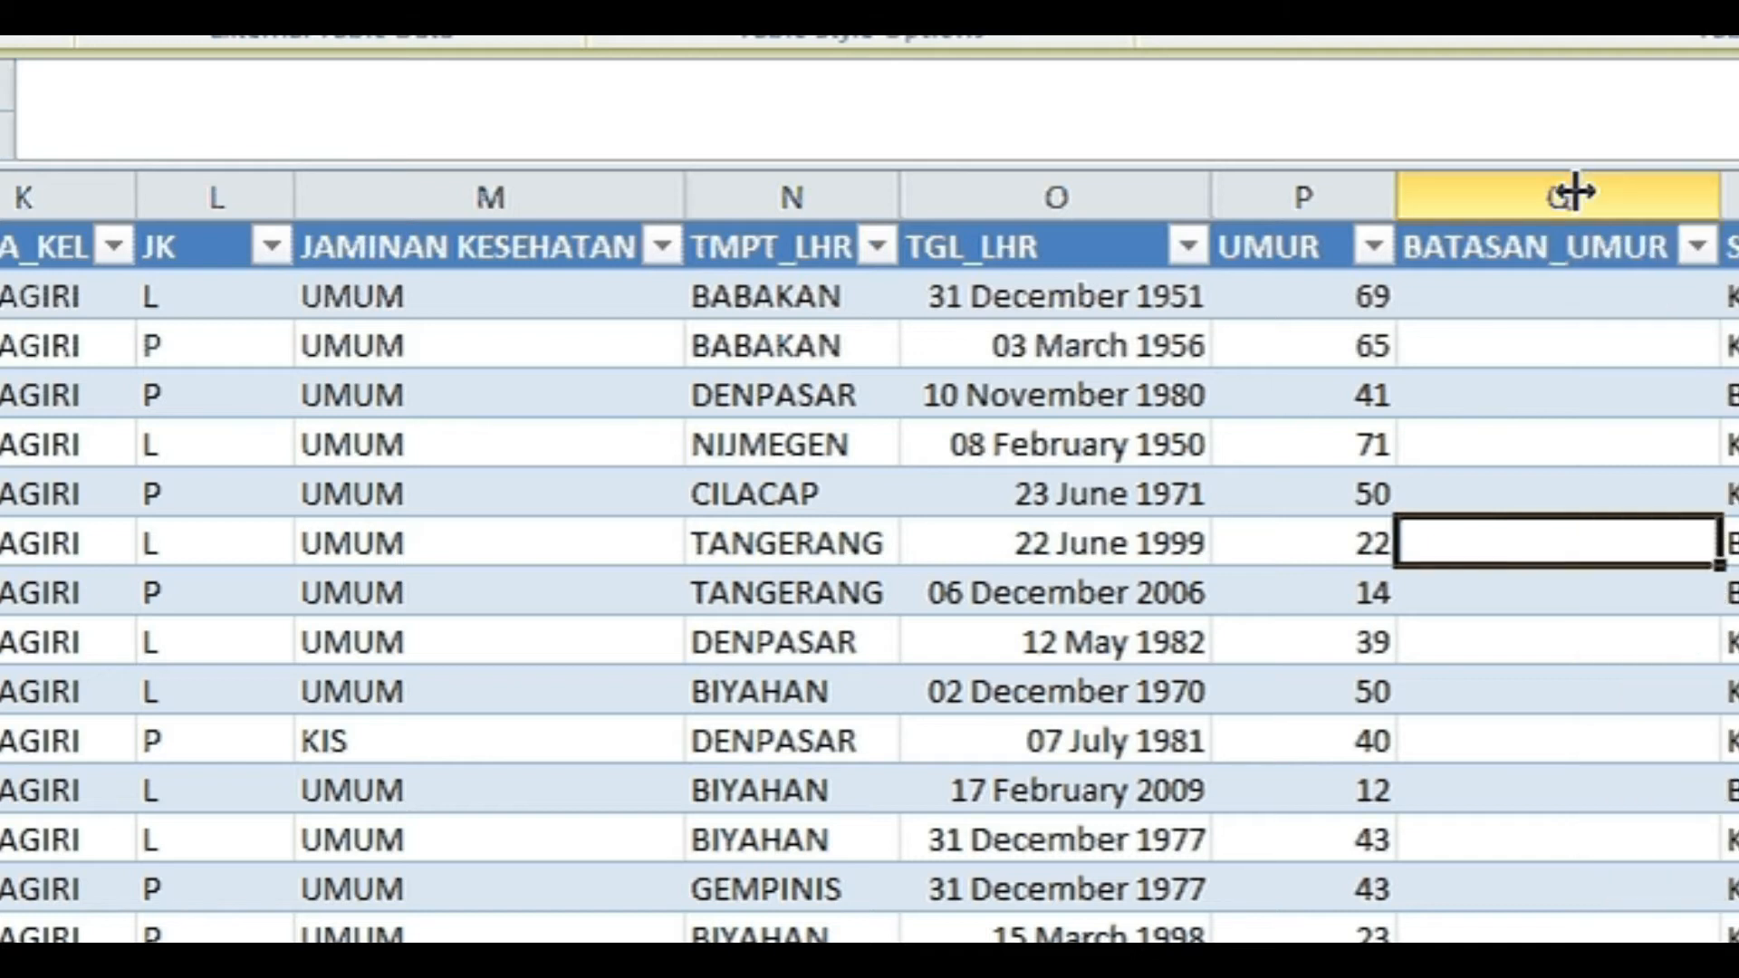
- Start a VLOOKUP formula in the first BATASAN_UMUR data cell, with the same row's UMUR as the lookup value
left_click(1531, 306)
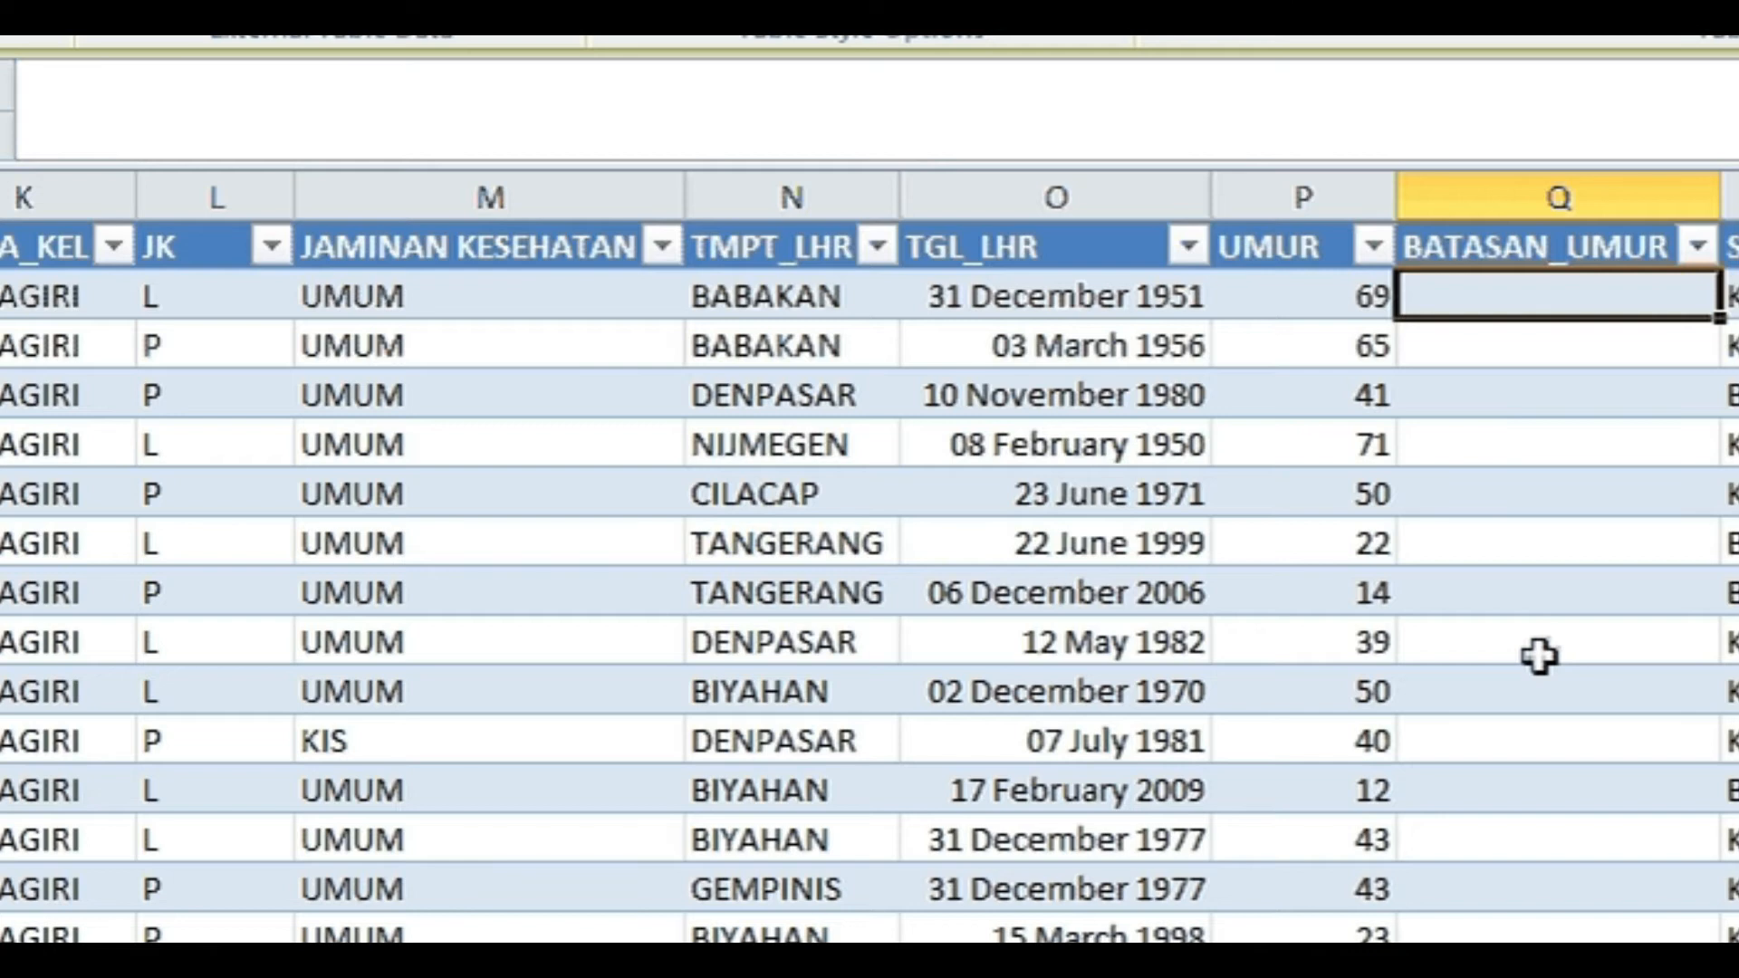
type("=")
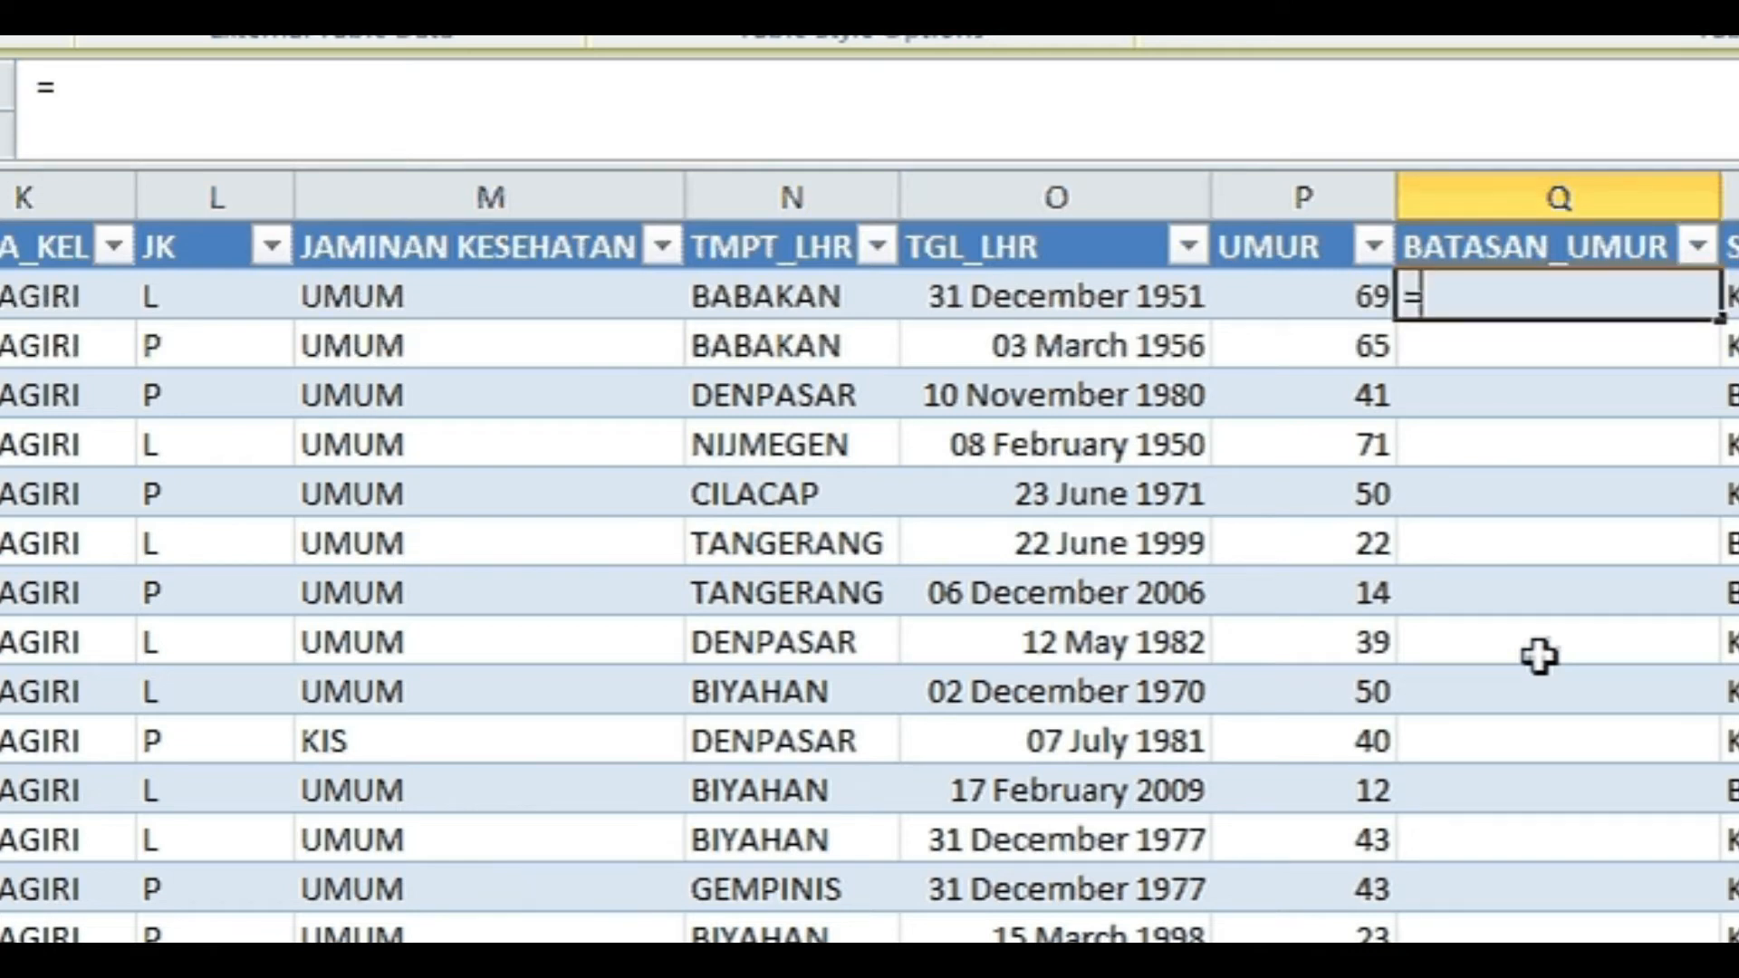
type("vloo")
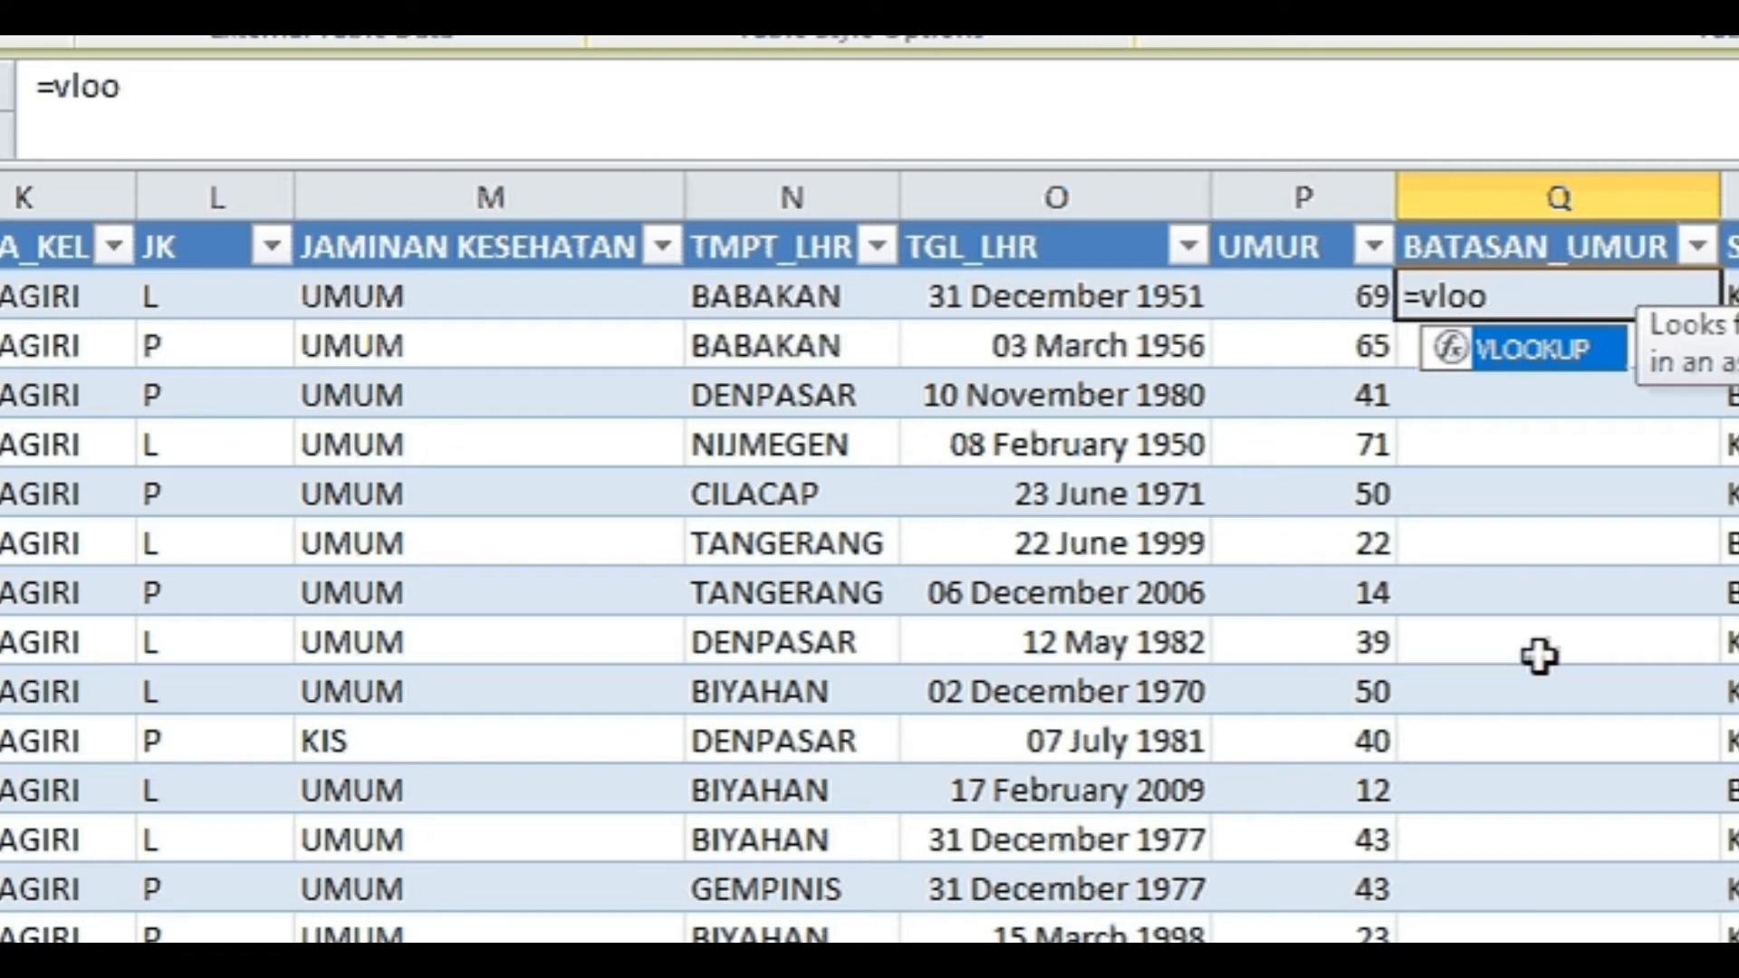
type("kup(")
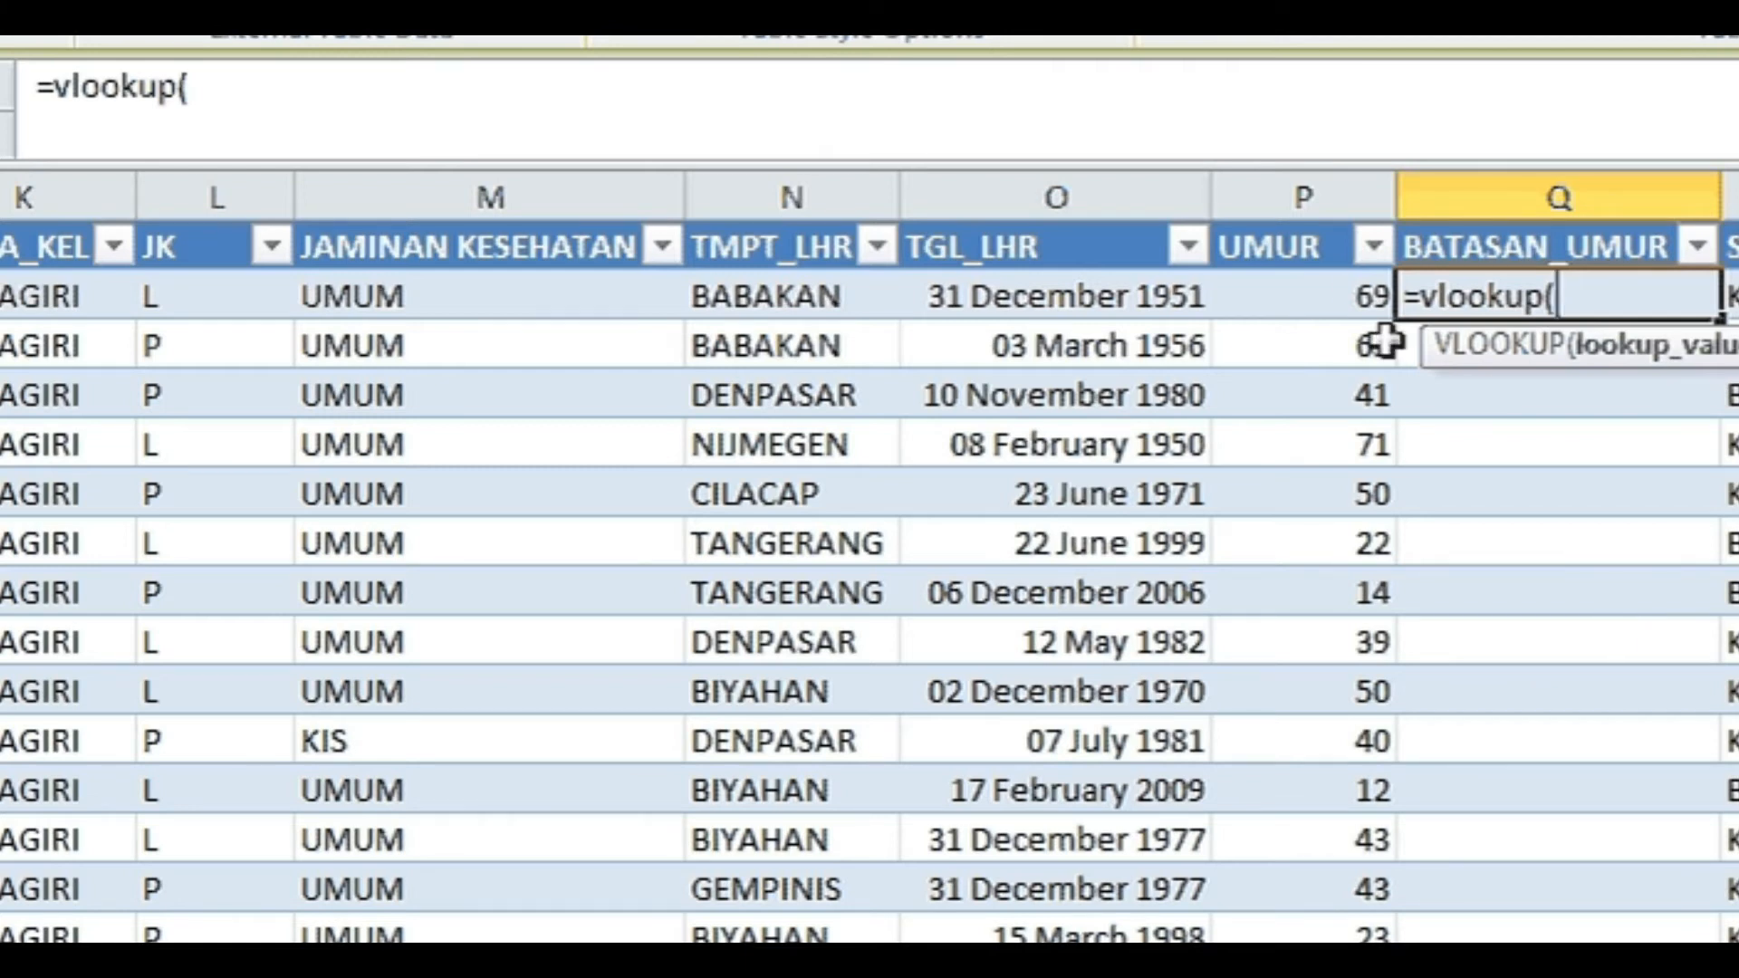
left_click(1355, 288)
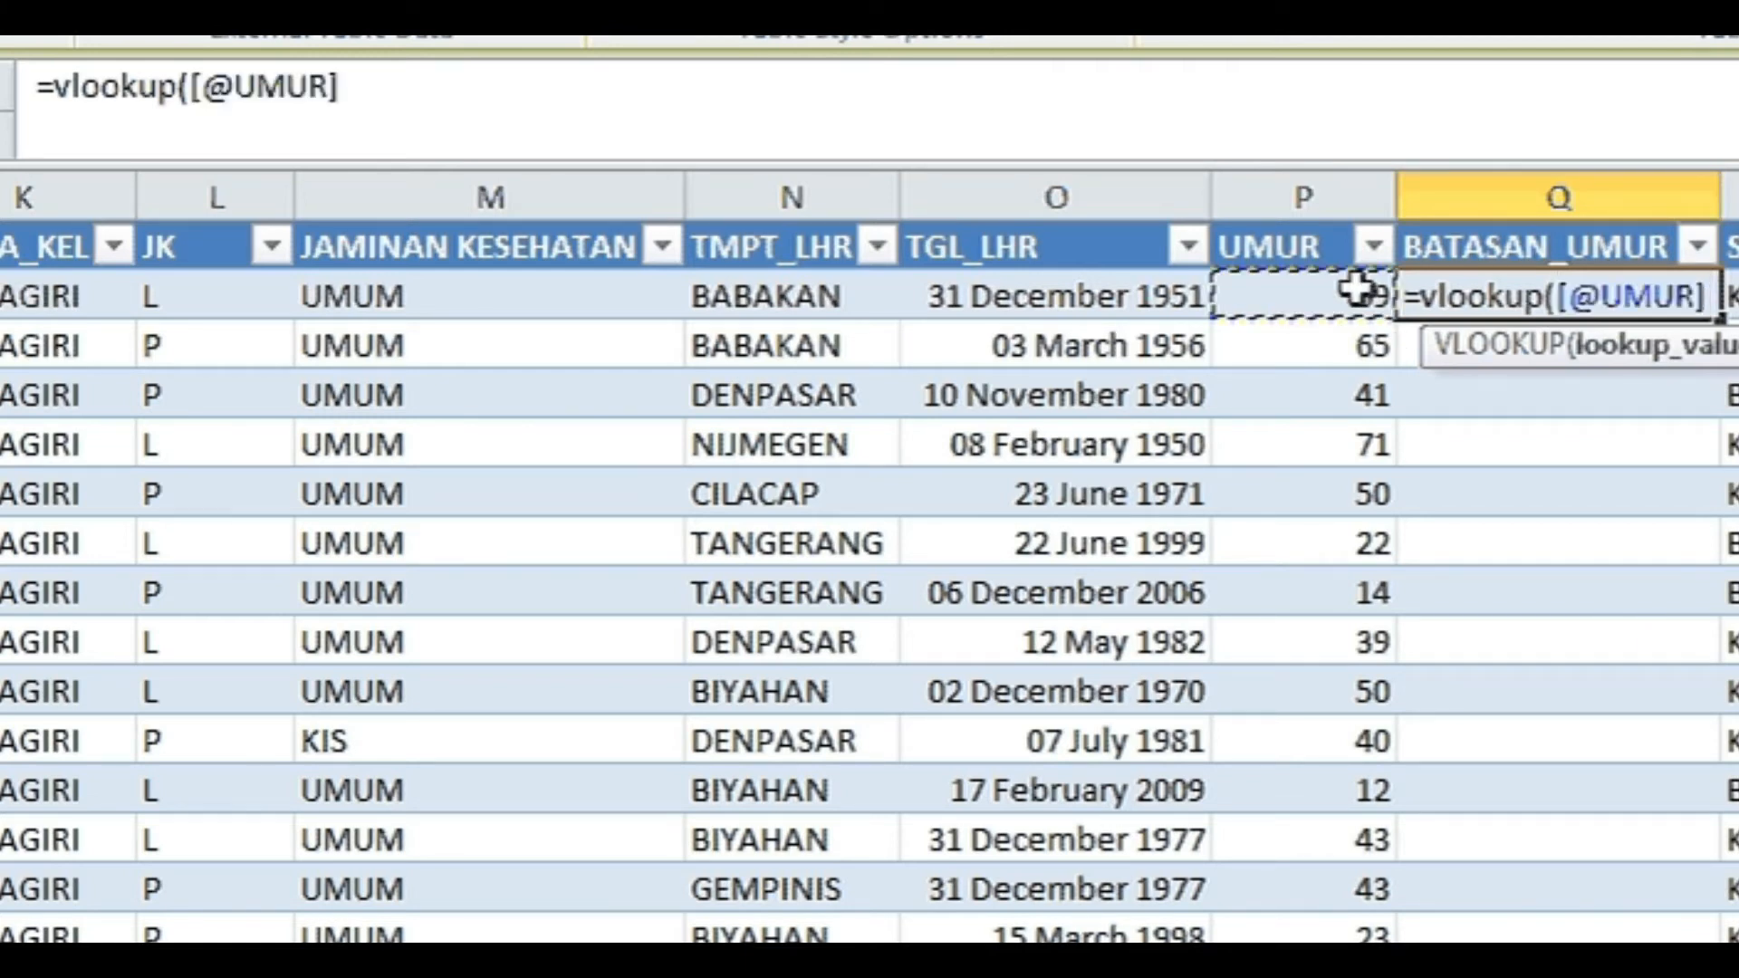
type(";")
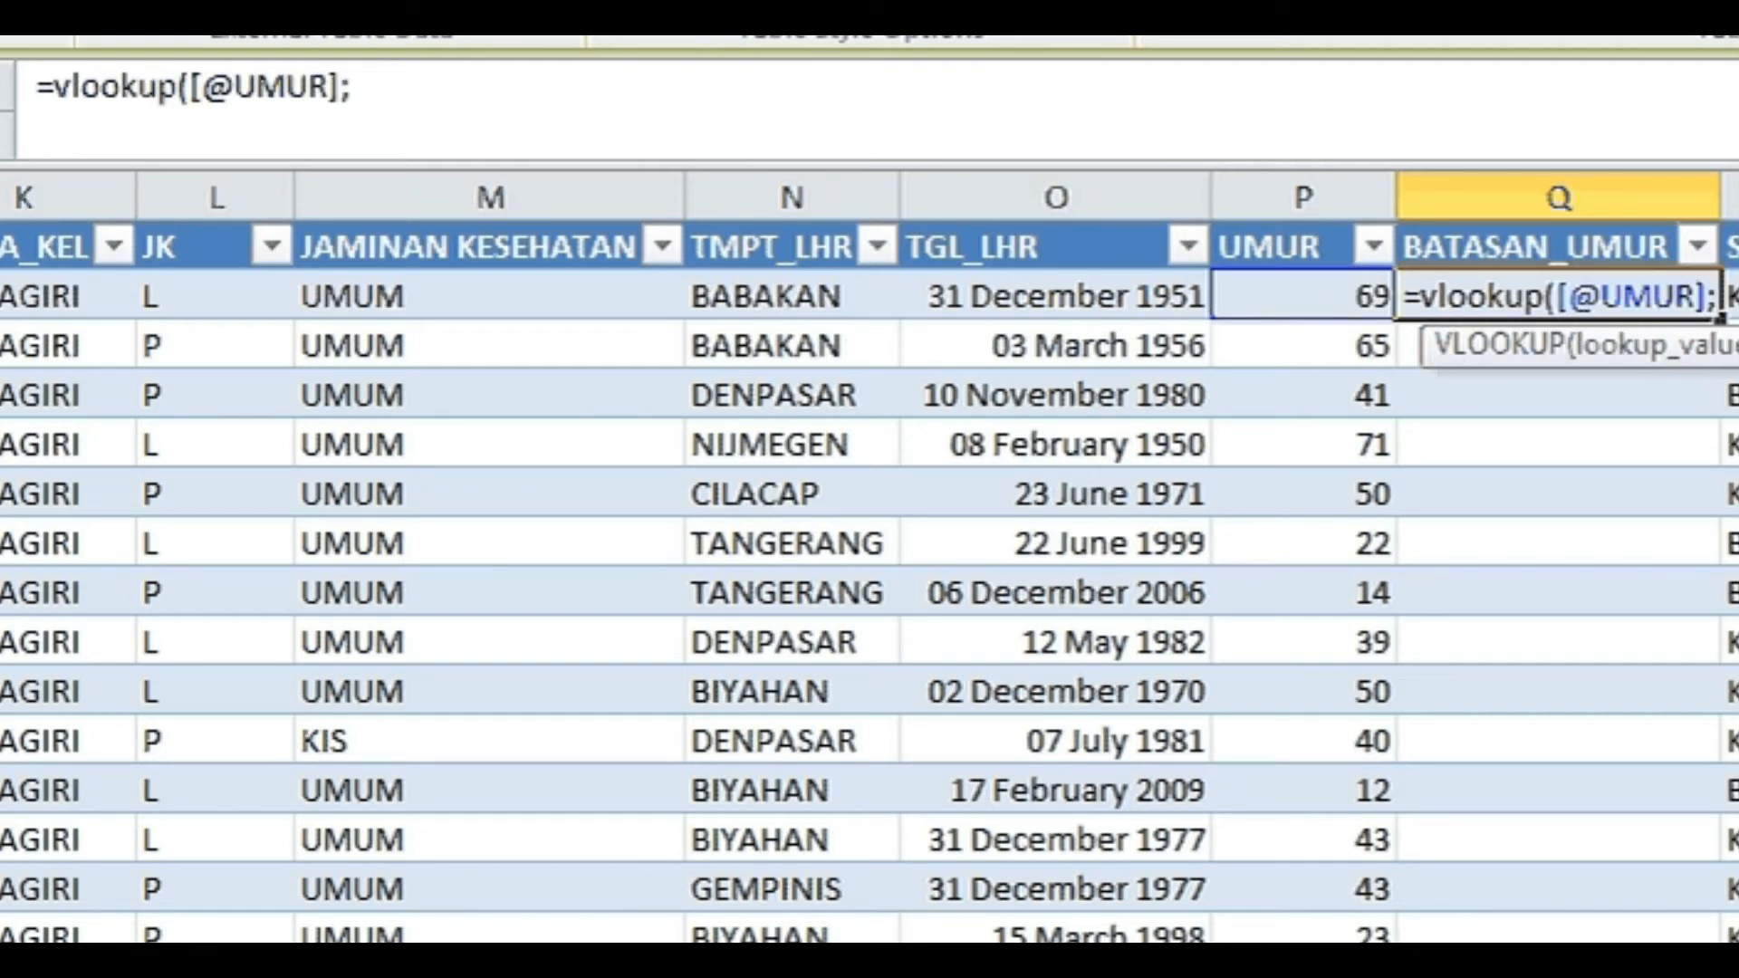
- Complete the VLOOKUP with the whole UMUR and BATASAN UMUR table on Sheet9, column index 2 and FALSE for exact match
left_click(555, 905)
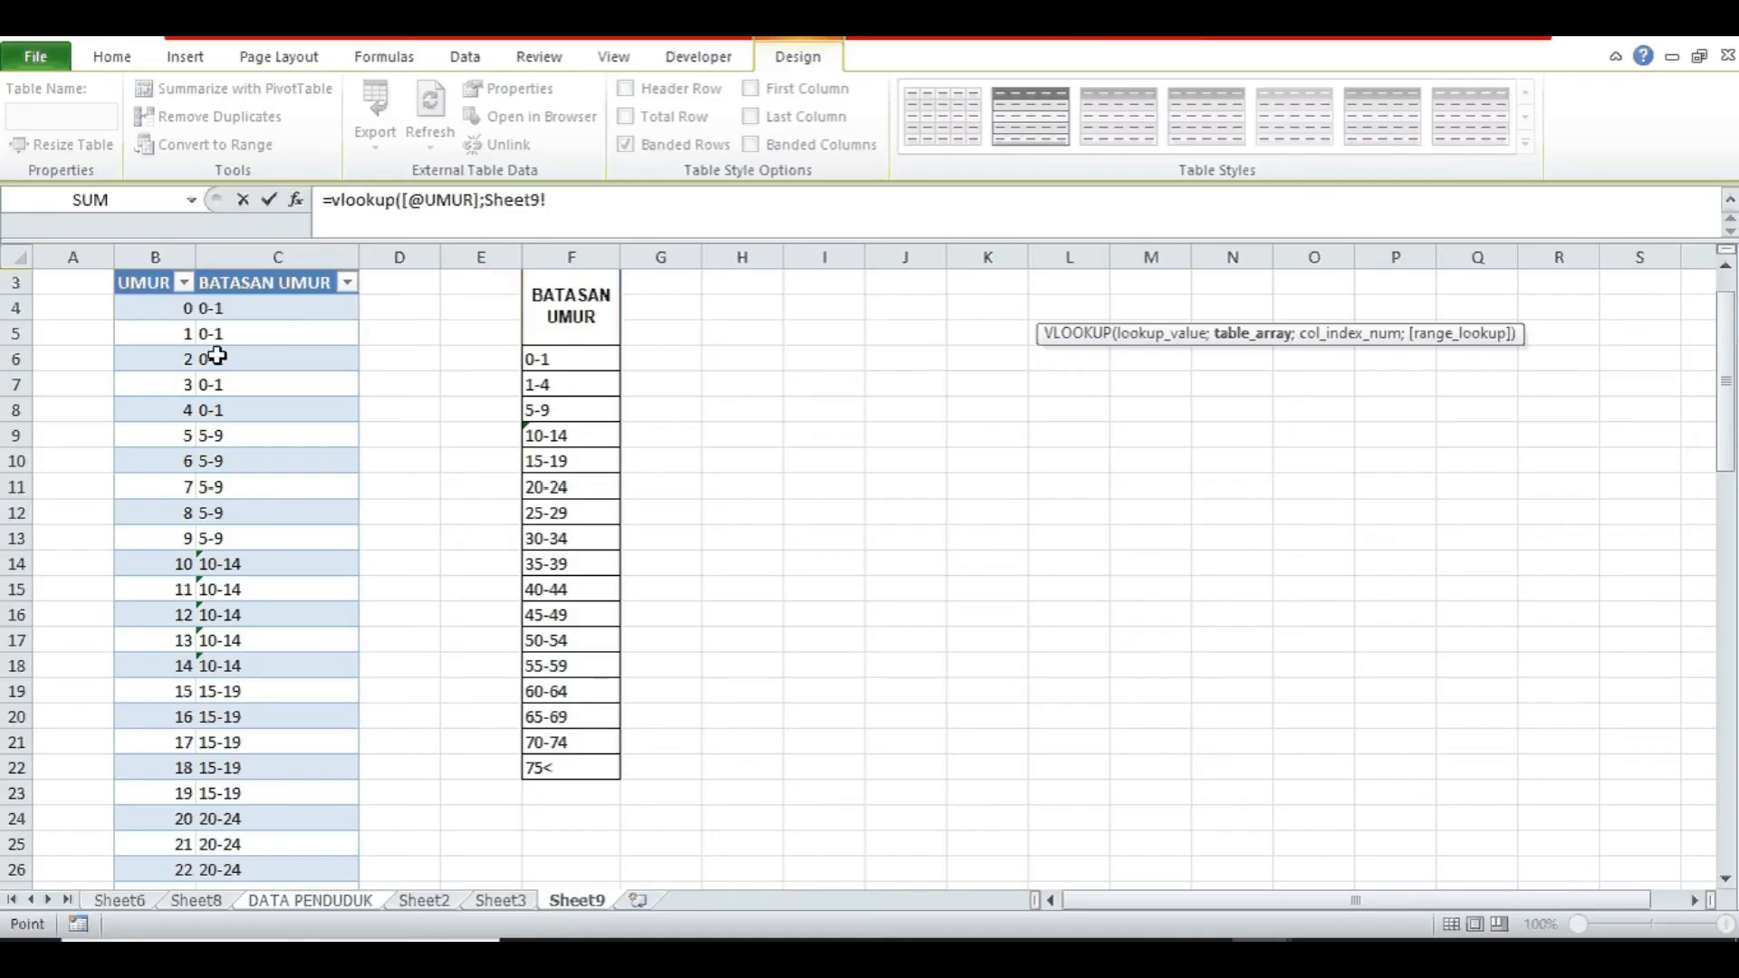
left_click_drag(155, 295, 319, 794)
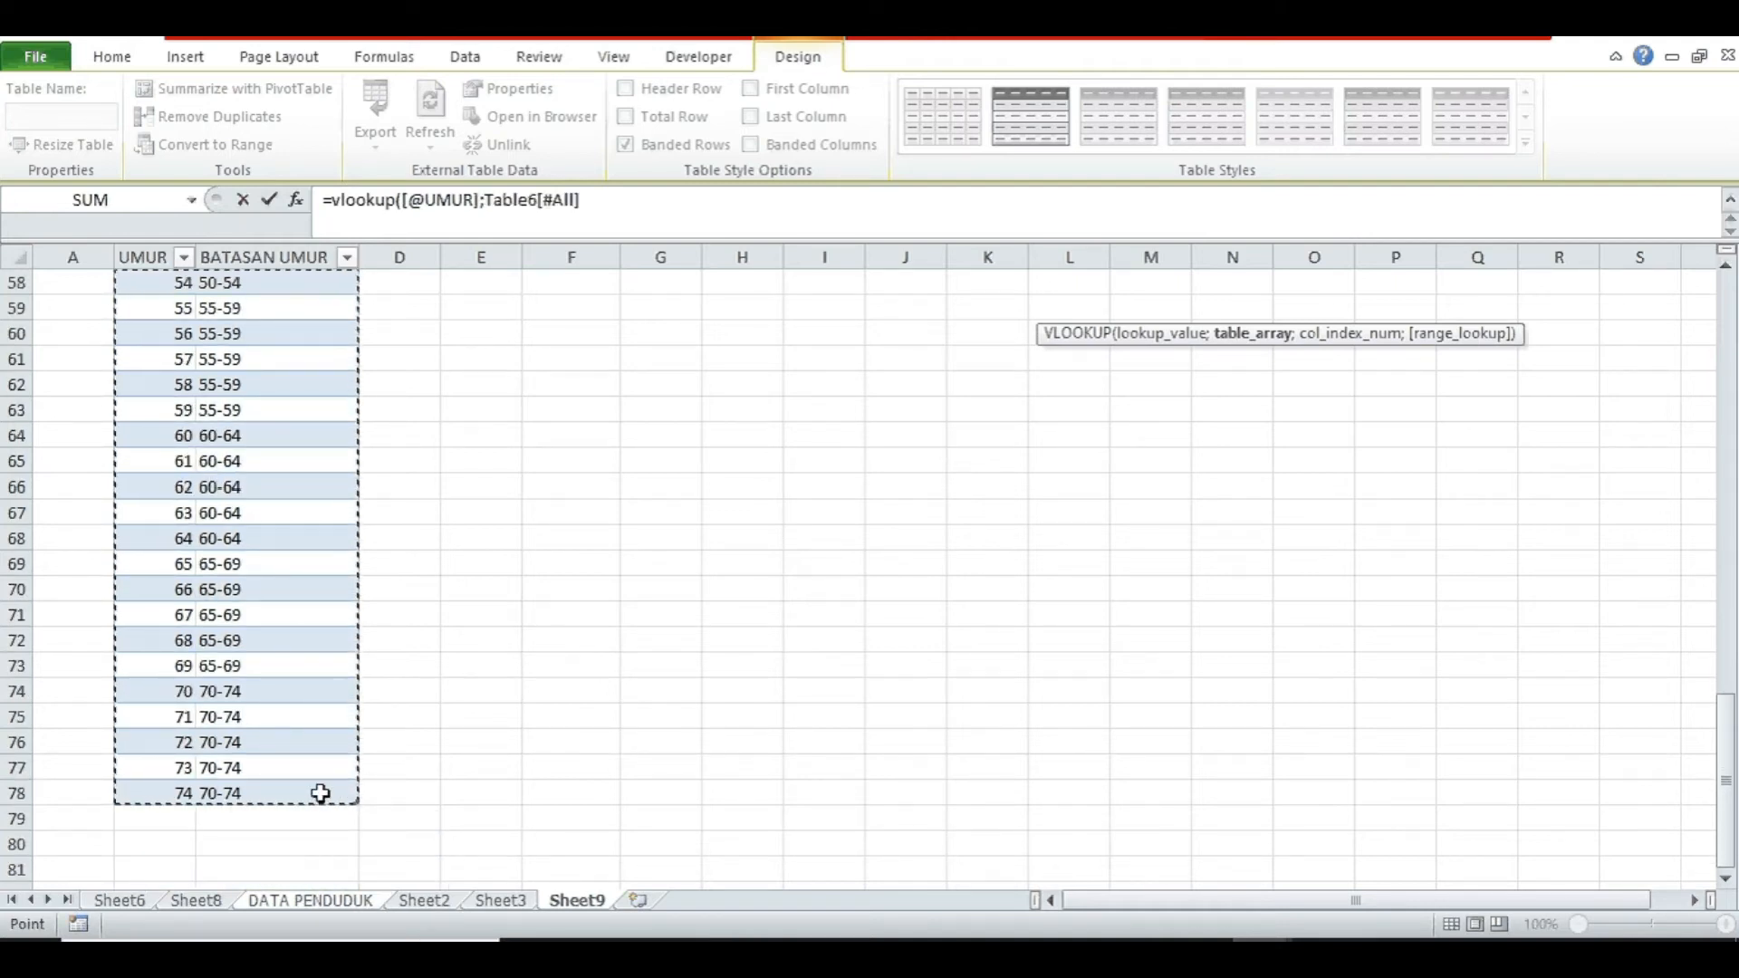
type(";2")
left_click_drag(1725, 781, 1725, 265)
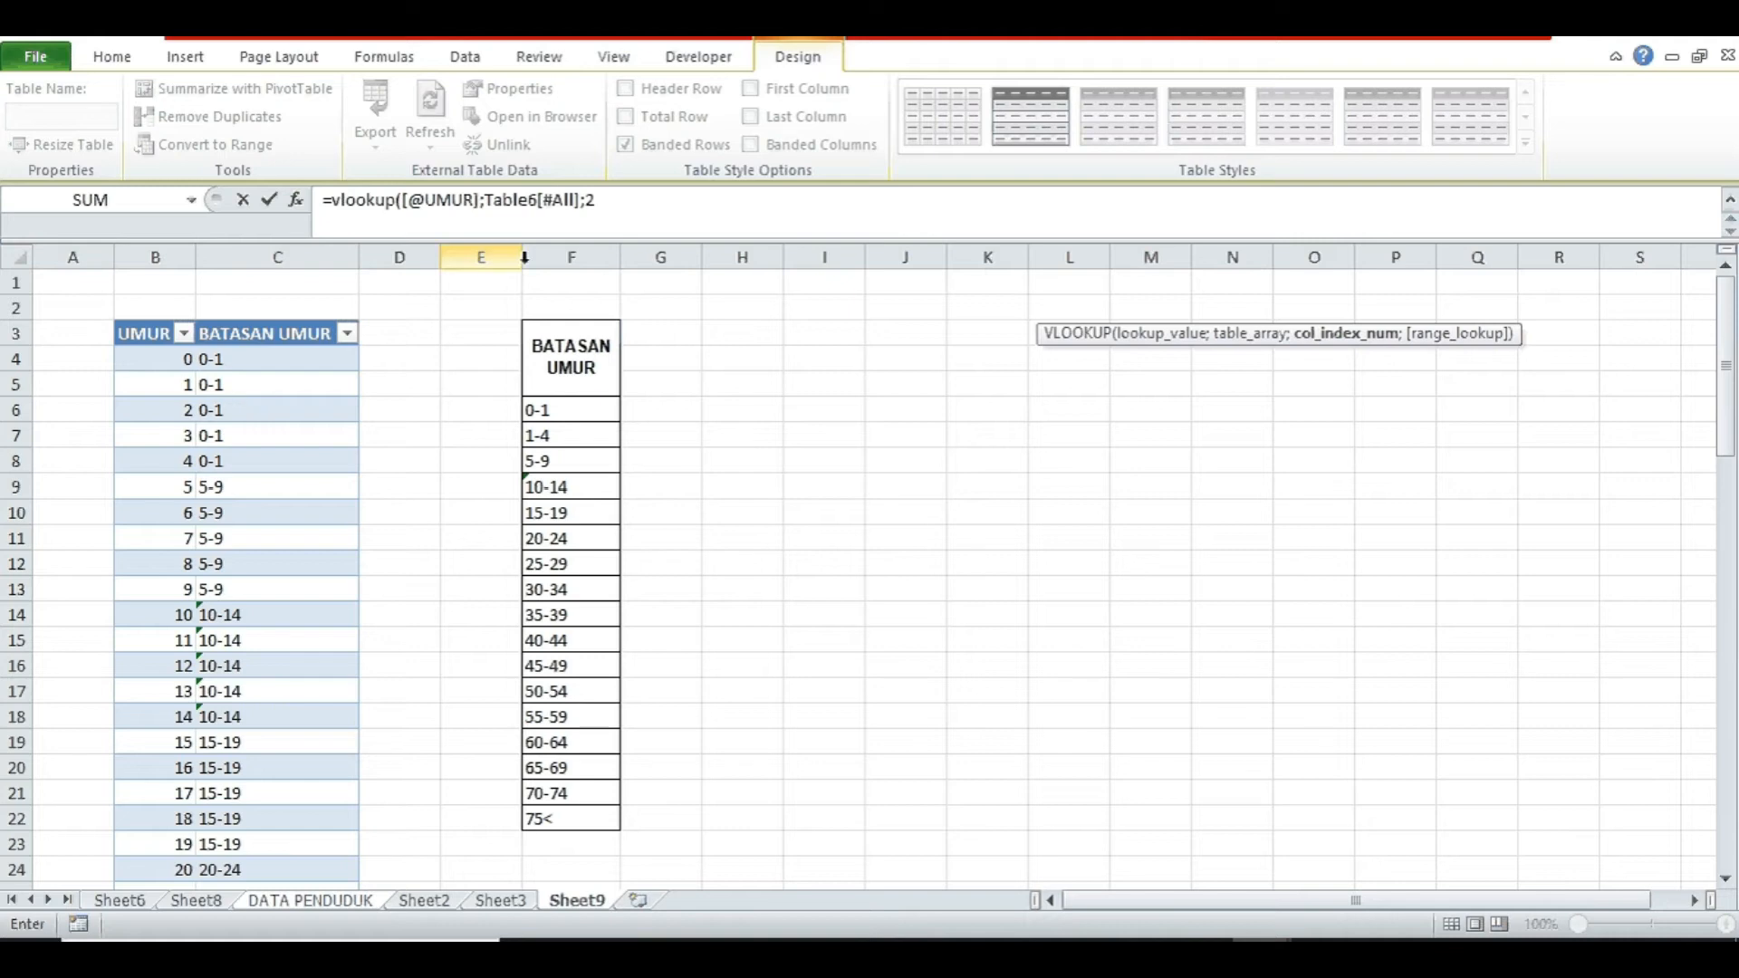
left_click(619, 210)
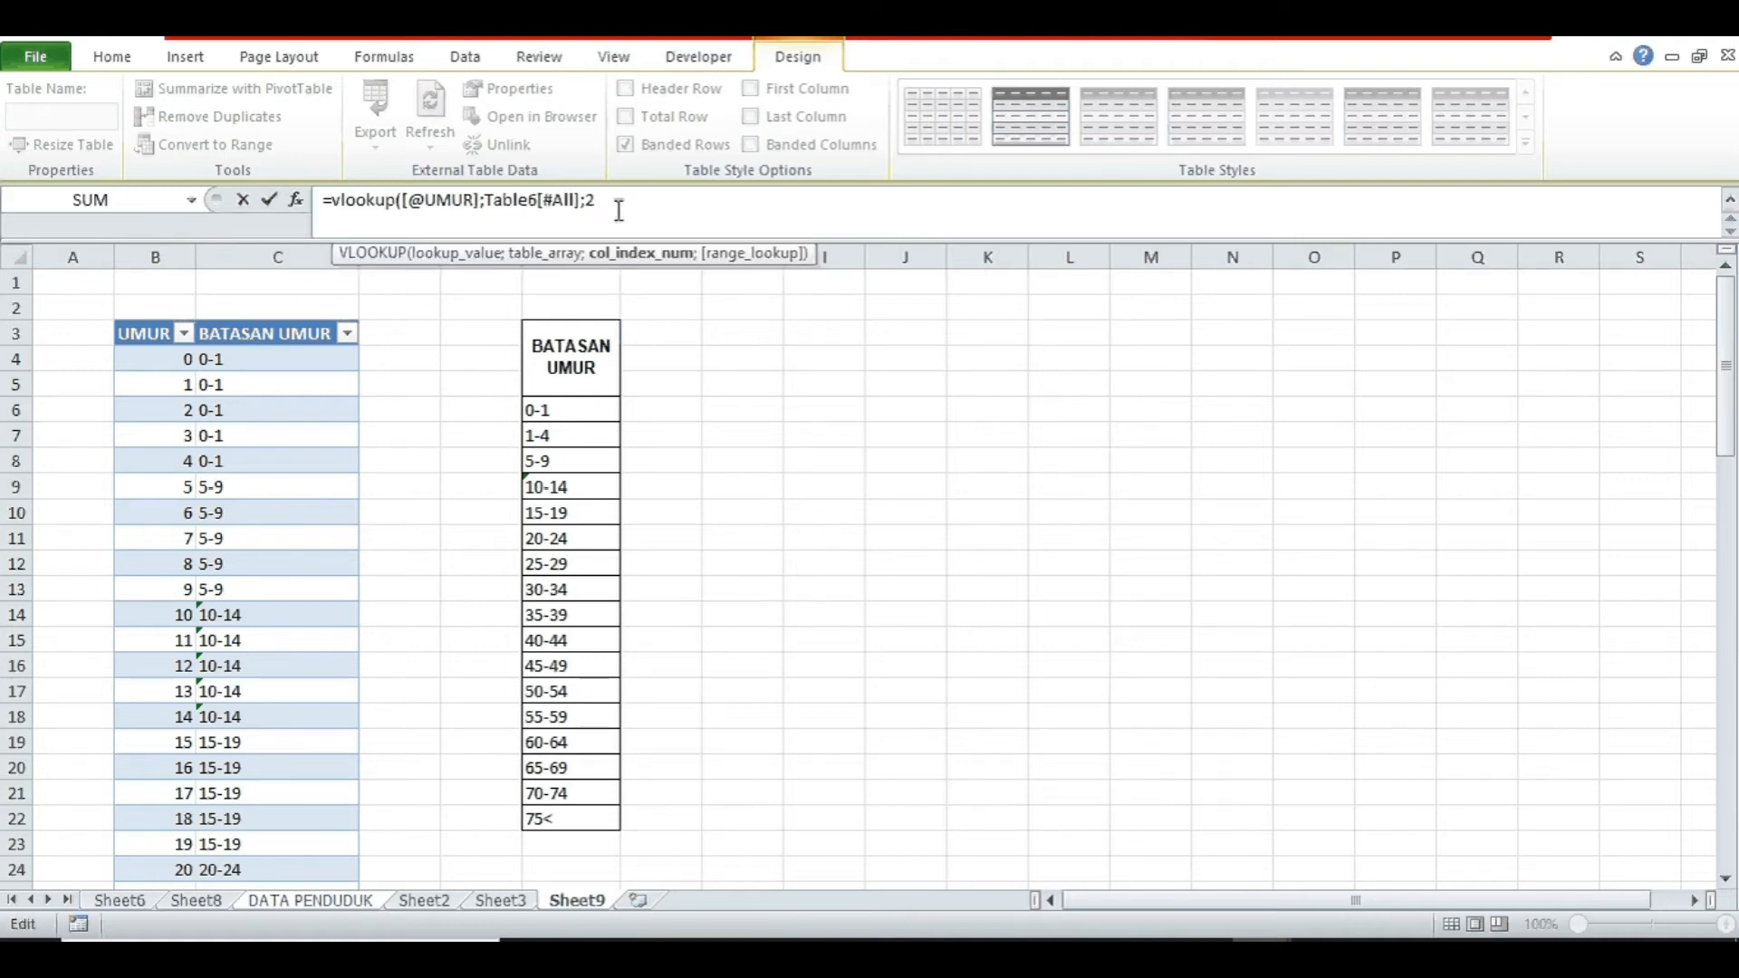
type(";false")
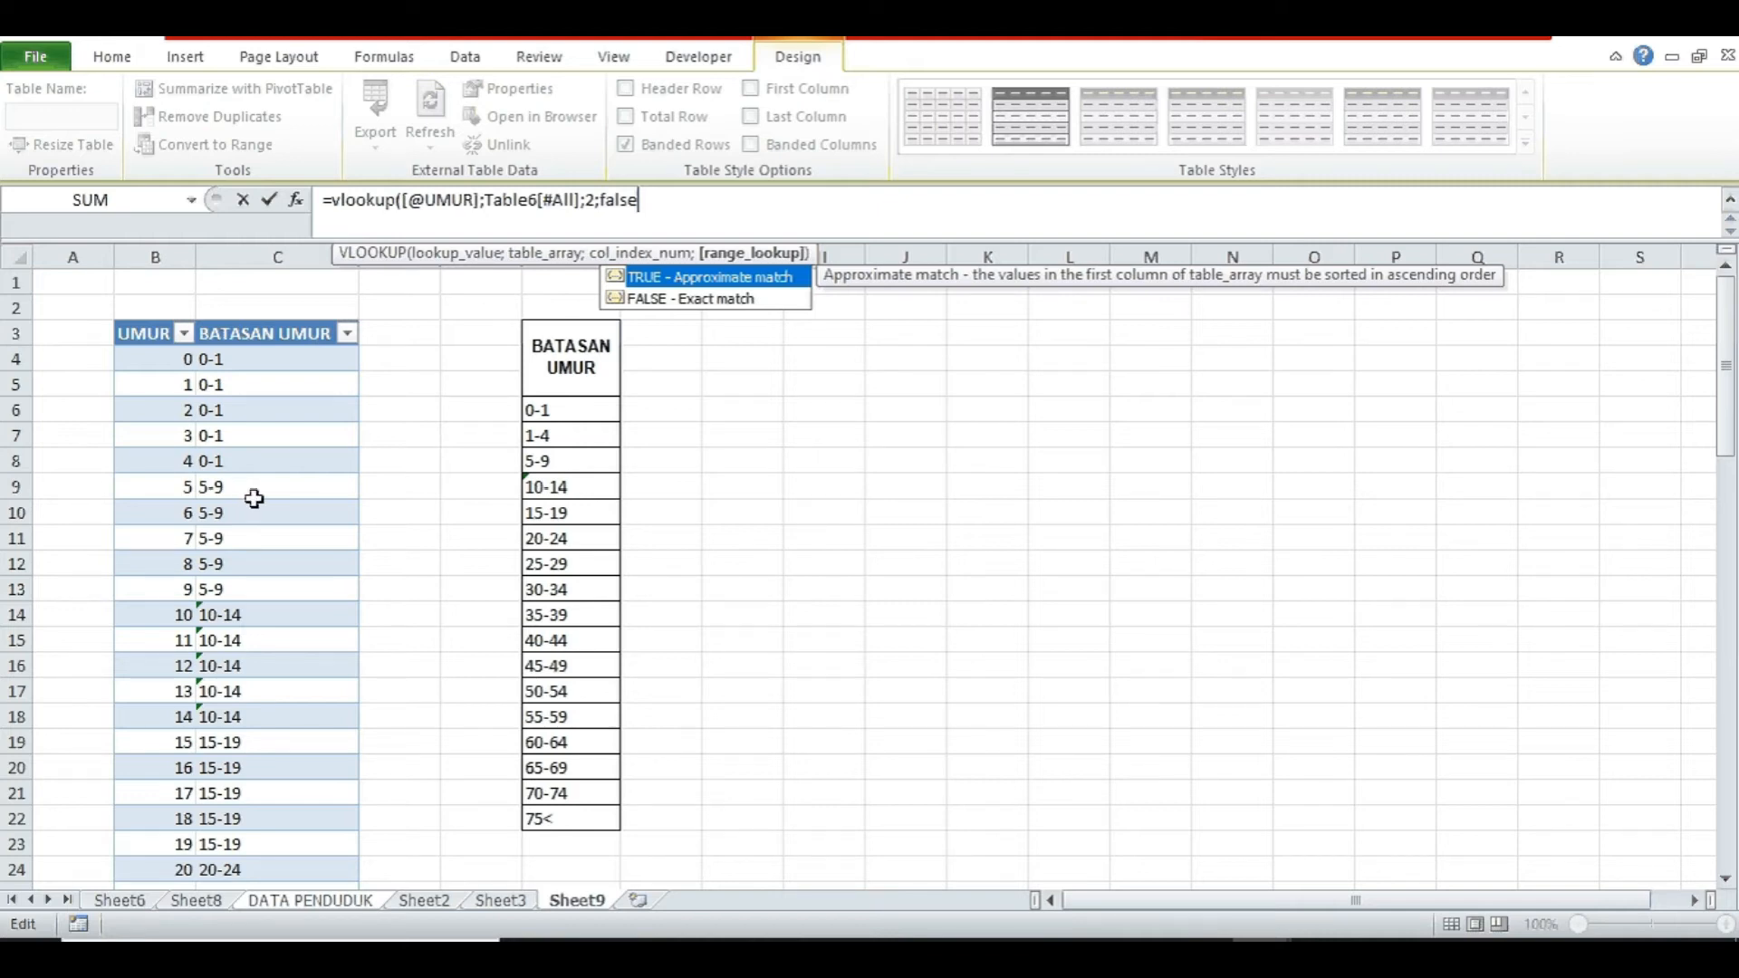
type(")")
key("Return")
key("Up")
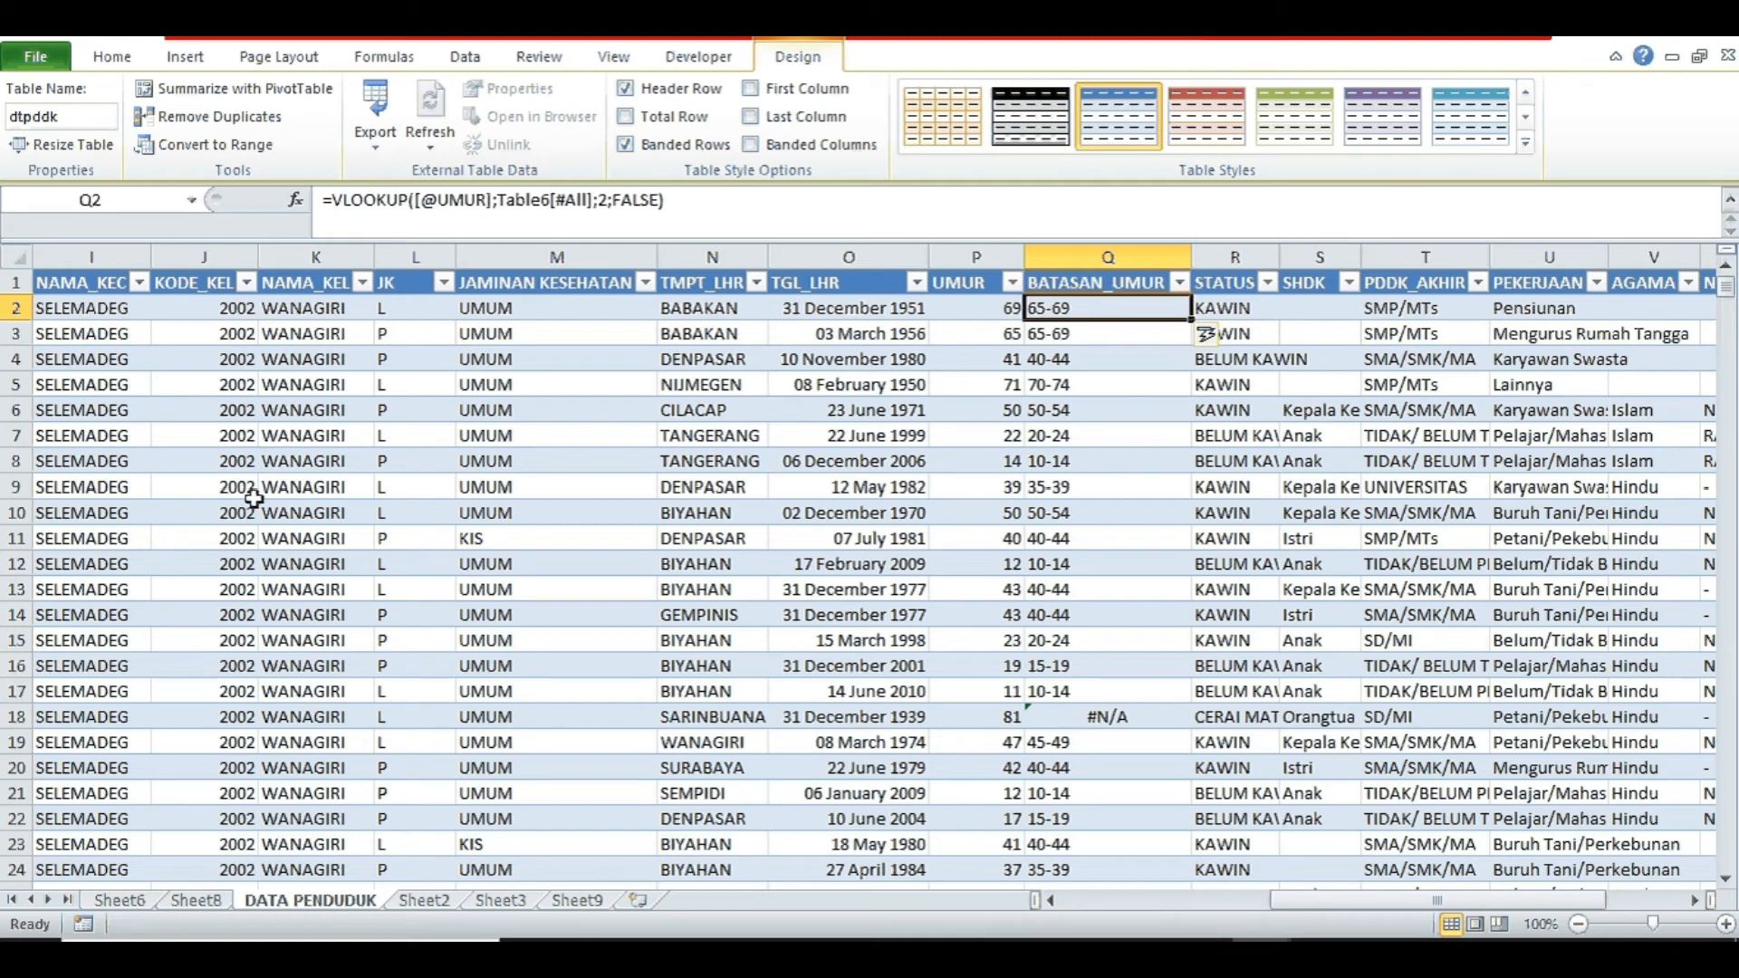
- Examine the BATASAN_UMUR results down to row 18 and compare that row's result with its UMUR
key("Down")
key("Down")
key("Down")
key("Down")
key("Down")
key("Down")
key("Down")
key("Down")
key("Down")
key("Down")
key("Down")
key("Down")
key("Down")
key("Down")
key("Down")
key("Down")
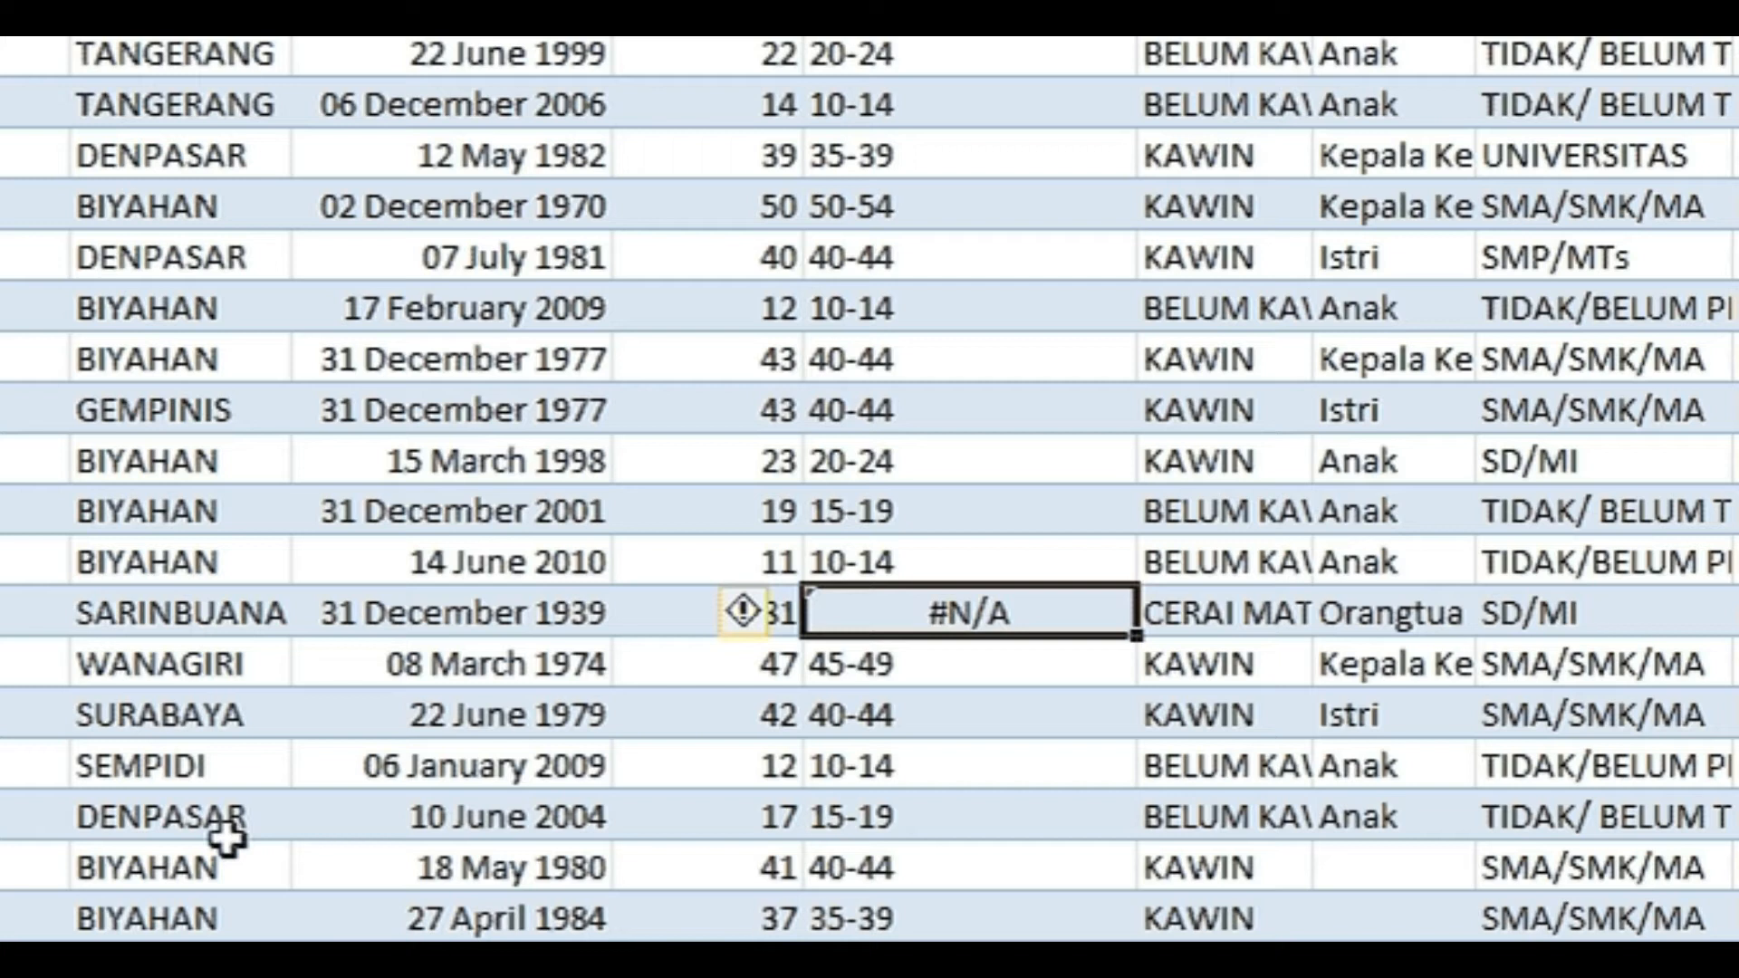
key("Left")
key("Right")
key("Left")
key("Down")
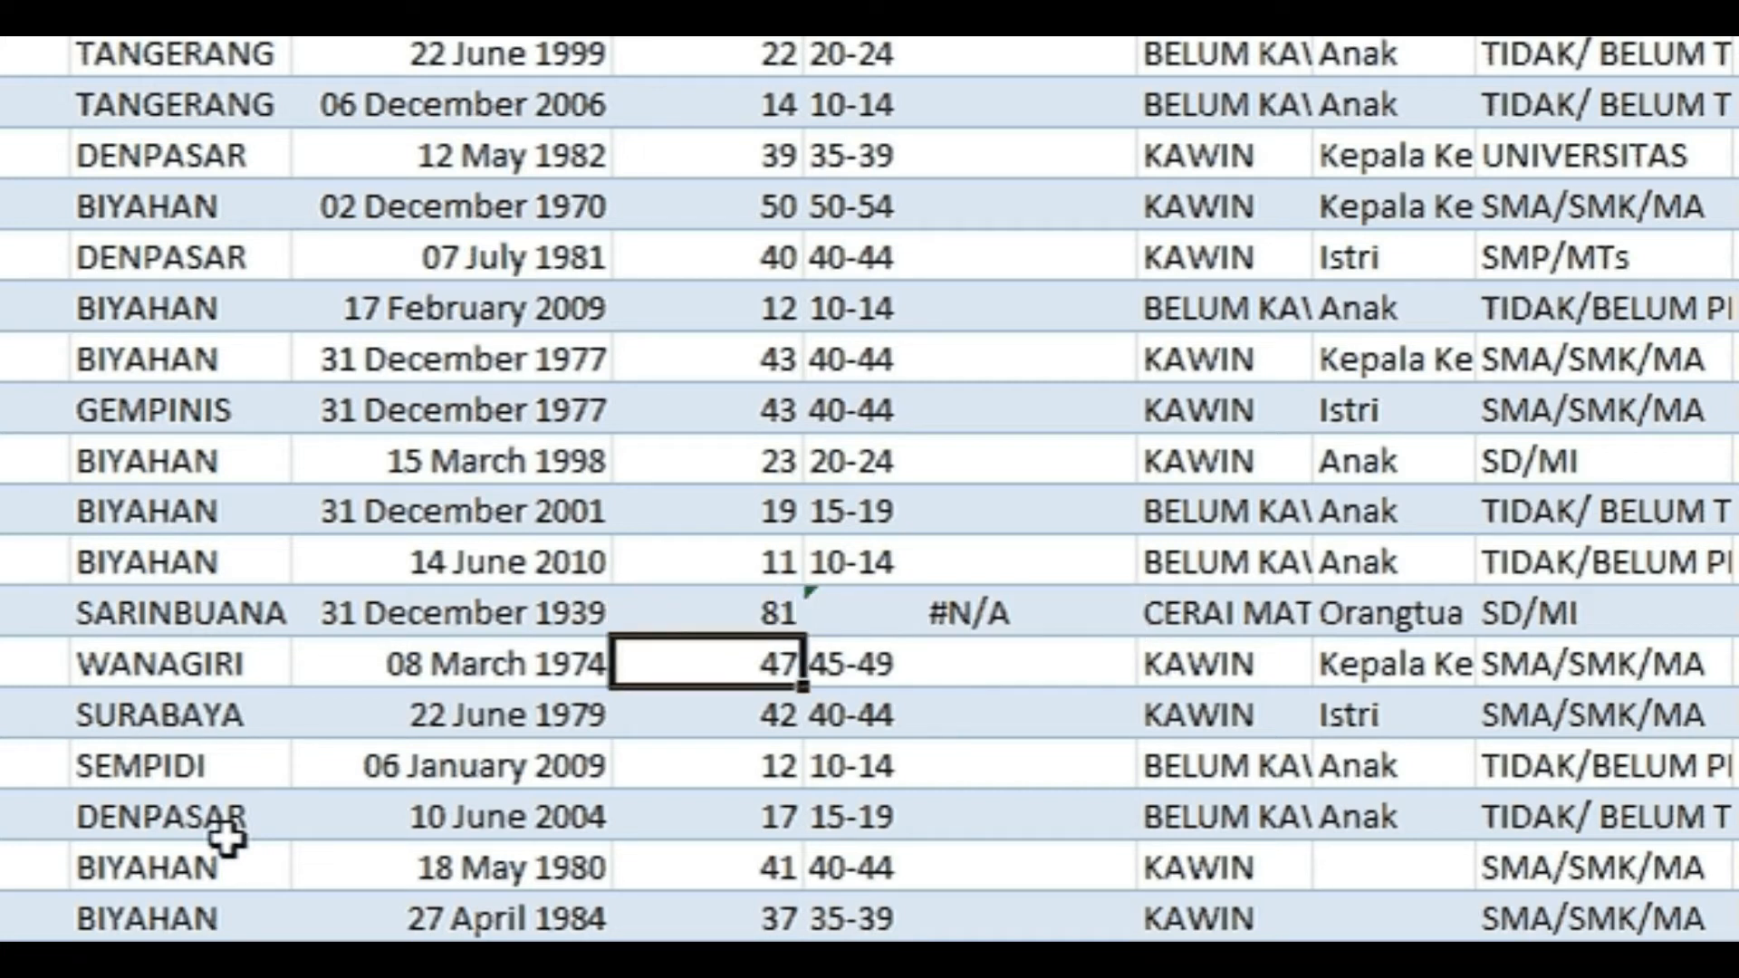
key("Up")
key("Right")
- Wrap the VLOOKUP in cell Q2 in an ISNA check as the logical test of an IF function
key("Up")
key("Up")
key("Up")
key("Up")
key("Up")
key("Up")
key("ctrl+Up")
key("Down")
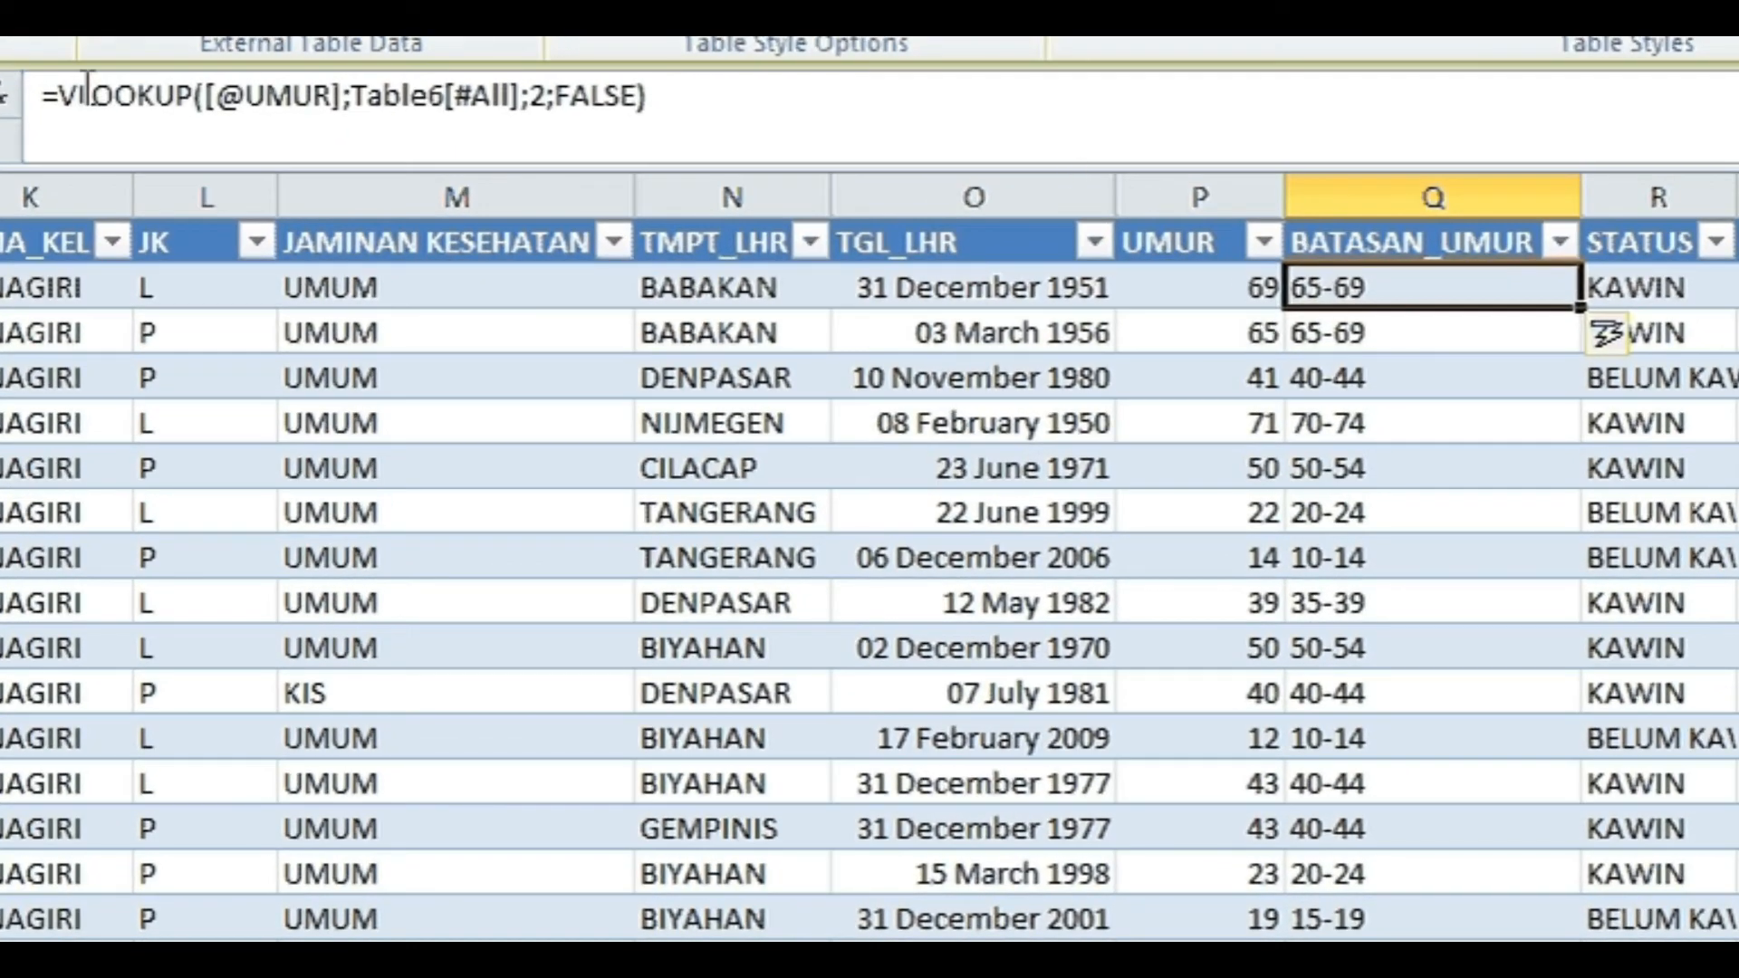
left_click(57, 92)
type("if")
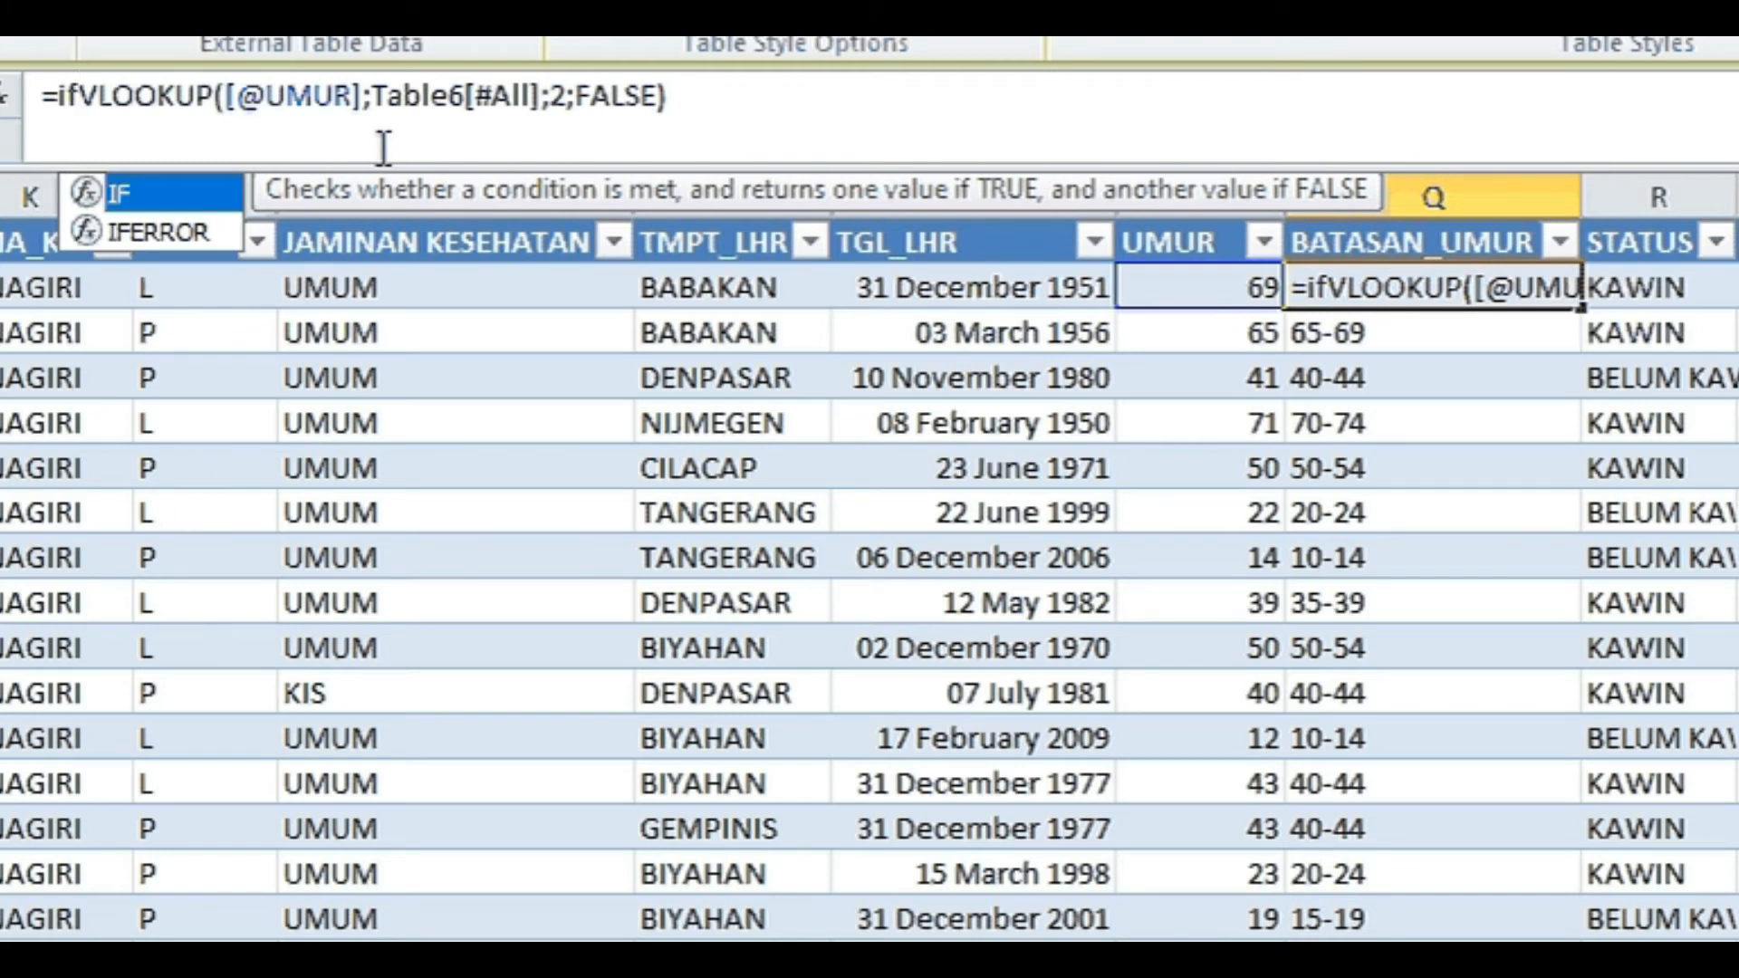
type("(is")
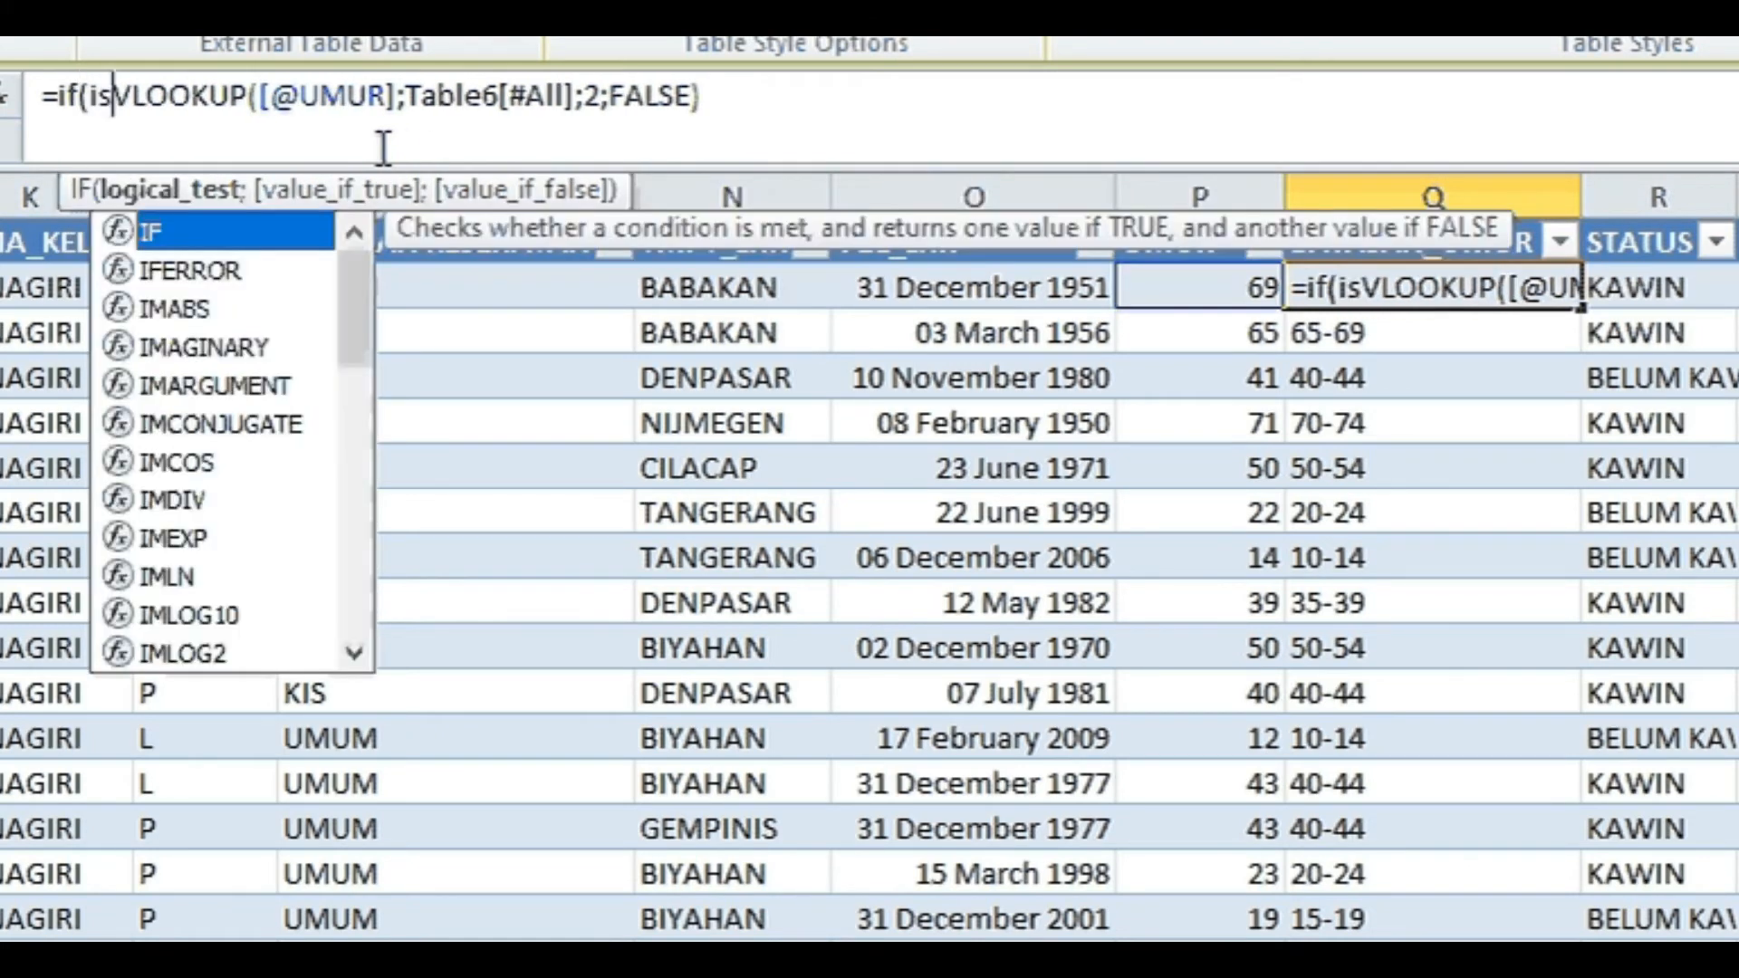
type("na")
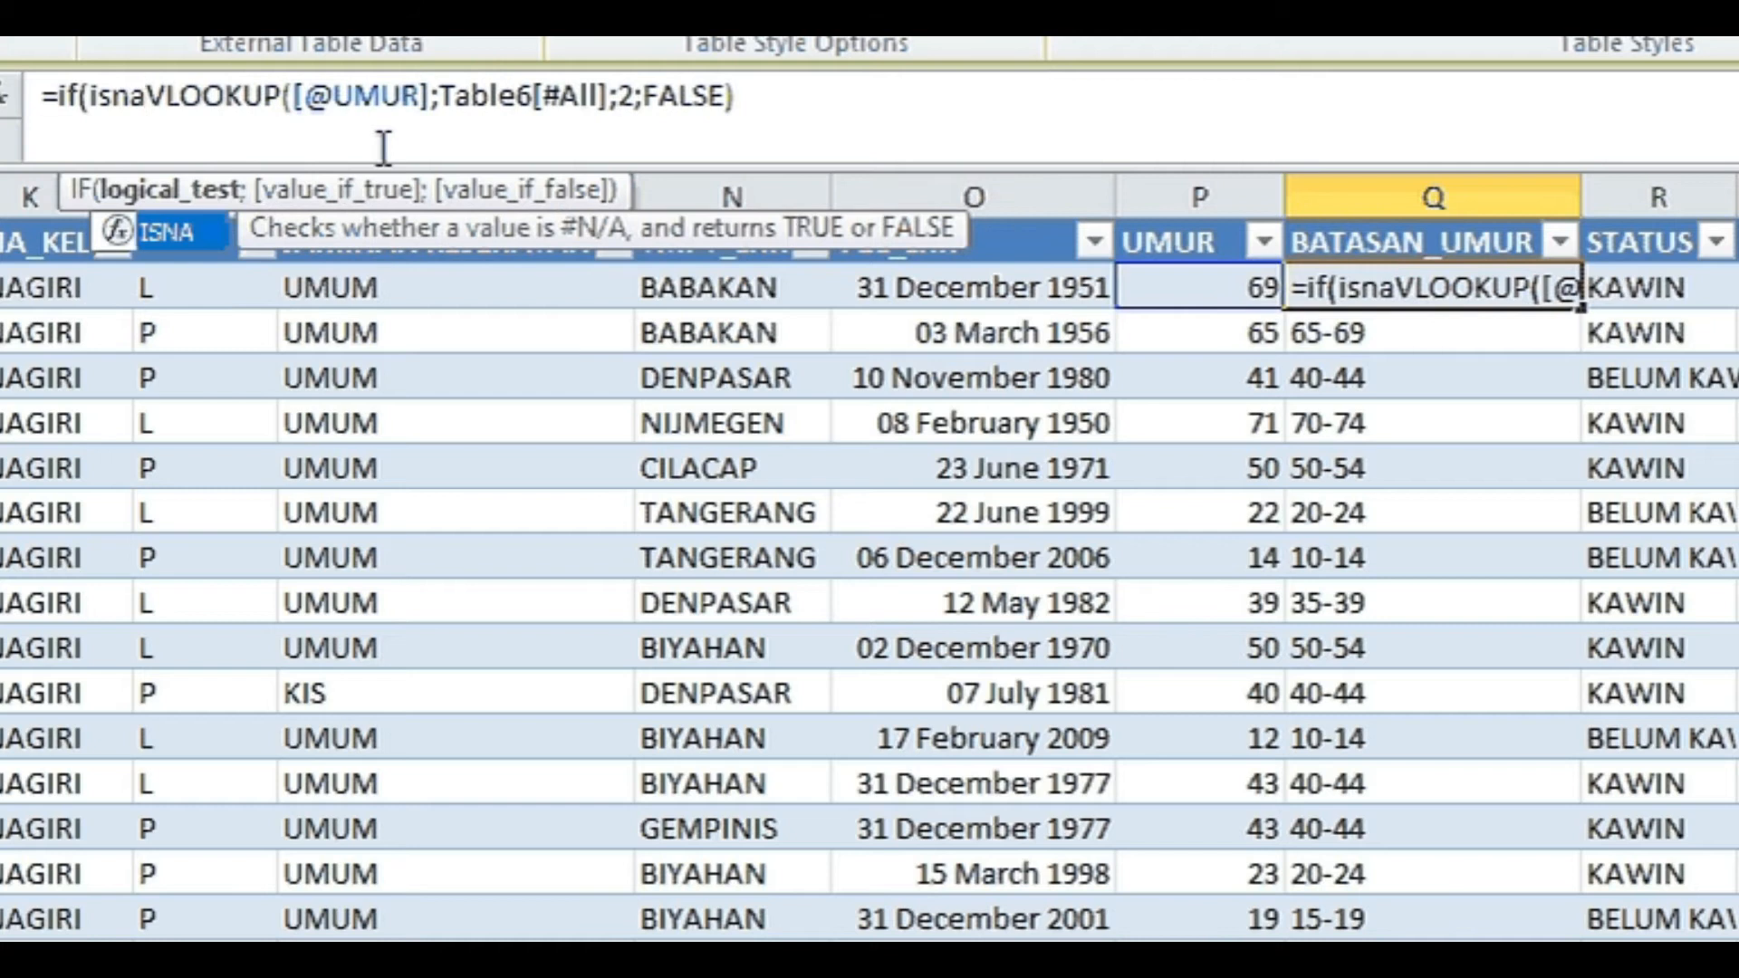
type("(")
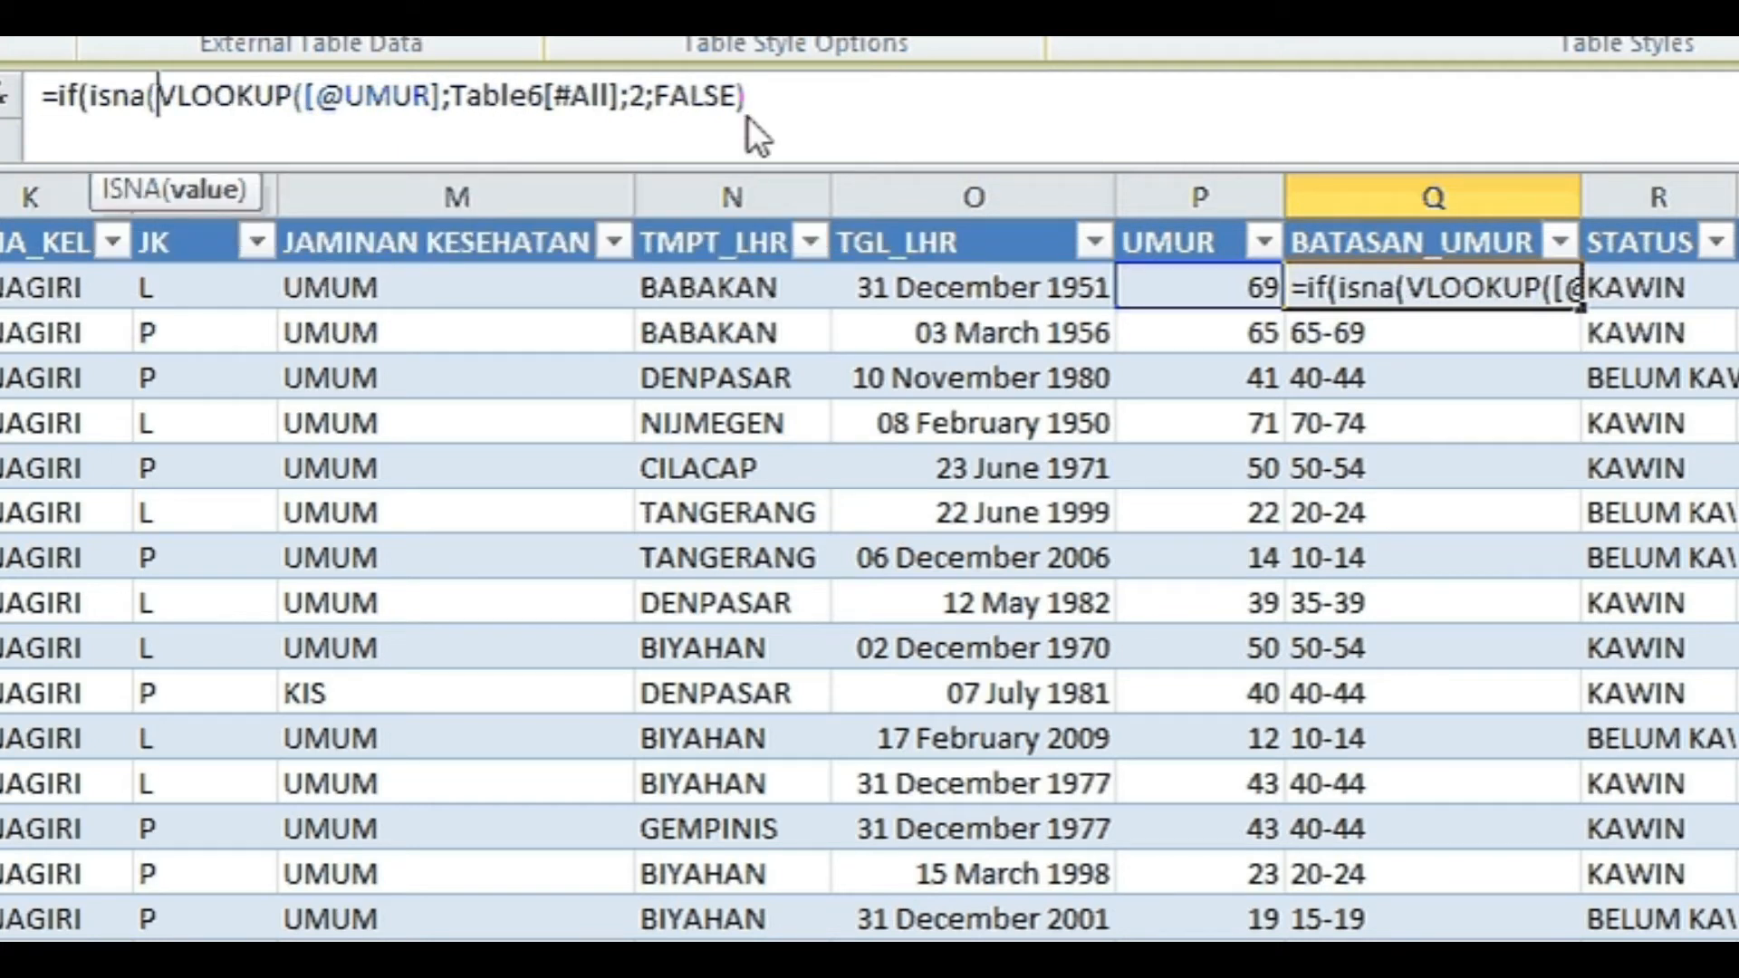
left_click_drag(754, 100, 165, 99)
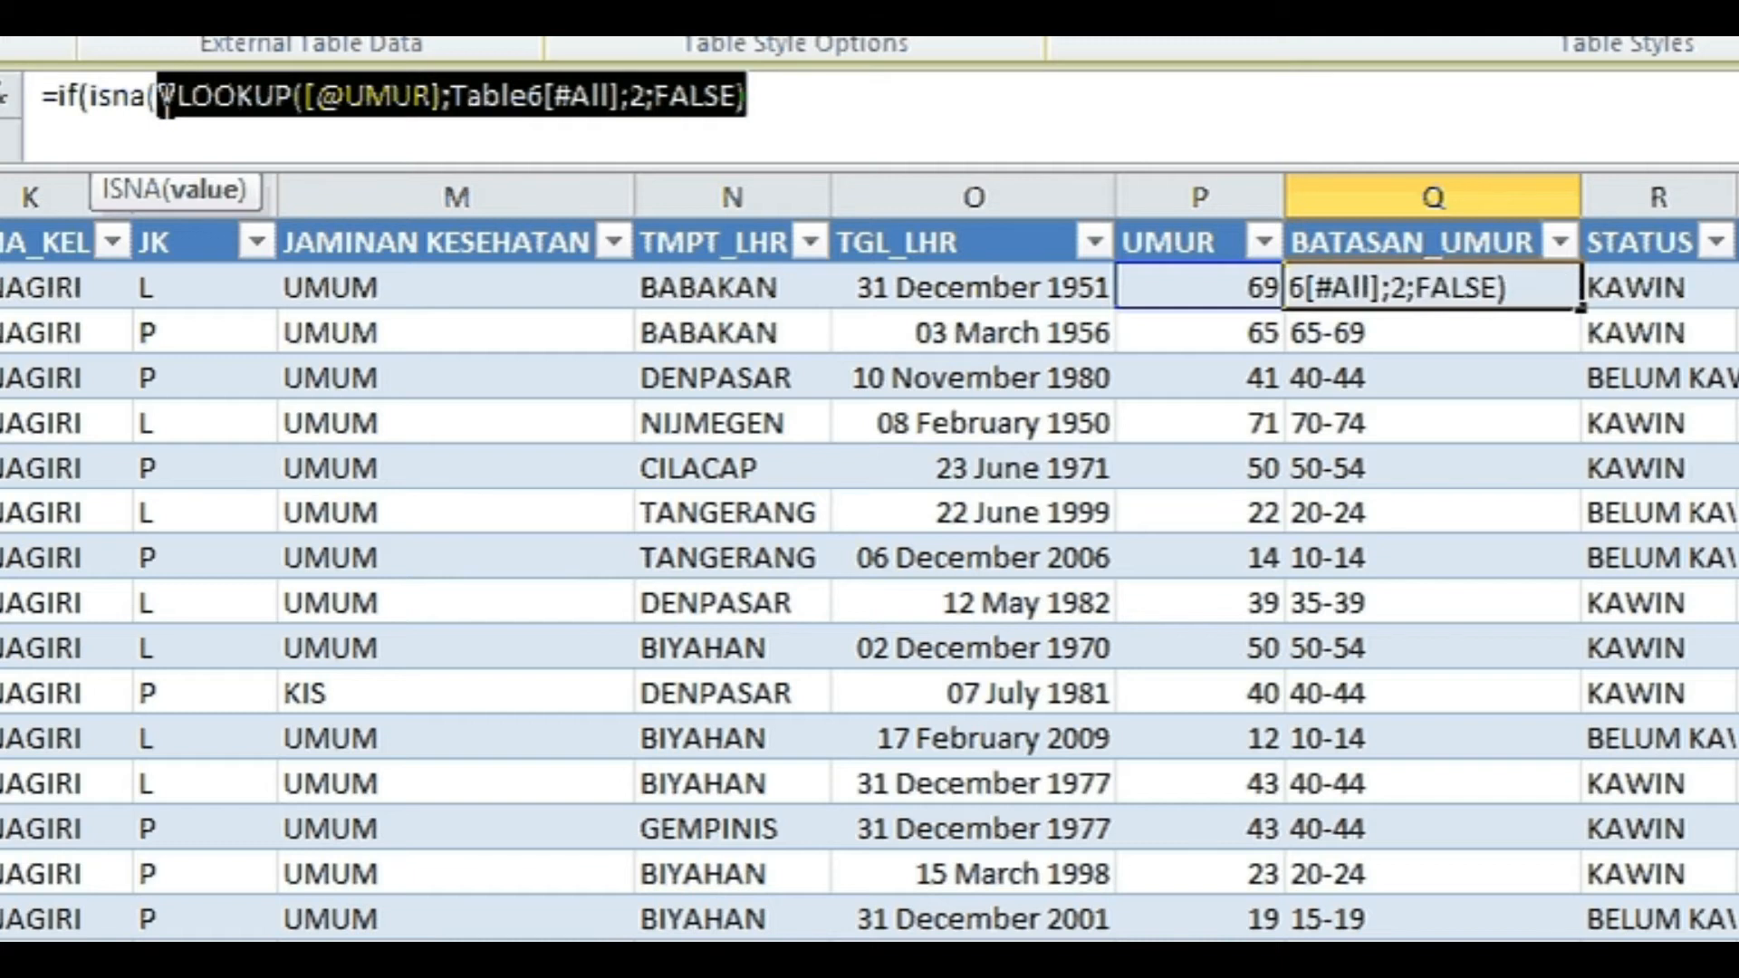
left_click(838, 106)
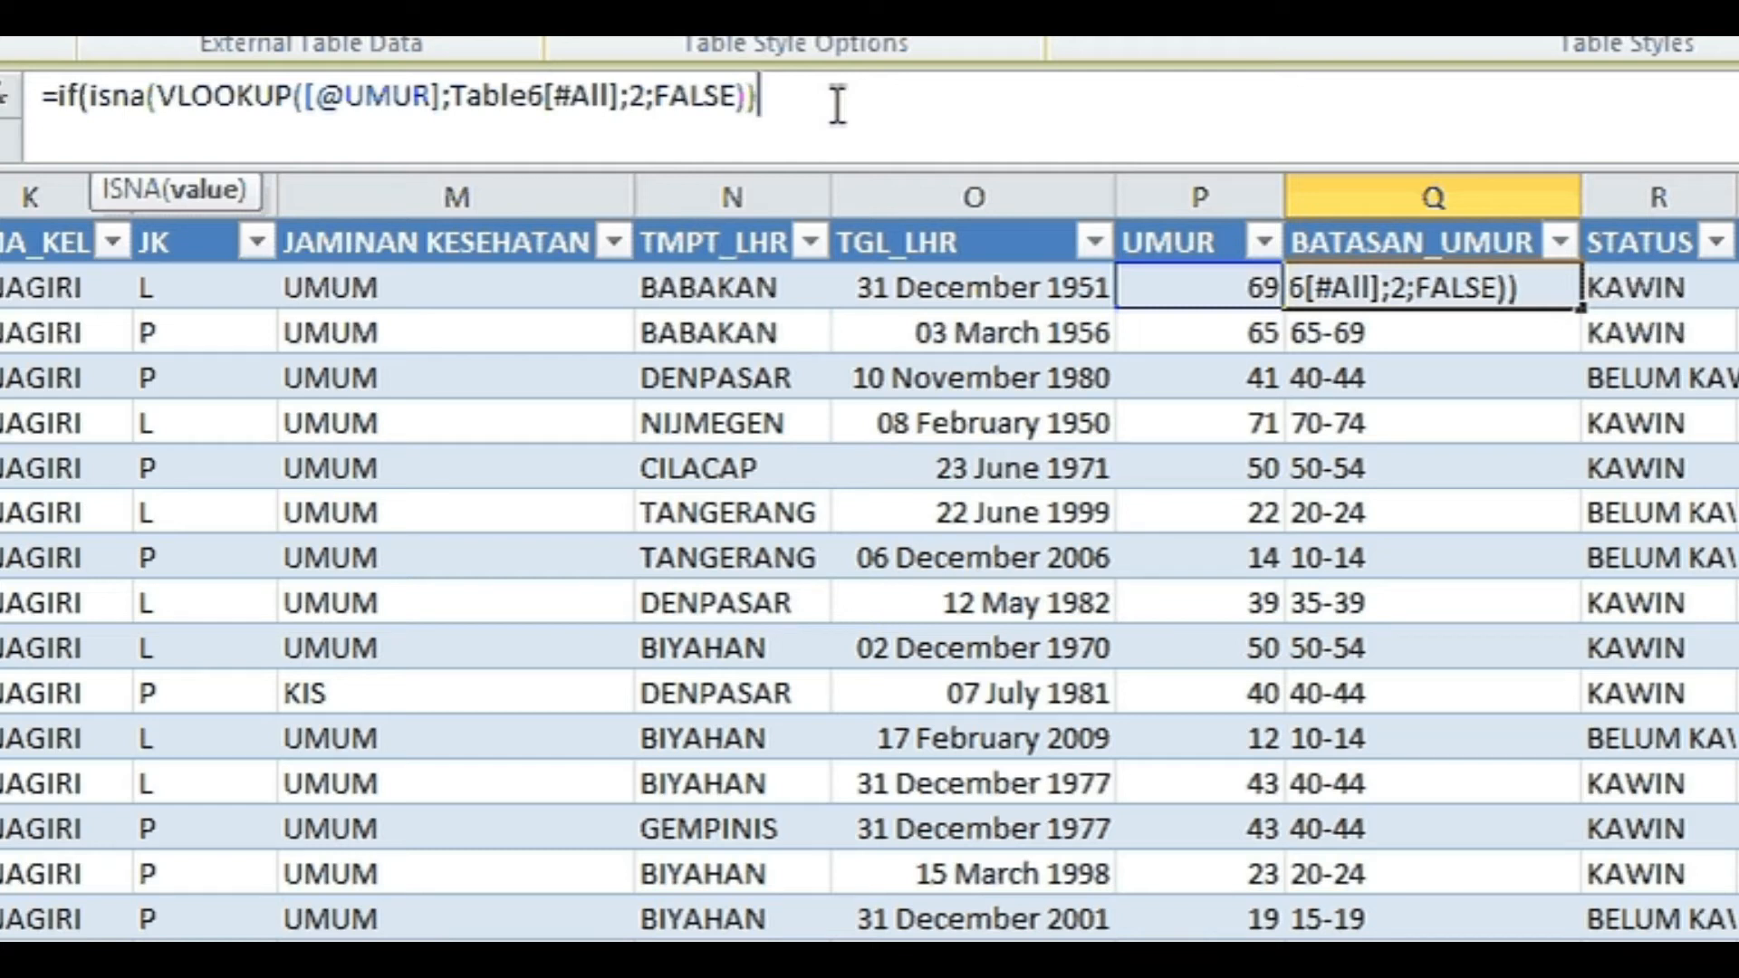
type(");")
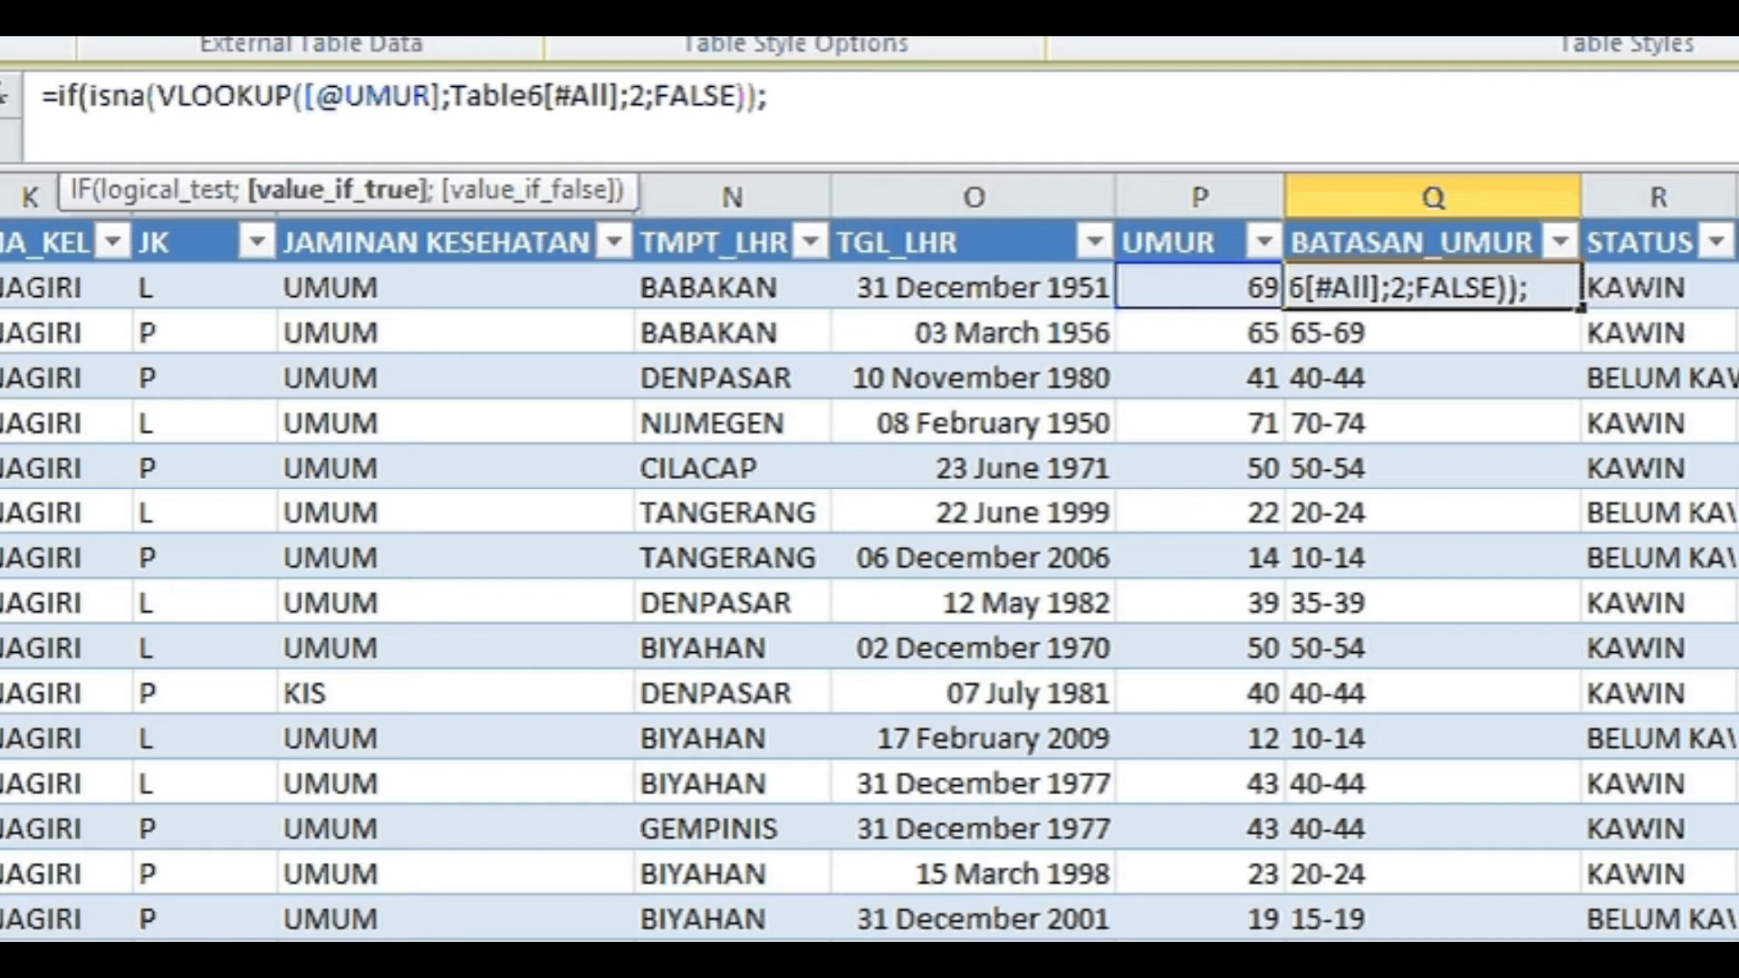
key("ctrl+Page_Down")
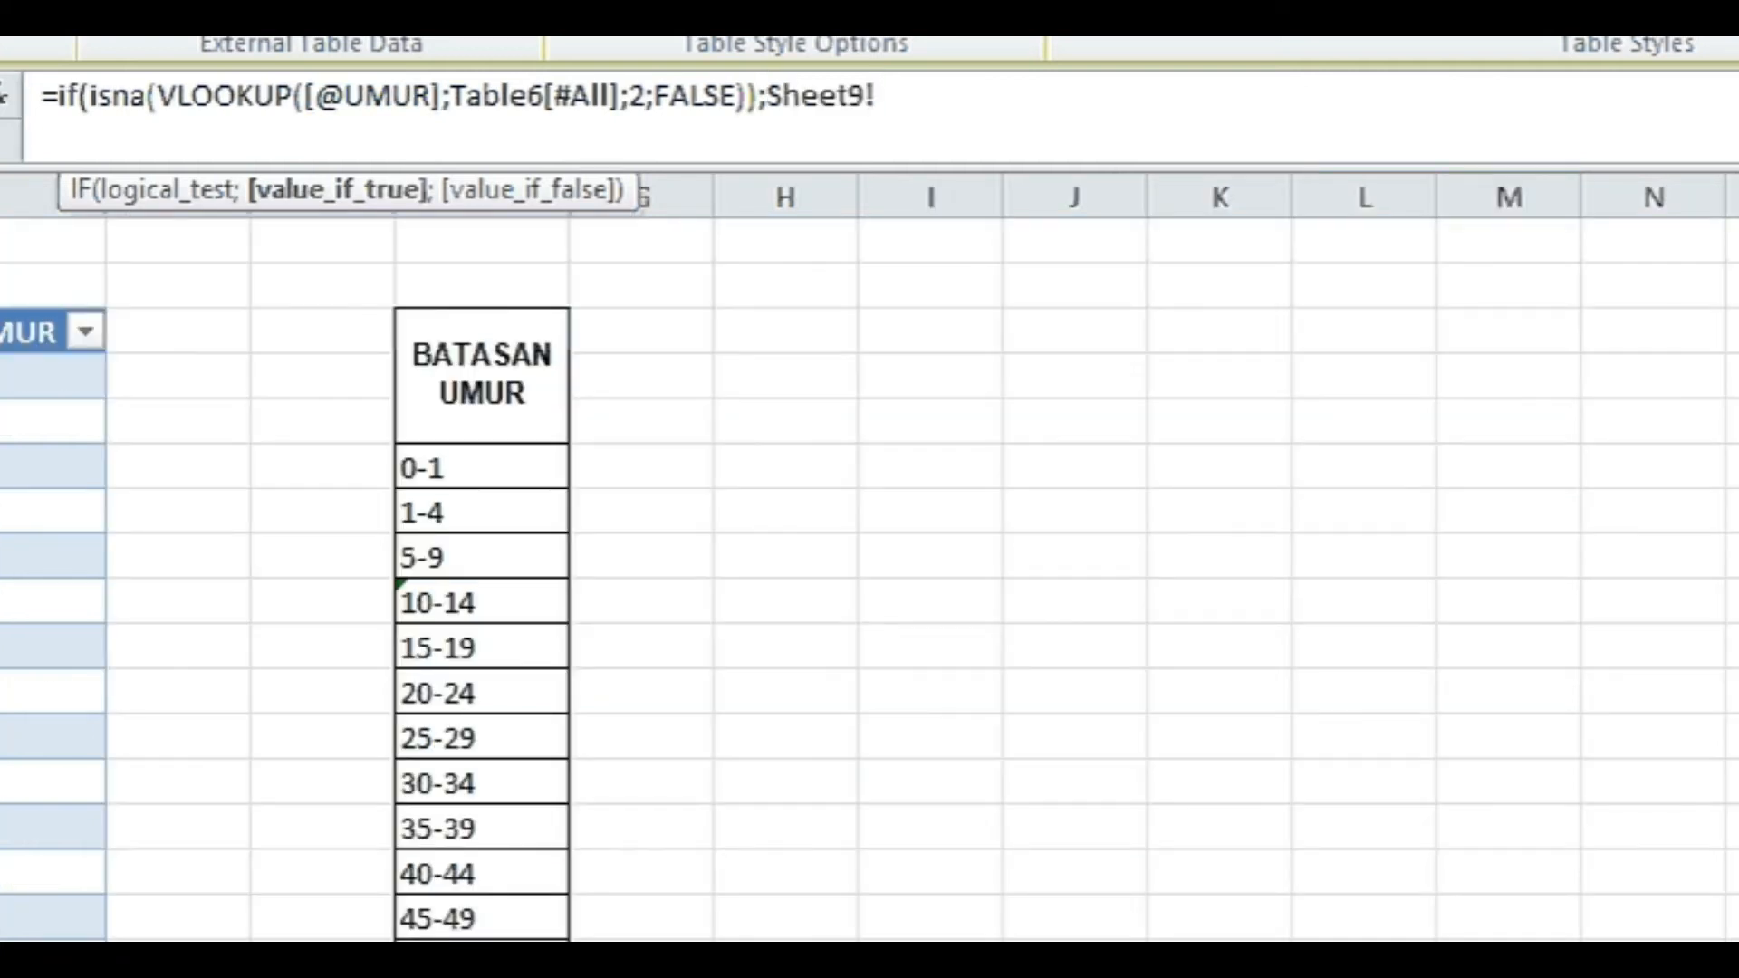
type("F22")
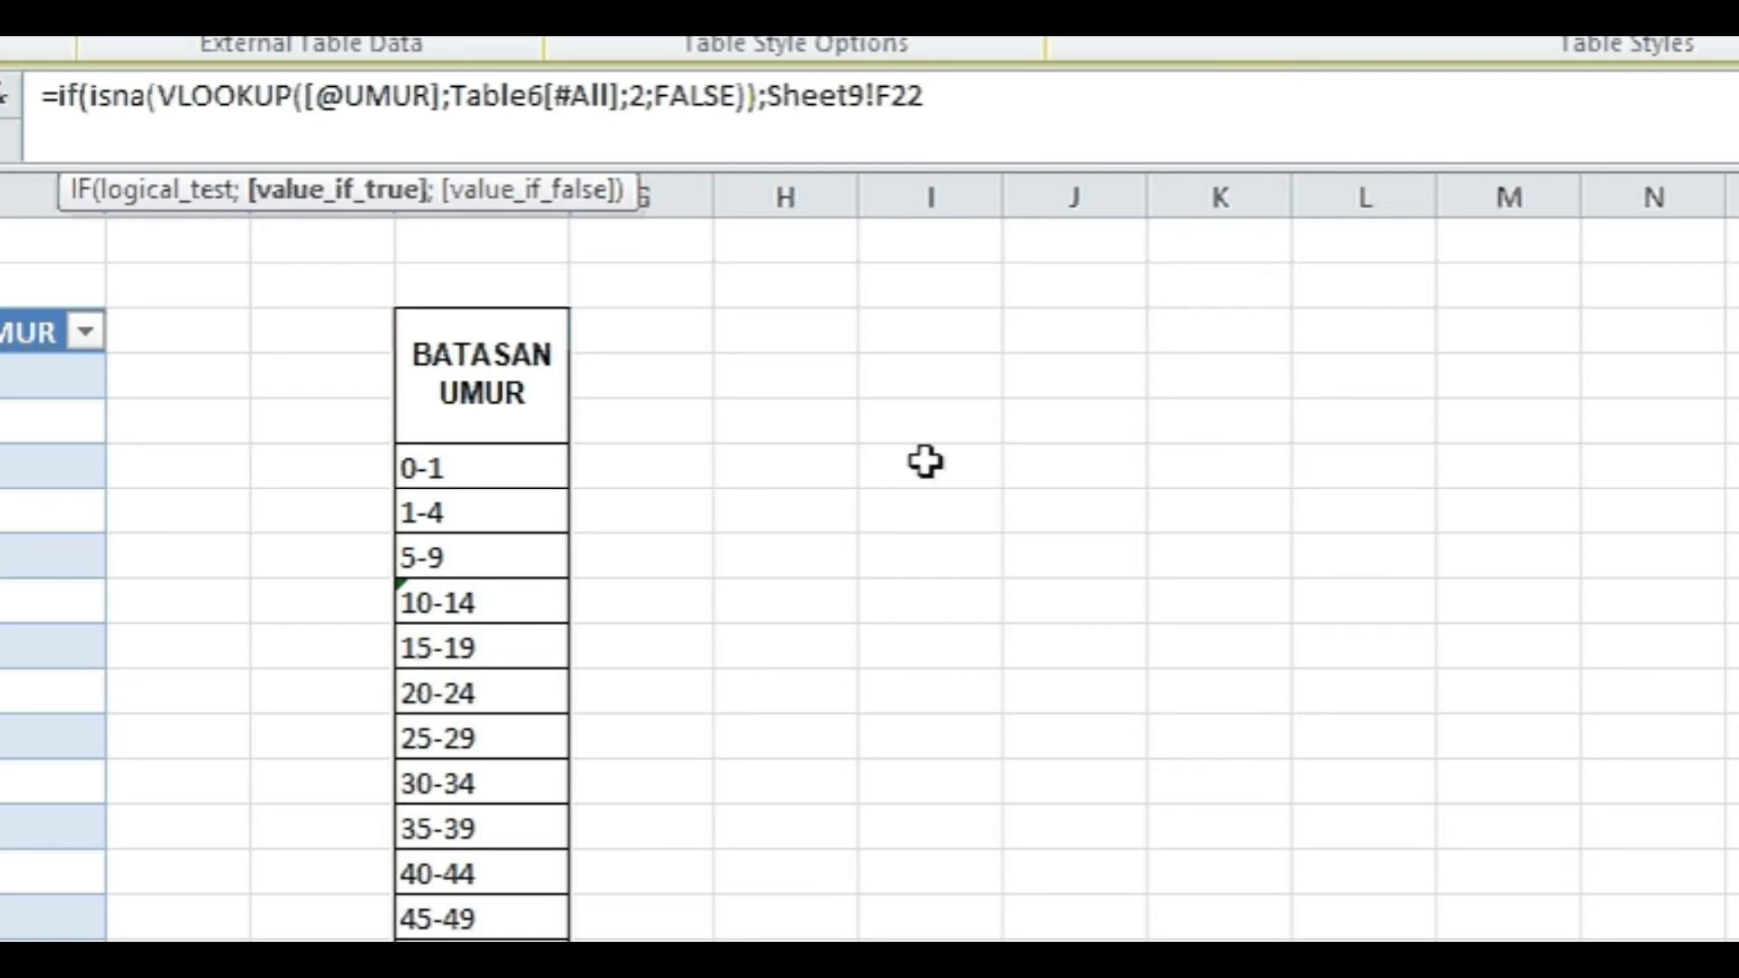
key("BackSpace")
key("BackSpace")
key("BackSpace")
key("BackSpace")
key("BackSpace")
key("BackSpace")
key("BackSpace")
key("BackSpace")
key("BackSpace")
key("BackSpace")
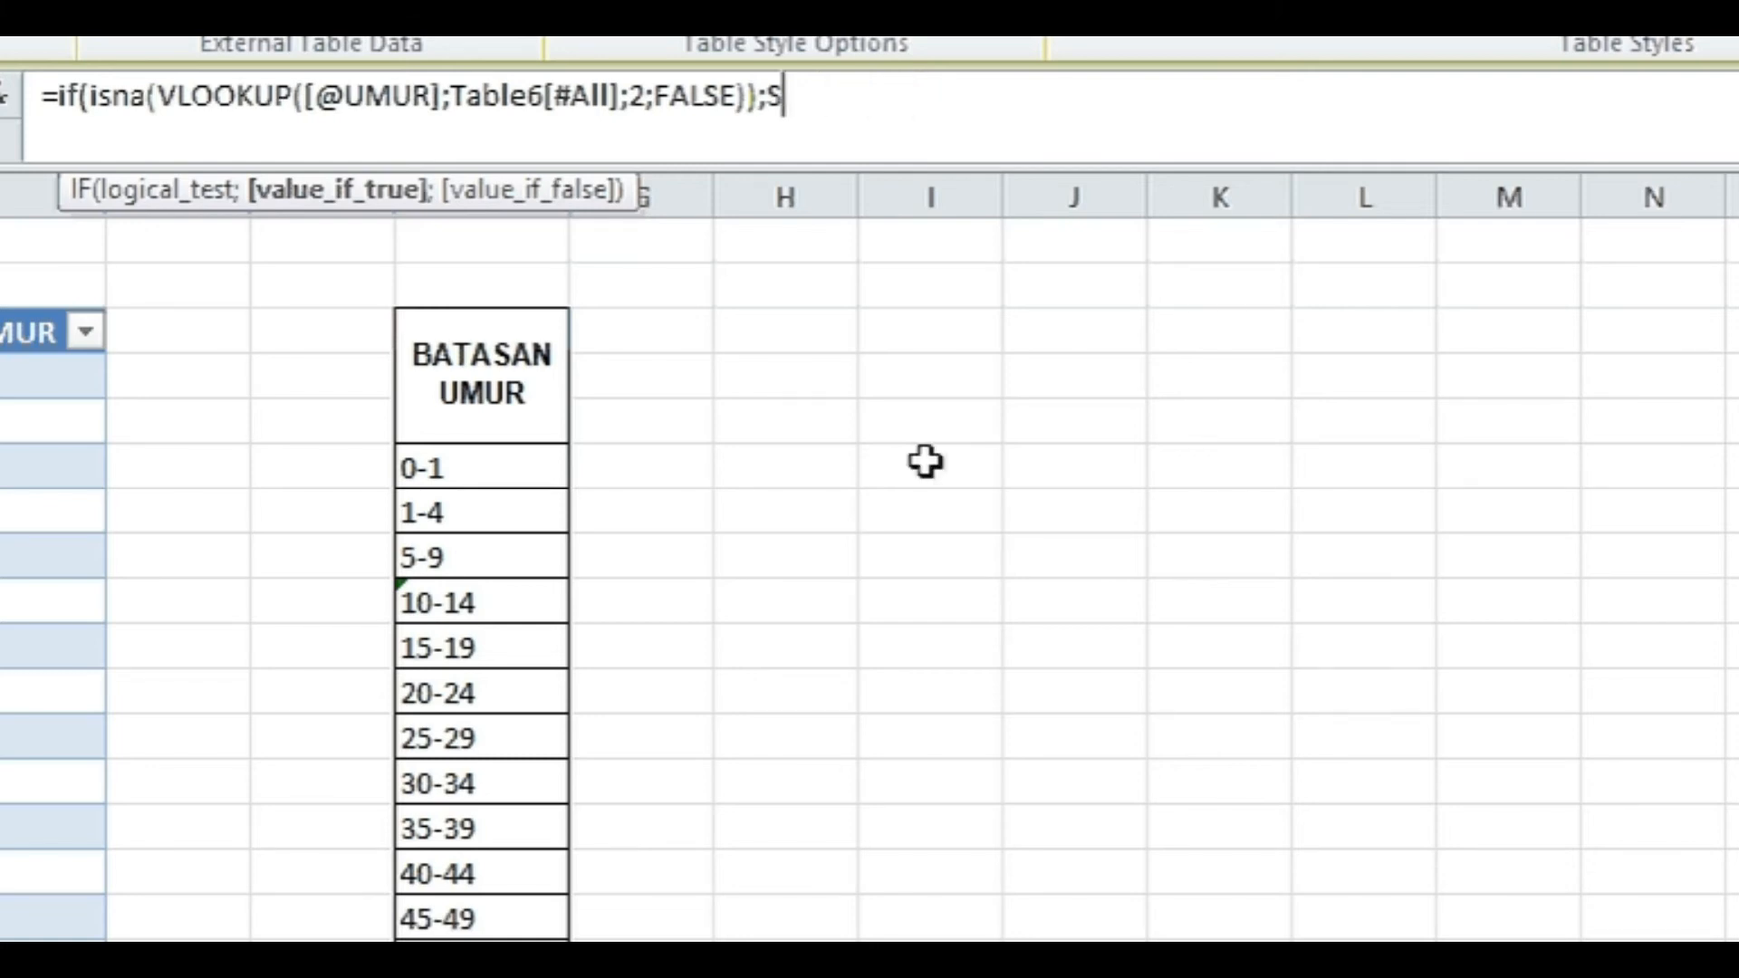
- Complete the IF formula with "75<" as the value if true and the same VLOOKUP as the value if false
type("\"75<\";")
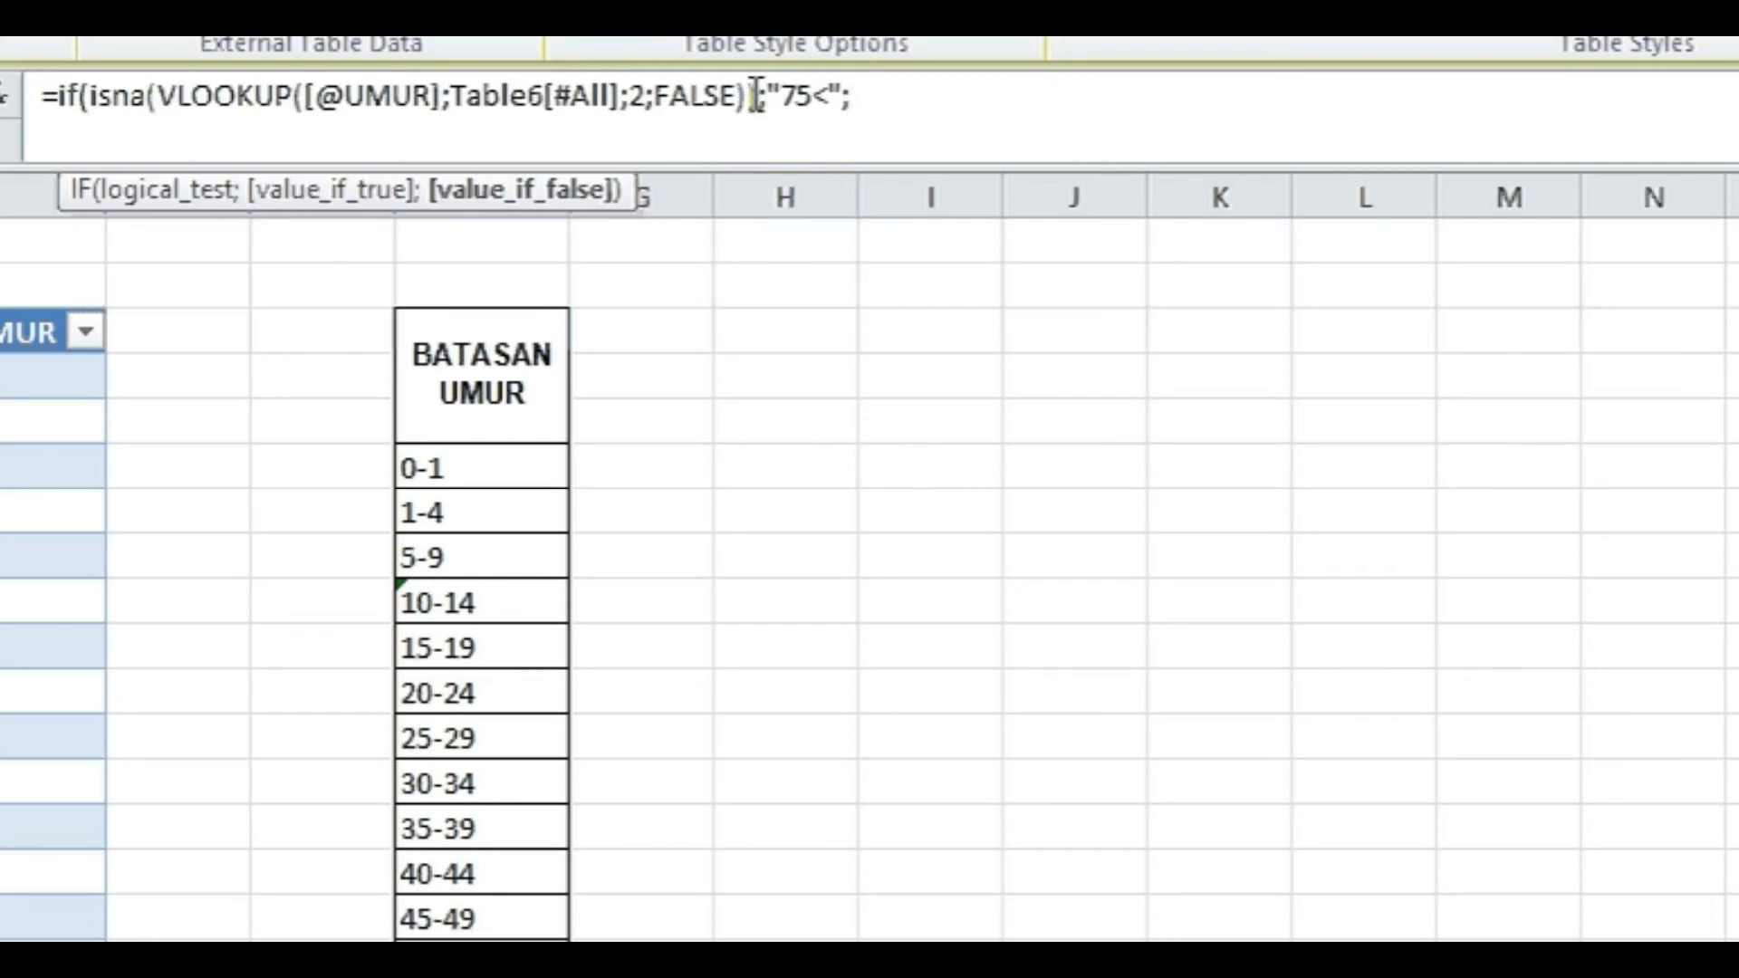
left_click_drag(748, 93, 159, 95)
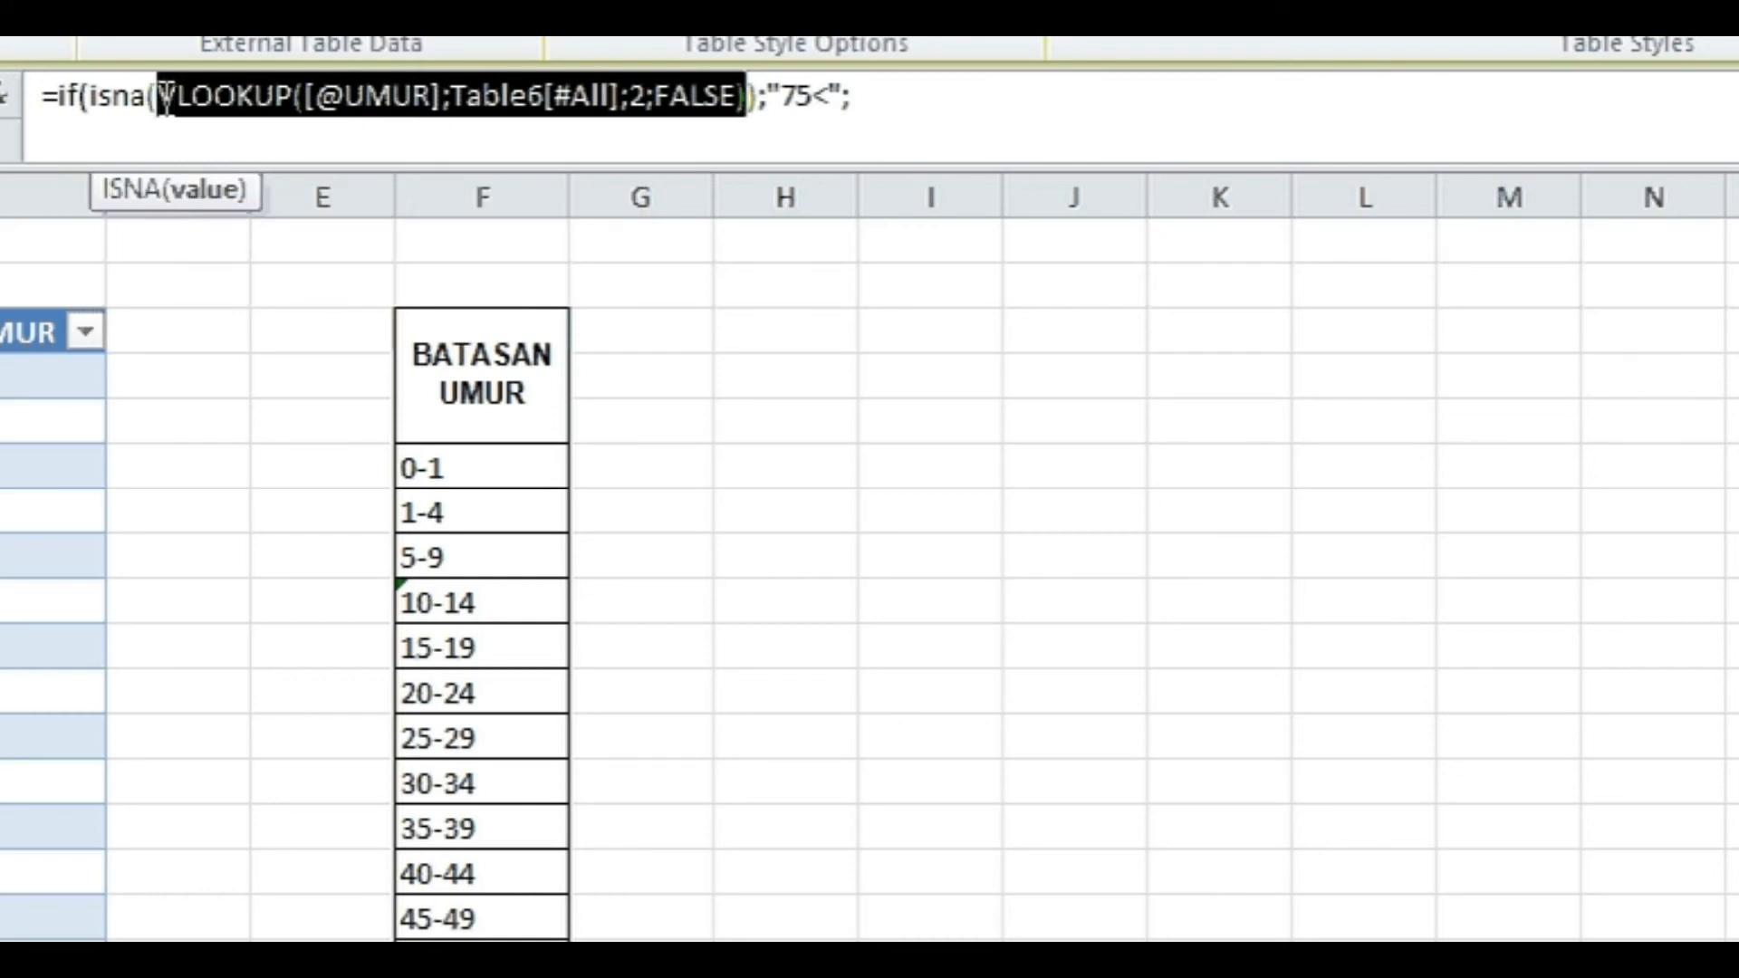
key("ctrl+c")
left_click(924, 100)
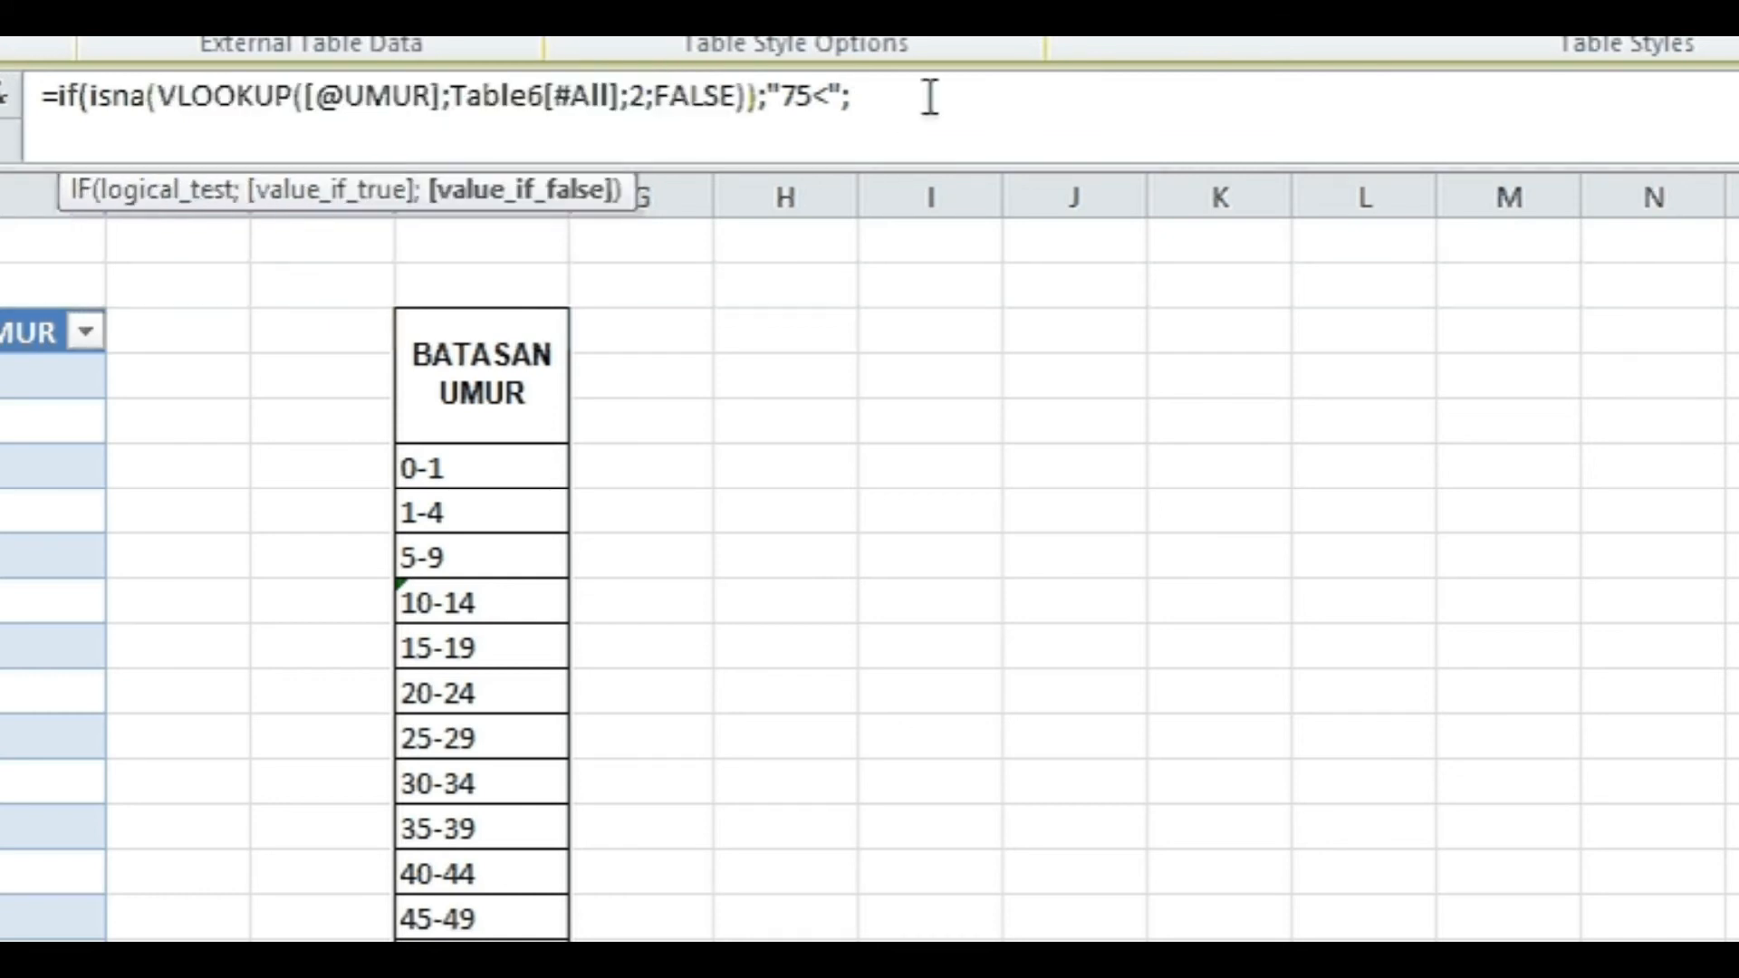
key("ctrl+v")
type(")")
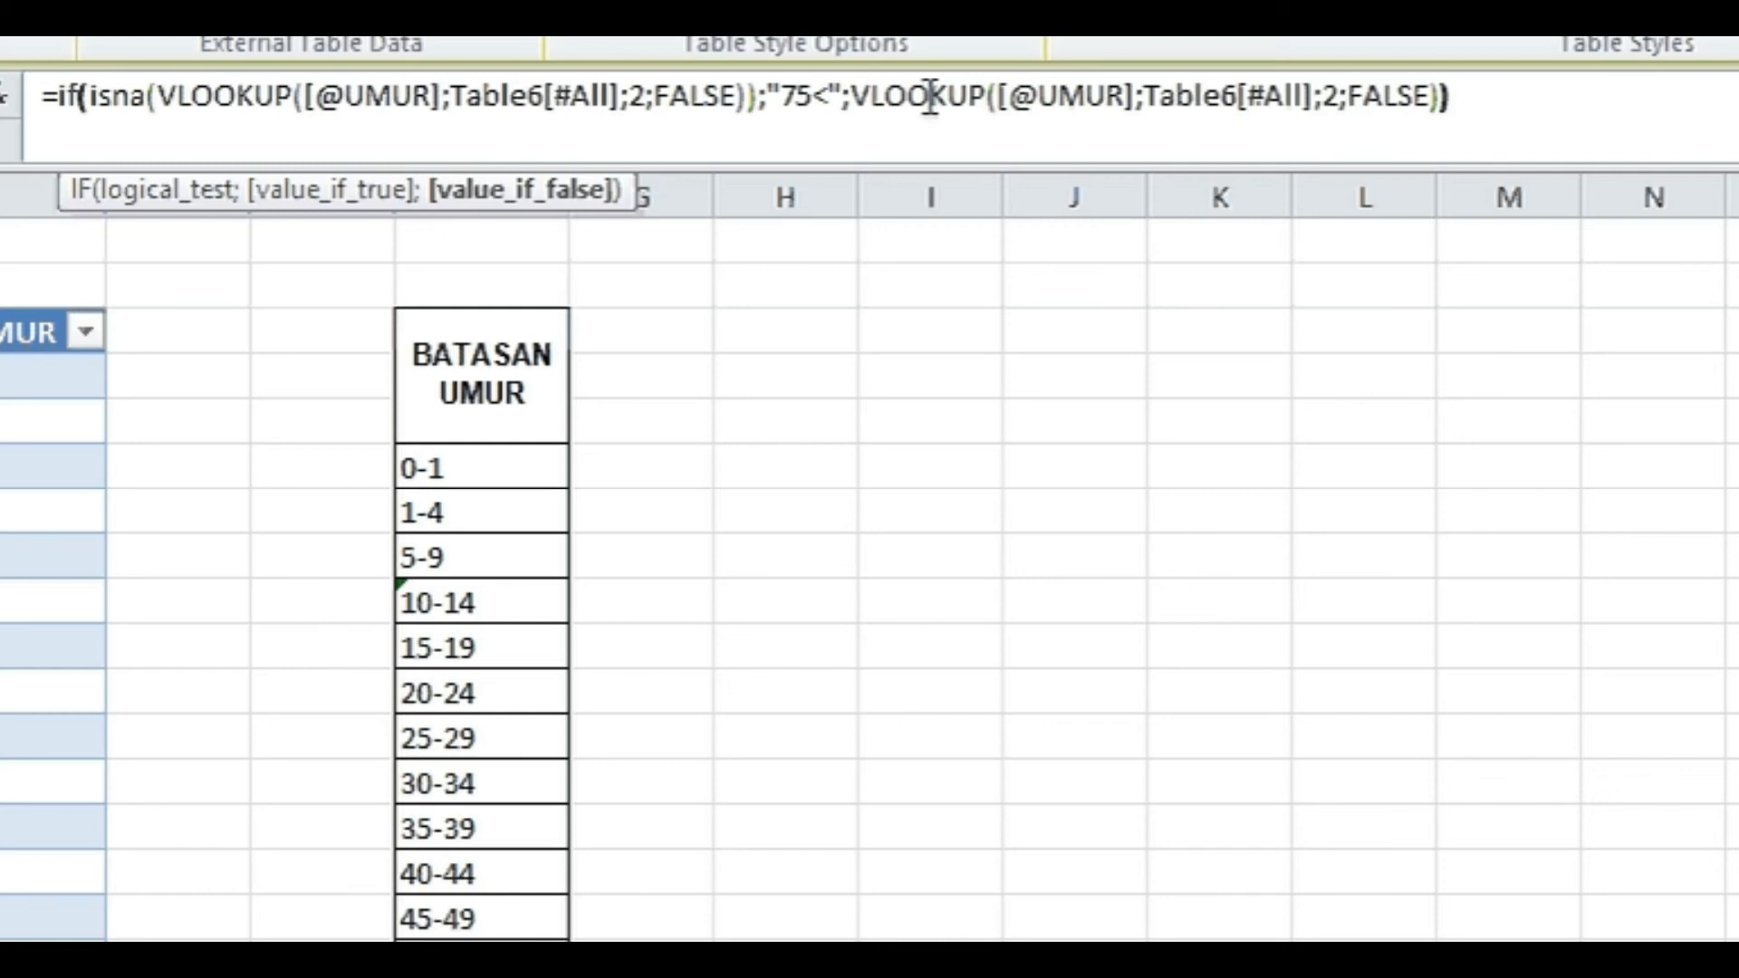
key("Return")
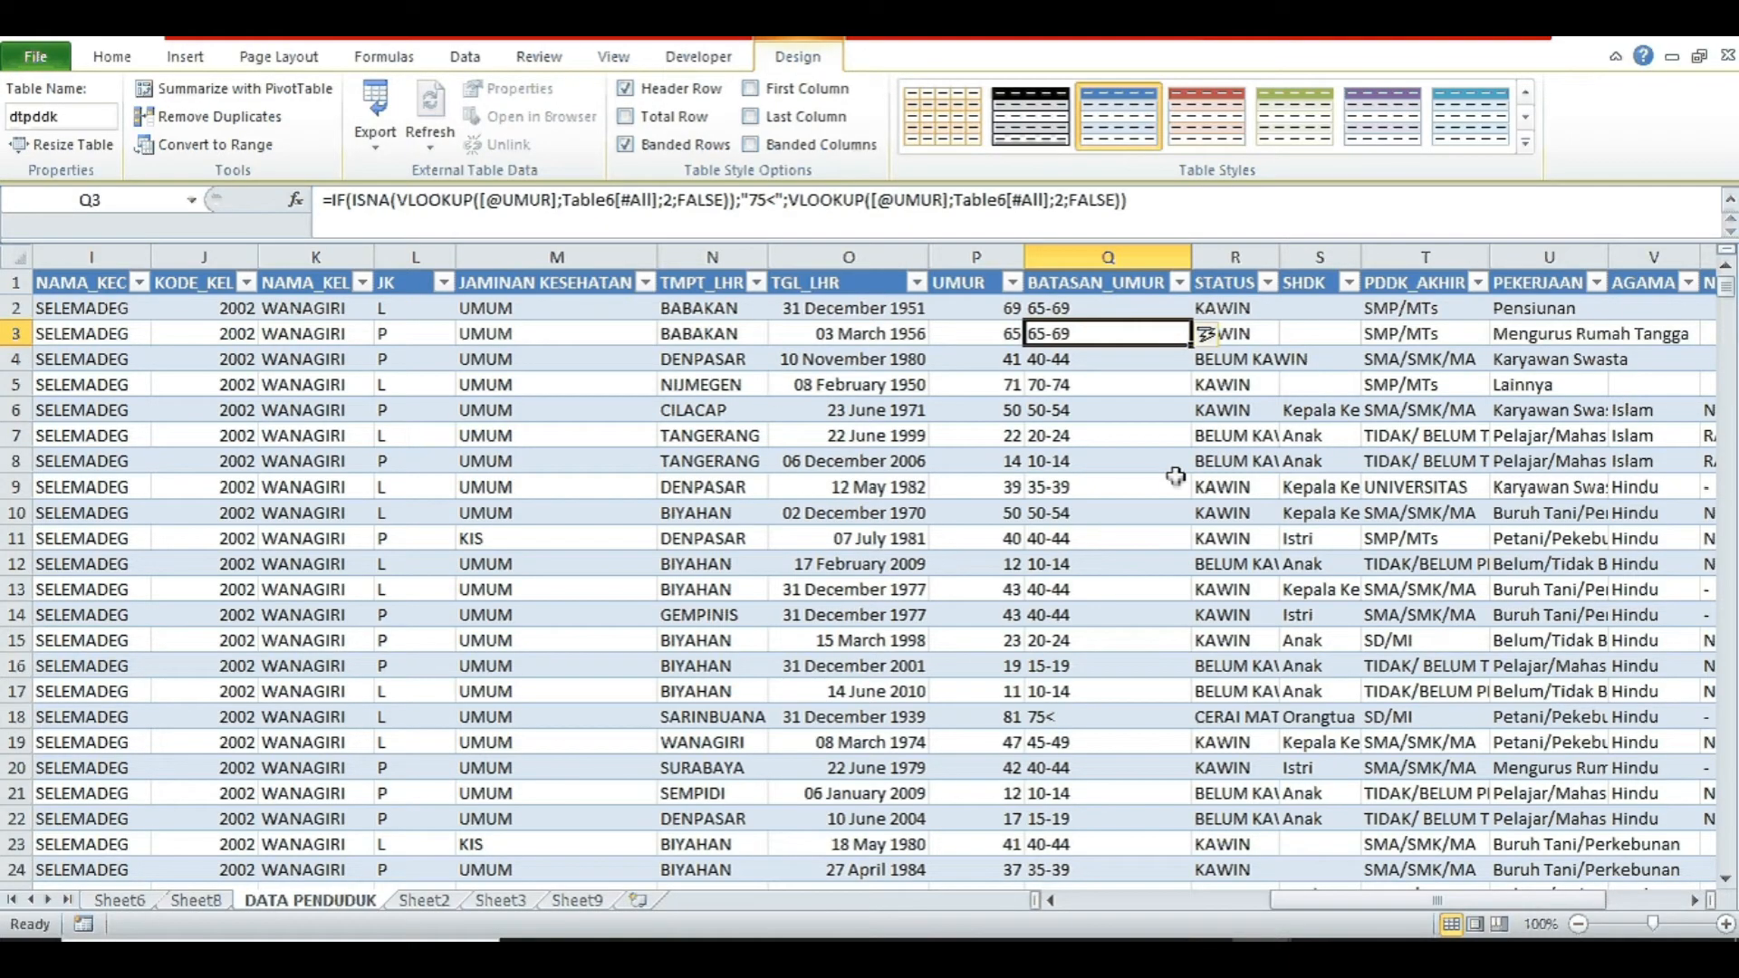
left_click(1056, 718)
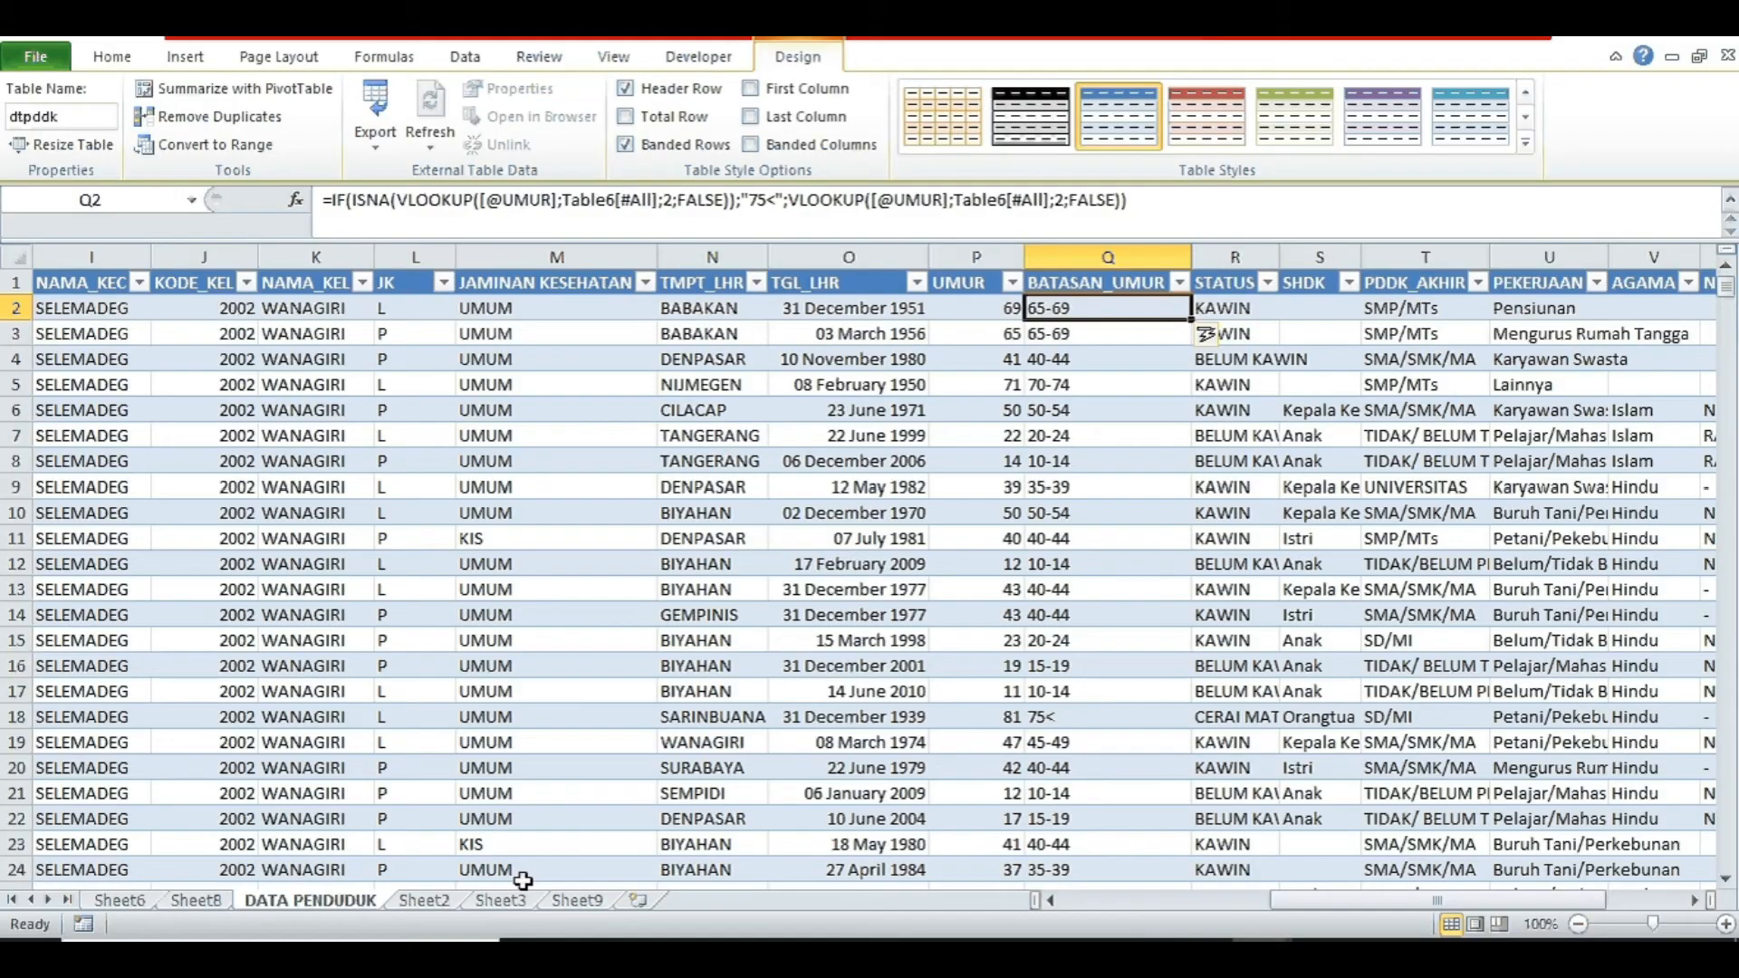
- Duplicate the Sheet8 pivot table that counts NIK by ALAMAT and JK, placing the copy at cell K1
left_click(503, 900)
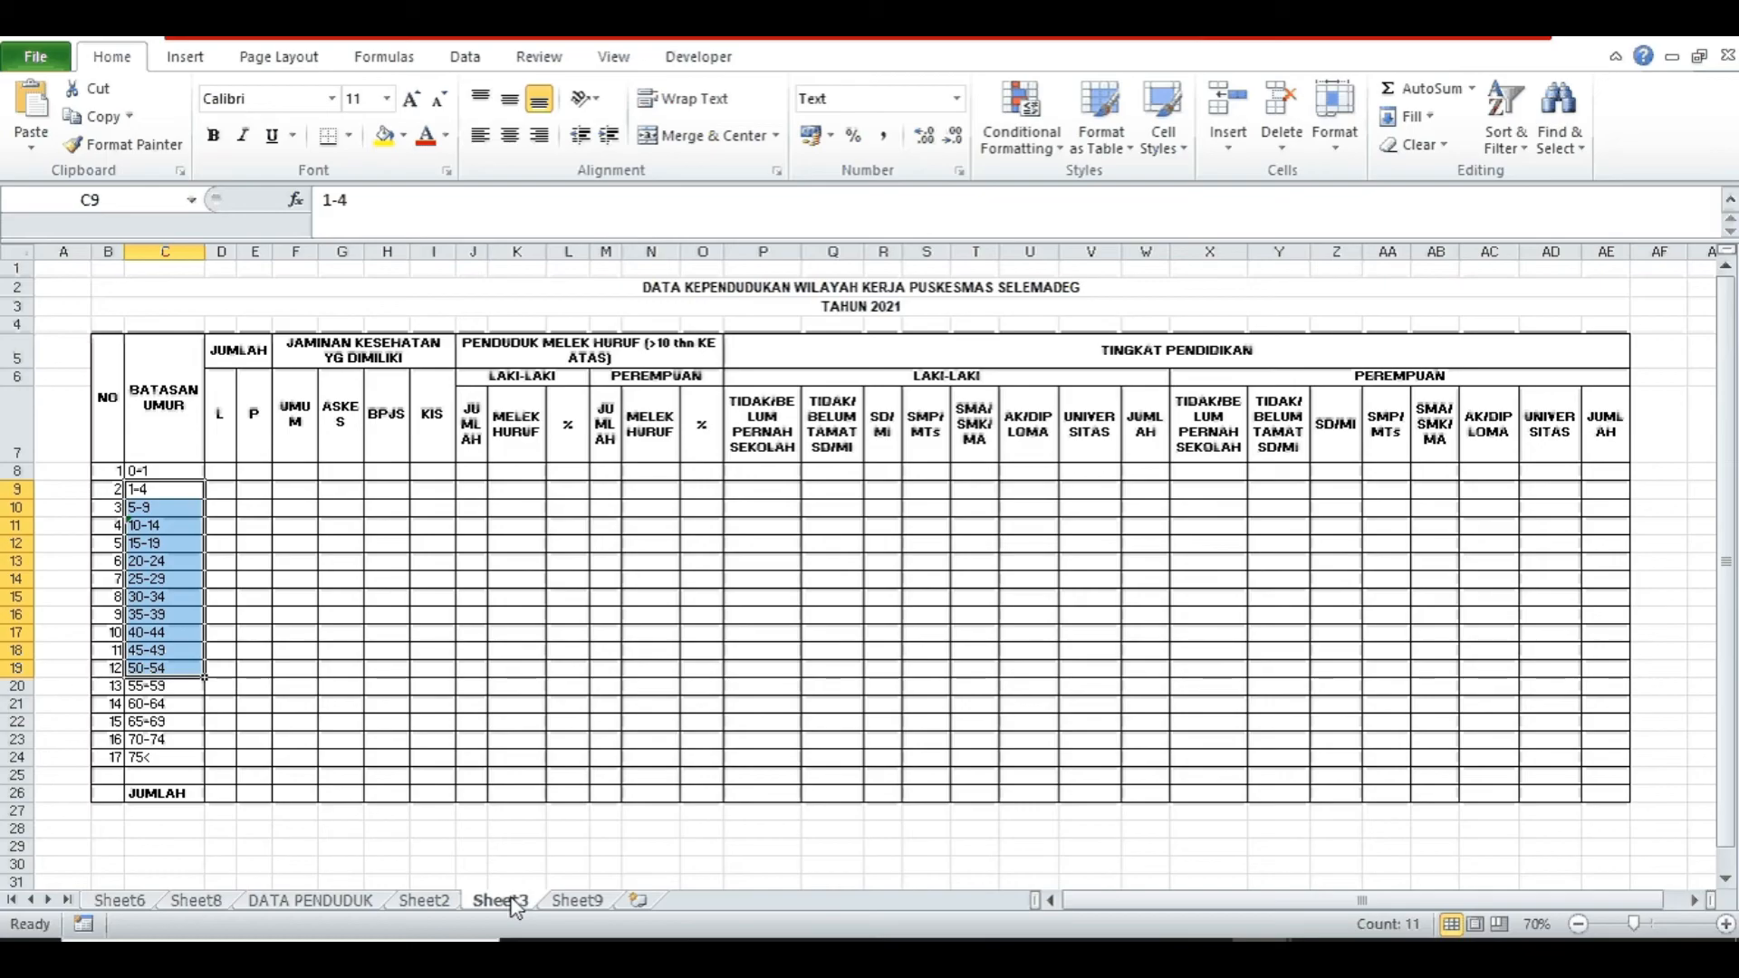
left_click(419, 673)
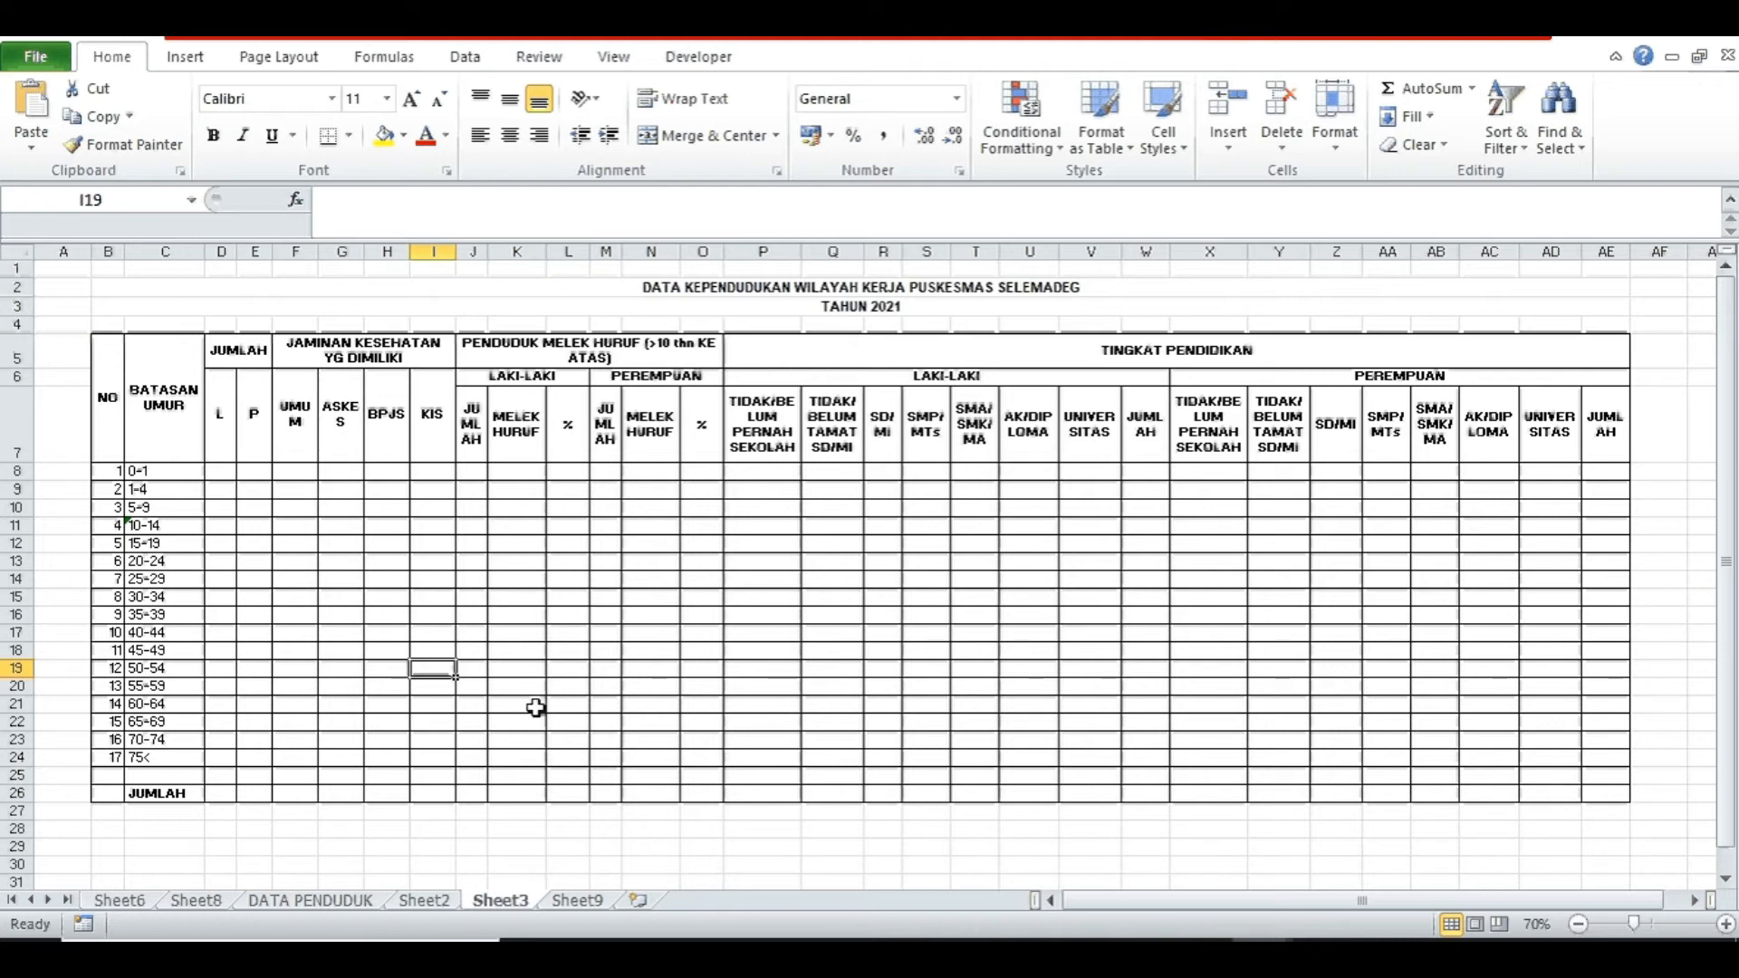
left_click(575, 900)
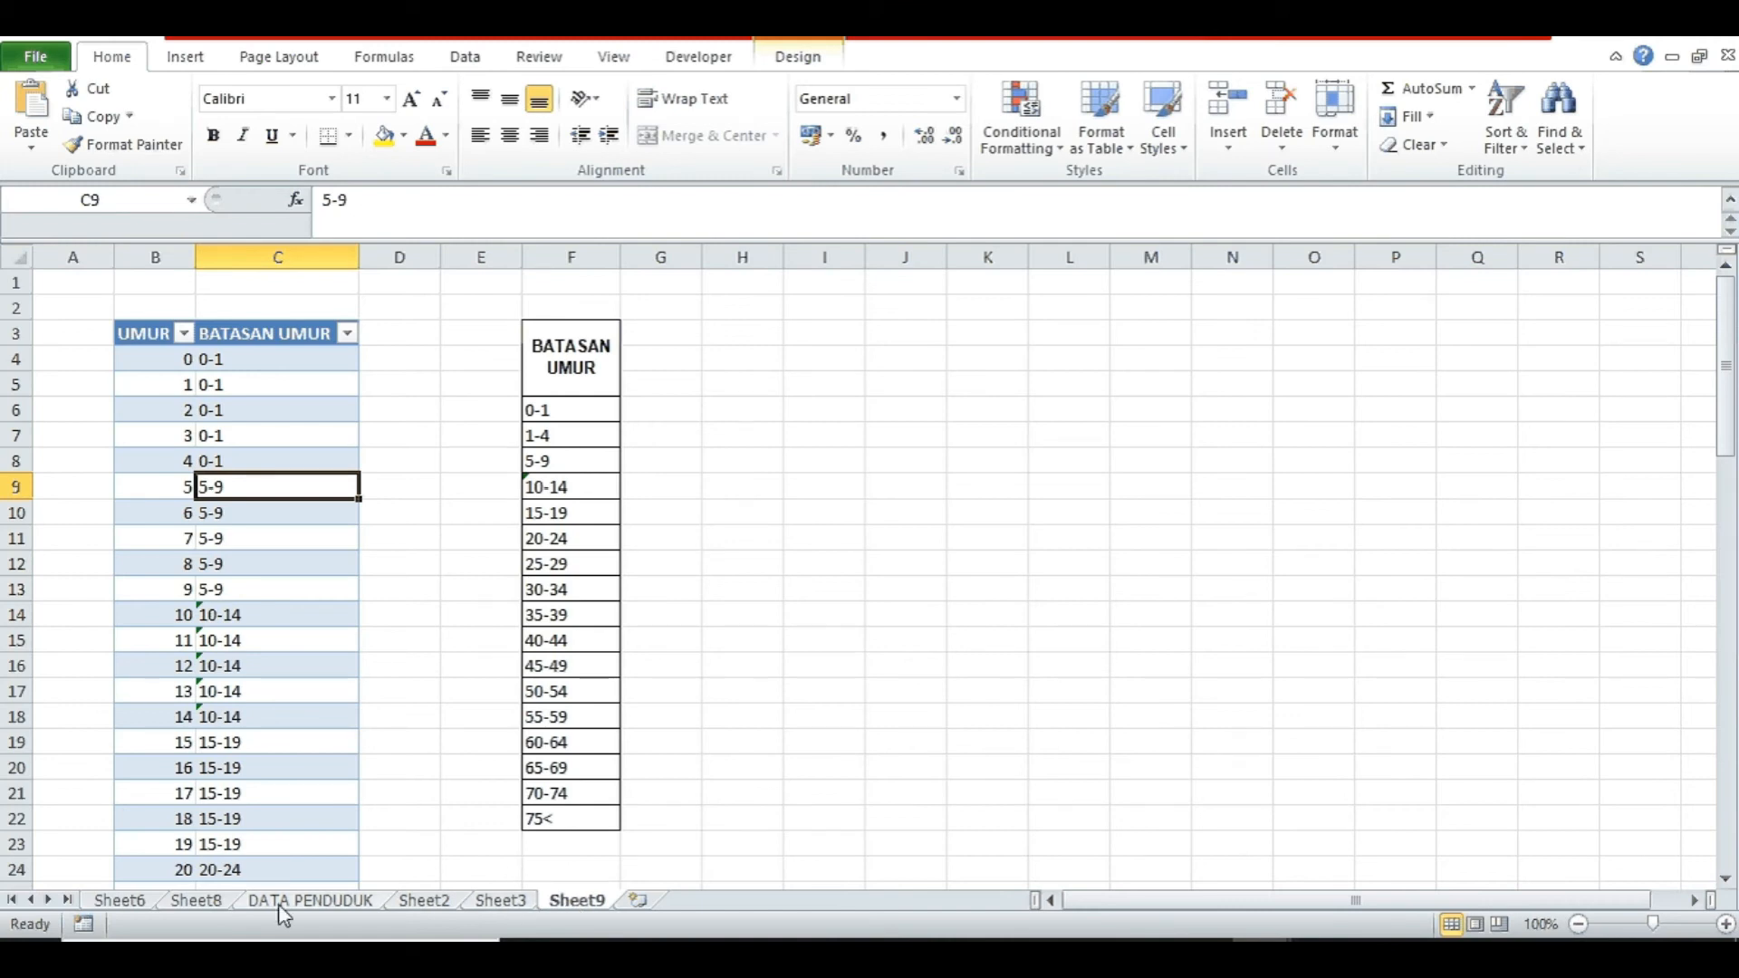
left_click(213, 903)
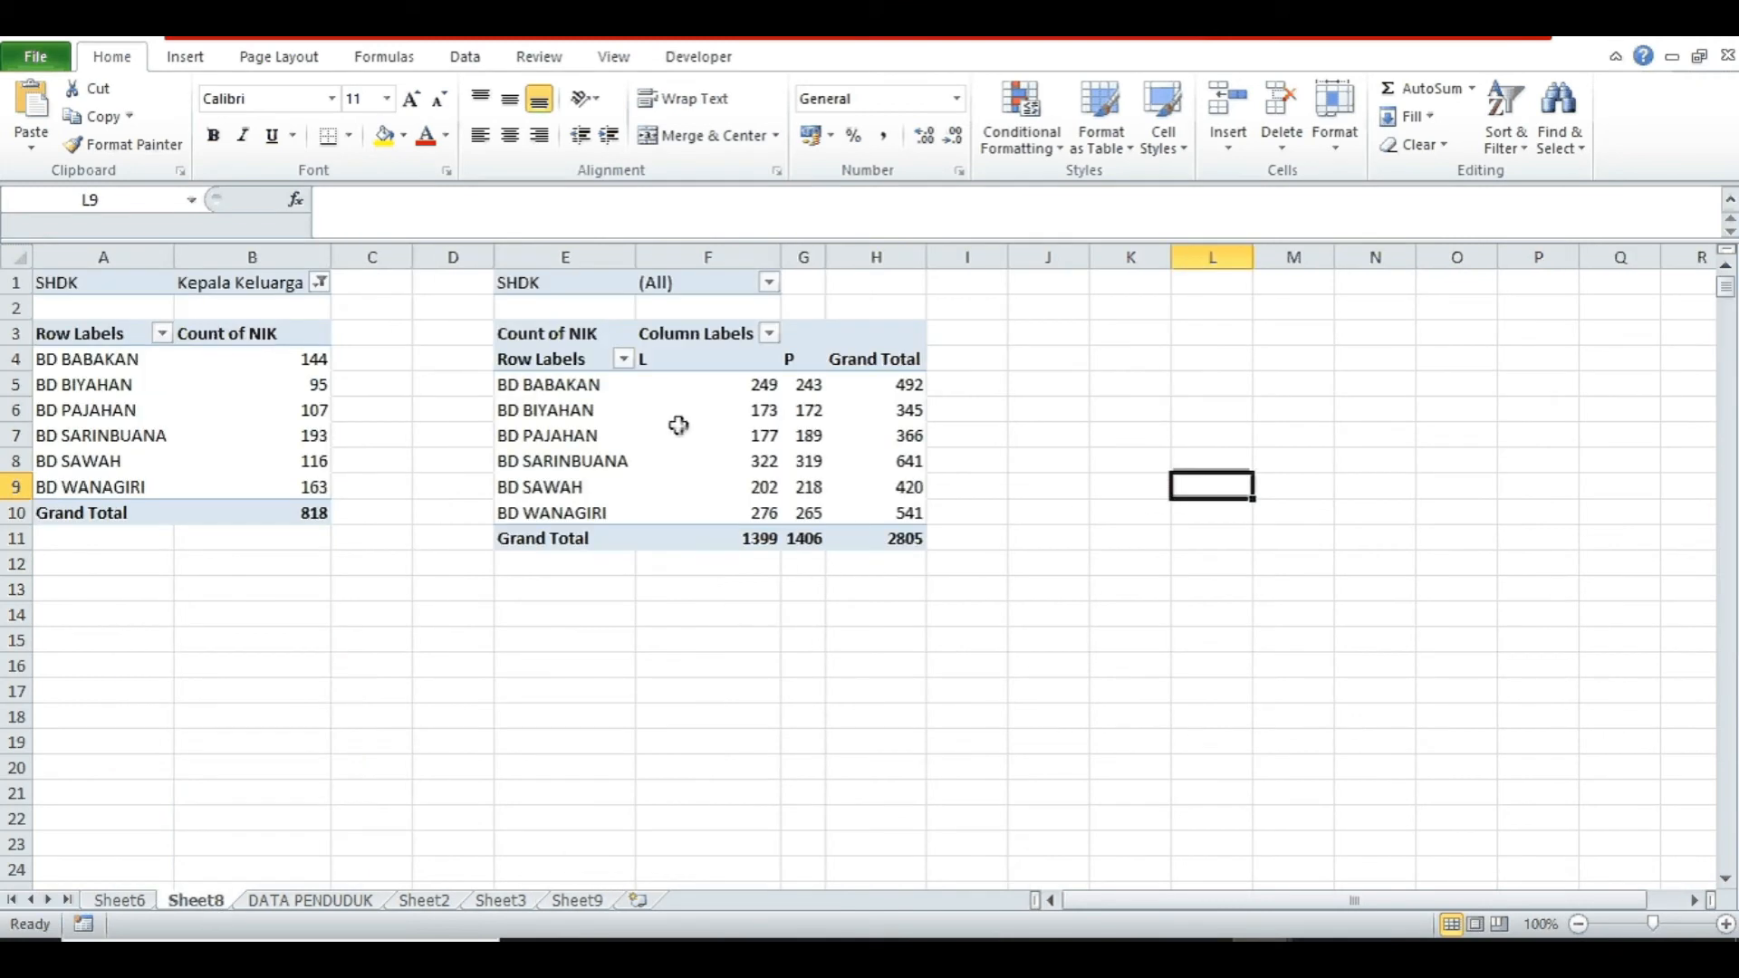
left_click_drag(582, 284, 860, 528)
key("ctrl+c")
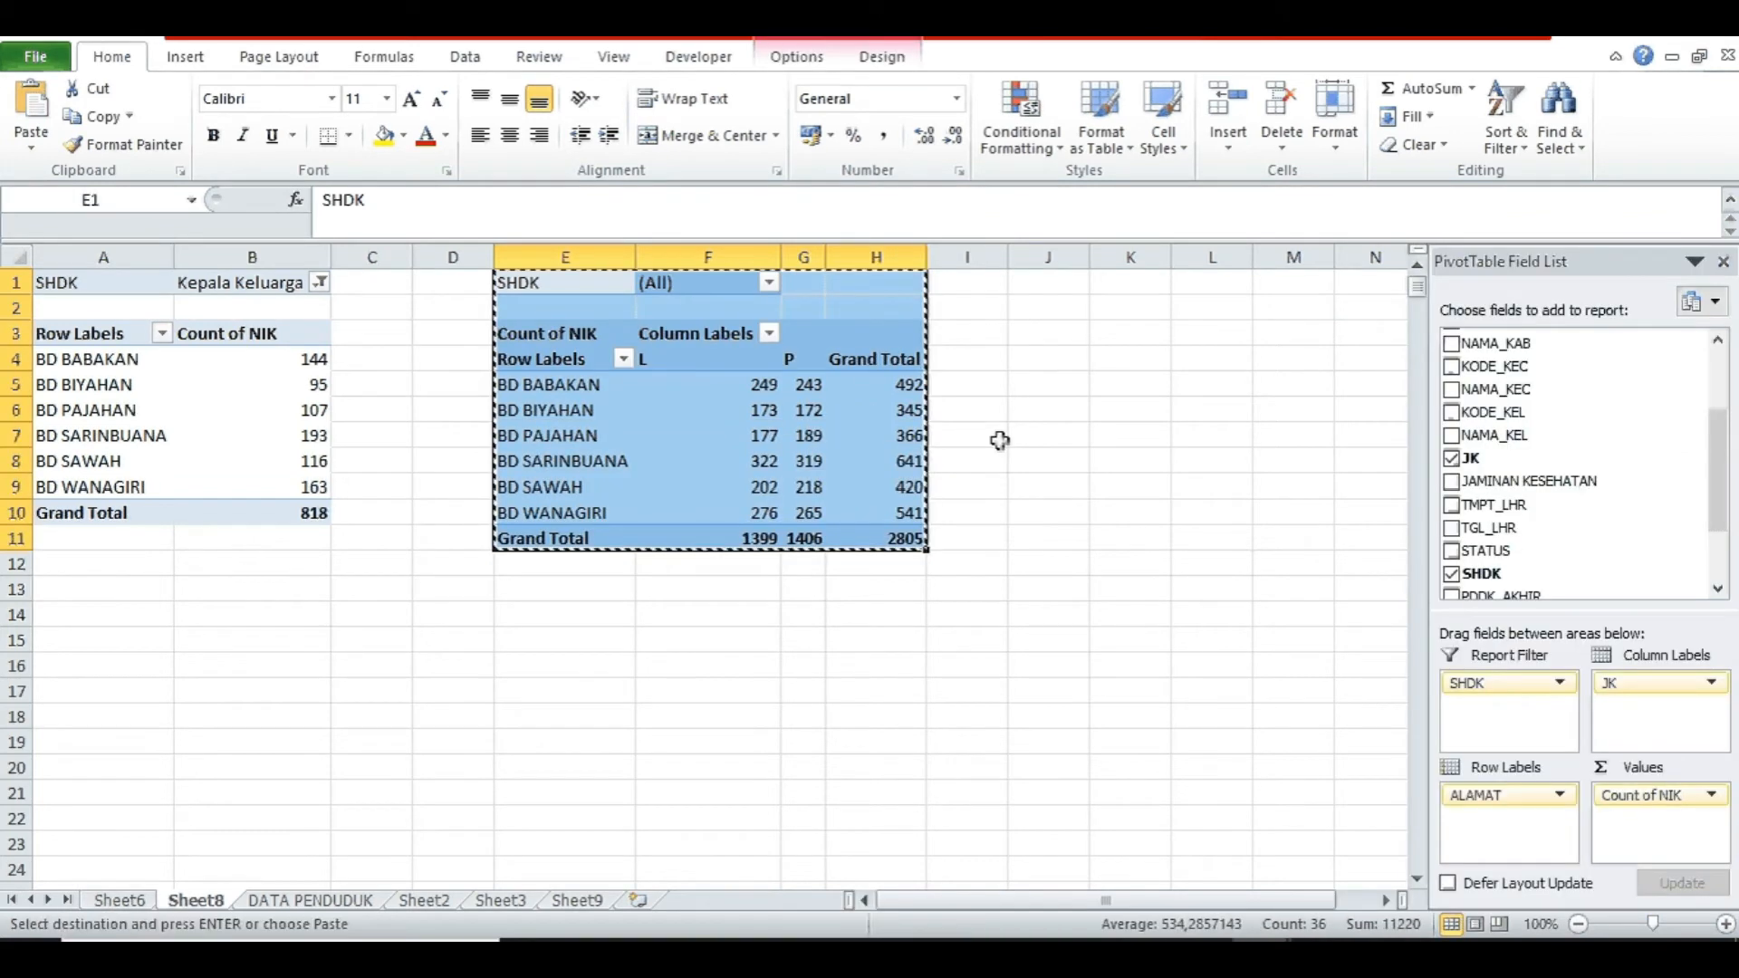
left_click(1114, 281)
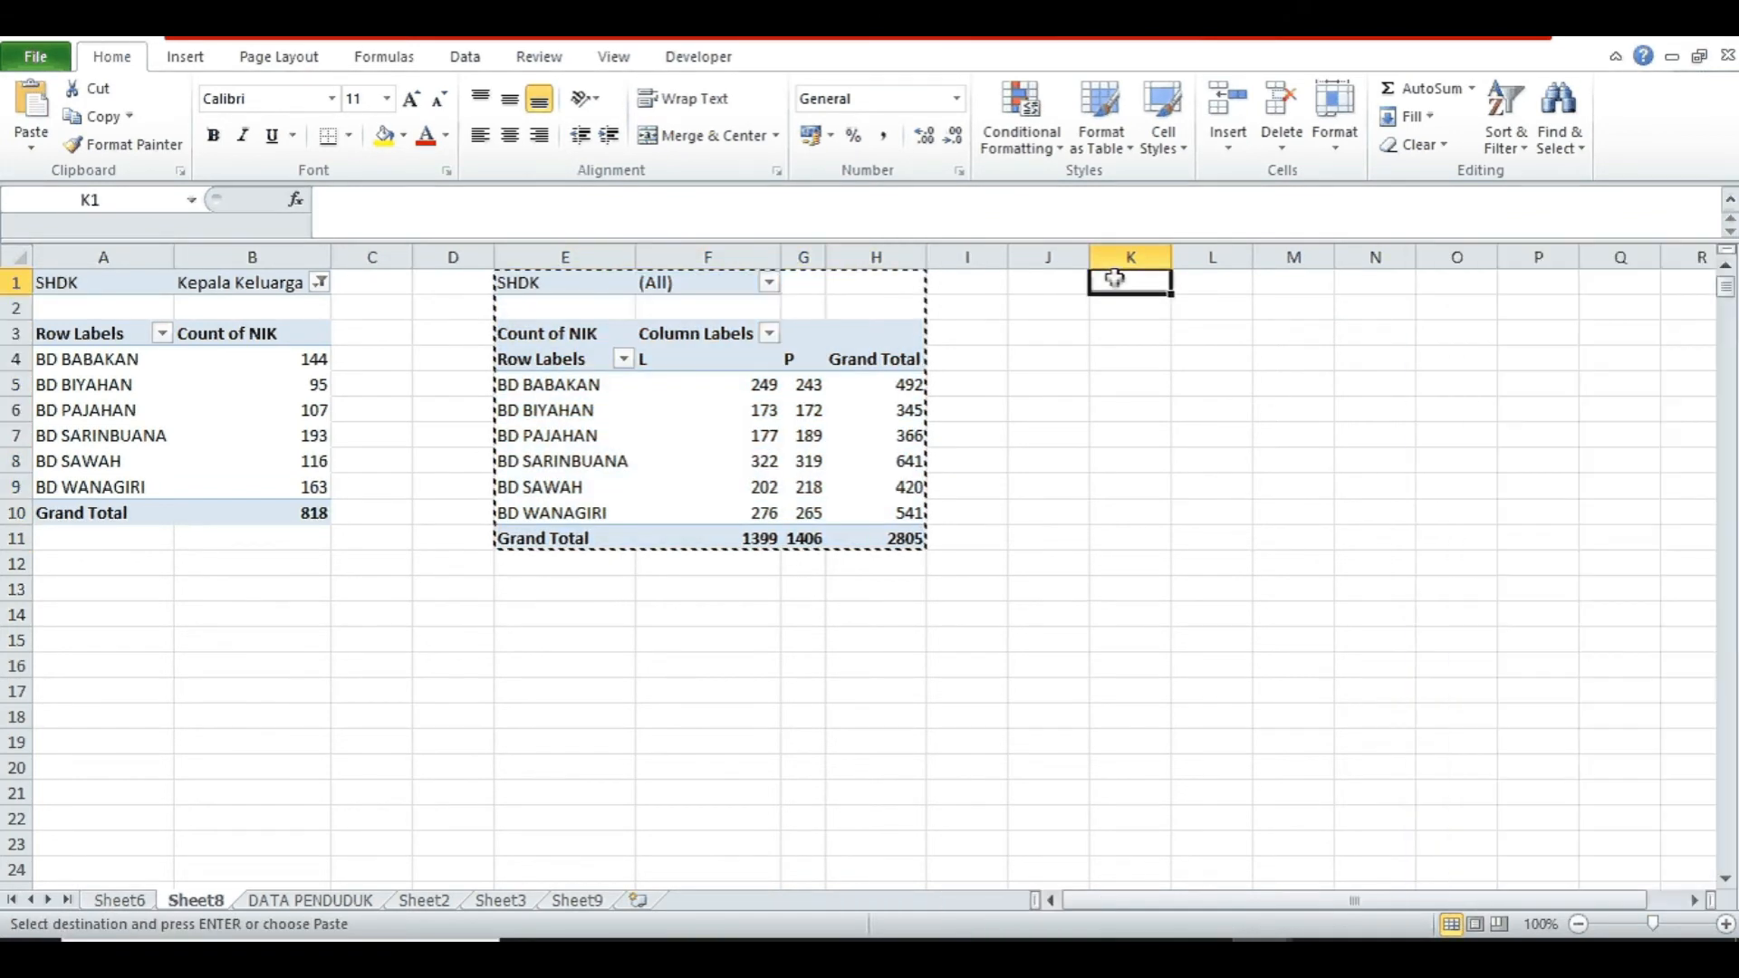
key("ctrl+v")
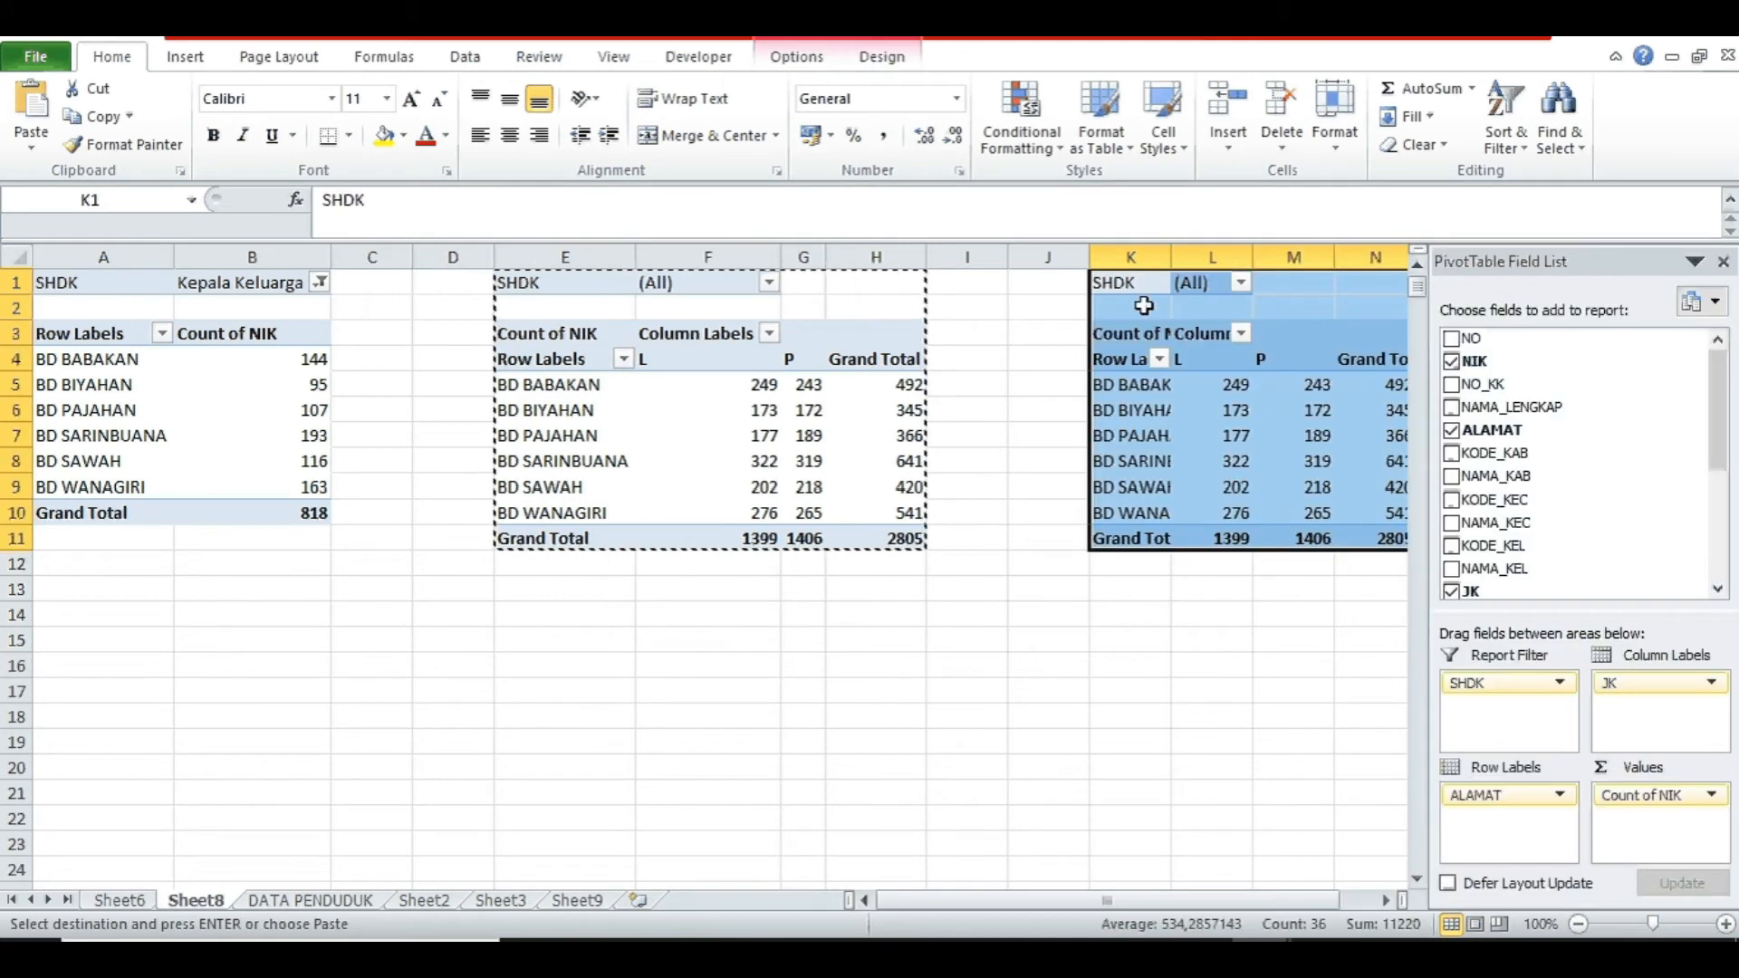
- Refresh all the workbook's pivot table data from the source table
left_click(1234, 482)
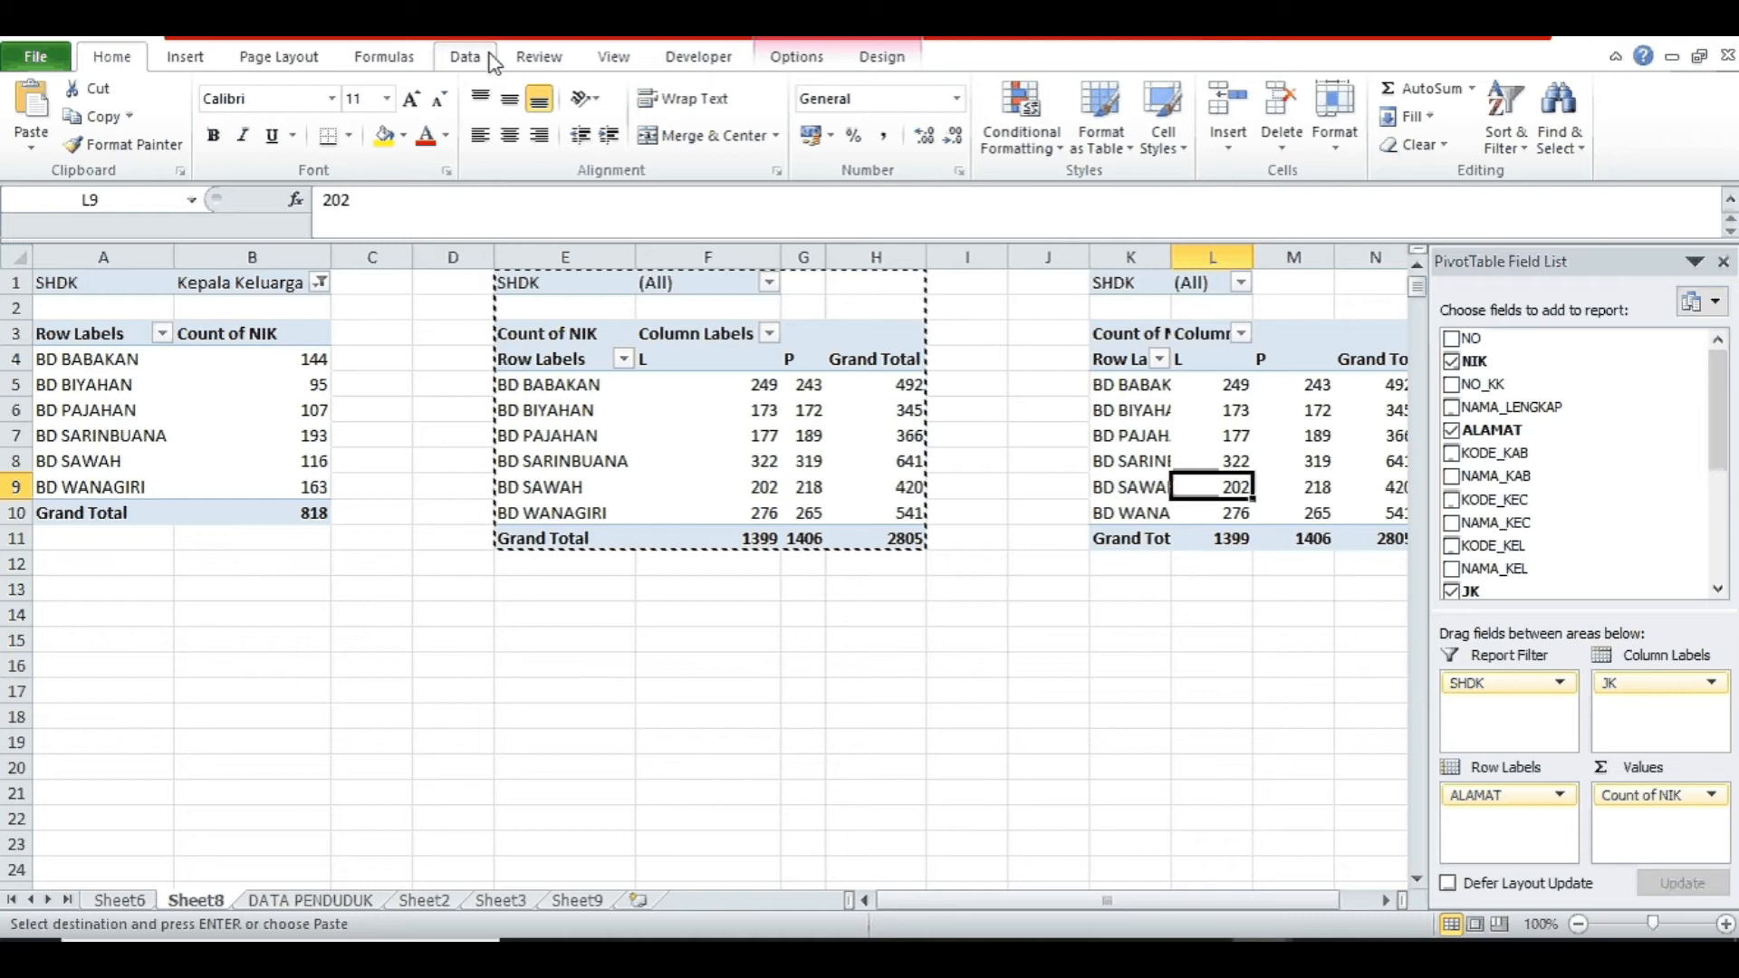
left_click(464, 59)
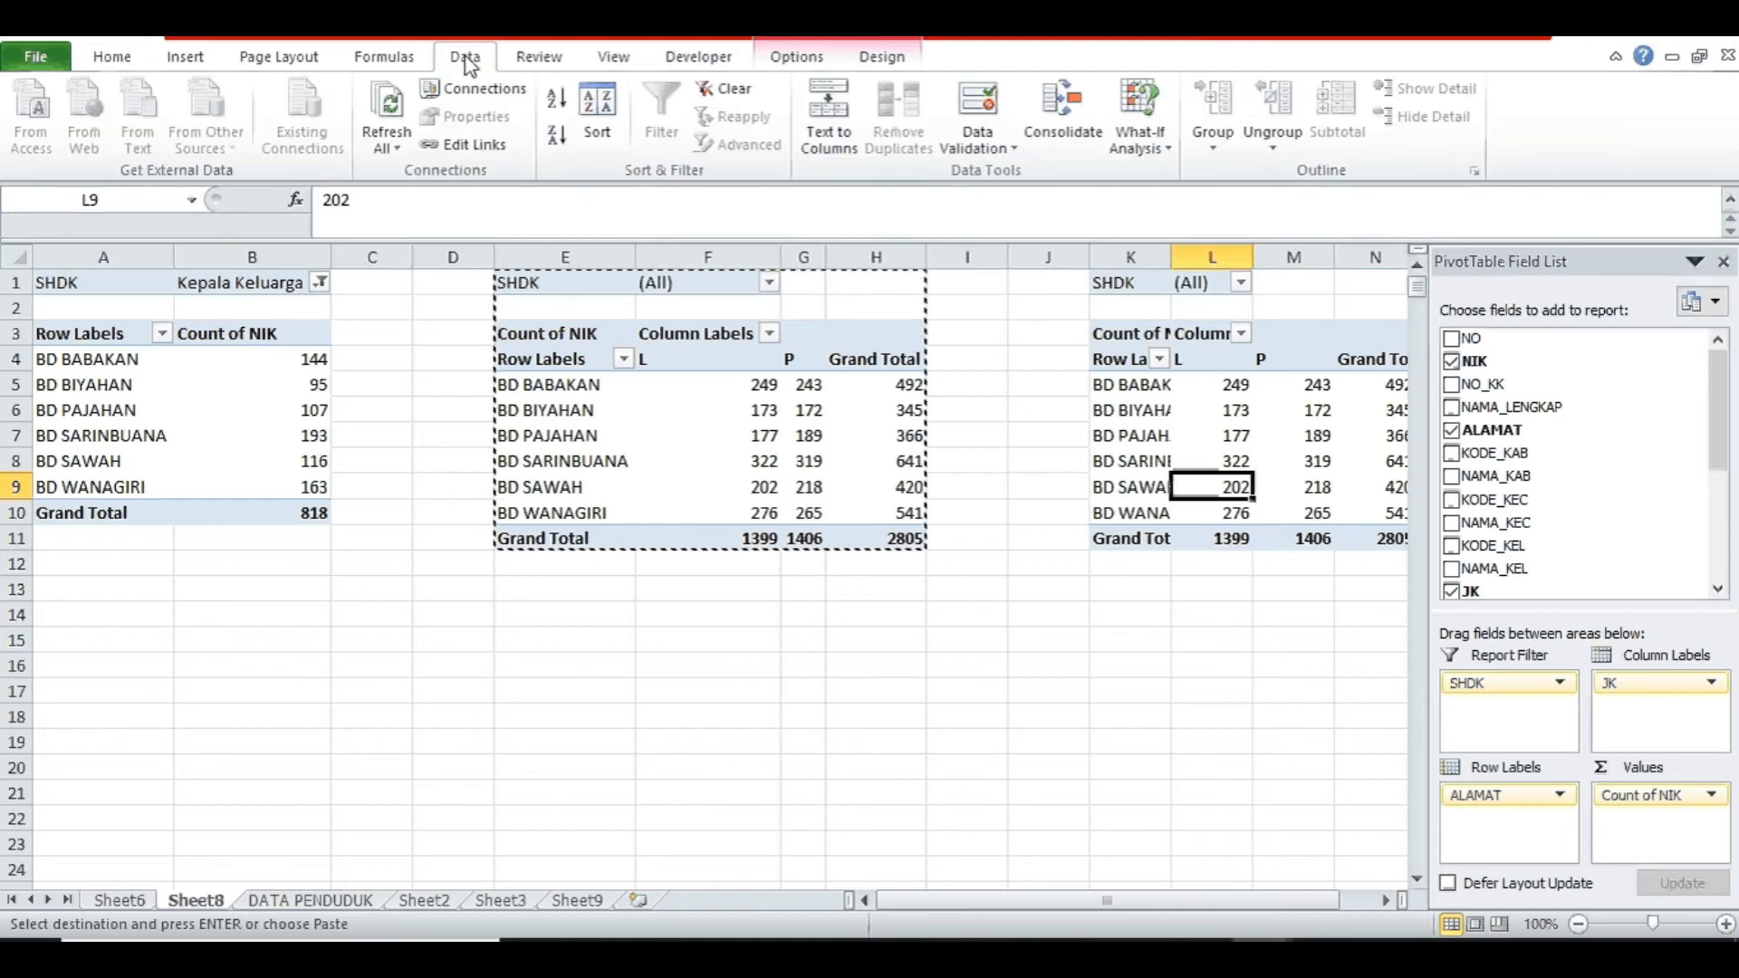
left_click(399, 109)
left_click(1339, 438)
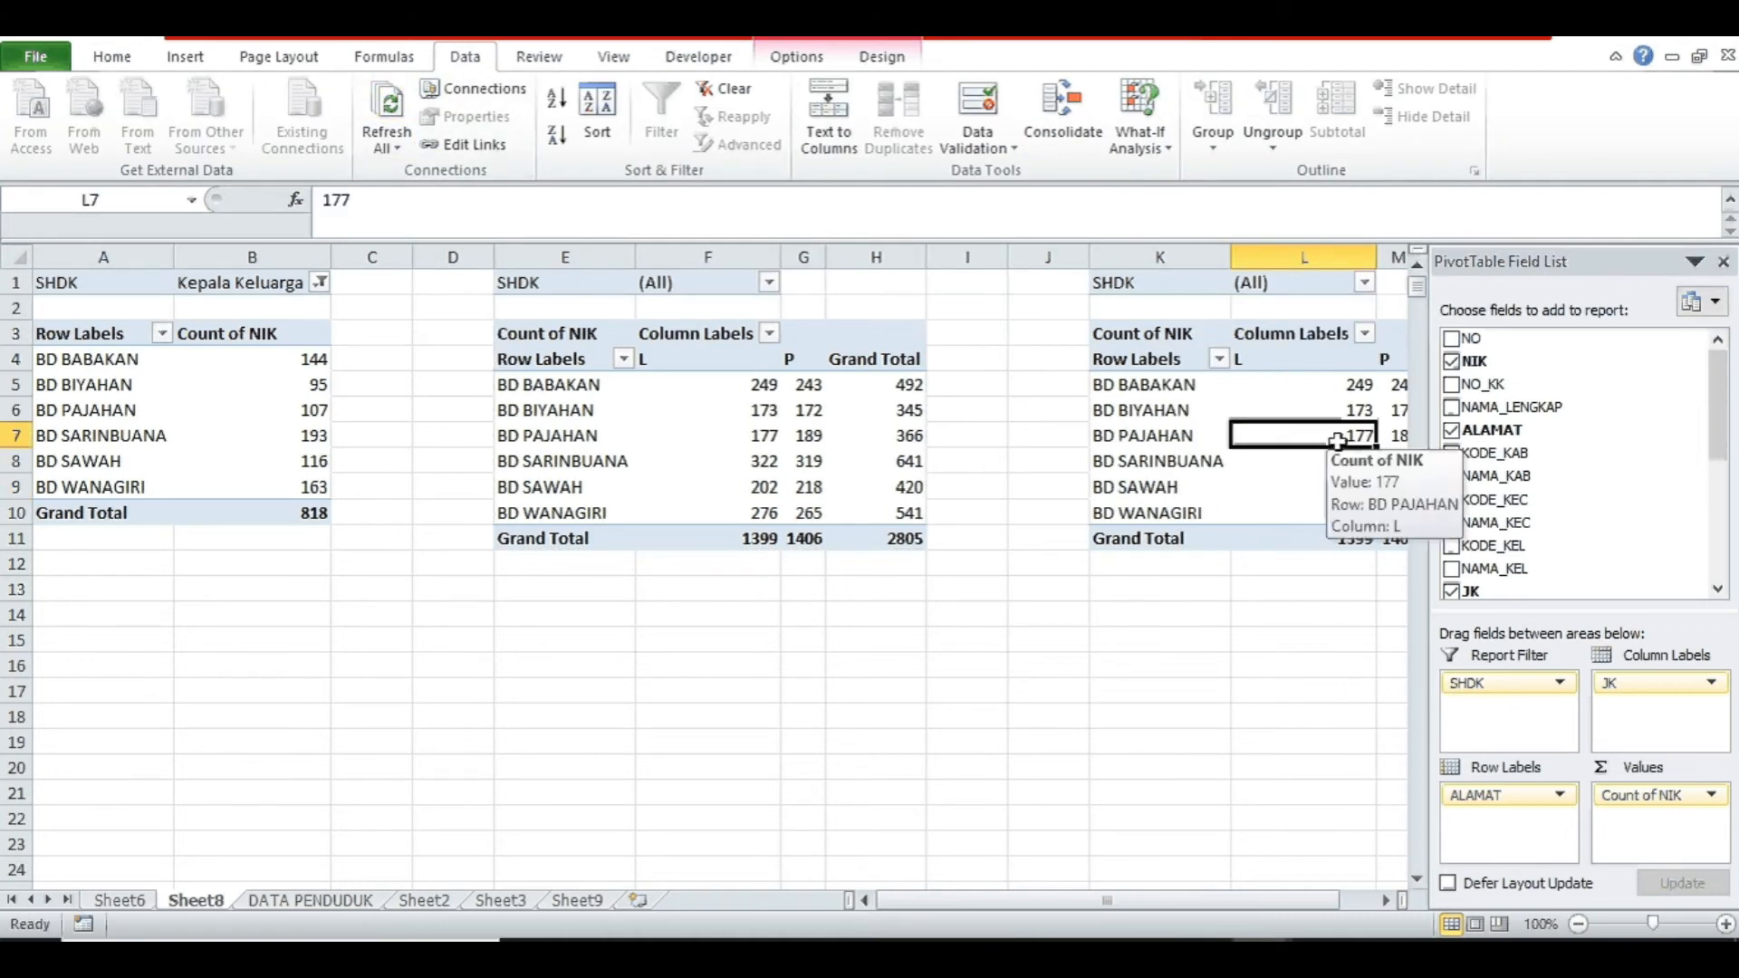
- Replace ALAMAT with BATASAN_UMUR as the row labels of the copied pivot table
left_click_drag(1718, 419, 1720, 529)
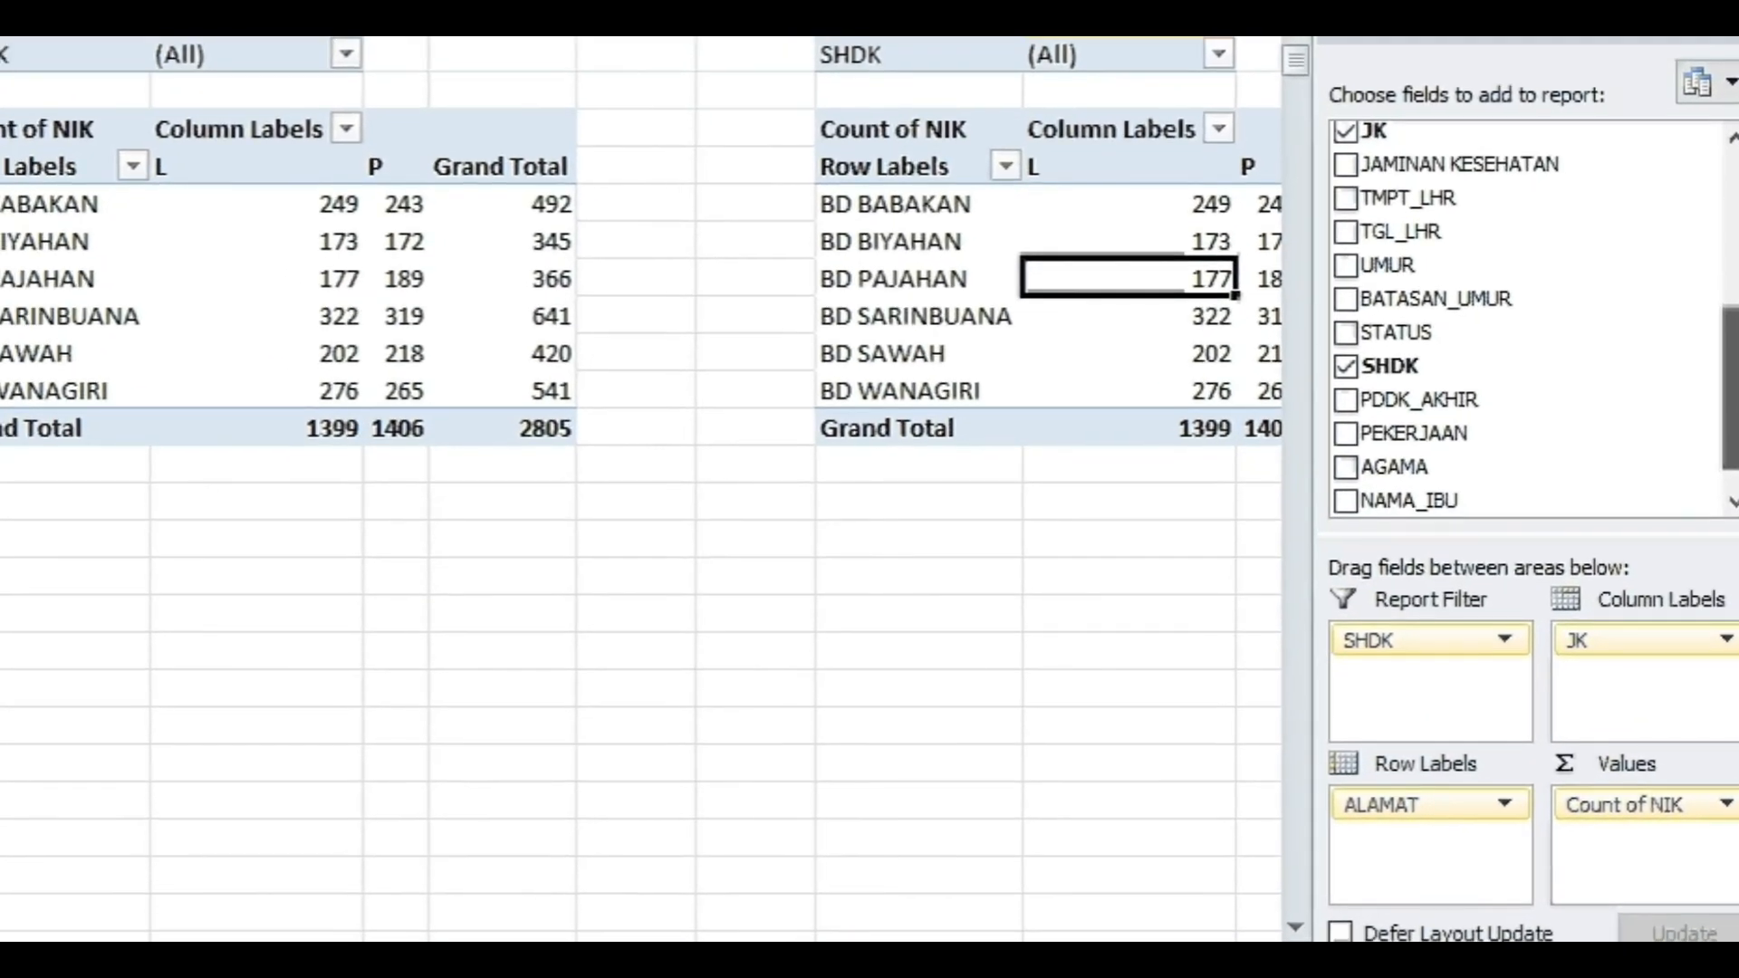
left_click_drag(1732, 390, 1732, 397)
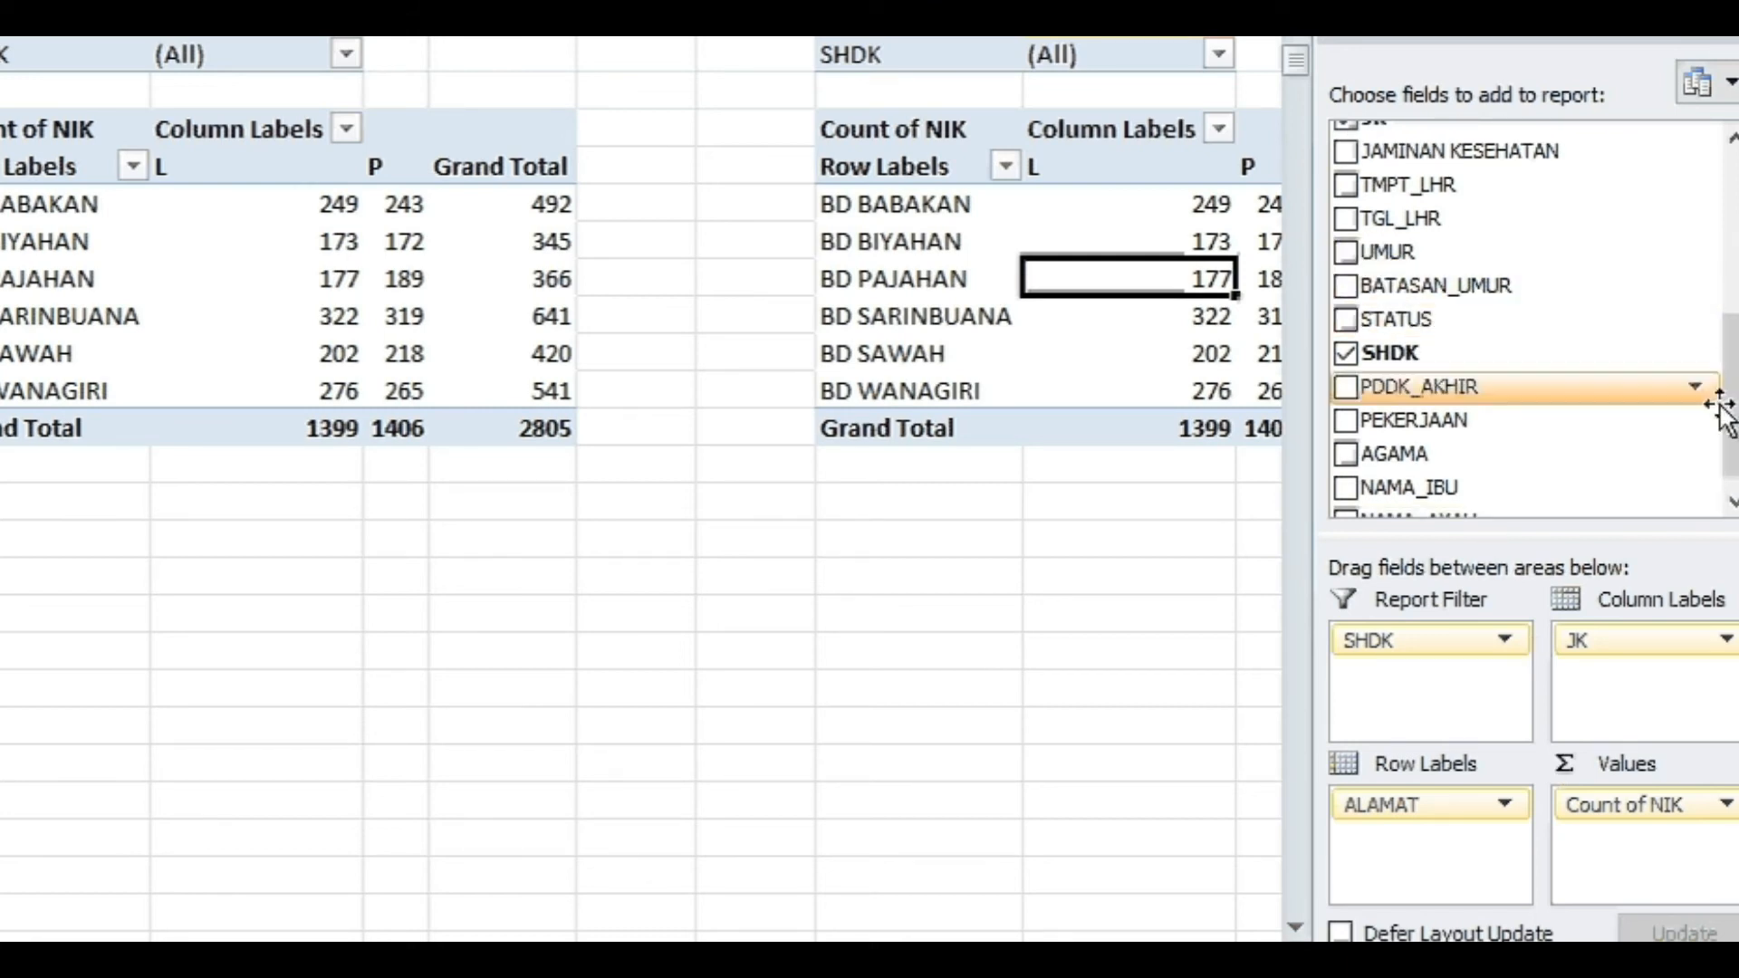
left_click_drag(1732, 398, 1732, 238)
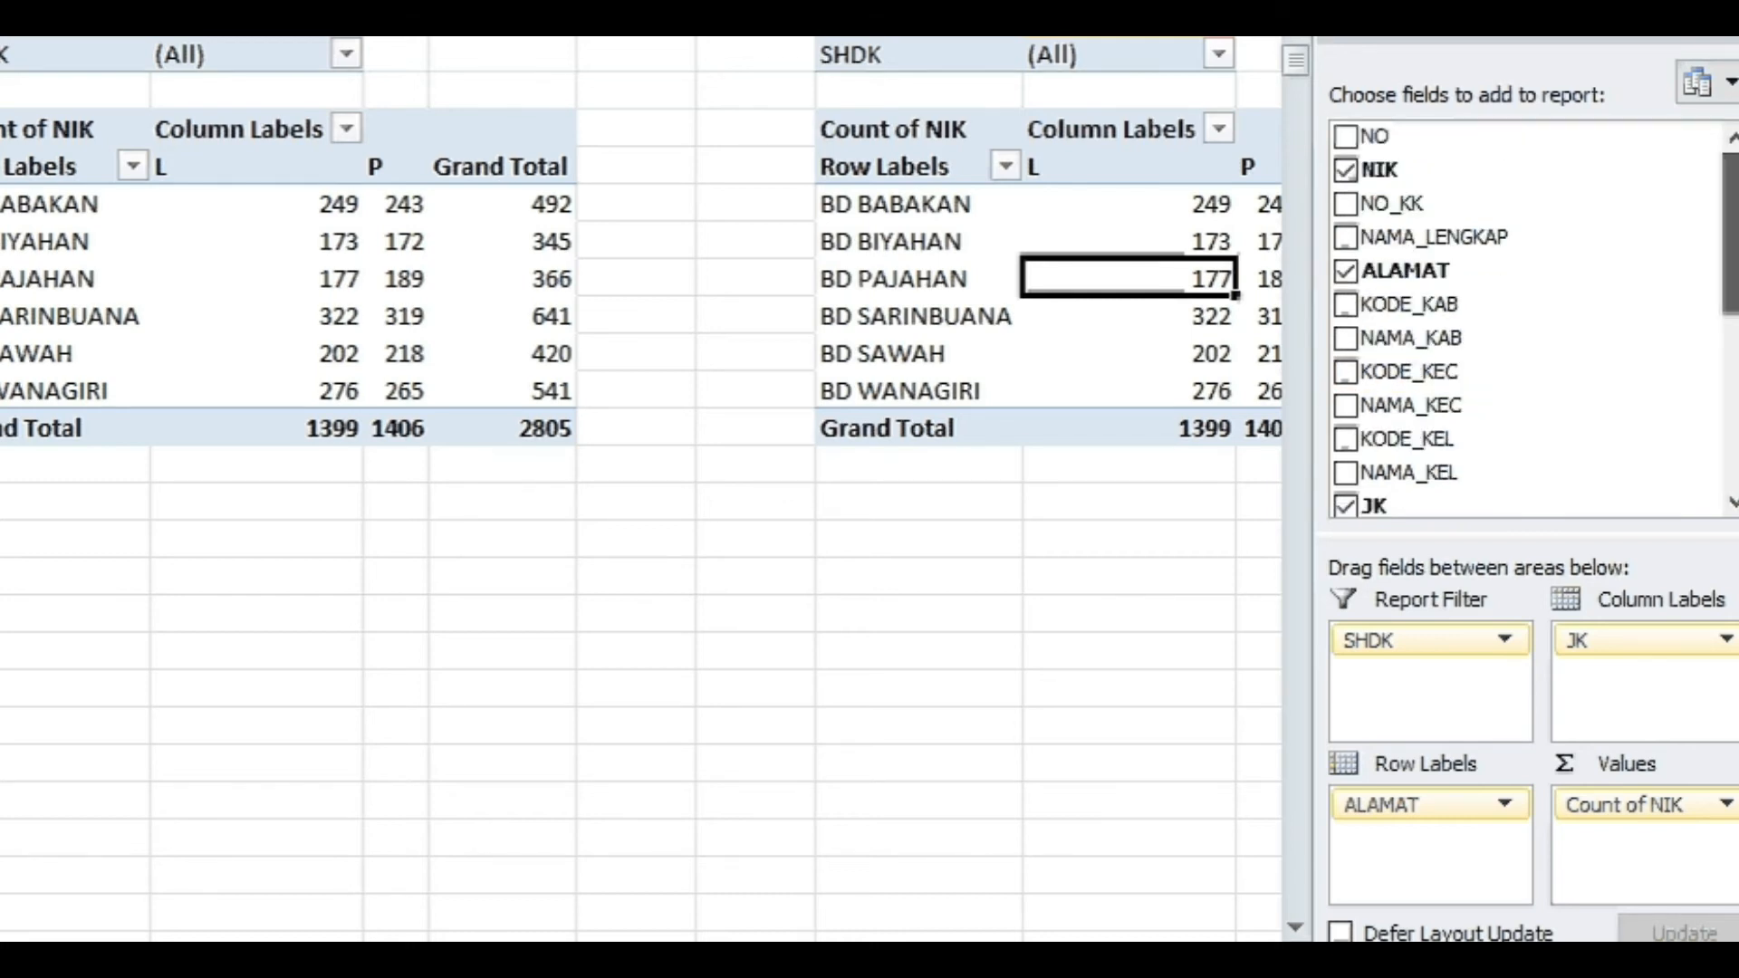
left_click(1347, 270)
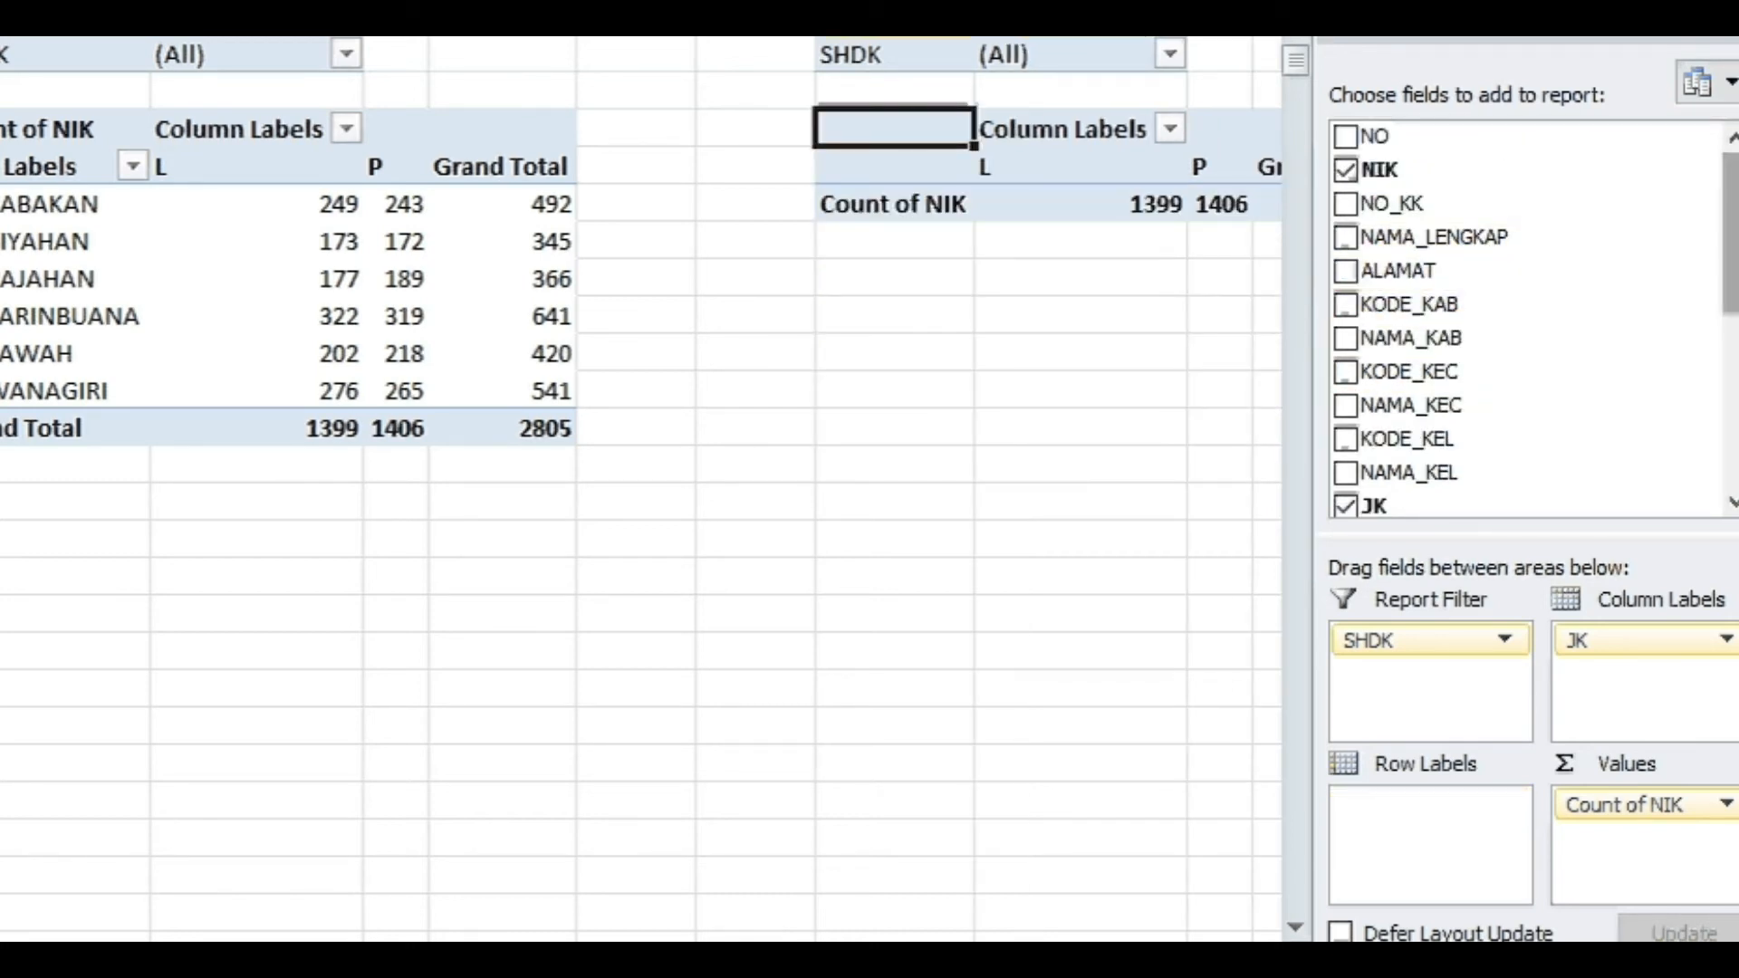
scroll(1521, 317, "down", 4)
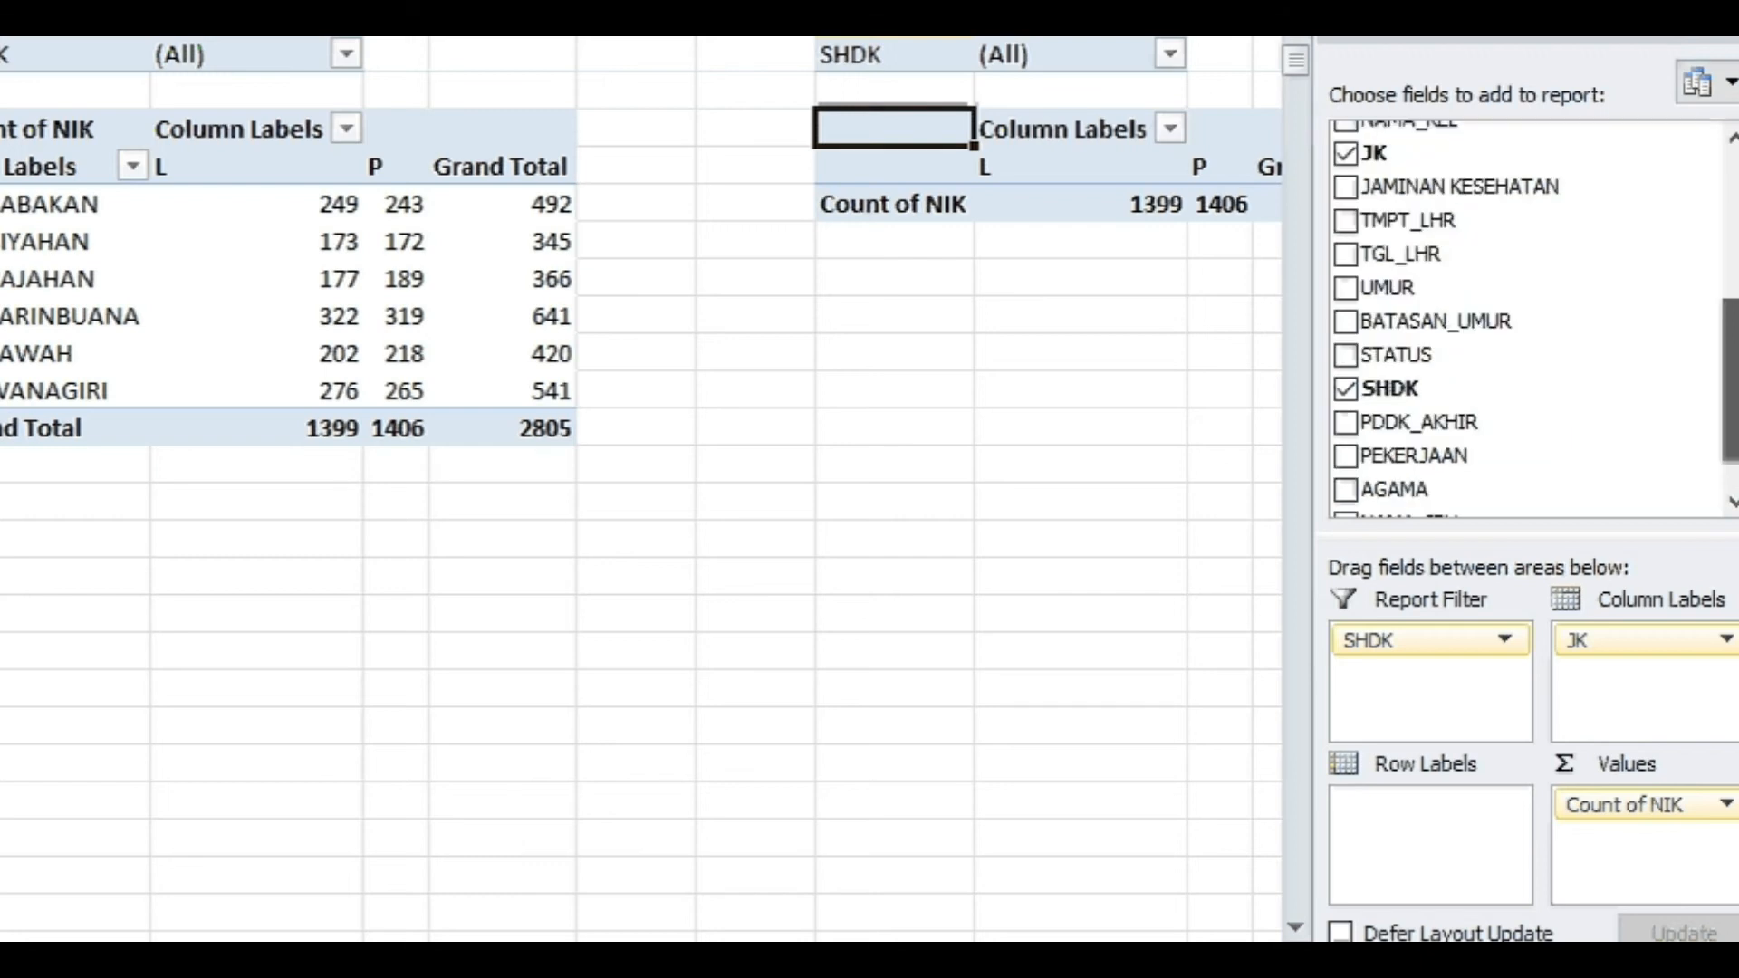
scroll(1449, 292, "up", 1)
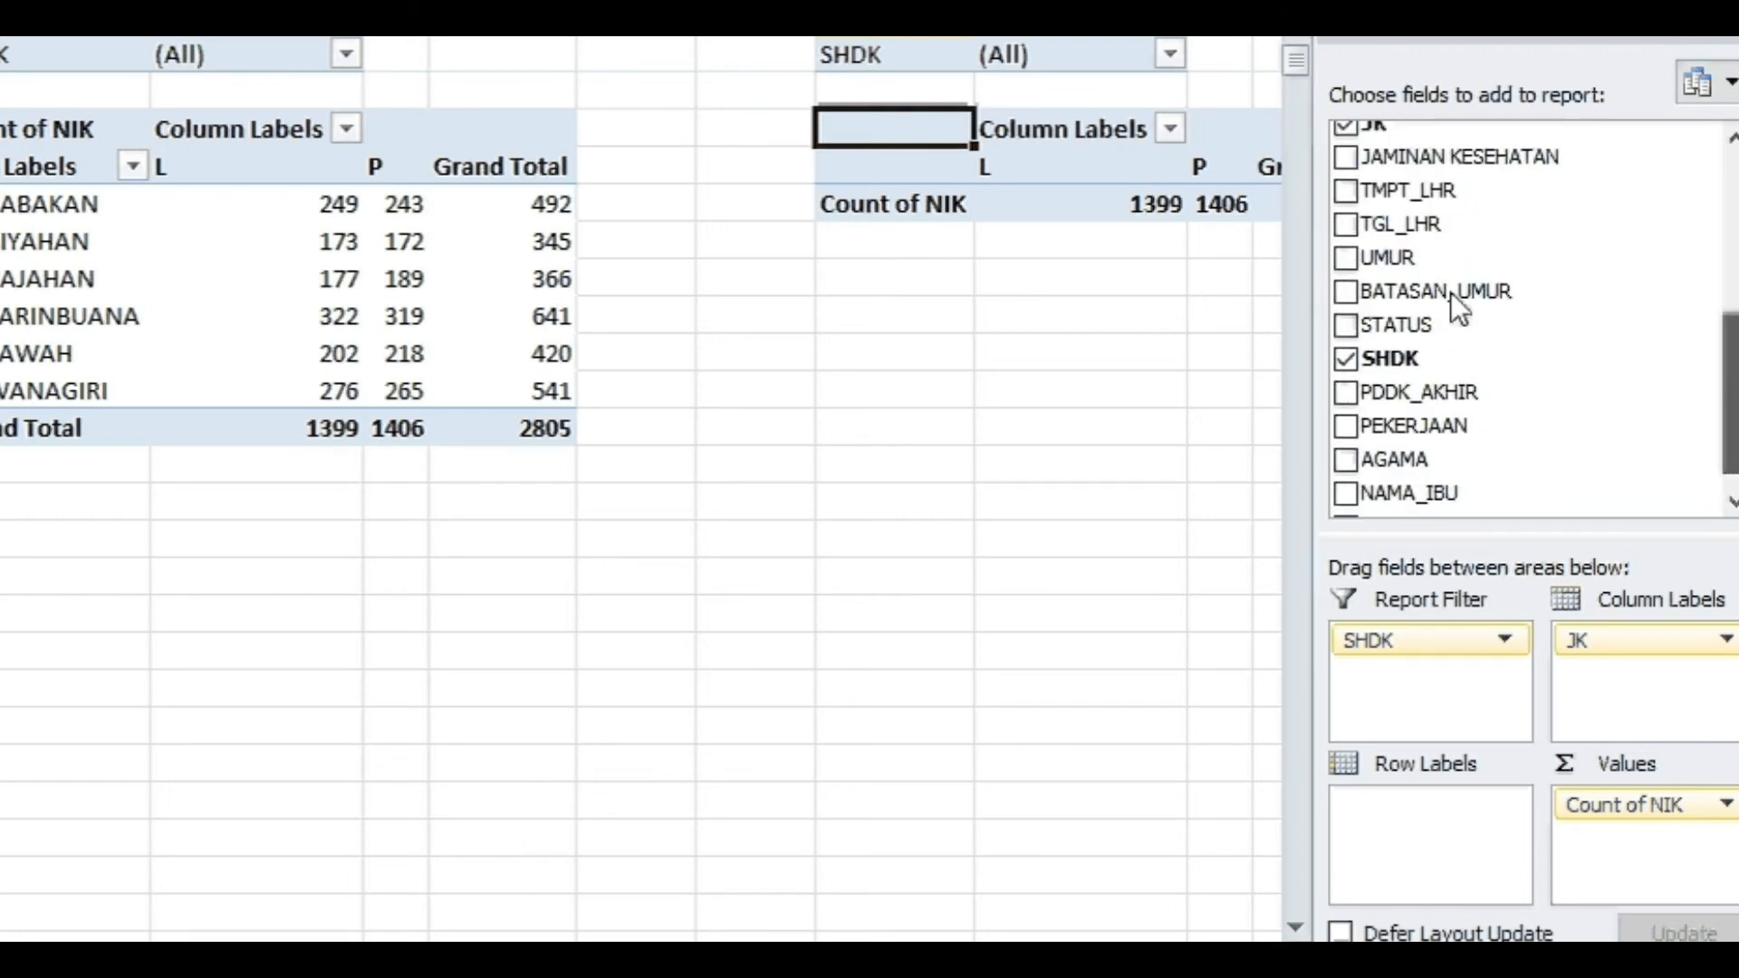
scroll(1532, 393, "down", 1)
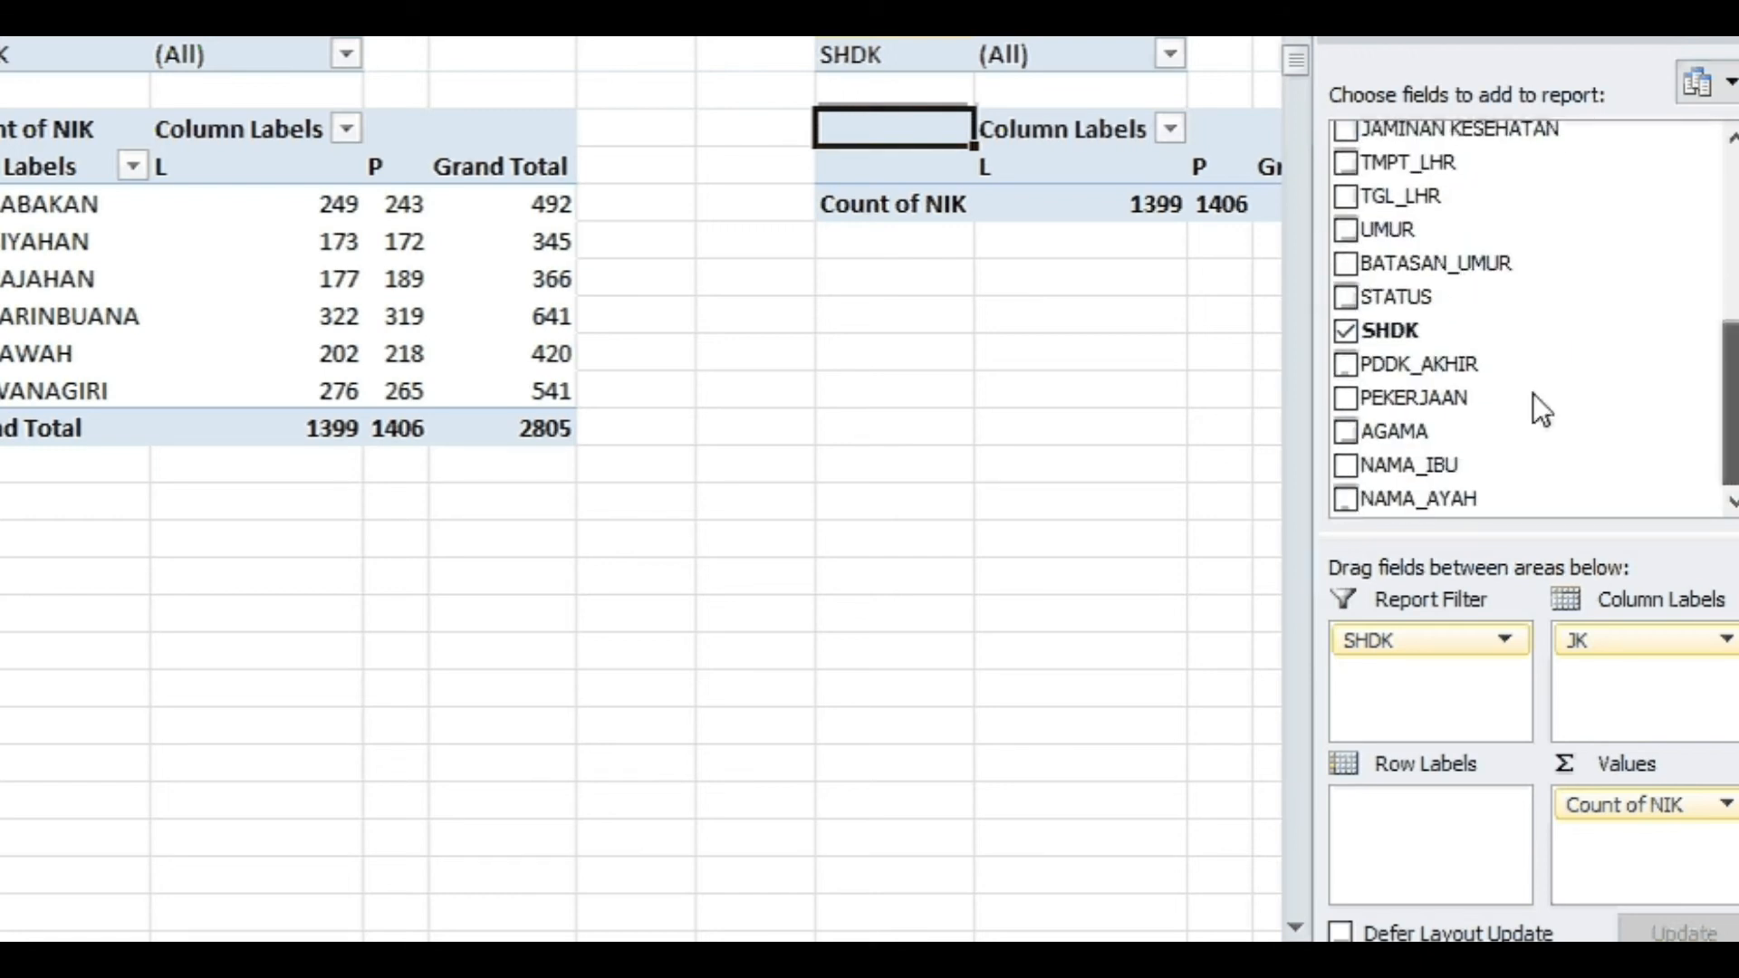
left_click(1344, 265)
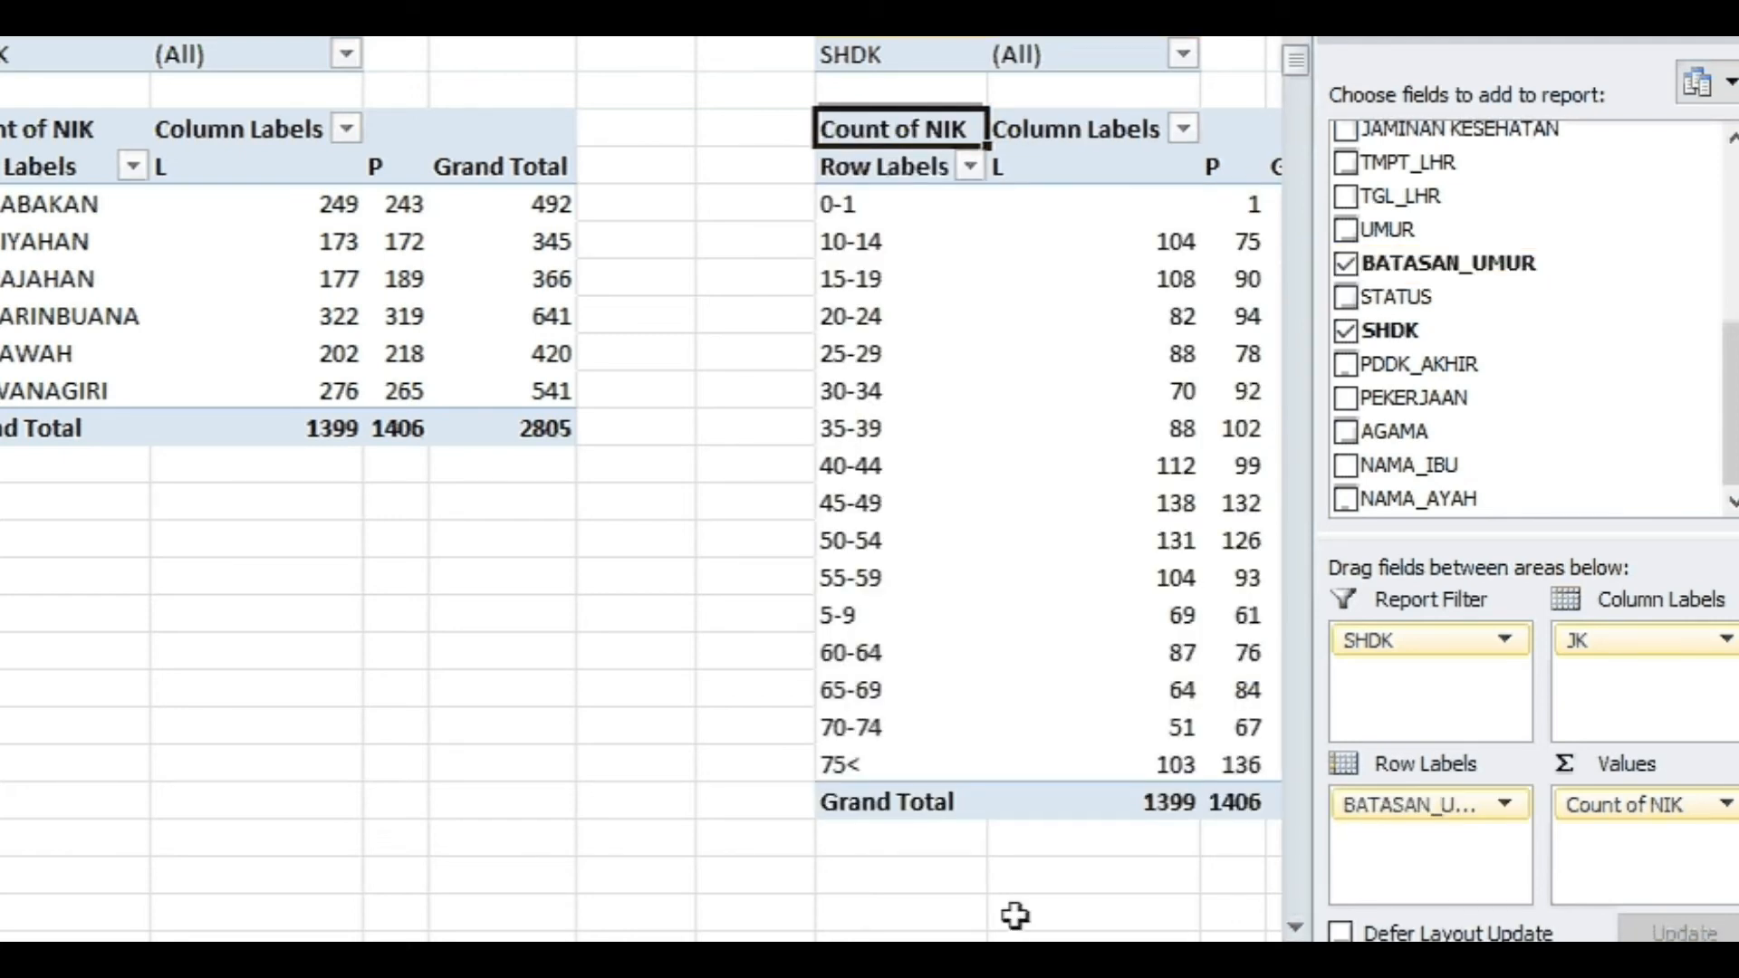
- Move the 5-9 row of the age-group pivot table directly below the 0-1 row
left_click_drag(956, 962, 985, 961)
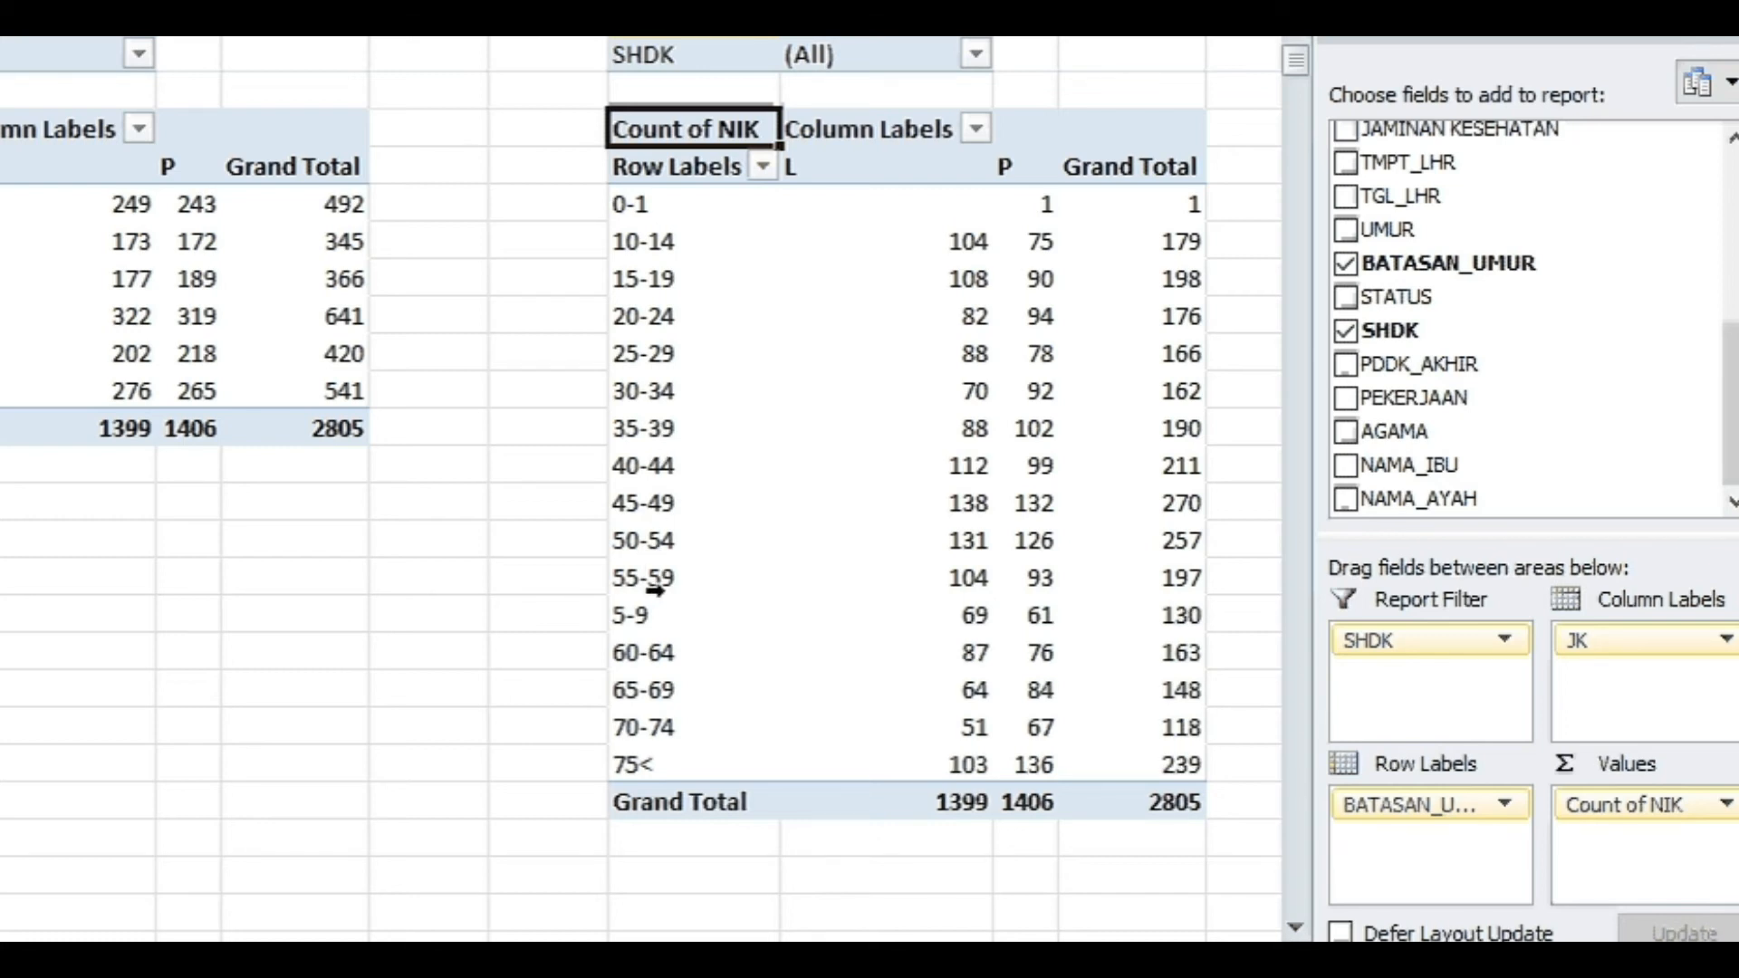
left_click(645, 615)
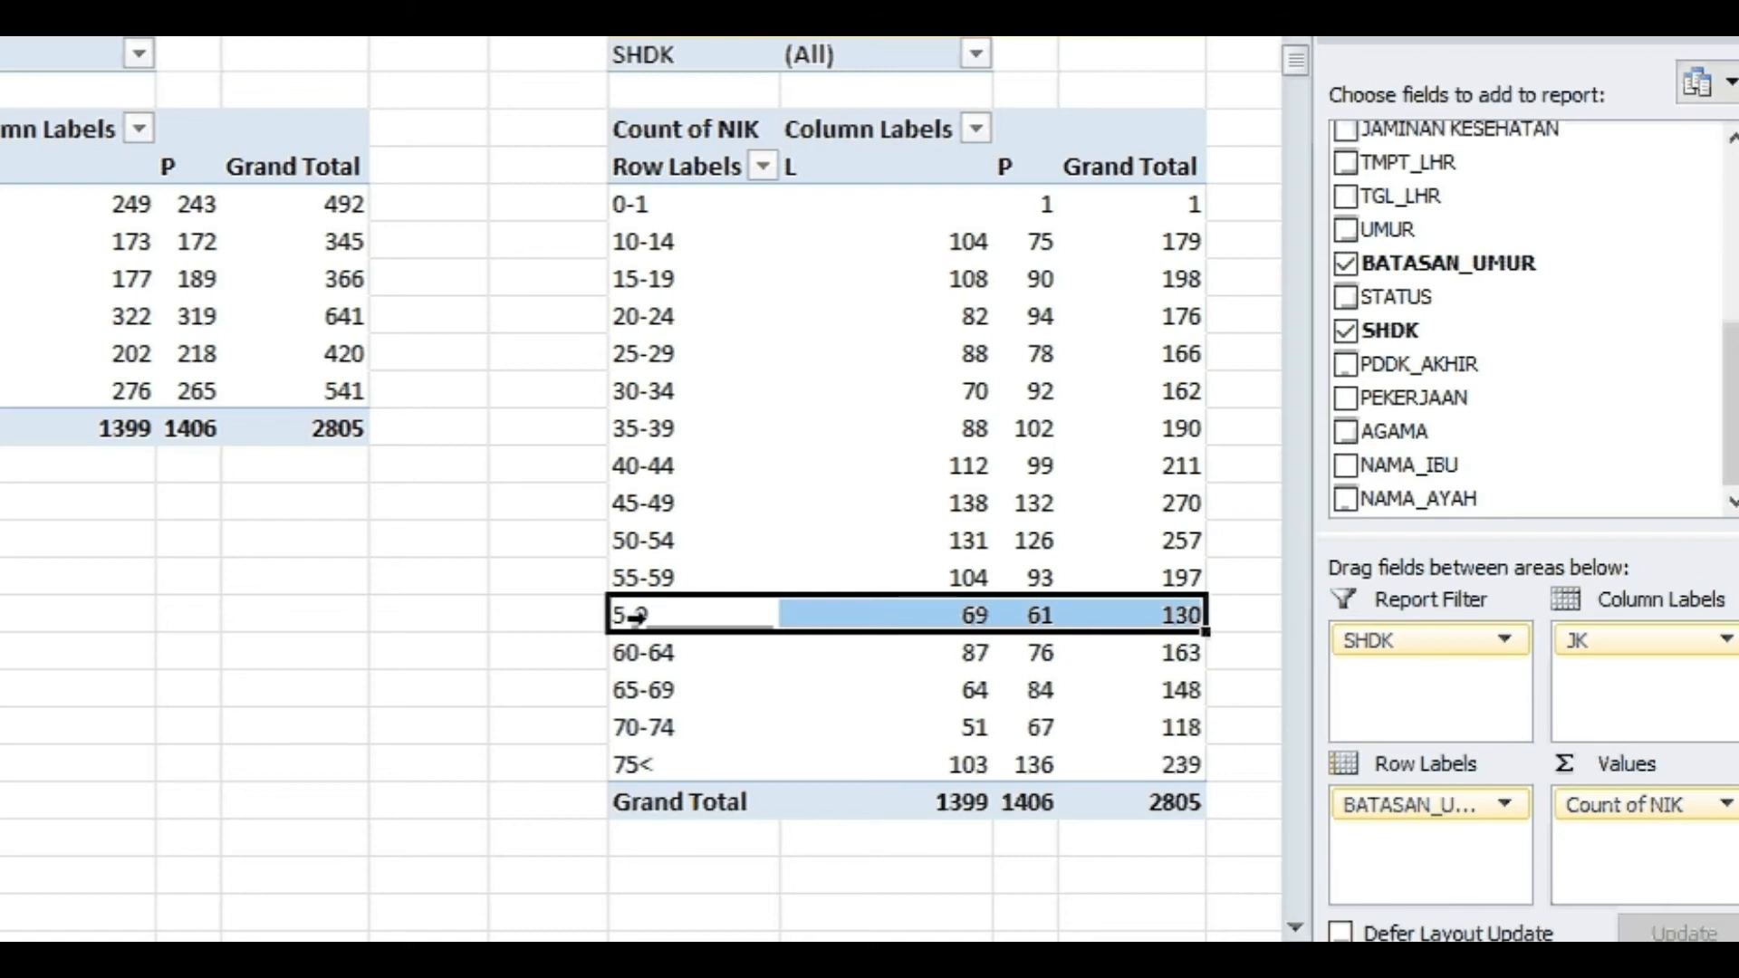
left_click(892, 614)
left_click(676, 613)
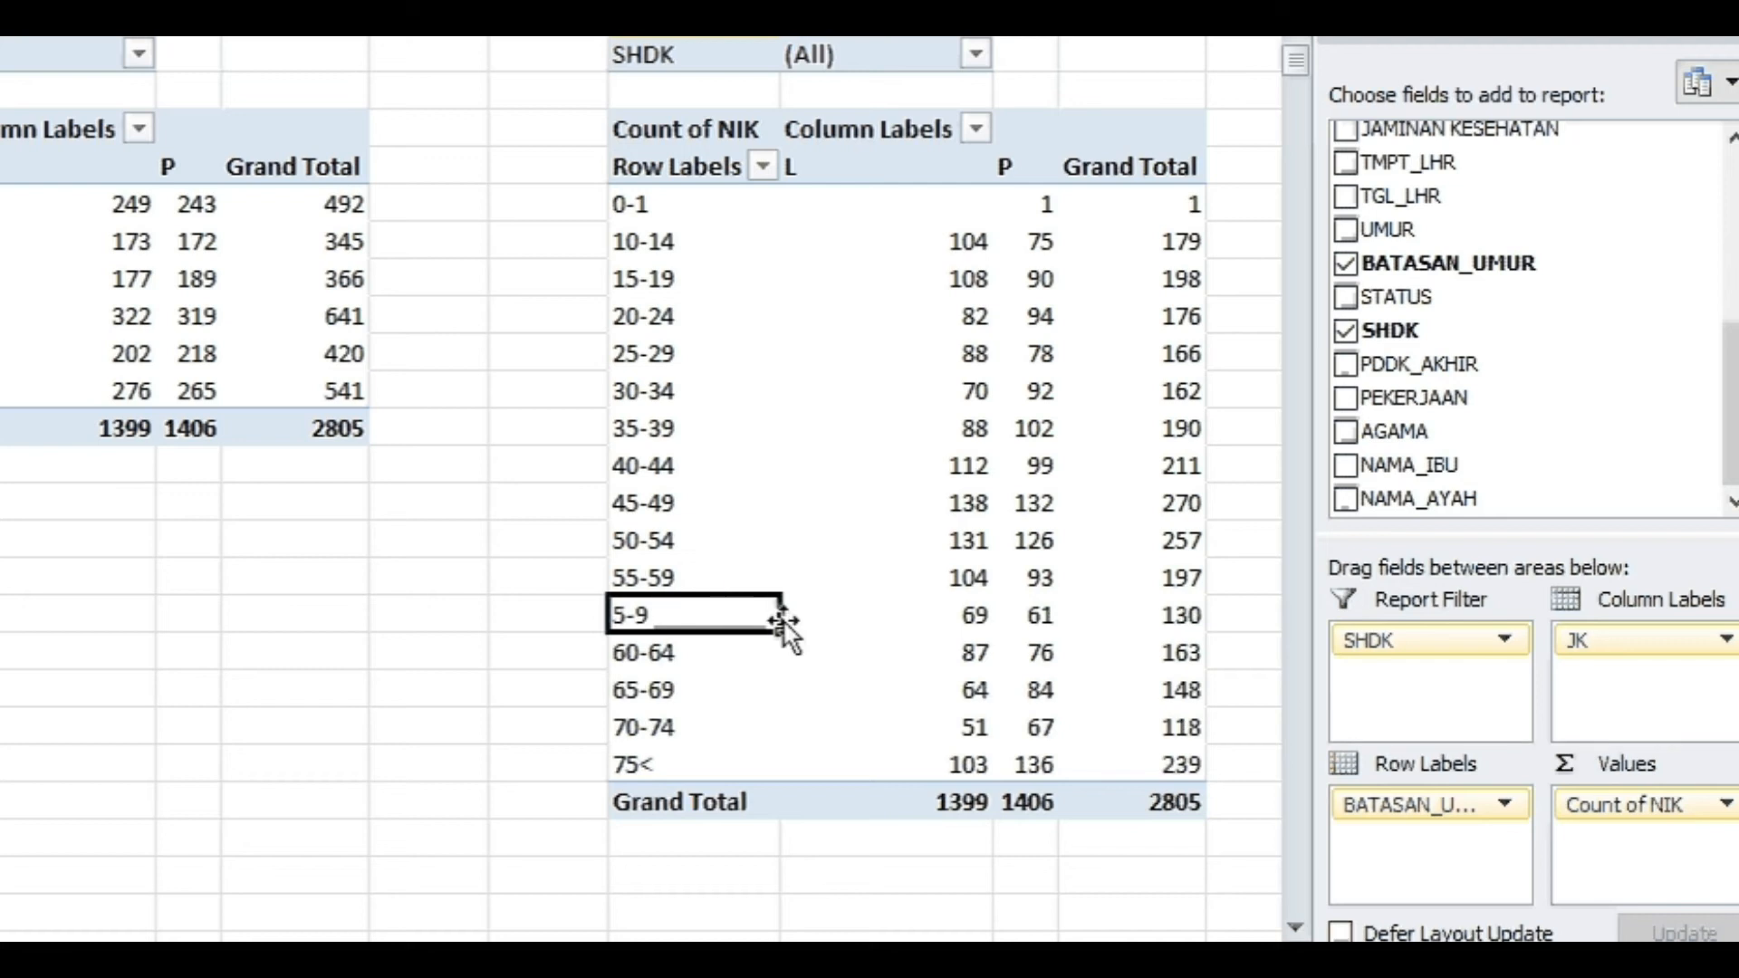
left_click_drag(781, 623, 730, 230)
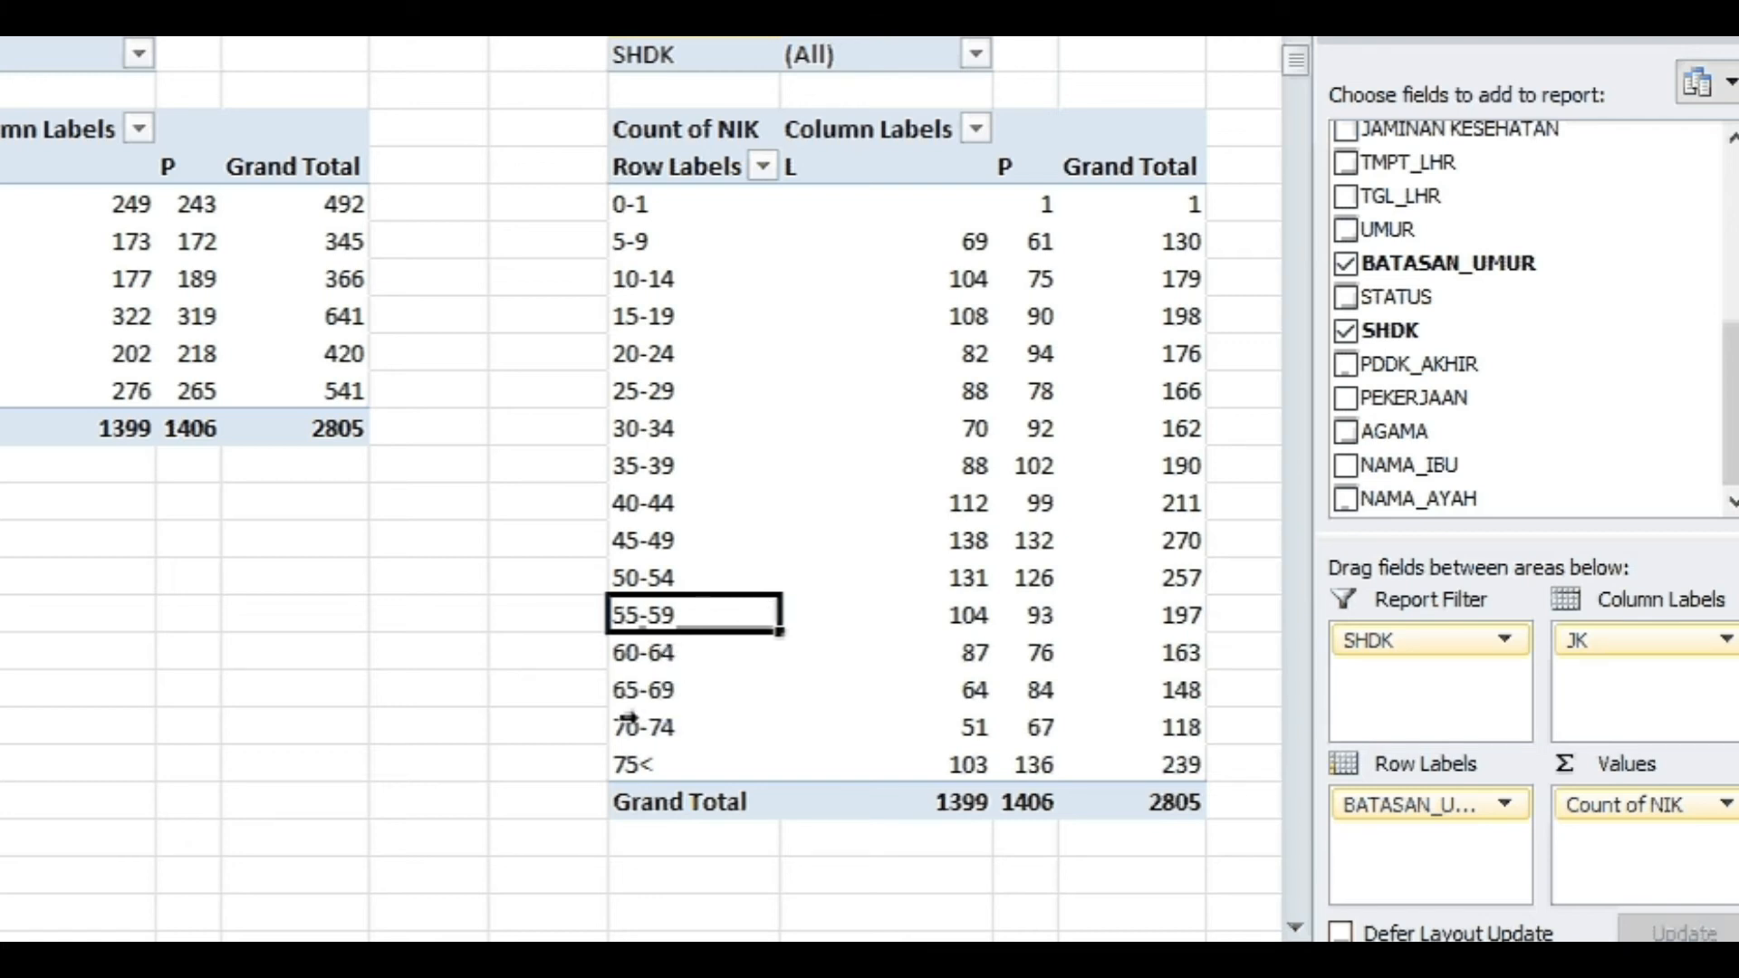
- Reorder the age-group pivot table's JK columns so that P comes before L
left_click(966, 213)
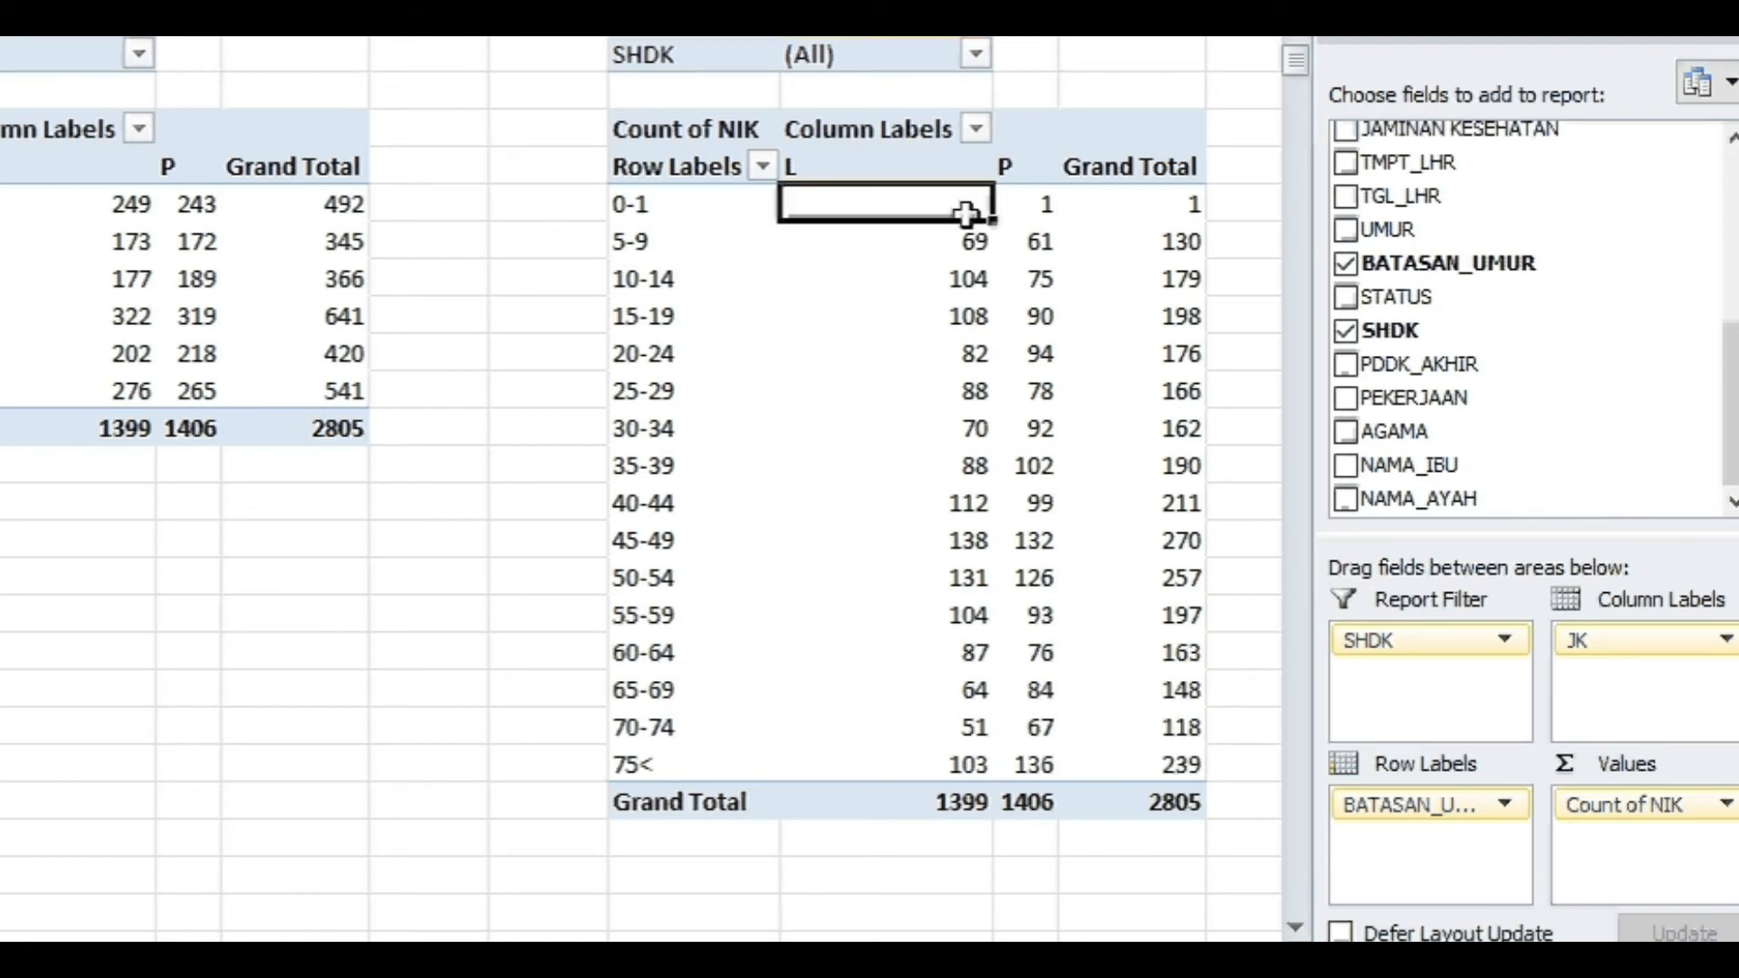
left_click(1019, 168)
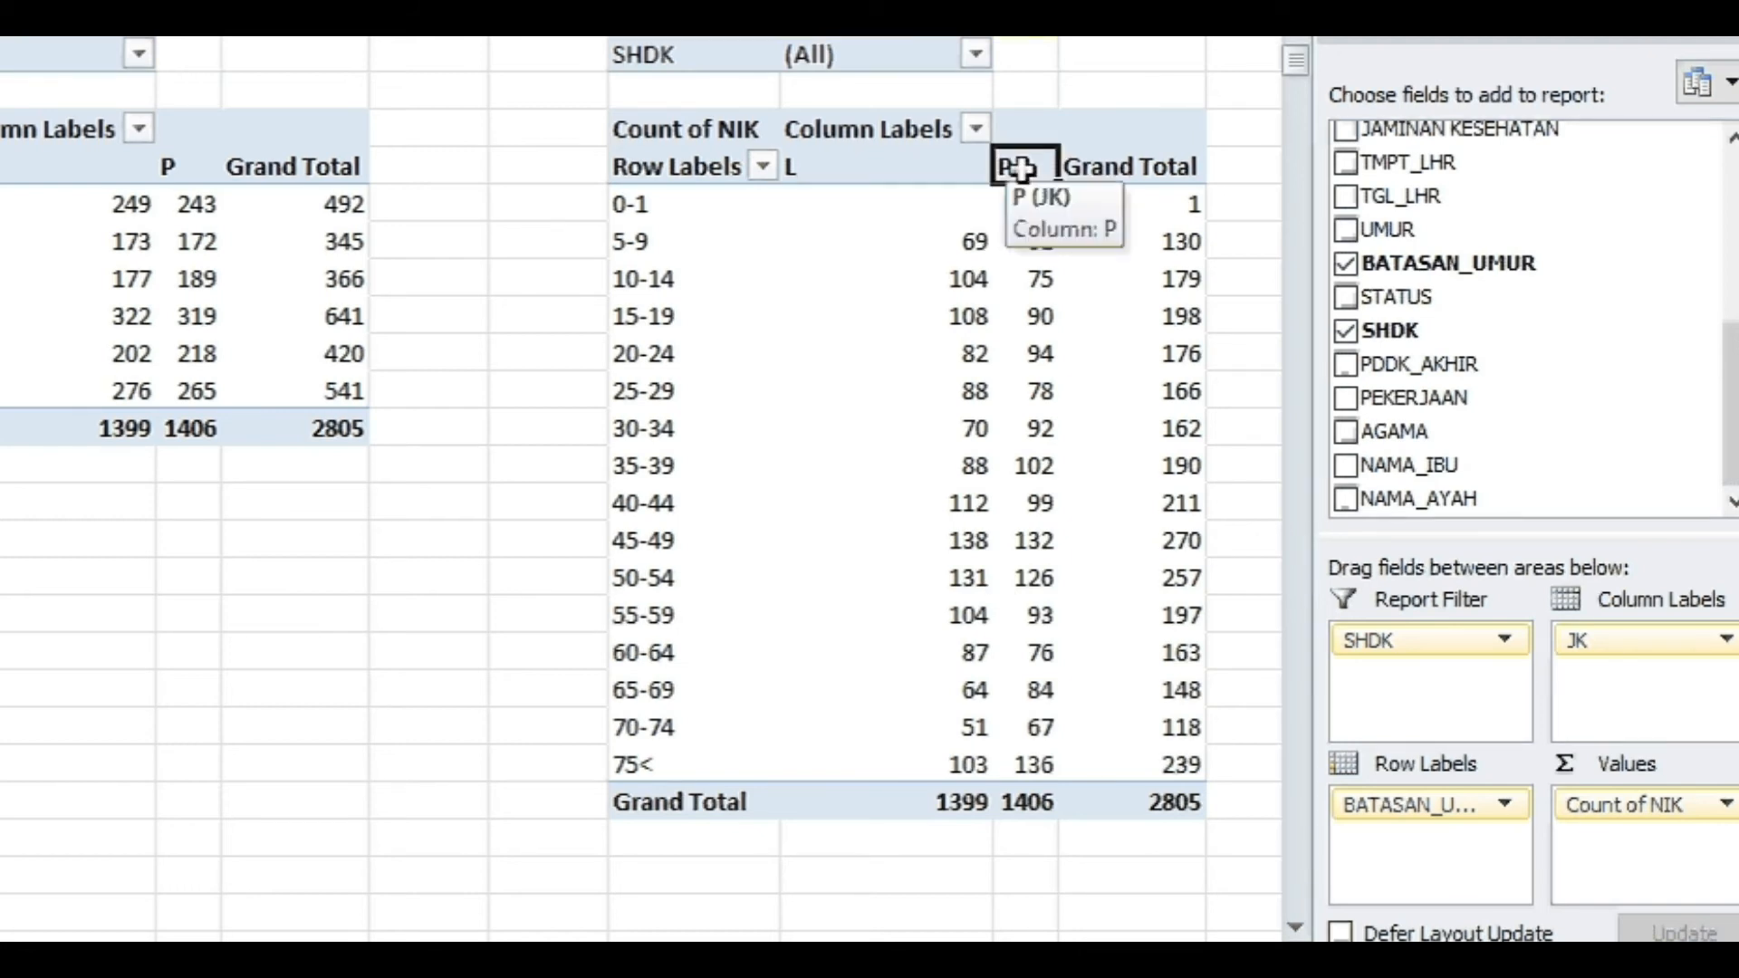
left_click_drag(1062, 177, 774, 199)
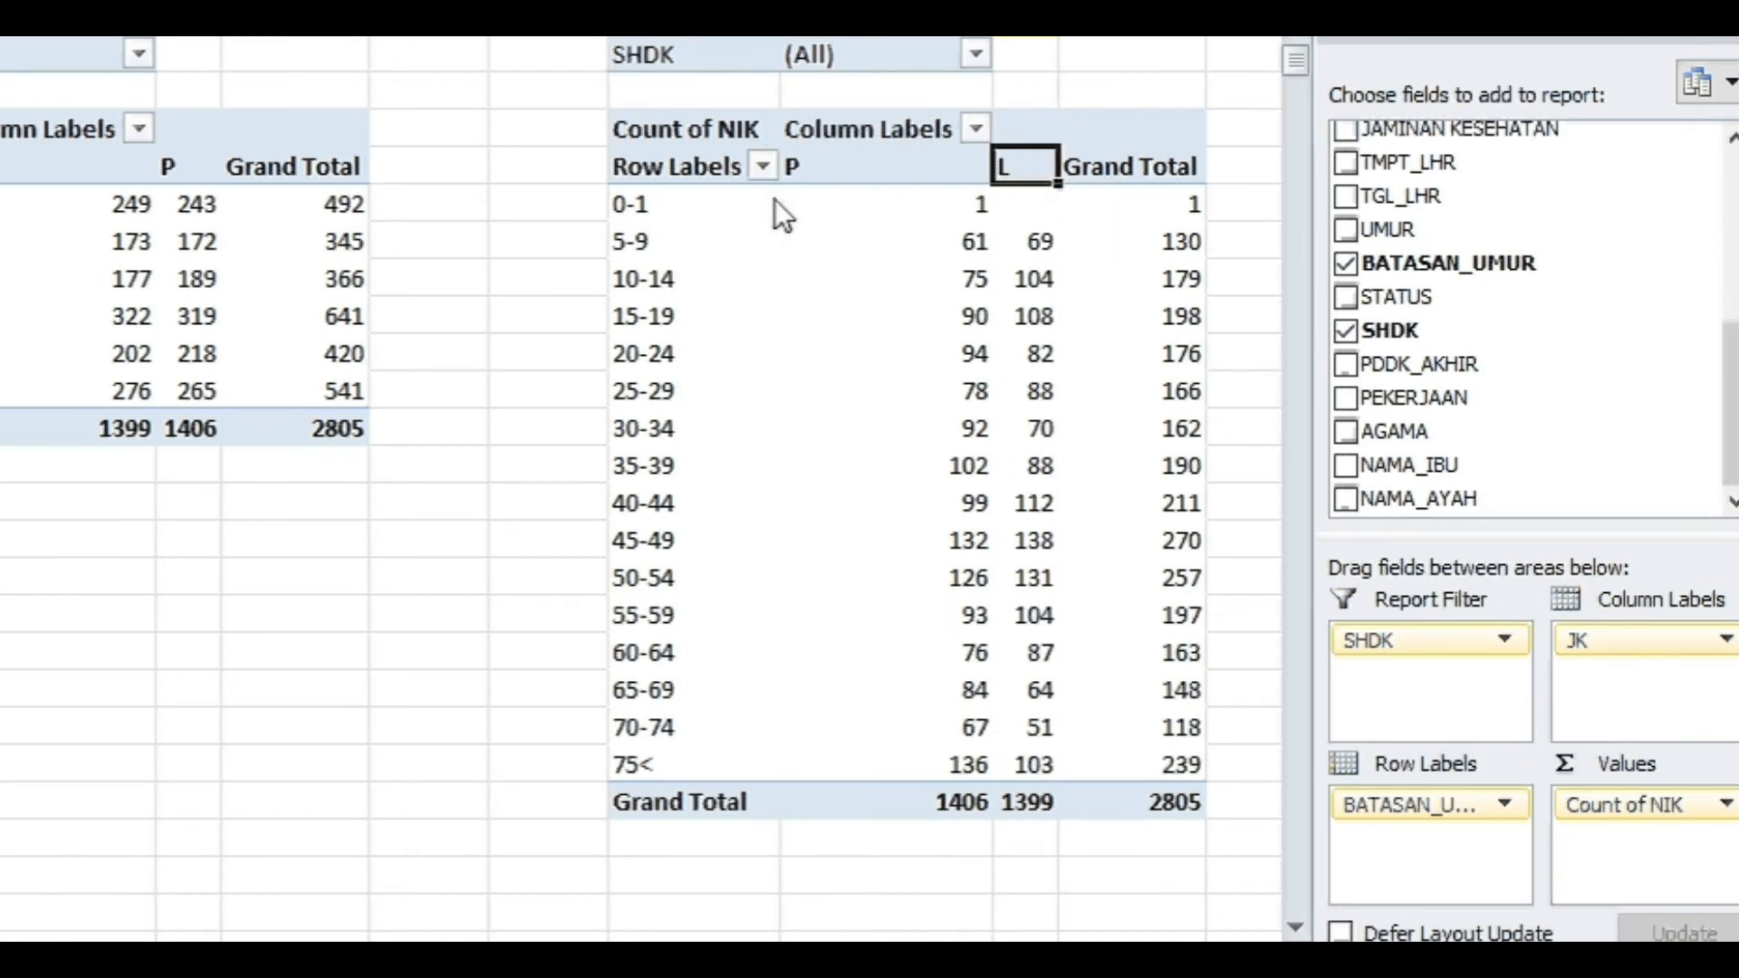
left_click(1002, 351)
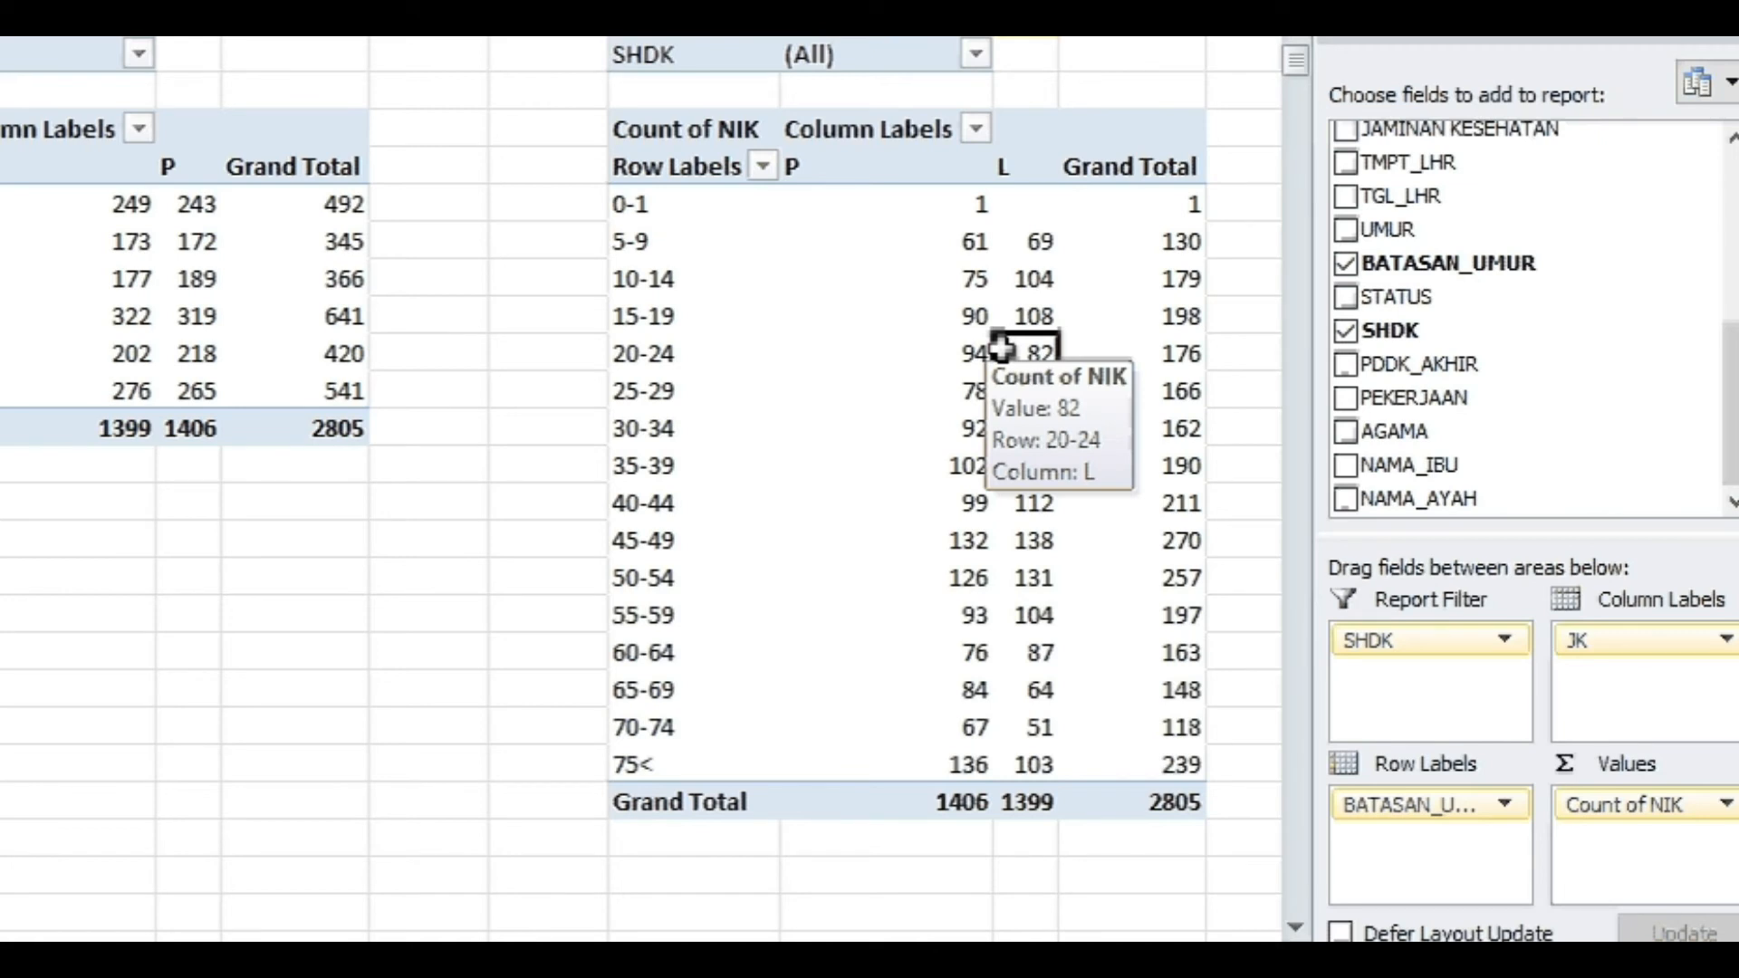
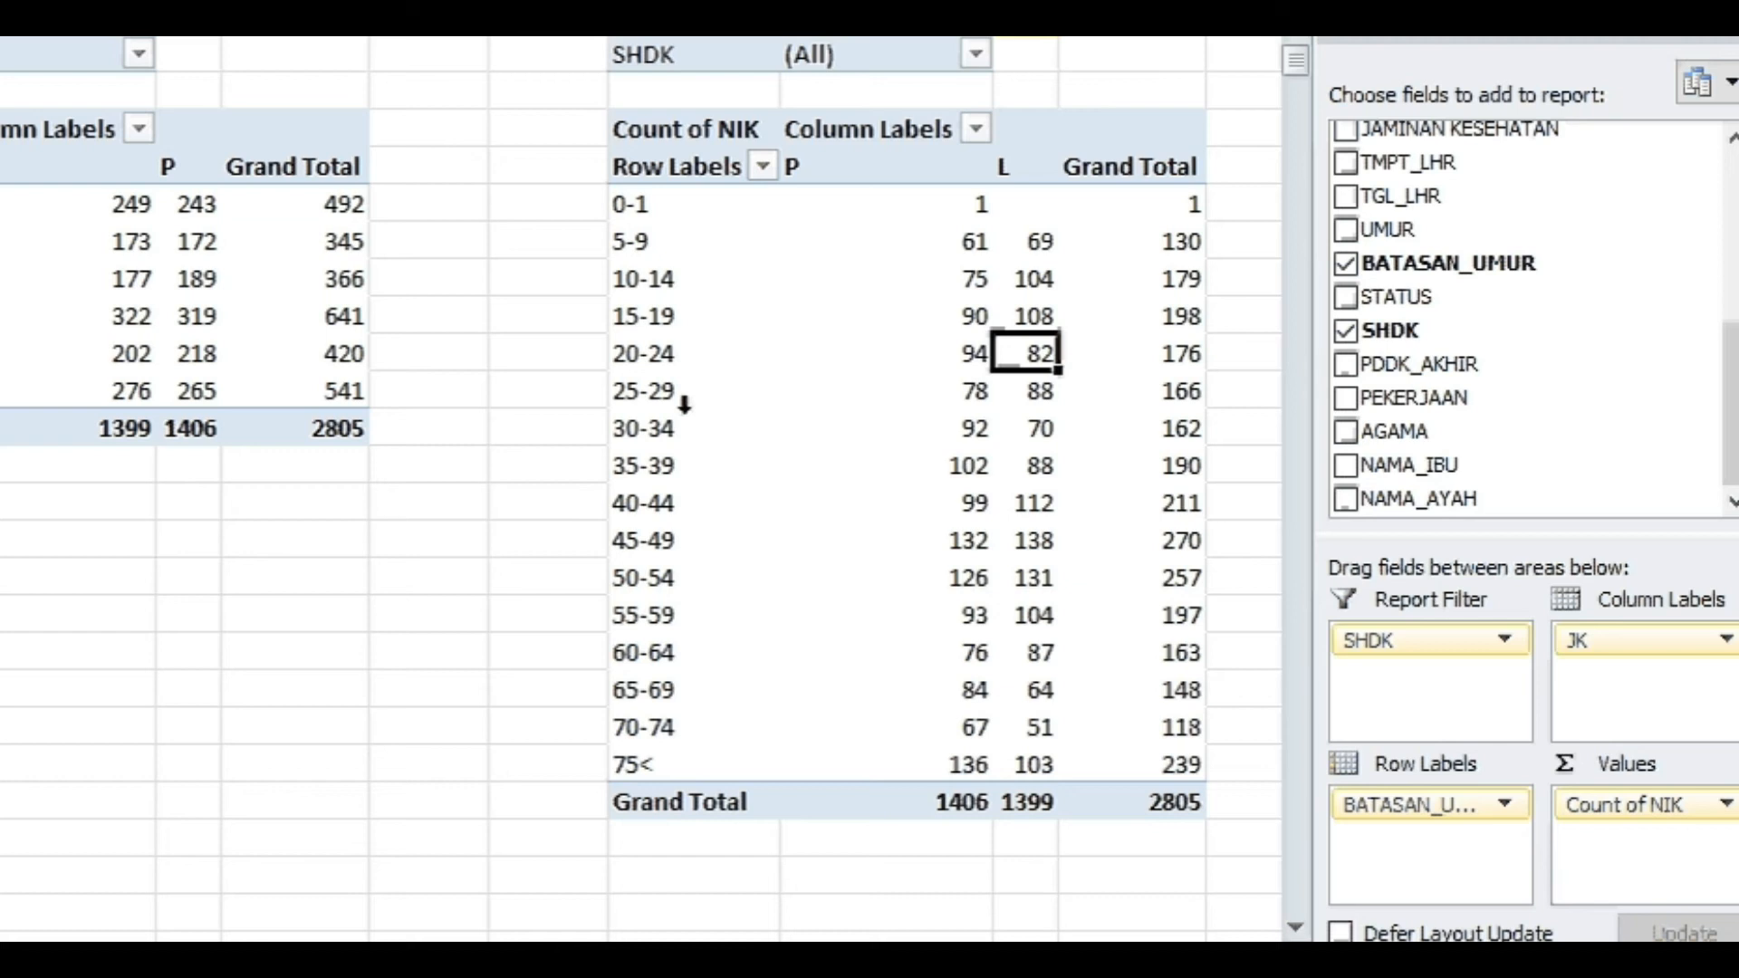
- Copy the pivot table's P and L counts for ages 5-9 through 75< and paste them as values into Sheet3 from D10
left_click_drag(978, 241, 1033, 762)
key("ctrl+c")
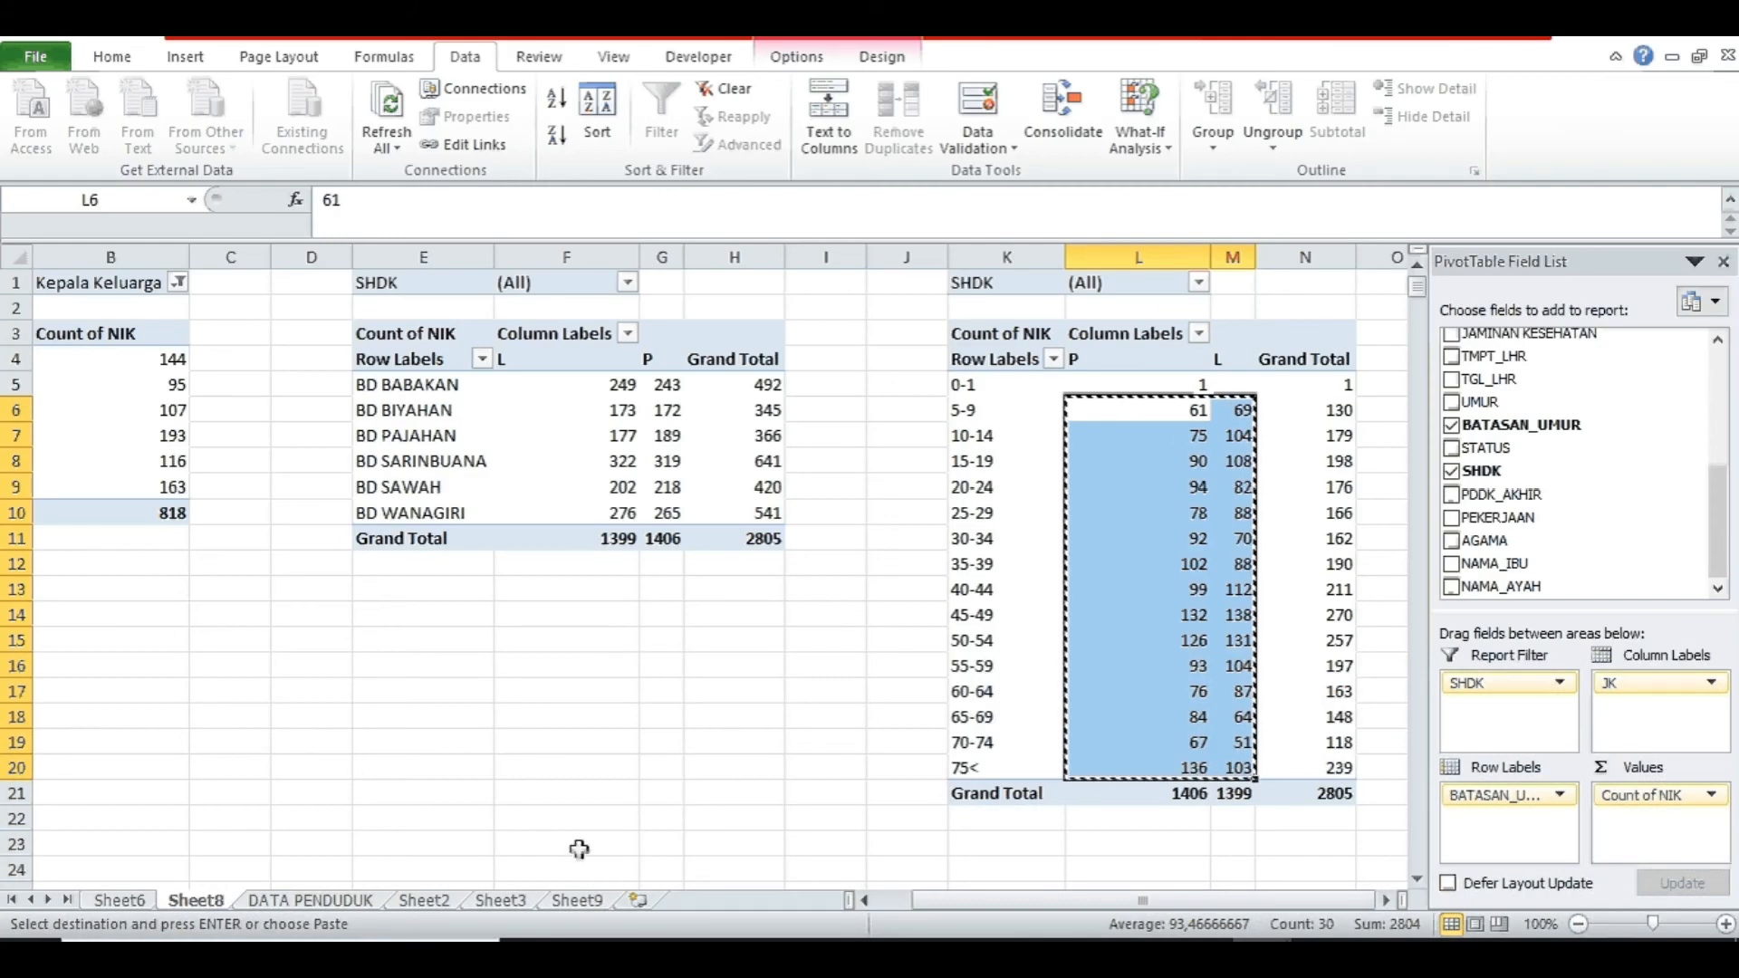
left_click(577, 900)
left_click(501, 899)
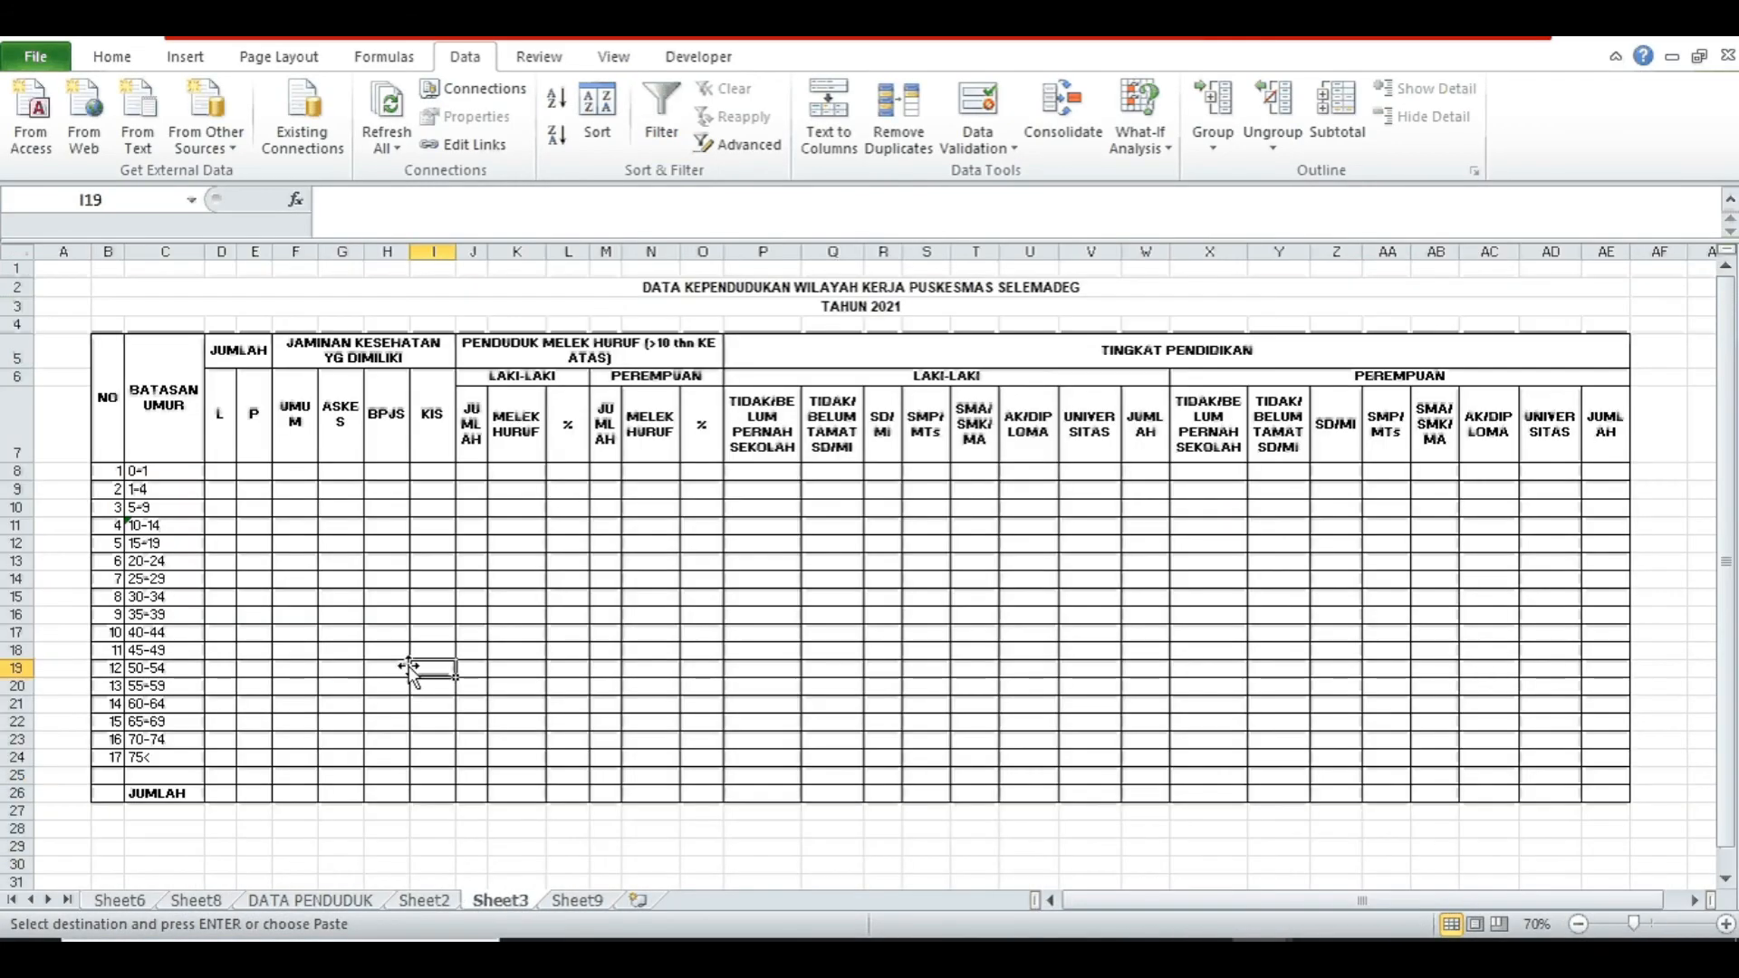
left_click(234, 508)
right_click(233, 509)
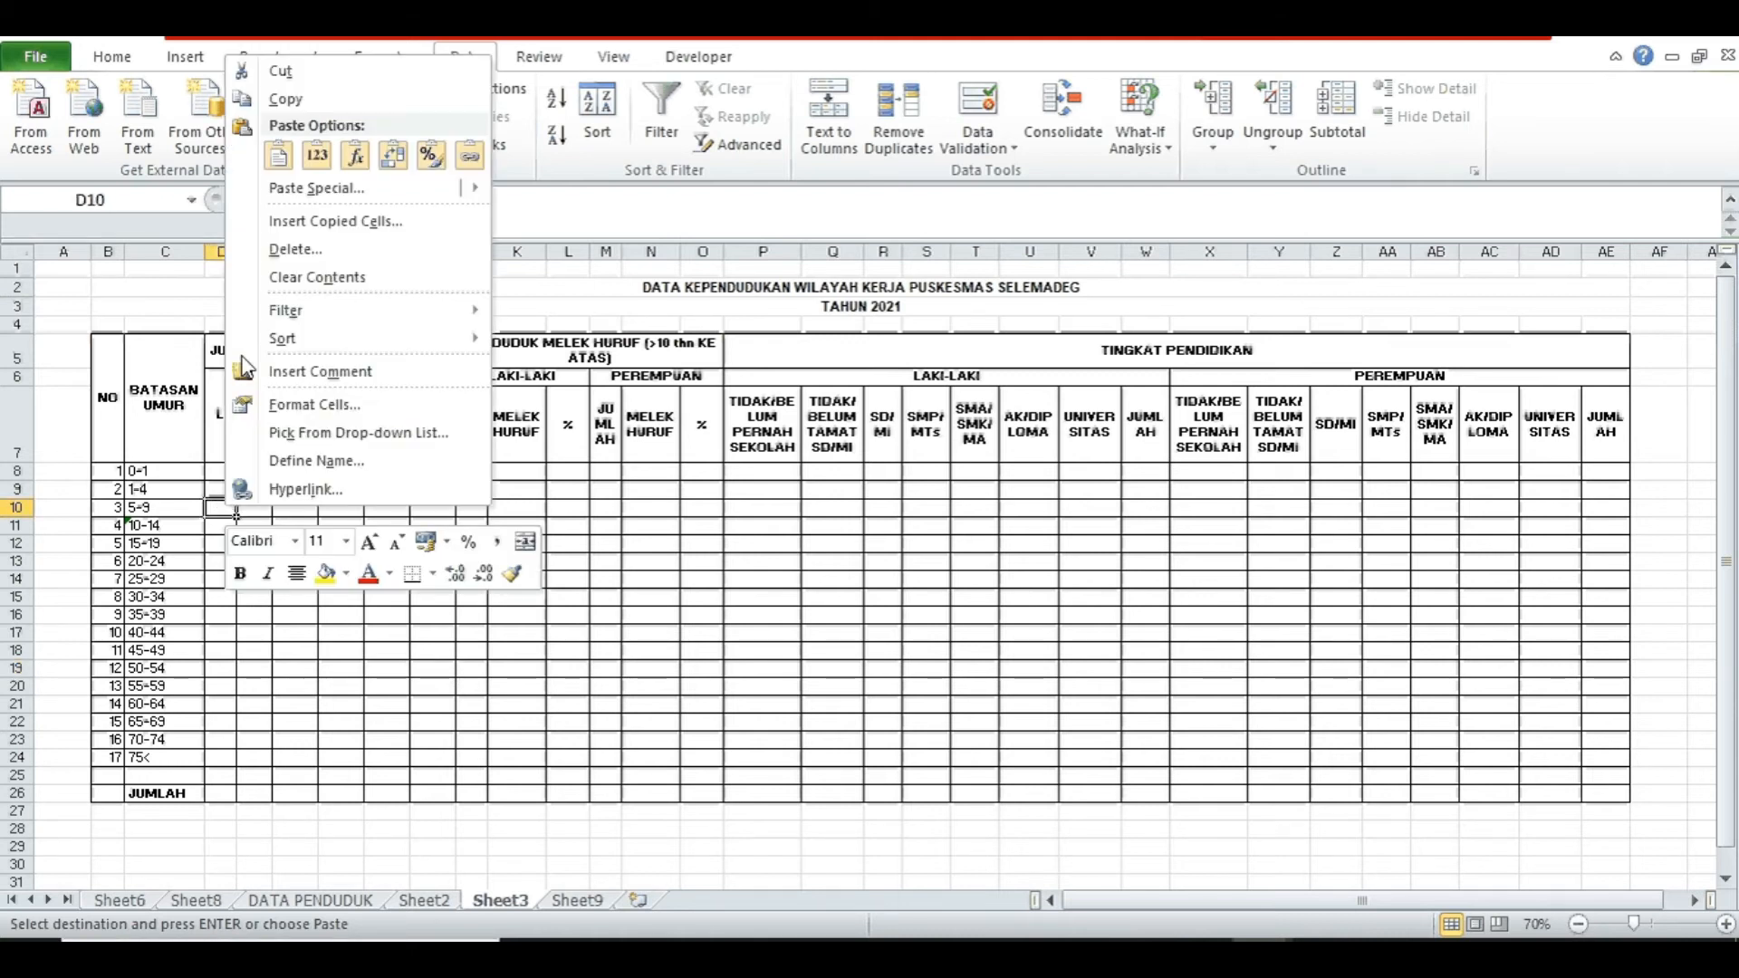
left_click(308, 155)
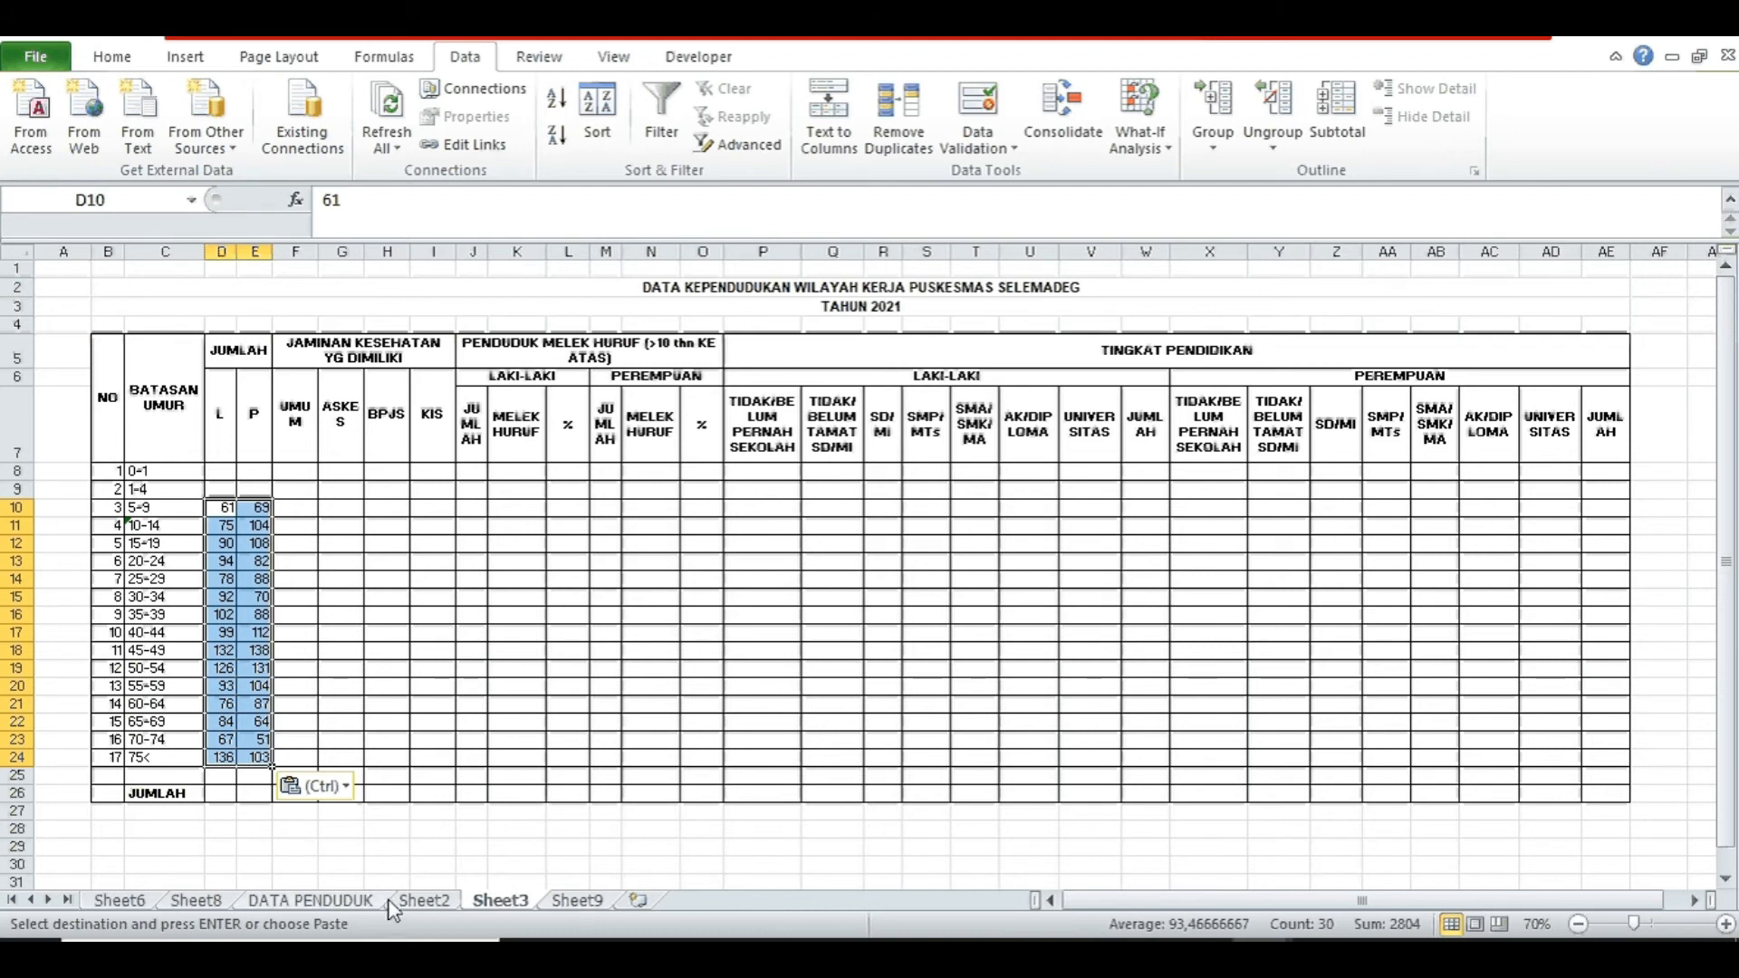
- Reorder the Sheet8 age-group pivot table's JK columns so that L comes before P
left_click(201, 902)
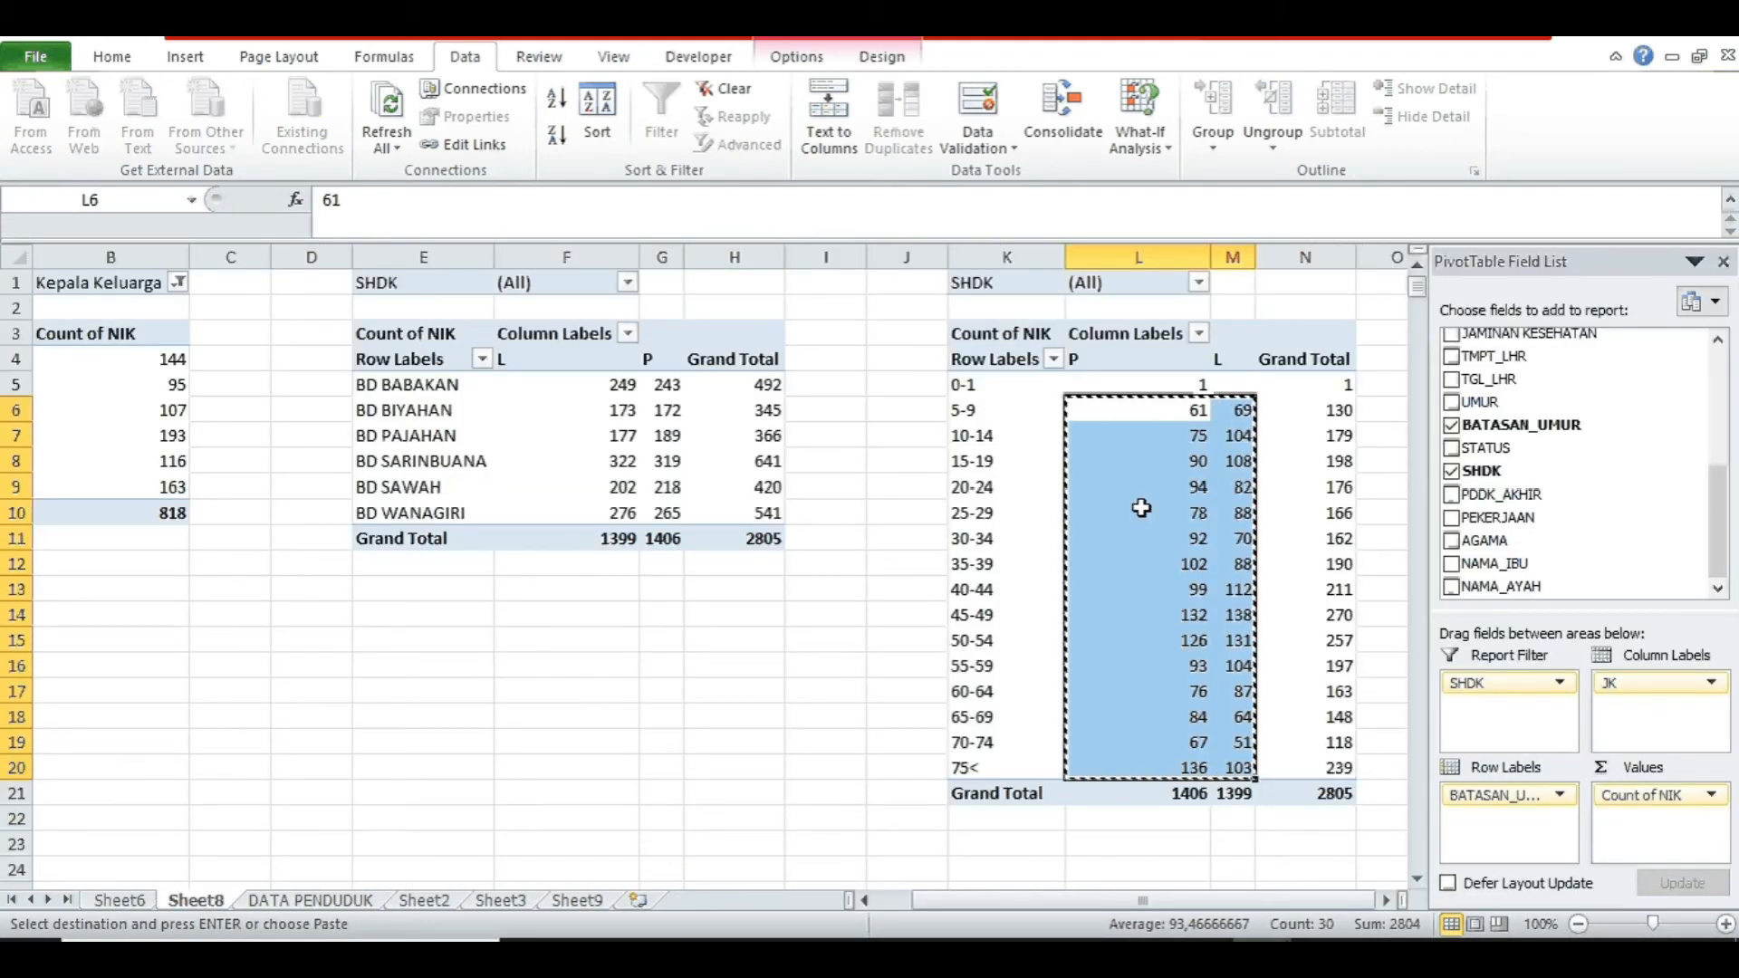
left_click(1184, 381)
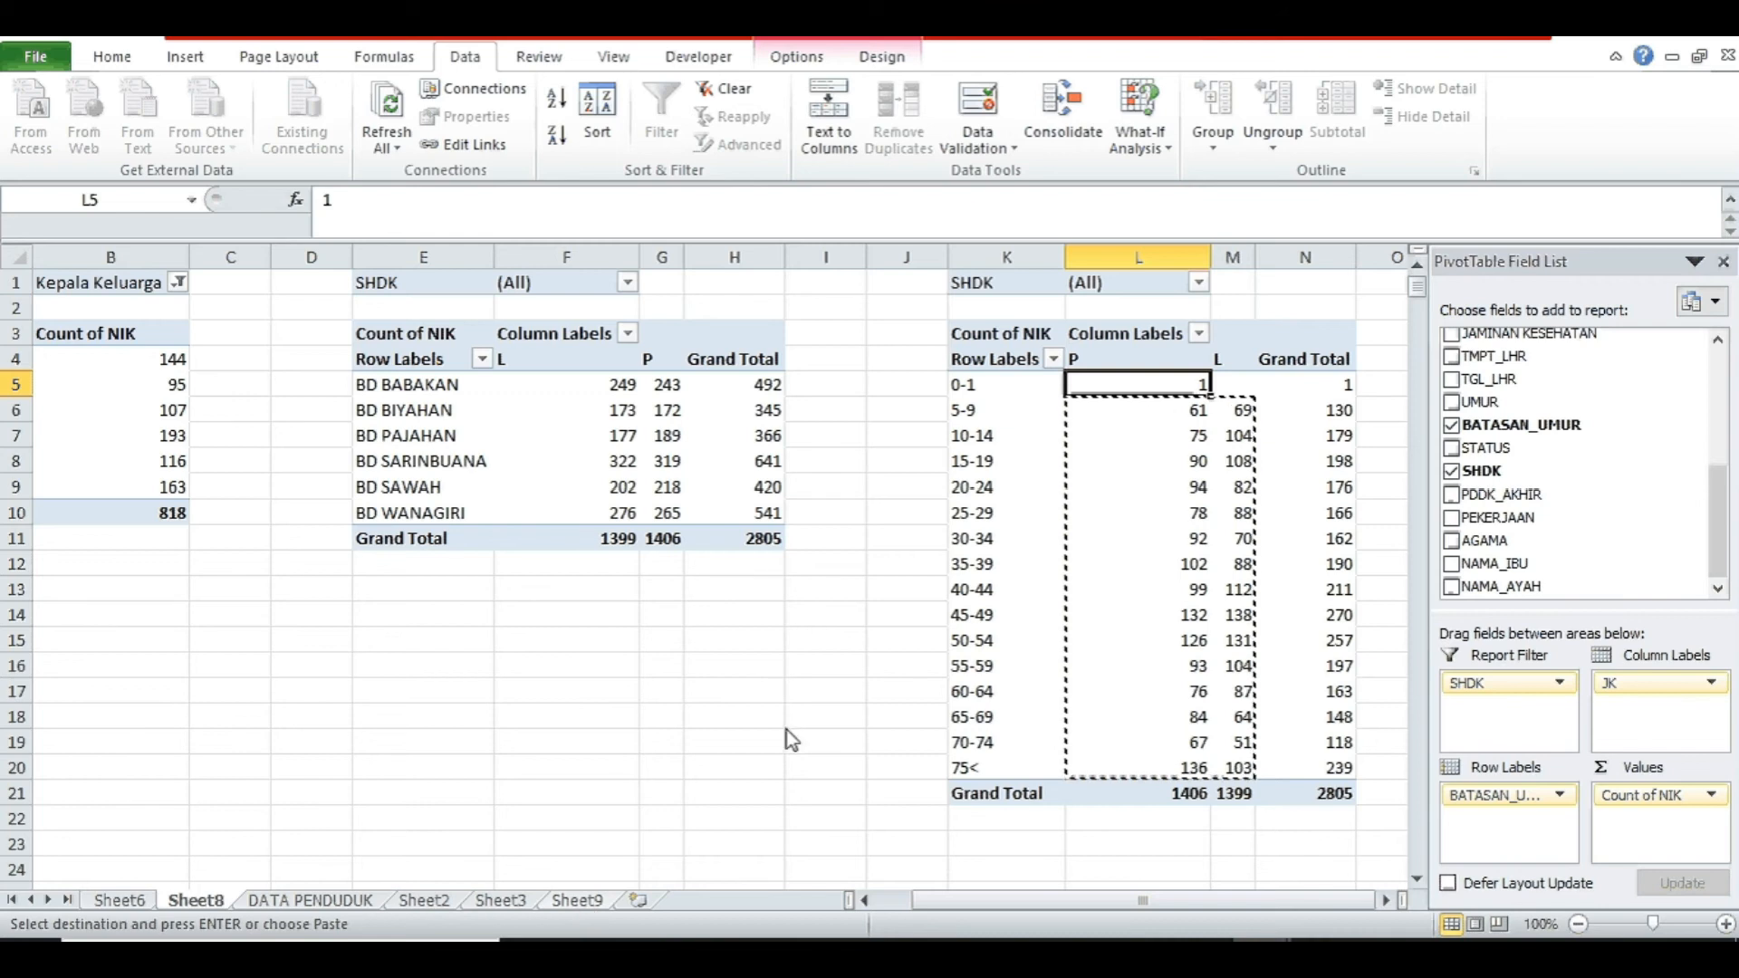
left_click(1230, 361)
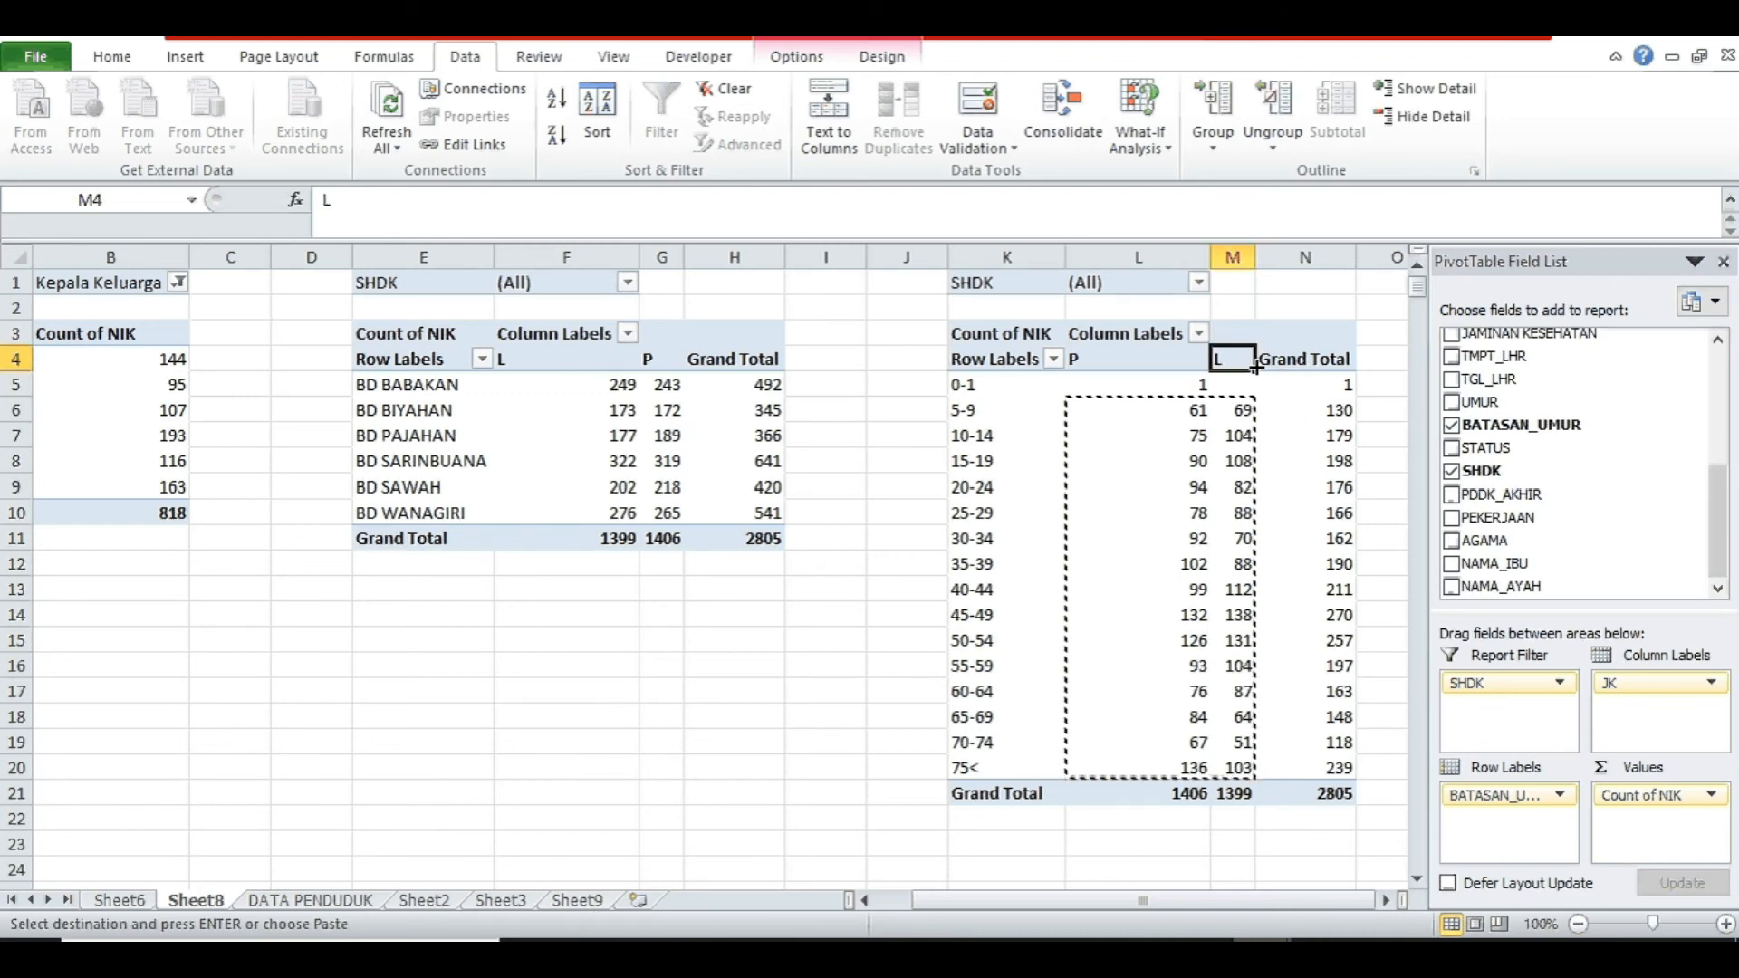
left_click_drag(1255, 367, 1229, 768)
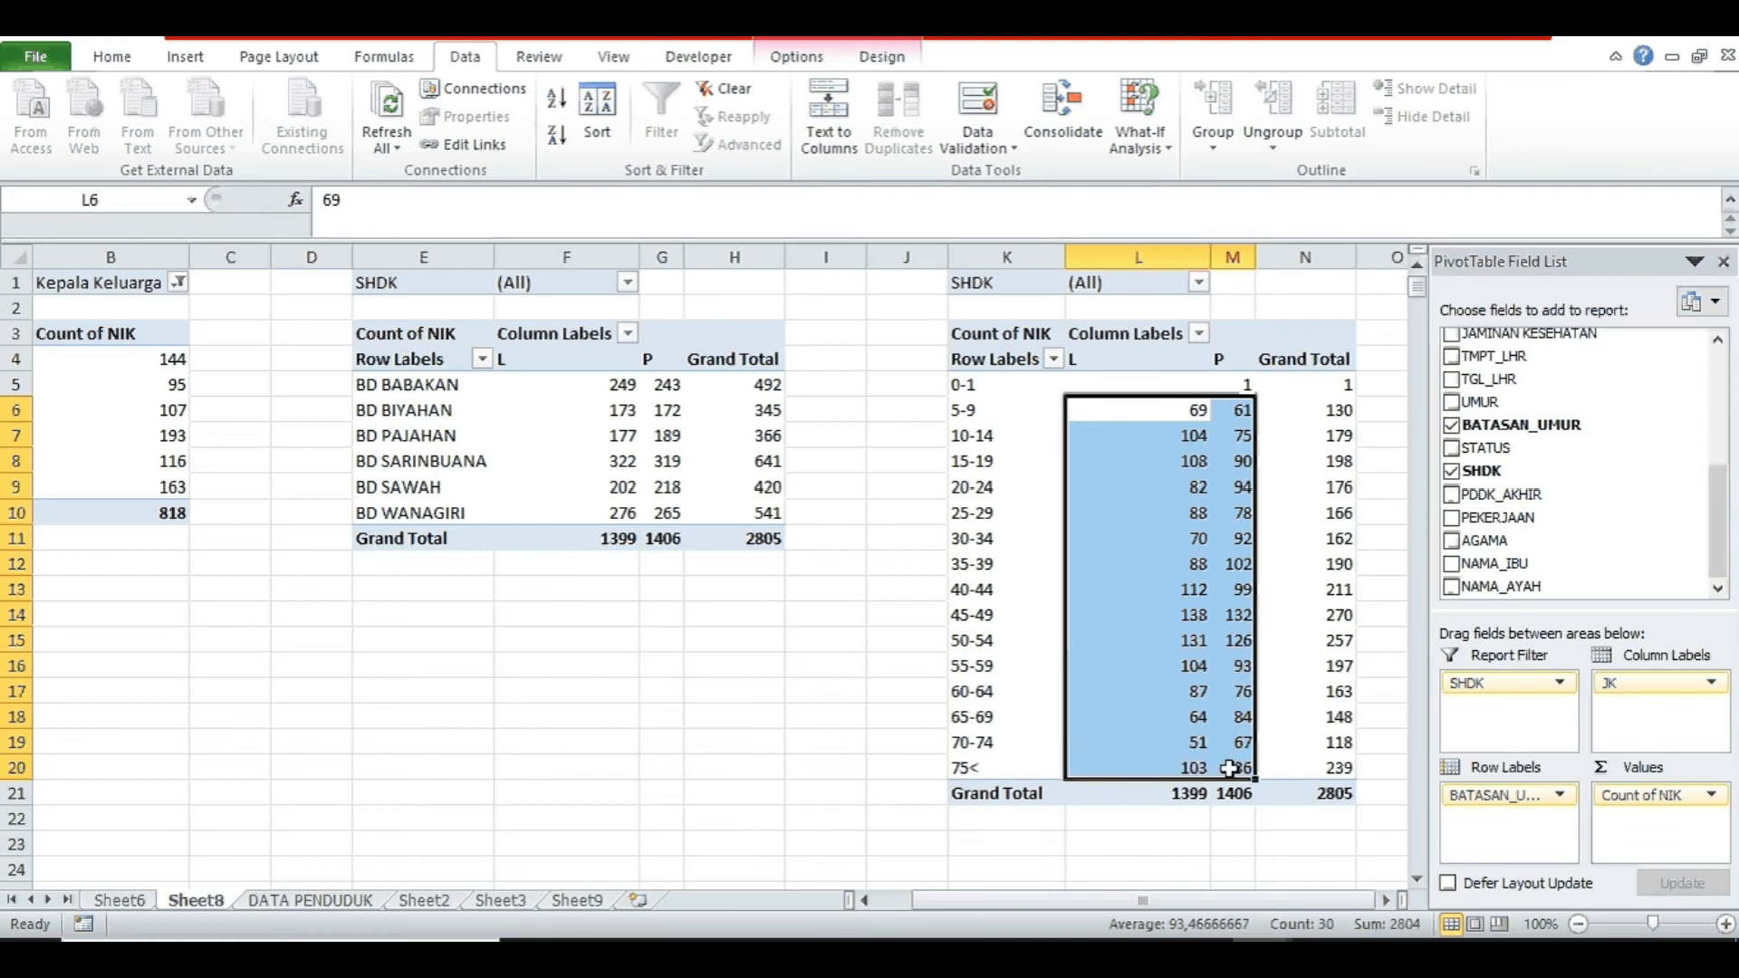
- Copy the reordered L and P counts for ages 5-9 through 75< and paste them as values over Sheet3 from D10
key("ctrl+c")
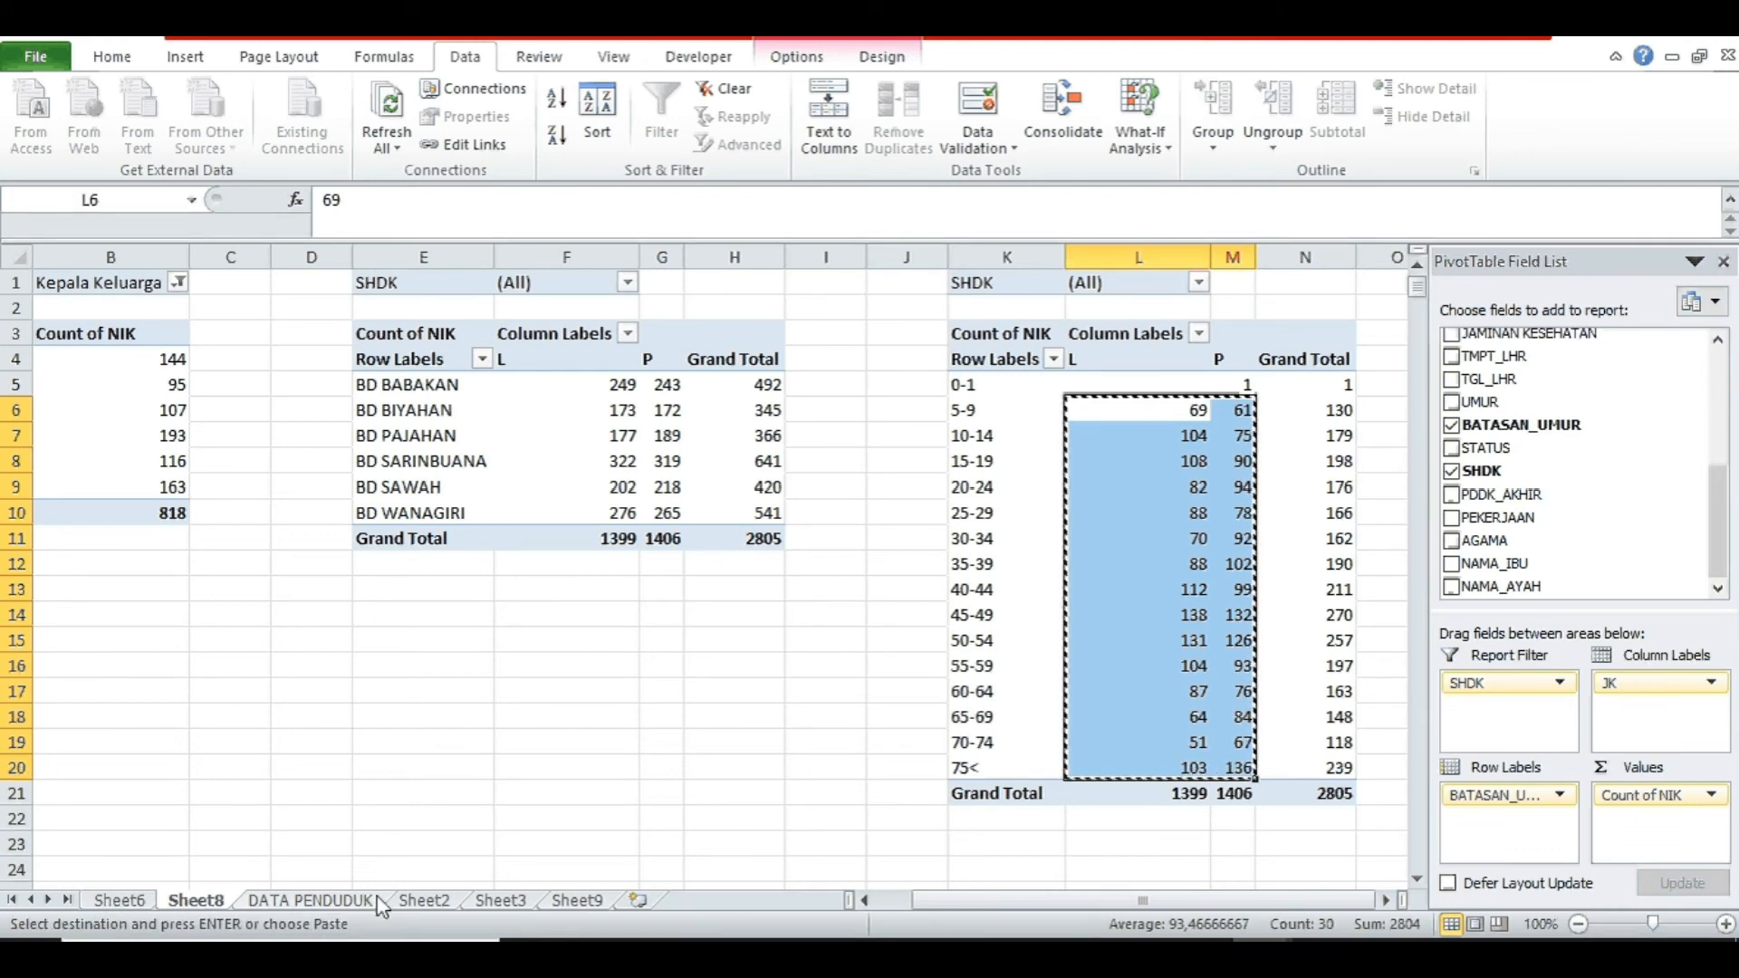
left_click(491, 901)
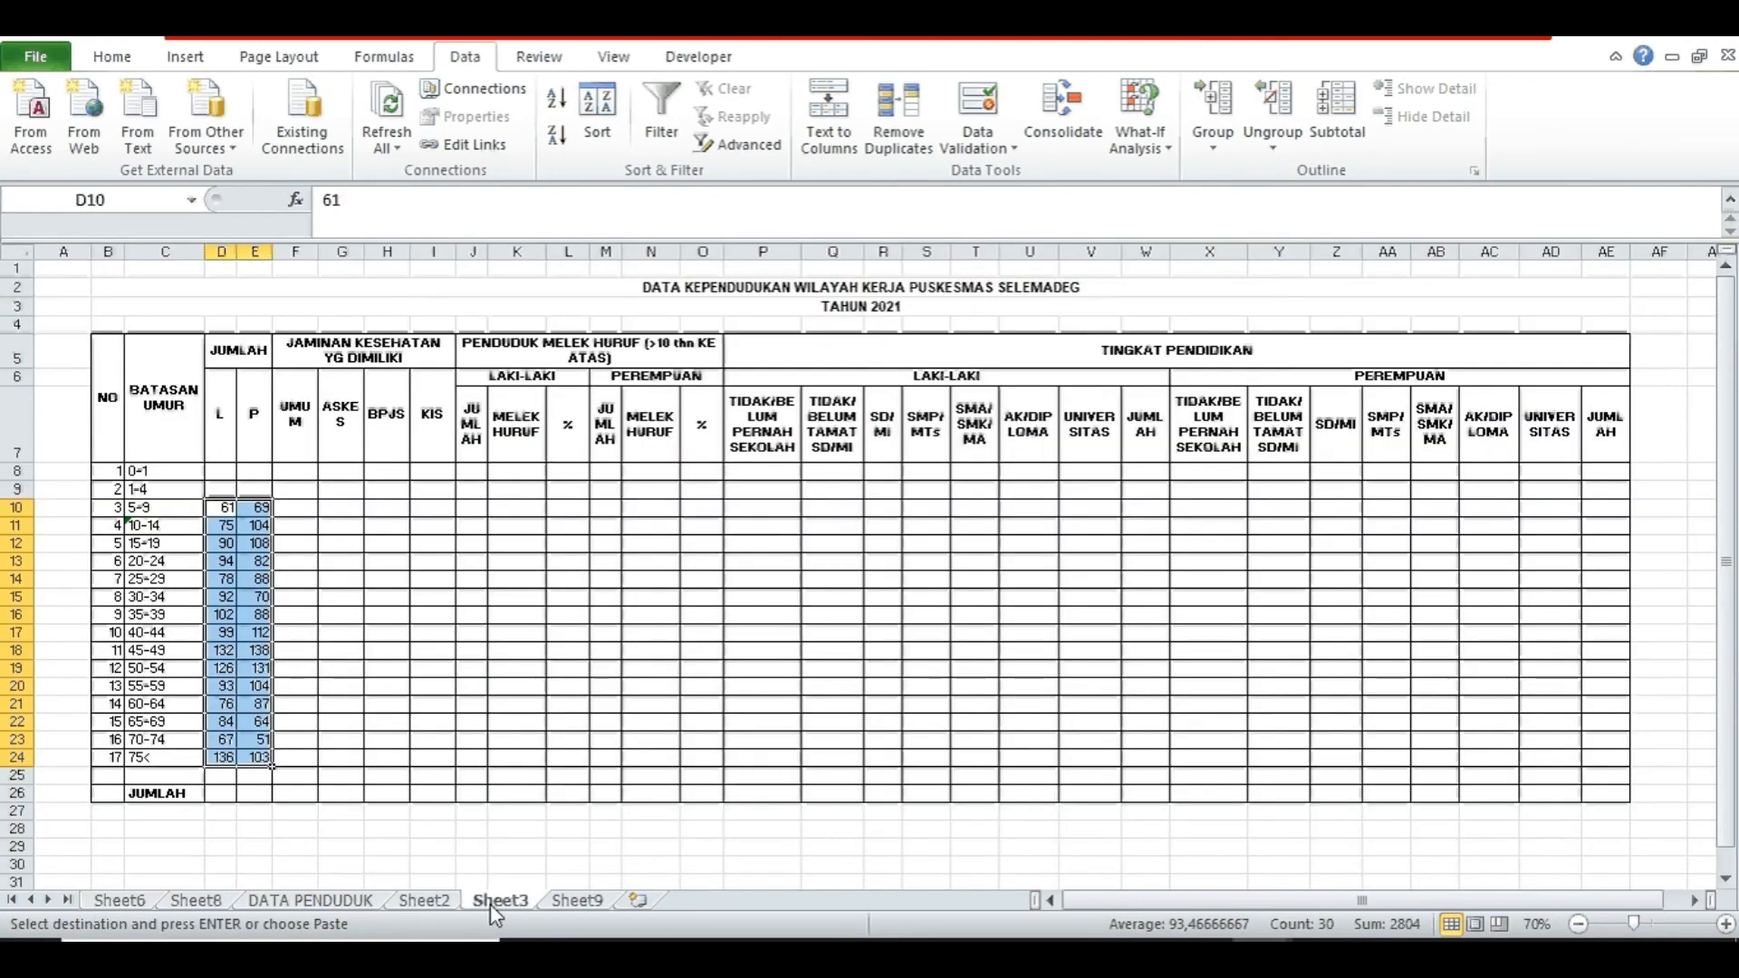
right_click(224, 510)
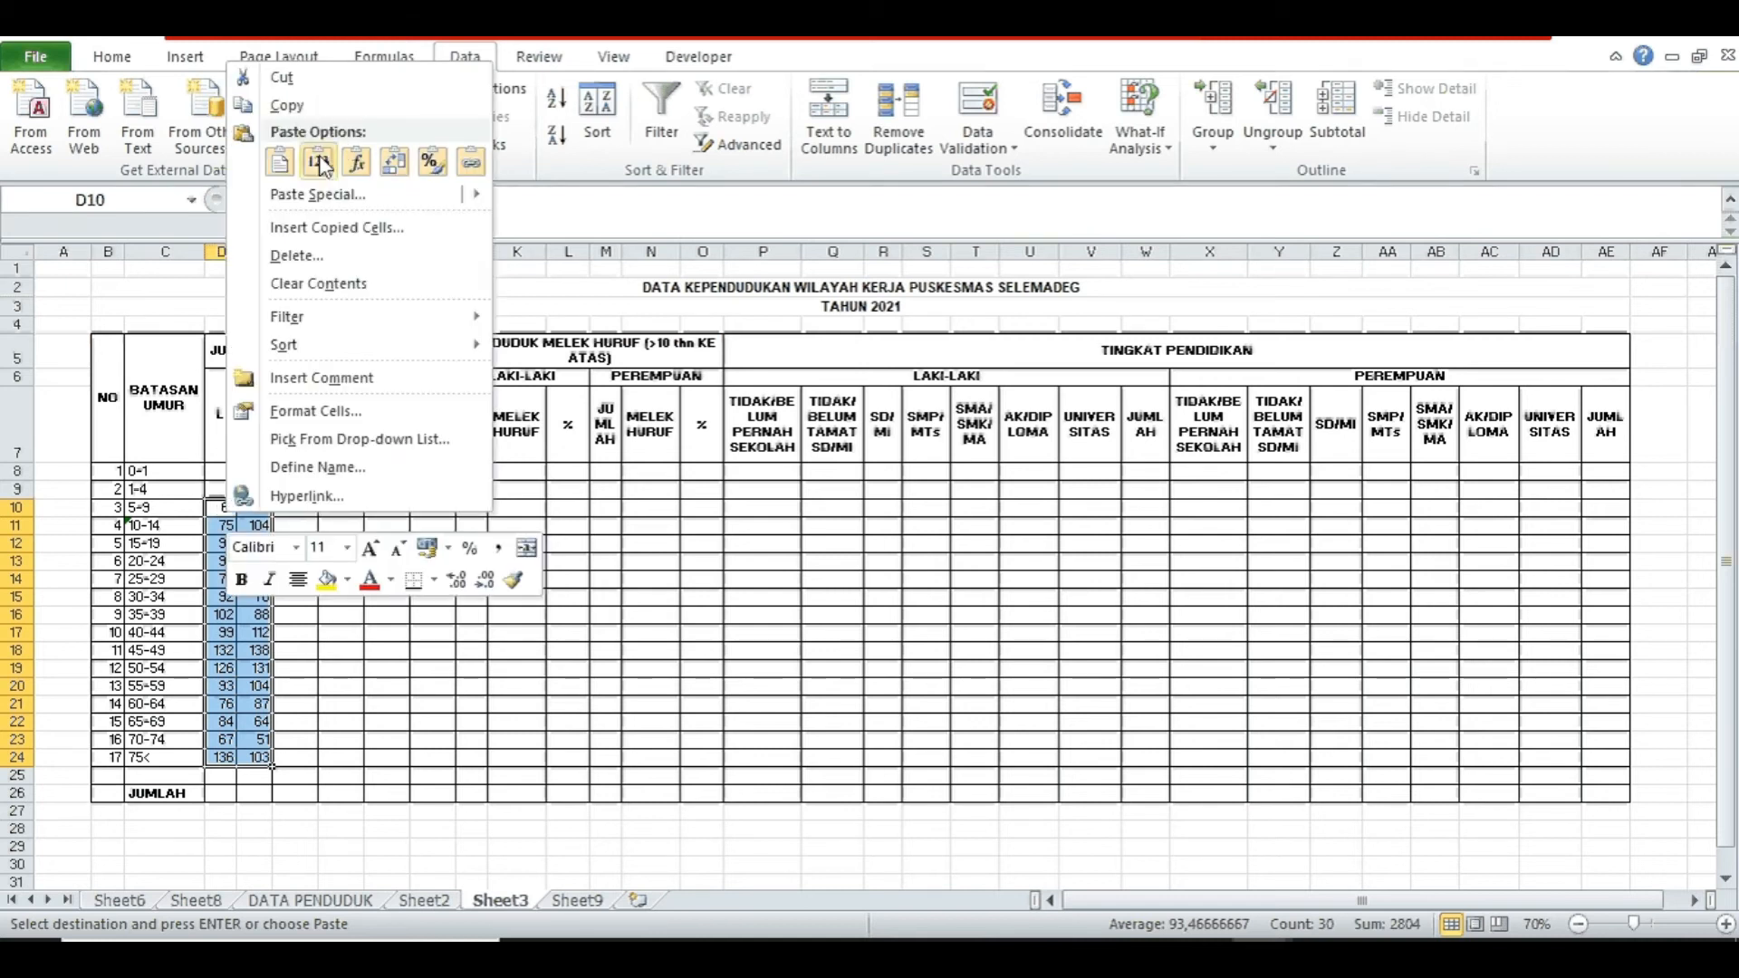
left_click(325, 166)
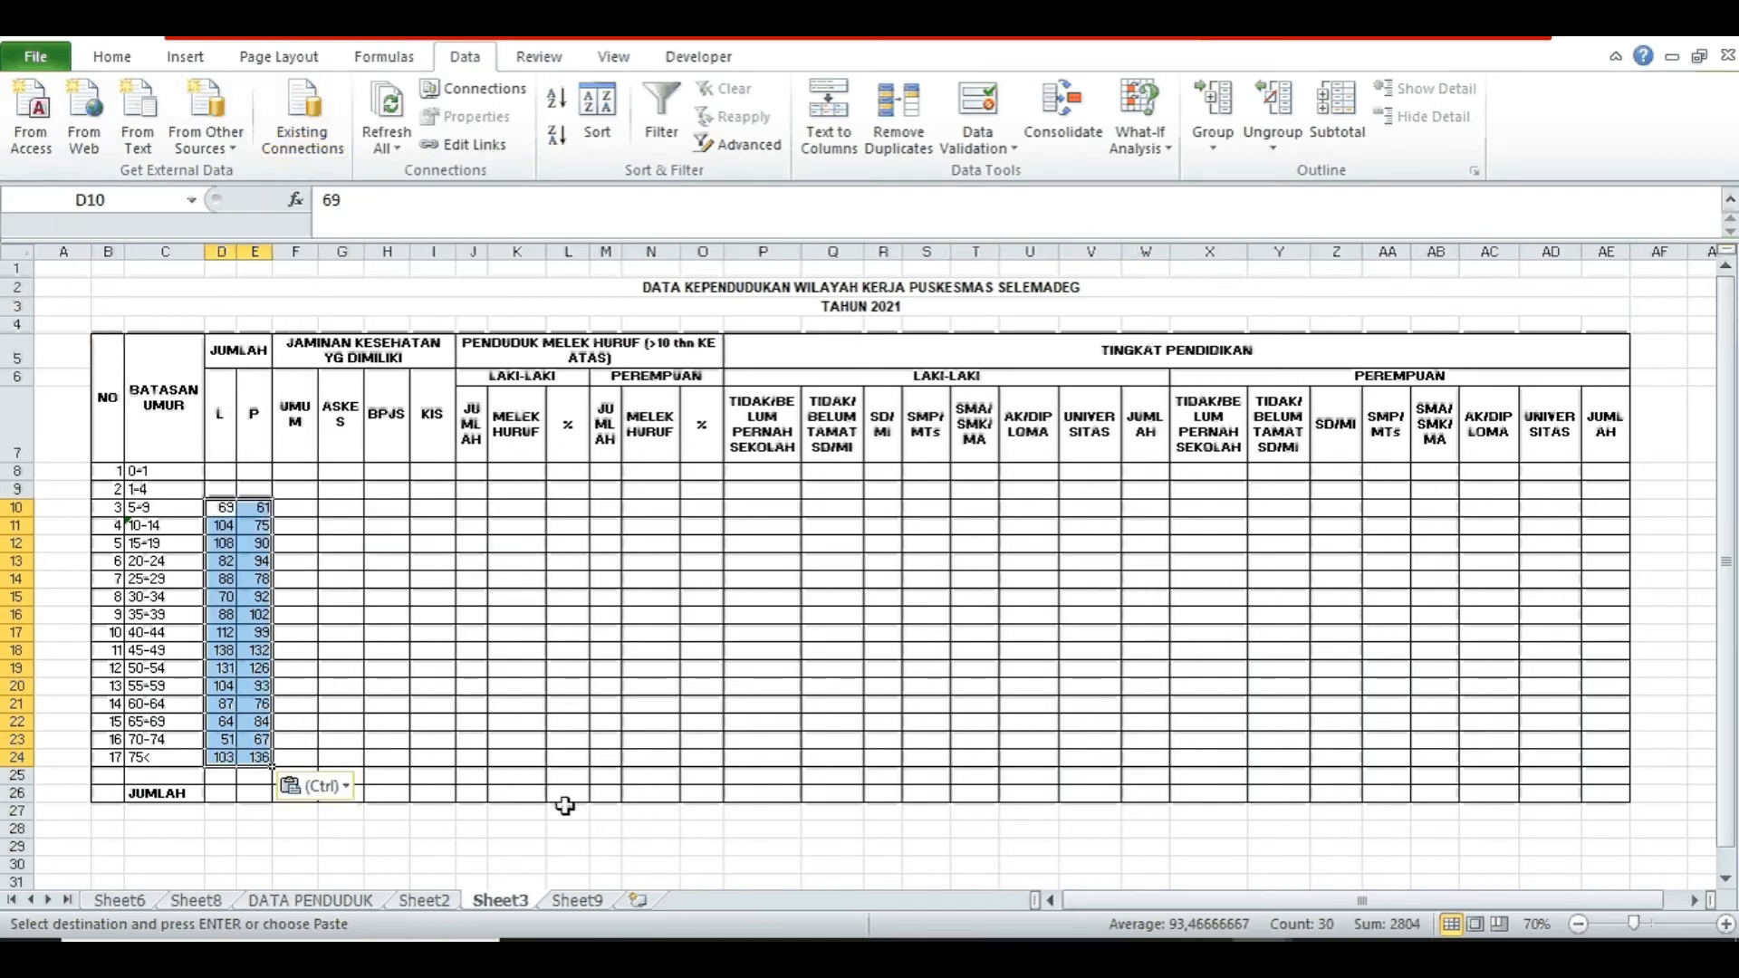
- Check the pivot table's 0-1 count and fill Sheet3's 0-1 row under JUMLAH with L 0 and P 1
left_click(196, 900)
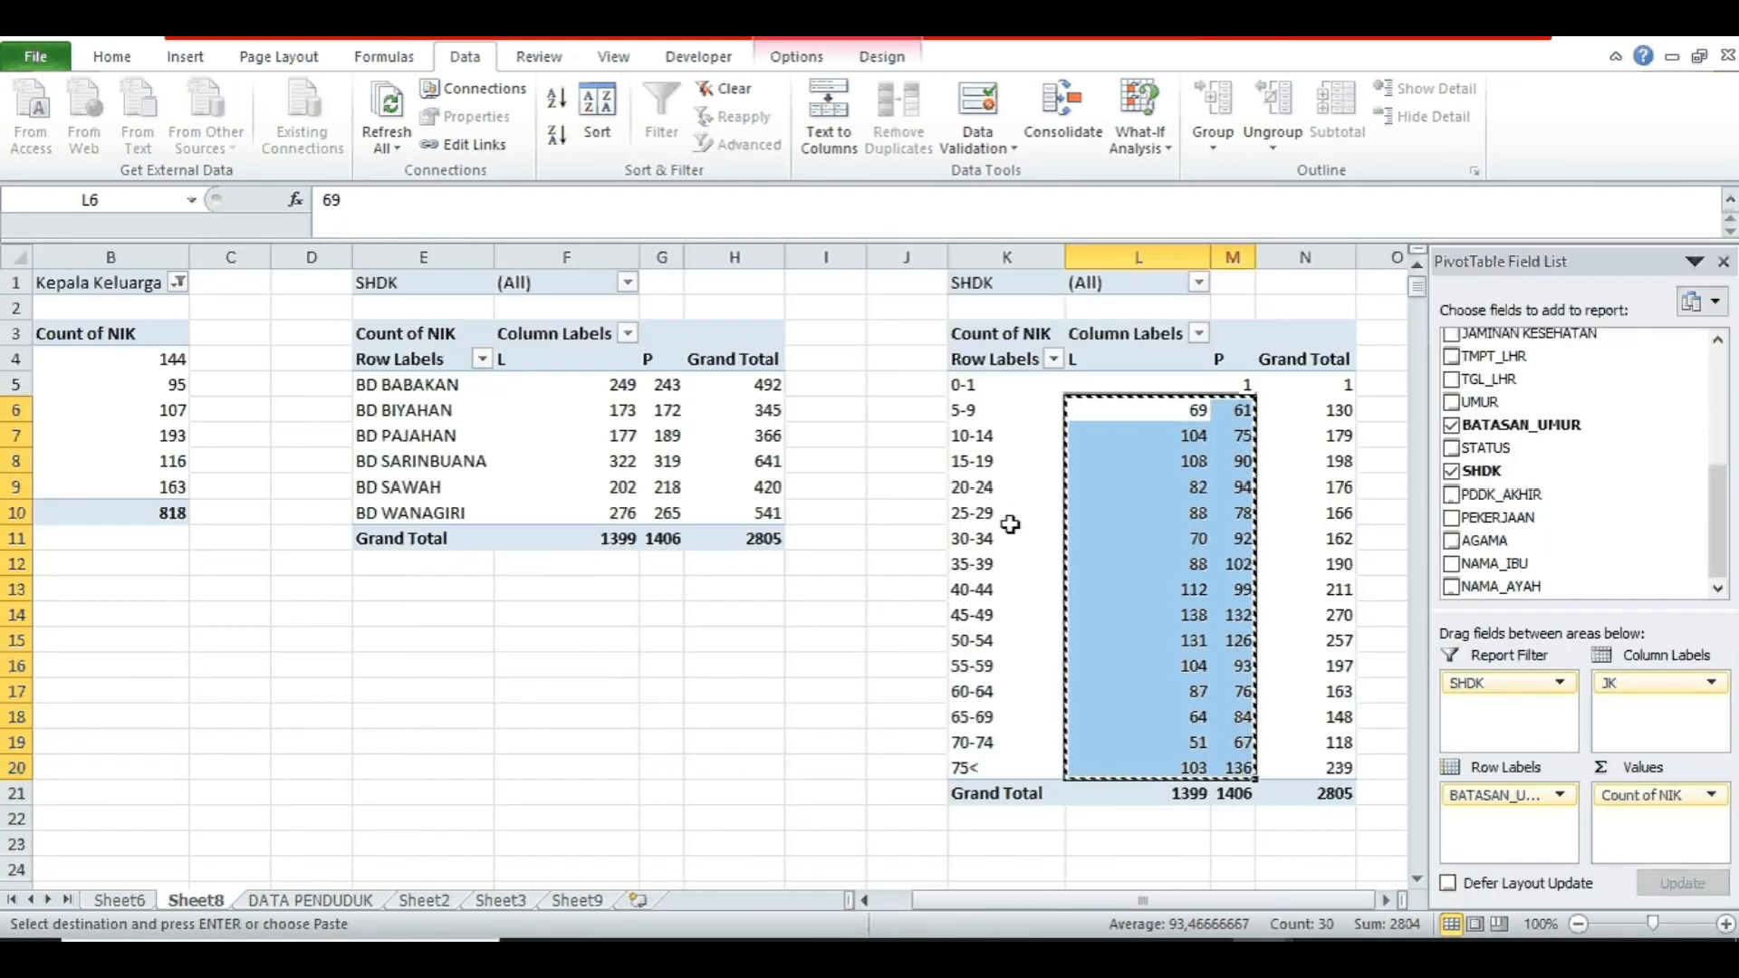
left_click(1238, 384)
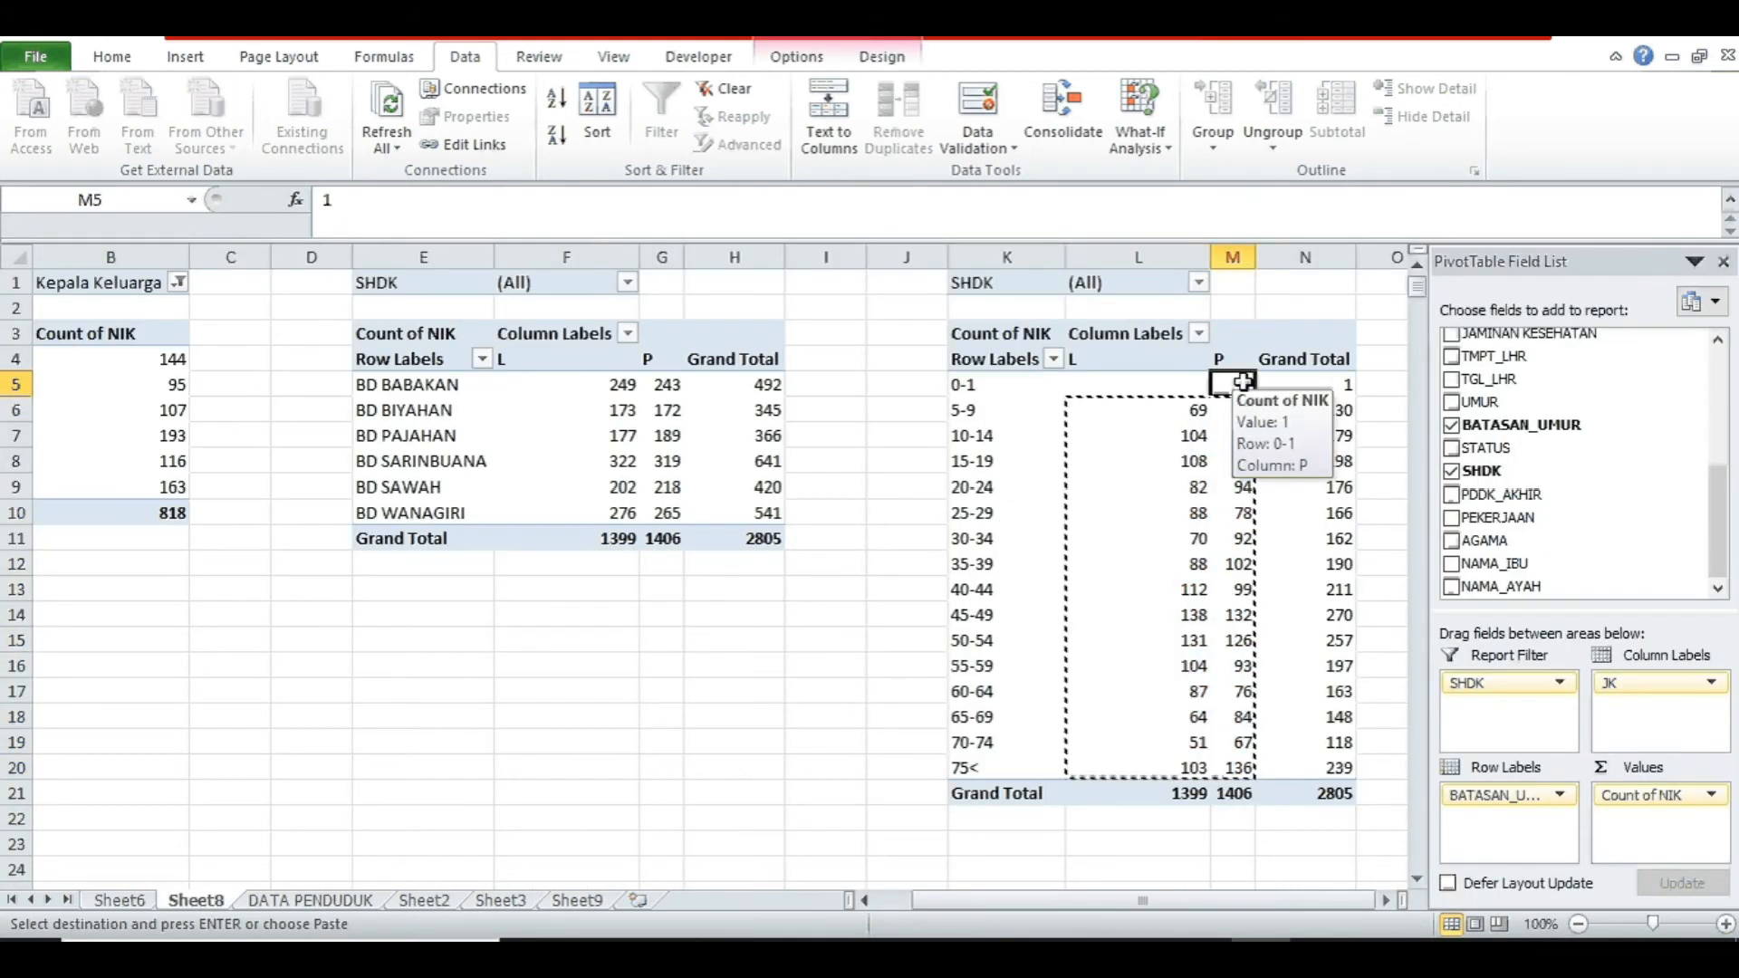
left_click(501, 900)
key("ctrl+v")
left_click(215, 470)
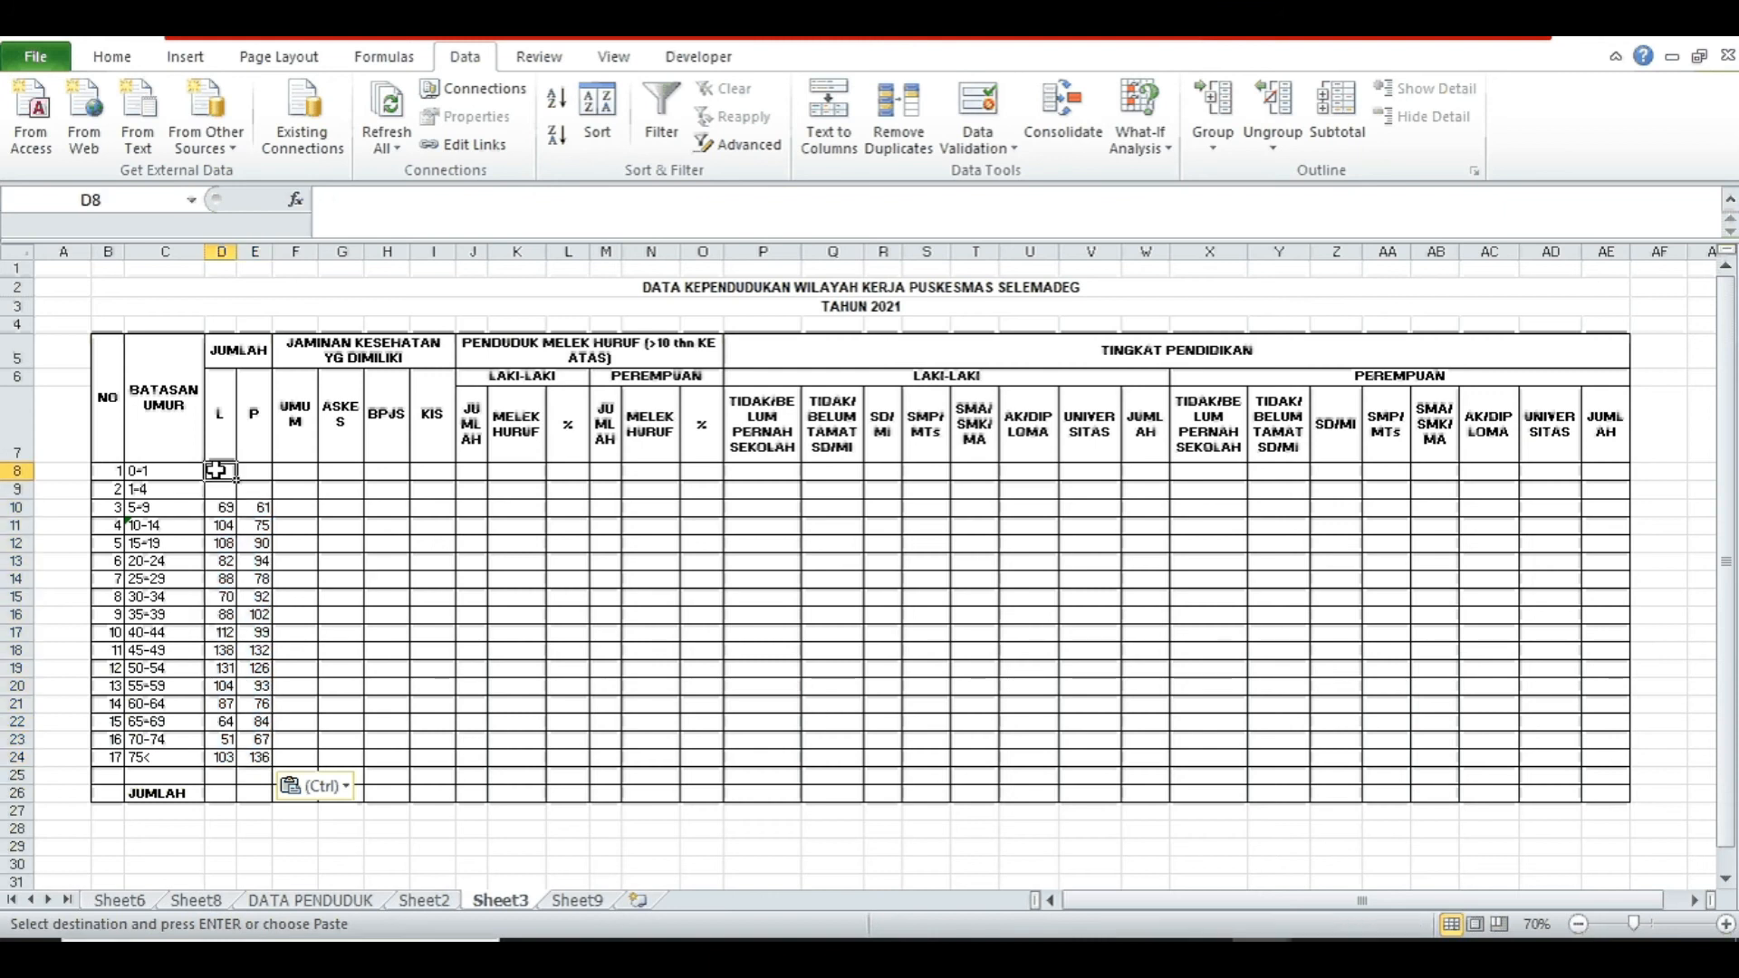
type("0")
key("Tab")
type("1")
key("Tab")
- Fill the 1-4 row under JUMLAH in Sheet3 with 0 for both L and P
left_click(220, 489)
type("0")
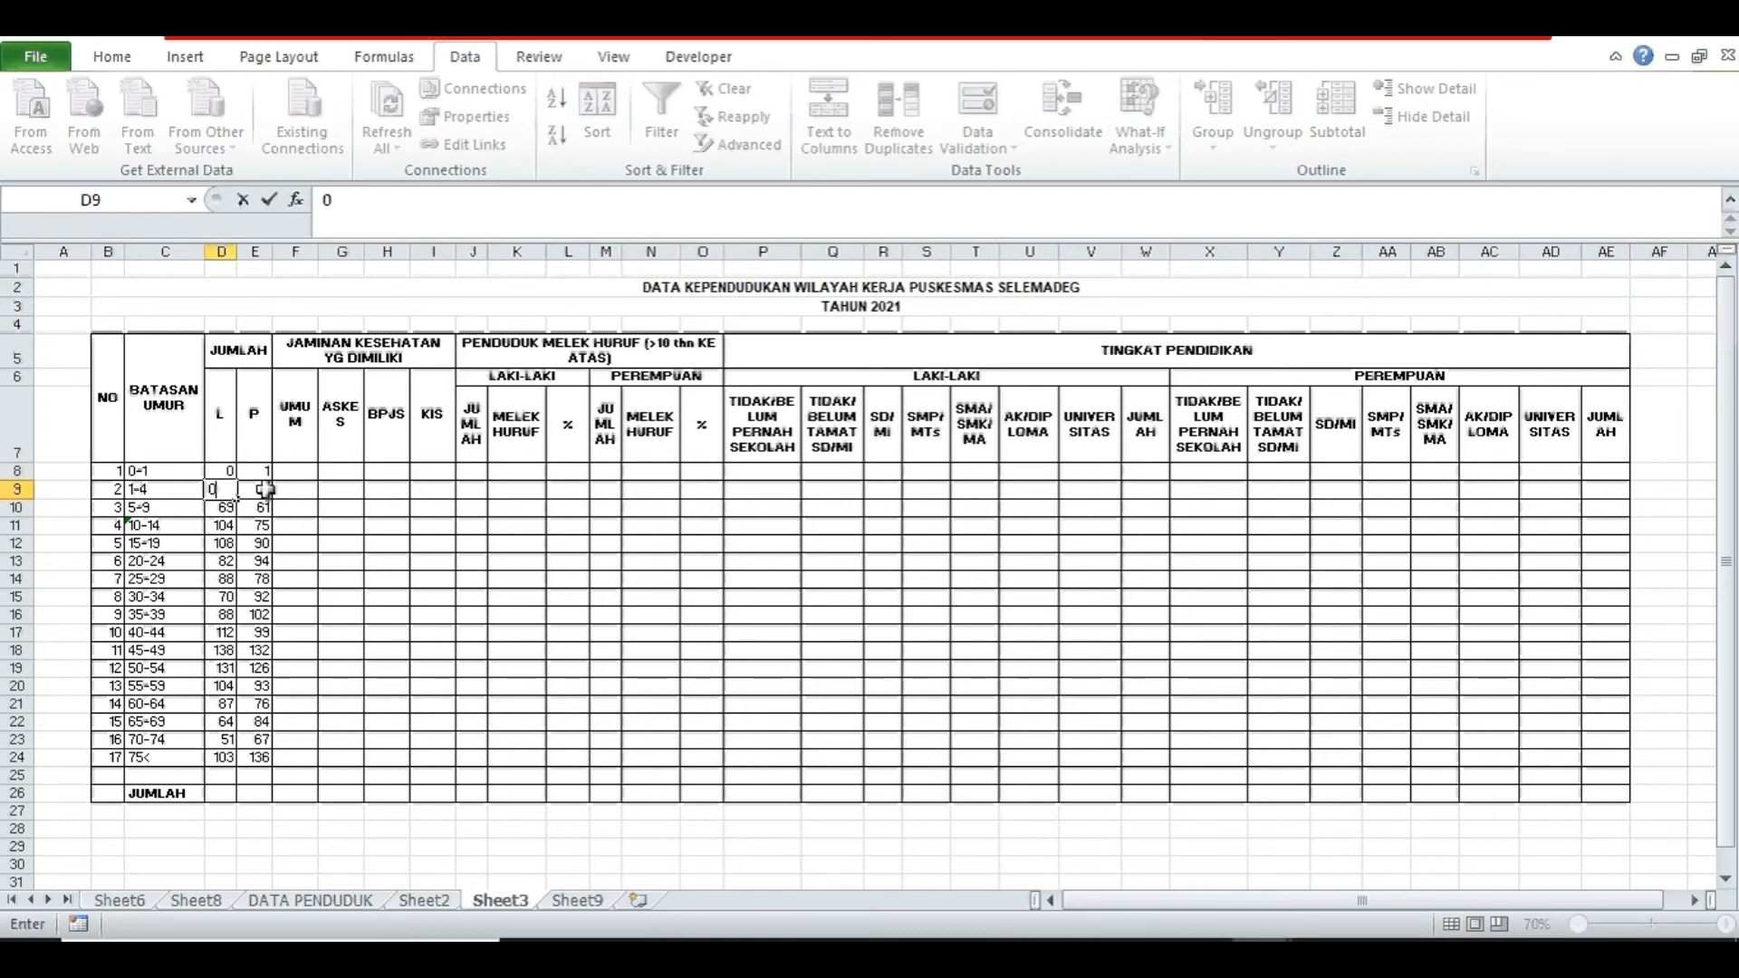
key("Tab")
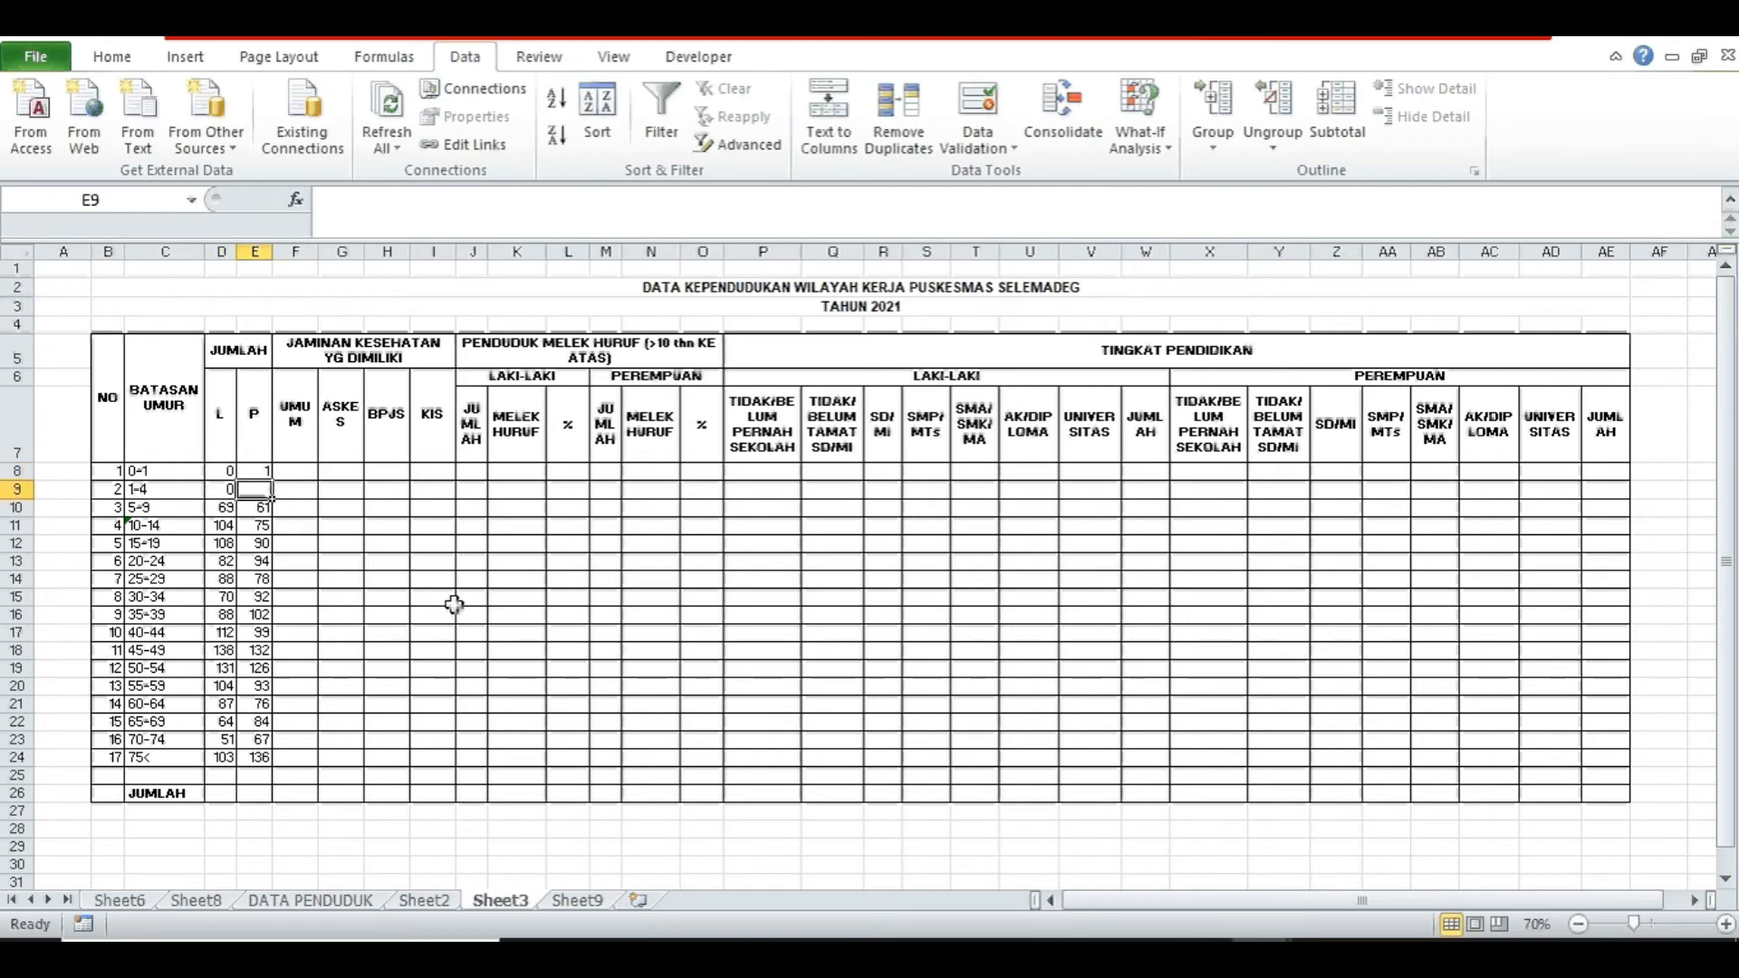
type("0")
left_click(641, 667)
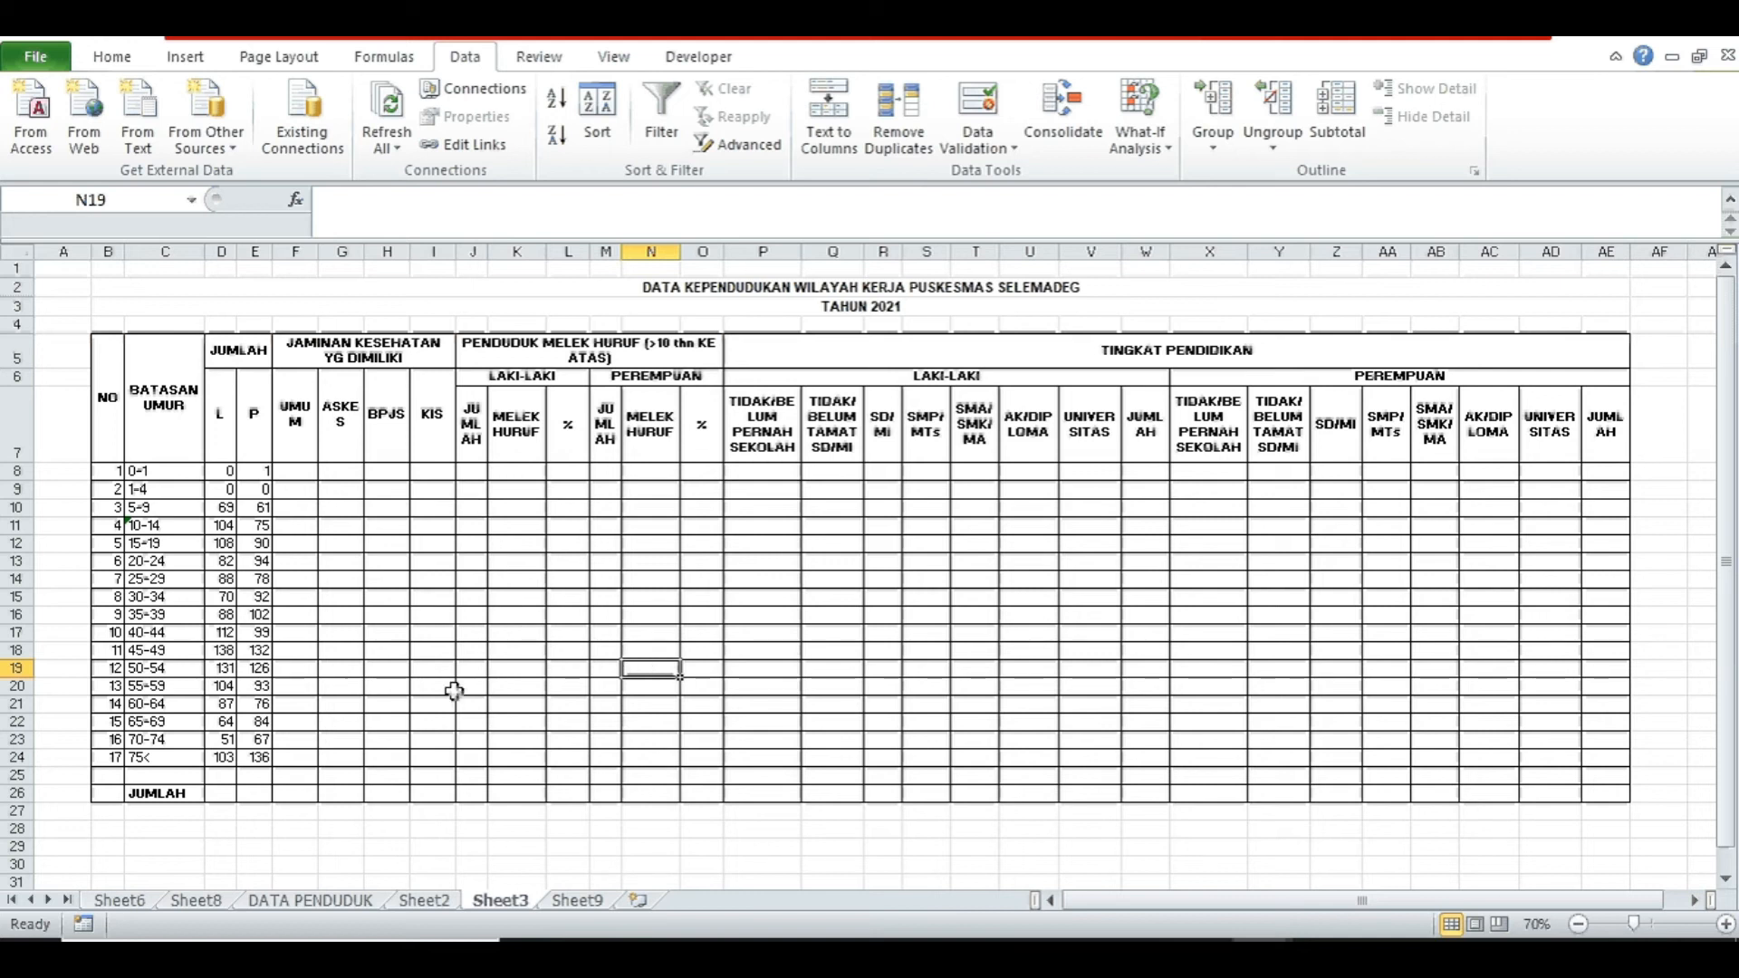
- Add JAMINAN KESEHATAN to the Sheet8 age-group pivot table as a column label below JK
left_click(198, 902)
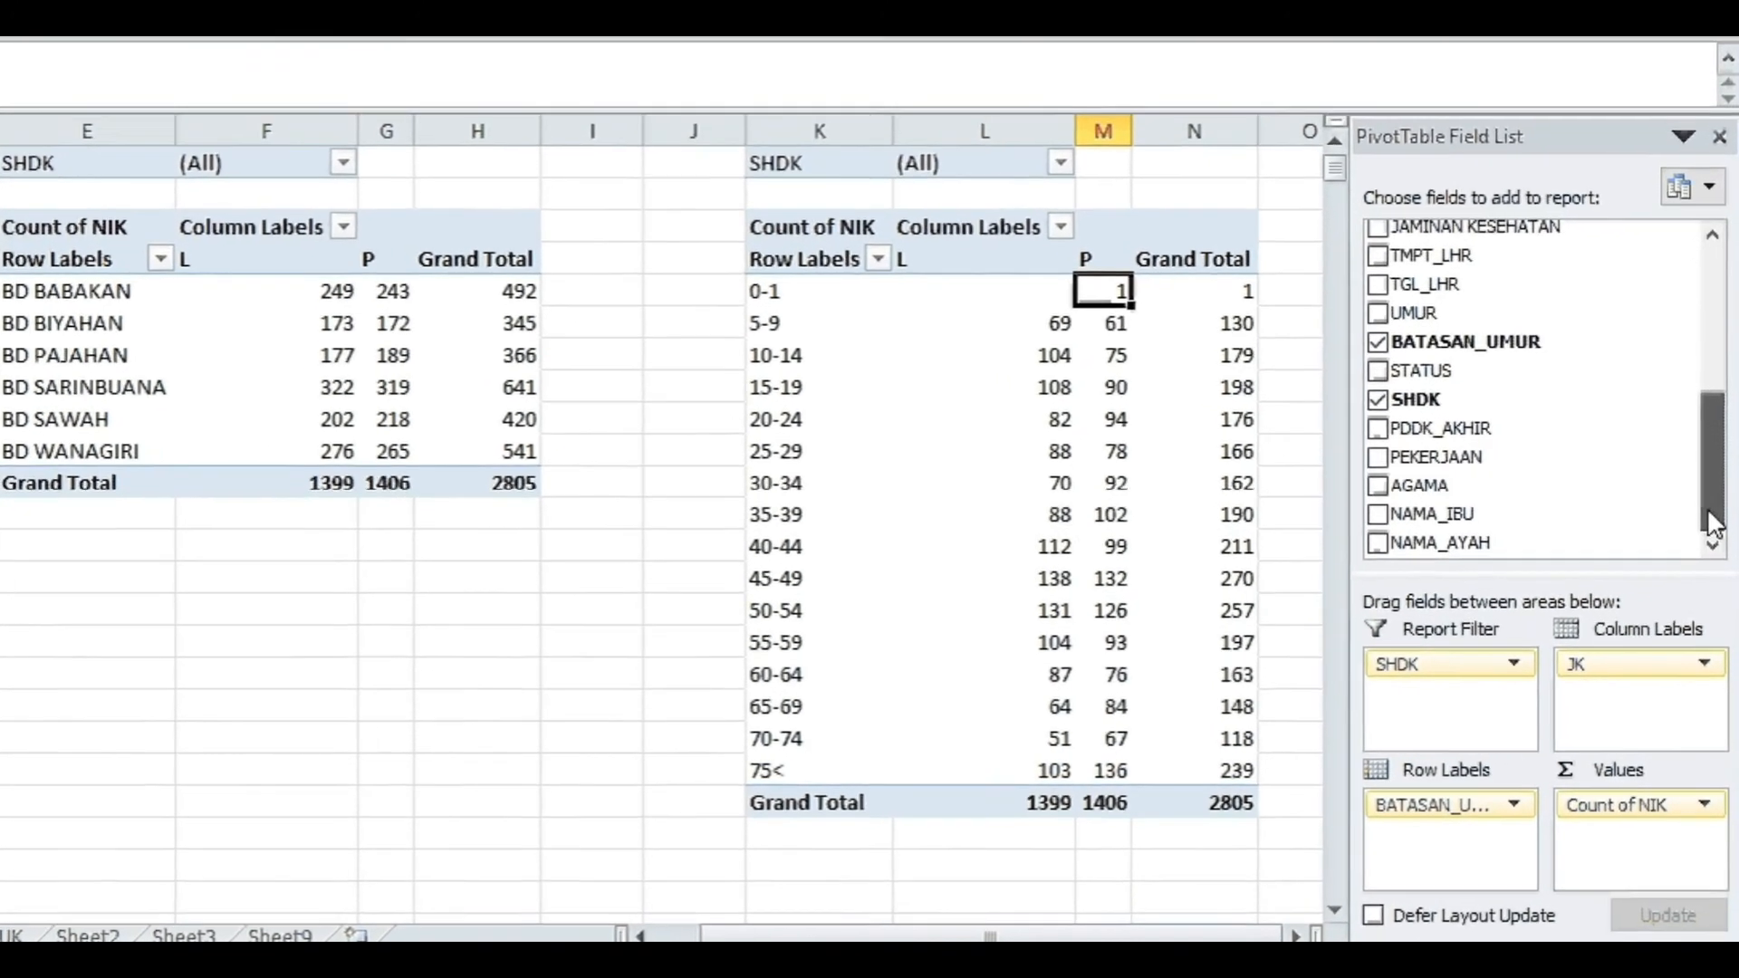
left_click_drag(1711, 523, 1717, 488)
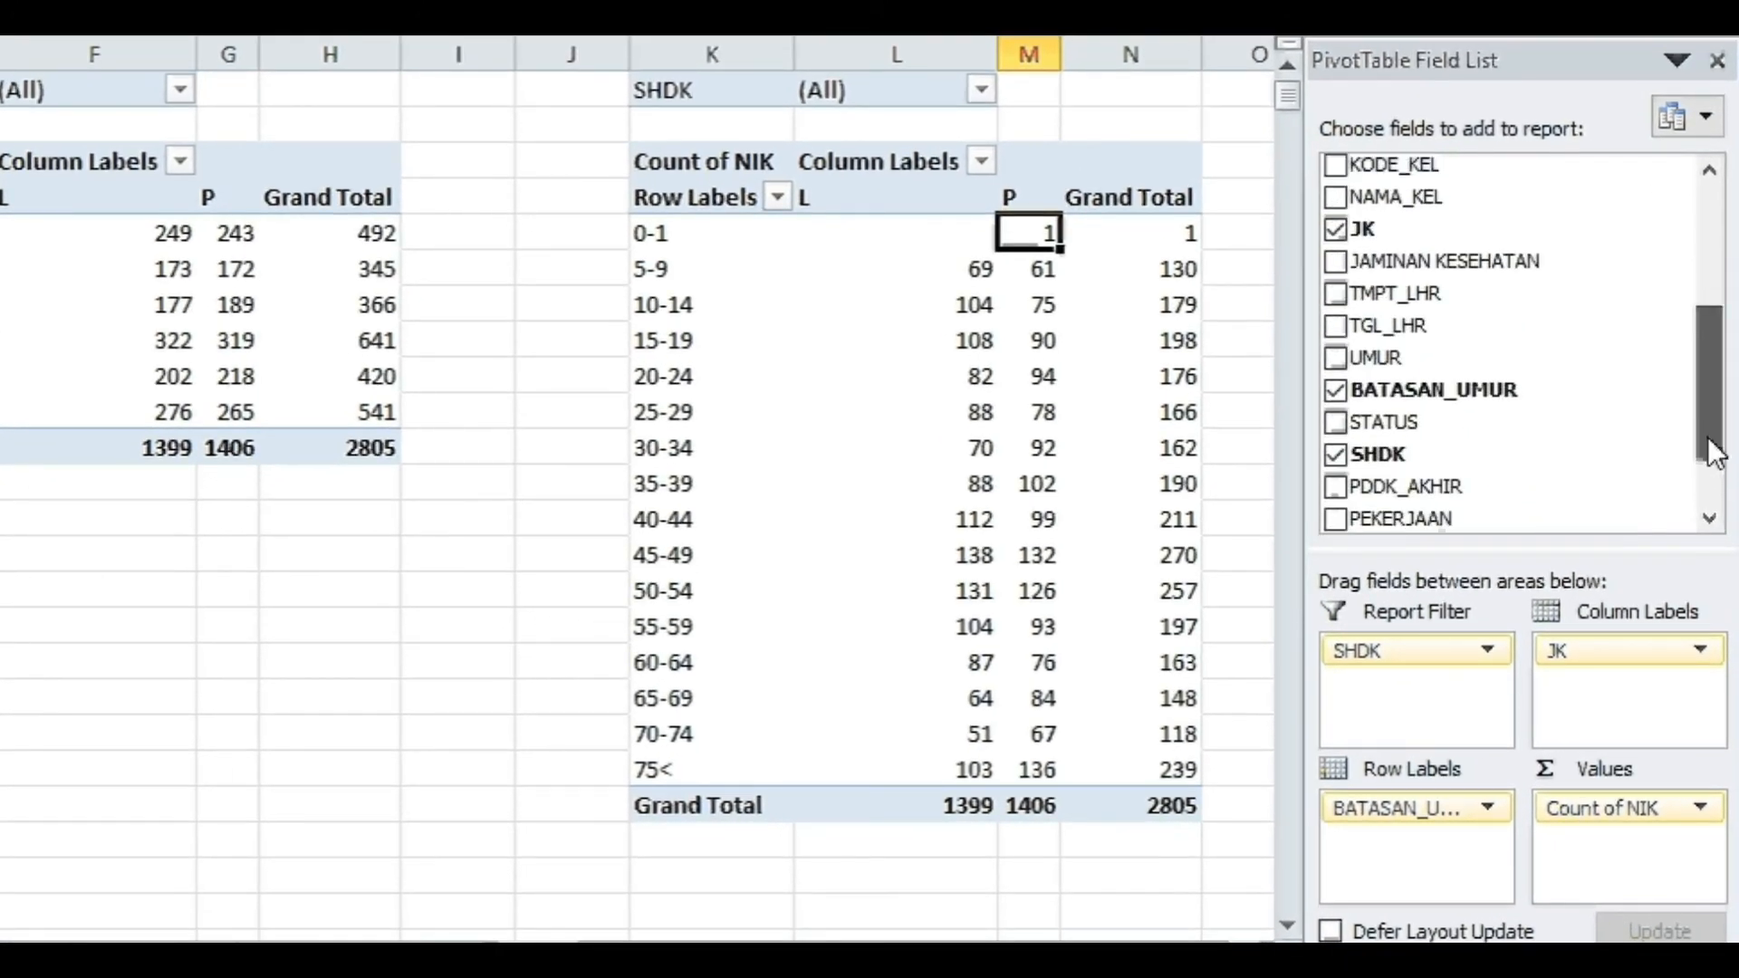
left_click(1337, 262)
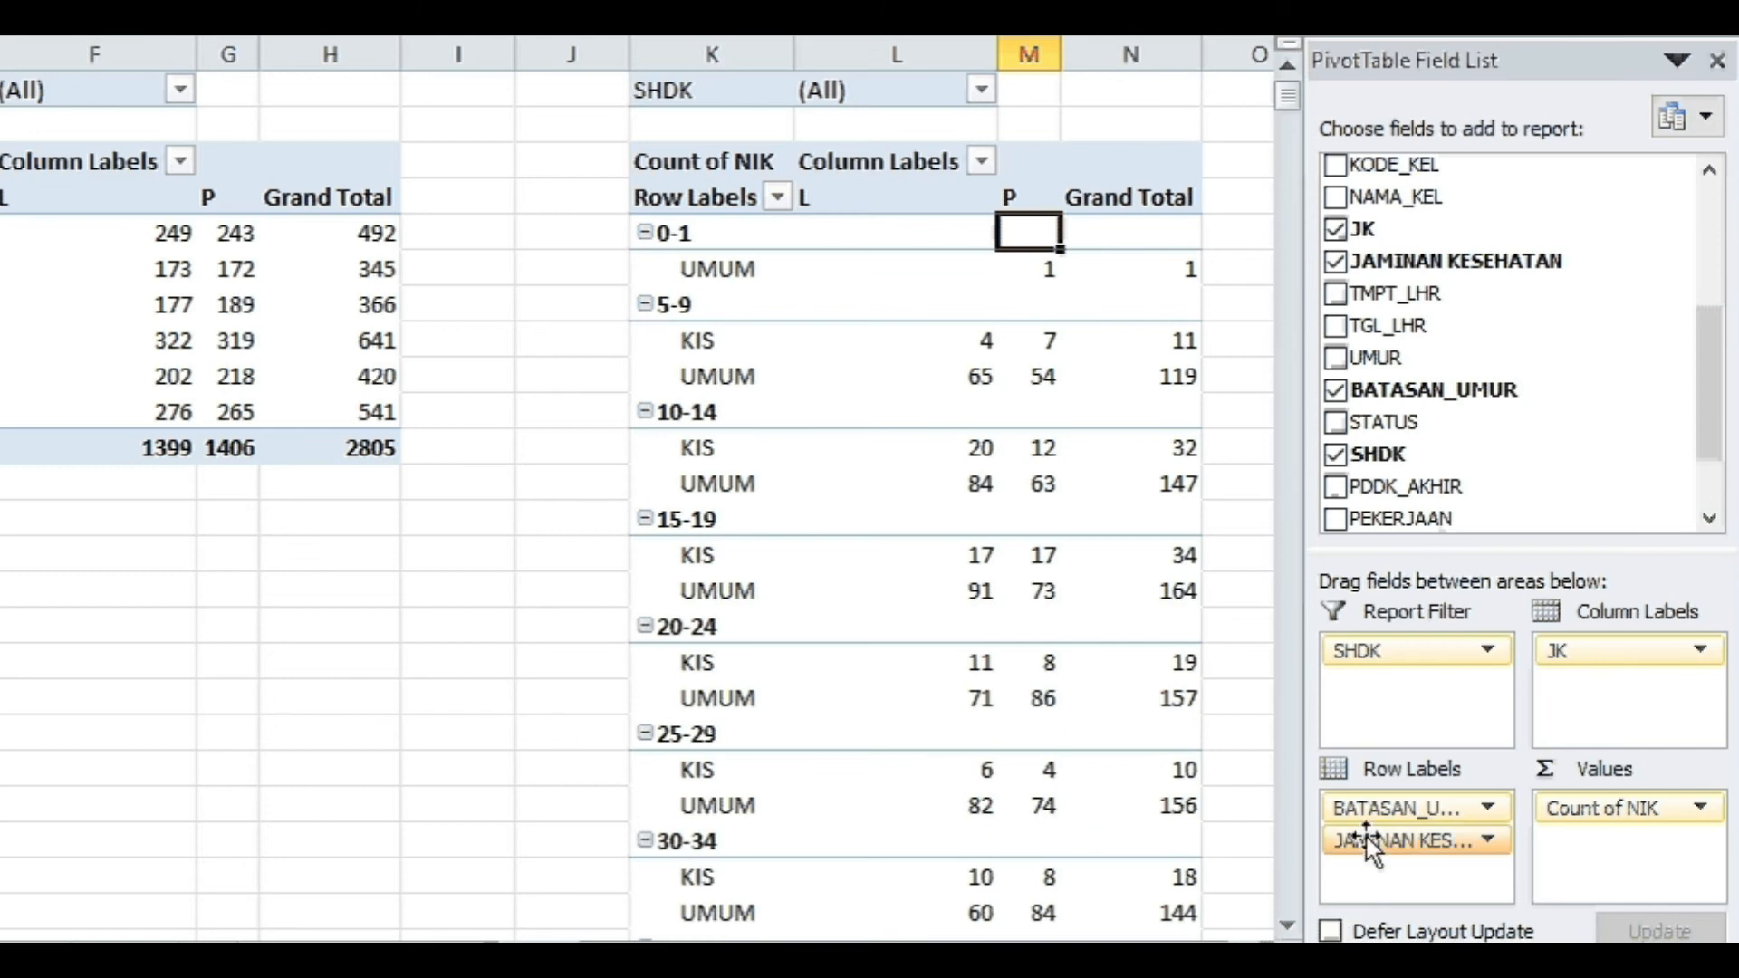
left_click_drag(1367, 839, 1603, 714)
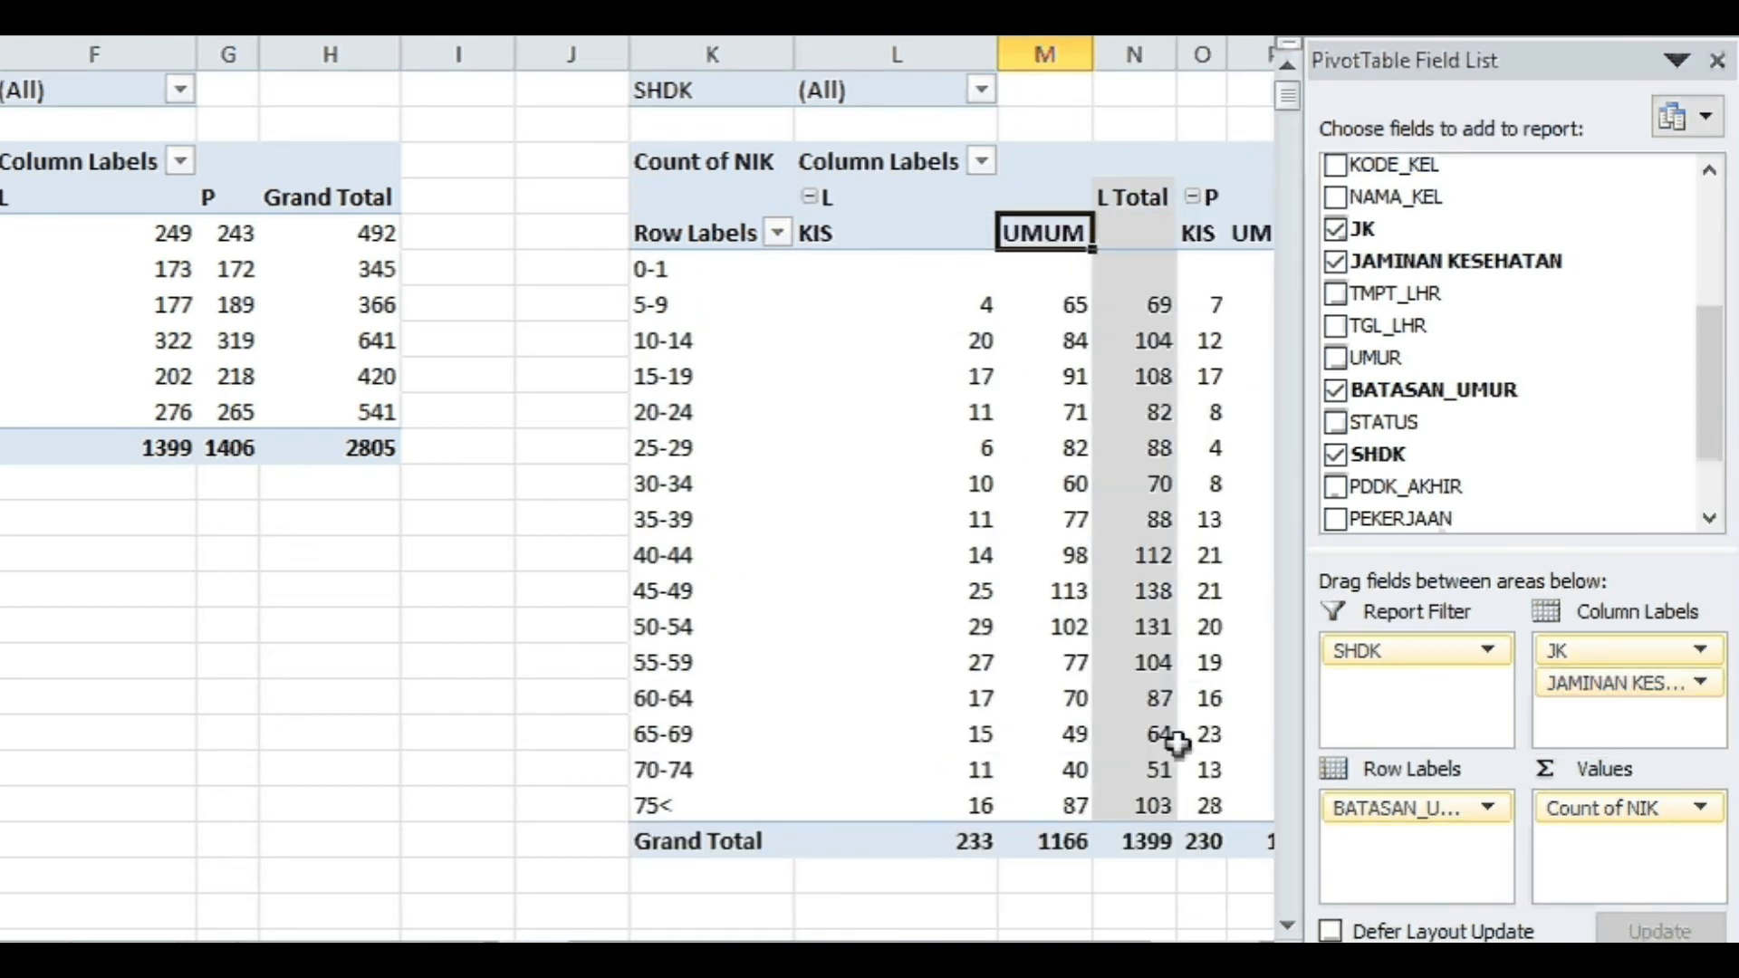
- Examine the KIS and UMUM columns under L and P, with their totals, in the age-group pivot table
mouse_move(1177, 743)
left_click_drag(682, 953, 759, 953)
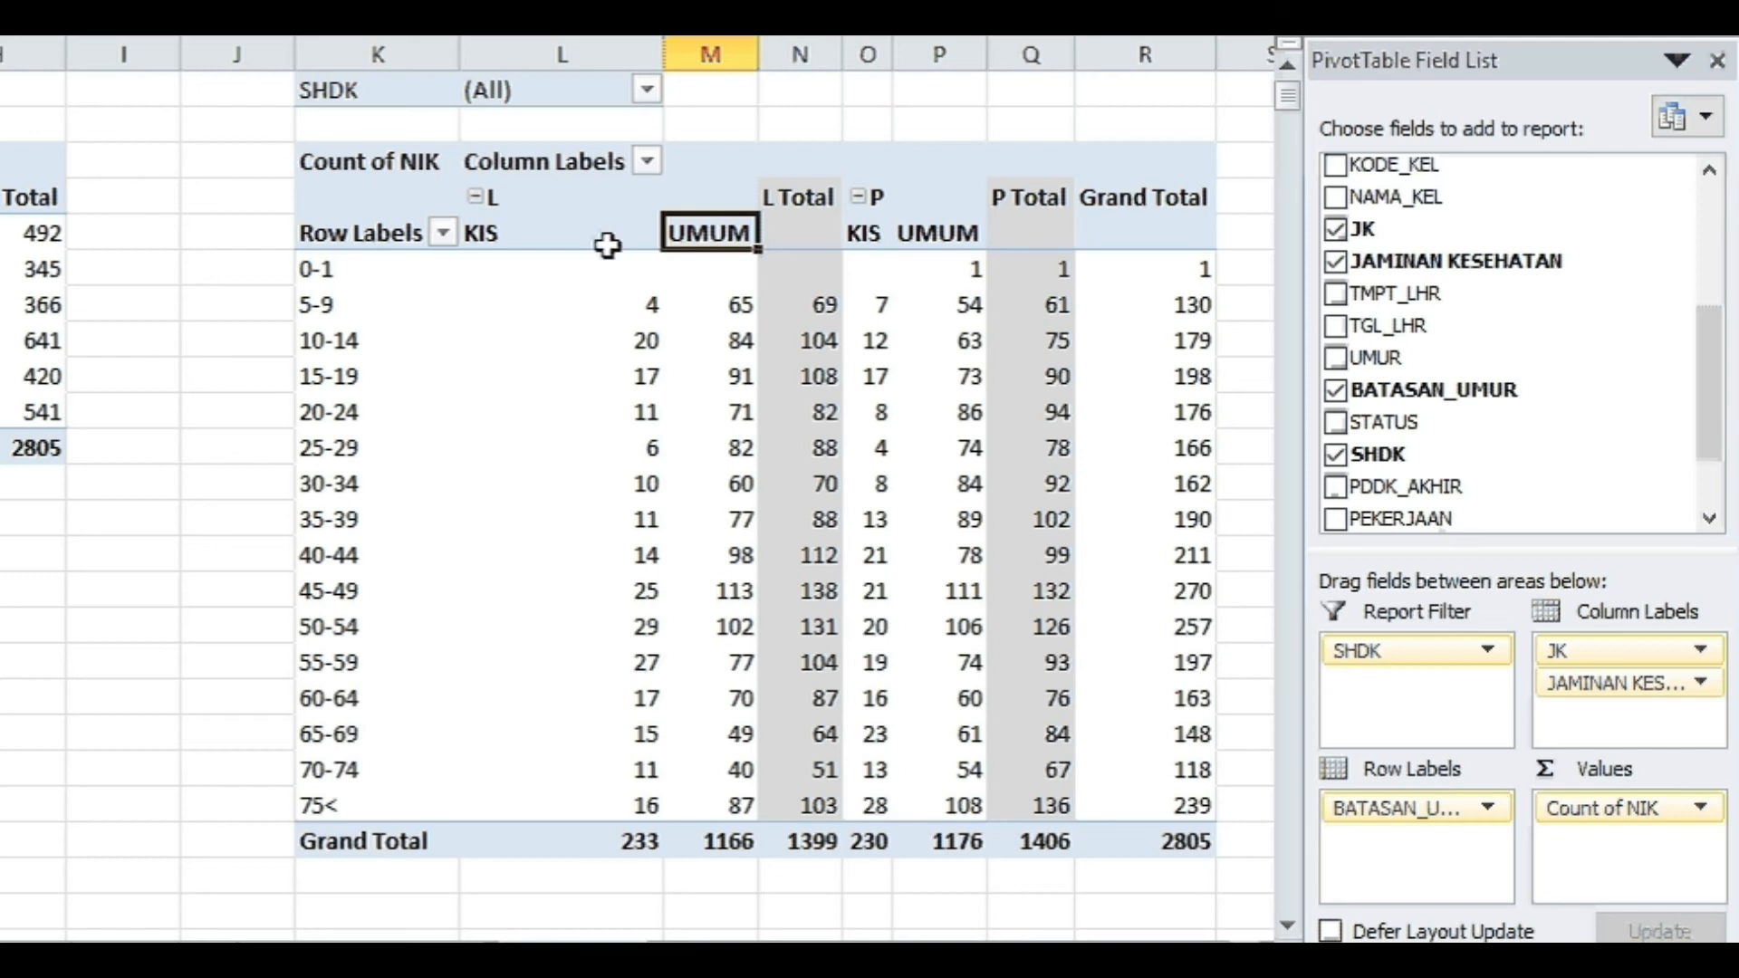
left_click(607, 194)
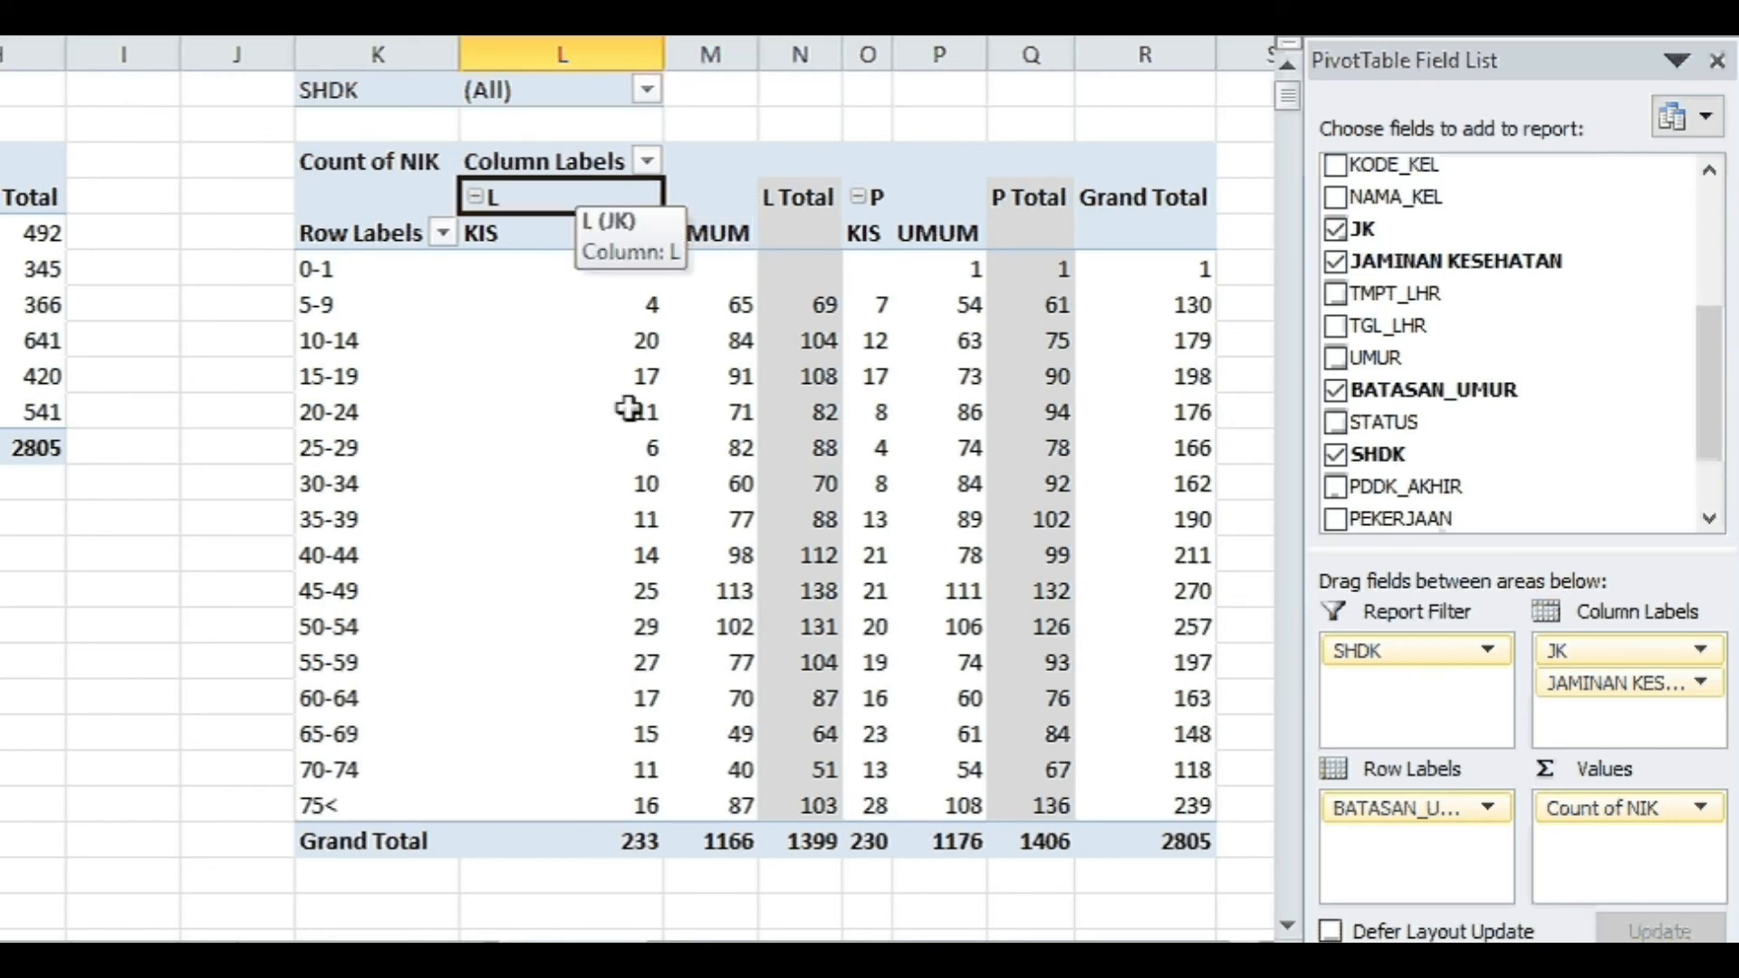
key("Down")
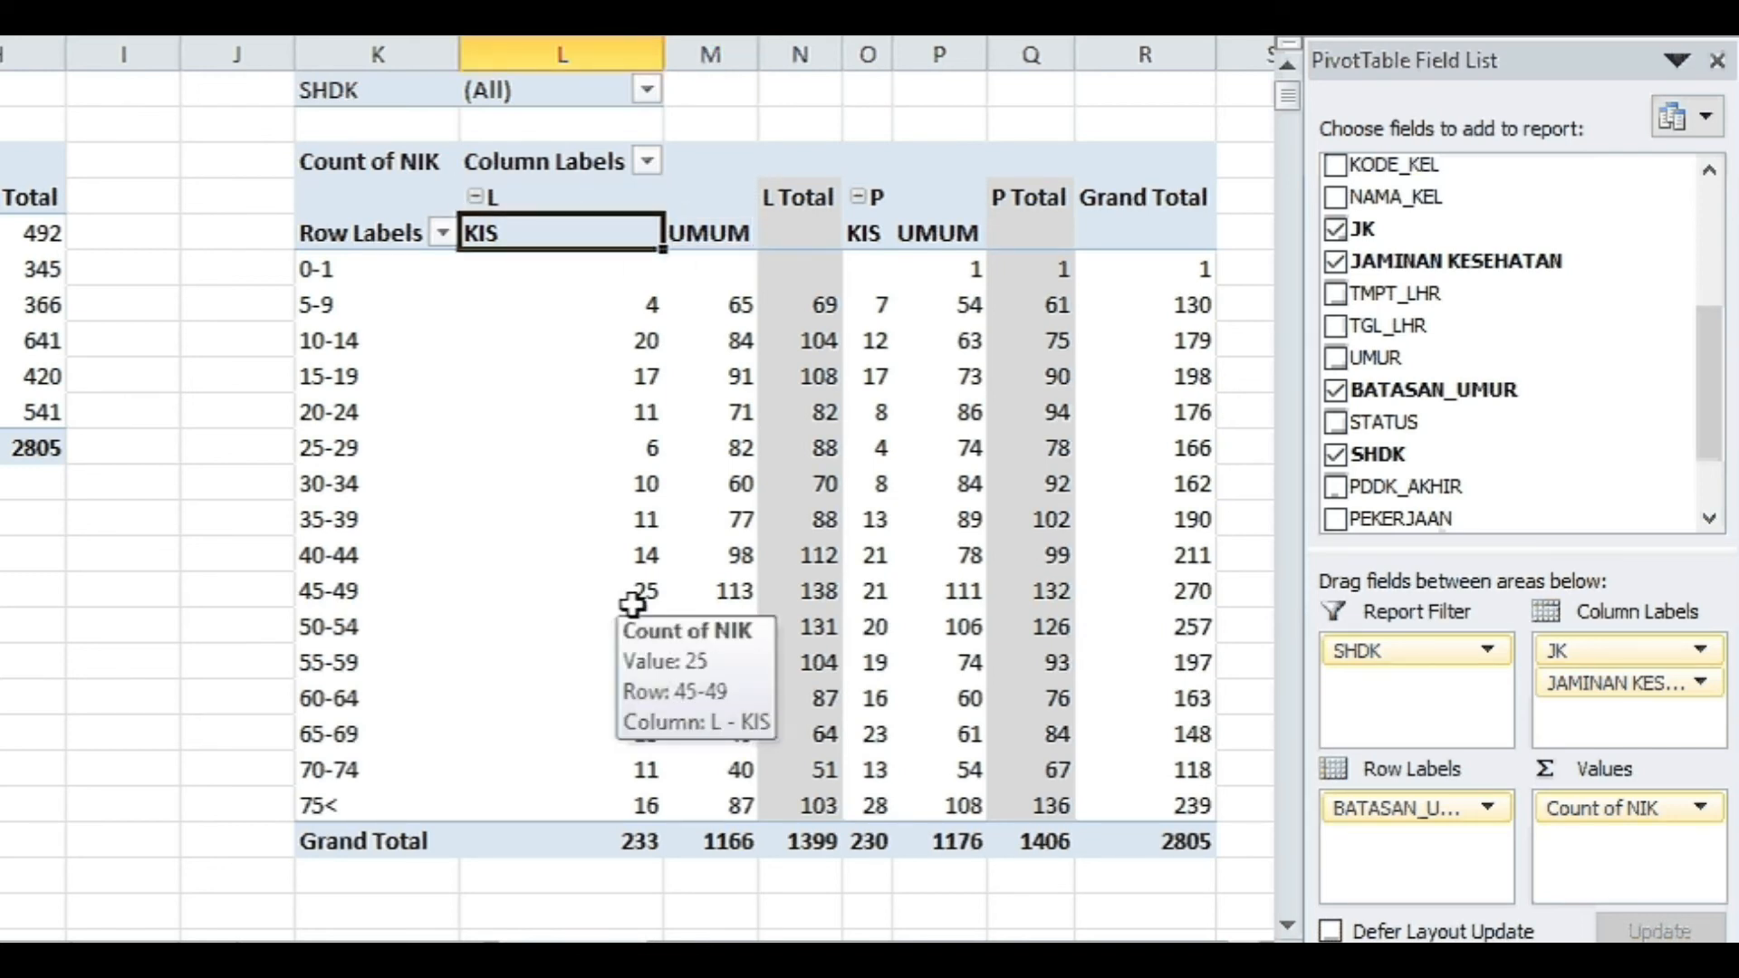
key("Right")
key("Right")
key("Right")
key("Right")
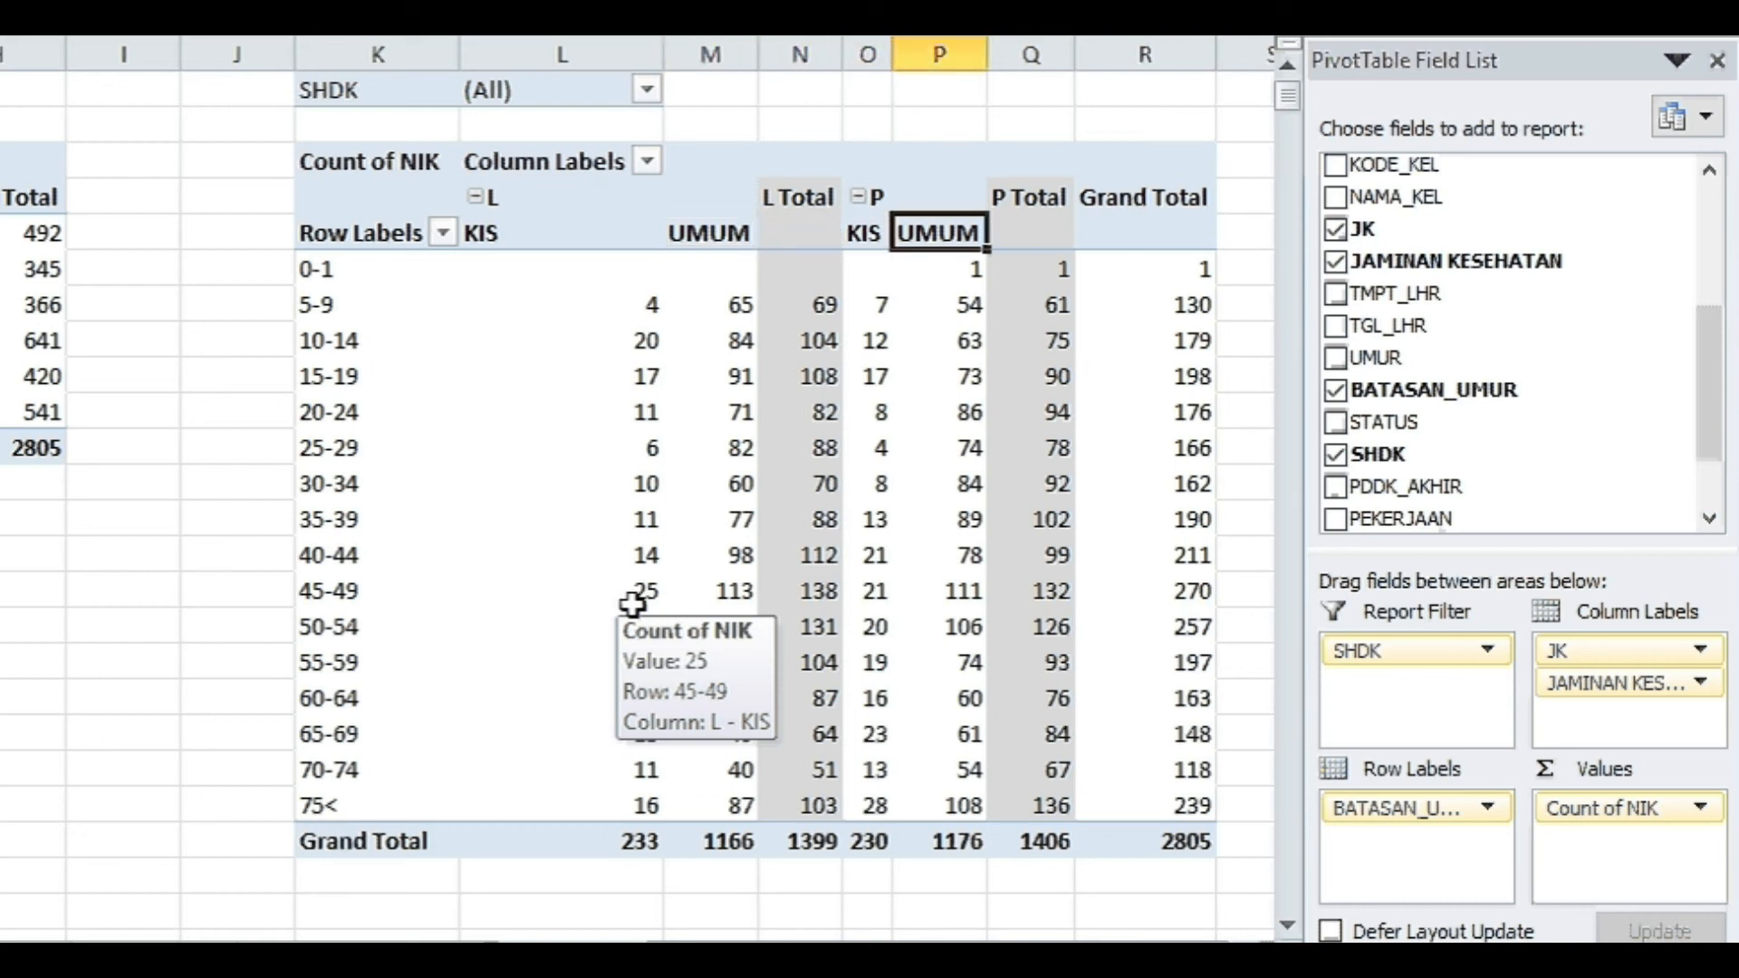
key("Right")
key("Right")
key("Left")
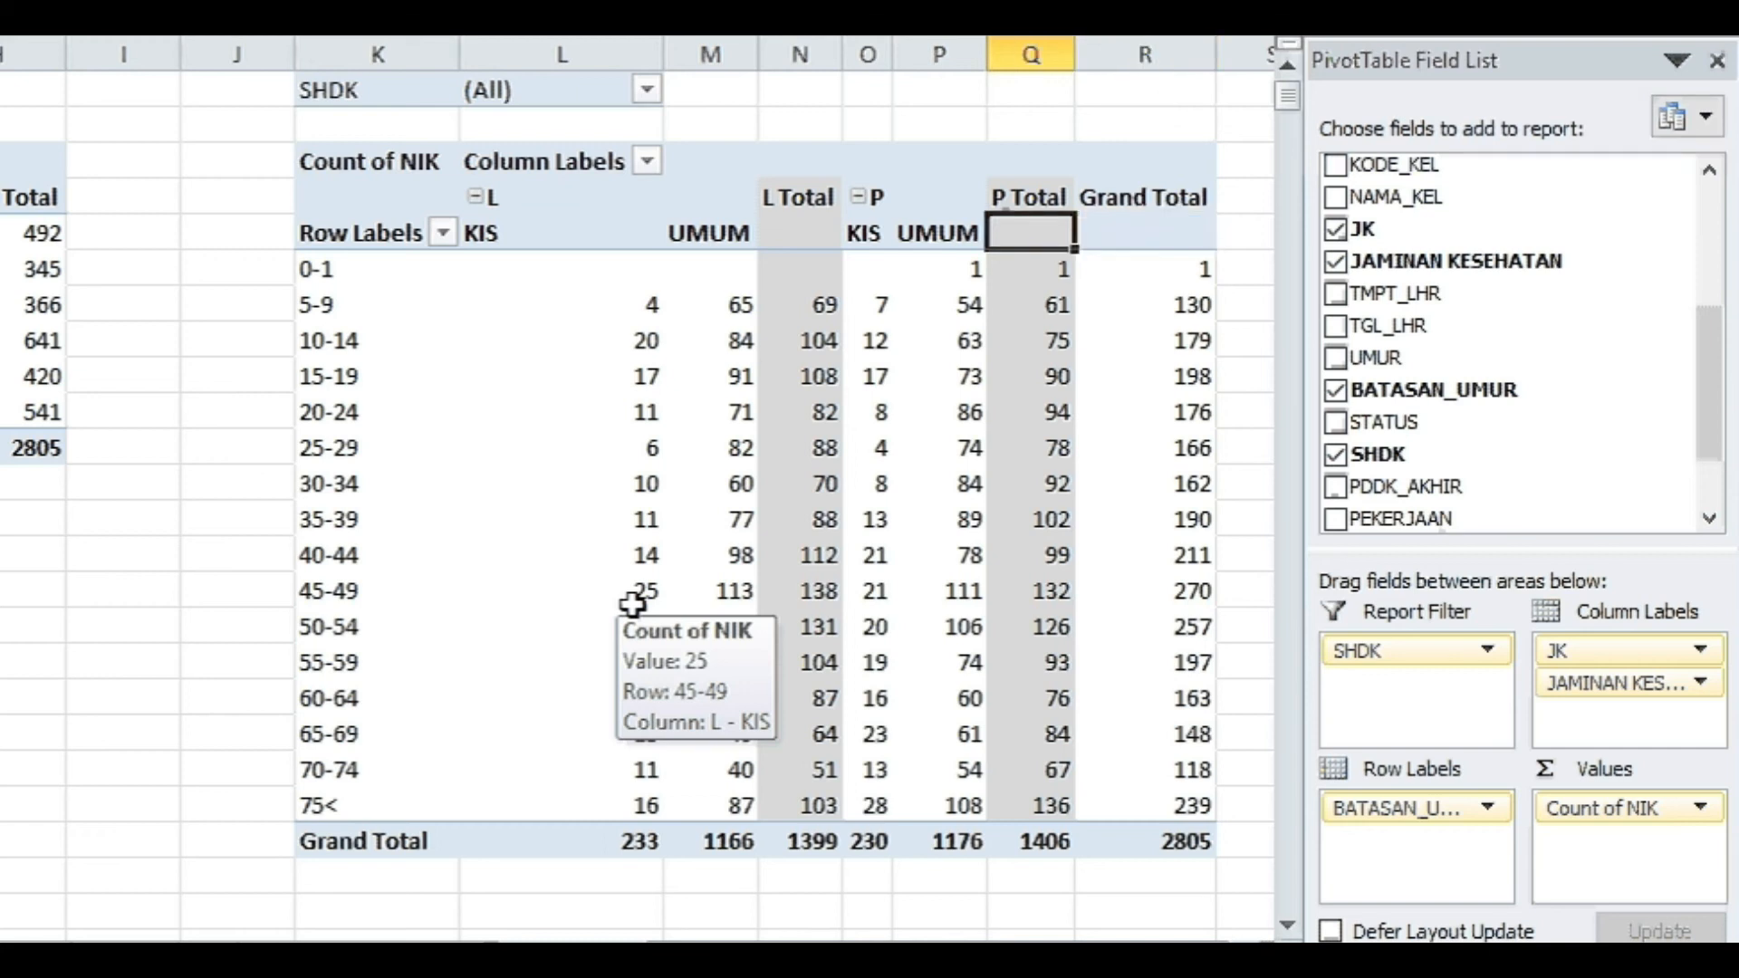
- Compare the pivot table's health insurance breakdown with the JAMINAN KESEHATAN columns of the Sheet3 report
left_click(578, 317)
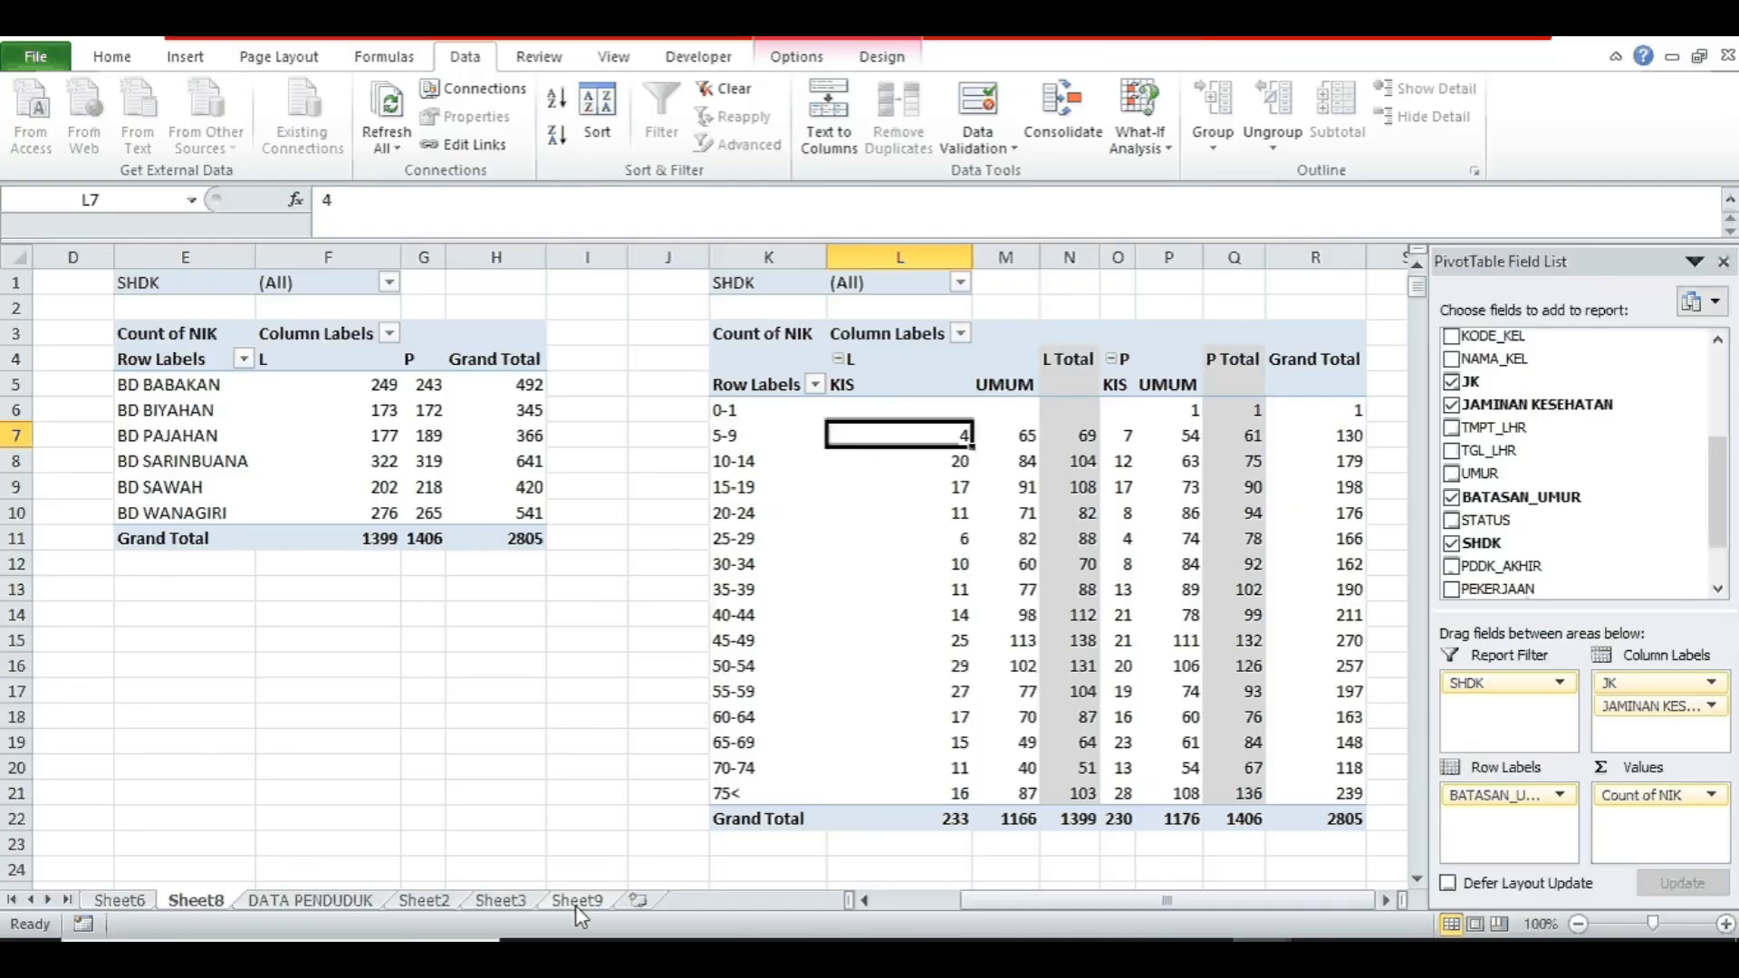
left_click(574, 905)
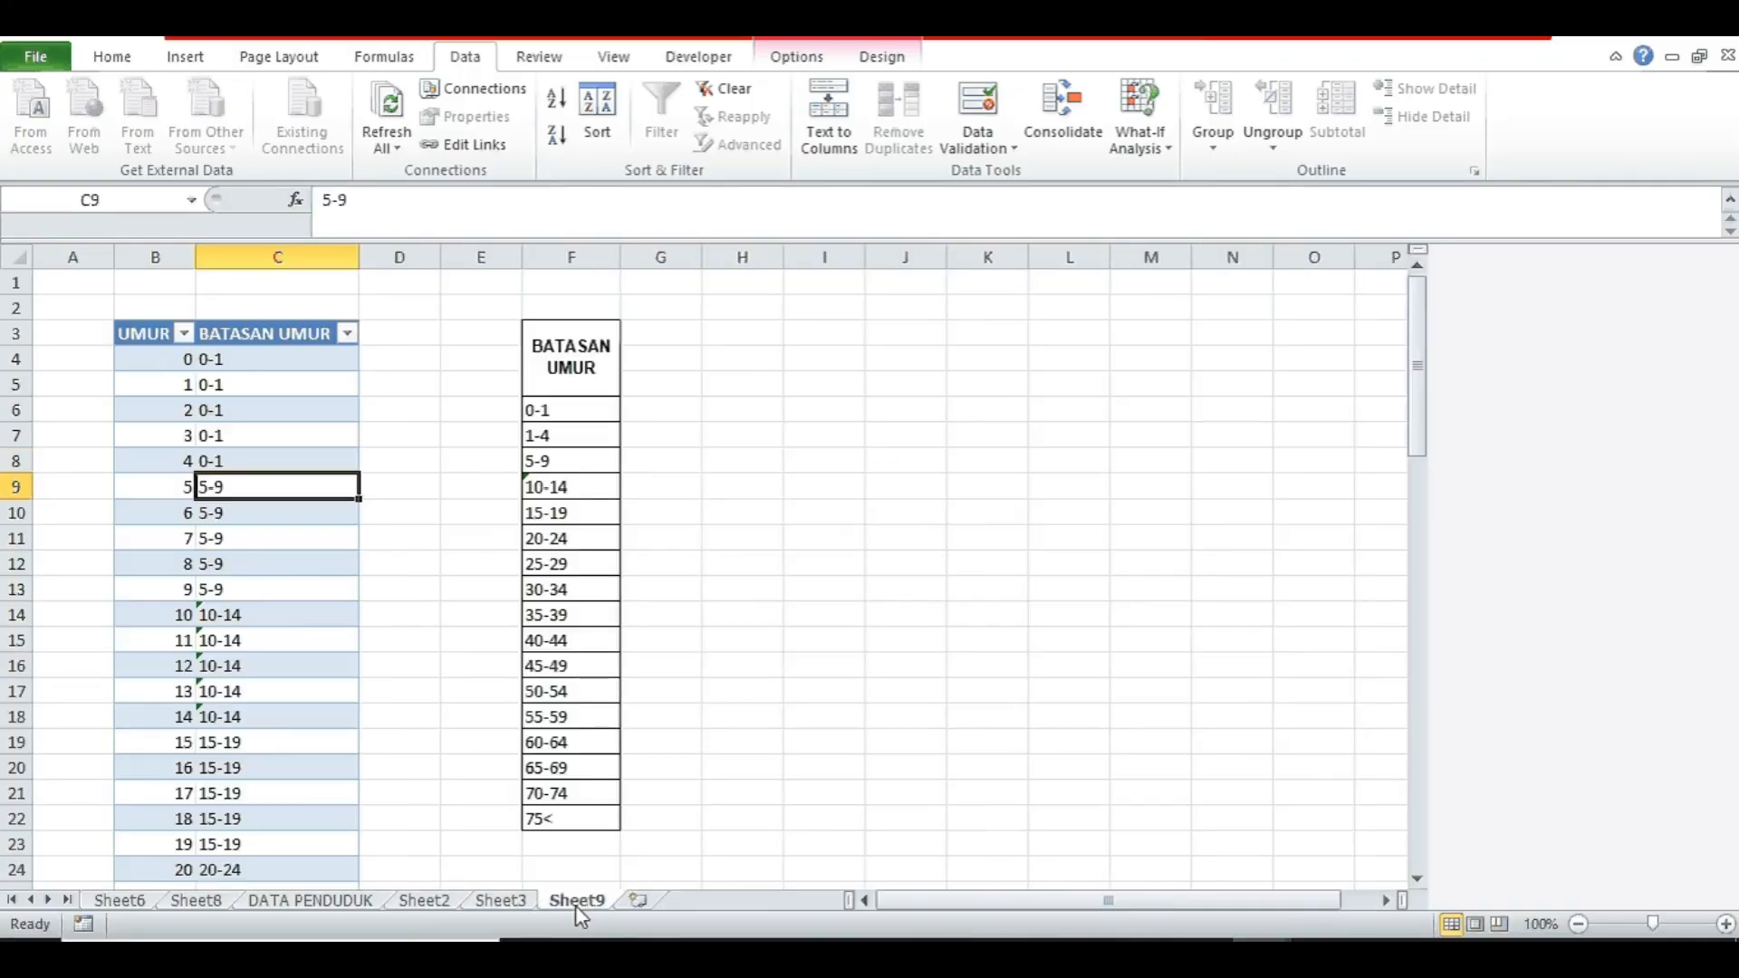
left_click(515, 905)
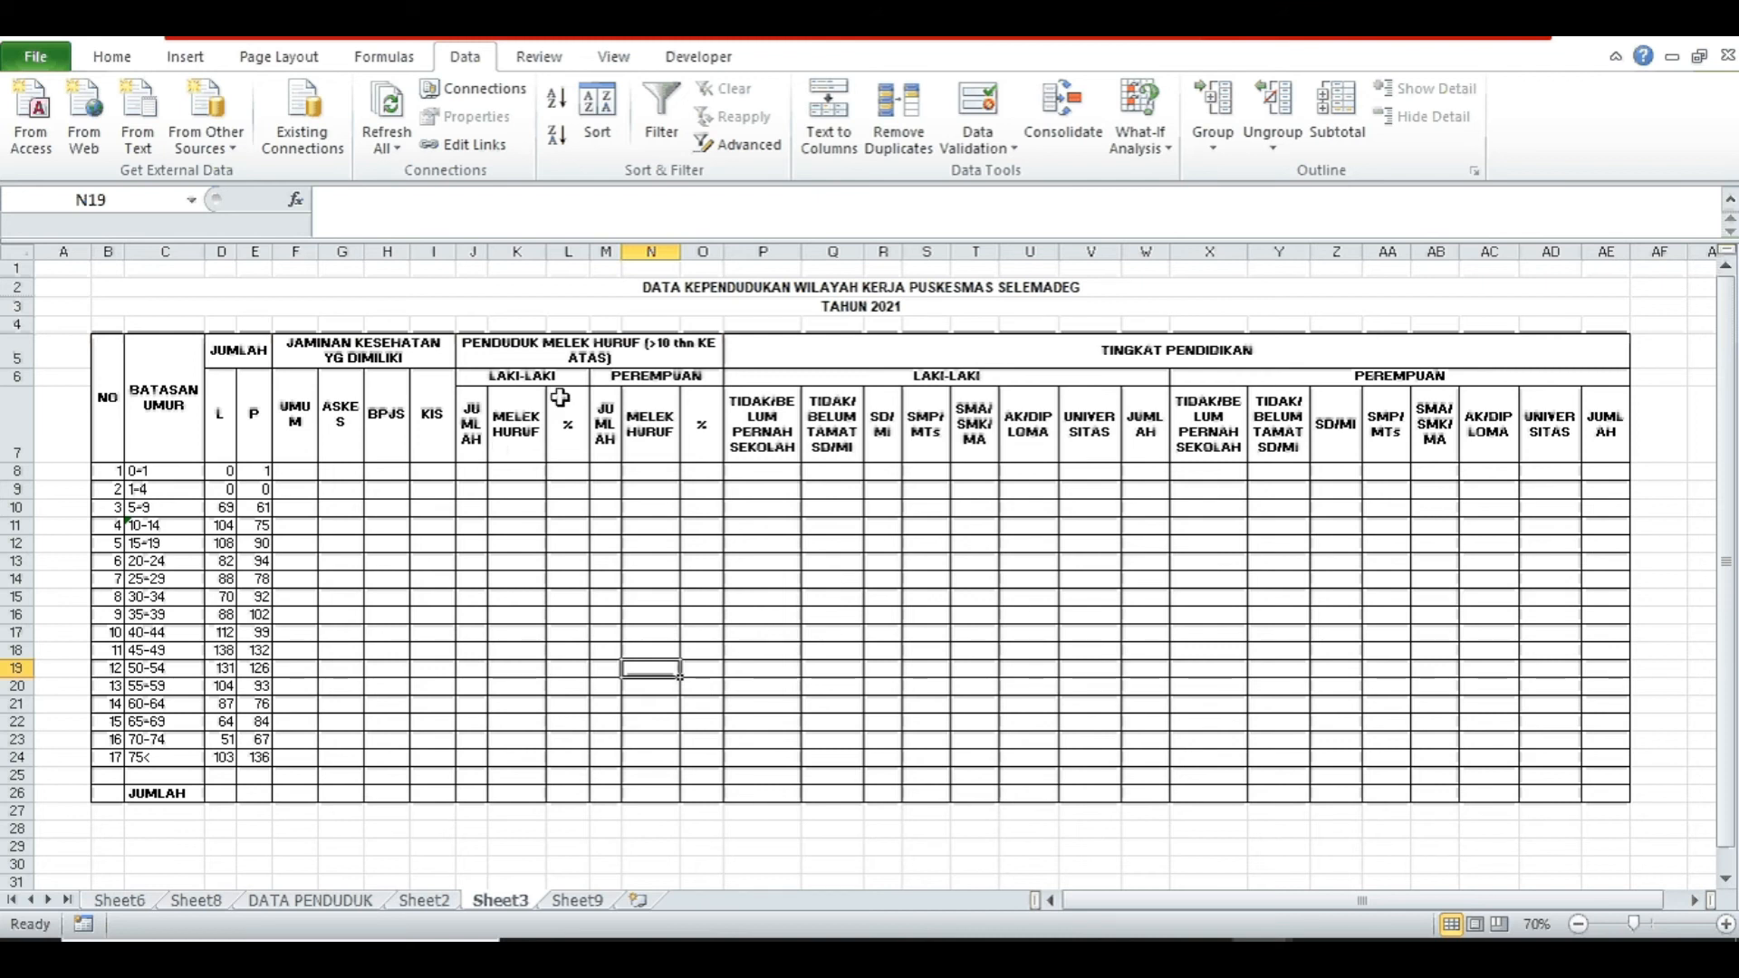
left_click(199, 902)
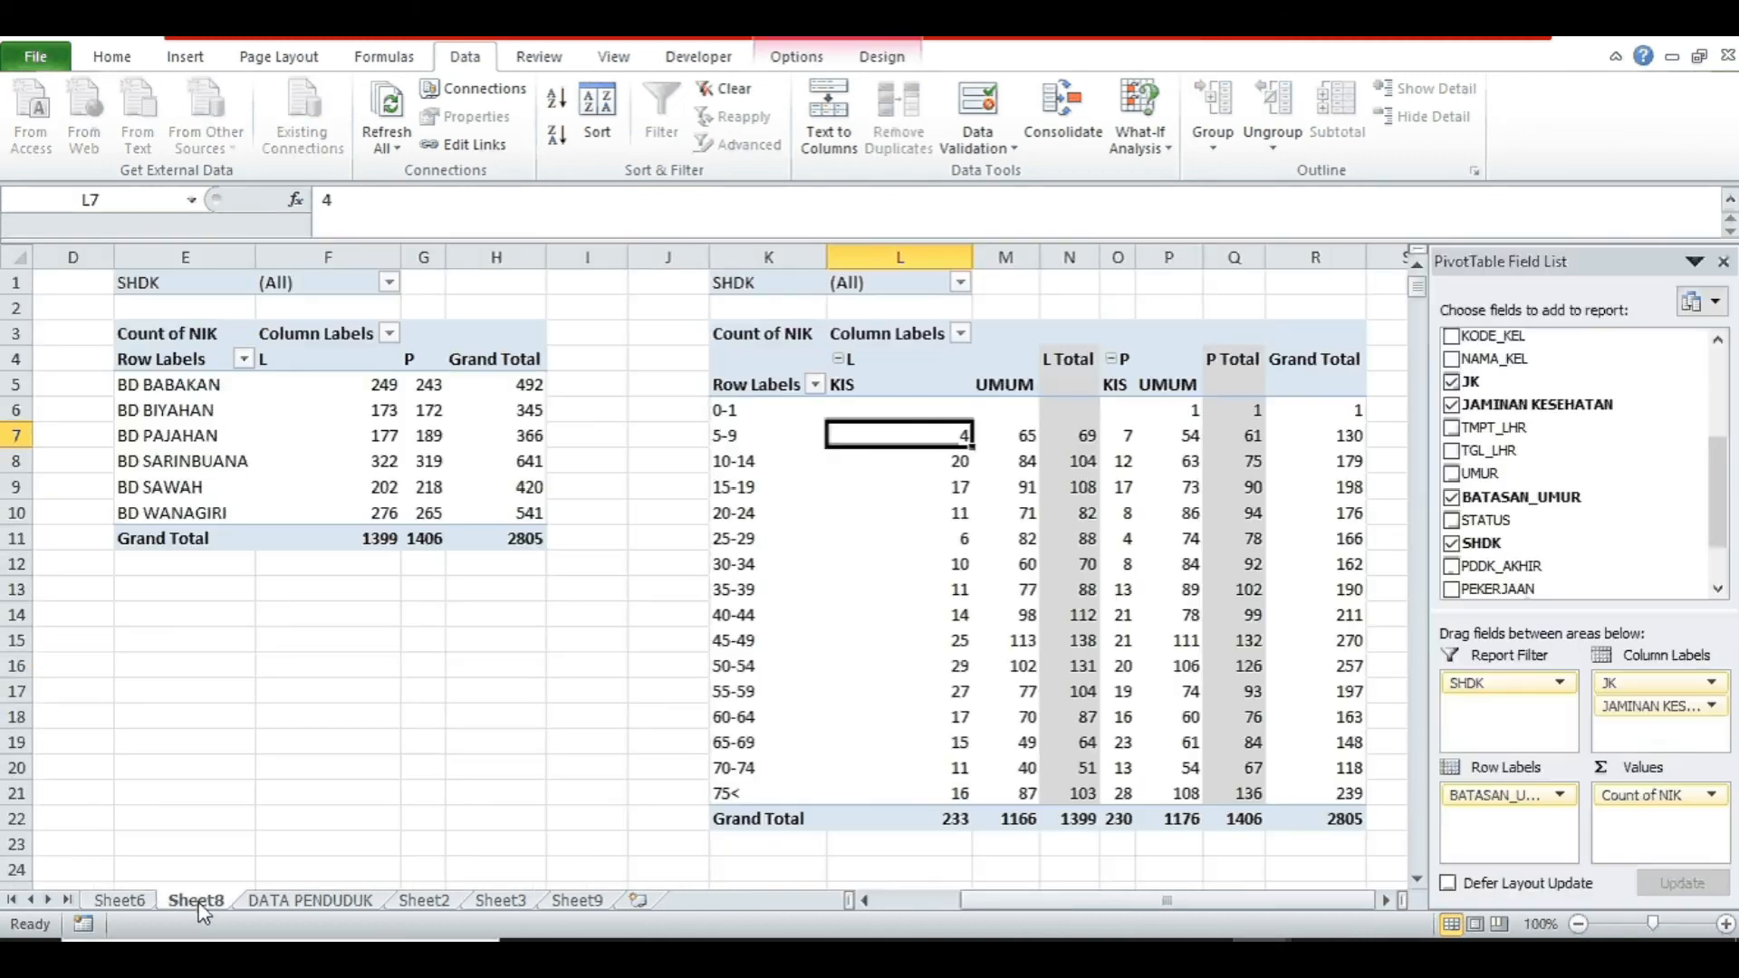
- Review the DATA PENDUDUK table's columns from NO through NAMA_AYAH to see which fields can feed the report
left_click(310, 902)
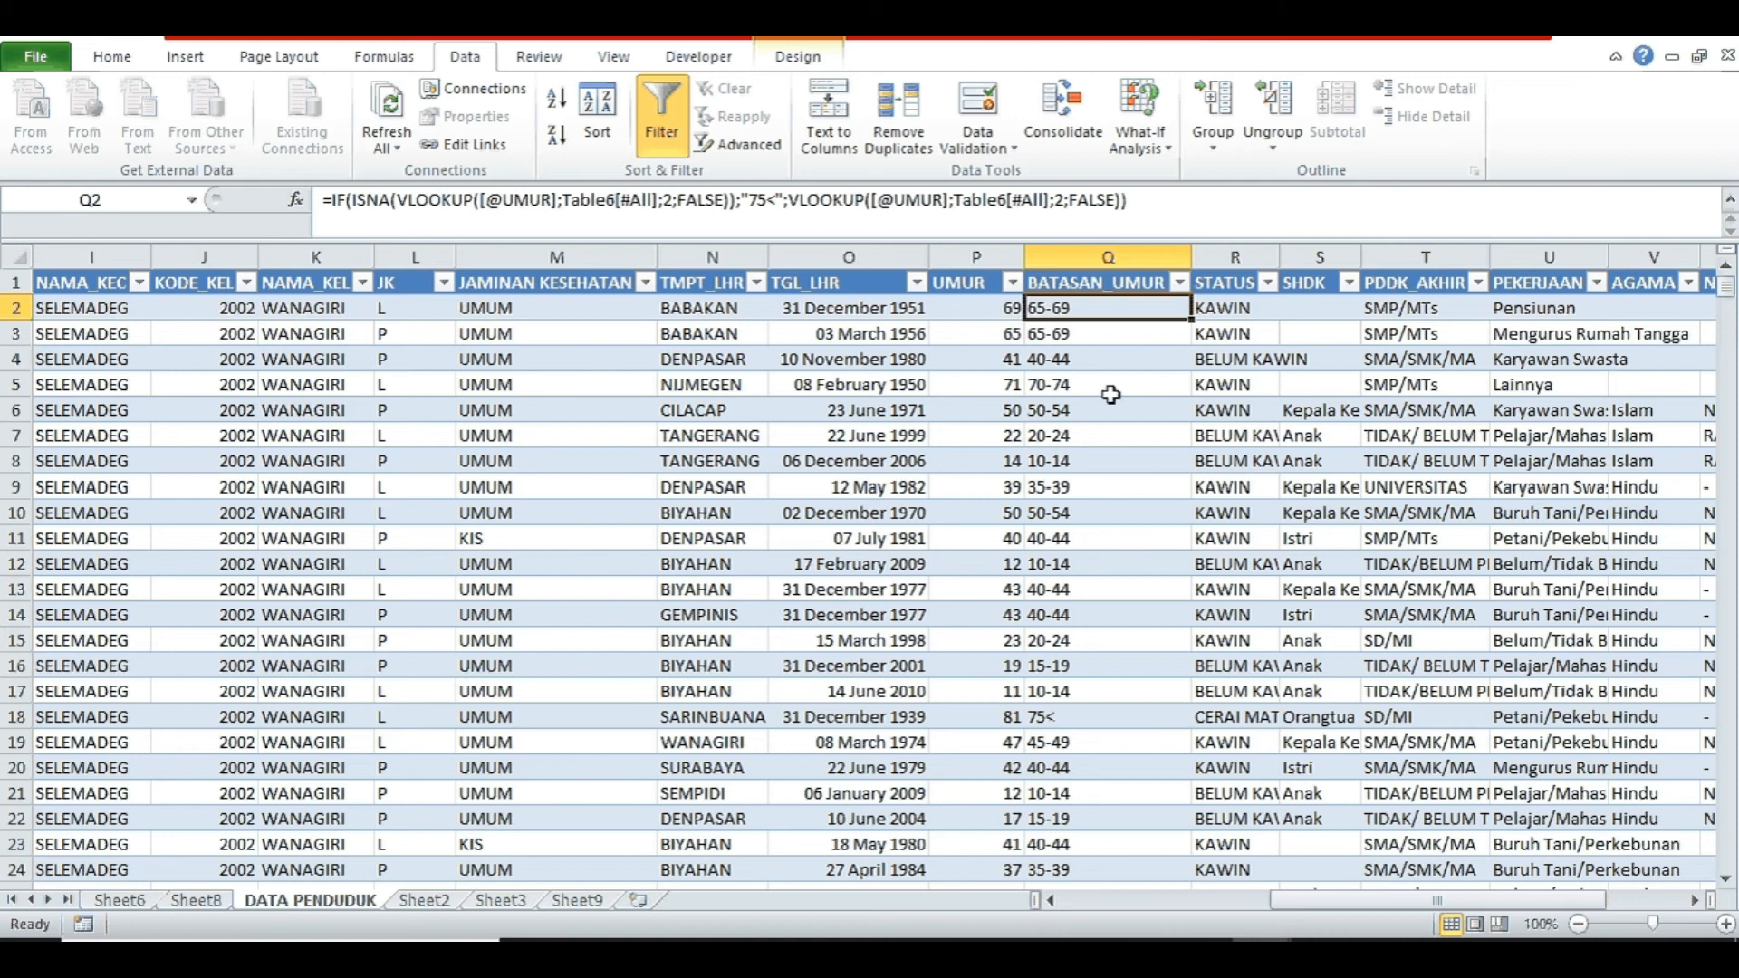
left_click(463, 362)
key("Left")
key("Left")
key("Left")
key("Left")
key("Left")
key("Left")
key("Left")
key("Left")
key("Left")
key("Left")
key("Left")
key("Left")
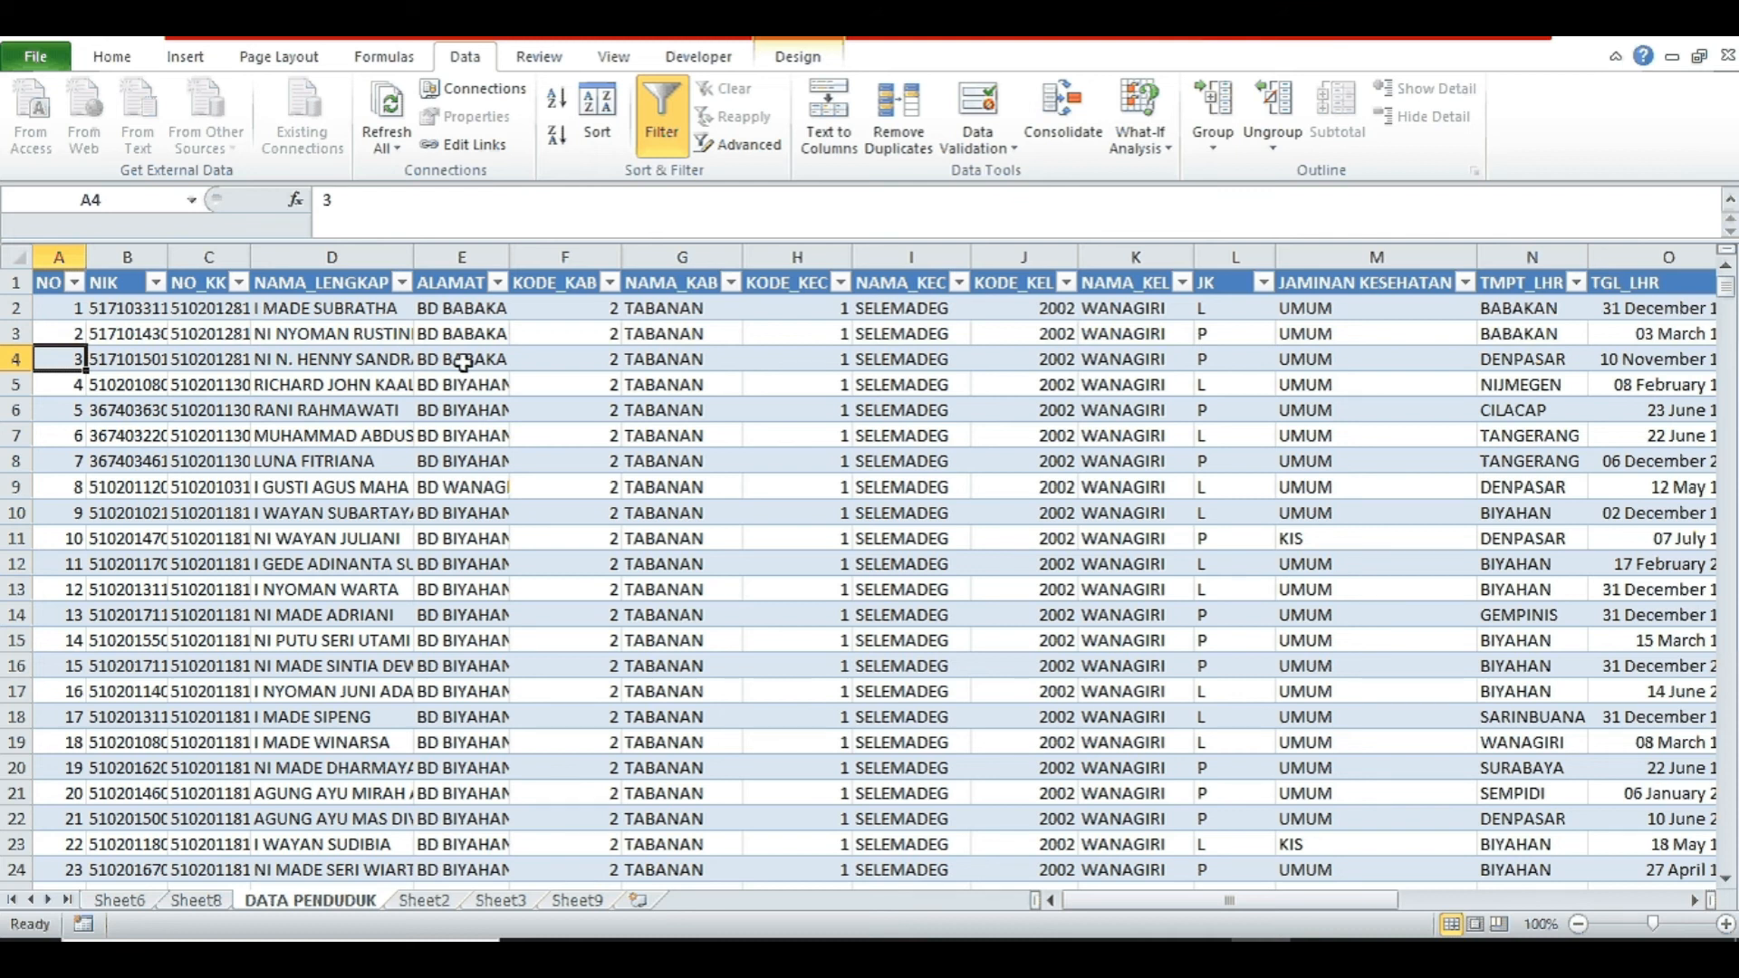
key("Right")
key("Right")
key("Right")
key("Right")
key("Right")
key("Right")
key("Right")
key("Right")
key("Right")
key("Right")
key("Right")
key("Right")
key("Right")
key("Right")
key("Right")
key("Right")
key("Right")
key("Right")
key("Right")
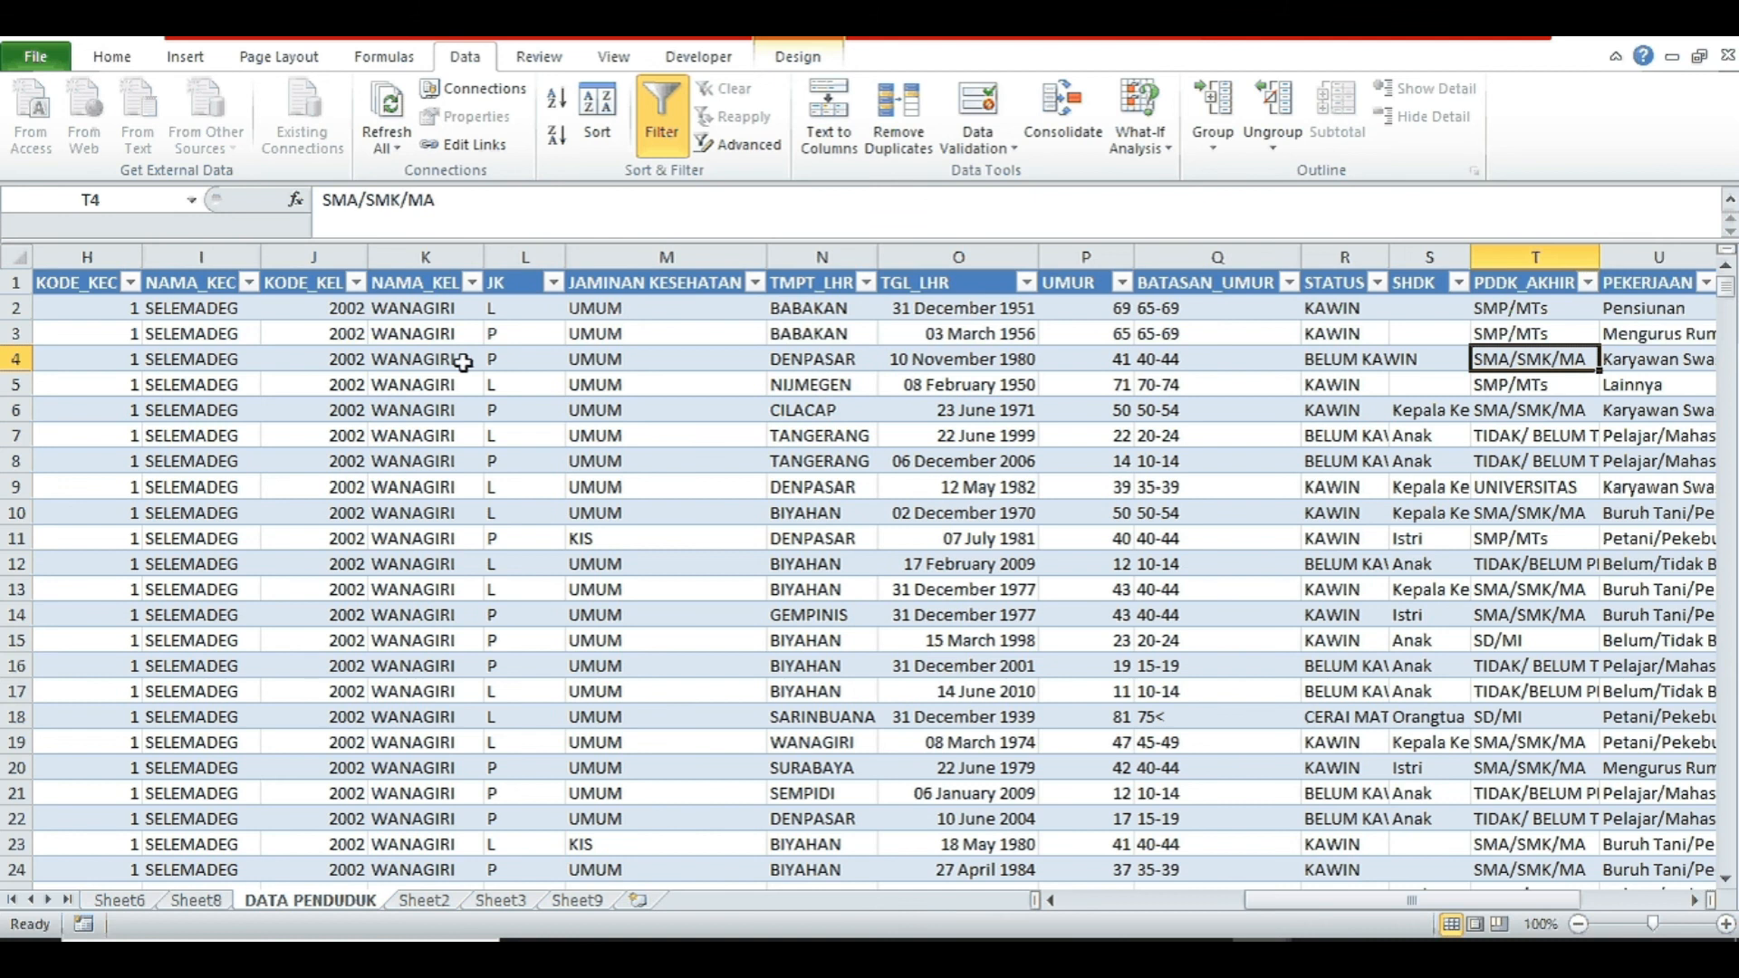
key("Right")
key("Right")
key("Right")
key("Right")
key("Left")
key("Left")
key("Left")
key("Left")
key("Left")
key("Left")
key("Left")
key("Left")
key("Left")
key("Left")
key("Left")
key("Left")
key("Left")
key("Left")
key("Left")
key("Right")
key("Right")
key("Right")
key("Right")
key("Right")
key("Right")
key("Right")
key("Right")
key("Right")
key("Right")
key("Right")
key("Right")
key("Right")
key("Right")
key("Right")
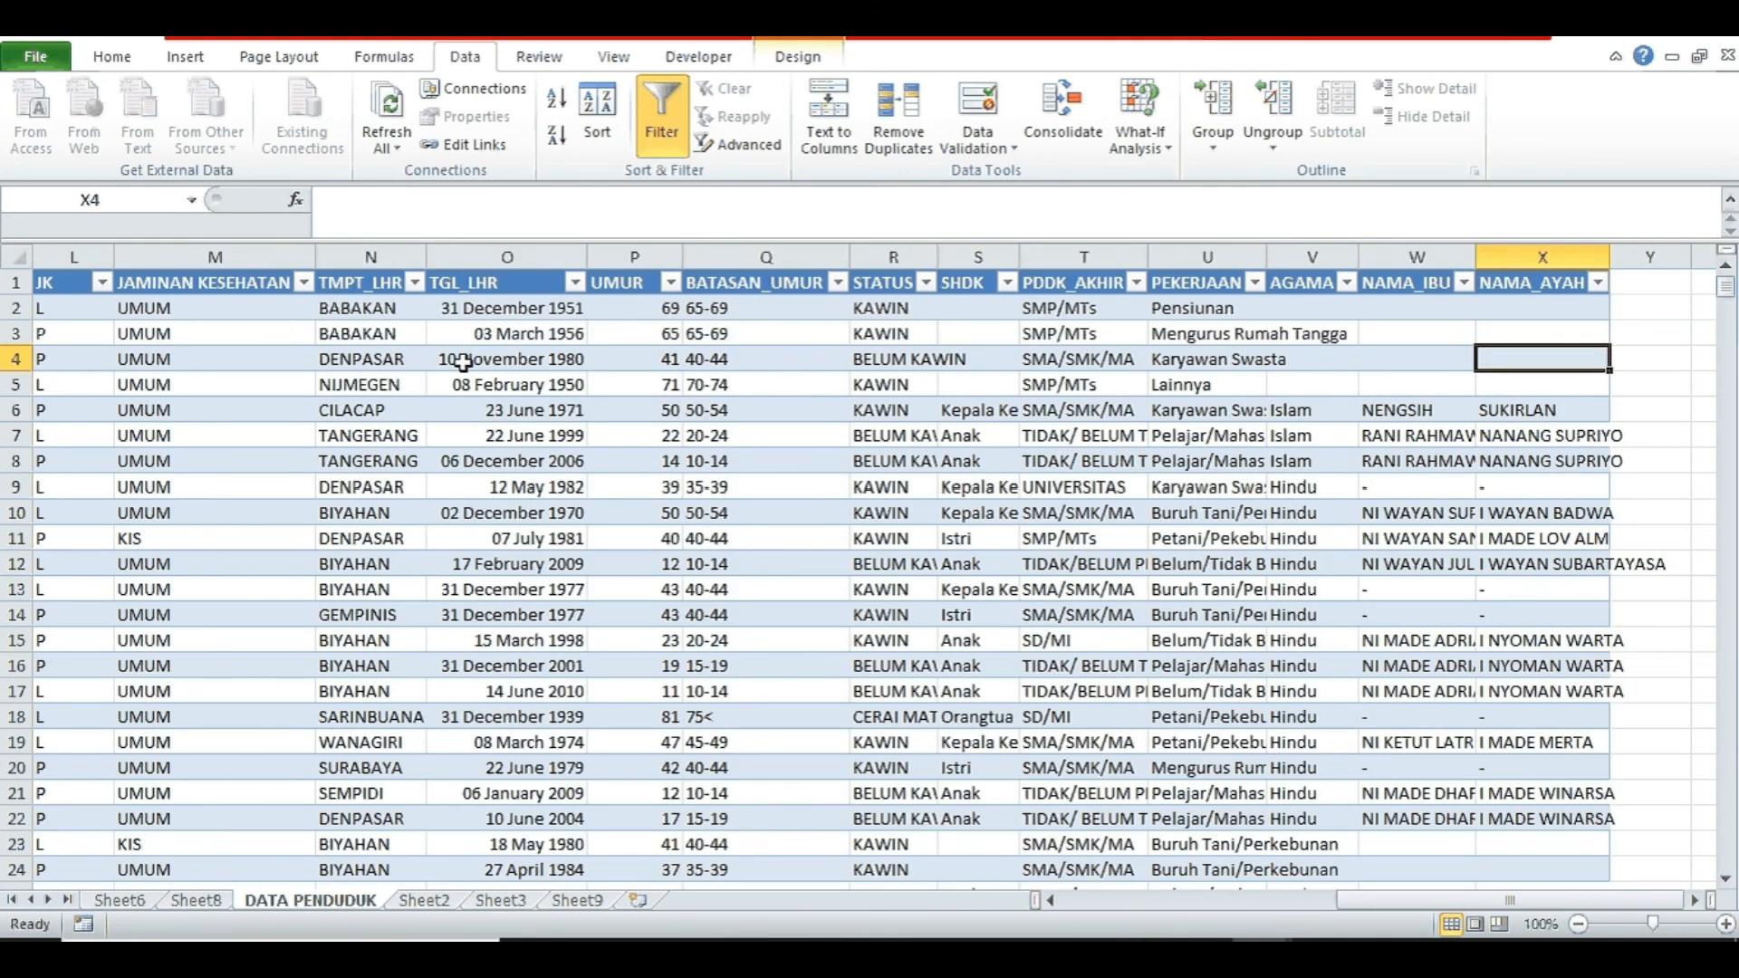
- Review the DATA PENDUDUK table's columns from NAMA_AYAH back to NO_KK for fields the report needs
key("Left")
key("Left")
key("Left")
key("Left")
key("Left")
key("Left")
key("Left")
key("Left")
key("Left")
key("Left")
key("Left")
key("Left")
key("Left")
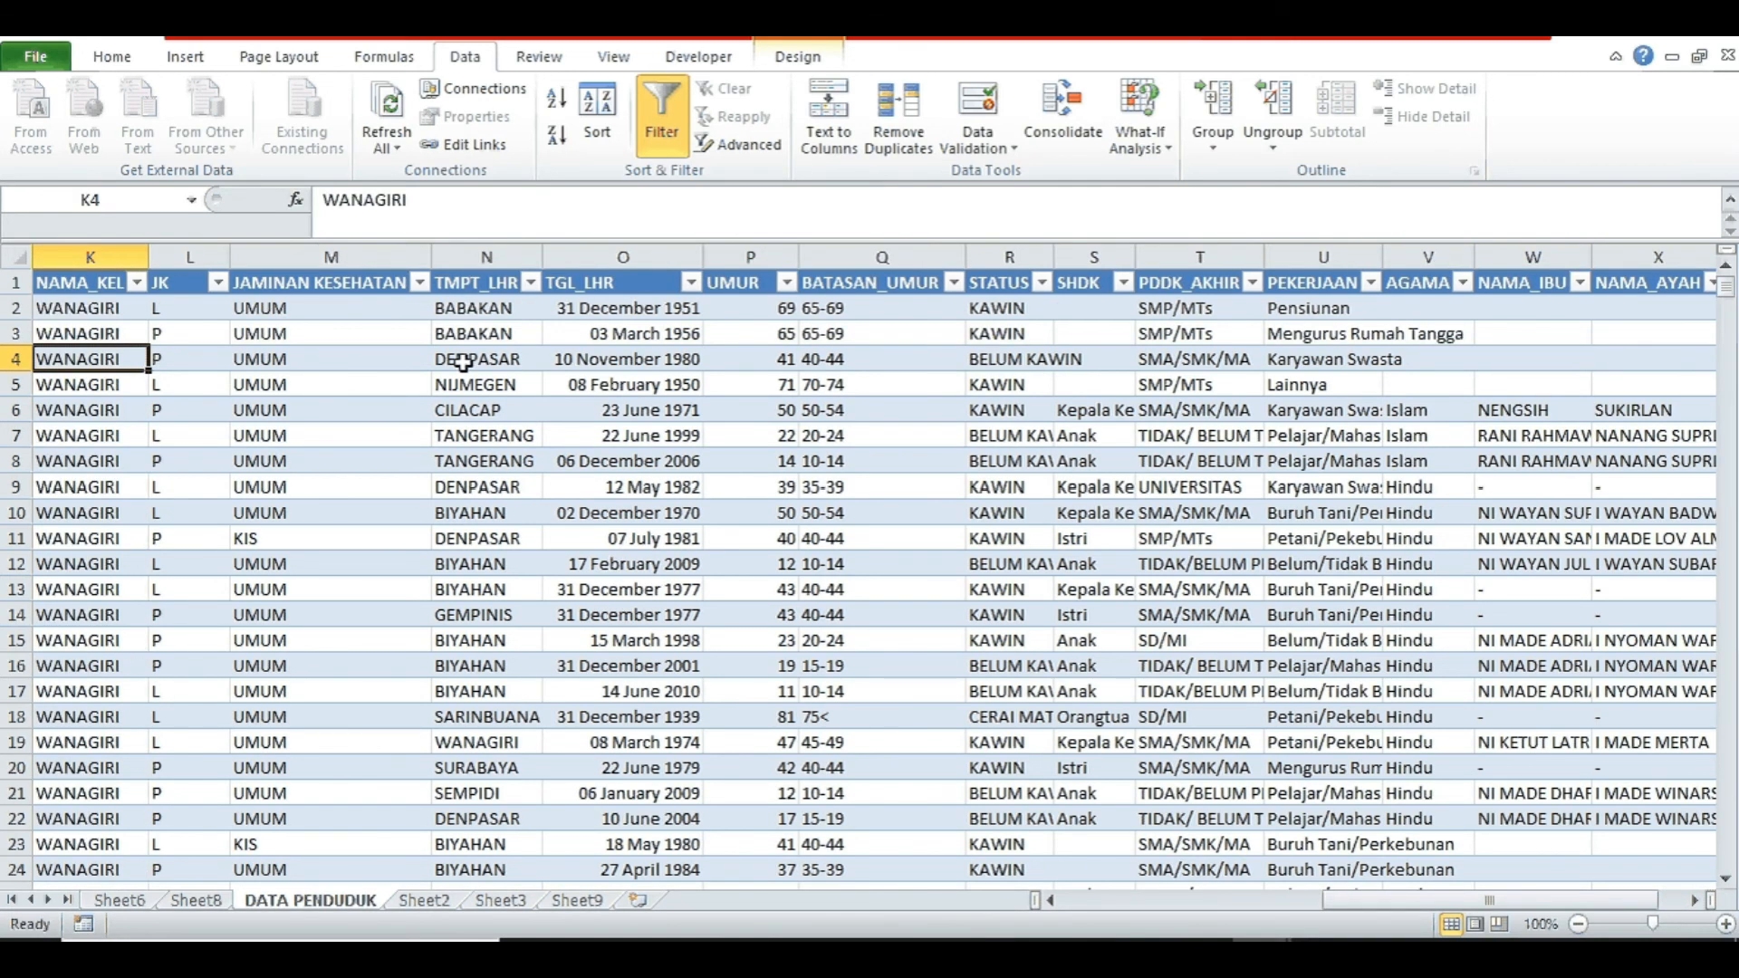
key("Left")
key("Left")
key("Left")
key("Left")
key("Left")
key("Left")
key("Left")
key("Left")
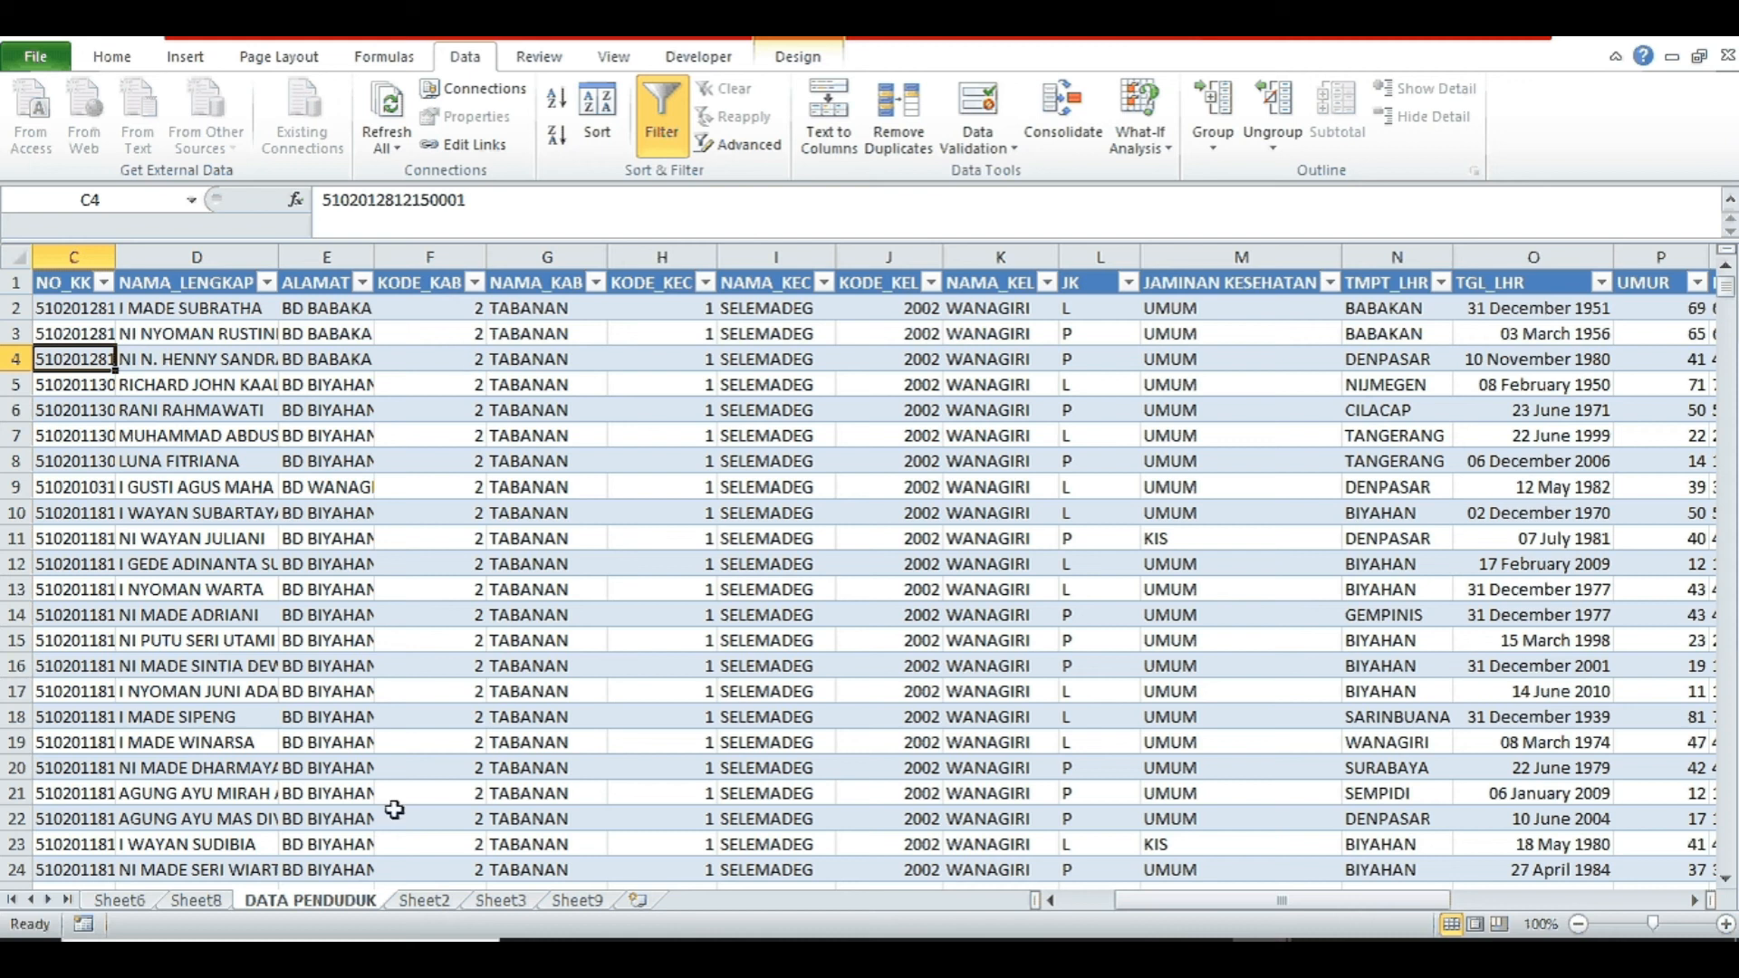
- Compare the age-group pivot table on Sheet8 with the columns required by the Sheet3 report
left_click(195, 900)
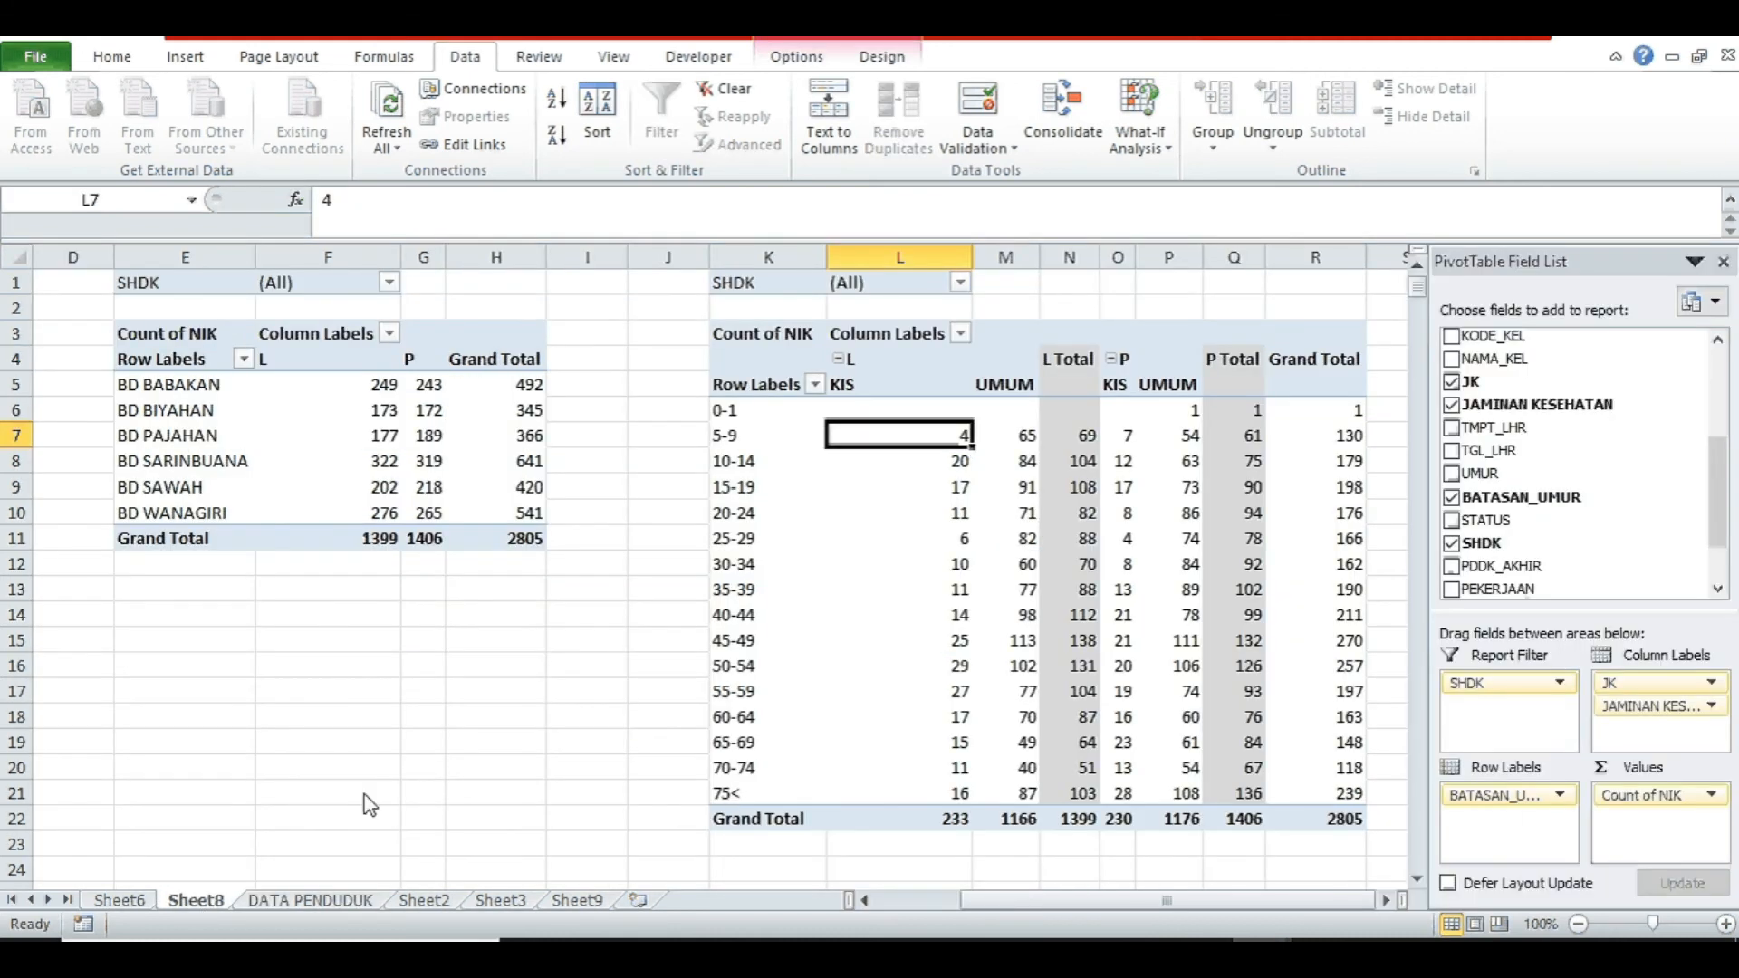
left_click(1173, 538)
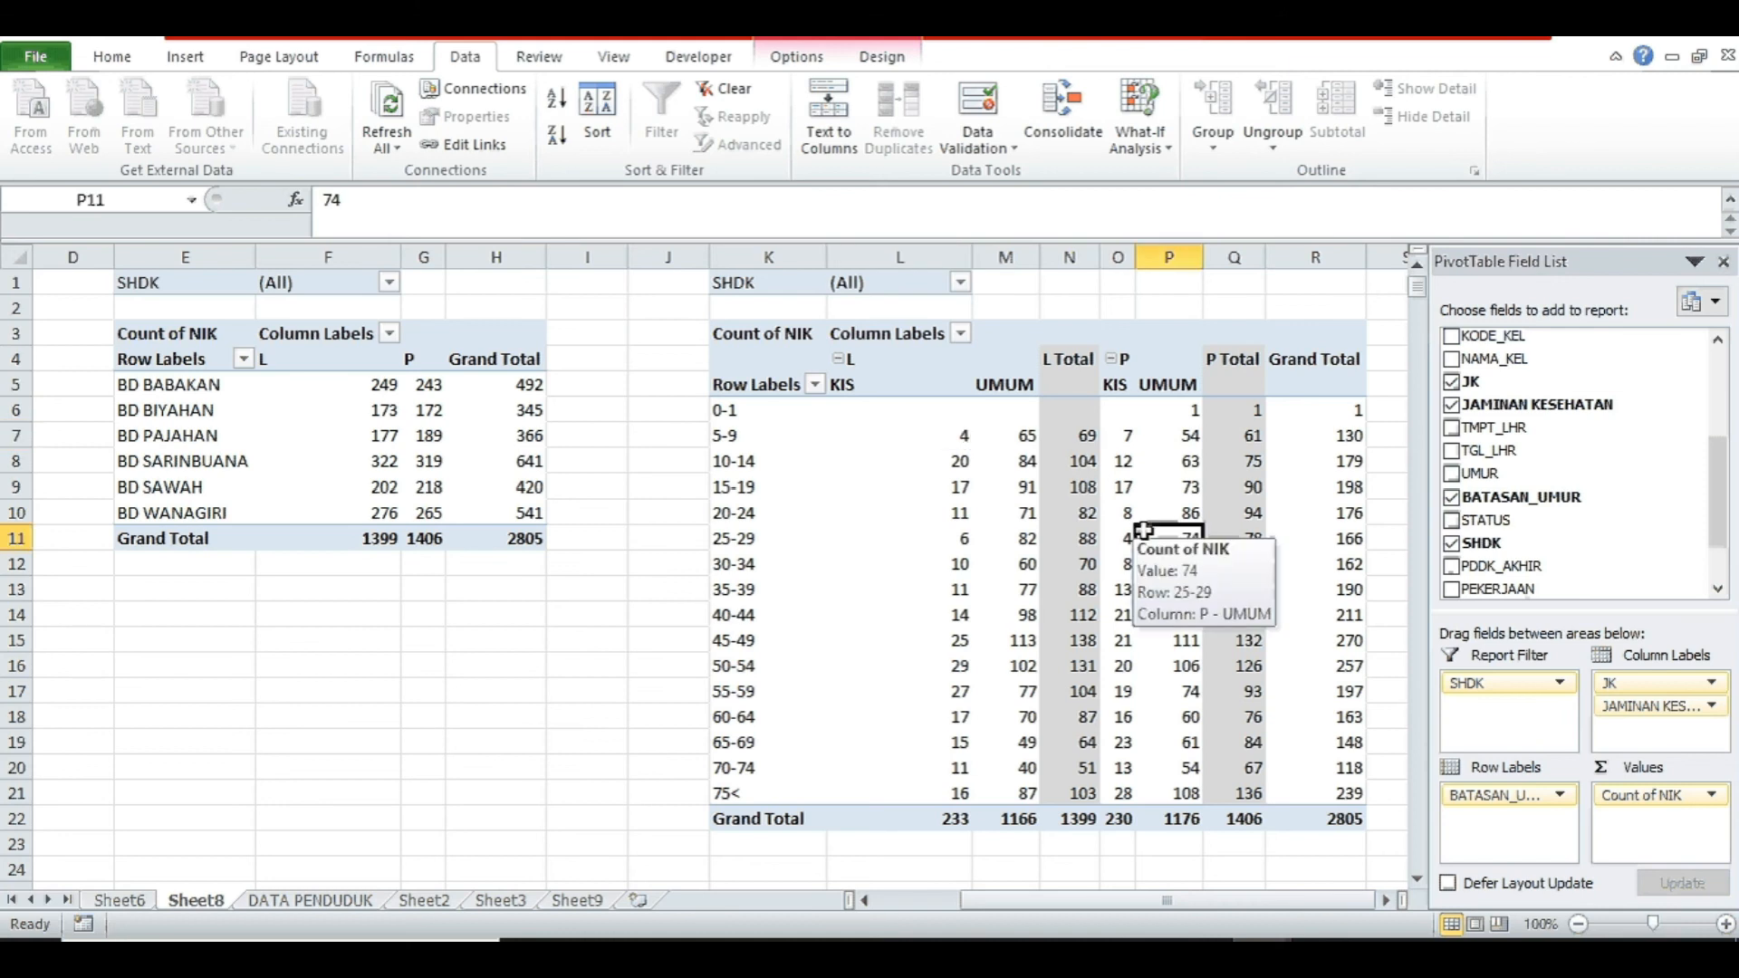
left_click_drag(1017, 901, 1166, 906)
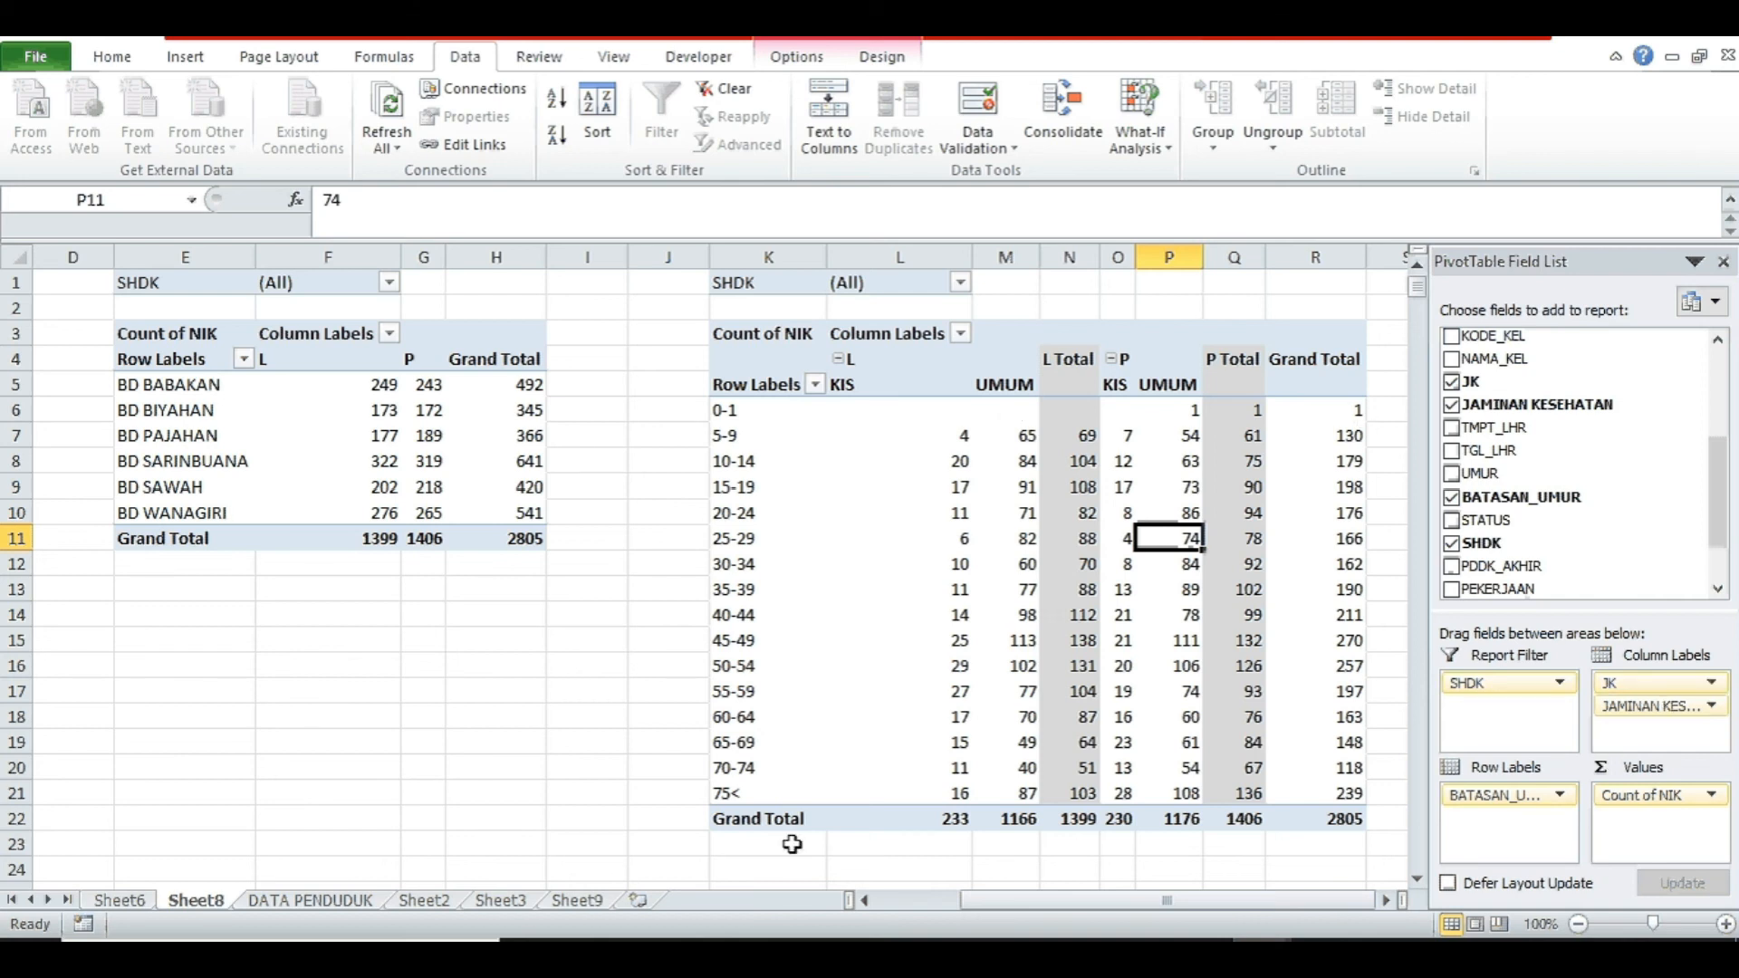
left_click(490, 899)
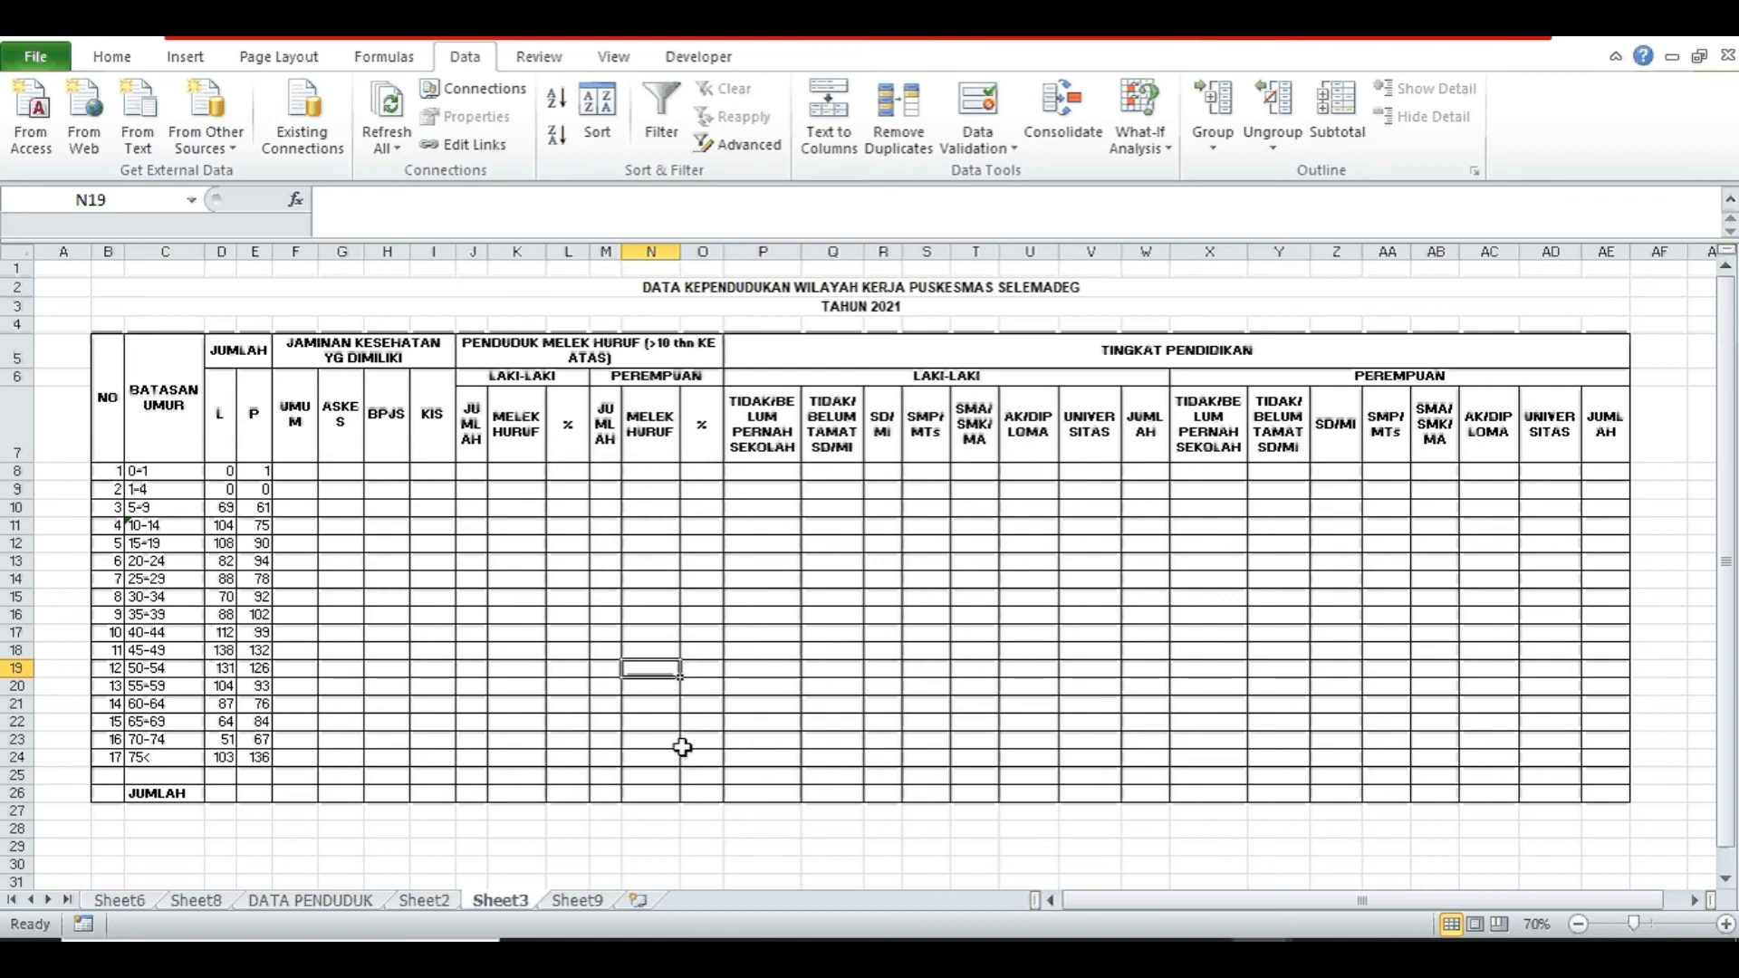
left_click(198, 901)
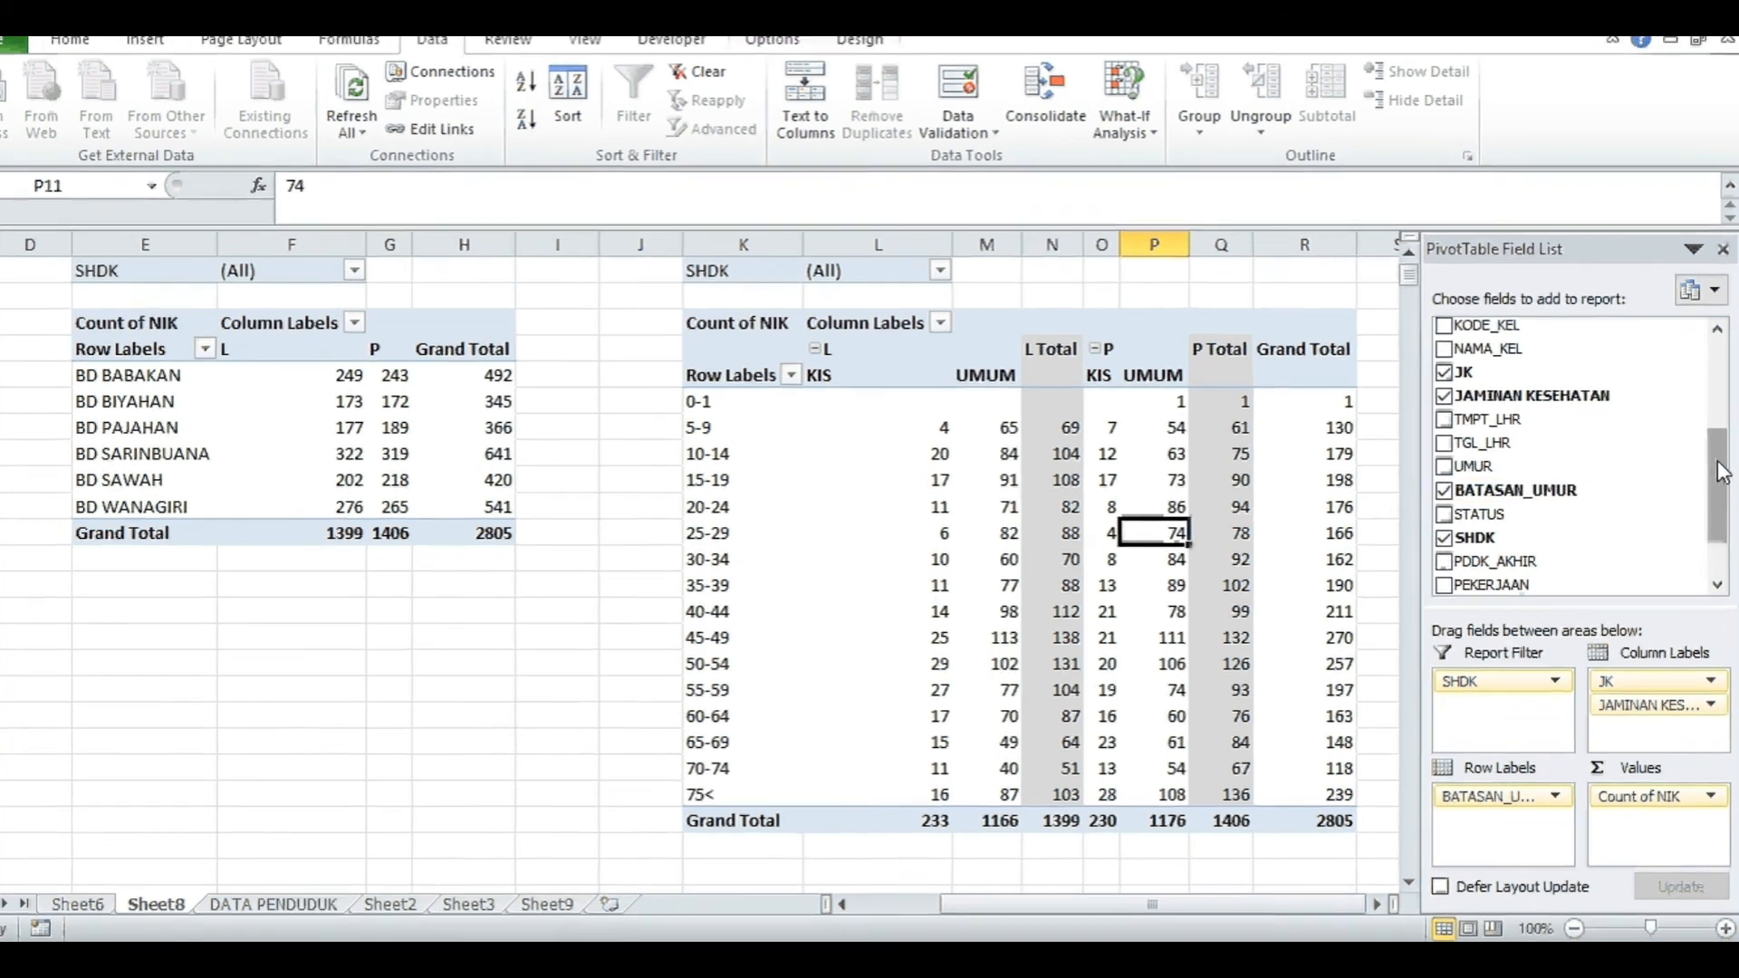
- Replace JAMINAN KESEHATAN with PDDK_AKHIR as the column label below JK in the Sheet8 age-group pivot table
left_click_drag(1719, 490, 1722, 529)
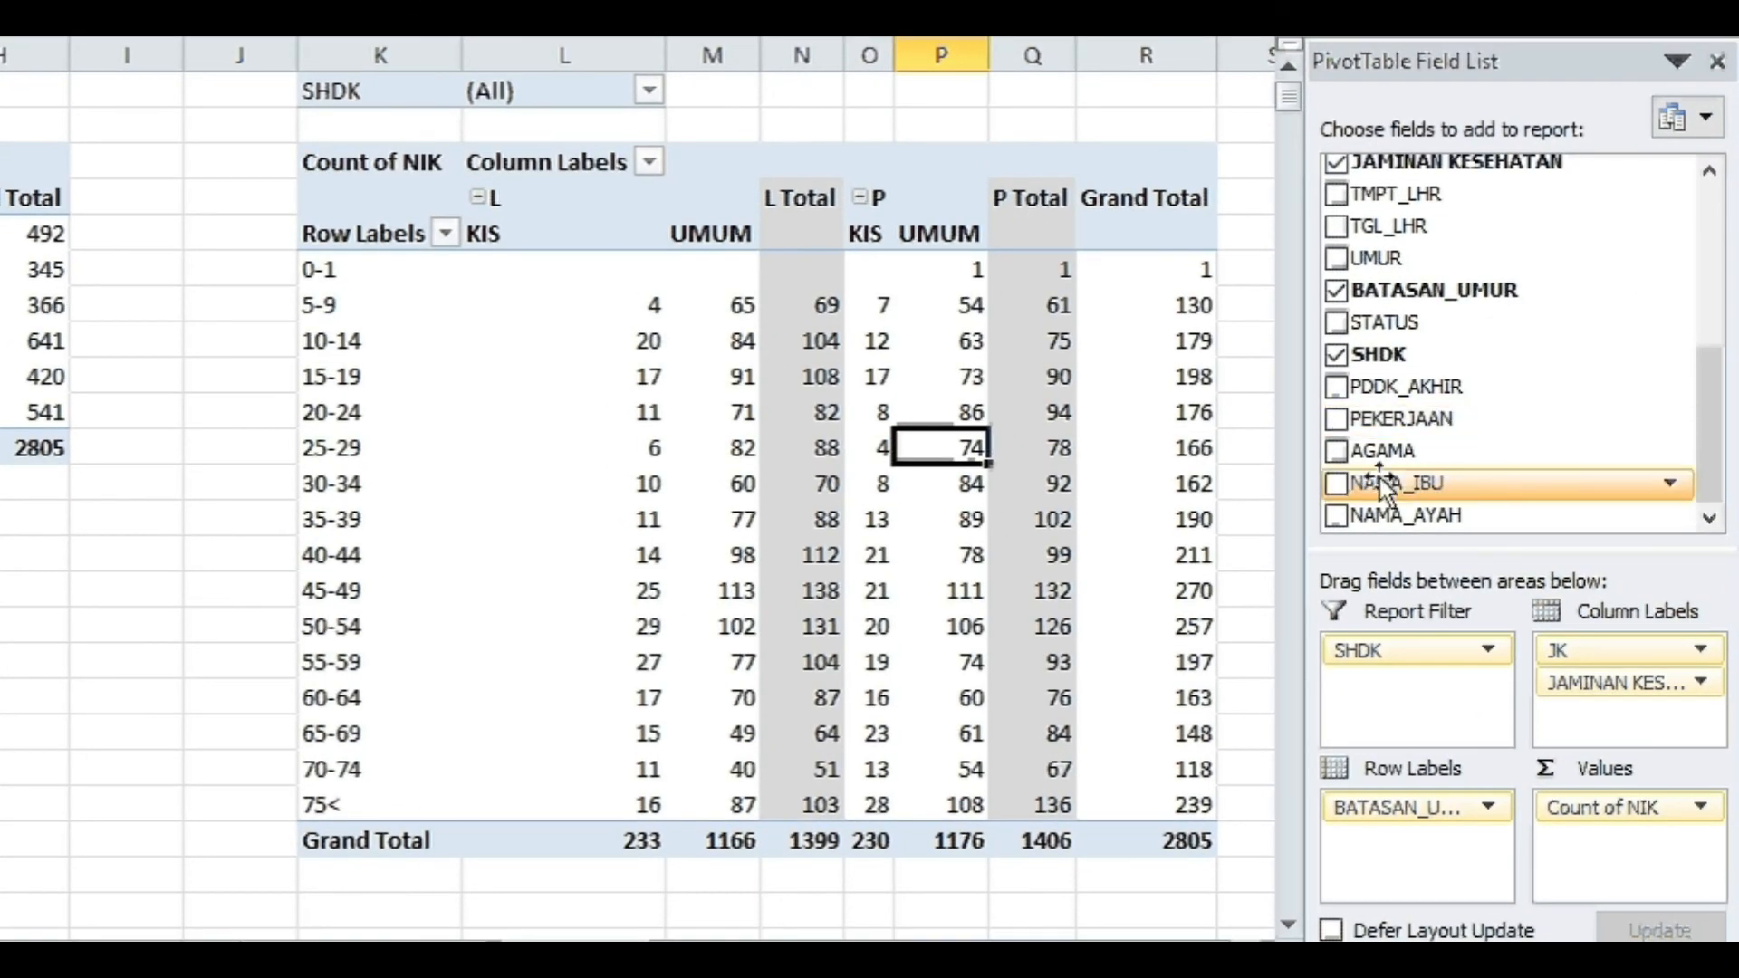
left_click(1332, 387)
left_click_drag(1422, 845, 1560, 729)
scroll(1714, 380, "up", 1)
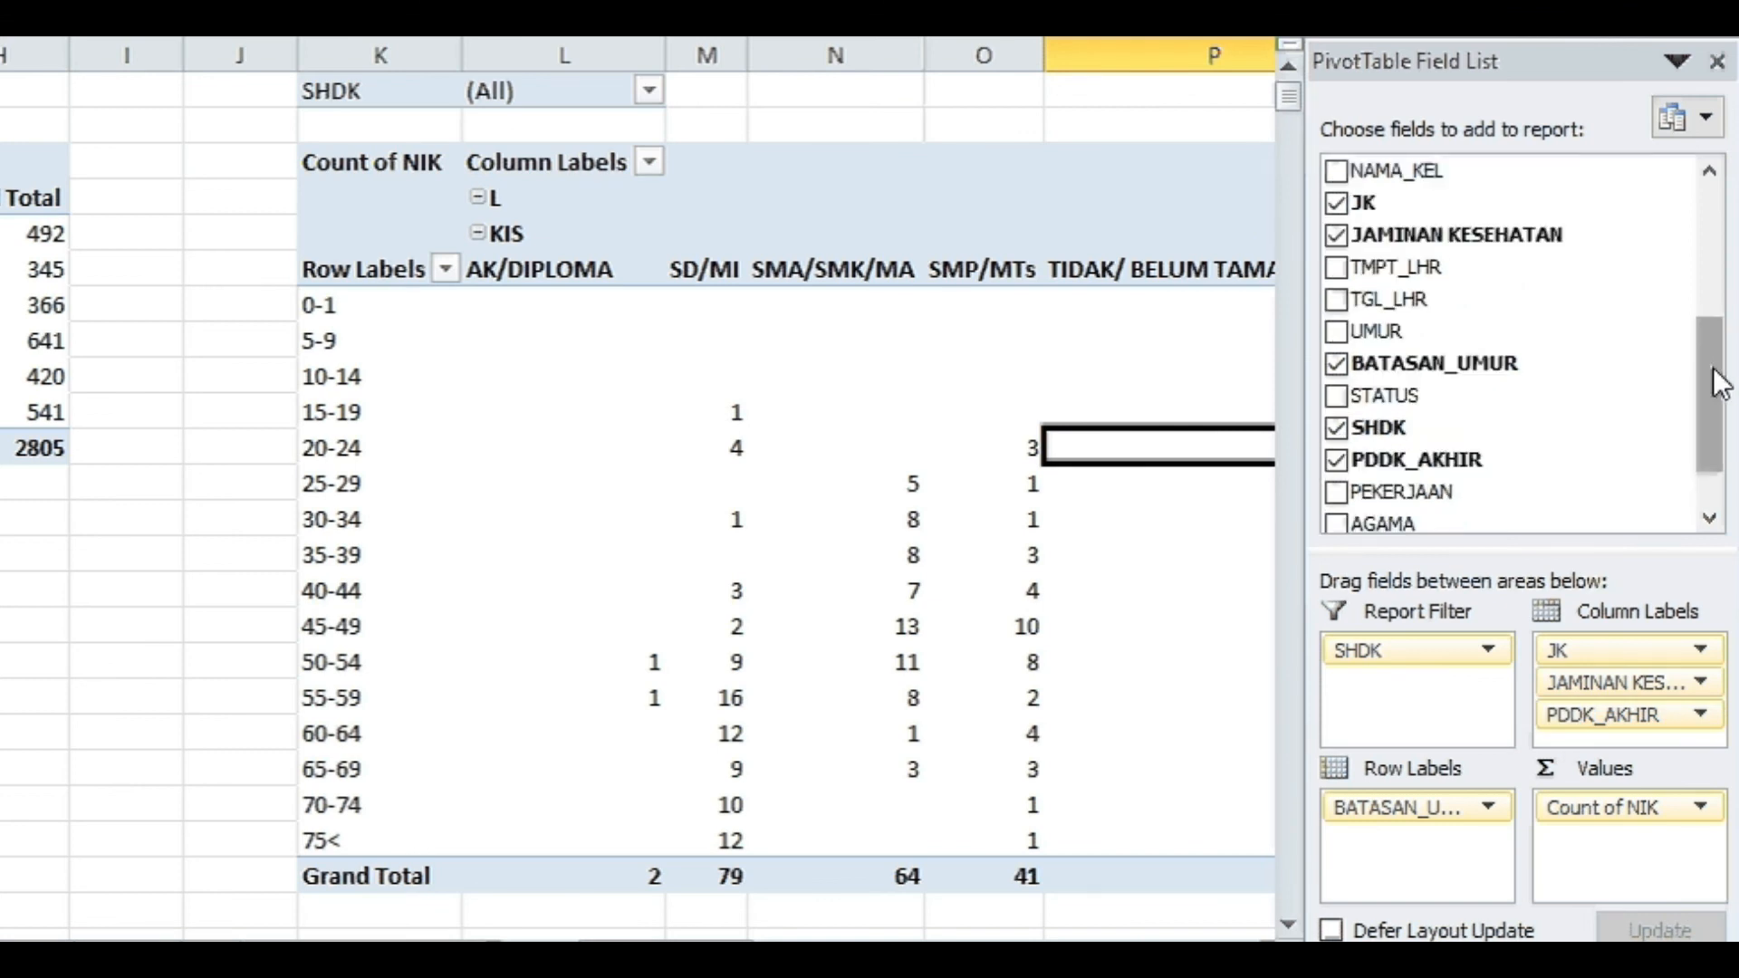
left_click(1337, 237)
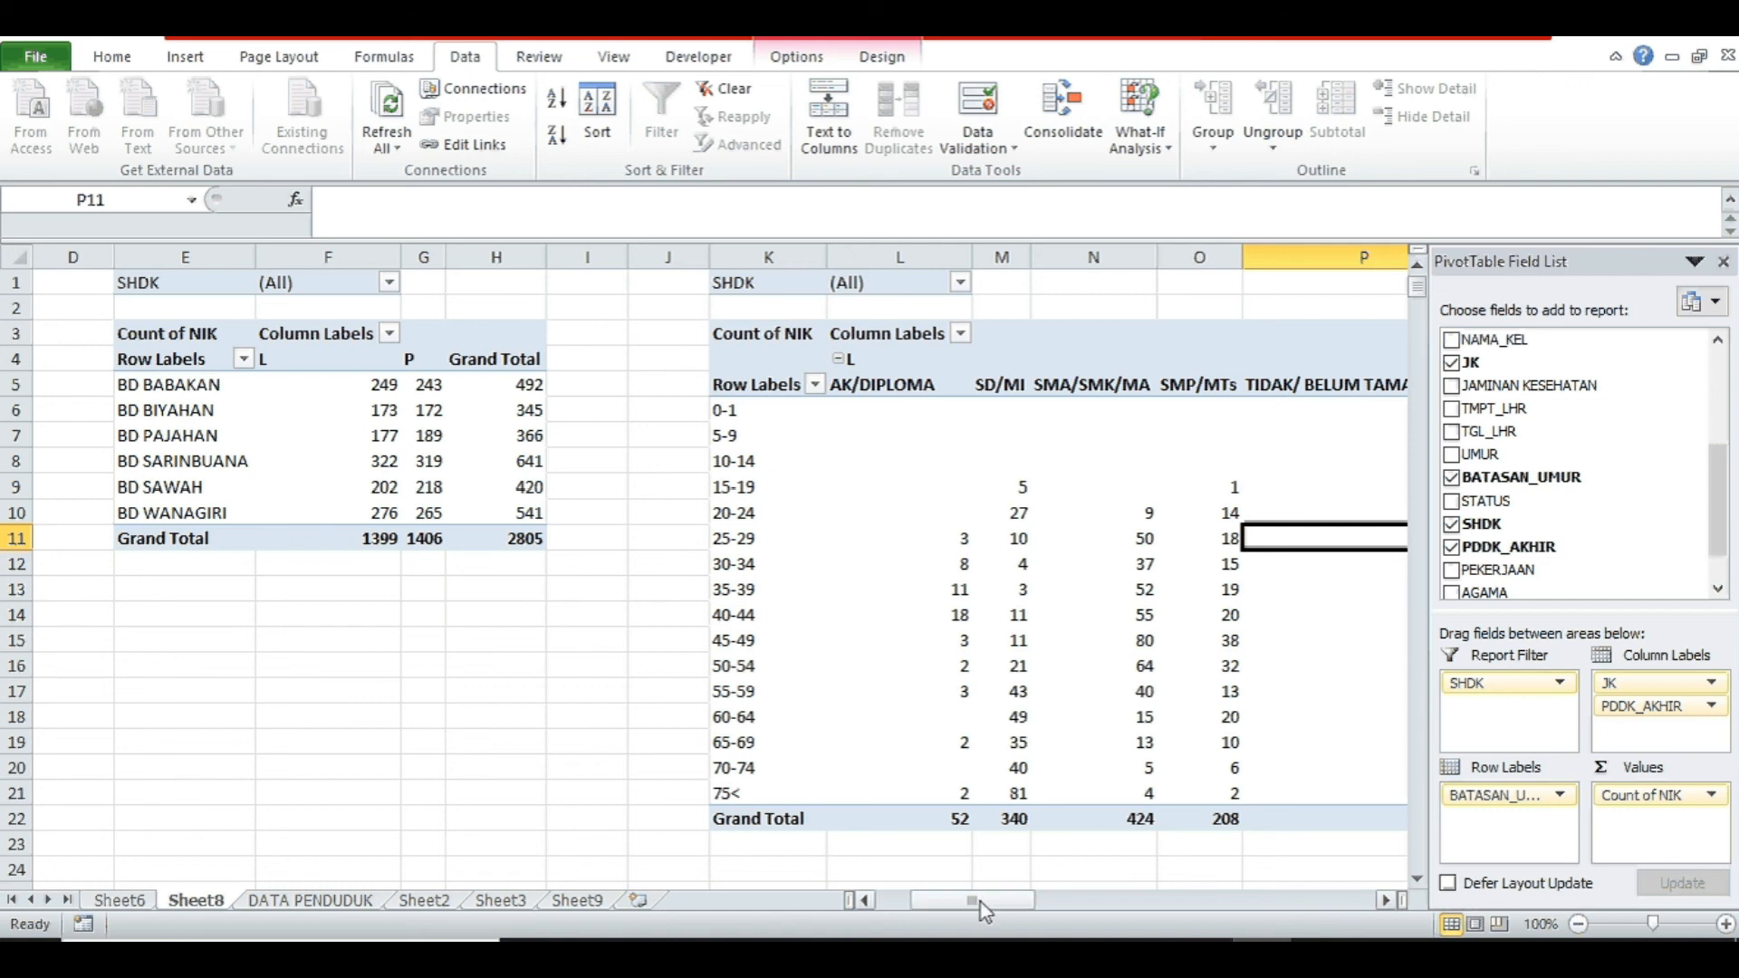
- Move the SD/MI education column ahead of AK/DIPLOMA in the age-group pivot table
left_click_drag(981, 902, 1037, 910)
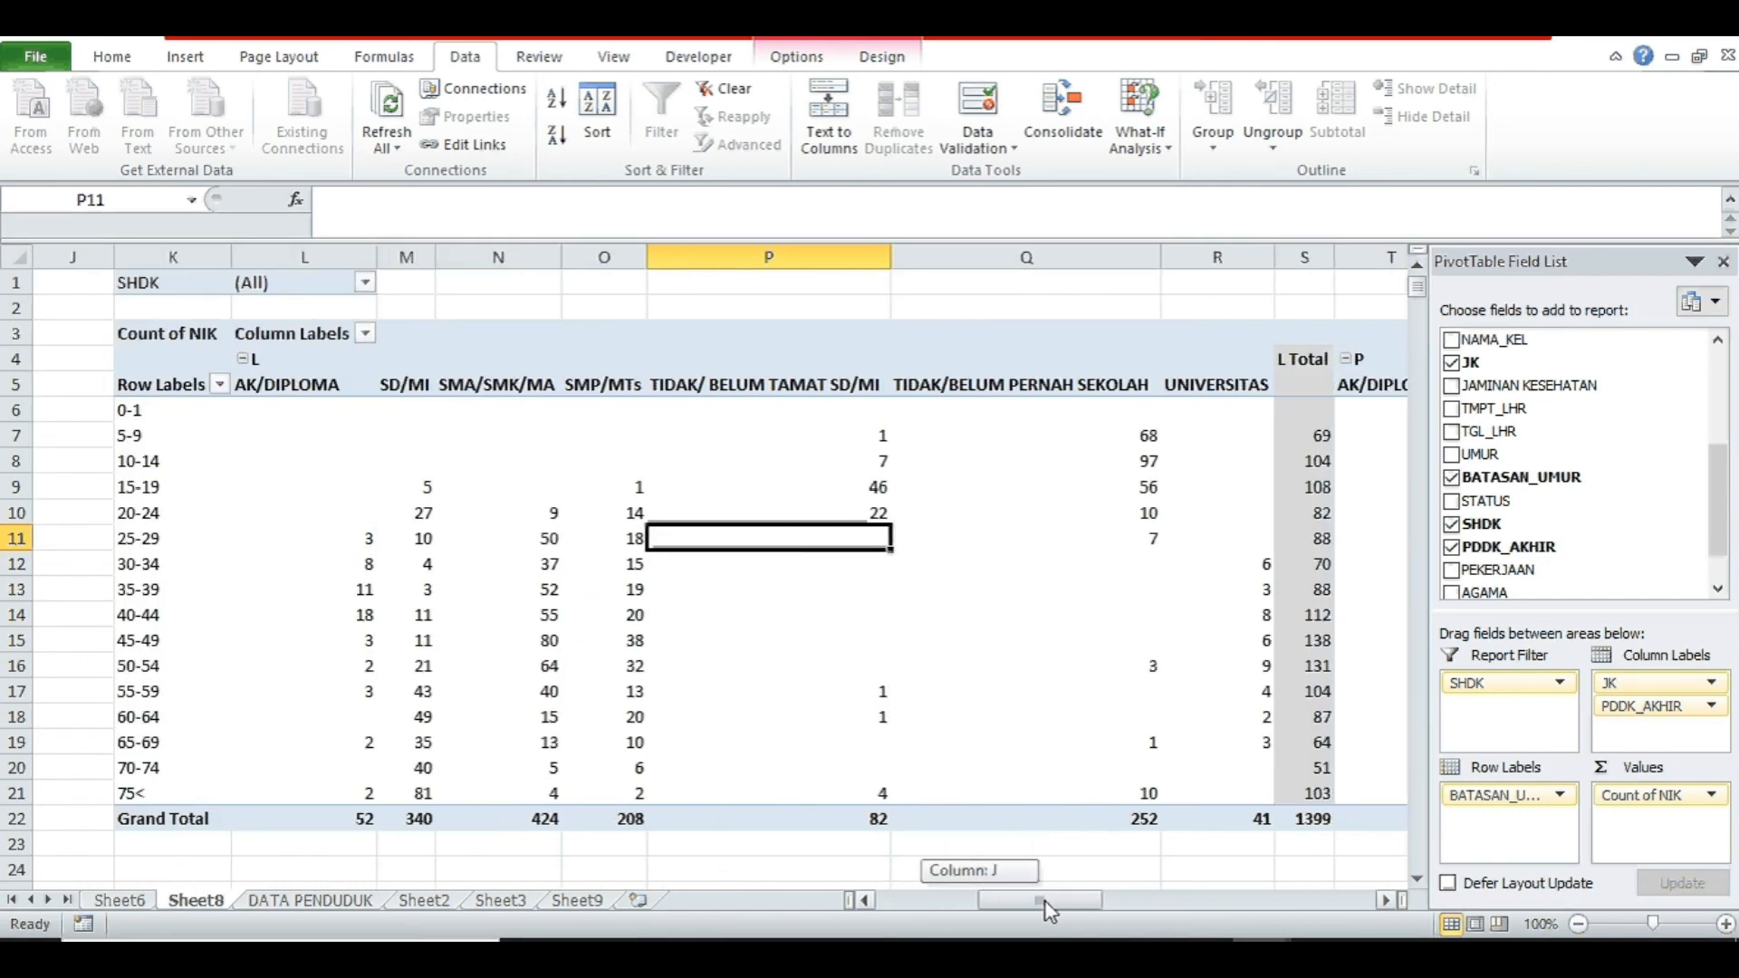
left_click_drag(1046, 908, 1046, 909)
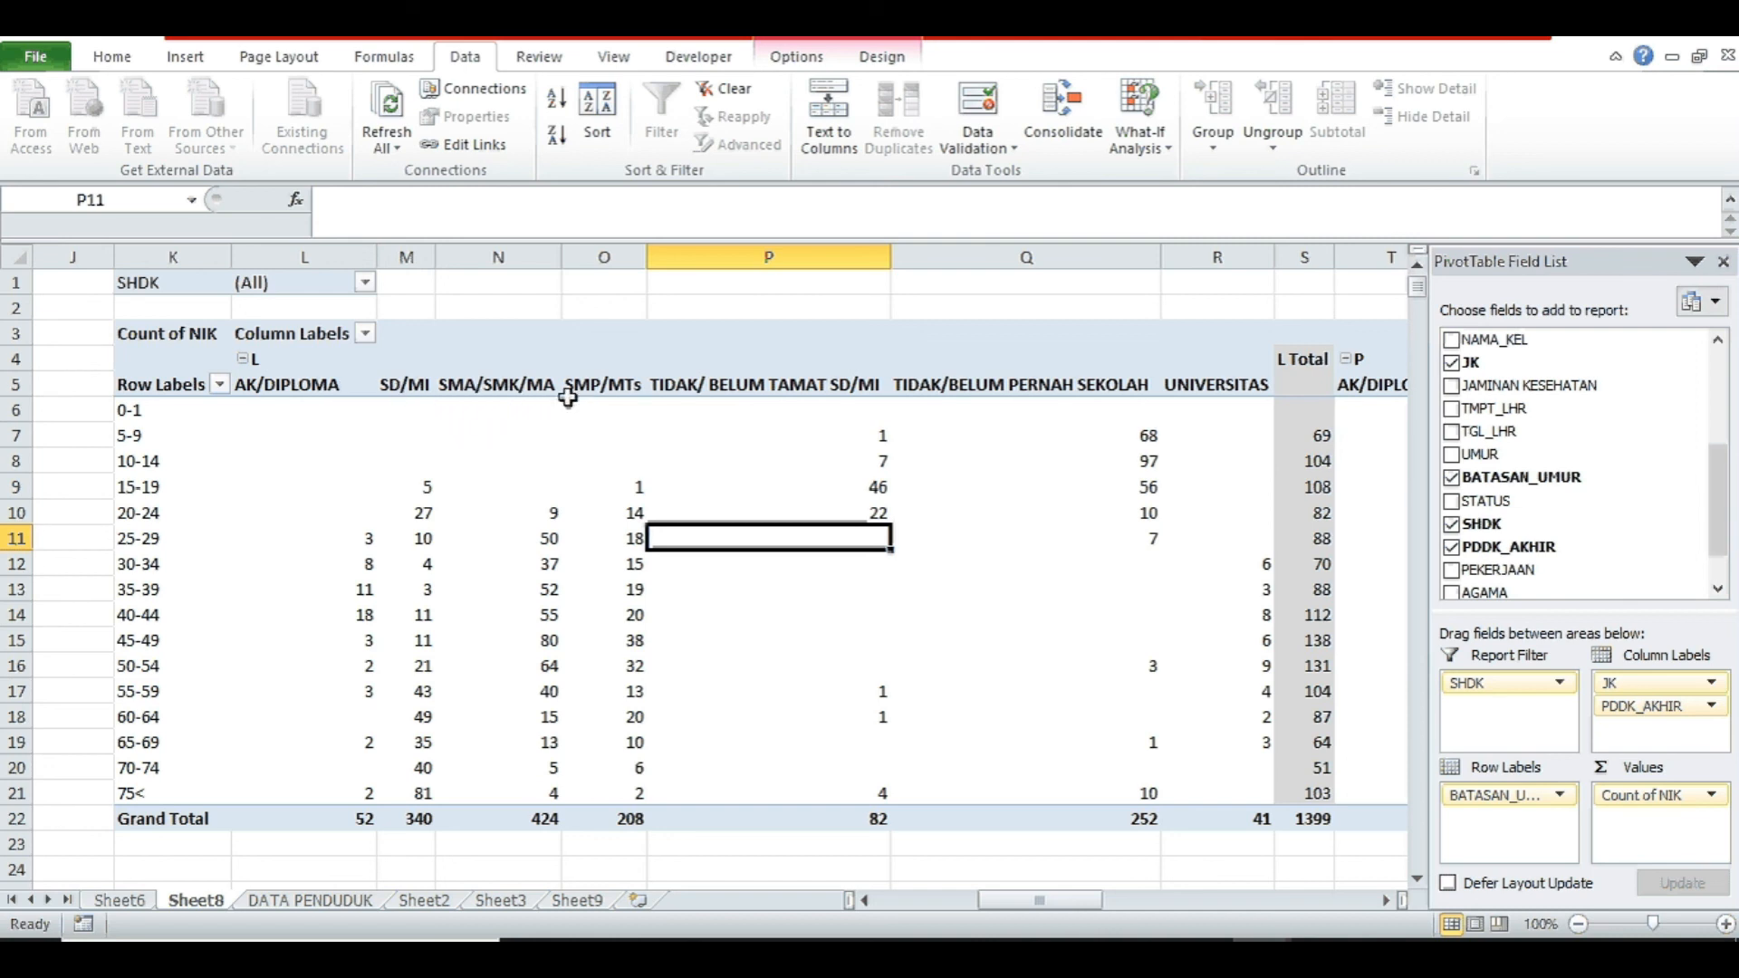
left_click(415, 387)
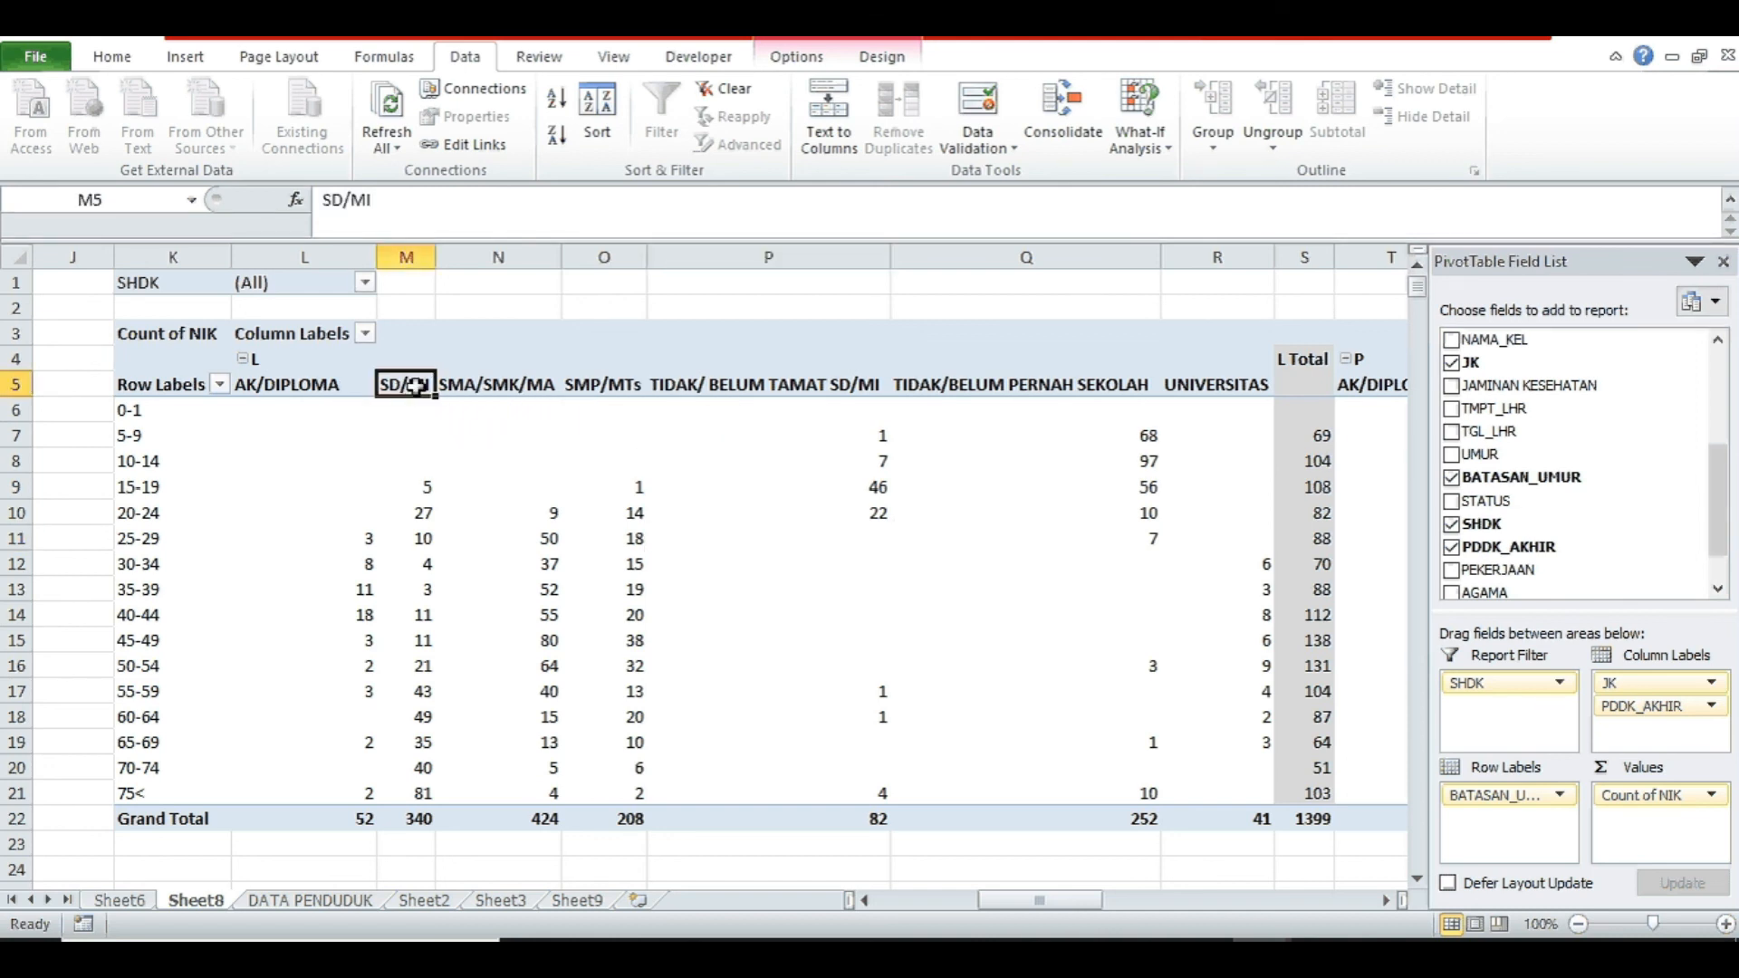
left_click_drag(441, 396, 226, 404)
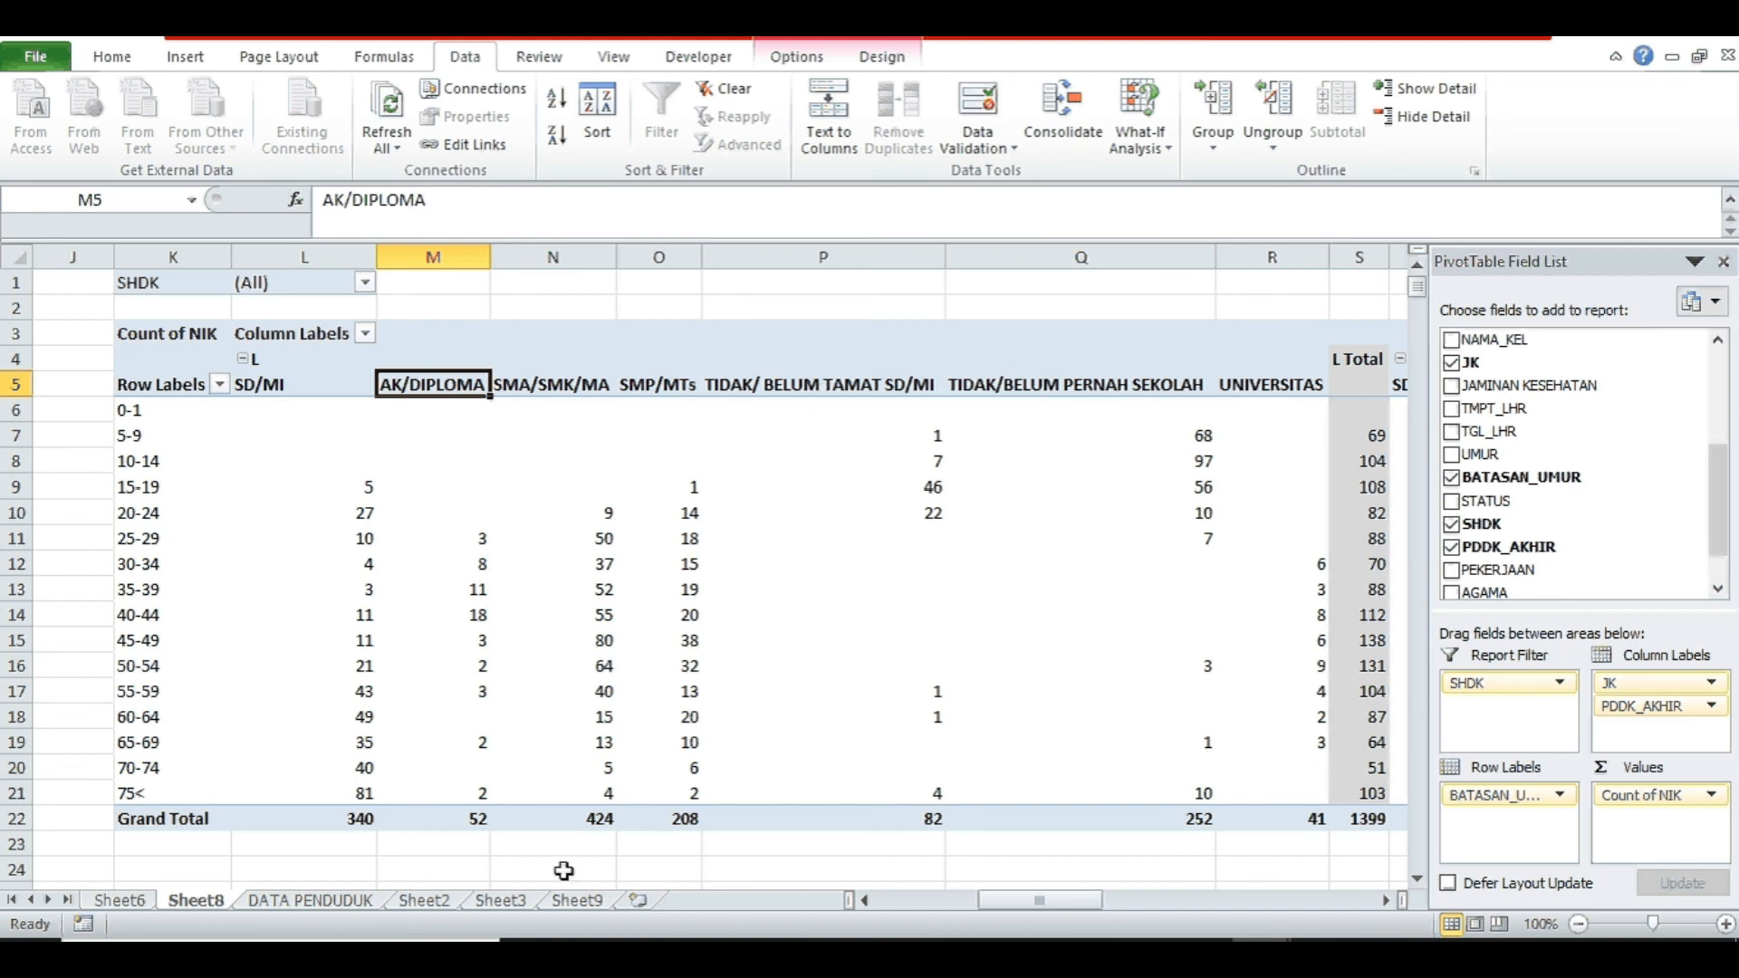
- Check the order of the education levels under TINGKAT PENDIDIKAN in the Sheet3 report, then return to the Sheet8 pivot table
left_click(513, 902)
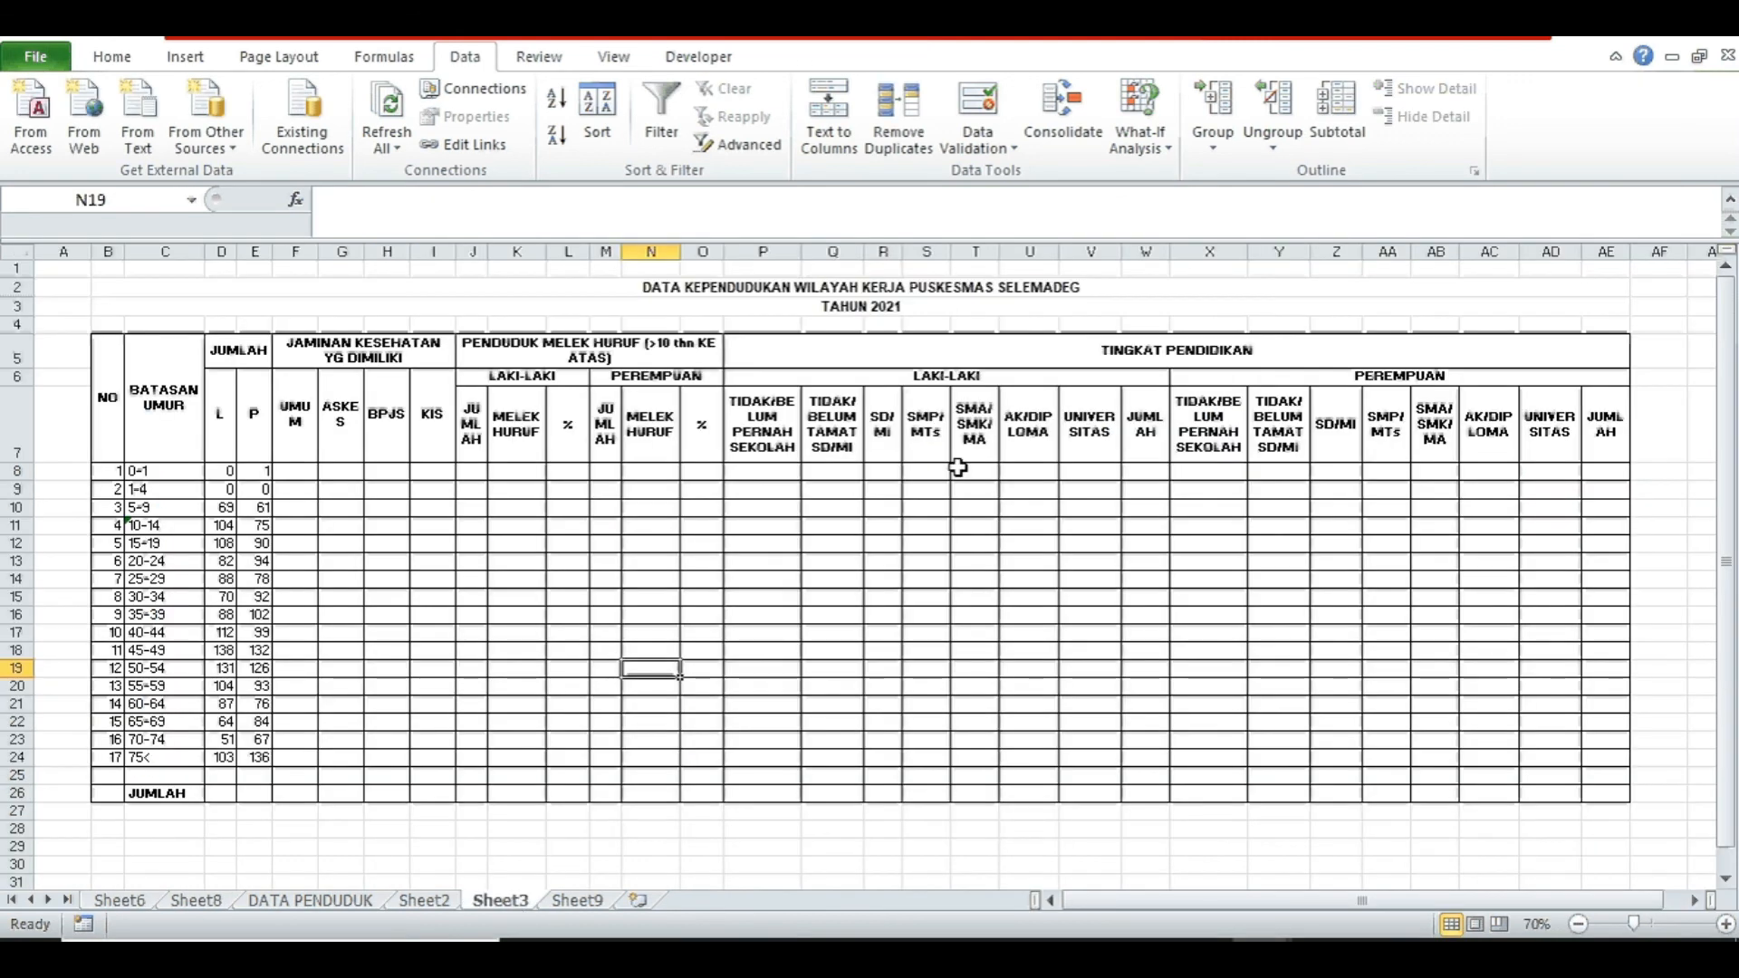
left_click(850, 439)
left_click(887, 437)
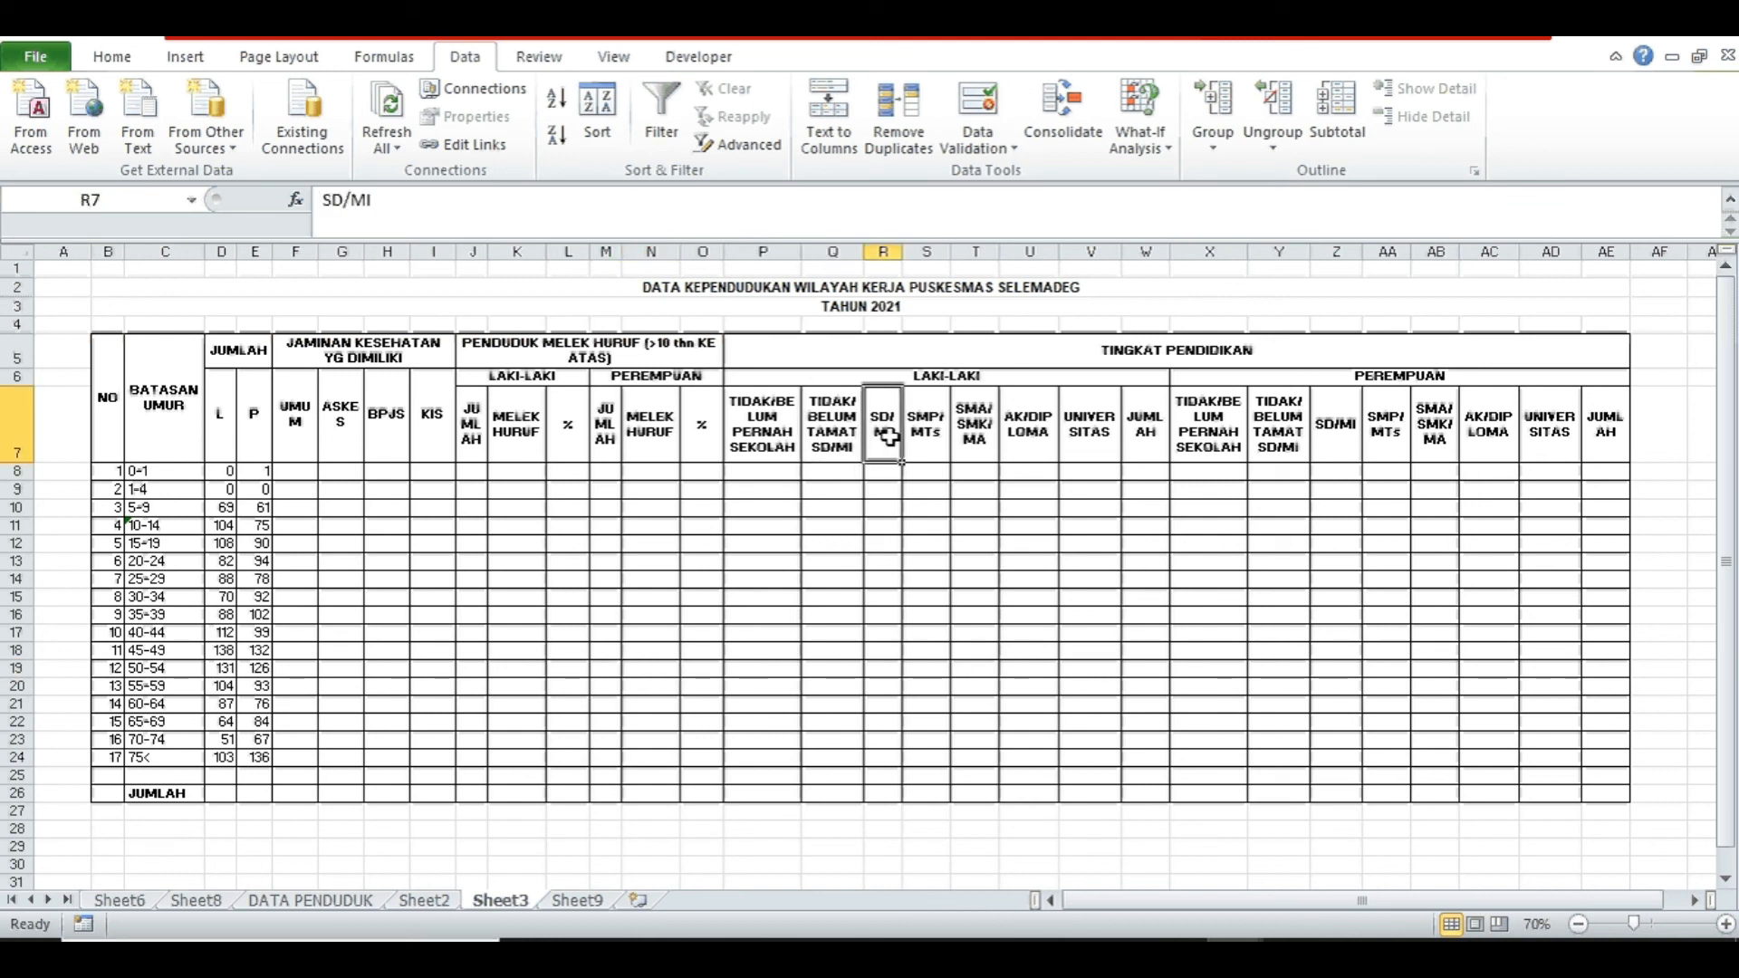
left_click(225, 893)
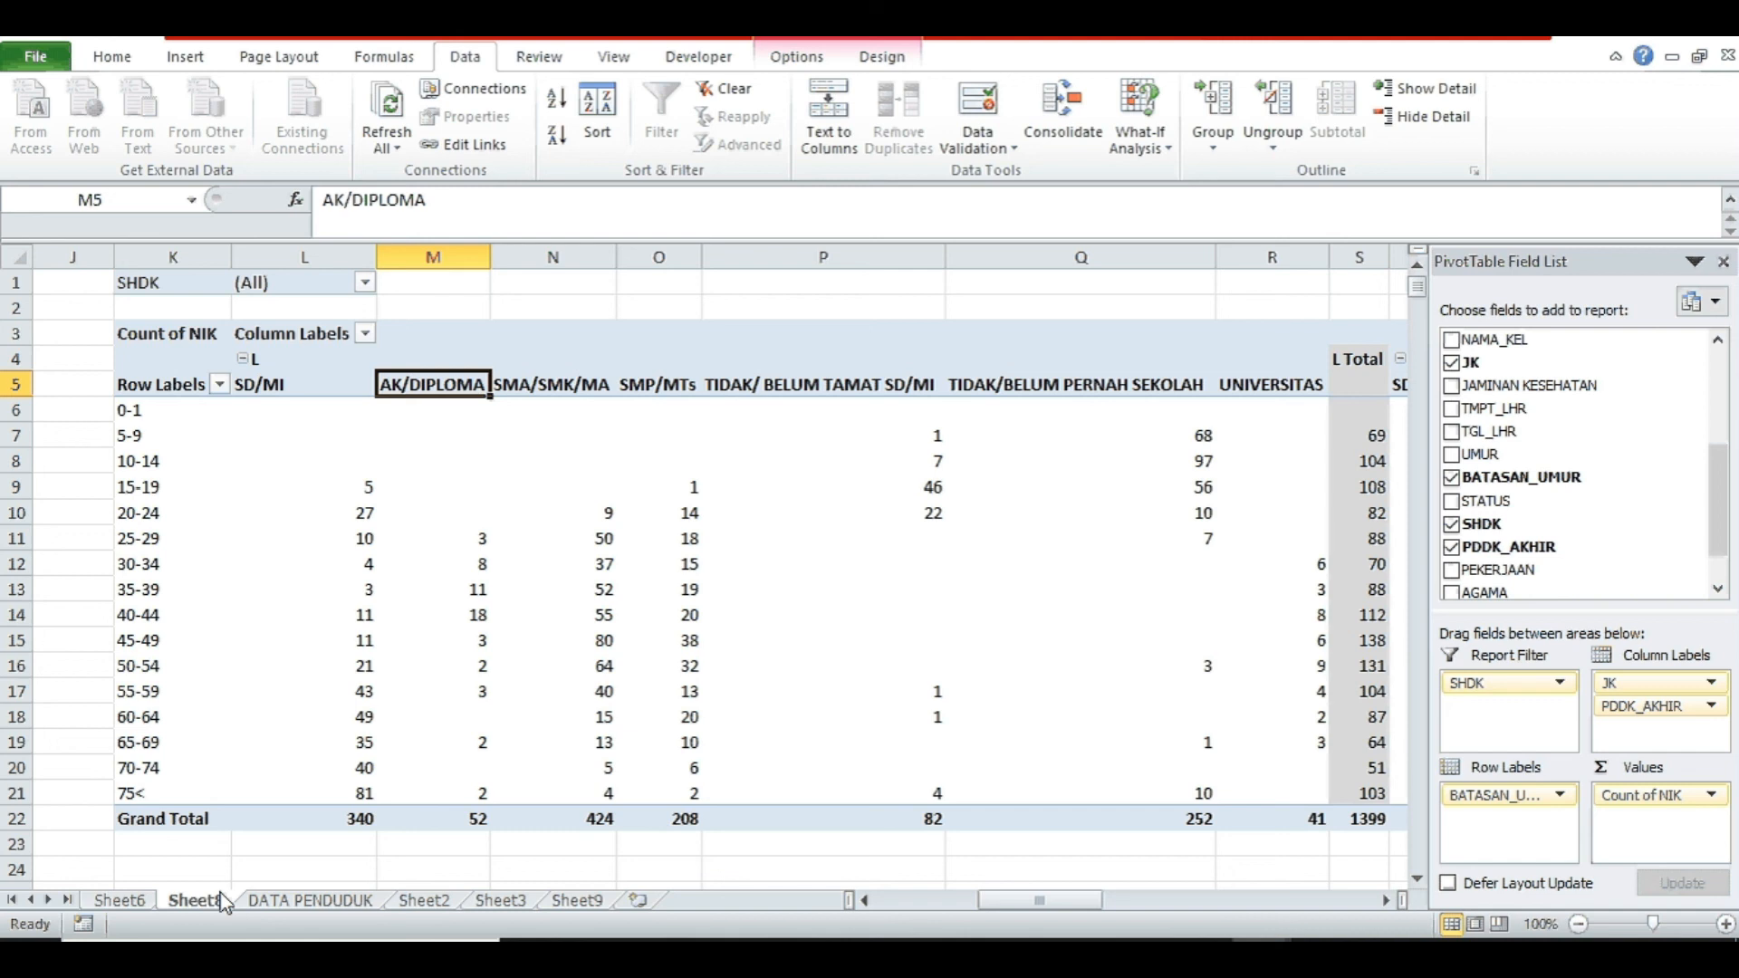